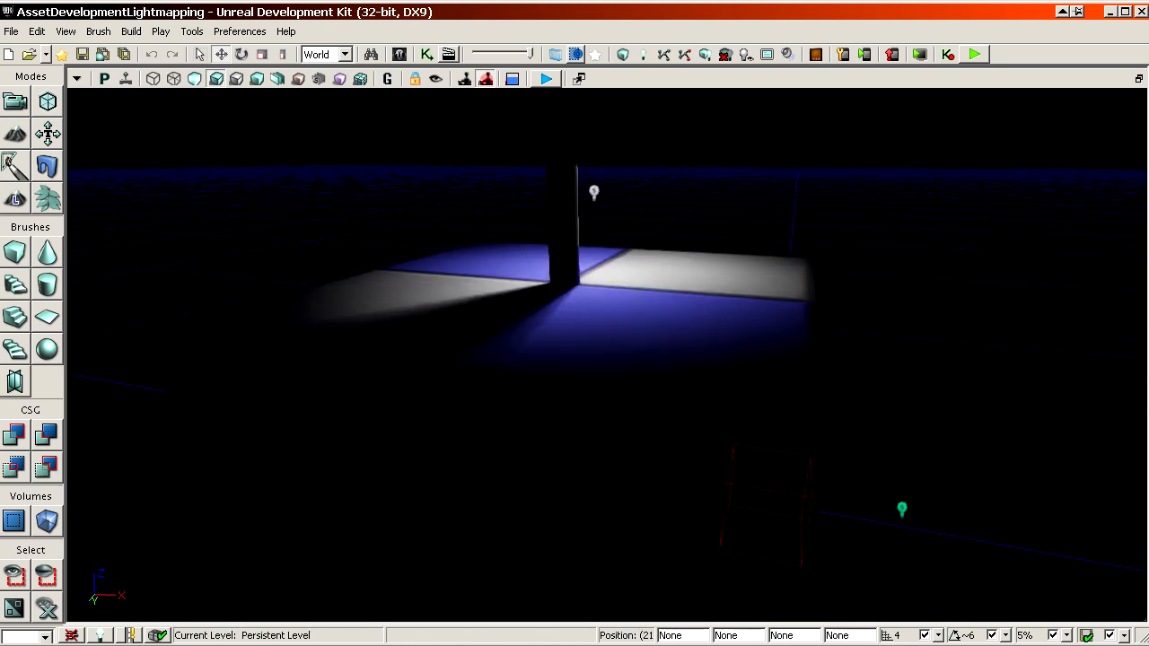
- Examine the lit cube and the cylinder's shadow in the level from several angles
right_drag(629, 323, 639, 349)
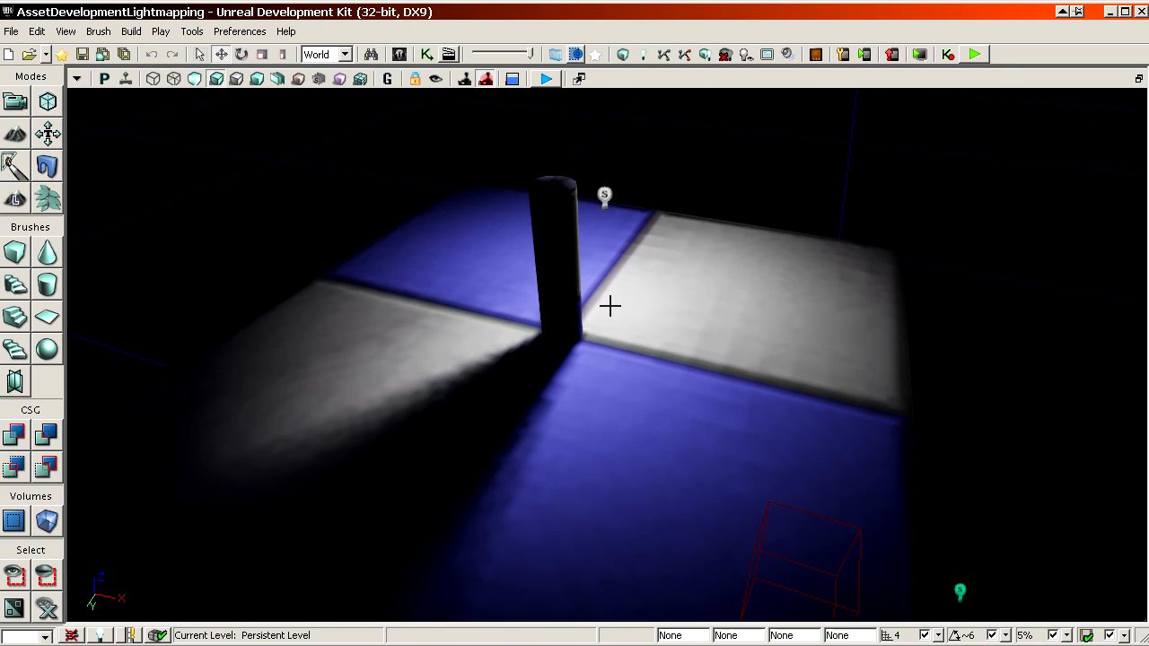
drag(673, 338, 538, 338)
right_drag(539, 338, 538, 261)
drag(629, 386, 681, 314)
right_drag(681, 315, 680, 369)
drag(681, 368, 680, 337)
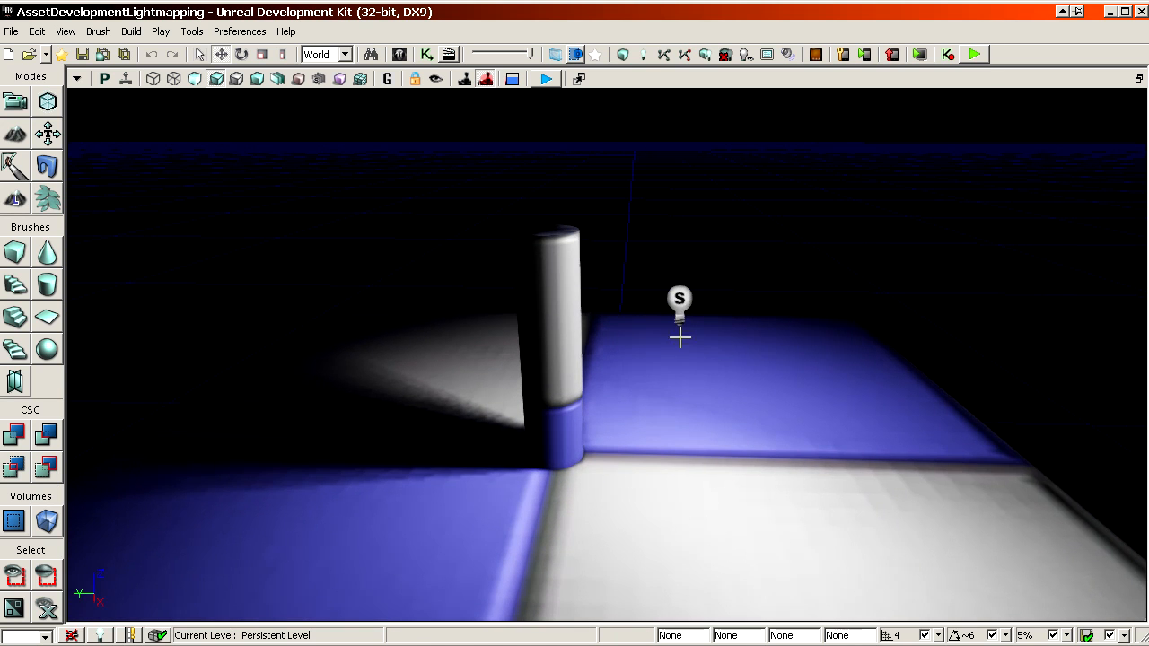
click(570, 326)
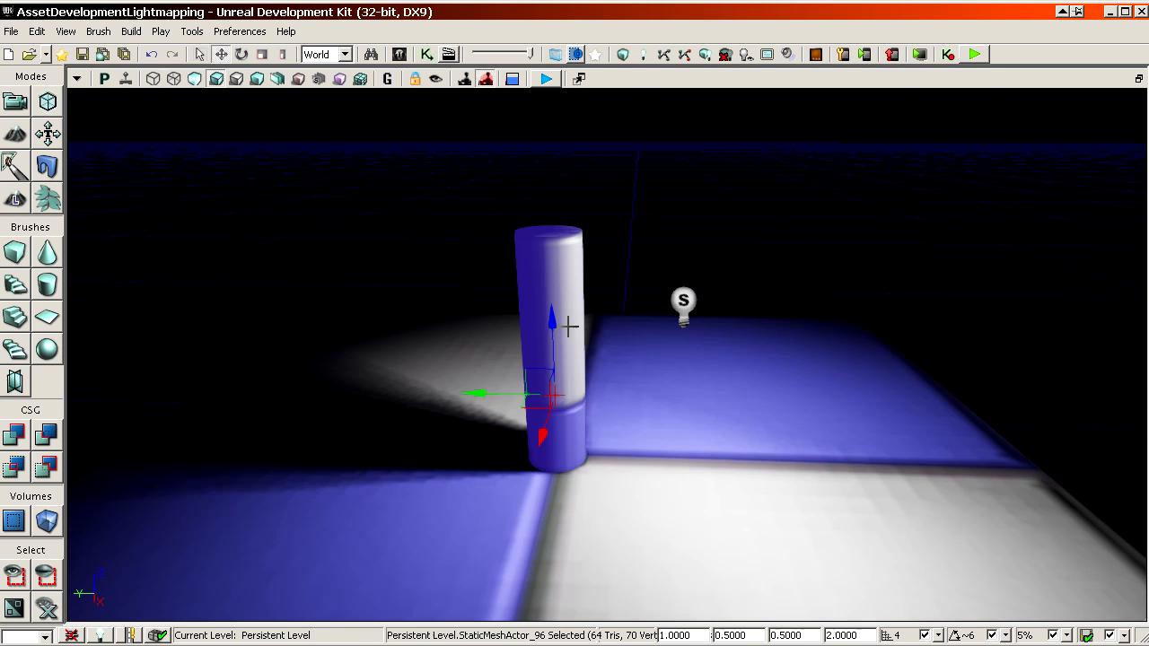
click(641, 238)
right_drag(478, 420, 458, 512)
right_drag(674, 503, 673, 340)
drag(642, 325, 647, 368)
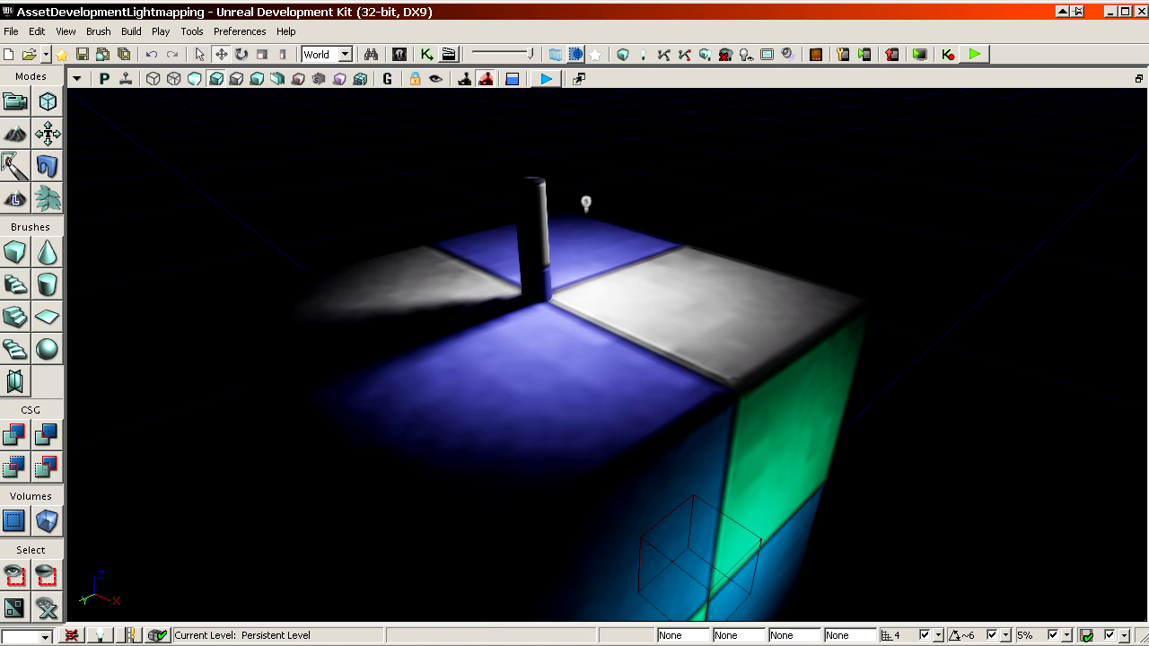
- Show the assets of the AssetDevelopmentLightmapping package in the Content Browser
drag(1148, 58, 442, 37)
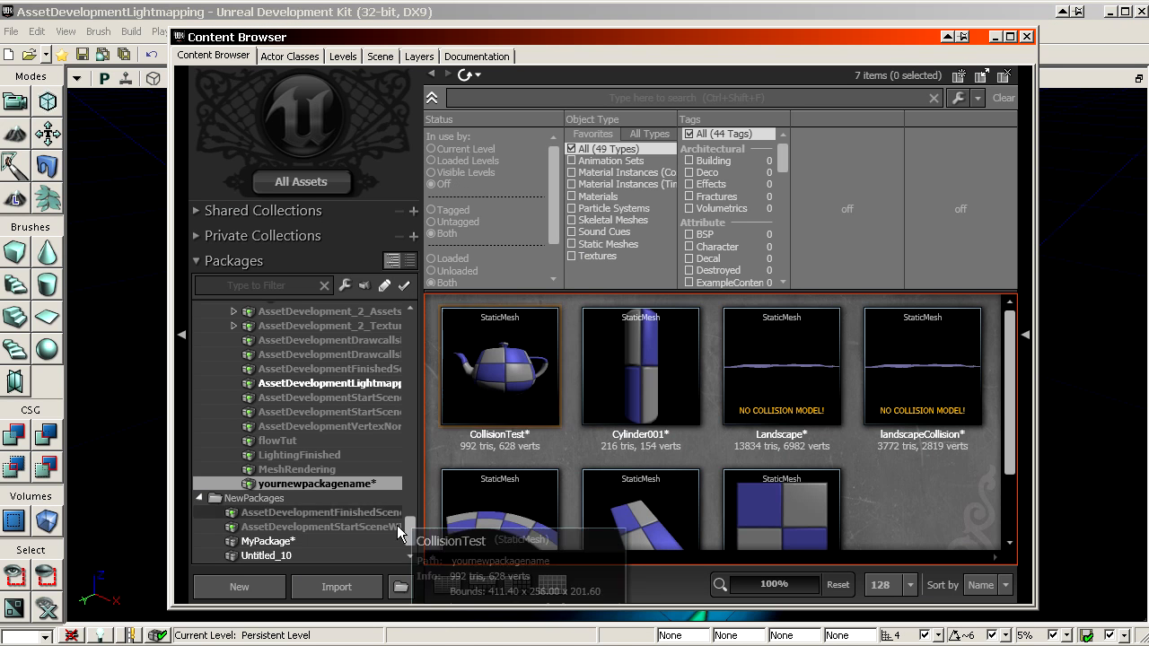
scroll(407, 533, down, 1)
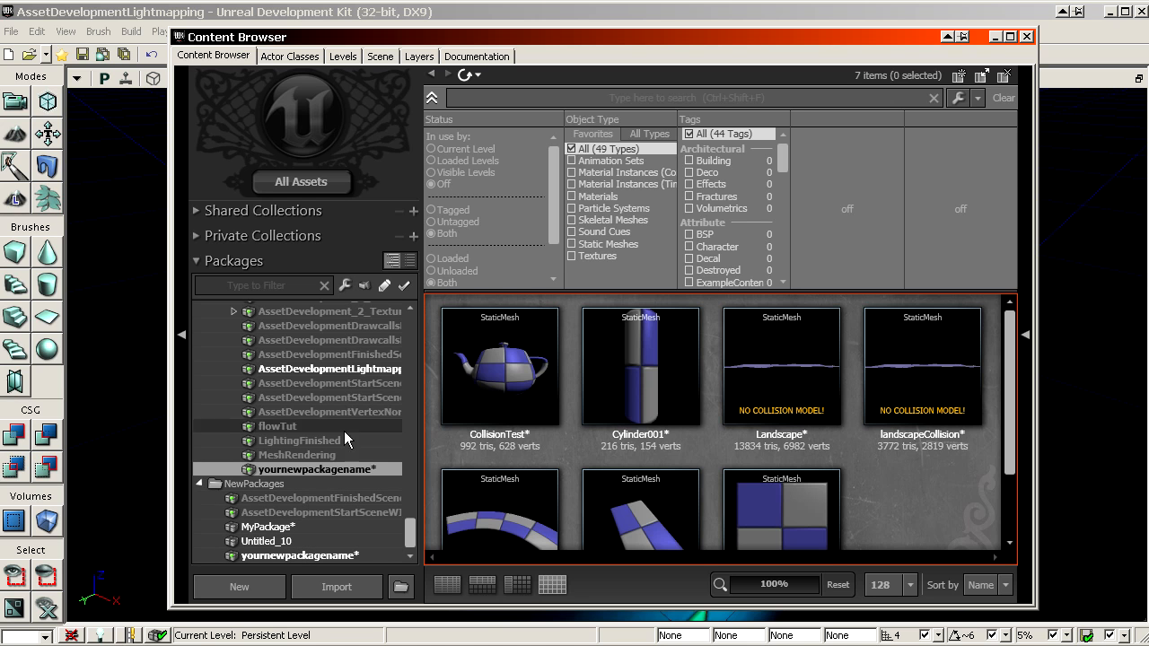
click(354, 369)
scroll(322, 423, up, 3)
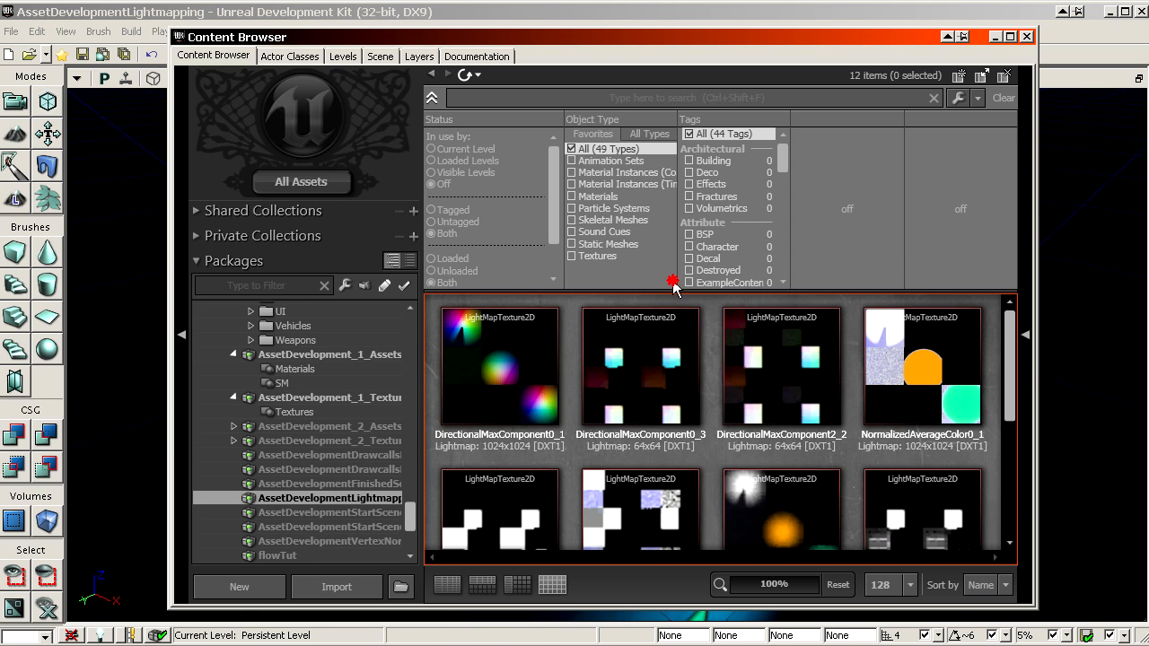
- Enlarge the asset thumbnail area and look through the package's directional, average colour and simple lightmap textures
drag(672, 290, 671, 171)
click(723, 359)
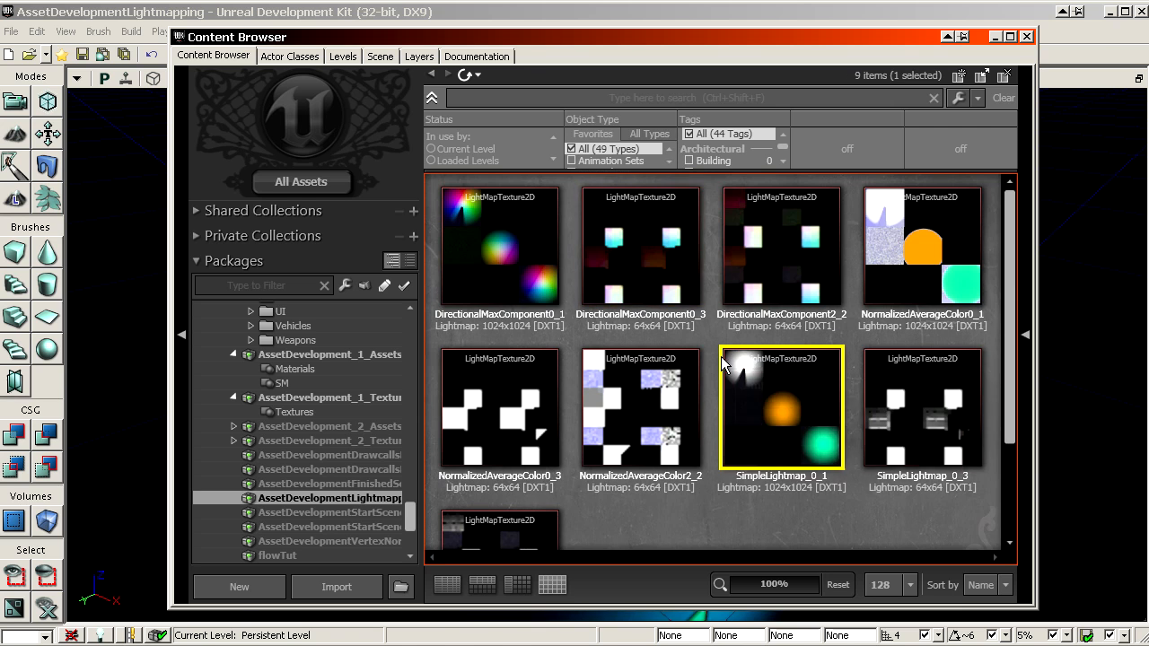
scroll(719, 368, down, 2)
click(752, 415)
scroll(752, 414, up, 2)
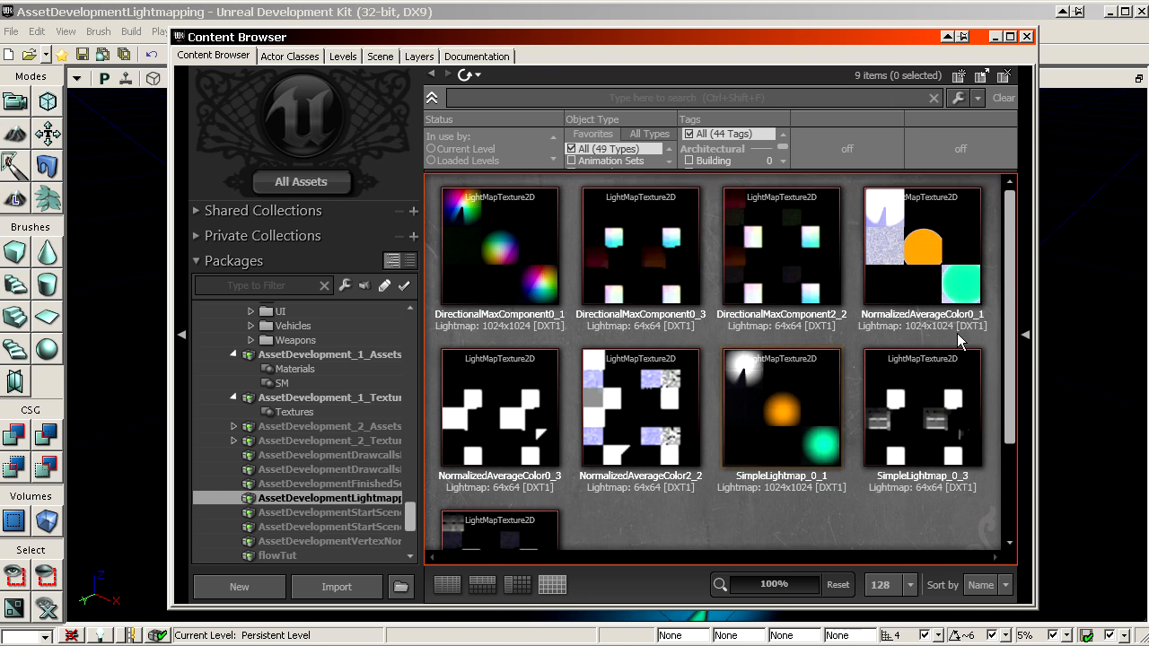
click(633, 216)
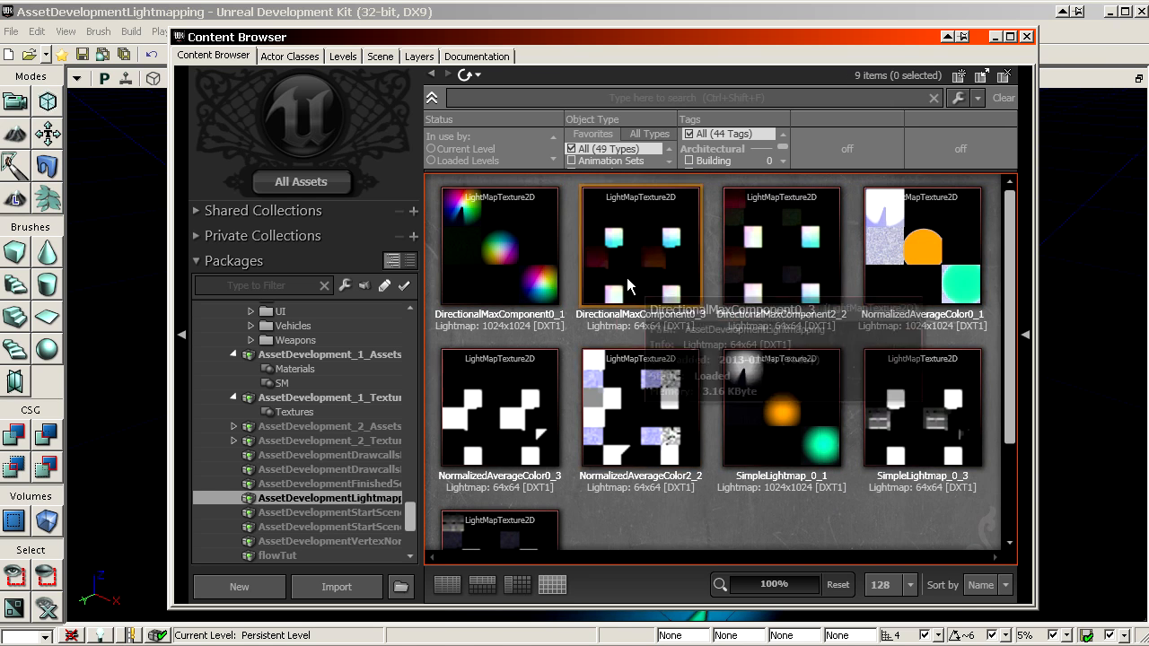
click(499, 264)
scroll(809, 403, down, 2)
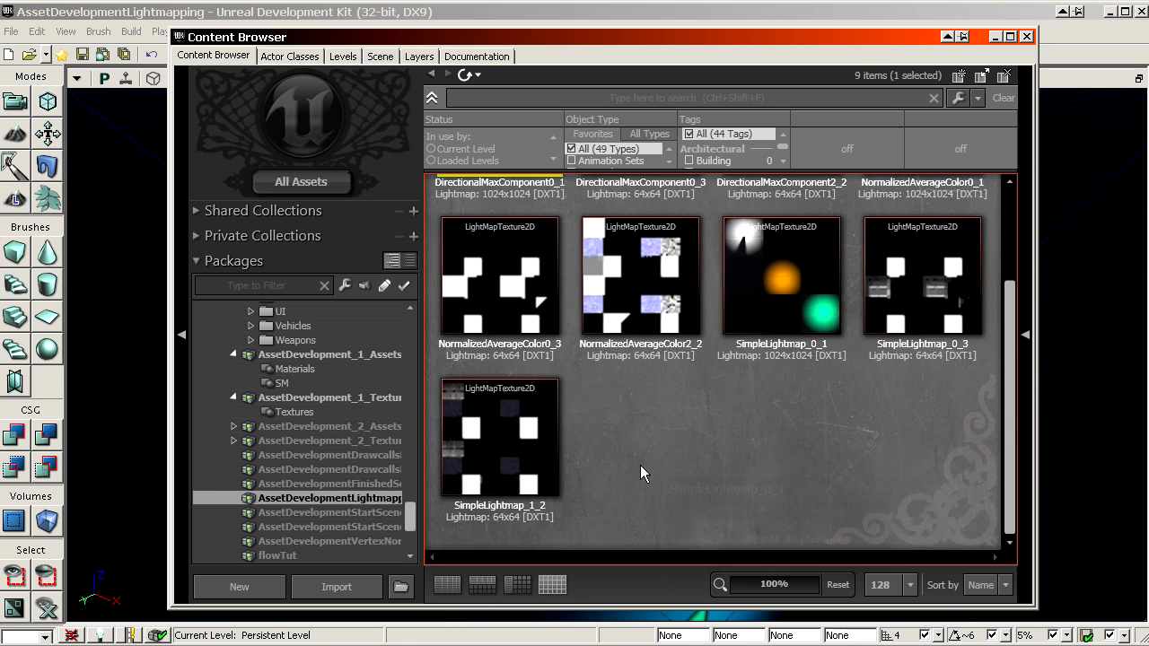
click(640, 466)
- Open the SimpleLightmap_0_1 texture for viewing and place its window beside the lit cube in the level
double_click(779, 285)
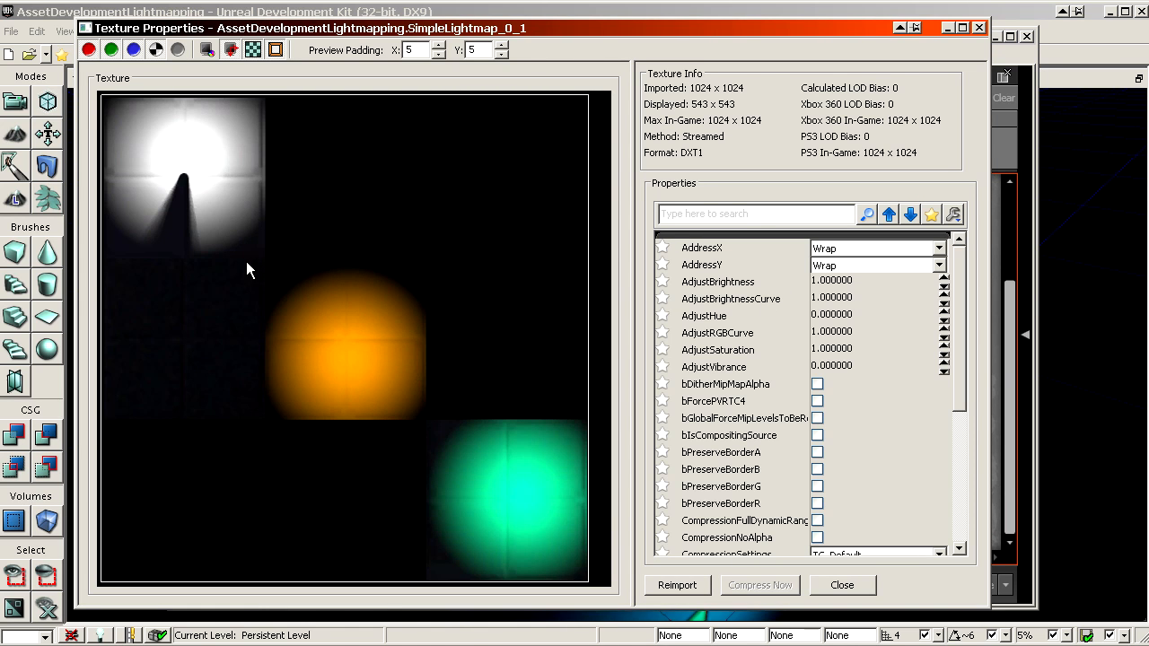
drag(165, 28, 235, 328)
drag(368, 38, 1148, 324)
drag(561, 328, 1148, 83)
drag(526, 290, 611, 274)
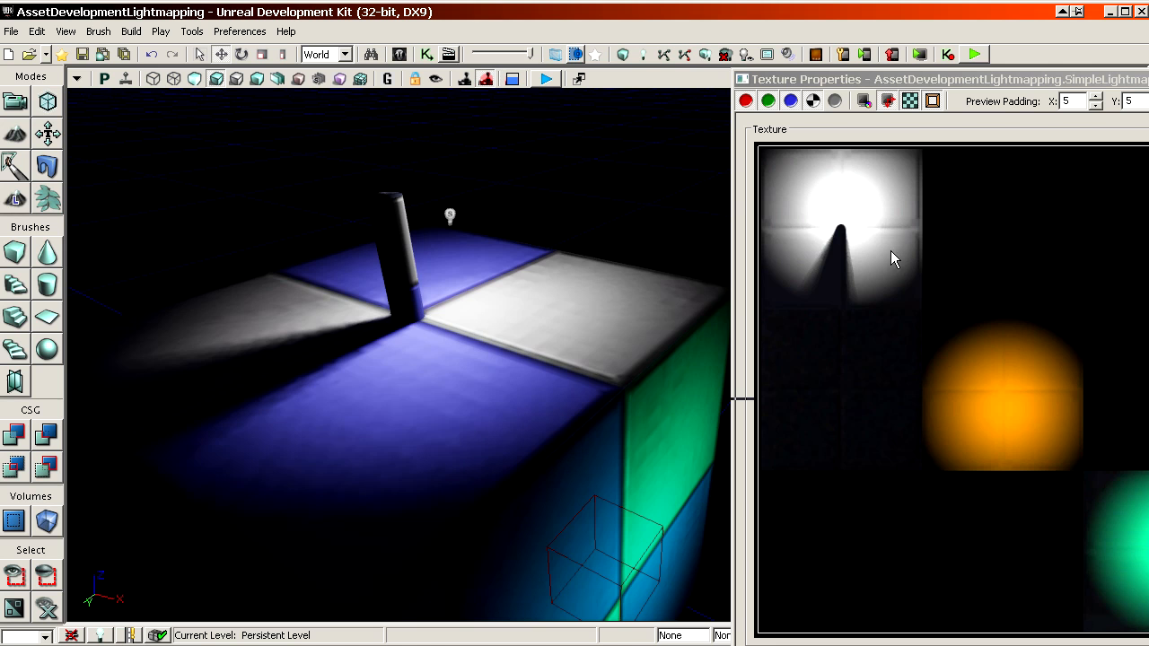
- Compare the white, orange and green areas of SimpleLightmap_0_1 with the matching lit faces of the cube
right_drag(611, 274, 469, 379)
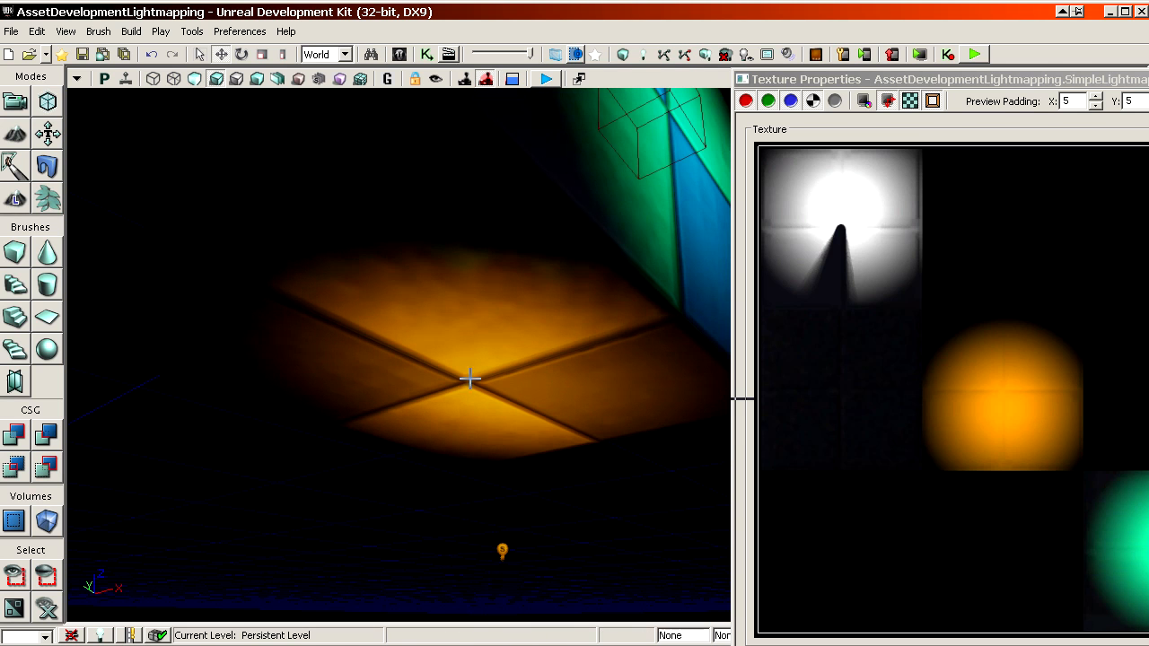
drag(975, 79, 858, 21)
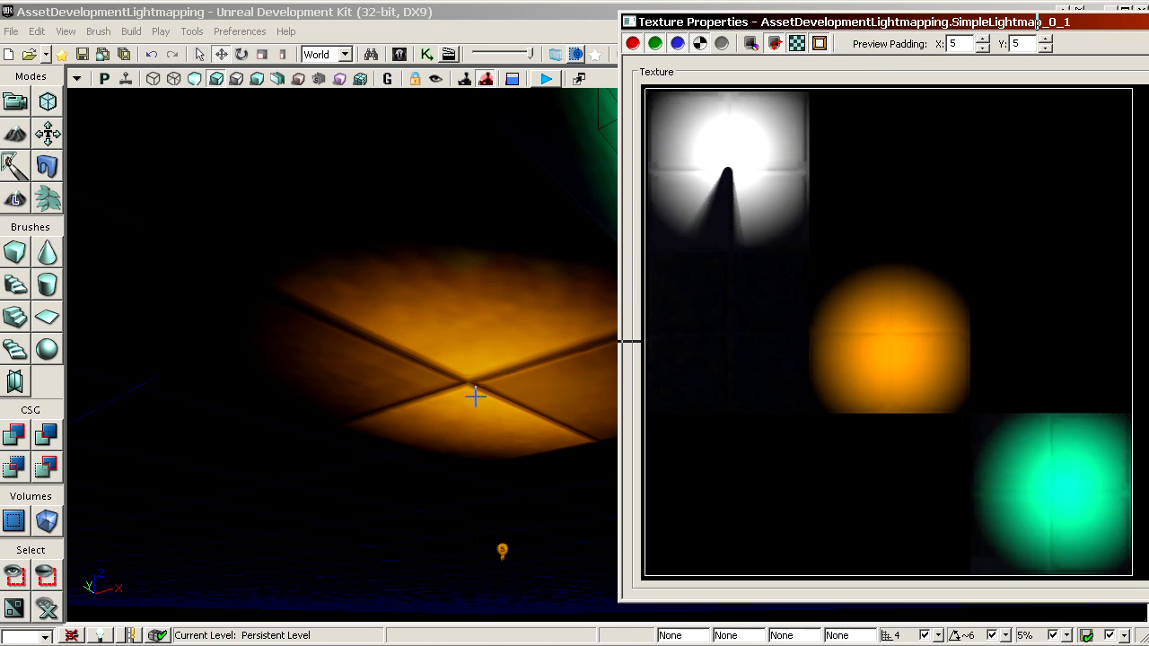
right_drag(475, 396, 534, 343)
drag(535, 343, 473, 285)
drag(427, 333, 346, 450)
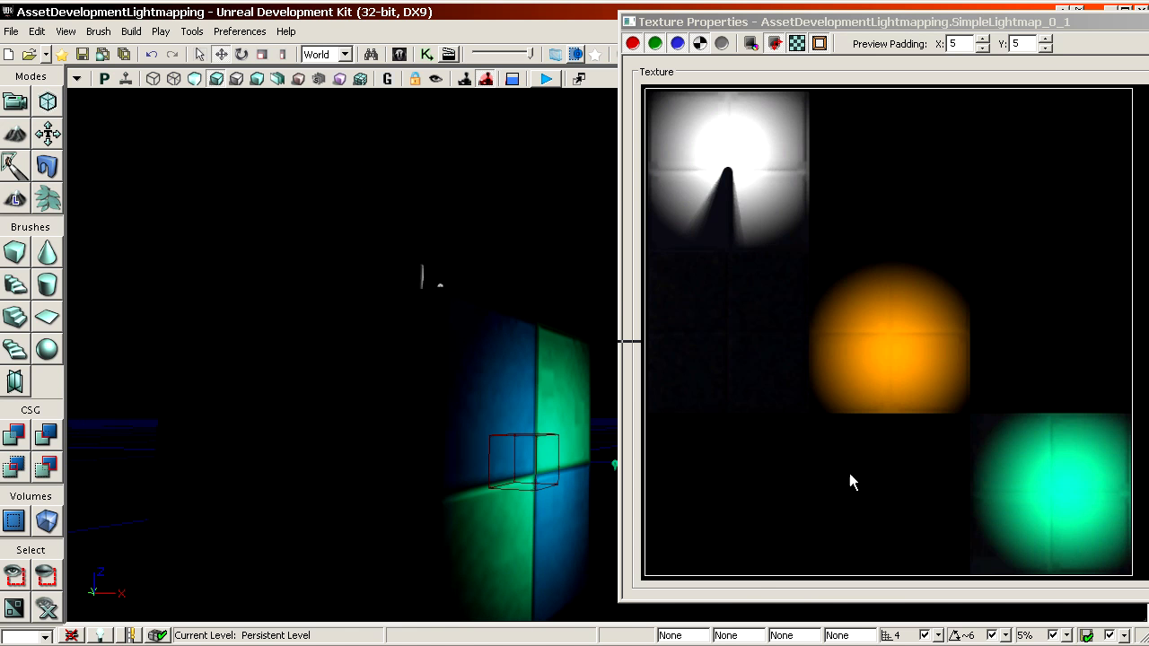
mouse_move(328, 438)
right_down()
mouse_move(297, 467)
mouse_move(309, 449)
right_up()
drag(310, 449, 386, 333)
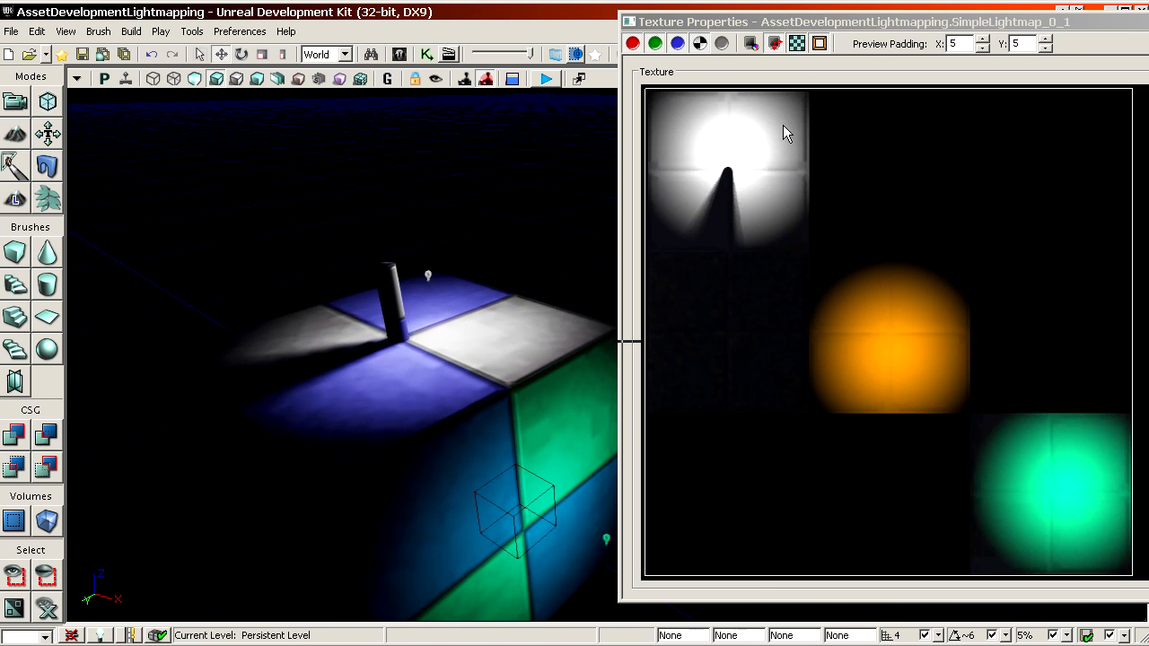
drag(819, 22, 673, 27)
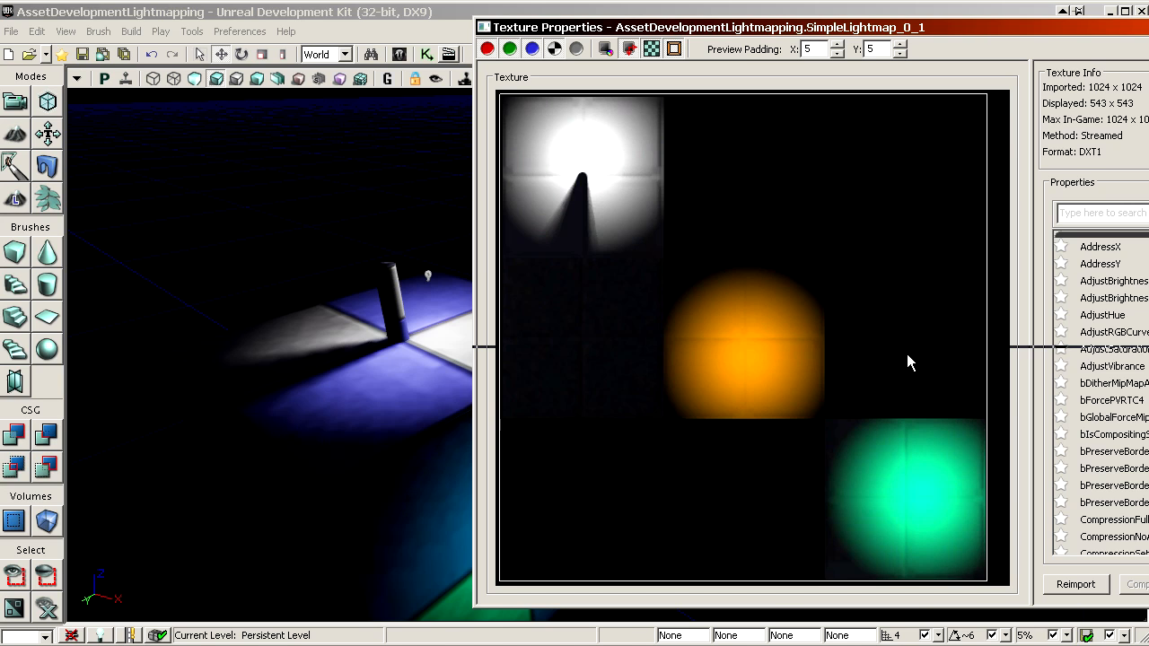
drag(377, 385, 701, 170)
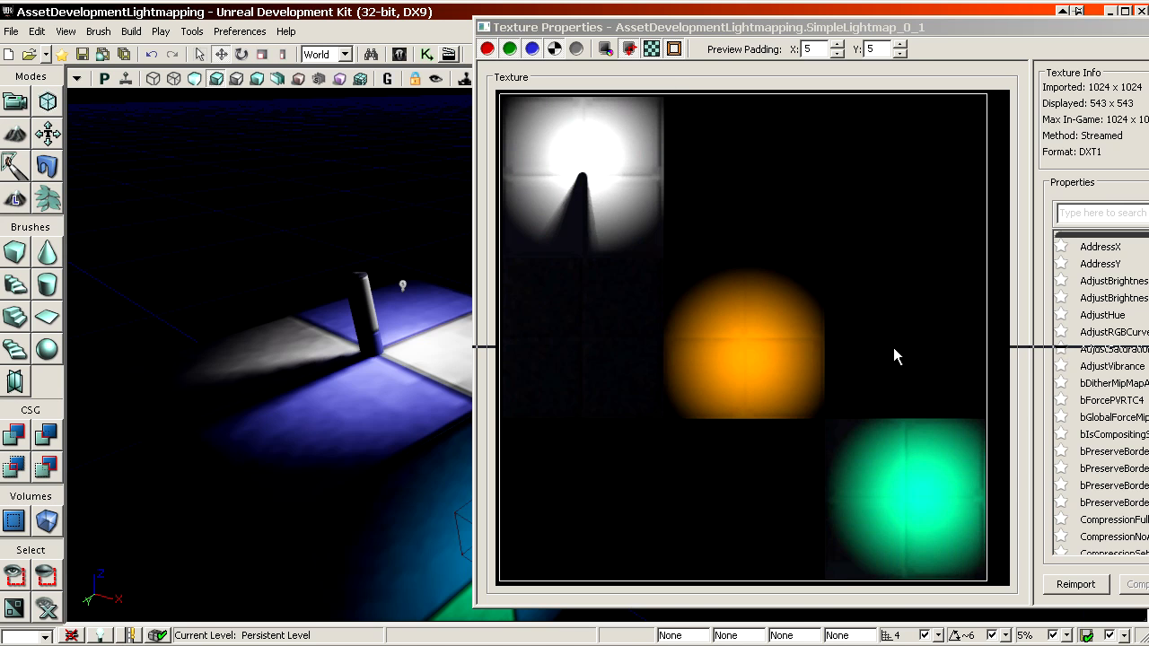
drag(296, 396, 308, 400)
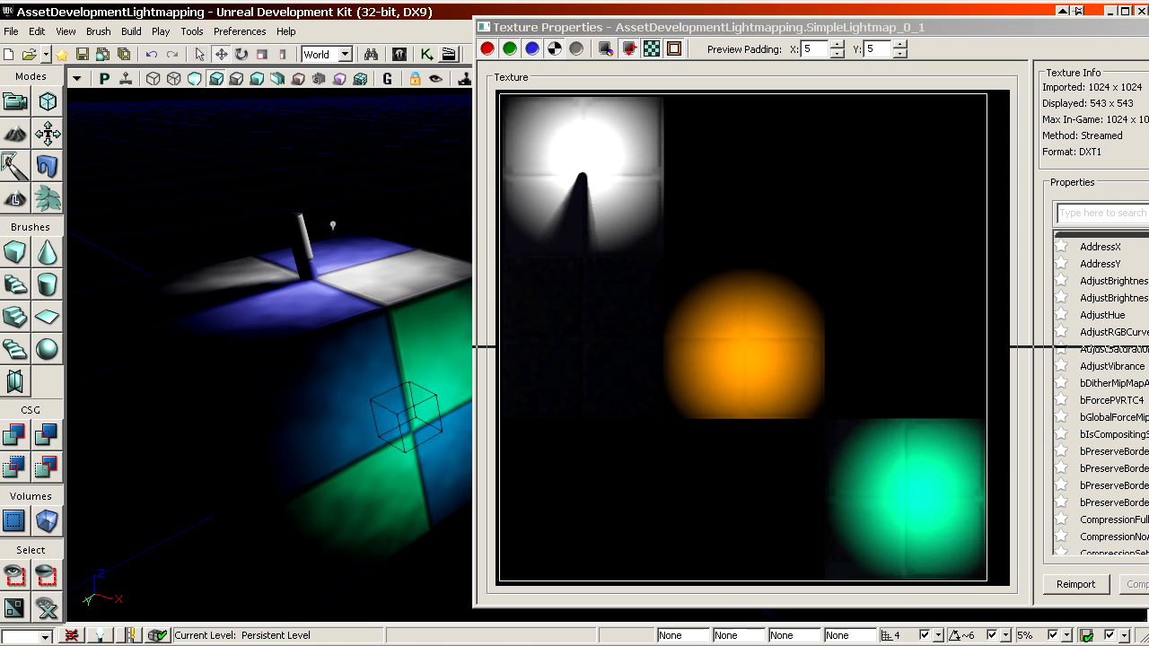
- Switch to FinishedAssets.max in 3ds Max and select the green LightMapUnwrapExample cube
key(alt+F4)
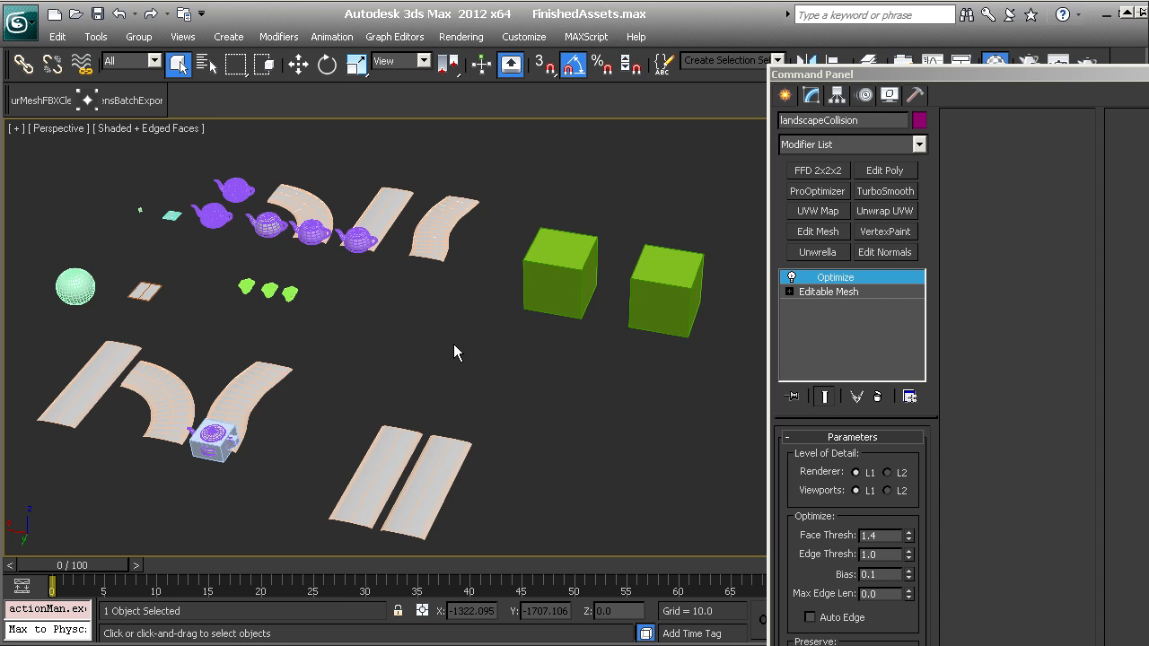
scroll(454, 344, down, 3)
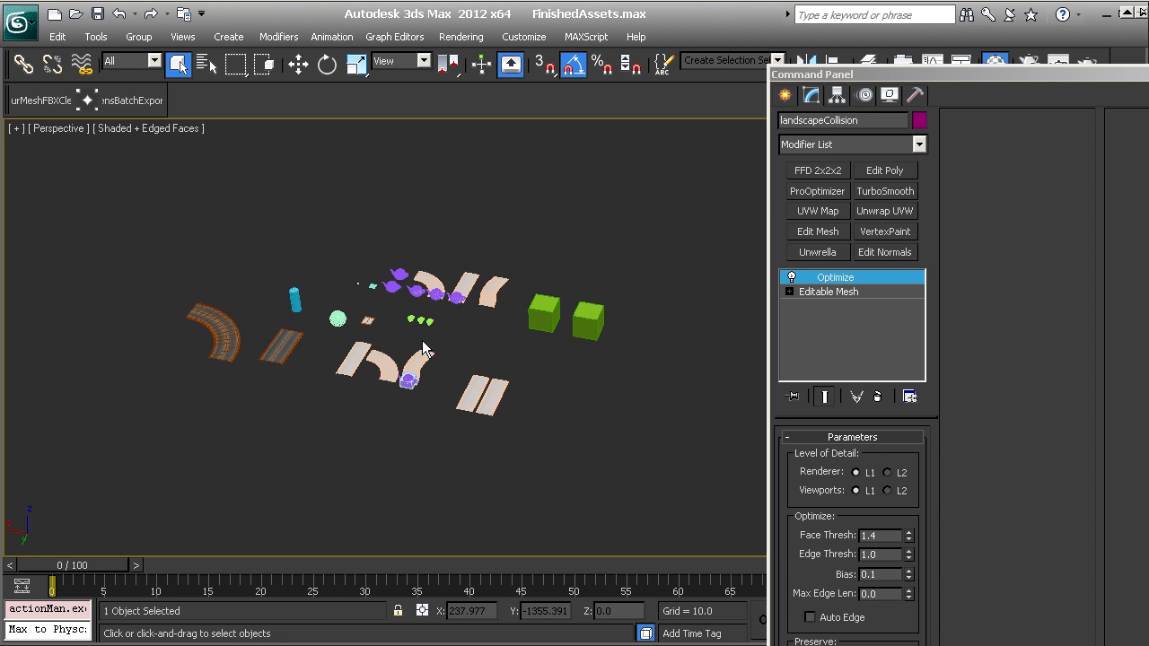
scroll(516, 356, up, 5)
click(562, 305)
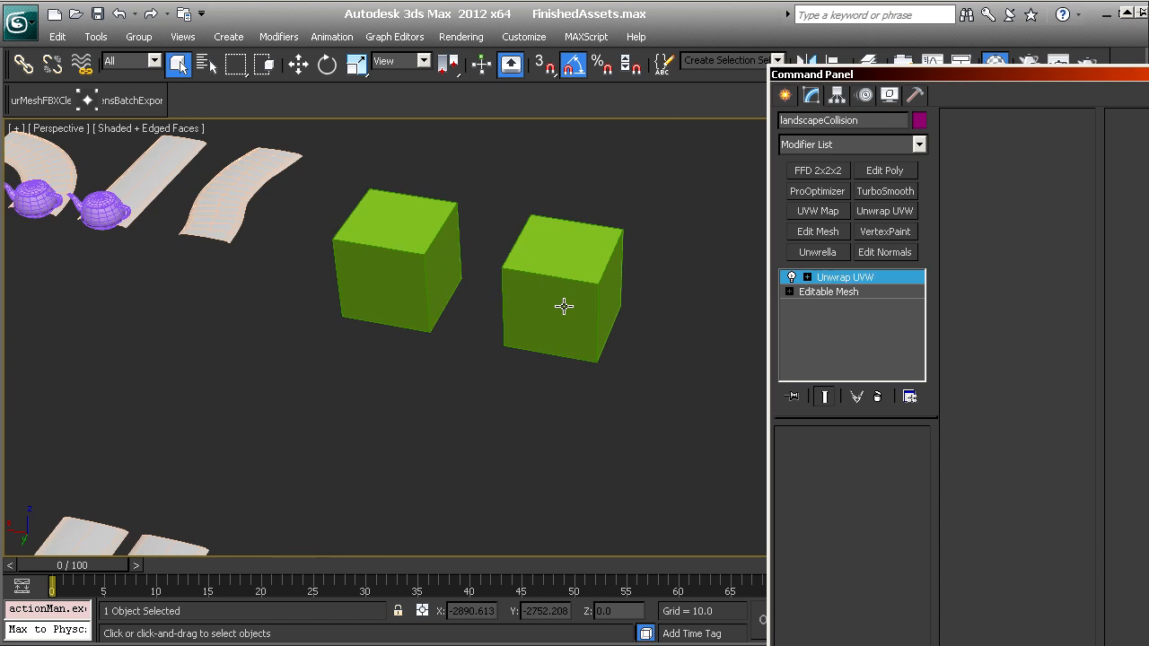
middle_drag(447, 347, 447, 291)
alt+middle_drag(446, 291, 484, 347)
middle_drag(484, 346, 539, 354)
key(w)
click(497, 226)
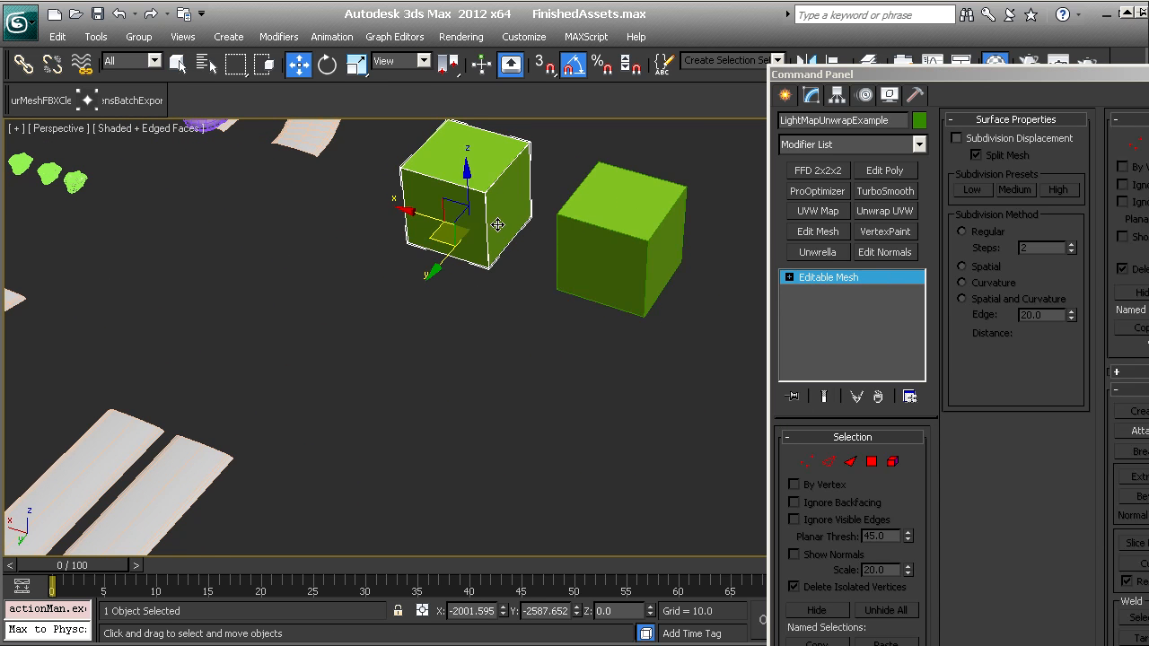
- Create a box about 1210 long, 966 wide and 1198 high in front of the two green cubes
middle_drag(536, 289, 505, 257)
click(785, 95)
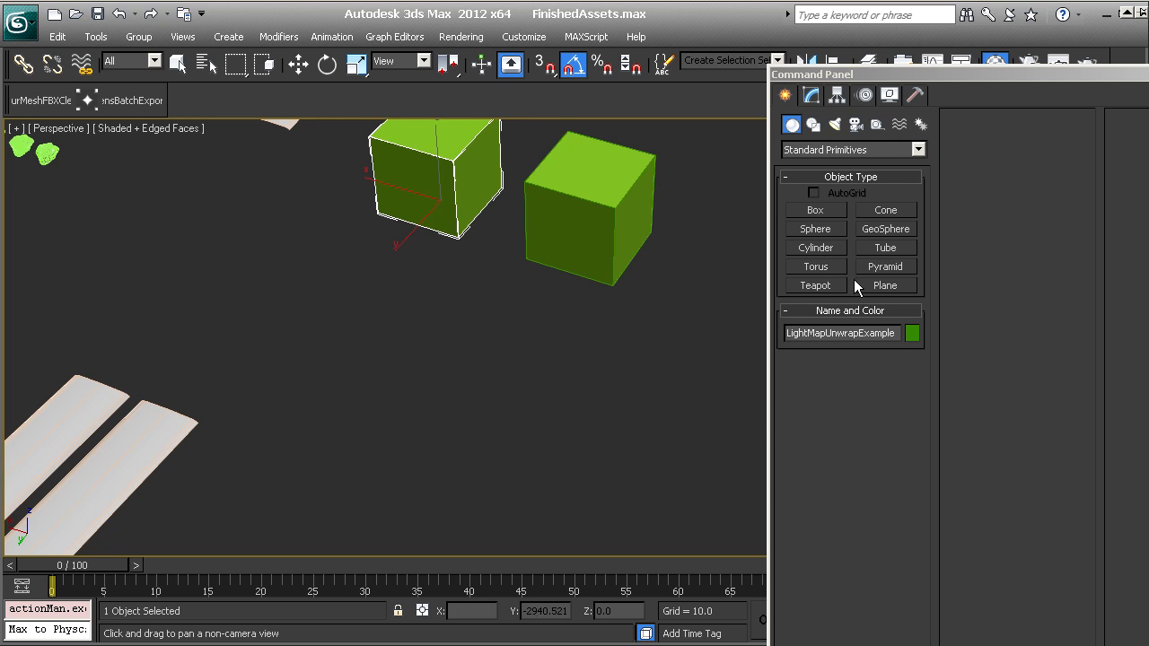
click(815, 210)
drag(480, 311, 543, 539)
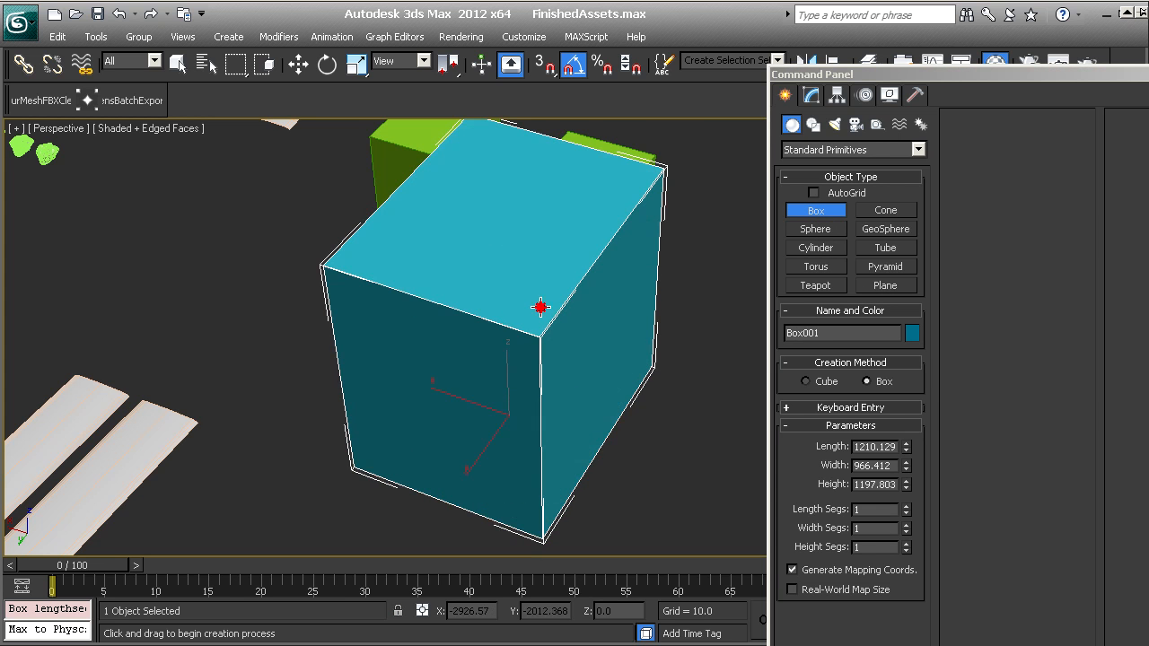
click(539, 305)
- Set the new box's length, width and height to 512 each
double_click(875, 446)
text(512)
key(Tab)
text(512)
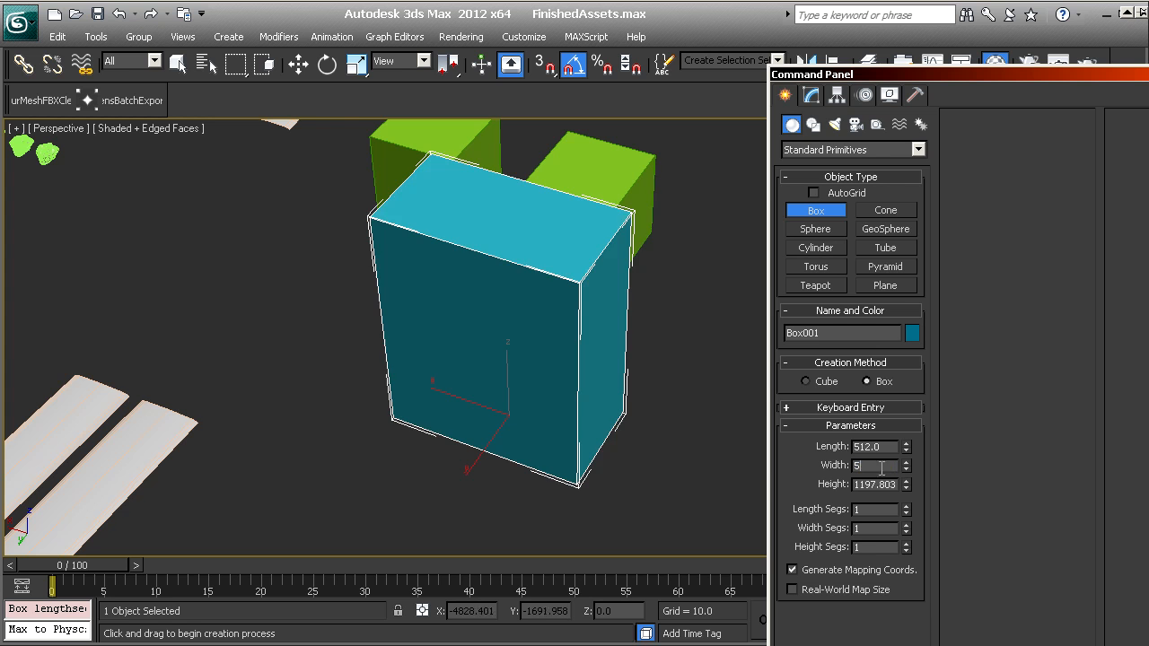
key(Tab)
text(512)
key(Return)
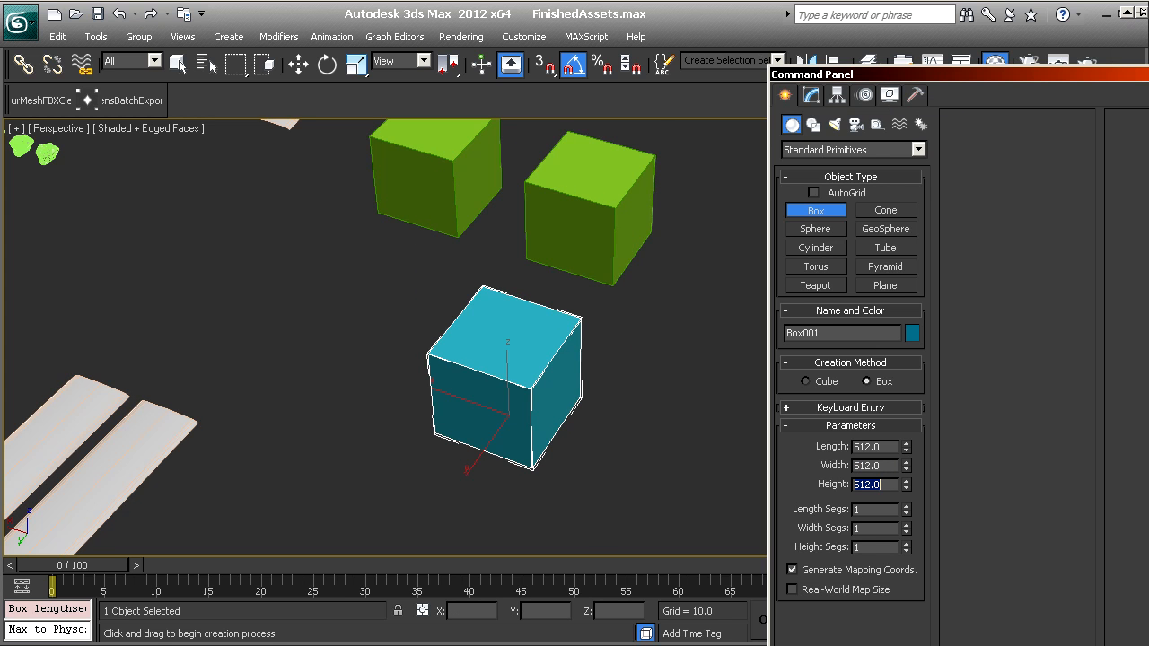
- Rename the new box as LightmapTest
scroll(625, 388, up, 5)
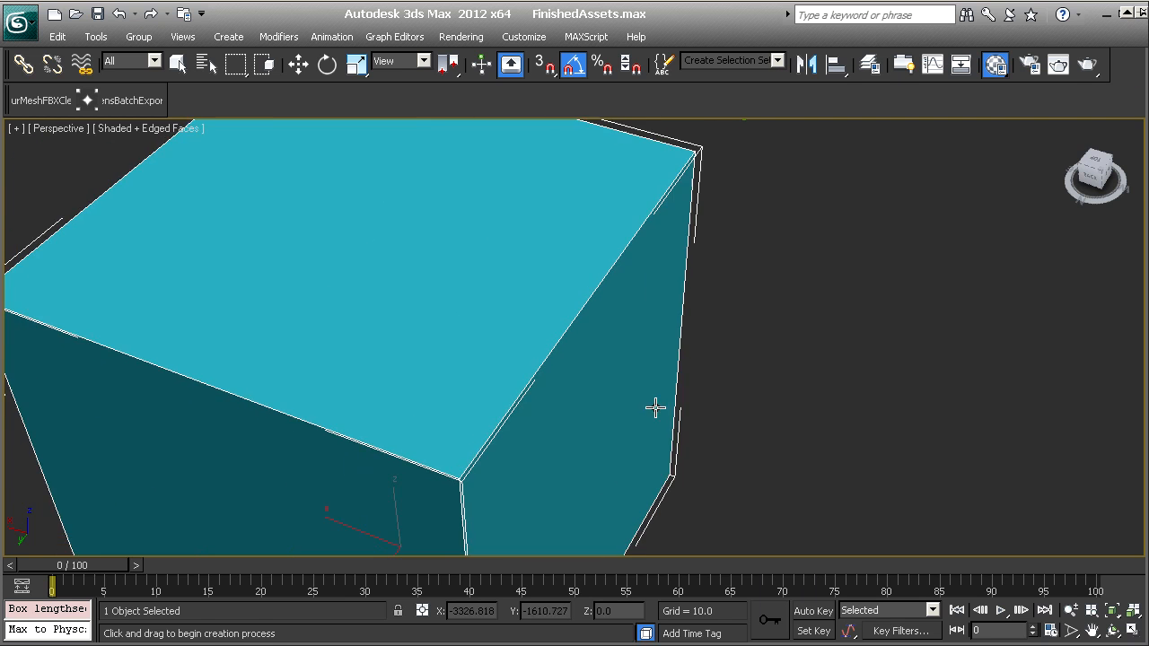
scroll(605, 399, down, 3)
key(w)
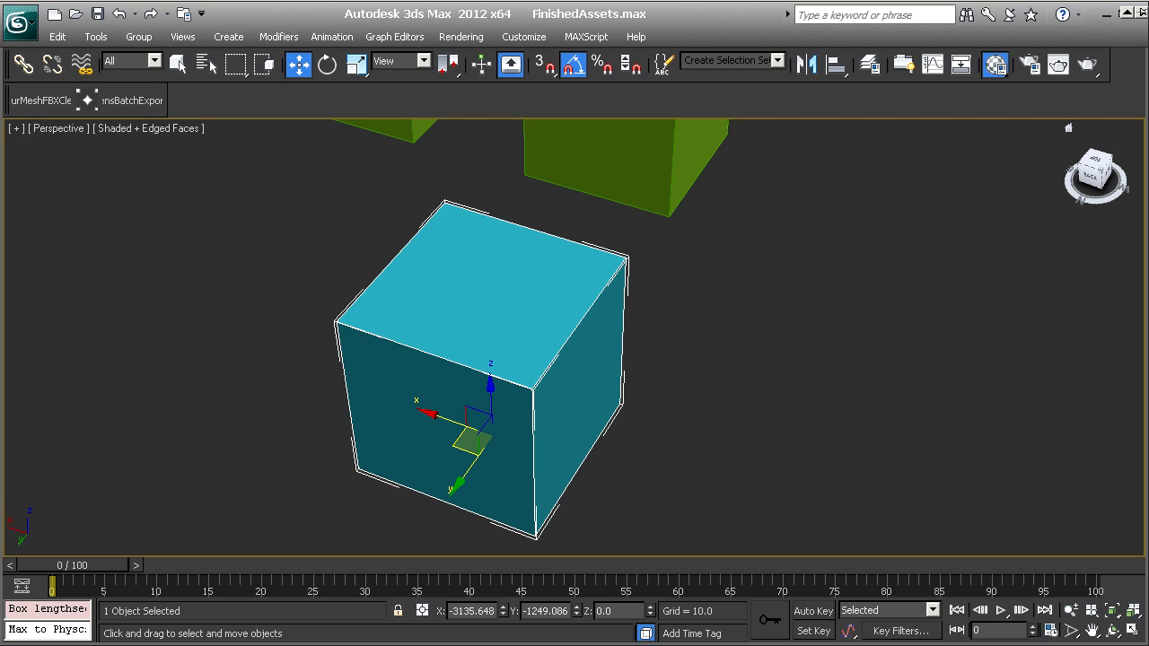
key(Return)
middle_drag(635, 409, 669, 393)
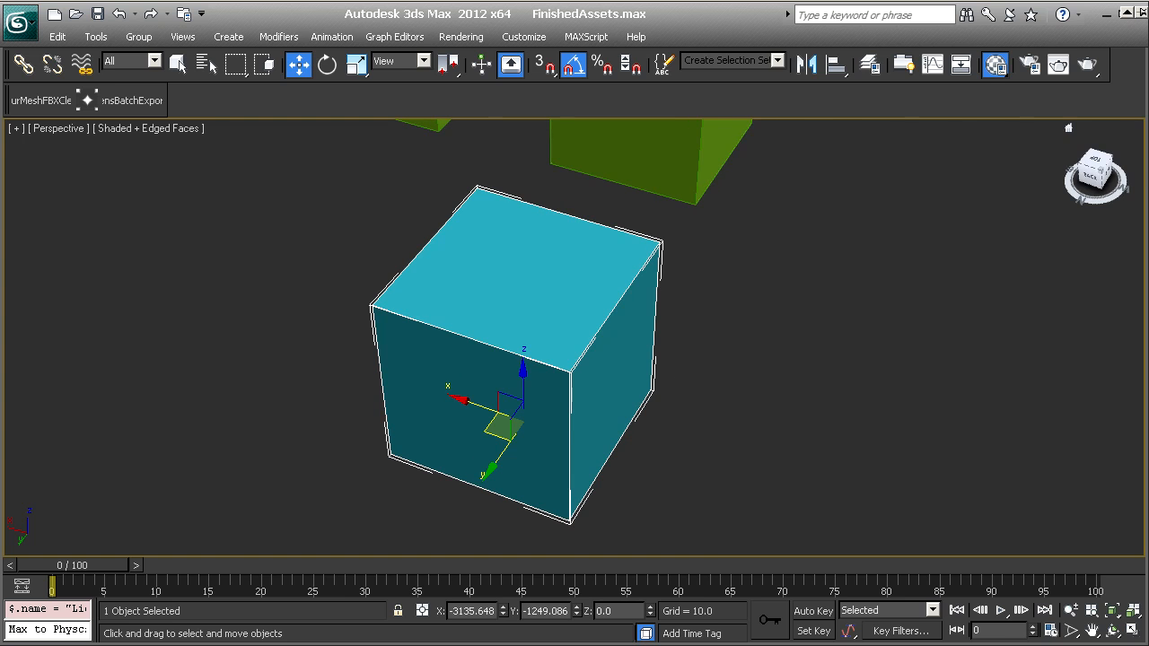
- Add an Unwrap UVW modifier to the LightmapTest box and bring its channel settings into view
drag(1148, 64, 798, 53)
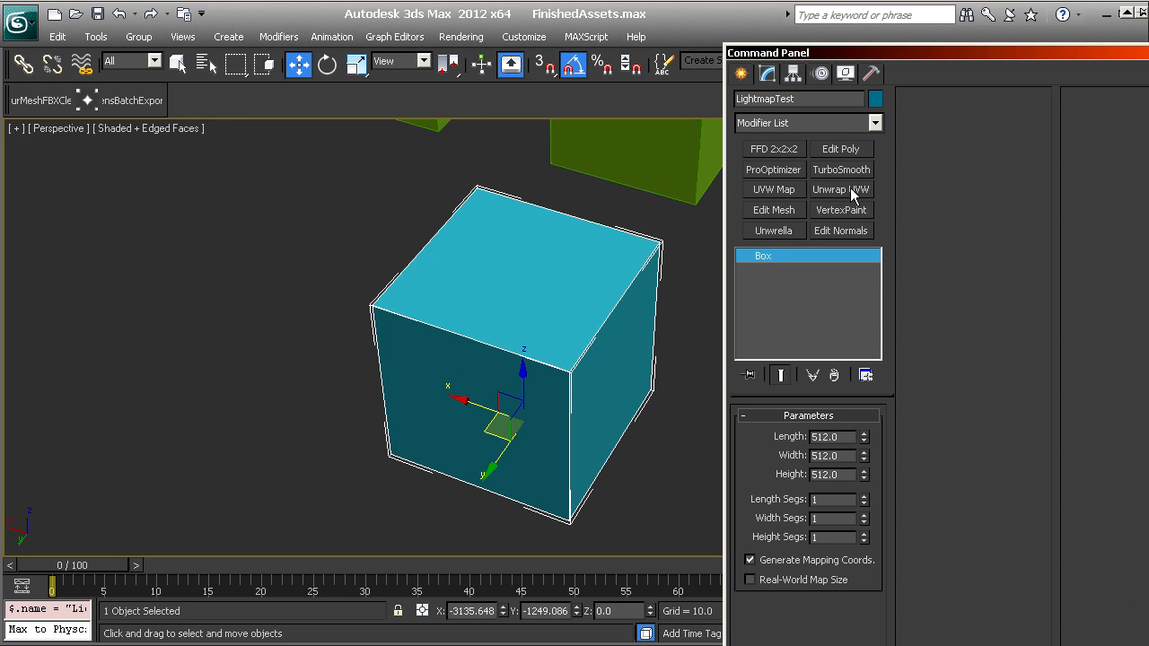
click(845, 189)
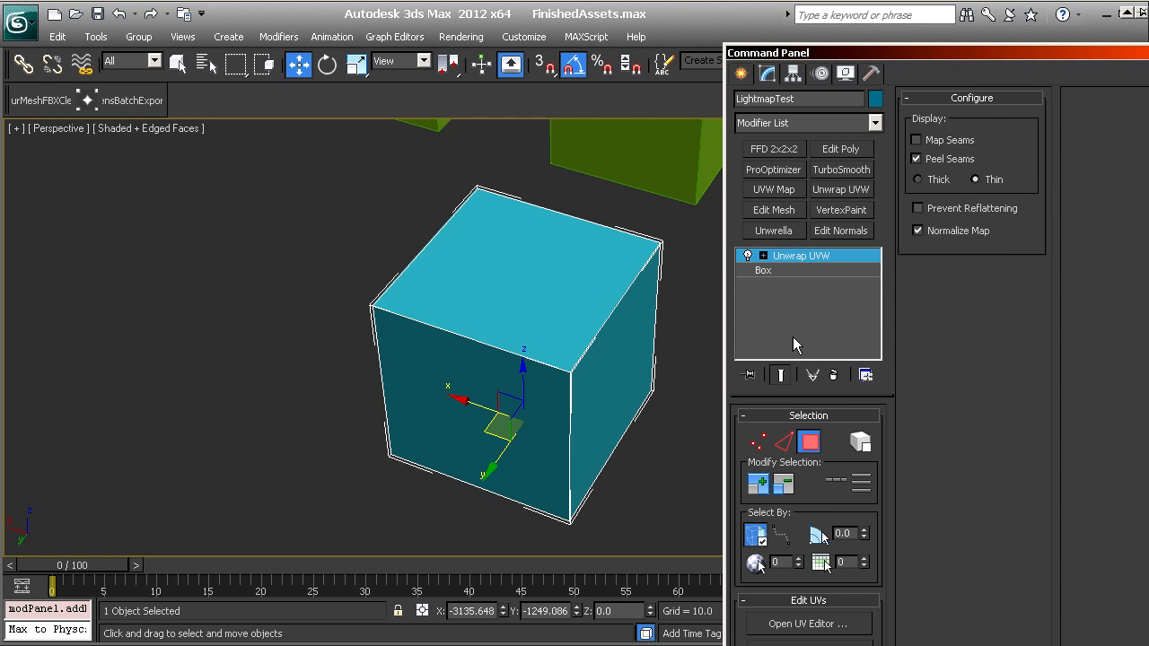
drag(902, 69, 861, 276)
click(790, 421)
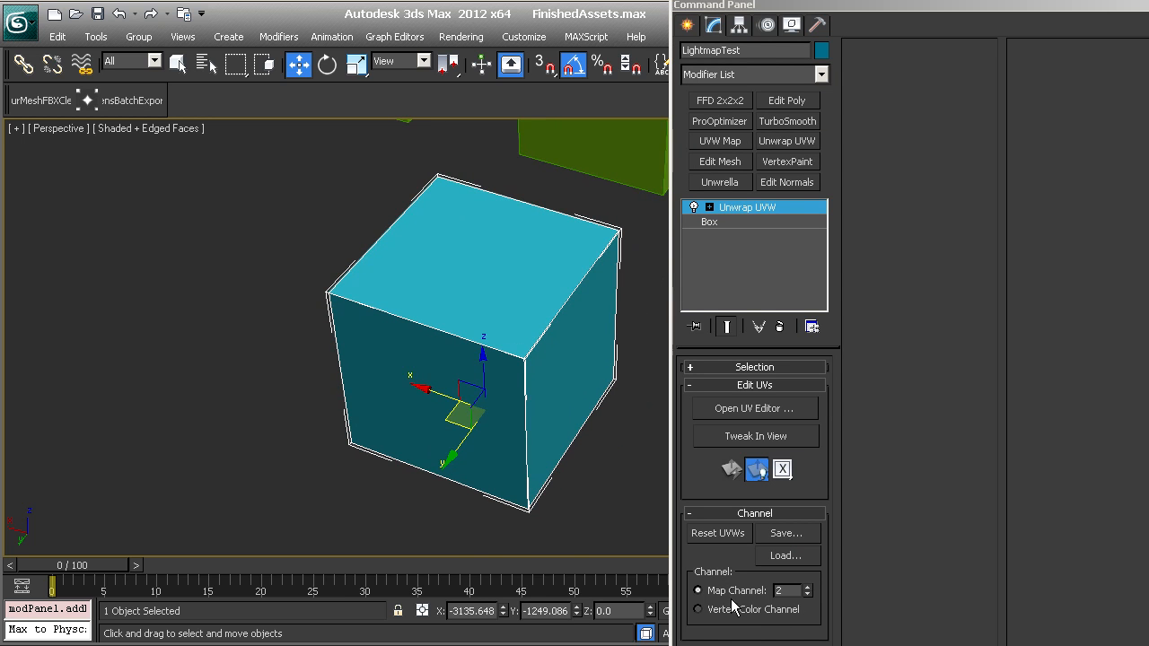
- Set the Unwrap UVW modifier's map channel to 1 and accept the channel change
drag(798, 592, 766, 608)
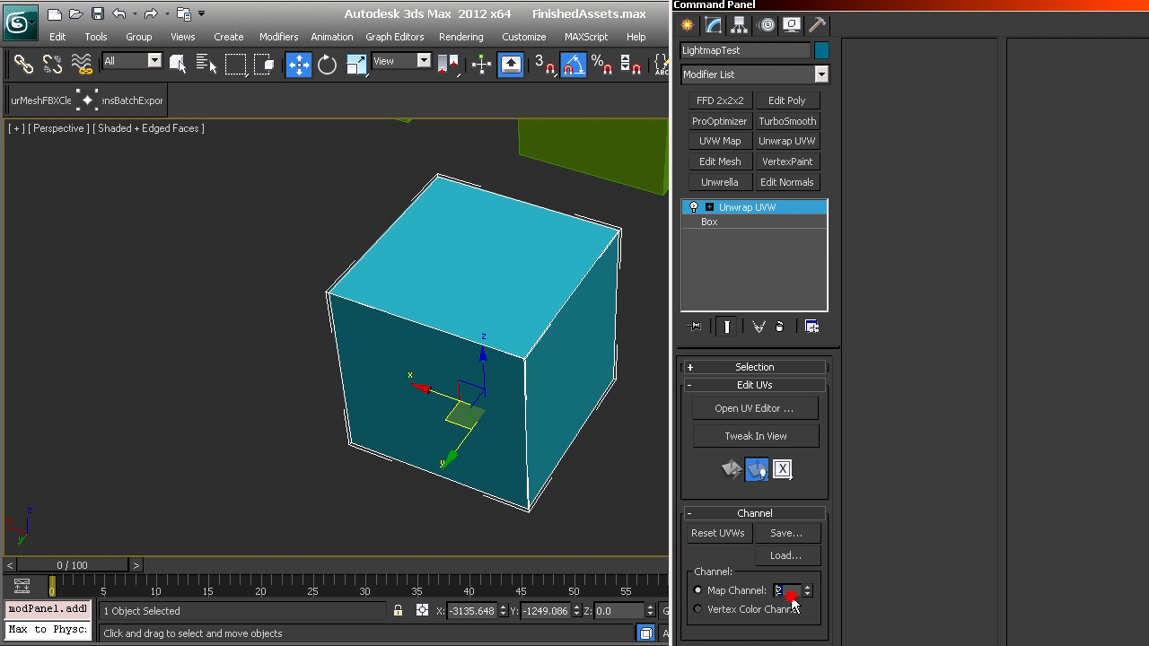
click(791, 597)
drag(794, 592, 641, 582)
text(1)
key(Return)
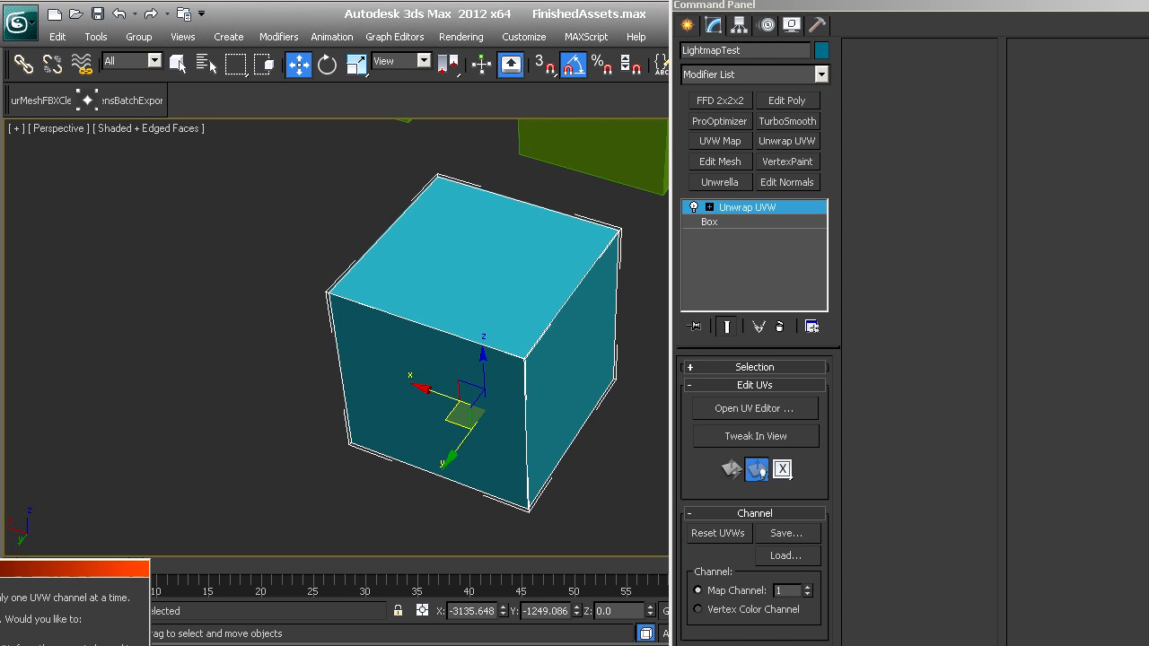
key(Return)
- Set the Unwrap UVW modifier's map channel to 2, abandoning the modifier's existing changes
drag(788, 591, 690, 580)
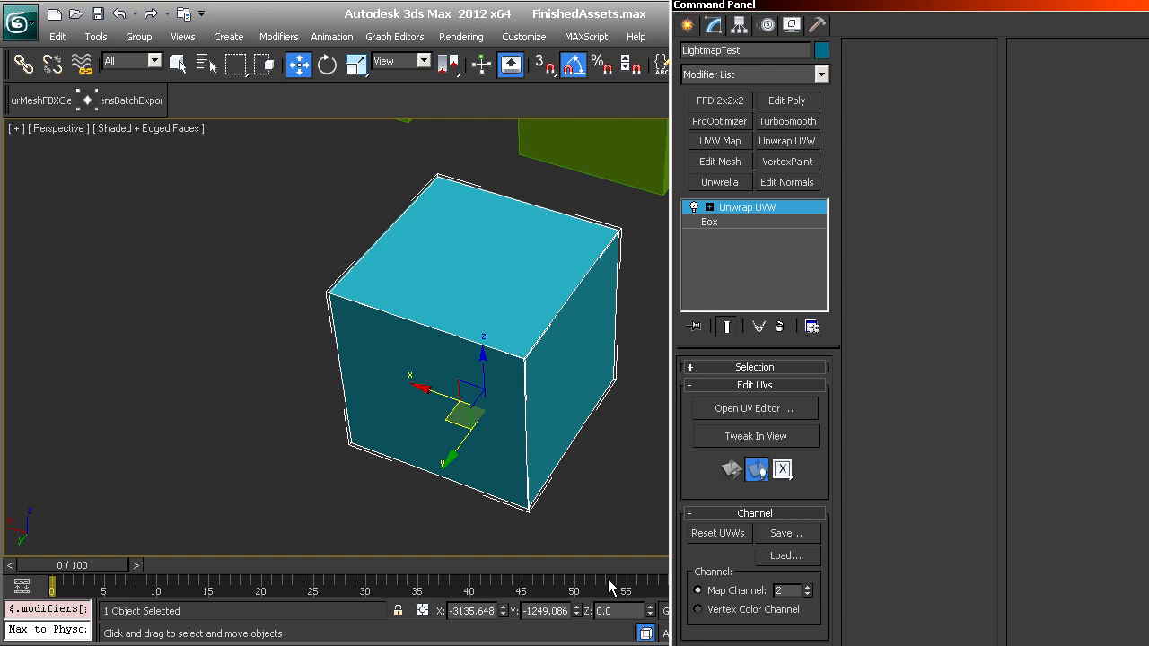
key(Return)
drag(63, 567, 478, 313)
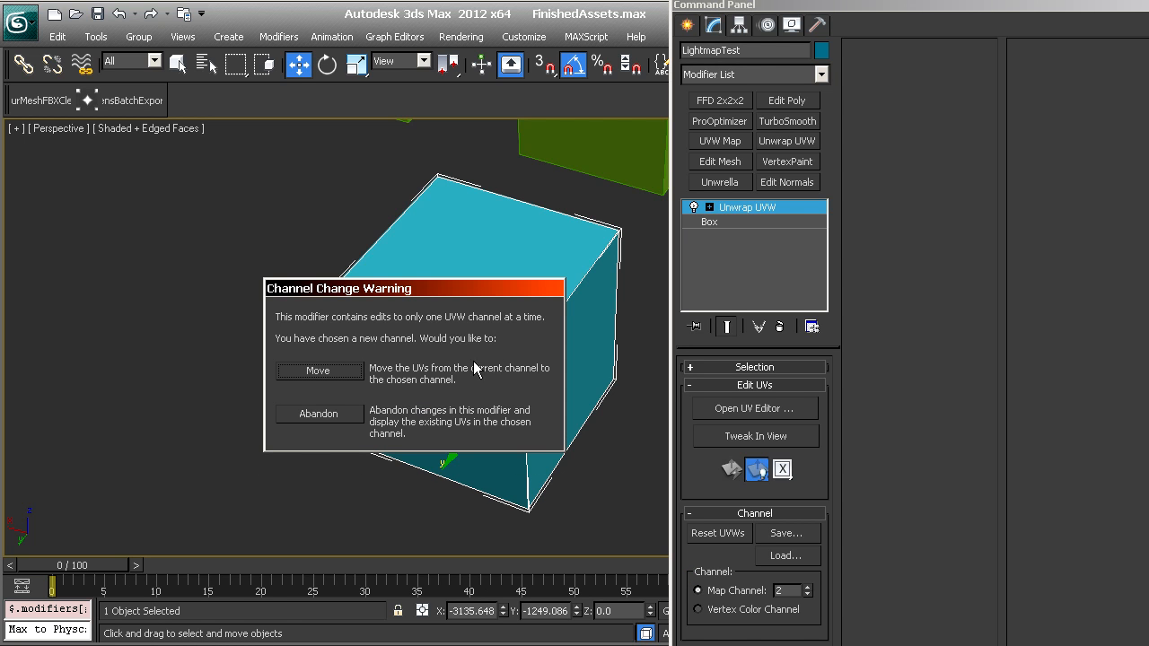
click(320, 415)
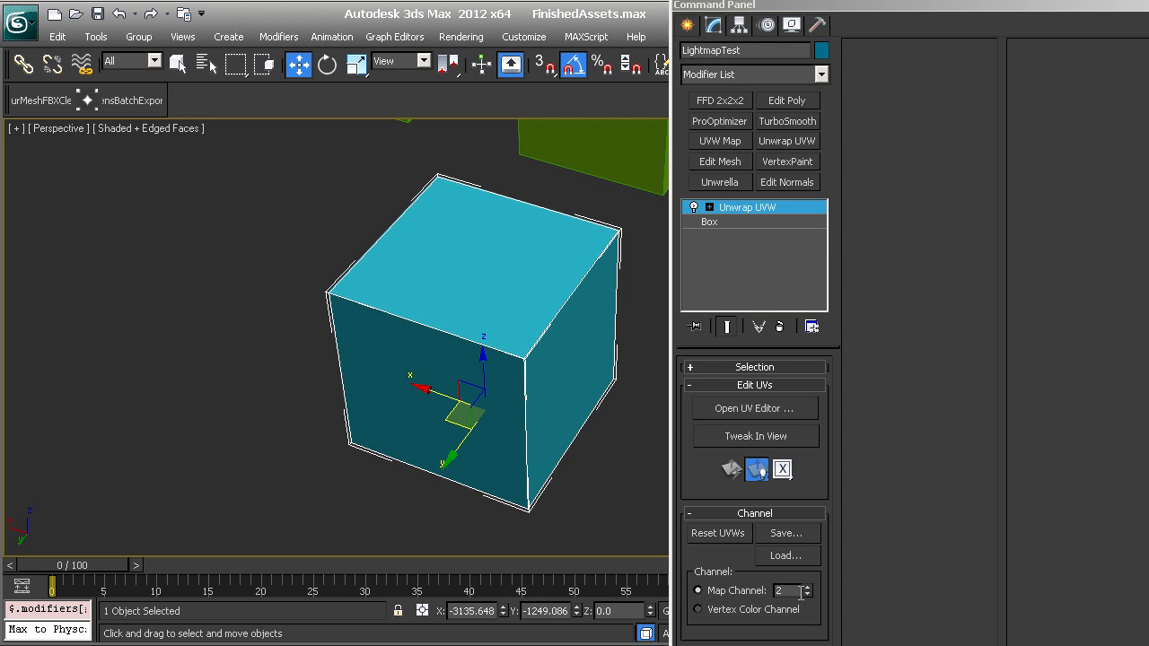
- Open the UV editor for the channel 2 unwrap and frame the box's UV square in it
click(781, 409)
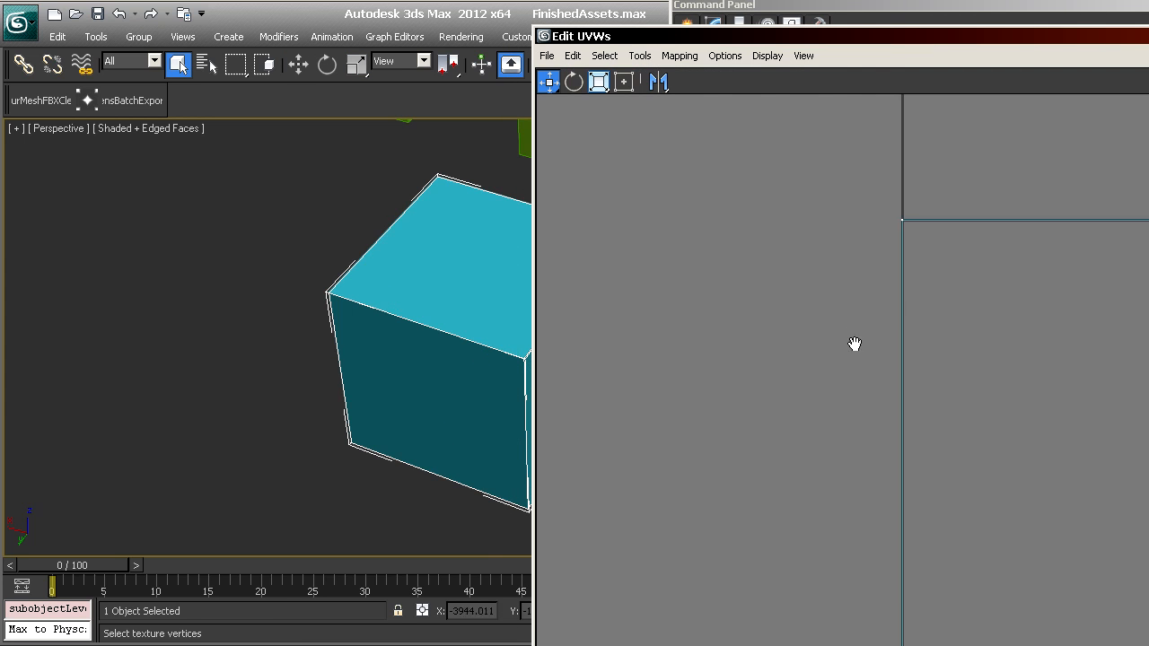
middle_drag(855, 344, 823, 430)
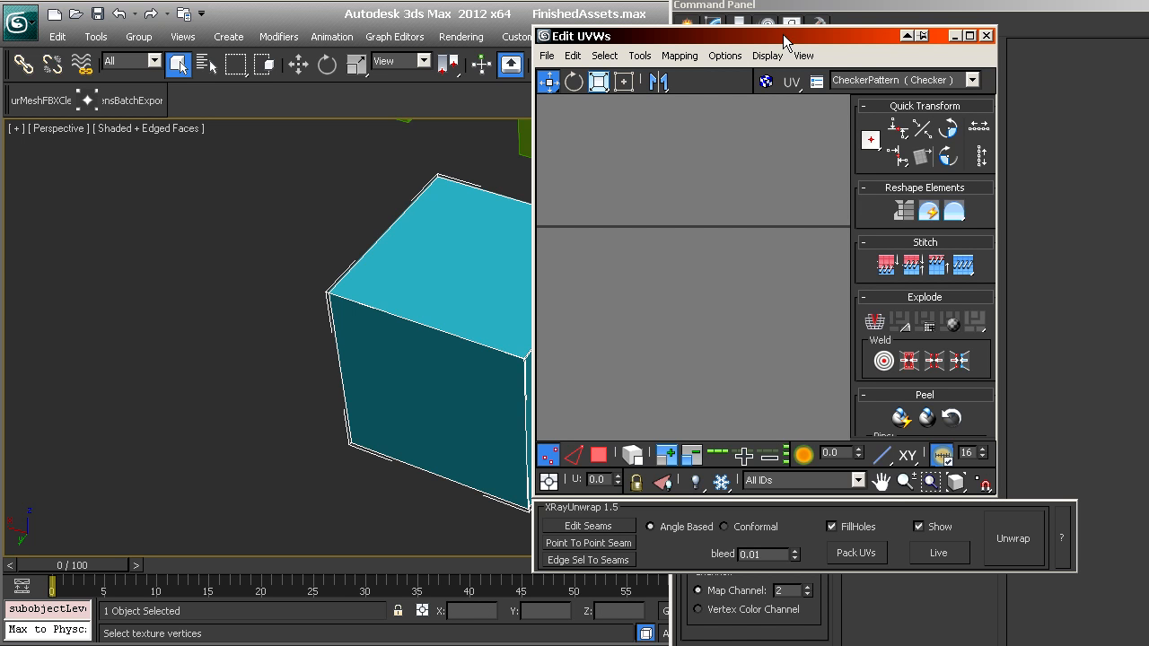
drag(783, 36, 747, 36)
scroll(712, 311, down, 4)
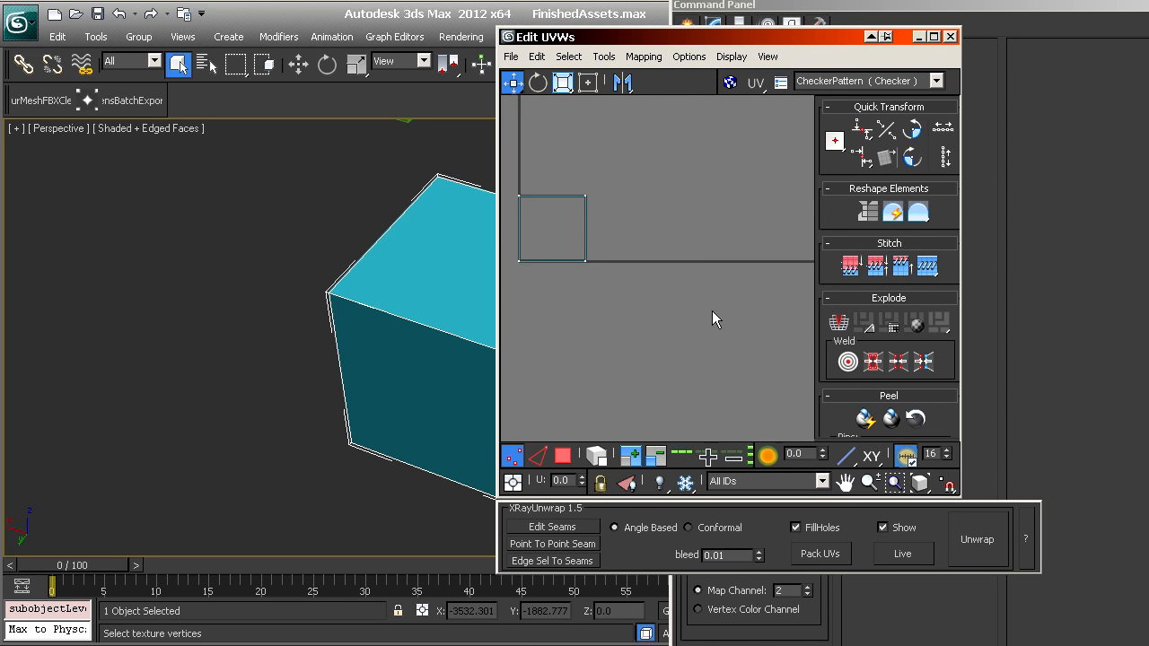
mouse_move(709, 311)
middle_down()
mouse_move(752, 308)
mouse_move(706, 293)
middle_up()
scroll(677, 276, up, 3)
scroll(668, 280, up, 1)
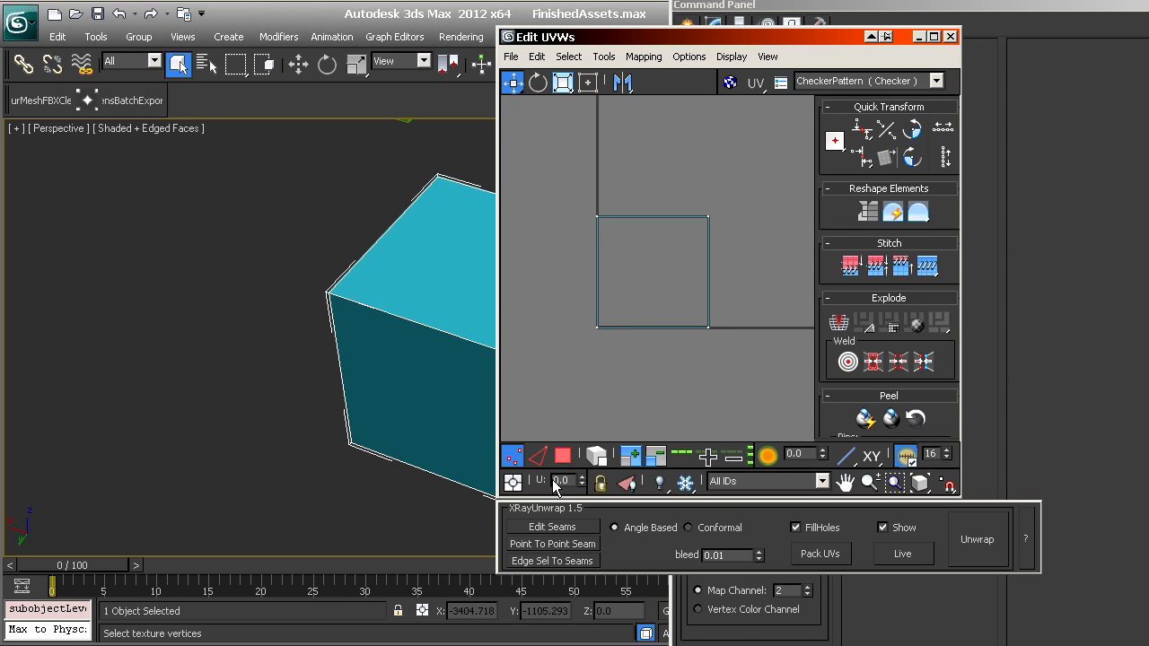
- Apply Flatten Mapping with its default settings to the box's faces on channel 2, and close the UV editor
key(3)
click(616, 59)
mouse_move(644, 56)
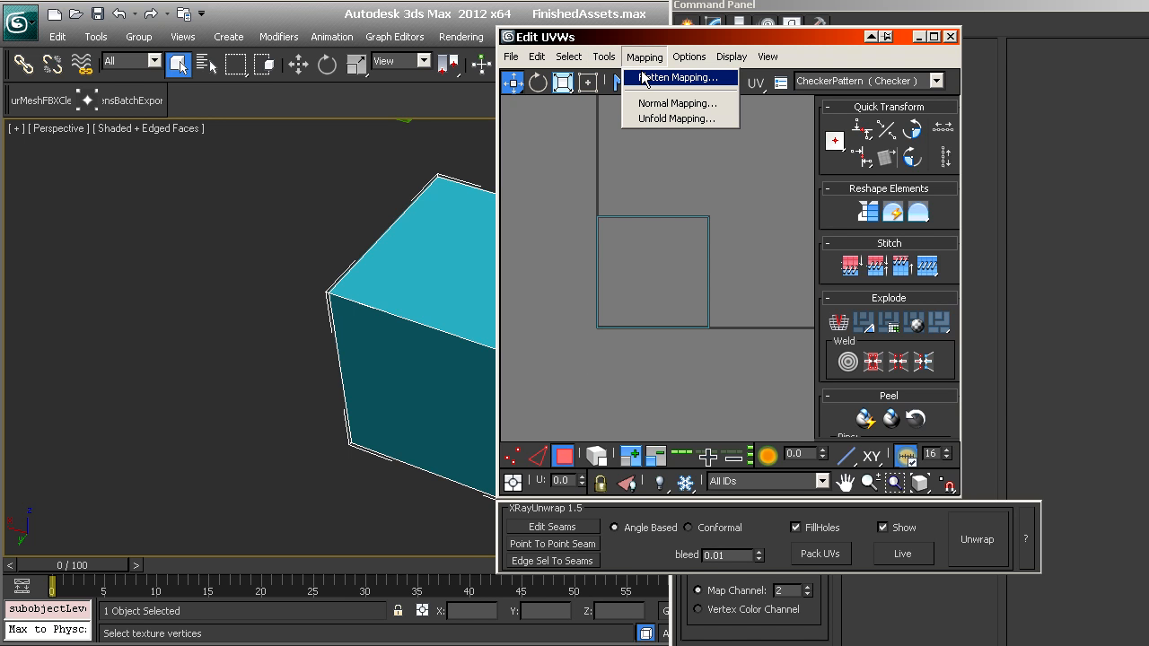
click(675, 78)
key(Return)
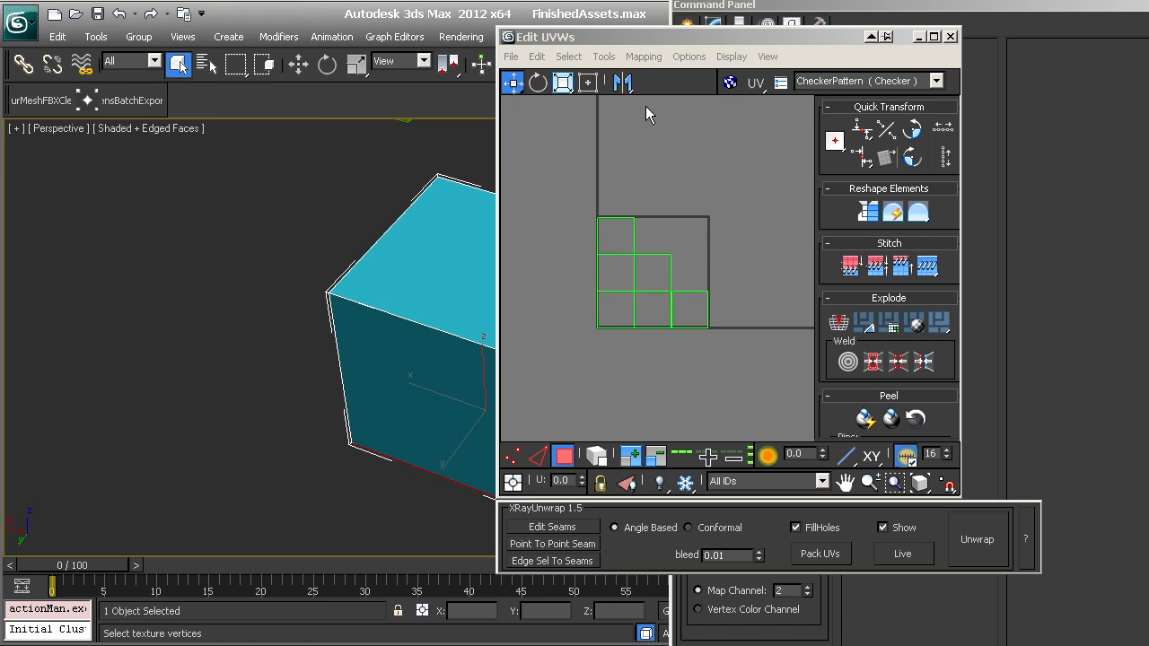
scroll(616, 216, up, 2)
scroll(619, 222, up, 1)
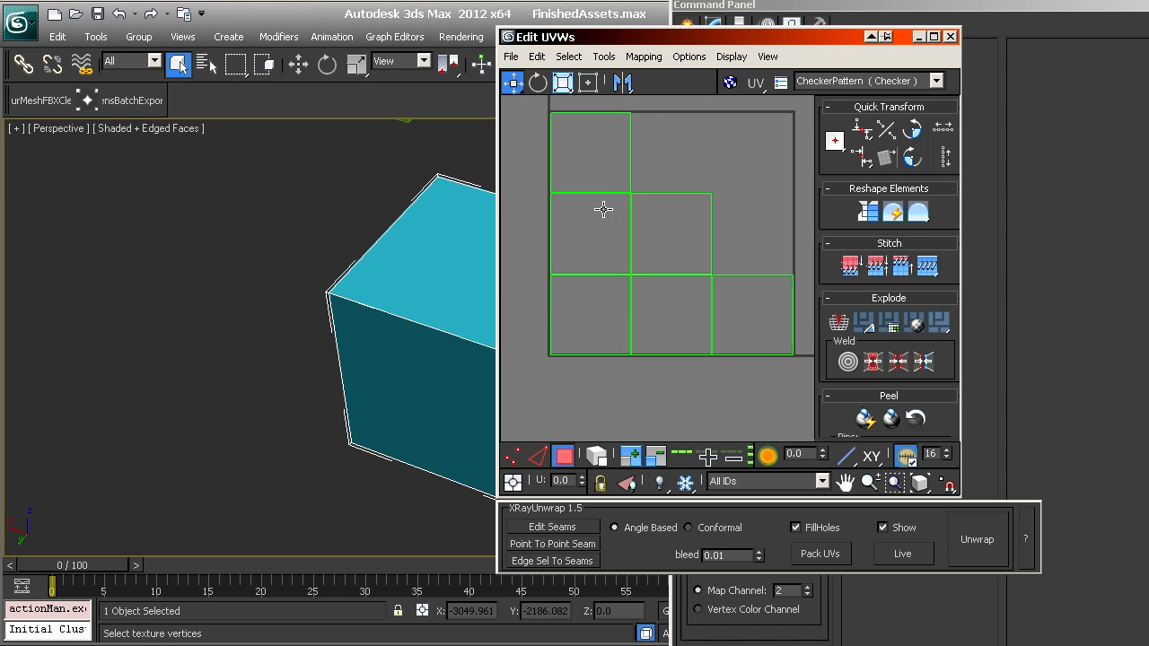
scroll(644, 282, up, 1)
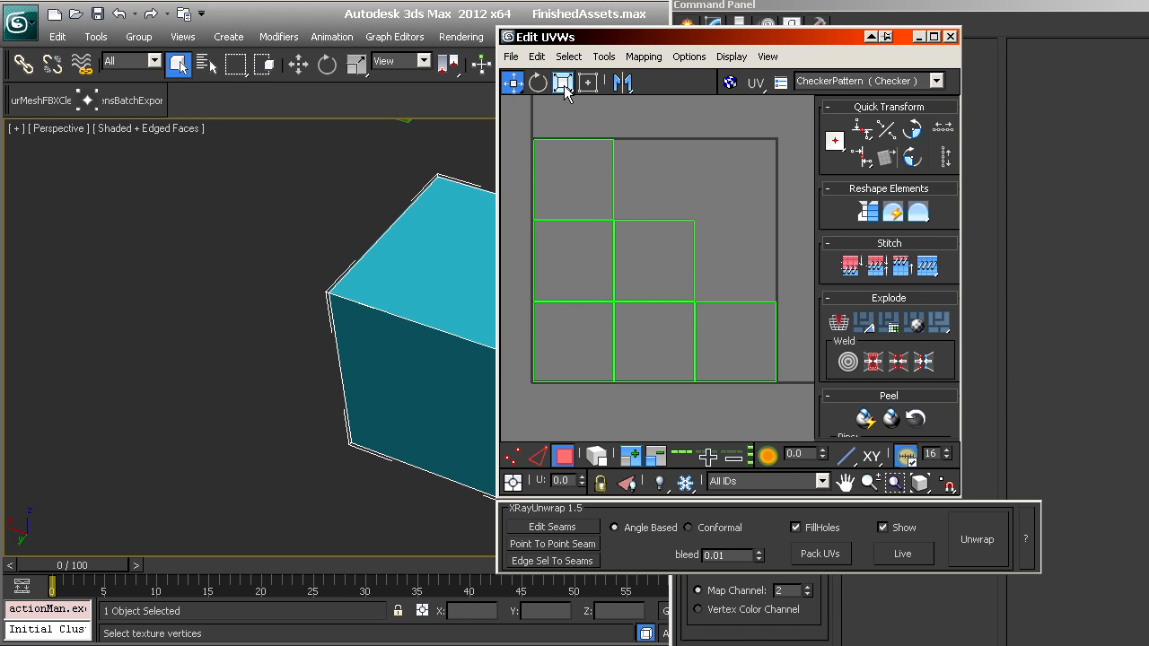
drag(826, 39, 453, 115)
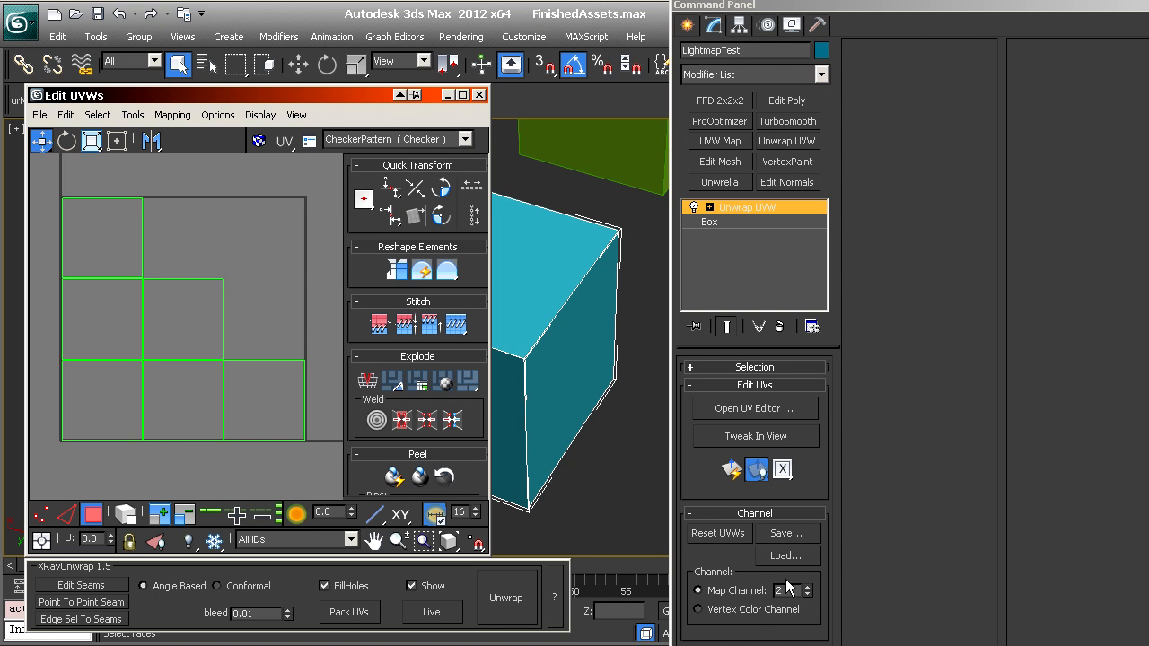
click(480, 95)
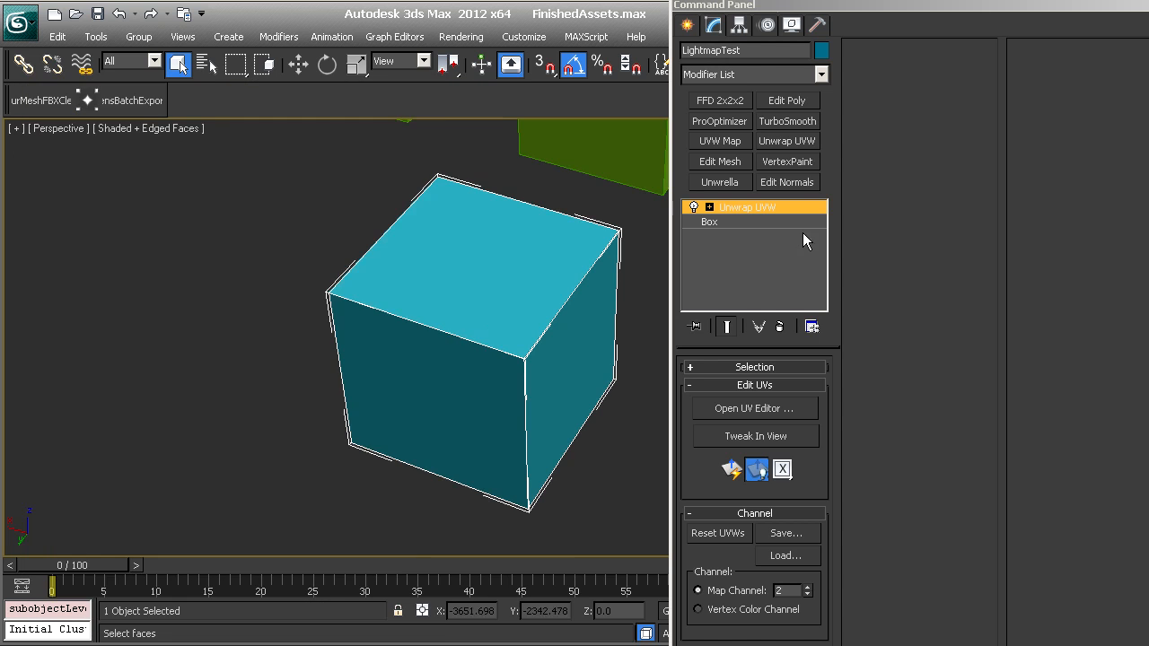
- Add a second Unwrap UVW modifier and set its map channel to 1, abandoning the modifier's changes
click(794, 143)
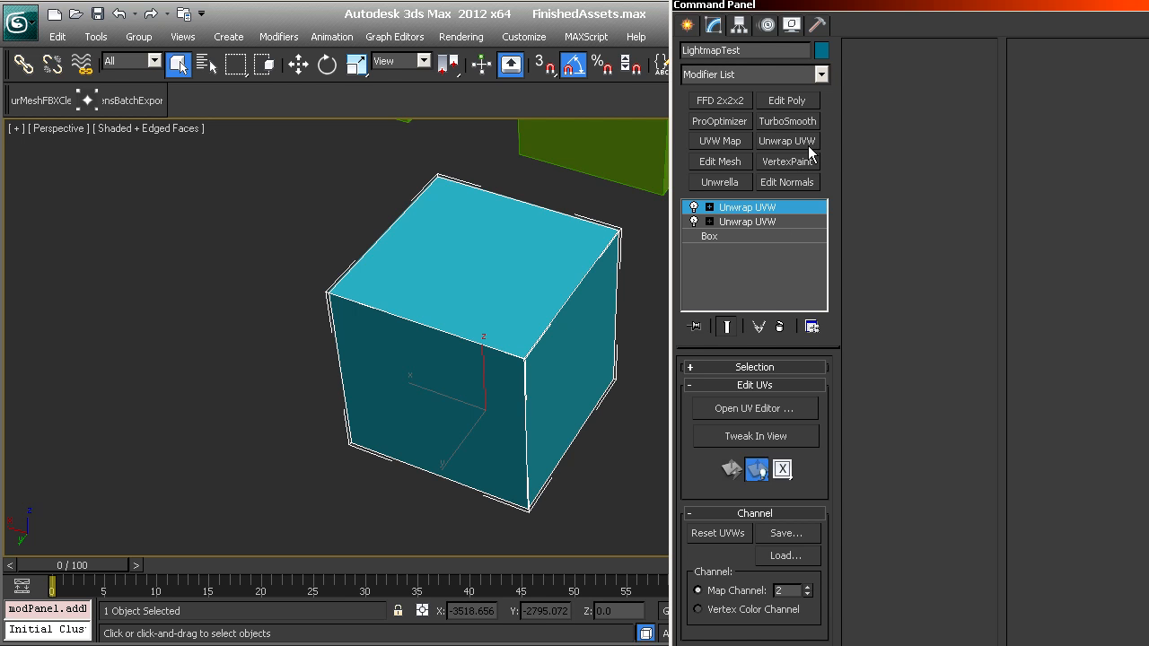
click(773, 222)
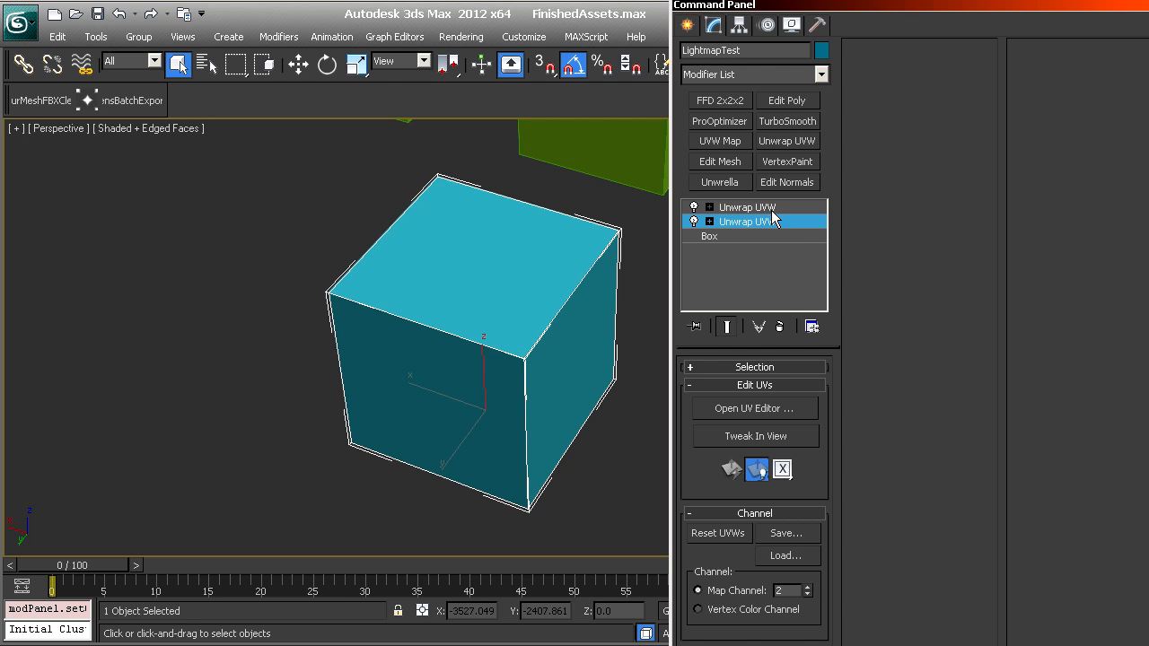
click(768, 207)
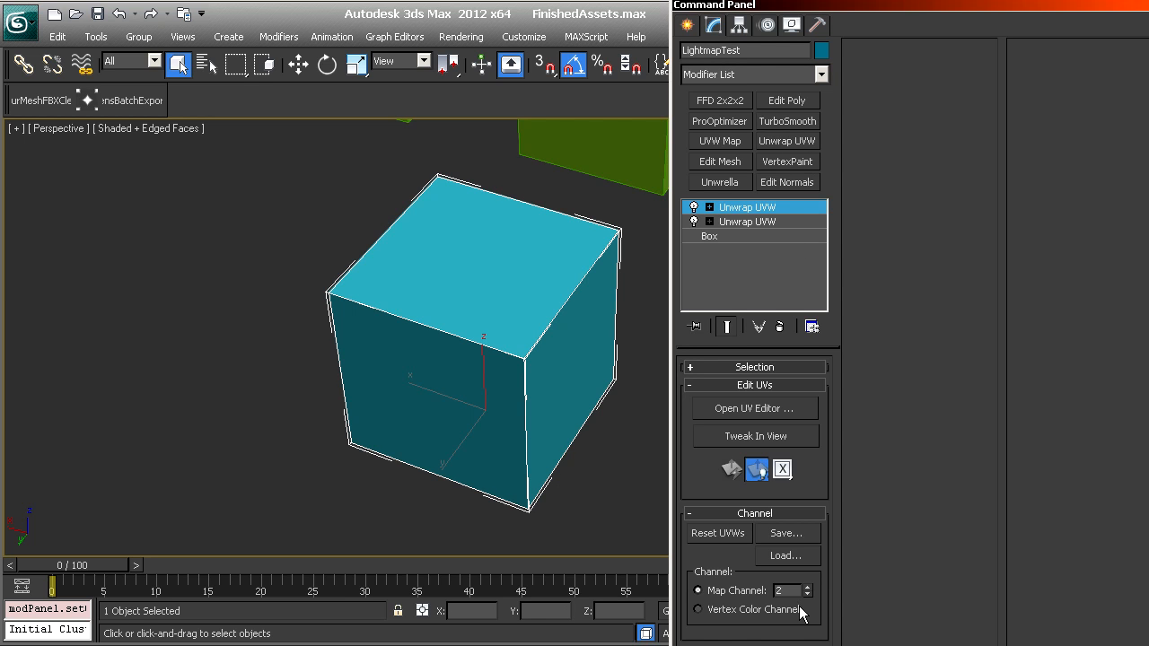
double_click(775, 590)
text(1)
key(Return)
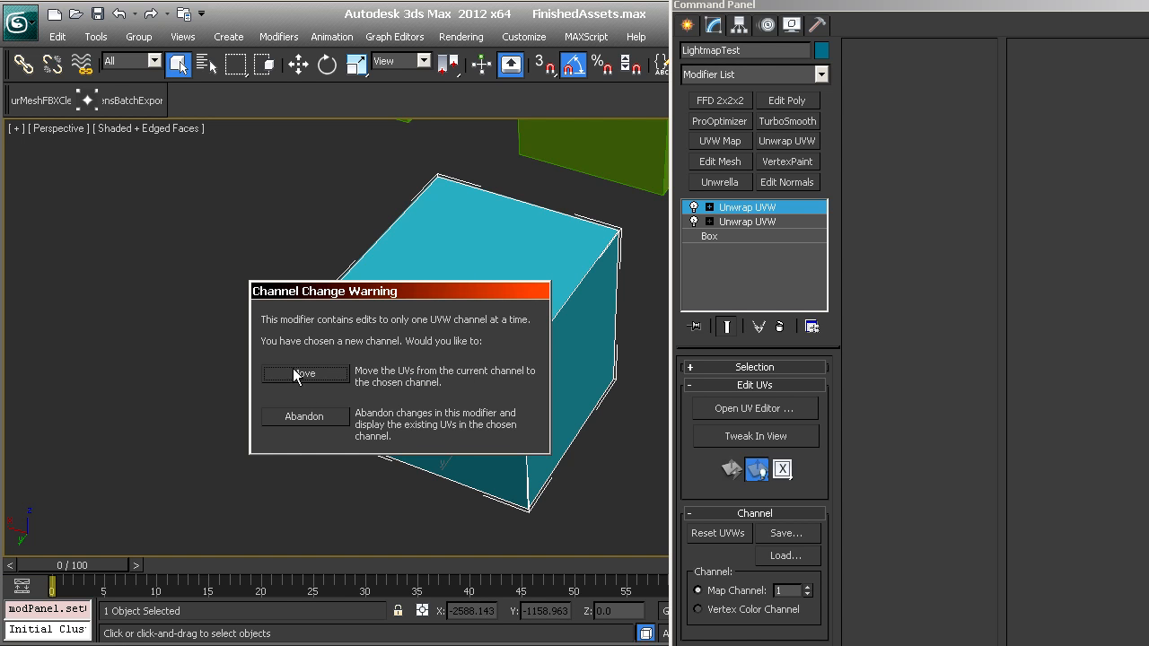
click(305, 418)
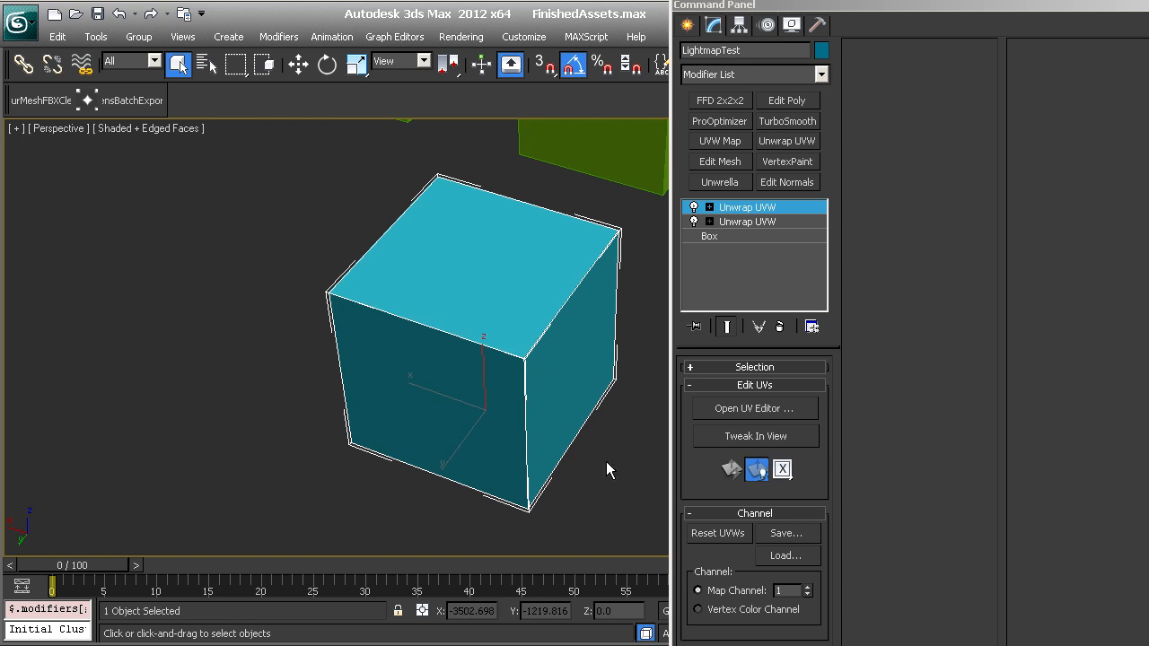
- Open the UV editor for channel 1 and select all the overlapping box faces in Freeform mode
click(745, 410)
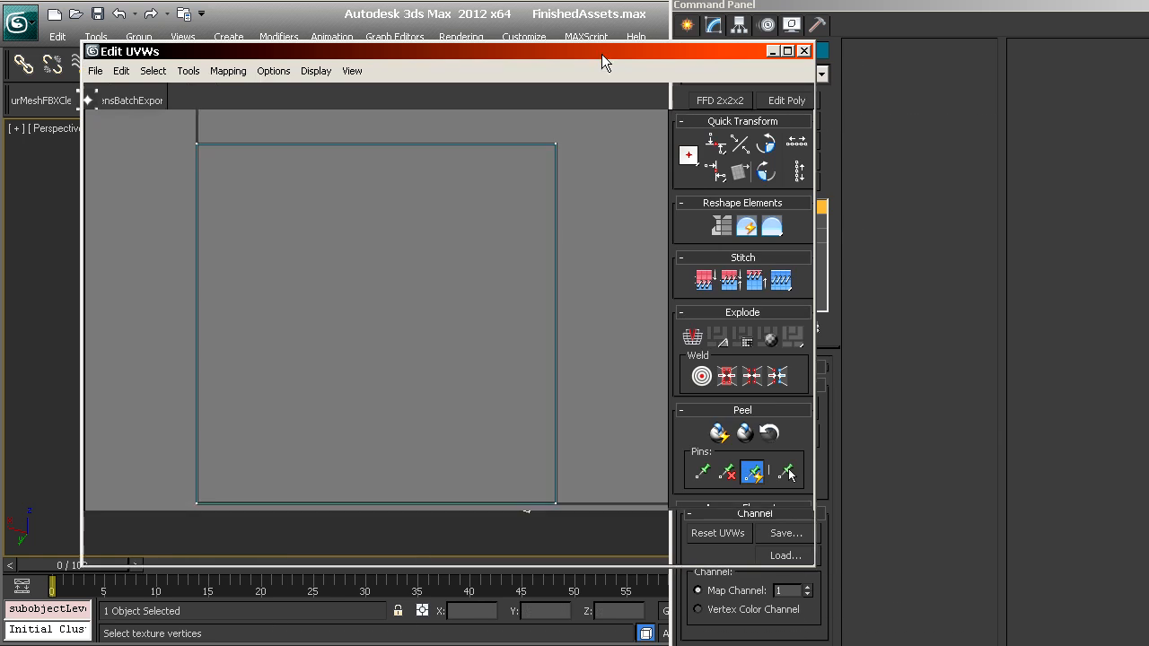
drag(256, 174, 579, 431)
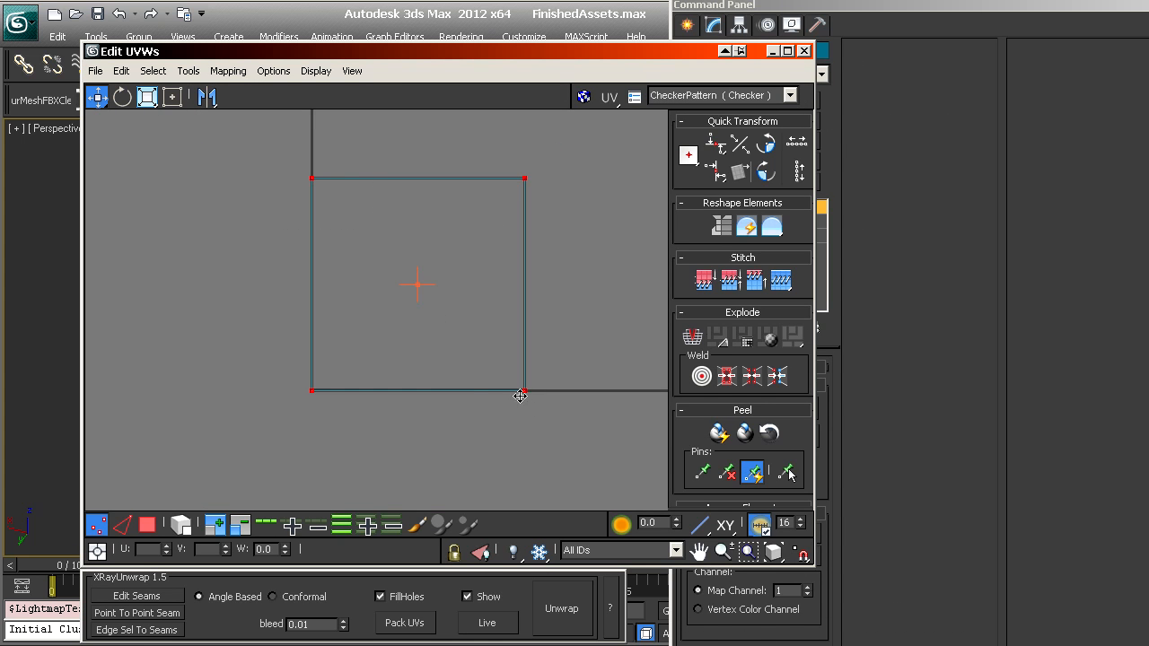
click(148, 525)
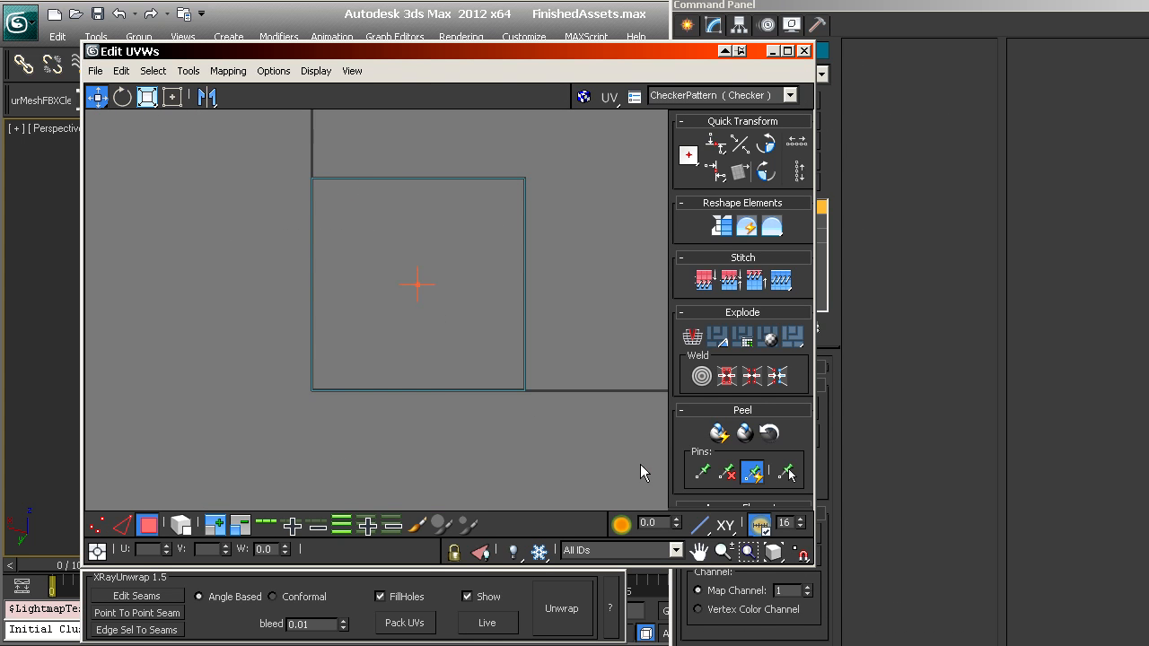
click(173, 97)
drag(314, 53, 686, 49)
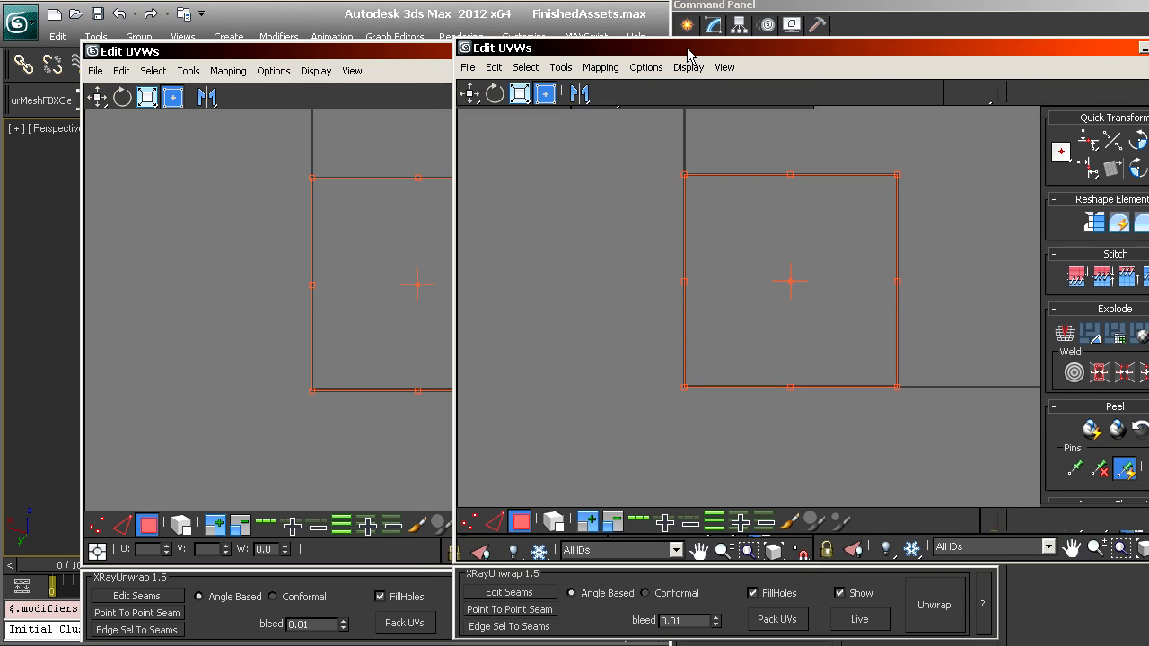
- Scale the selected channel 1 faces to about 40 percent of the UV square's width and move them inside it
ctrl+drag(684, 387, 495, 484)
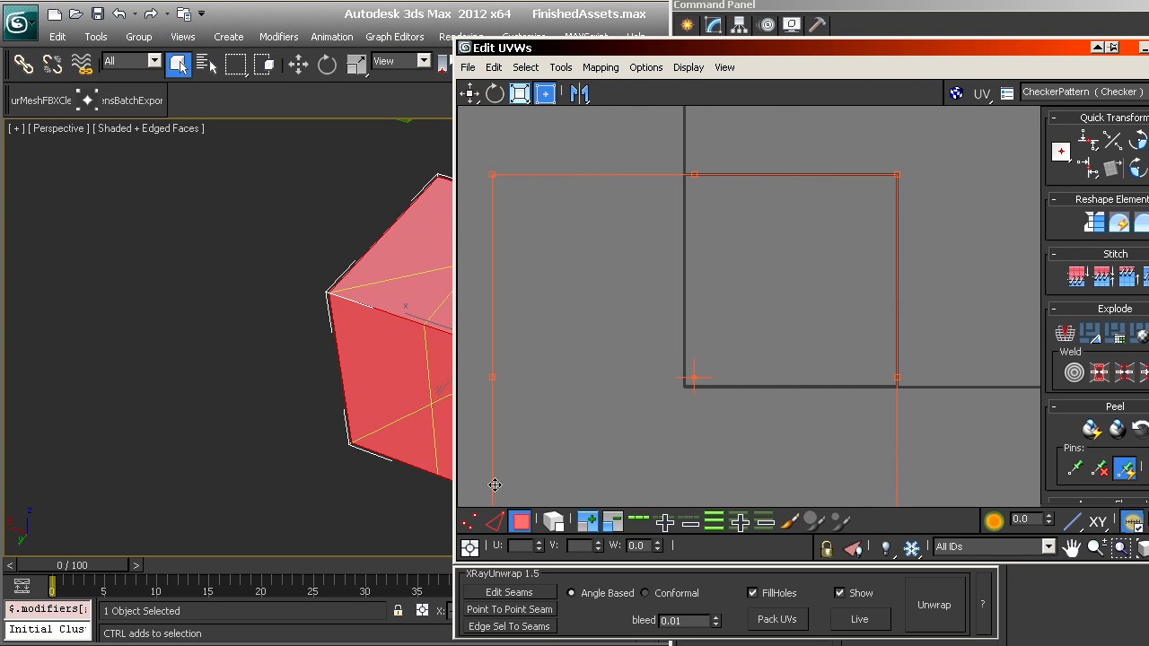
middle_drag(620, 421, 610, 385)
scroll(578, 432, down, 3)
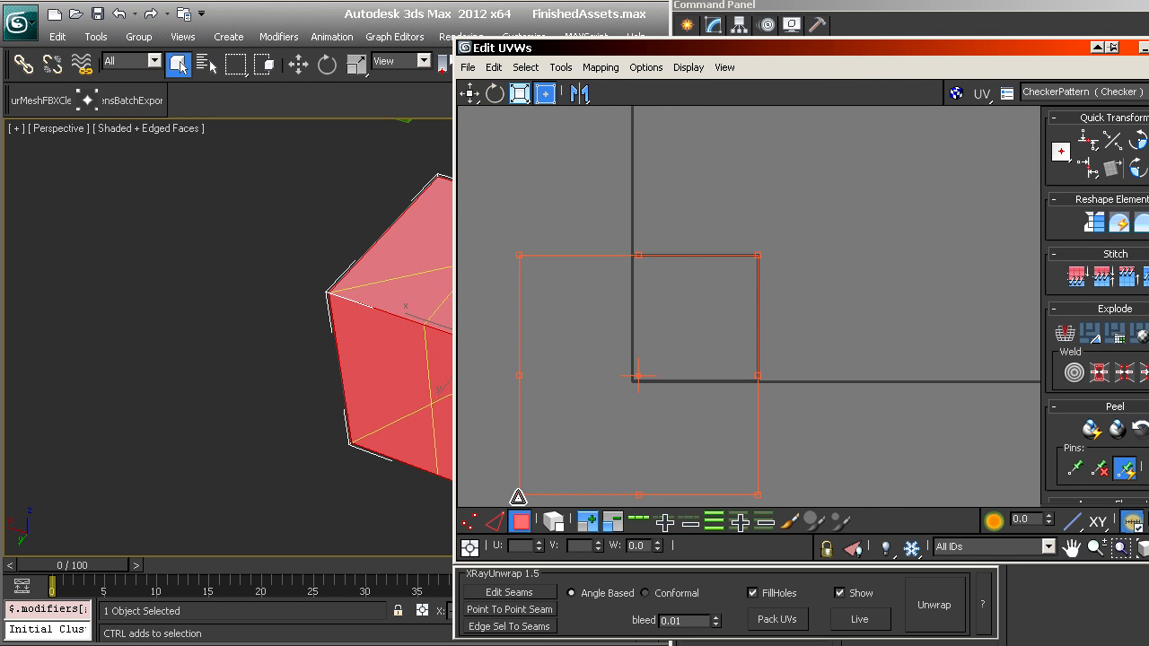
drag(519, 494, 749, 304)
scroll(749, 304, up, 3)
drag(744, 254, 598, 333)
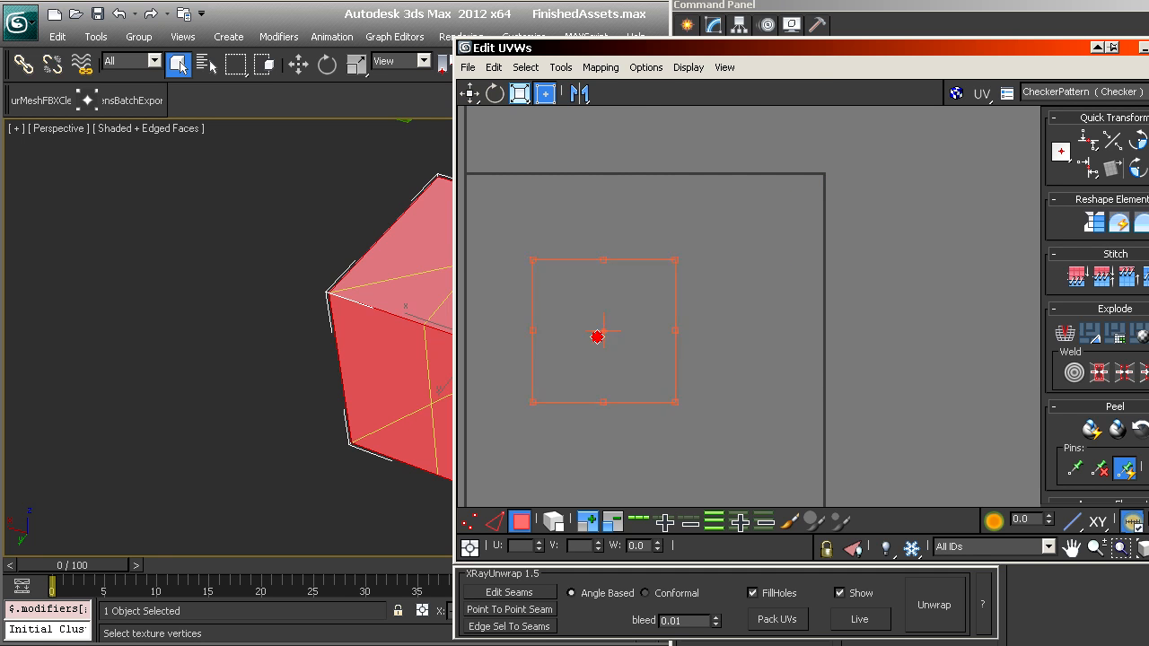
drag(1046, 55, 505, 56)
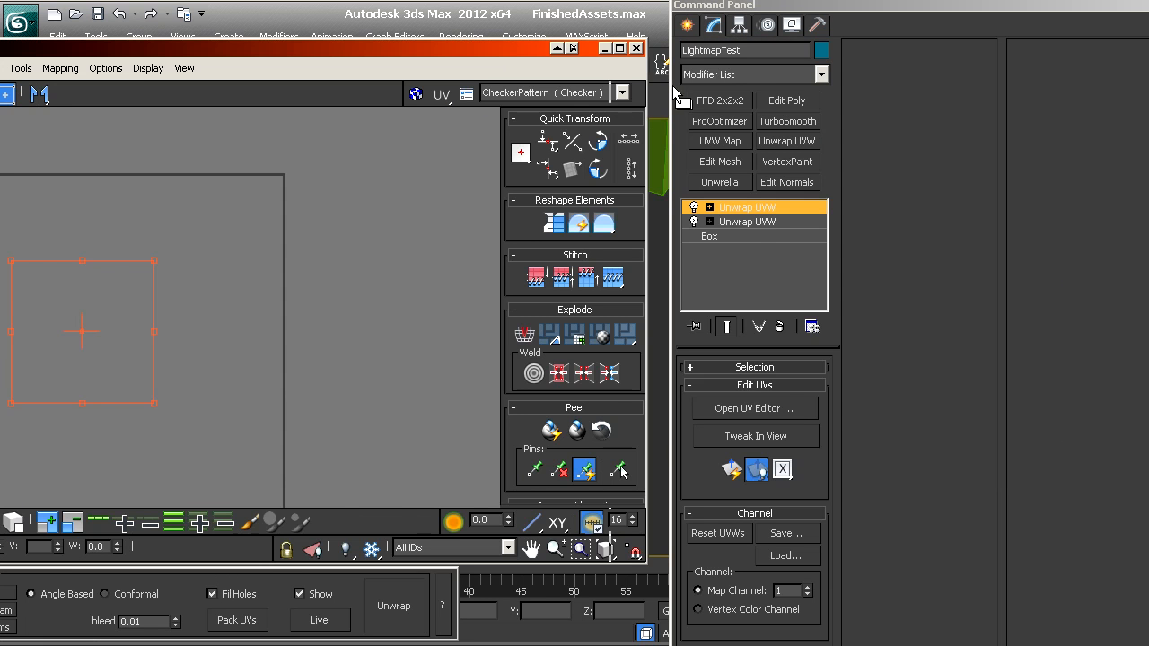
- Add a third Unwrap UVW modifier on map channel 2 and open its flattened layout in the UV editor
click(788, 141)
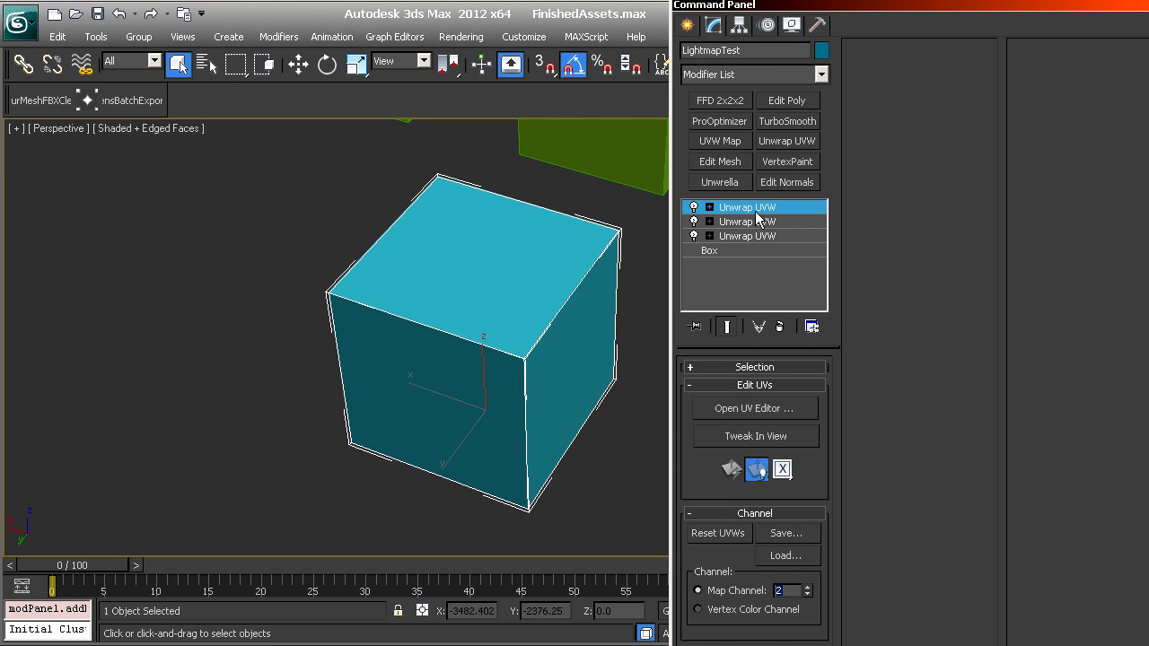
click(762, 409)
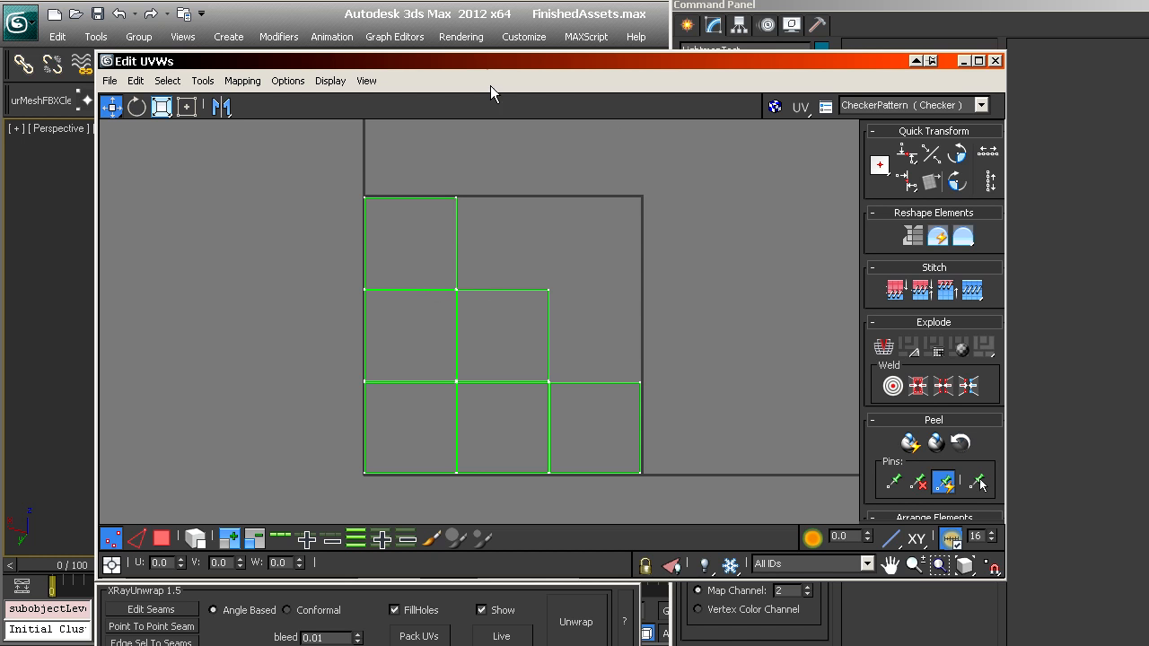
mouse_move(451, 57)
mouse_down()
mouse_move(544, 51)
mouse_move(476, 65)
mouse_move(464, 56)
mouse_move(461, 67)
mouse_up()
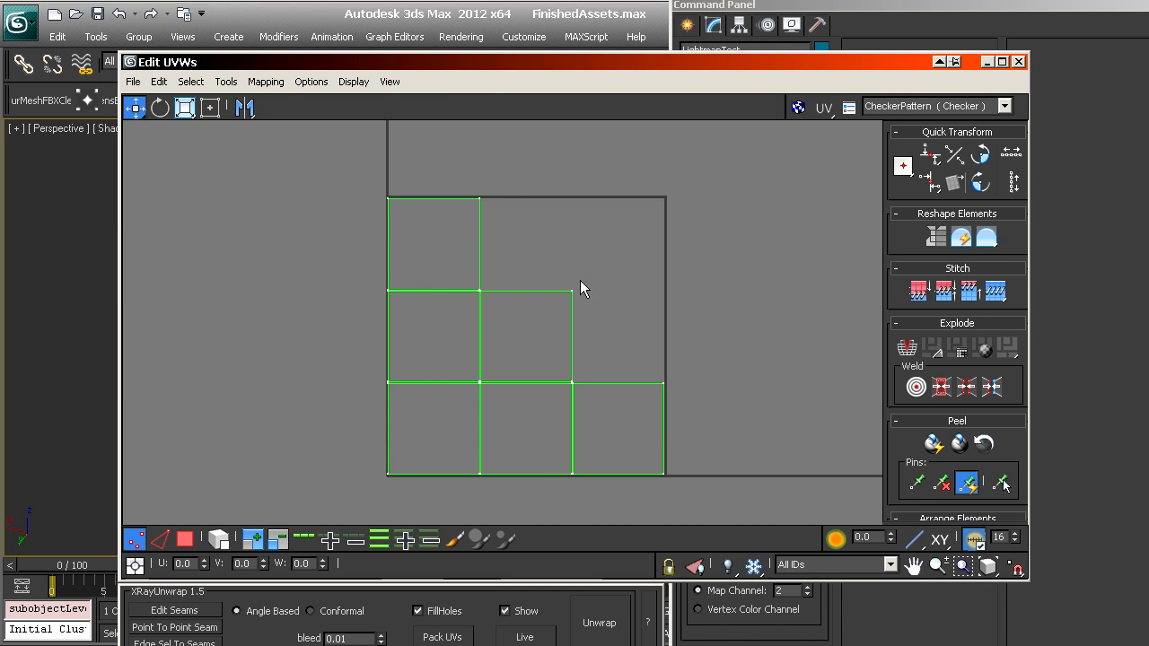
middle_drag(459, 282, 447, 251)
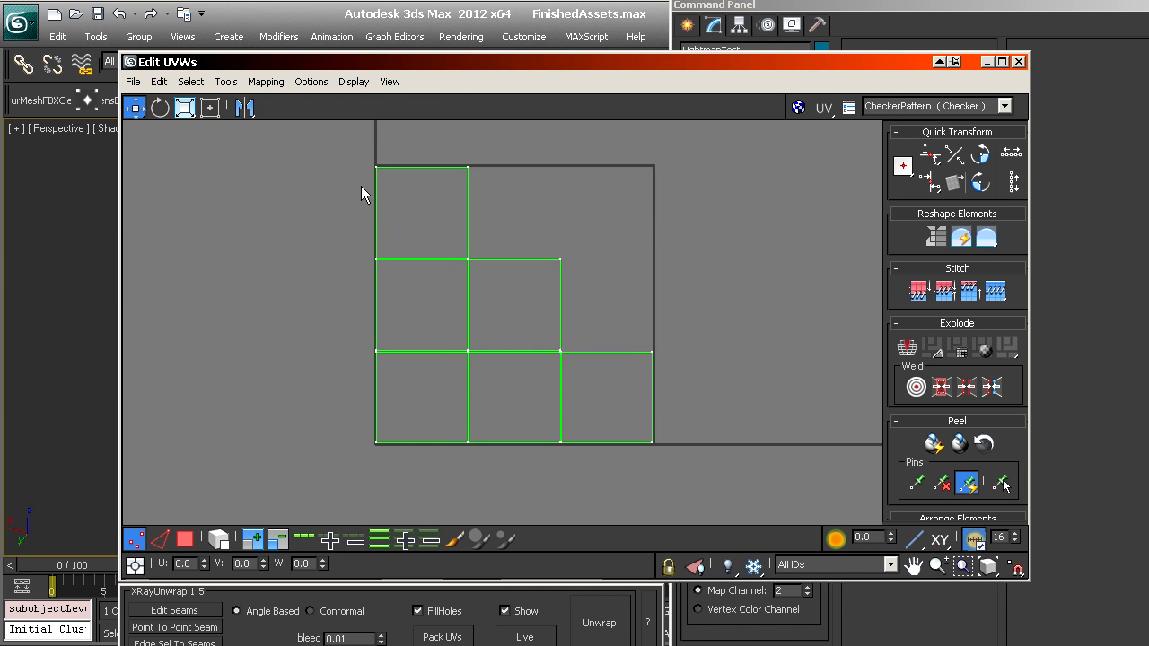
- Examine how the flattened channel 2 faces fit along the edges and corners of the UV square
scroll(363, 178, up, 2)
middle_drag(369, 174, 305, 205)
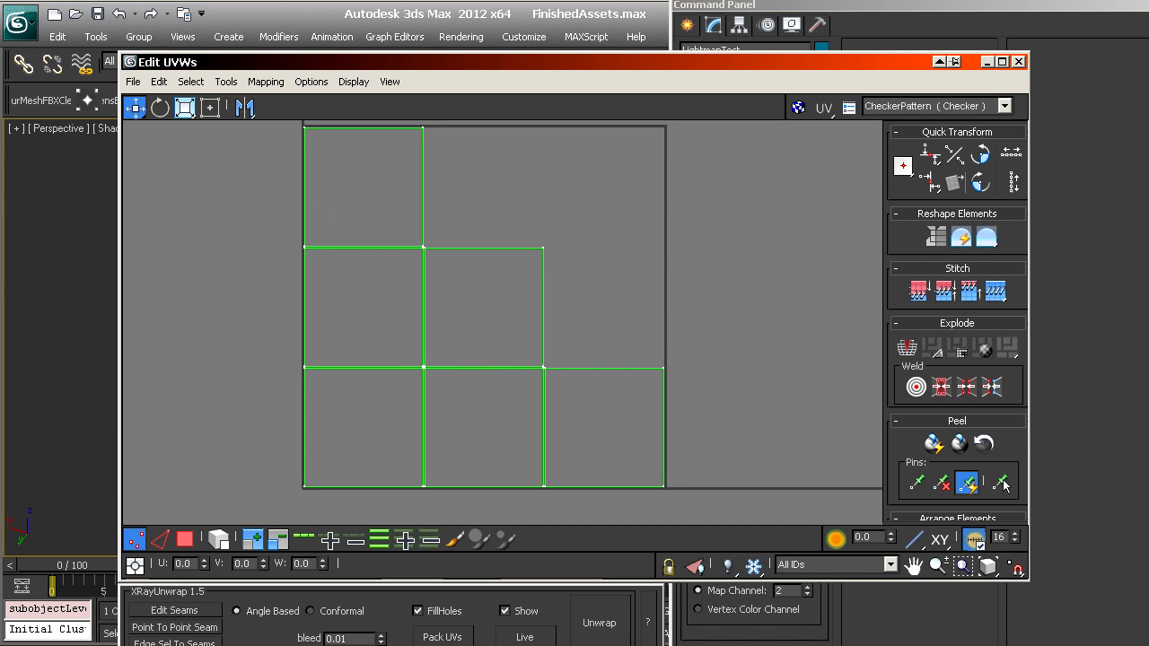
middle_drag(567, 267, 601, 292)
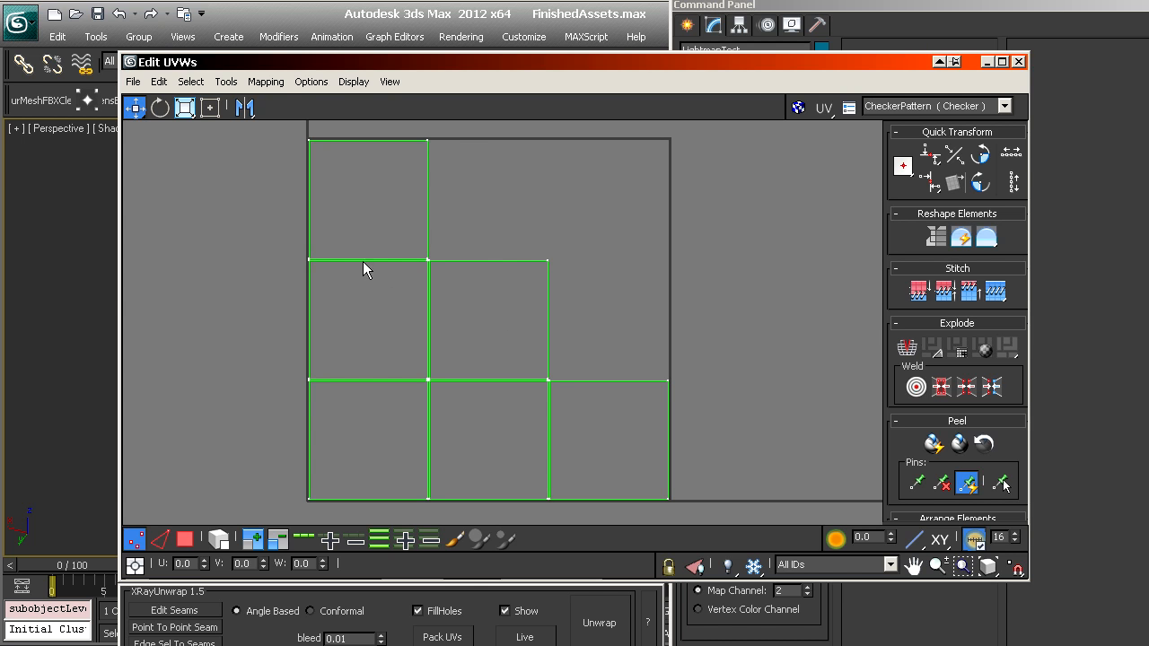
middle_drag(347, 455, 365, 231)
scroll(365, 231, up, 2)
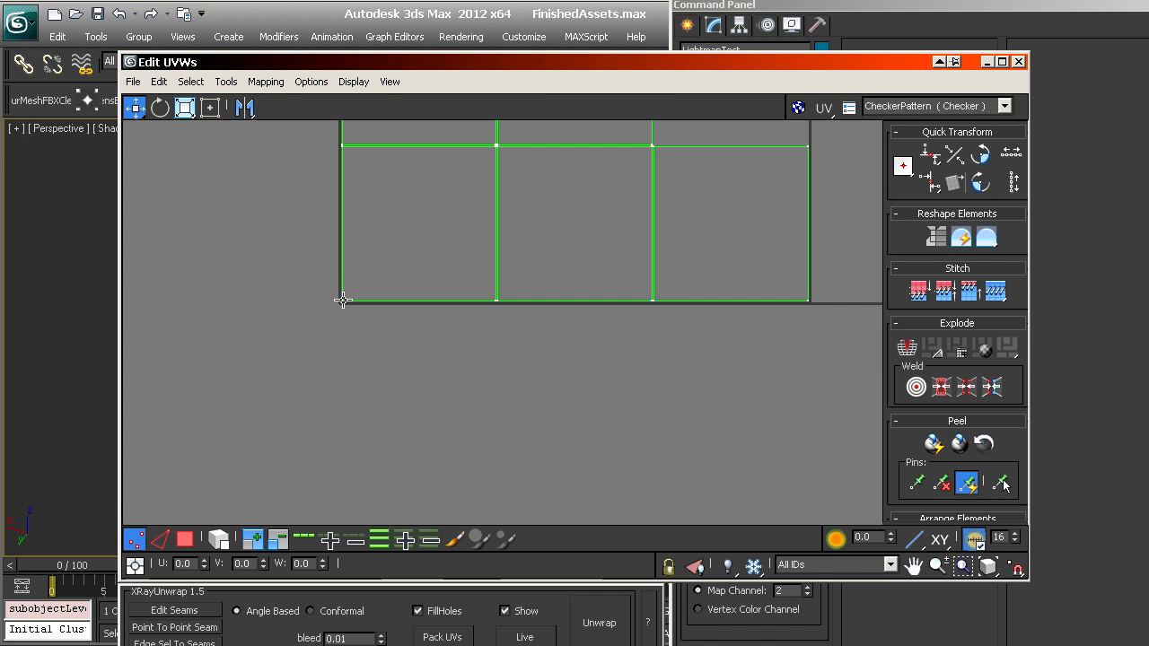
middle_drag(551, 303, 300, 332)
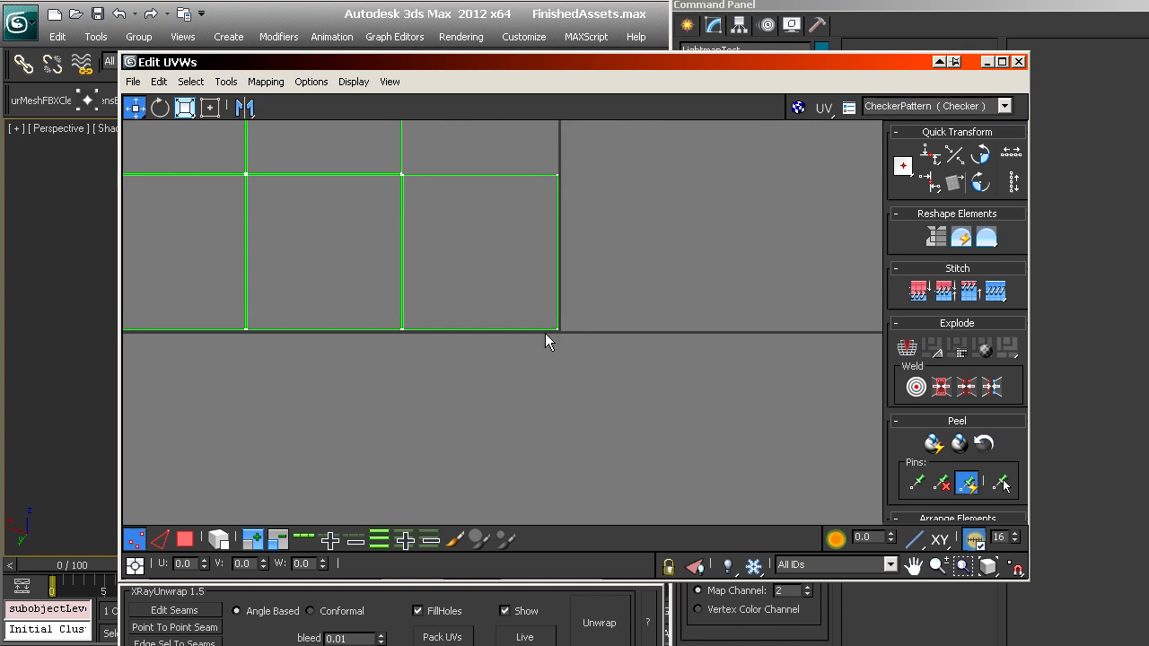
scroll(562, 316, down, 4)
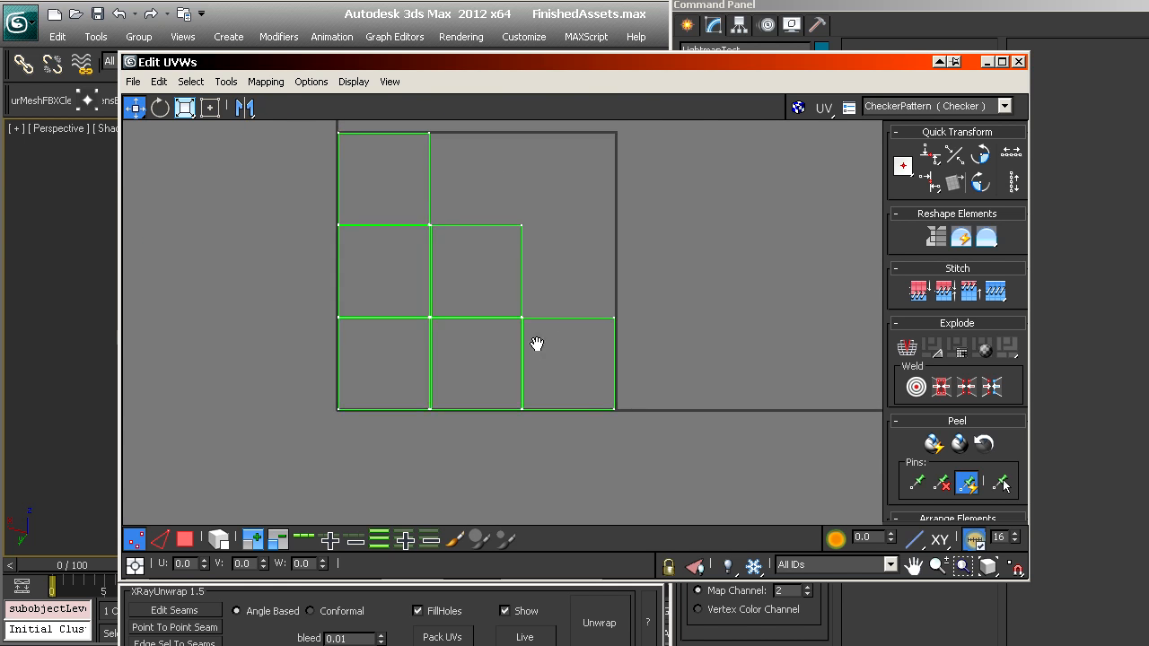
middle_drag(332, 384, 319, 441)
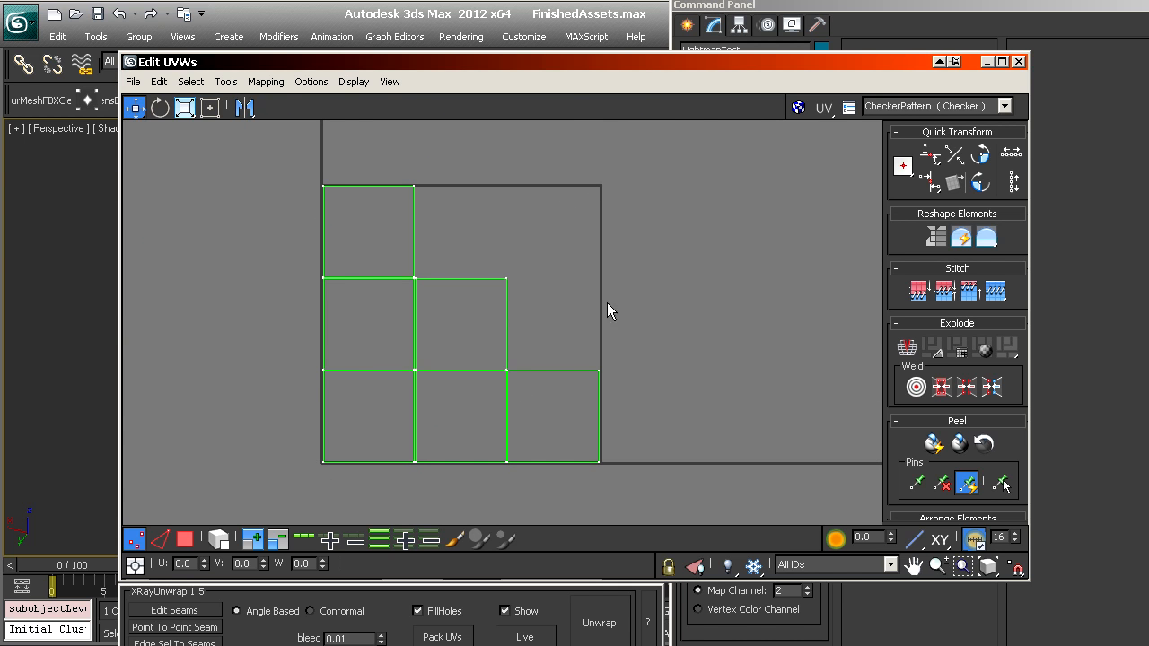
- Try to move the outer vertices of the bottom-right face beyond the edge of the UV square
drag(615, 483, 534, 318)
drag(598, 372, 625, 372)
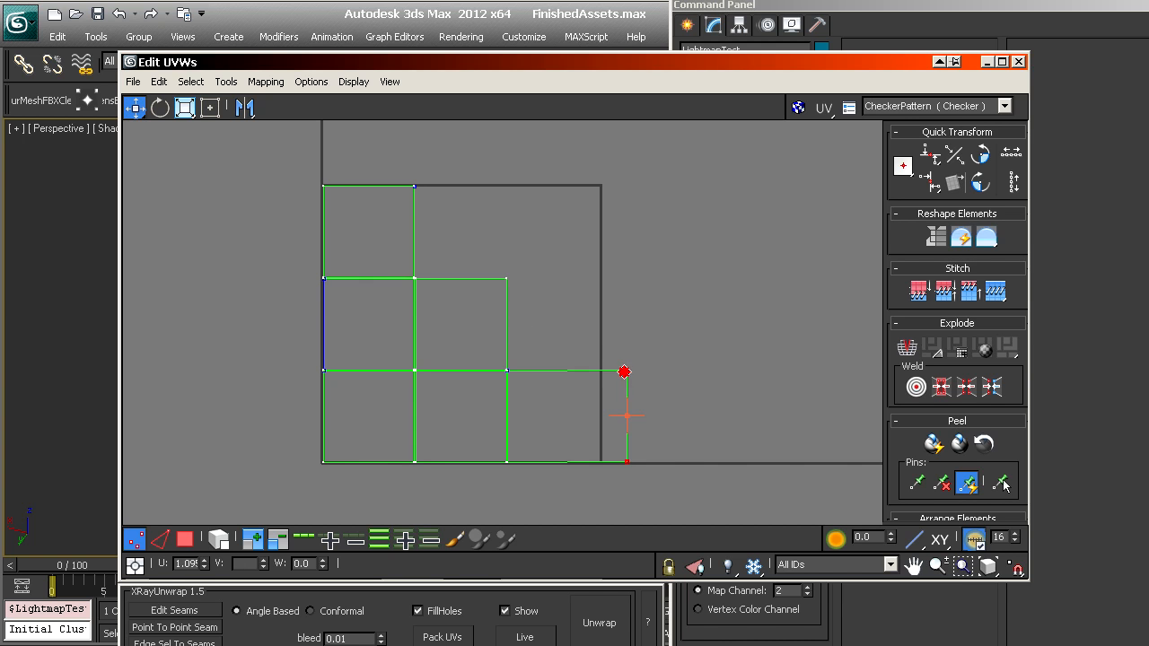
key(ctrl+z)
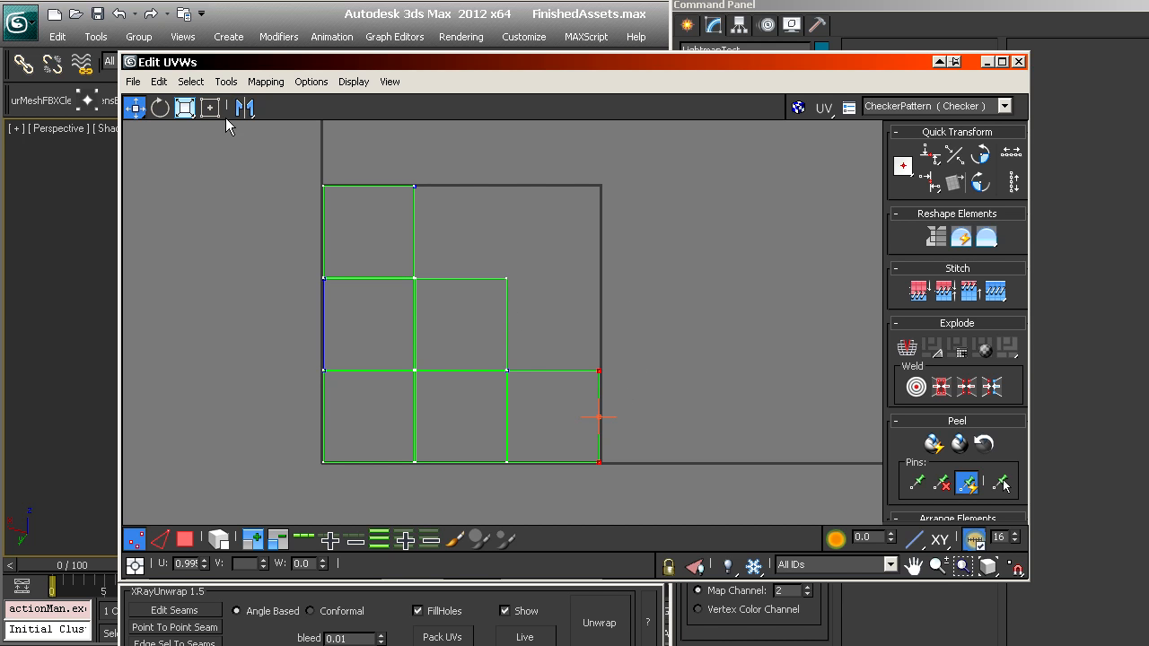
- Select the bottom-right face in Freeform mode and move it directly on top of the middle face
click(184, 539)
click(210, 108)
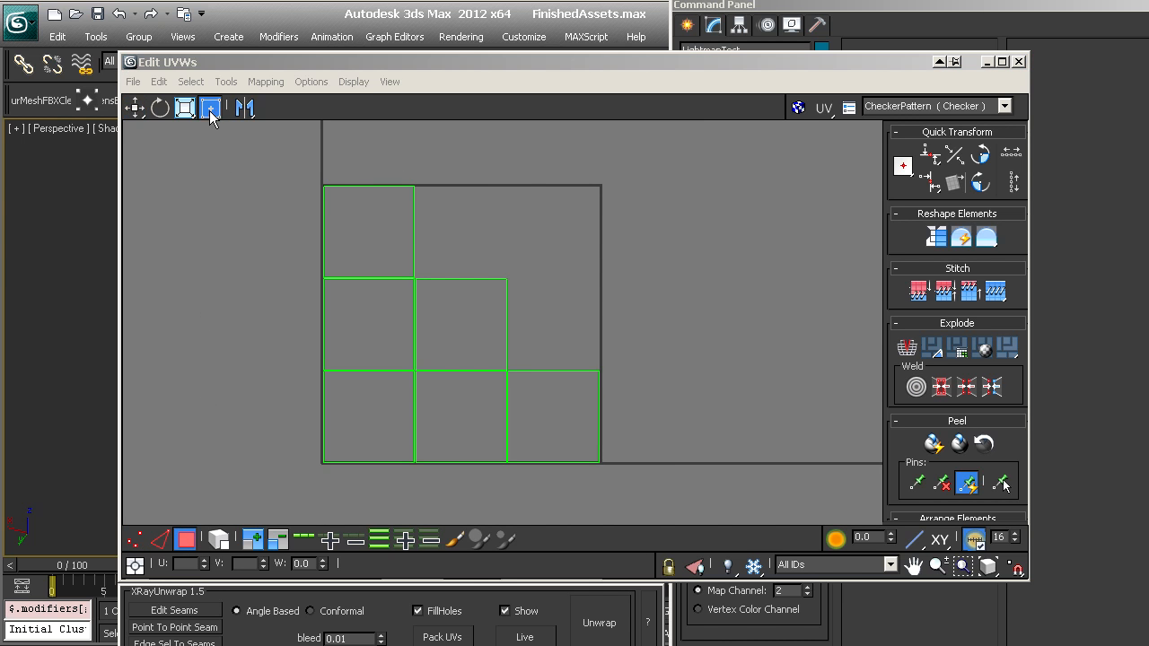
click(554, 422)
drag(553, 415, 564, 368)
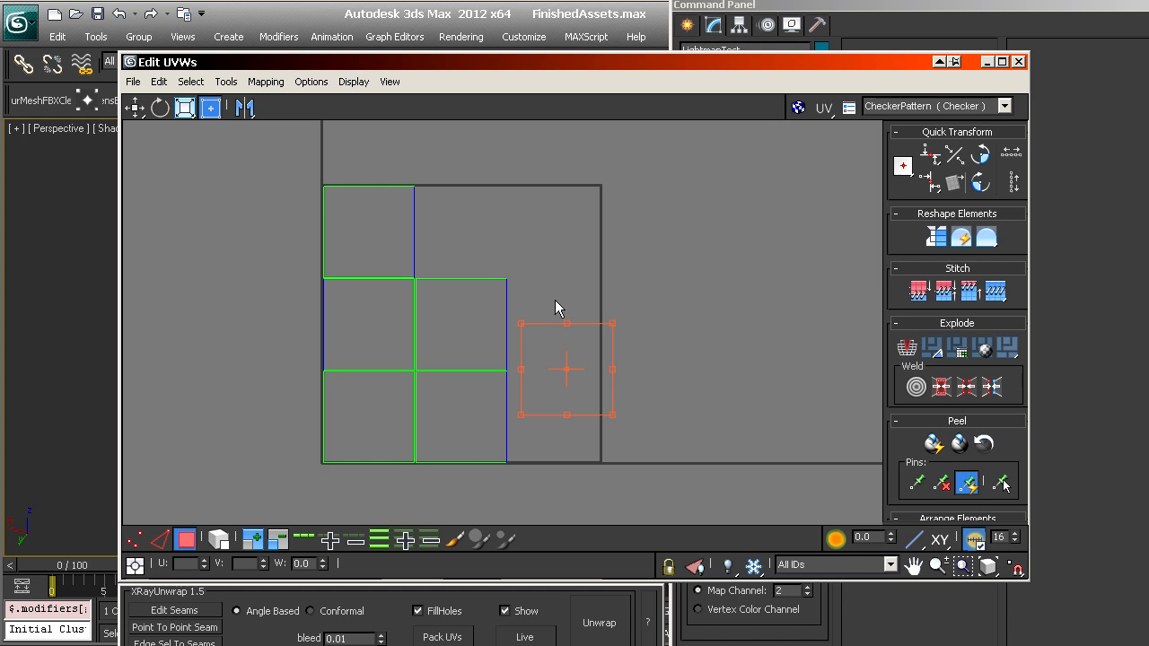
drag(582, 367, 470, 326)
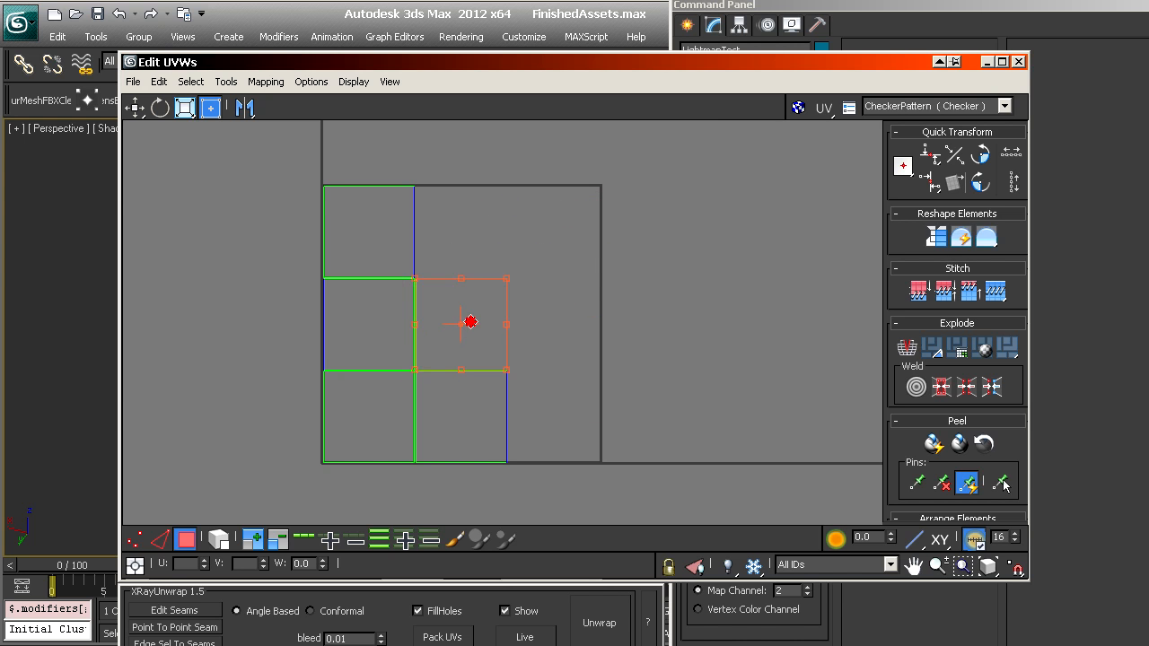
scroll(474, 337, up, 5)
drag(422, 297, 429, 301)
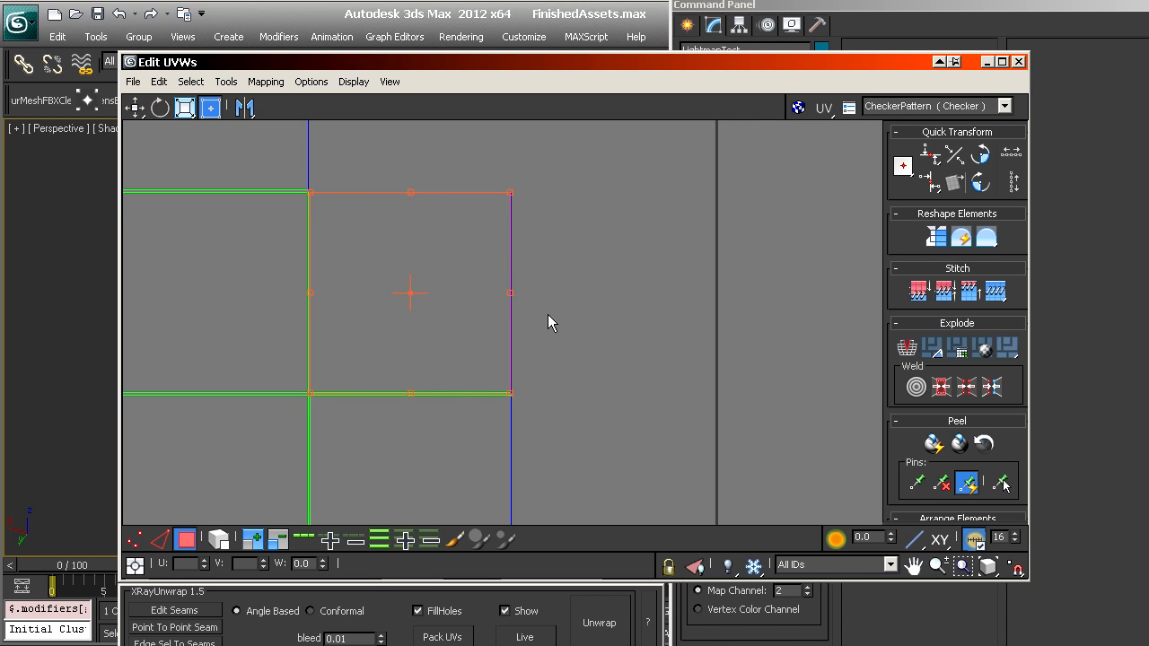
- Move the overlapping face into the empty top-right corner of the UV square, clear of the middle face
drag(413, 287, 611, 177)
drag(570, 223, 568, 223)
scroll(505, 256, up, 5)
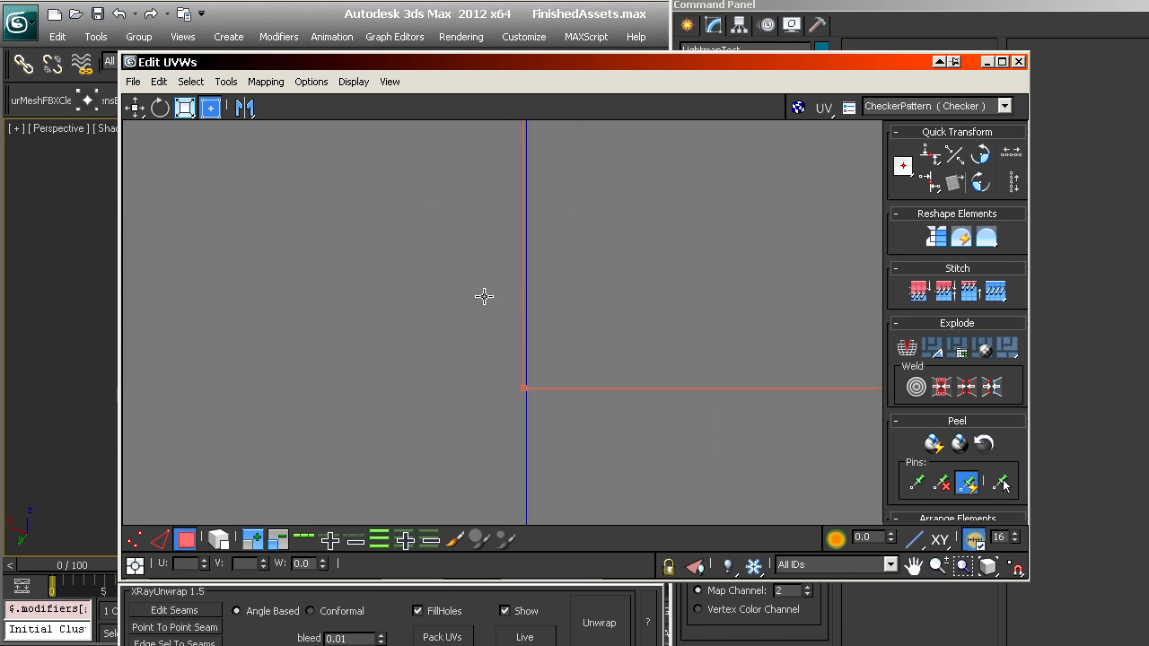
scroll(483, 296, up, 8)
scroll(453, 398, down, 10)
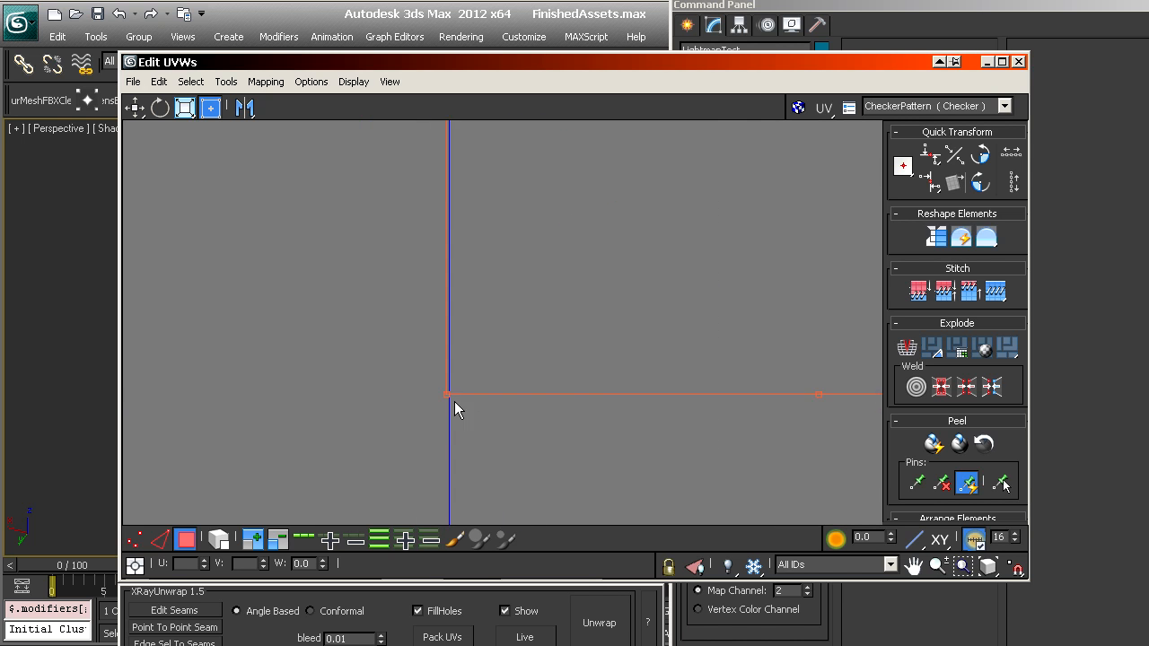
scroll(516, 361, up, 2)
drag(535, 321, 533, 285)
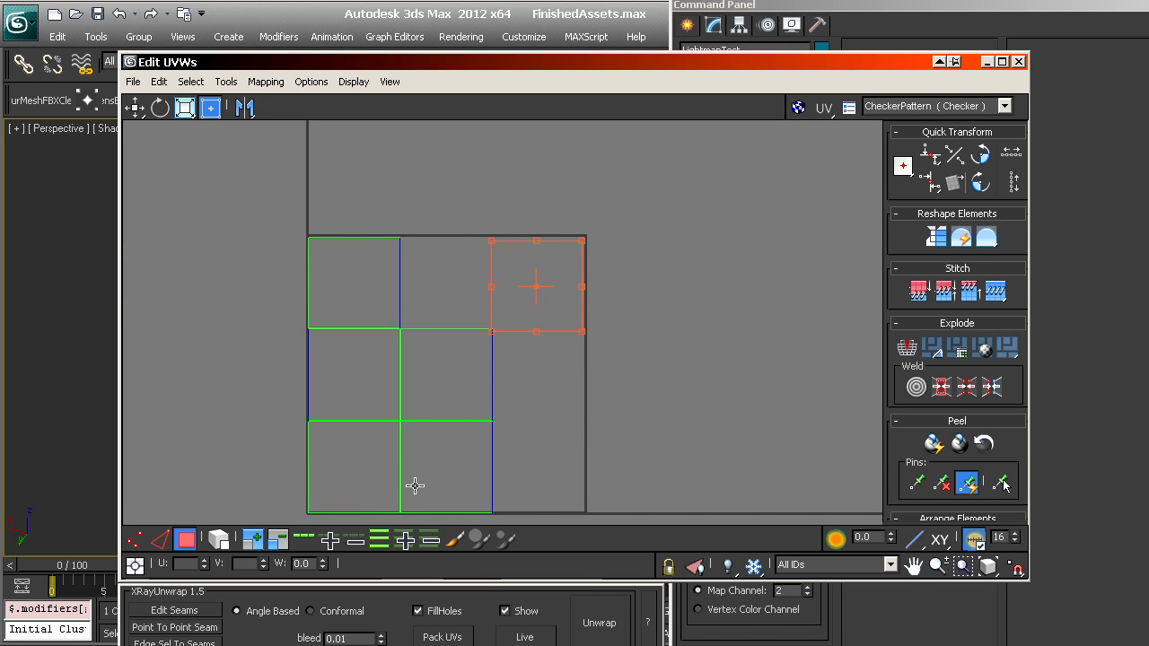
- Reposition the top-right corner face inside the UV square and scale it down slightly to leave a gap around it
middle_drag(525, 455, 518, 316)
scroll(531, 399, up, 3)
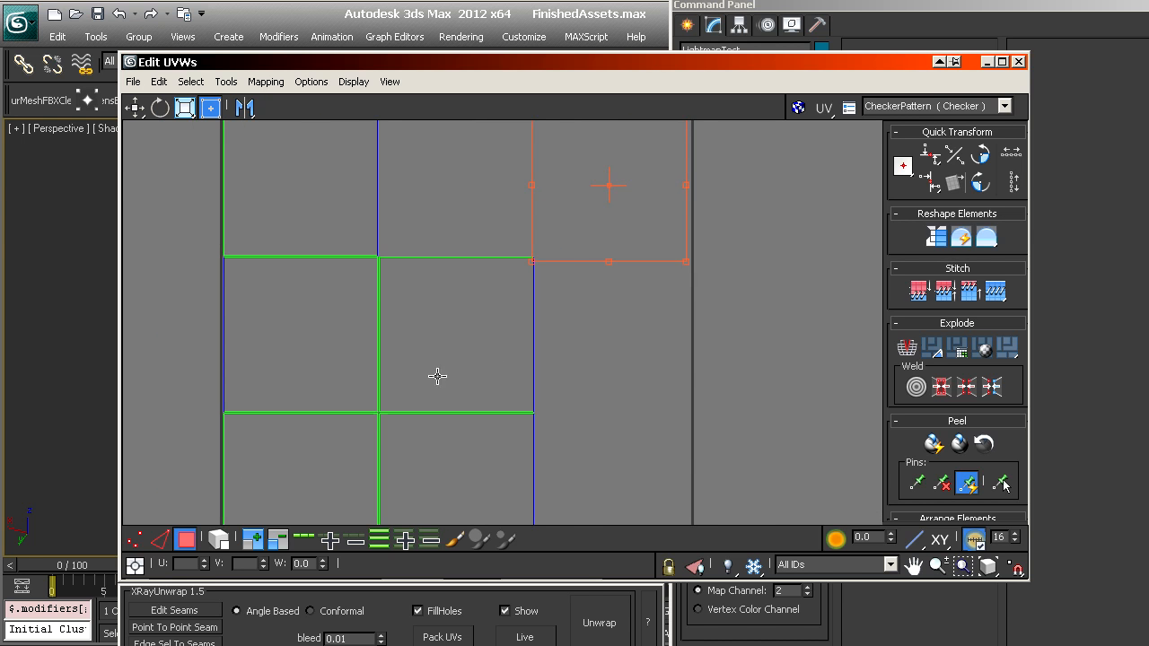
scroll(438, 376, up, 2)
scroll(500, 429, down, 5)
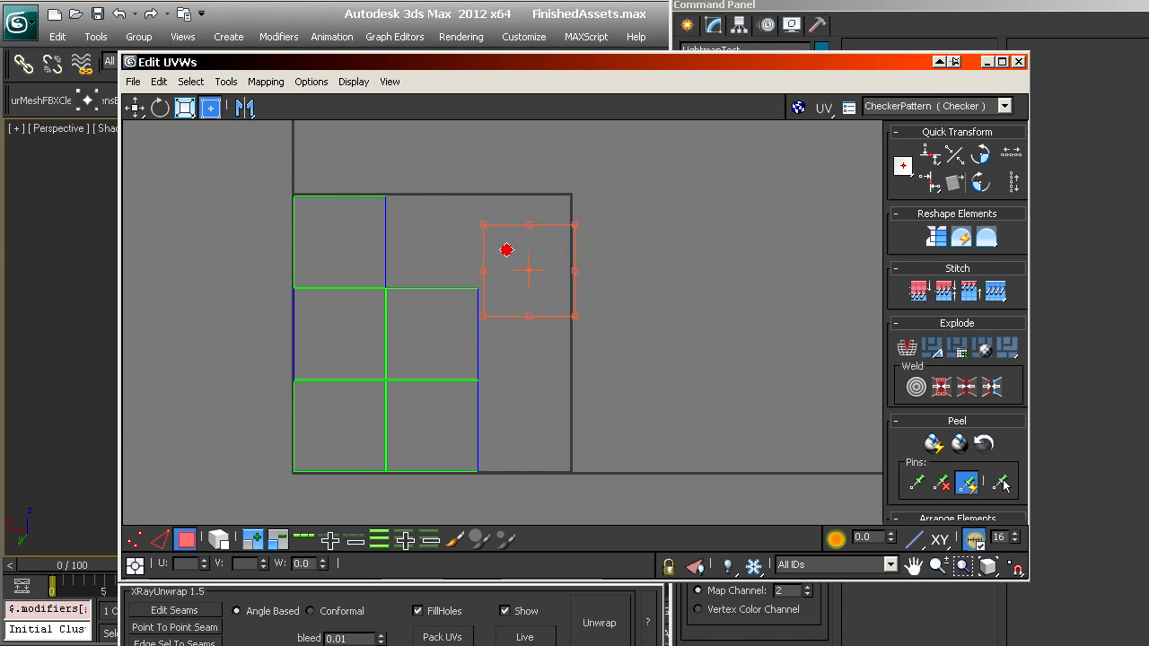
drag(506, 251, 497, 228)
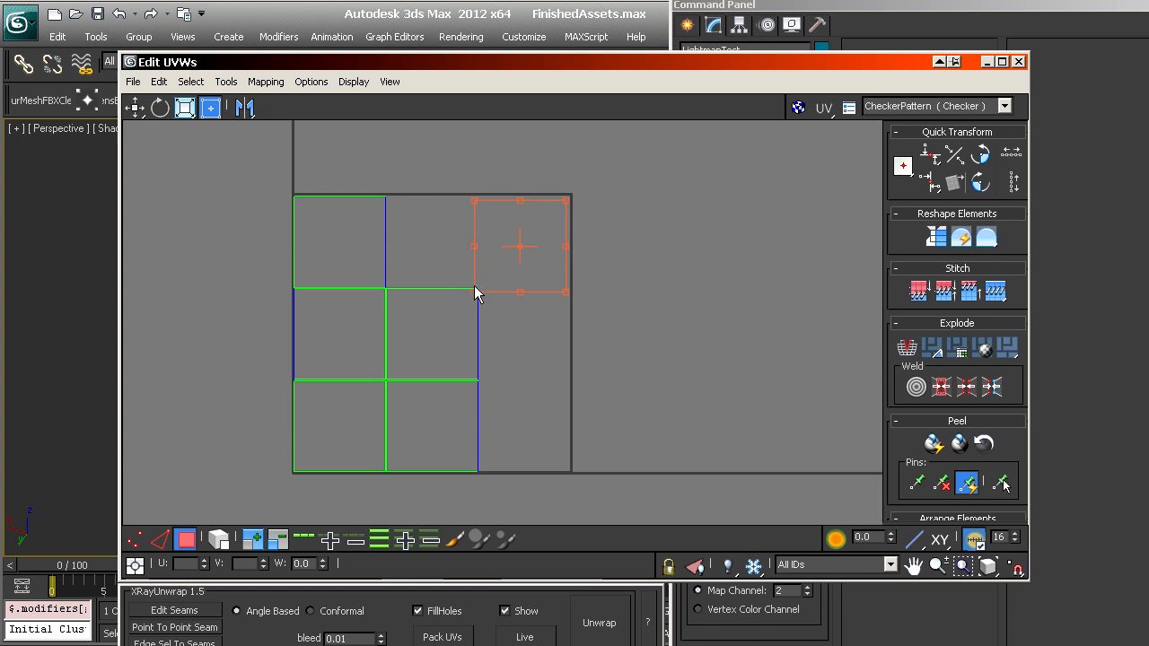
- Shift the middle face slightly away from its neighbours and clear the face selection
click(439, 324)
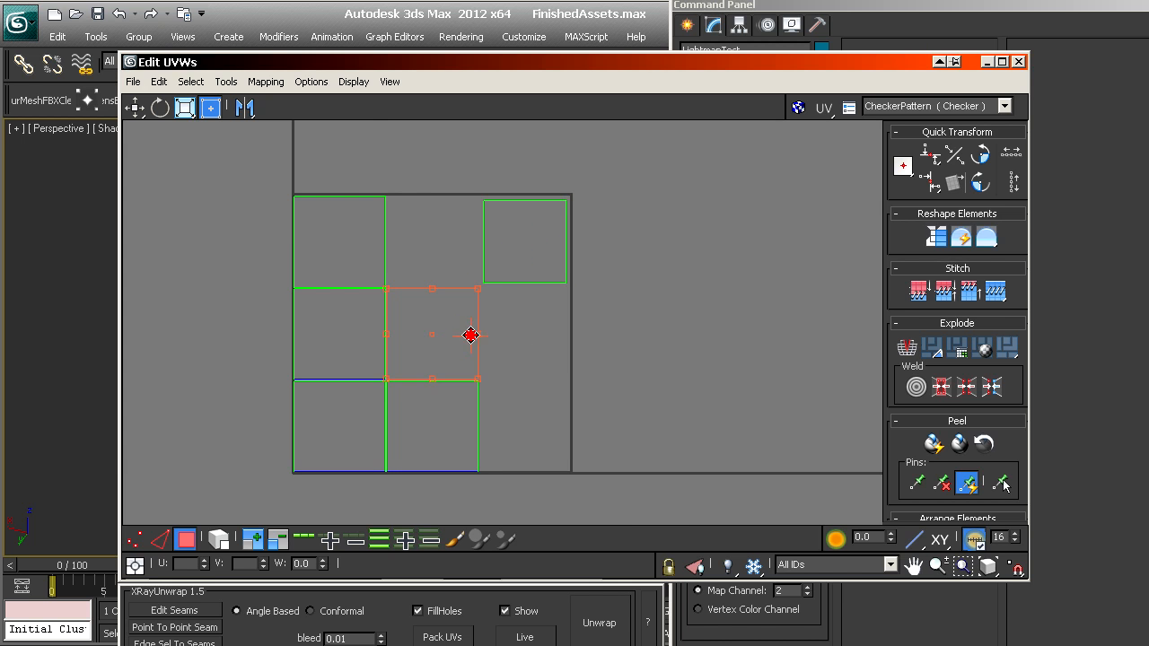
scroll(419, 356, up, 4)
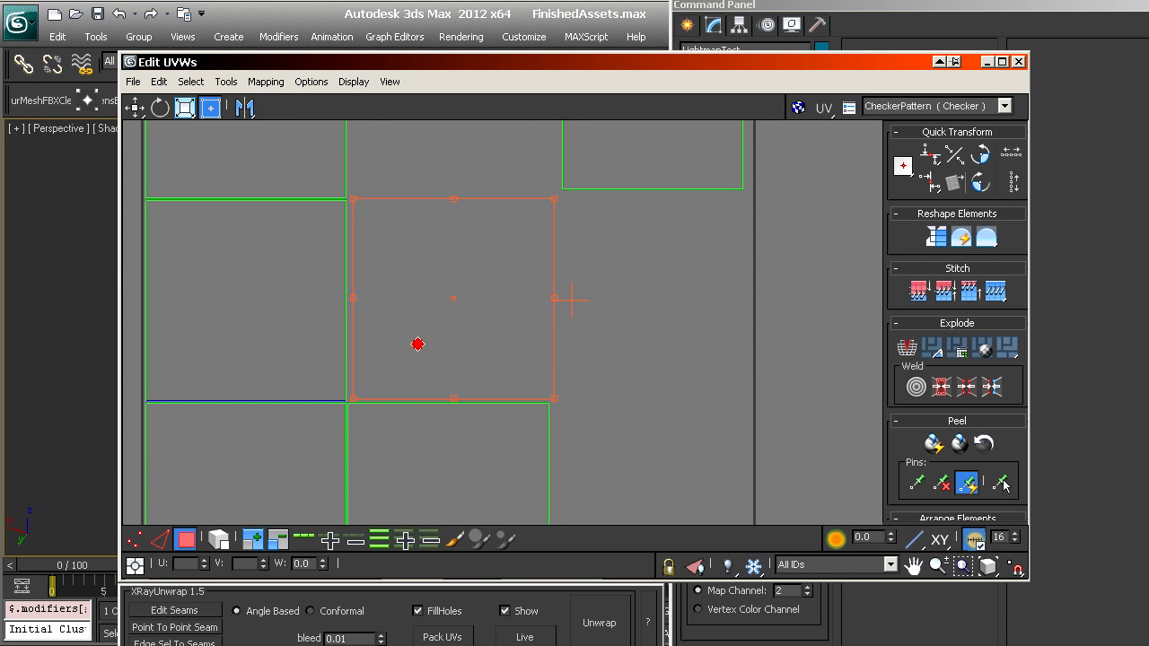
scroll(416, 340, up, 6)
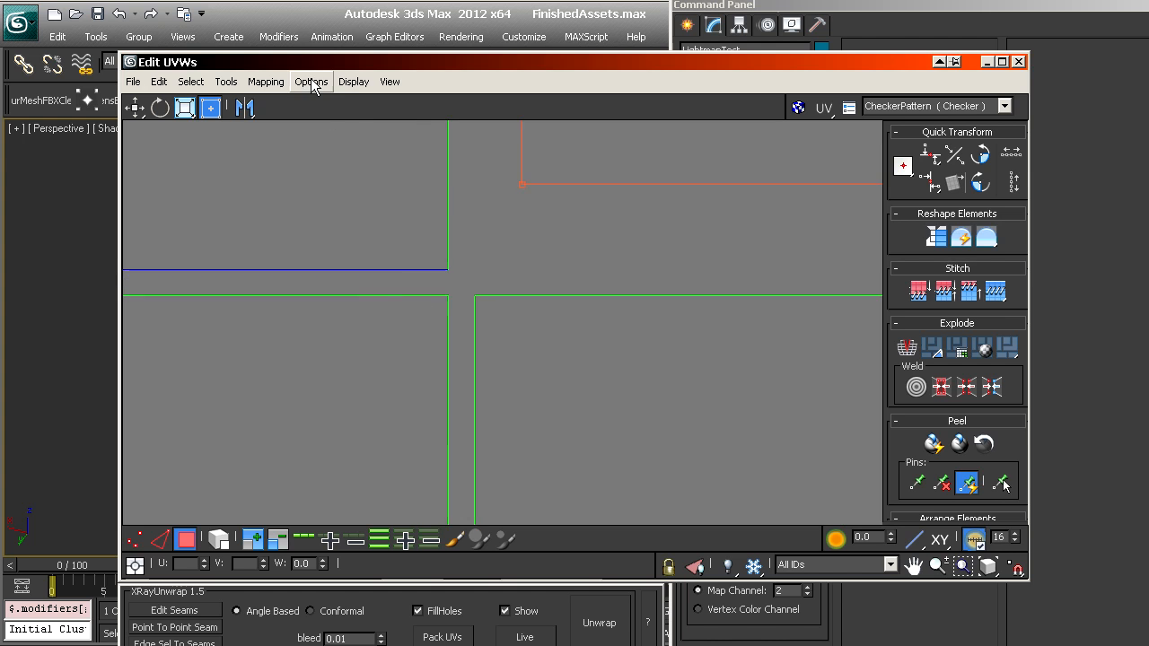
click(266, 82)
click(503, 231)
- Examine the padding between the channel 2 faces and along the UV square's borders
scroll(427, 273, up, 5)
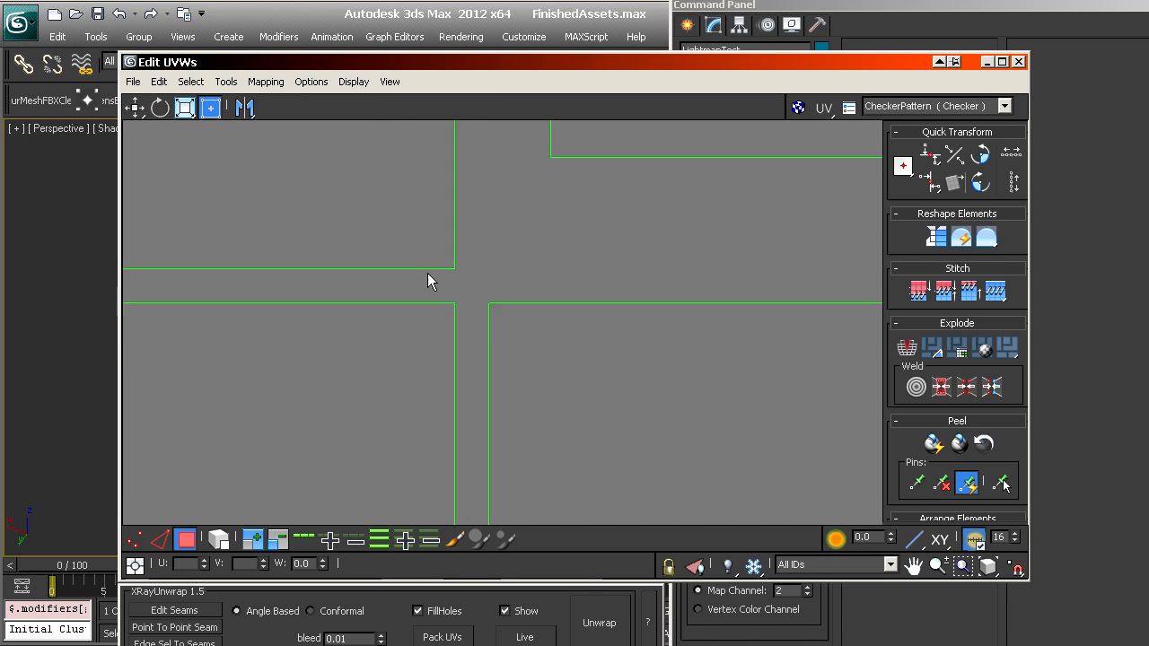
scroll(529, 404, down, 9)
middle_drag(493, 449, 518, 182)
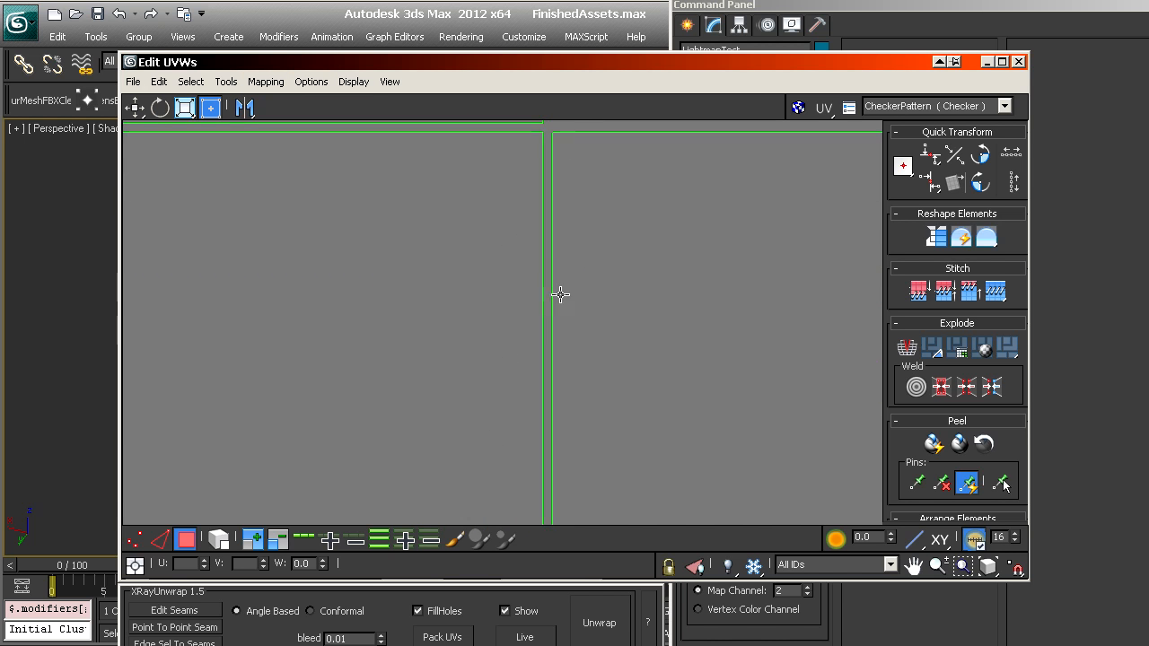
scroll(534, 346, down, 5)
middle_drag(503, 388, 549, 189)
scroll(329, 297, up, 1)
middle_drag(403, 267, 388, 398)
scroll(388, 398, down, 3)
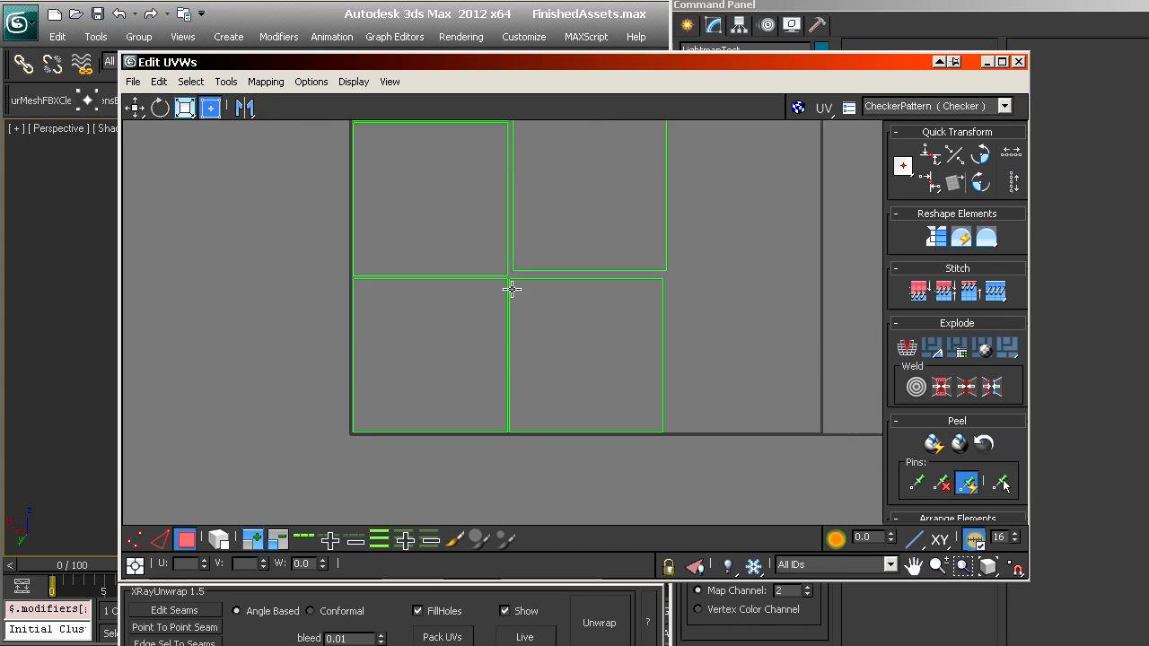
middle_drag(515, 284, 430, 491)
scroll(430, 491, down, 2)
middle_drag(355, 396, 344, 288)
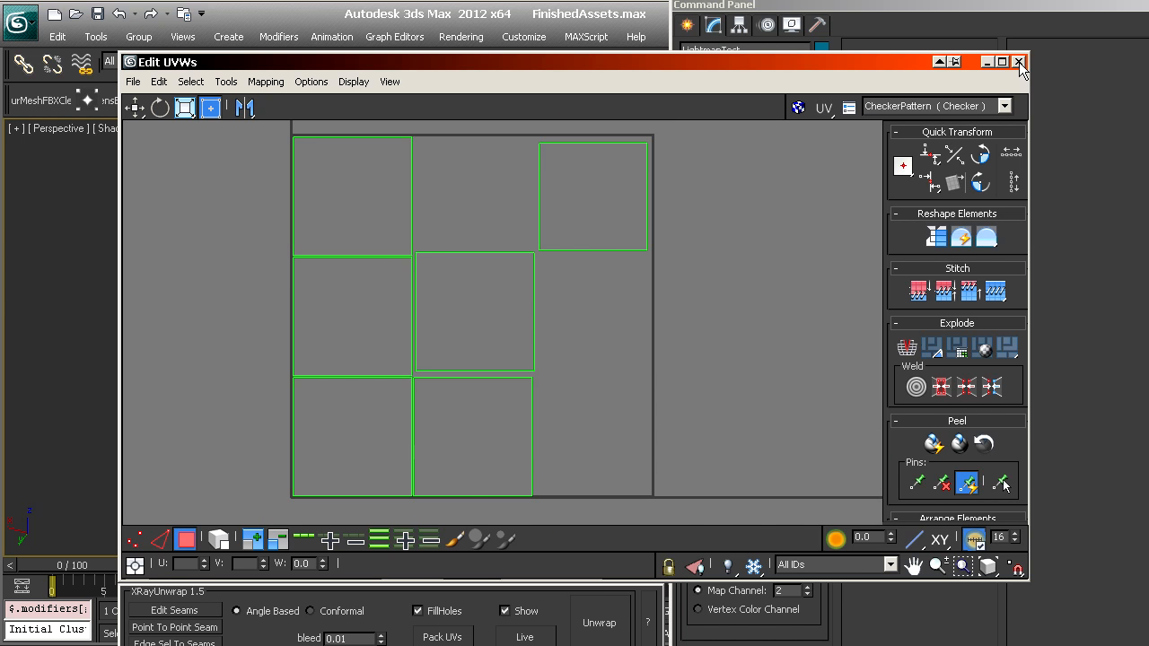
- Close the UV editor, collapse the LightmapTest box's whole modifier stack and export the box with the MeshFBX script
click(1019, 62)
right_click(752, 212)
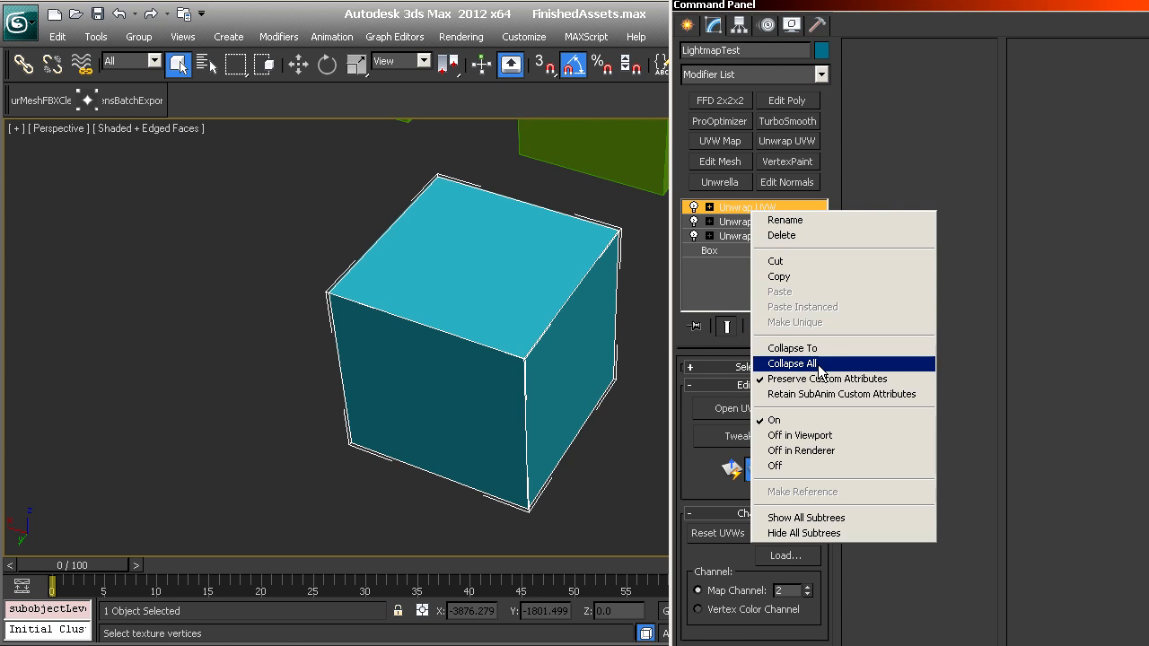
click(820, 366)
click(40, 100)
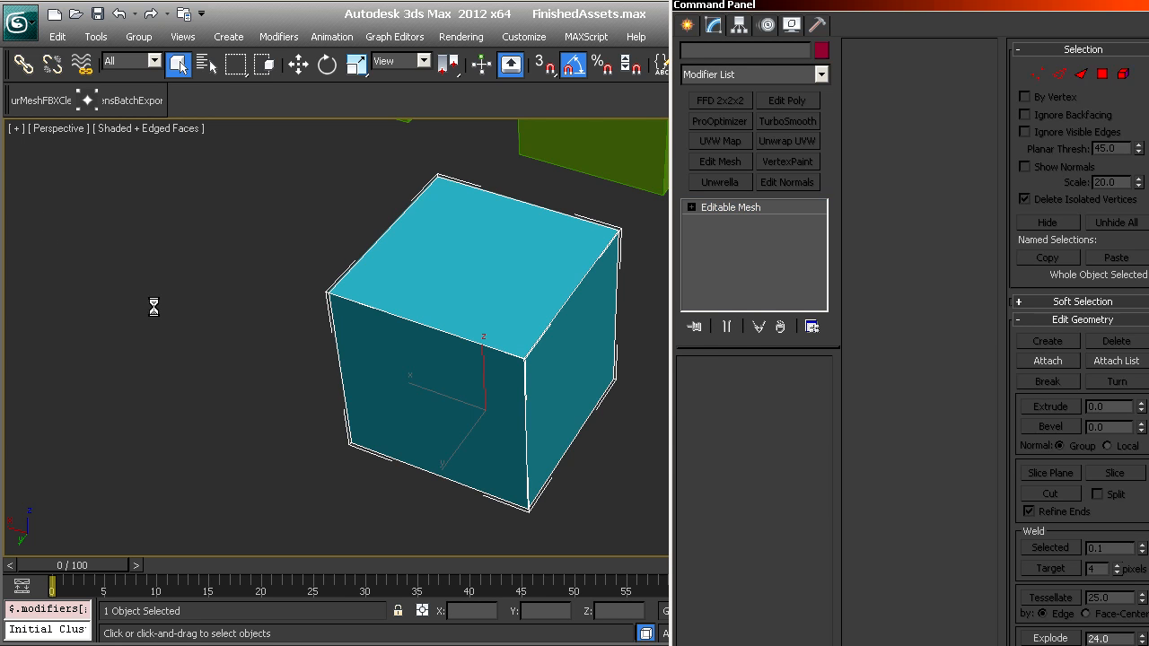
key(Return)
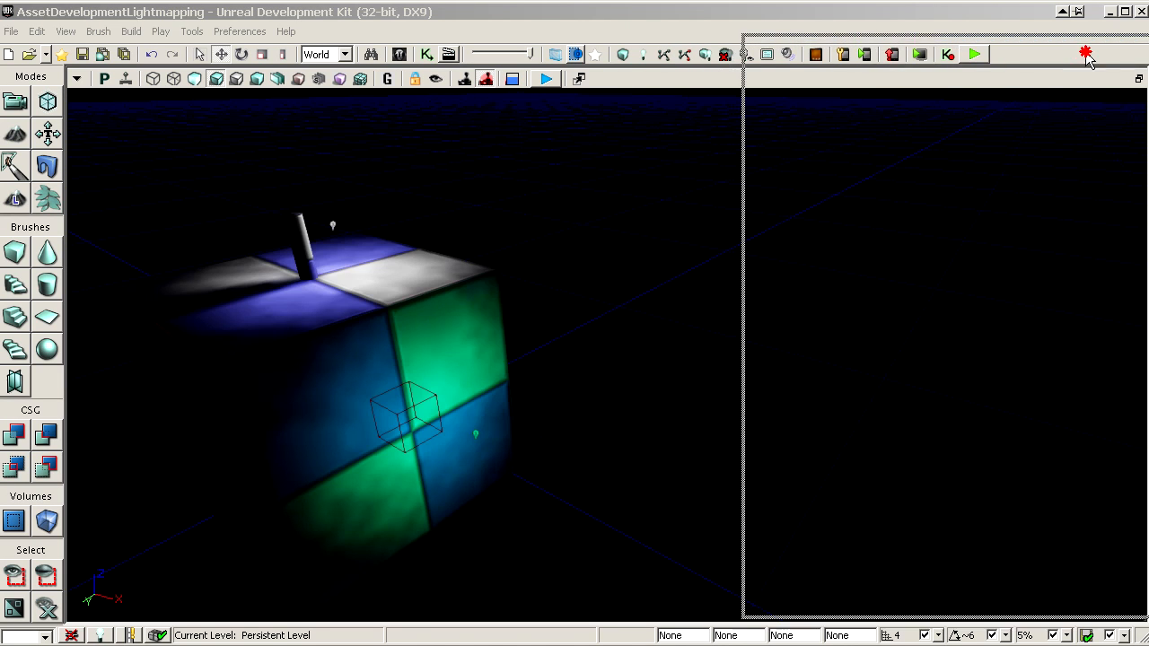
- Switch to the Unreal Development Kit and import the LightmapTest mesh into the yournewpackagename package
click(12, 31)
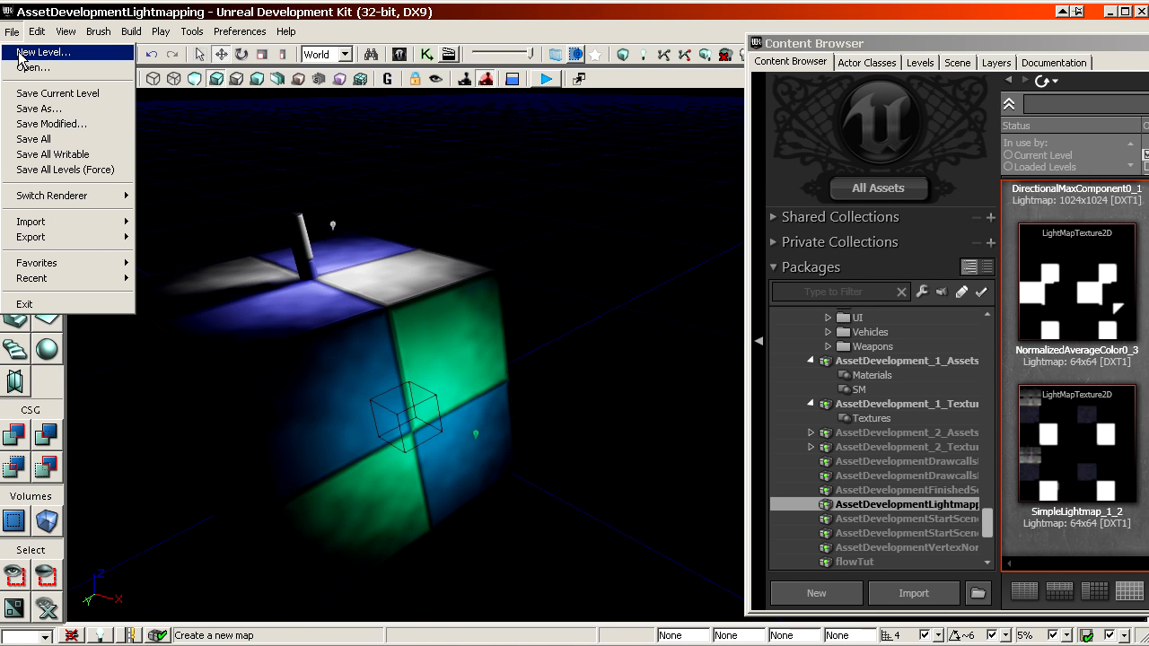
drag(359, 359, 413, 297)
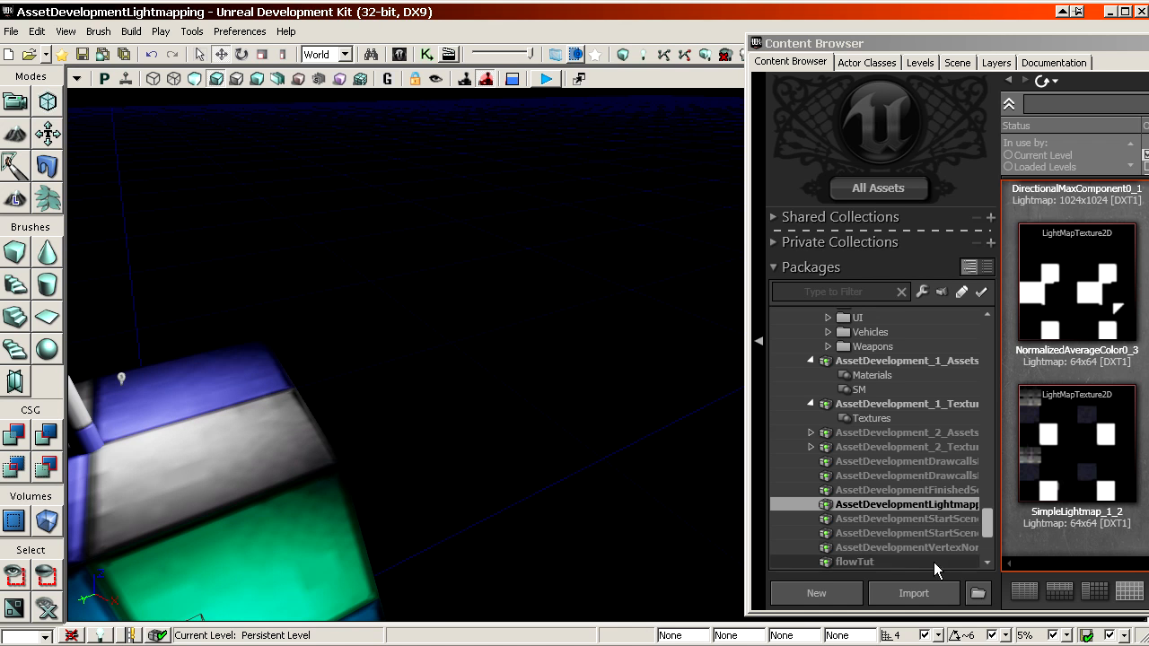
drag(986, 529, 986, 547)
click(877, 563)
click(914, 593)
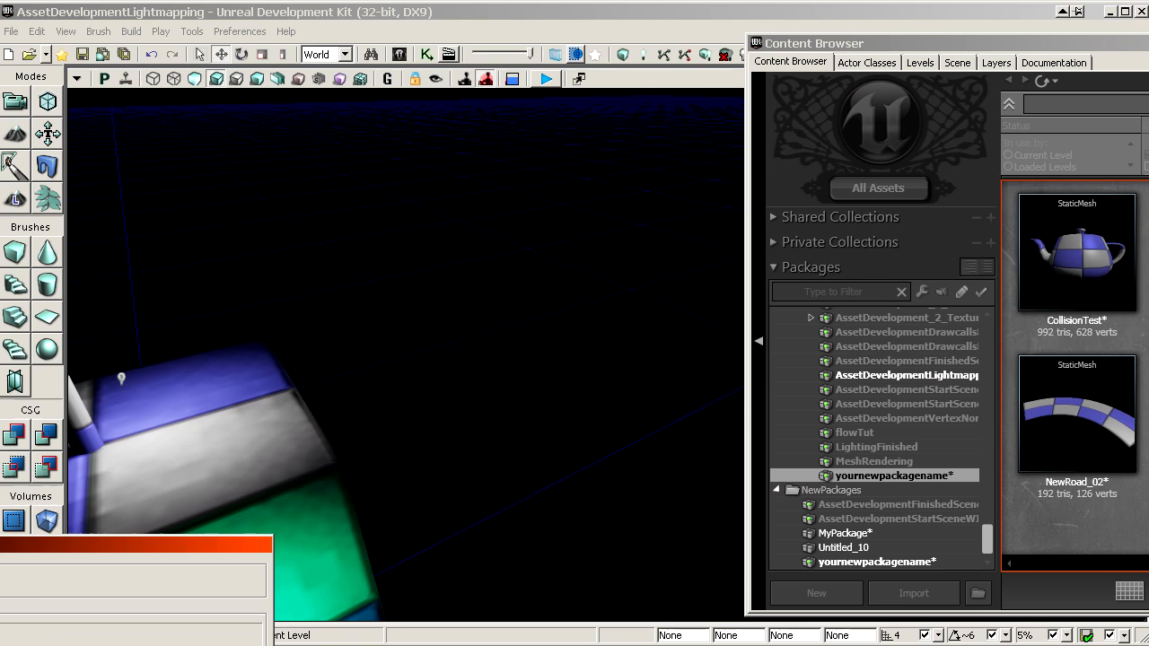
click(752, 150)
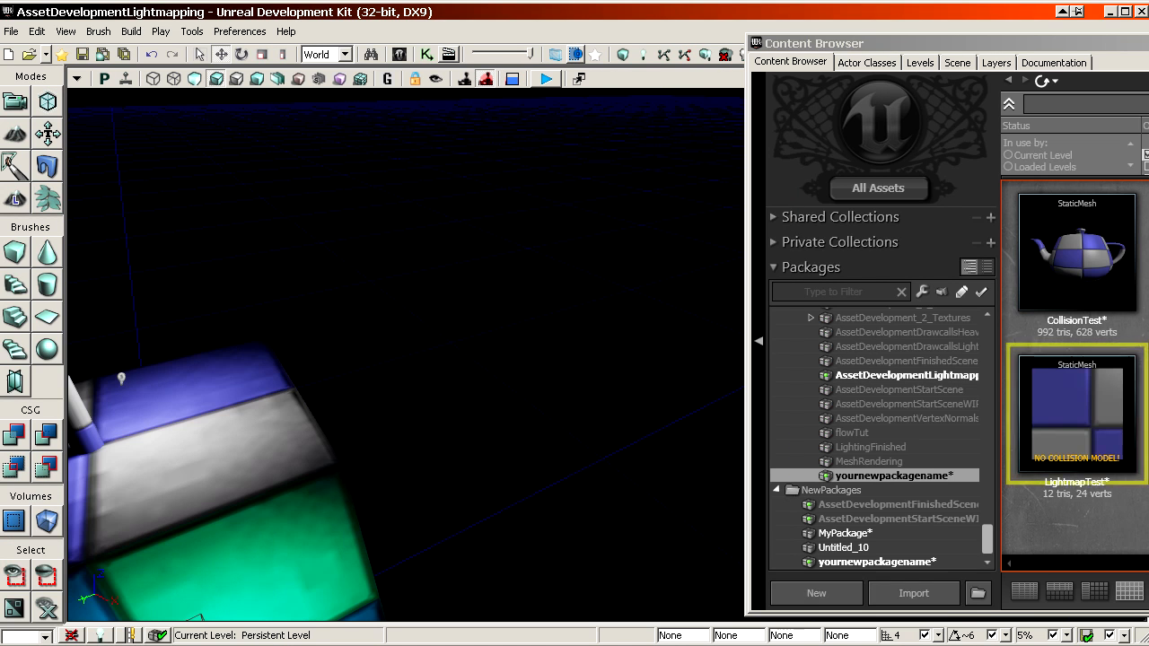
- Open the testcube and LightmapTest meshes in the Static Mesh Editor and compare their UV channels and texture mapping
double_click(1050, 385)
drag(328, 427, 530, 428)
drag(492, 237, 561, 238)
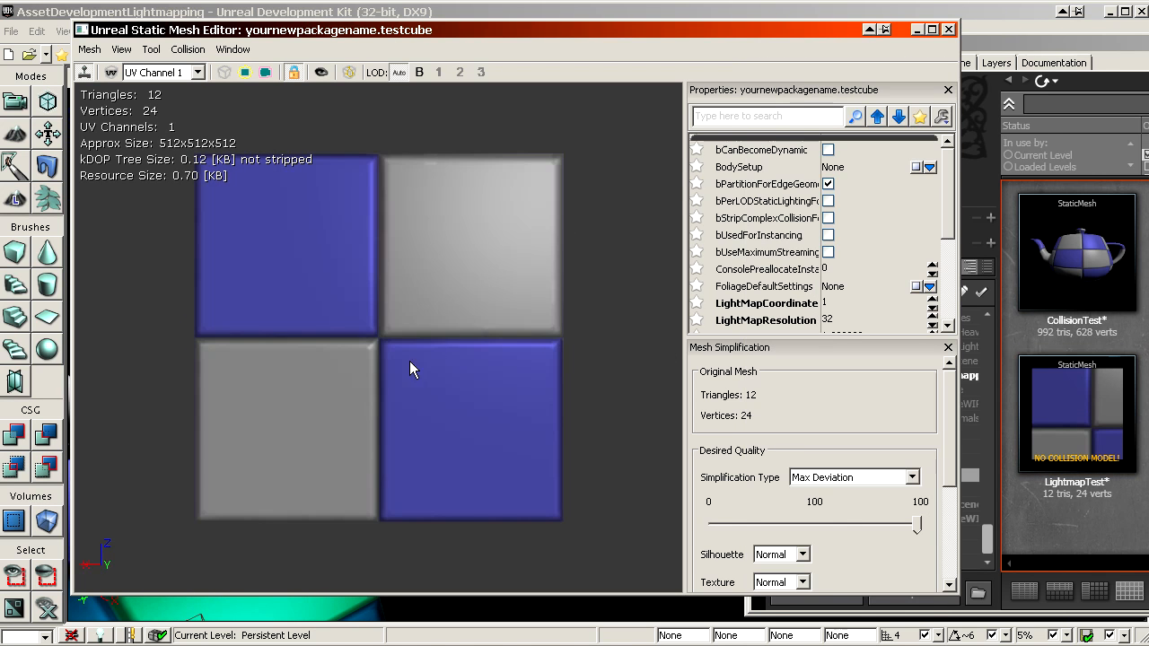
drag(409, 363, 458, 359)
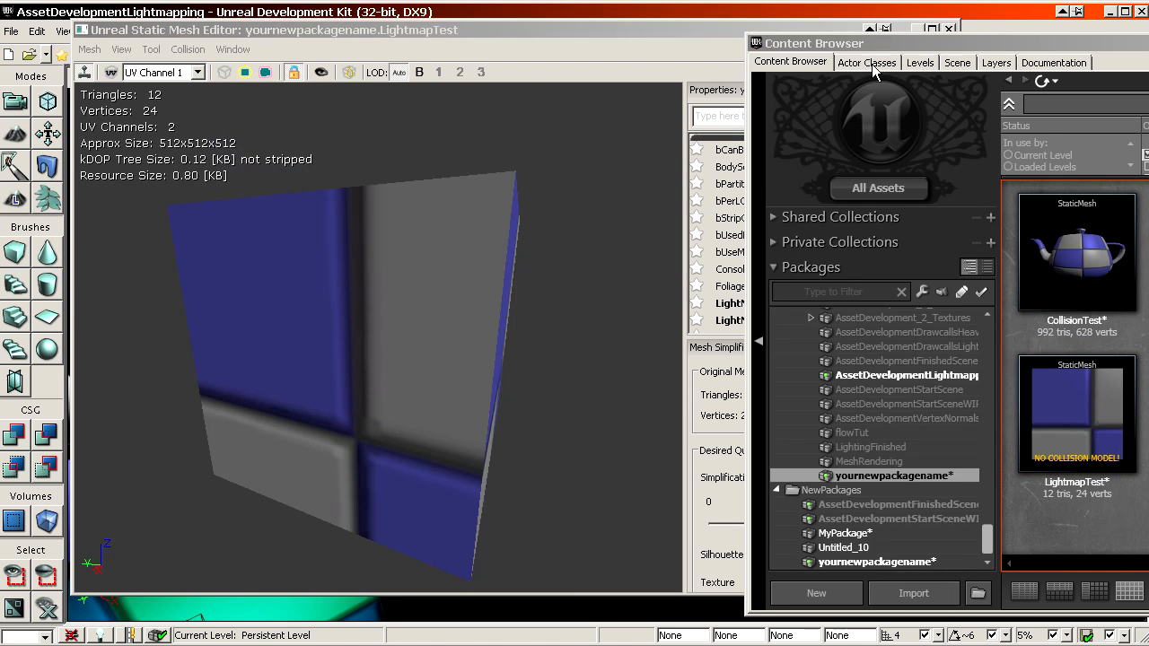
drag(404, 325, 304, 201)
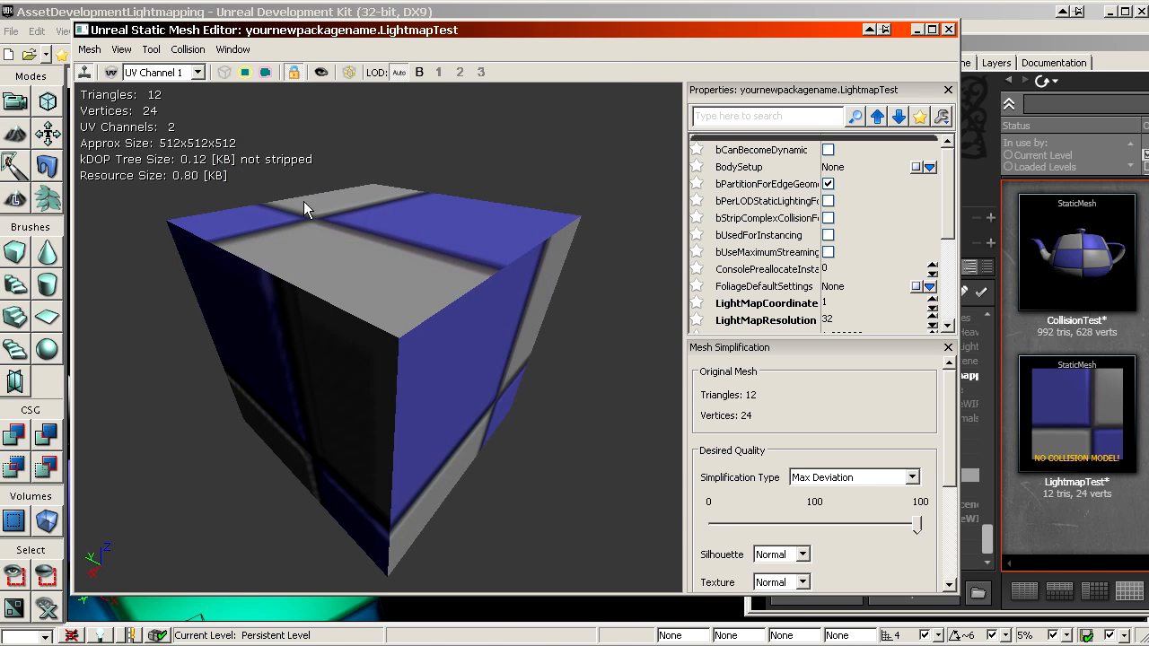
- Display the UV overlay on the LightmapTest mesh and examine the layouts of UV channels 1 and 0 against the textured box
drag(260, 236, 334, 273)
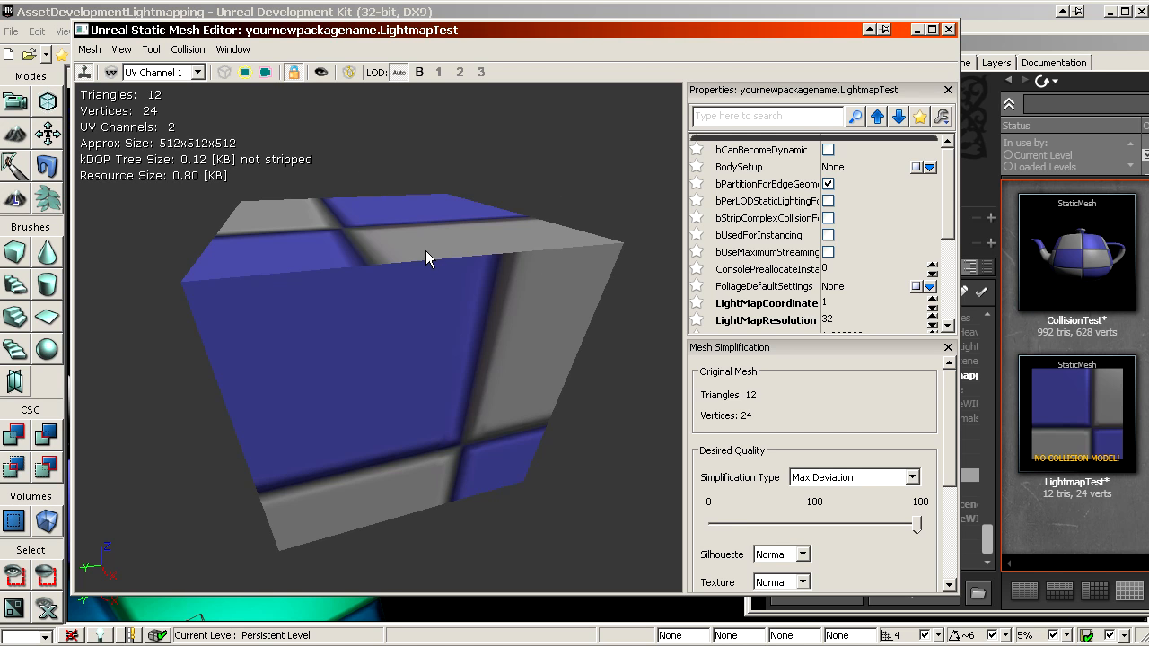
click(109, 74)
drag(360, 314, 308, 444)
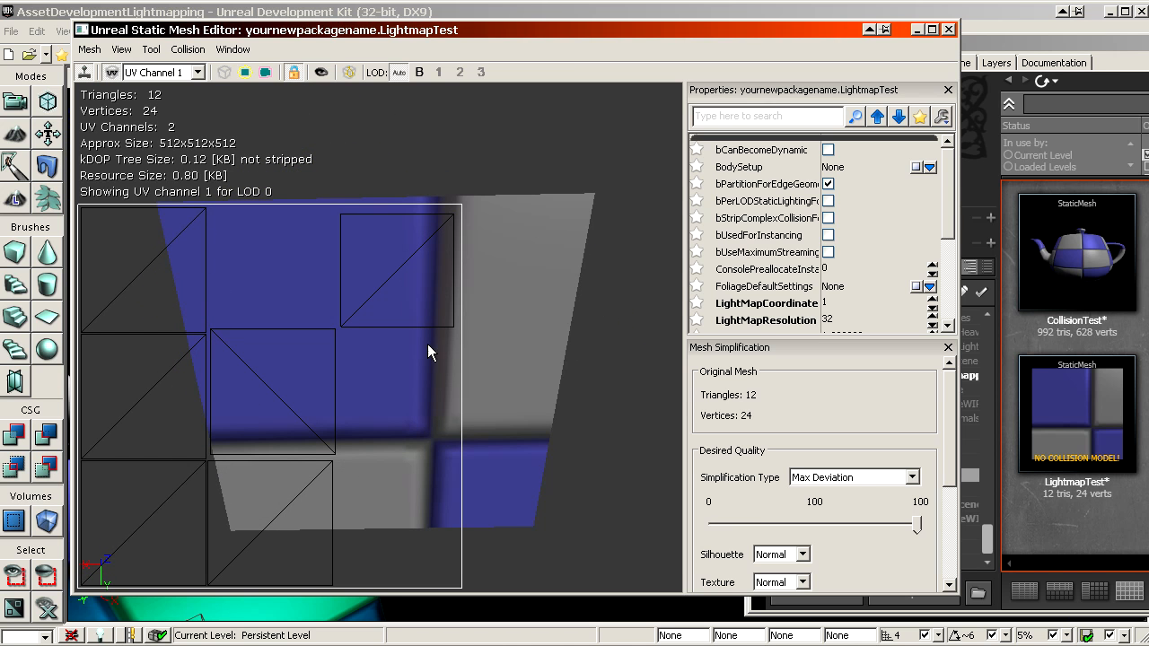
click(171, 73)
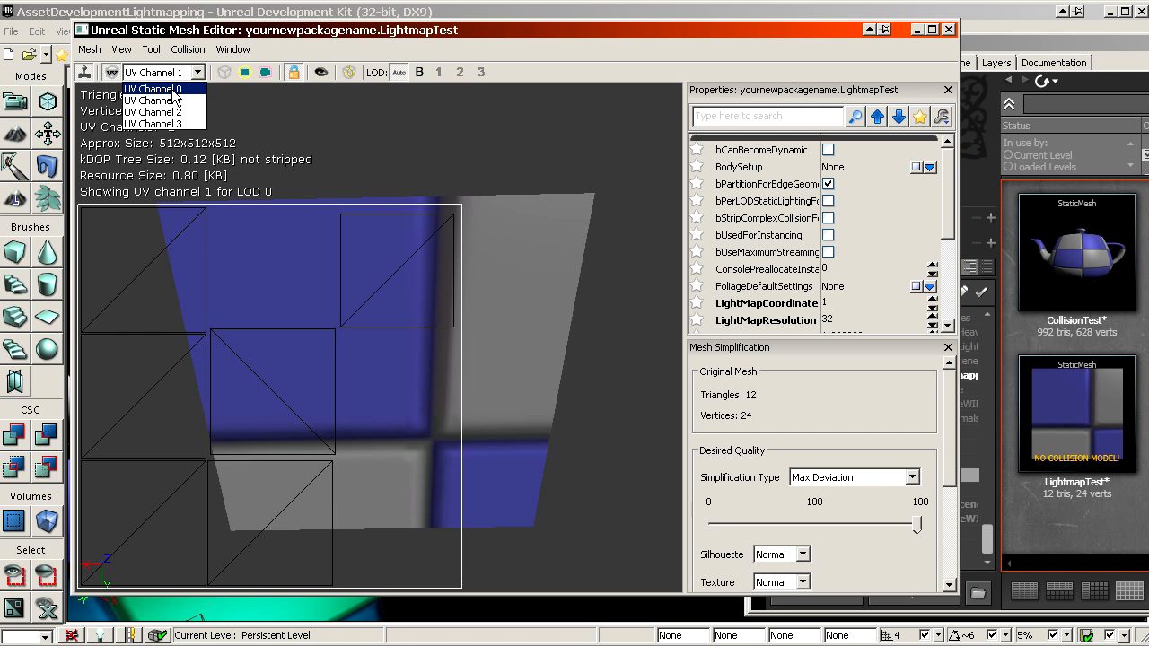
click(175, 93)
drag(215, 270, 247, 306)
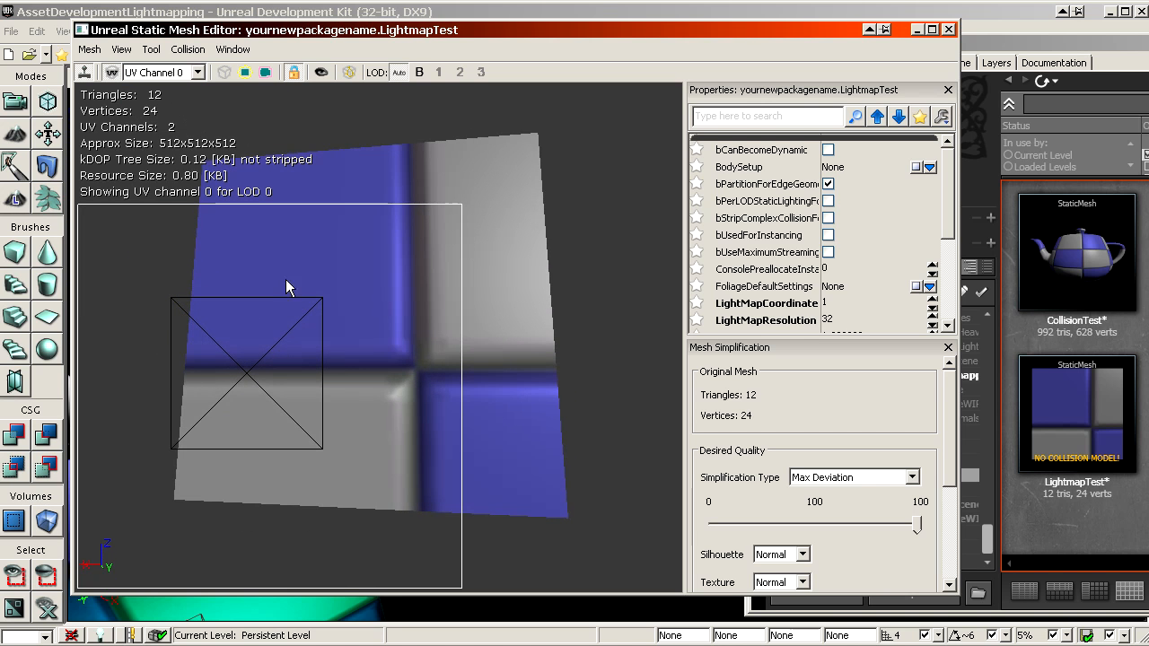
drag(282, 348, 167, 325)
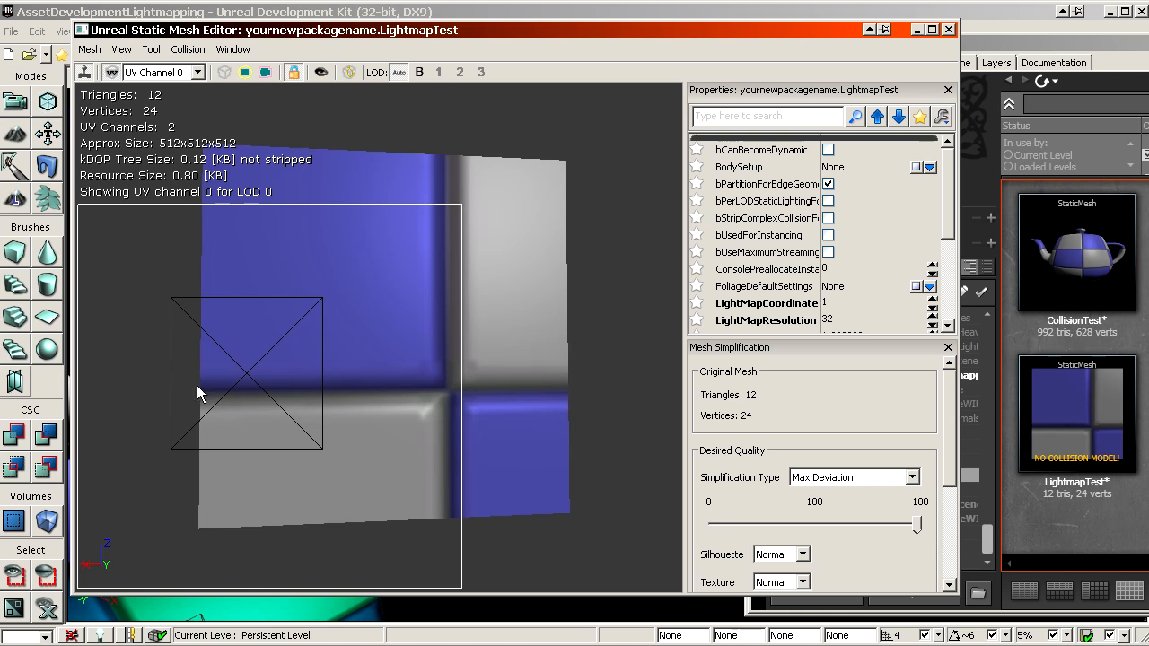
- Switch the overlay back to UV Channel 1 and inspect the lightmap layout on the box
click(181, 72)
click(183, 101)
click(197, 71)
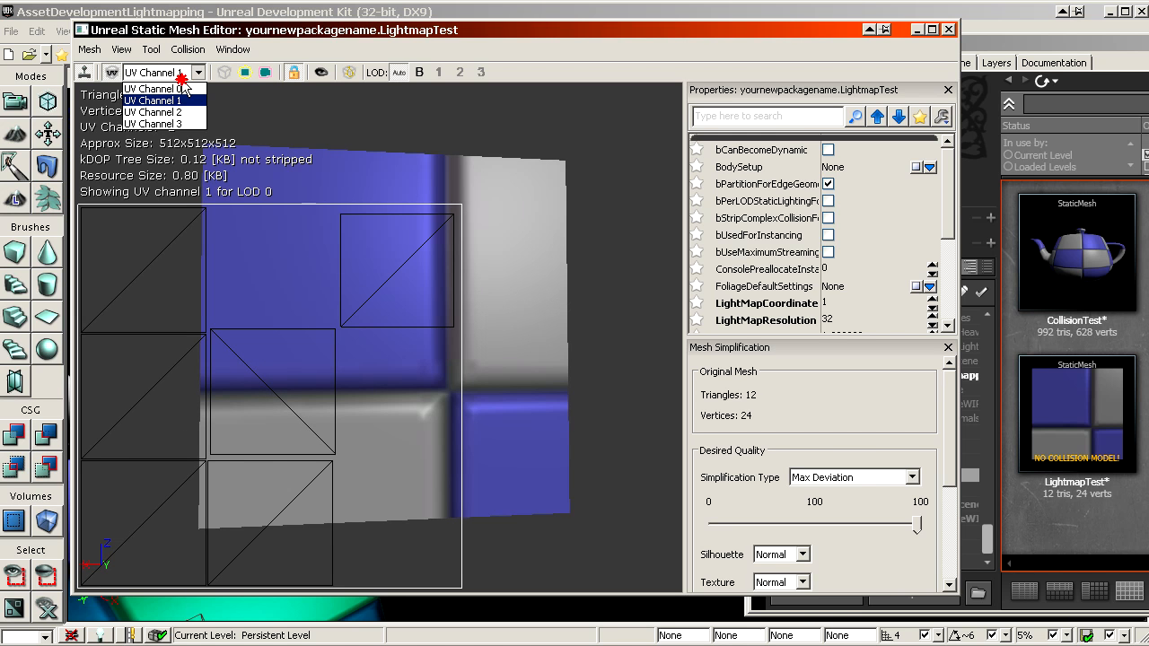
click(183, 102)
click(147, 73)
click(173, 108)
drag(341, 311, 221, 307)
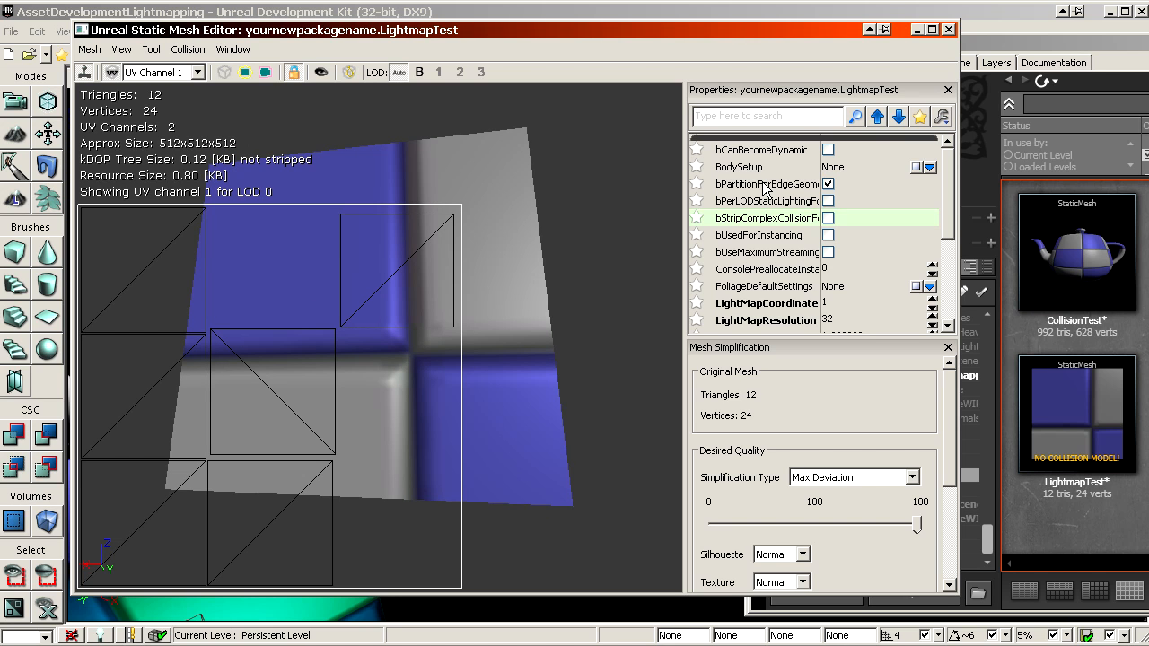
- Try LightMapCoordinate 2 on the LightmapTest mesh and display UV Channel 2
scroll(765, 193, down, 3)
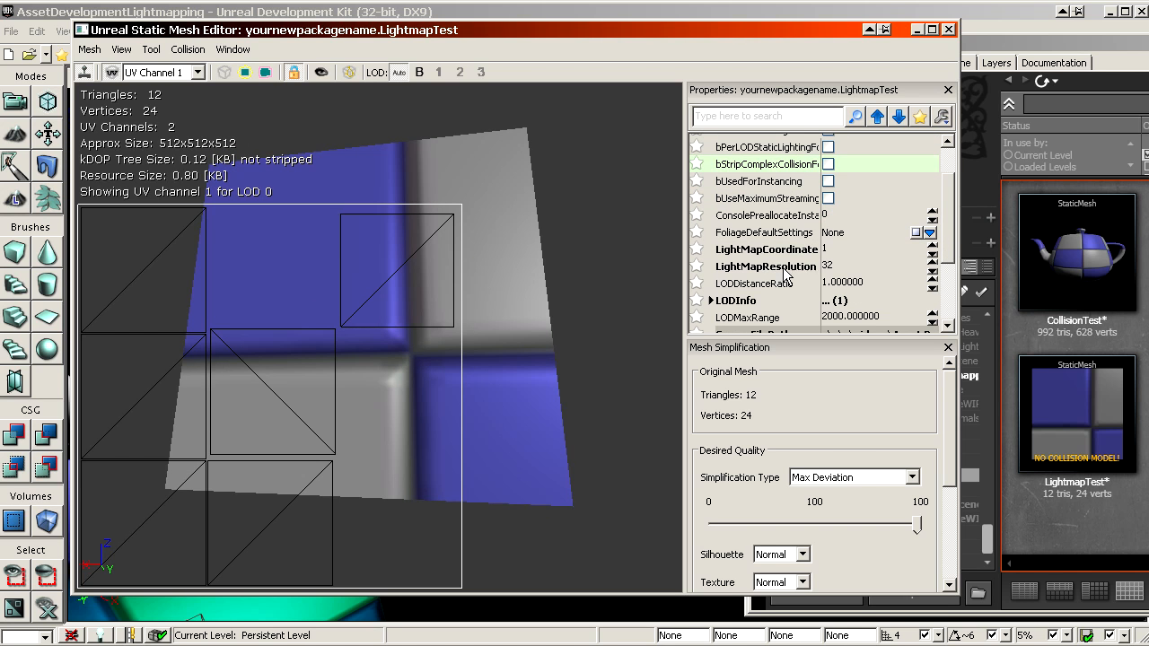
click(772, 251)
click(842, 250)
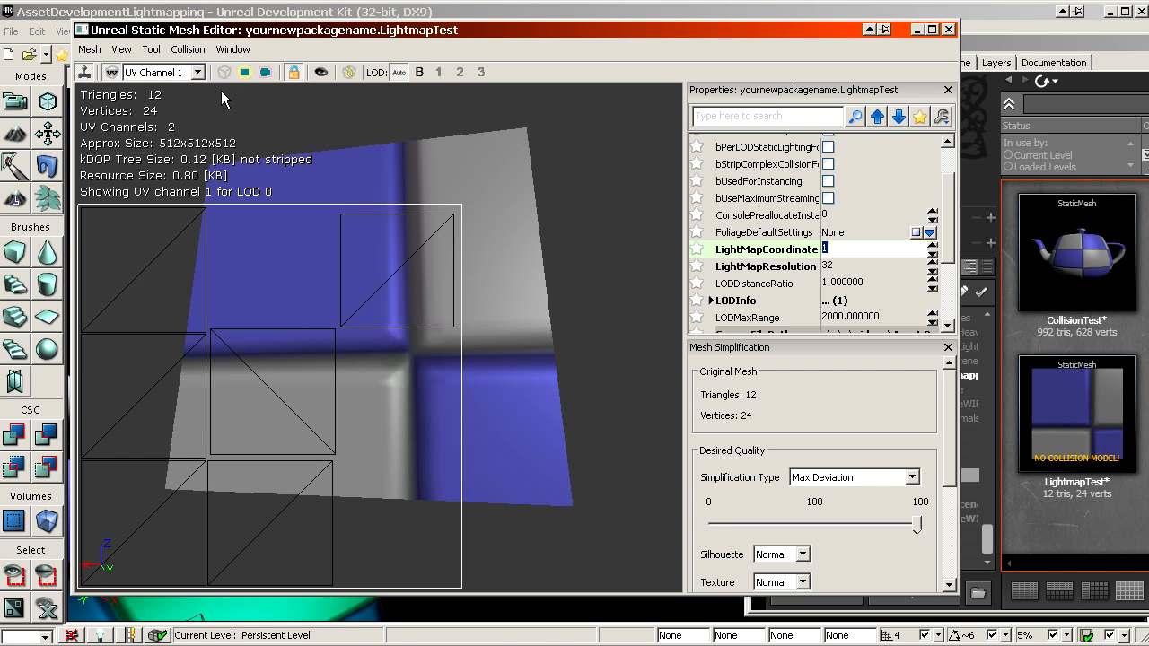
text(2)
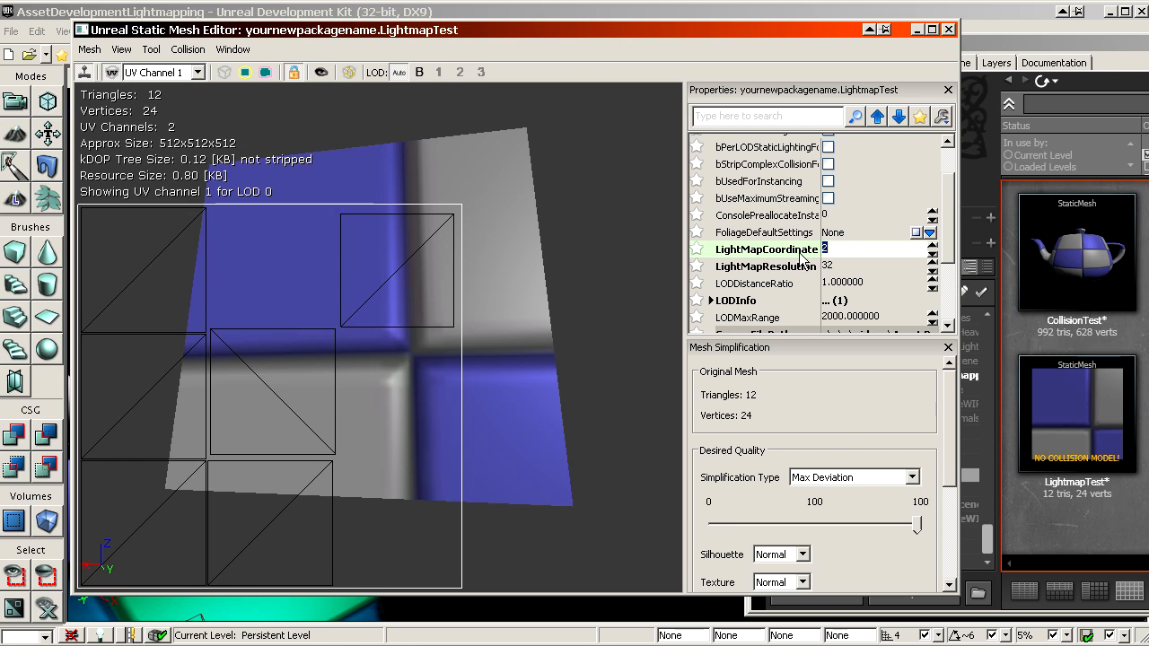
click(193, 73)
click(181, 113)
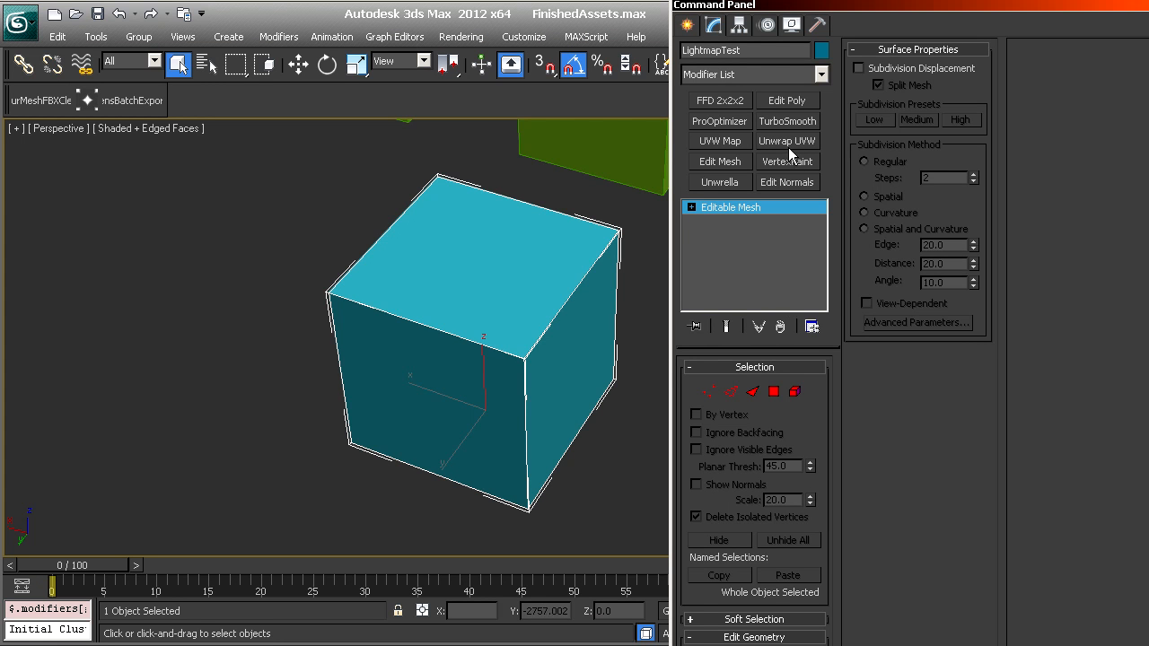
- Switch to 3ds Max, add an Unwrap UVW modifier to the LightmapTest box and set it to map channel 3, abandoning the current changes
click(788, 144)
double_click(790, 589)
text(3)
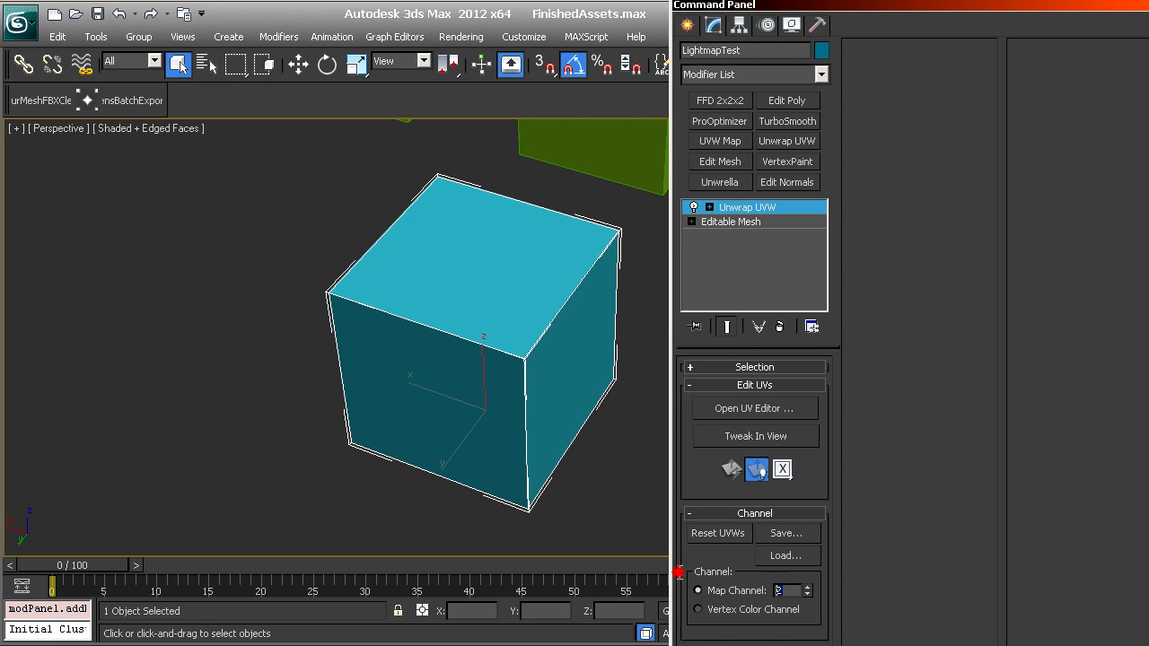
key(Return)
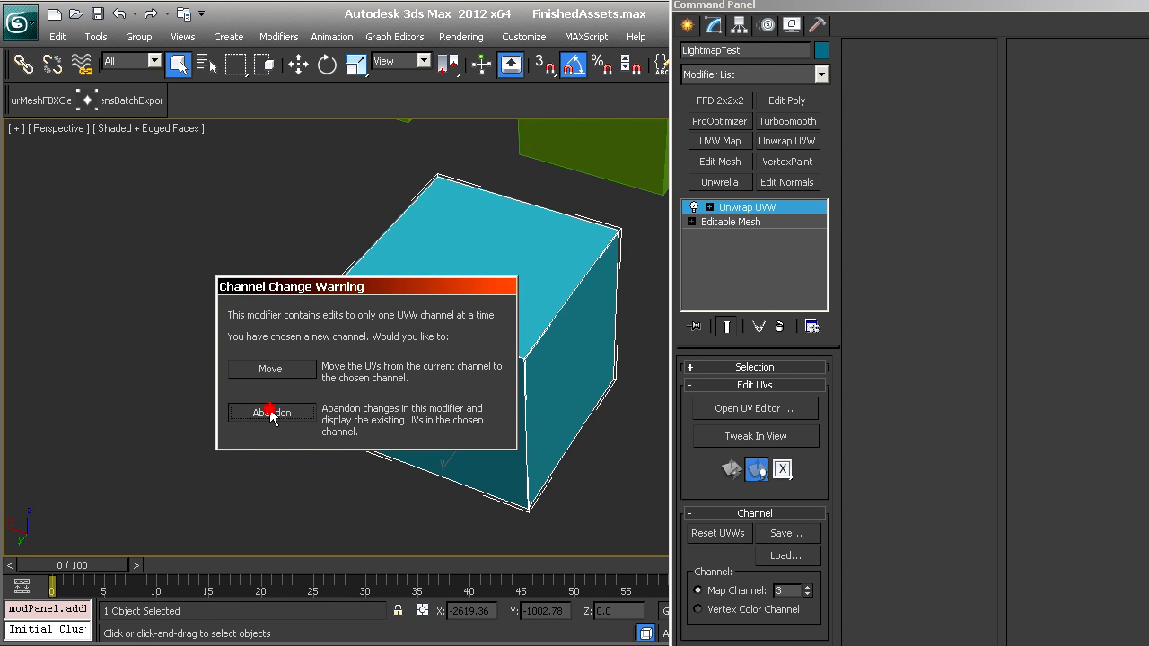
click(270, 411)
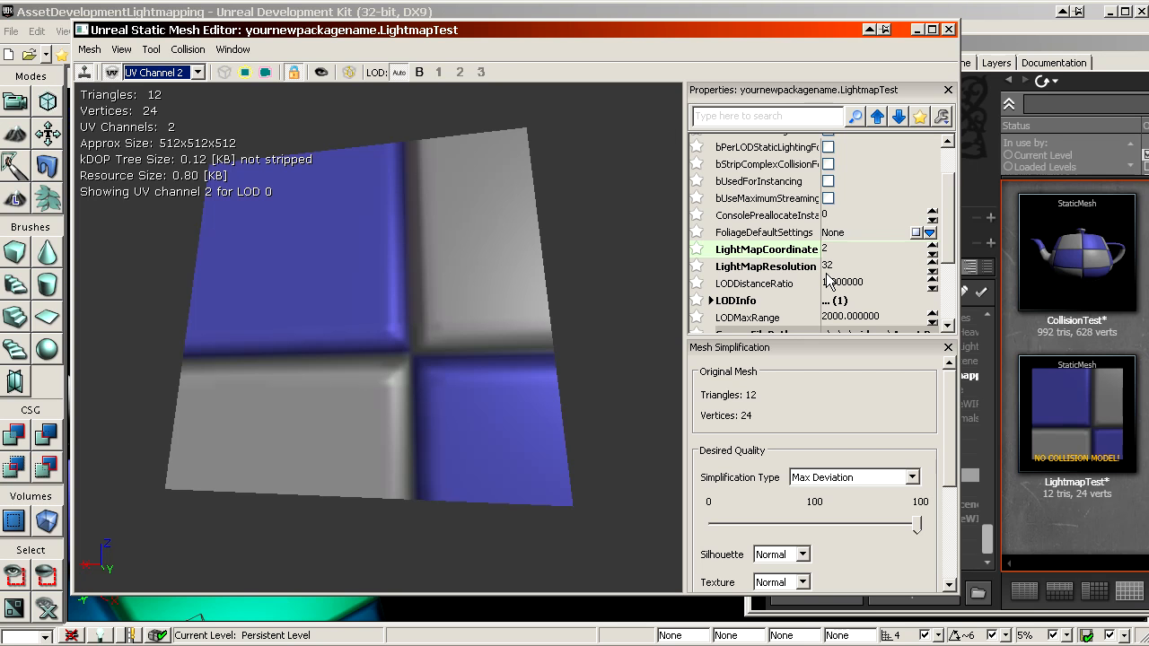
- Switch back to the Unreal Development Kit and re-enter 2 as the LightmapTest mesh's LightMapCoordinate
text(2)
key(Return)
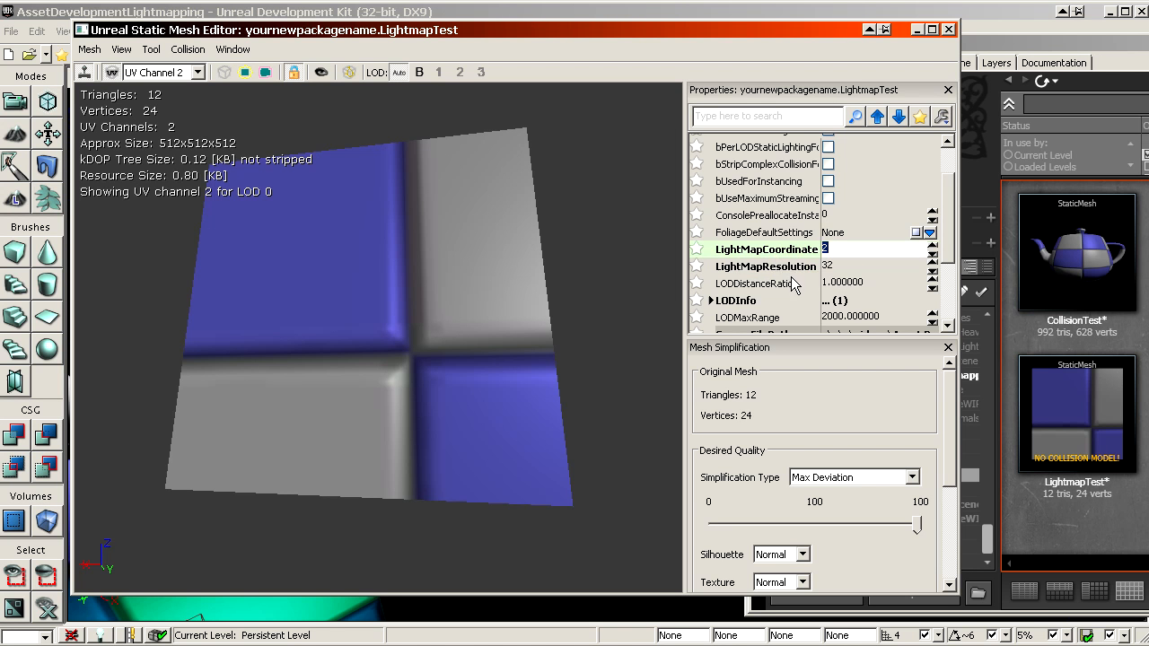
click(801, 267)
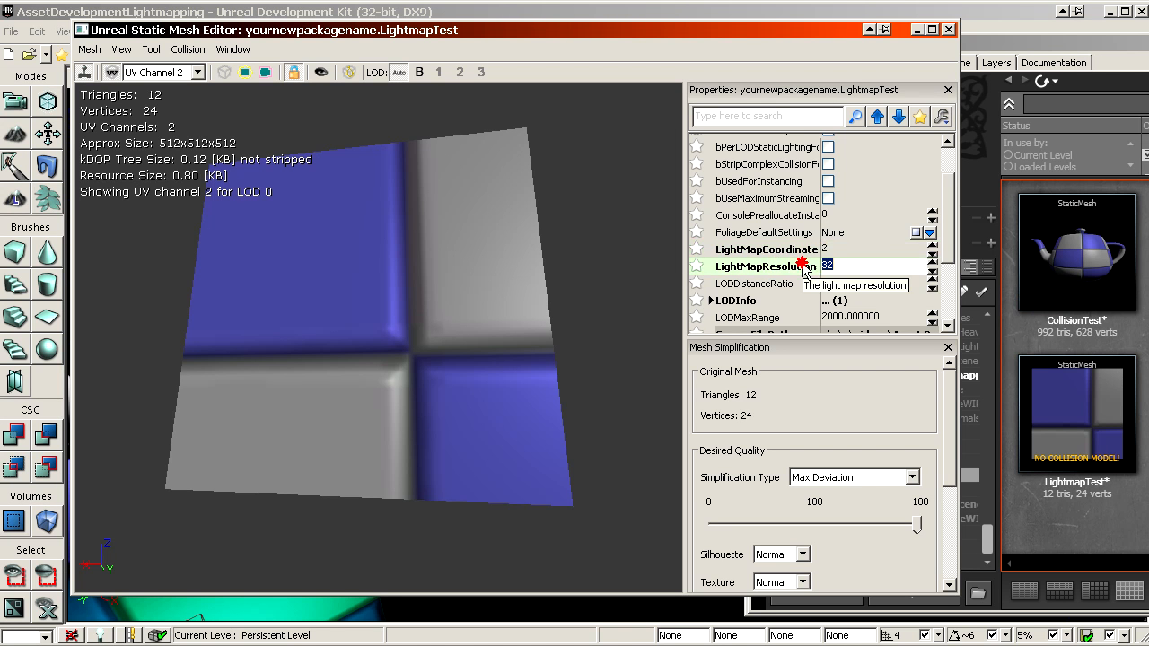
click(193, 72)
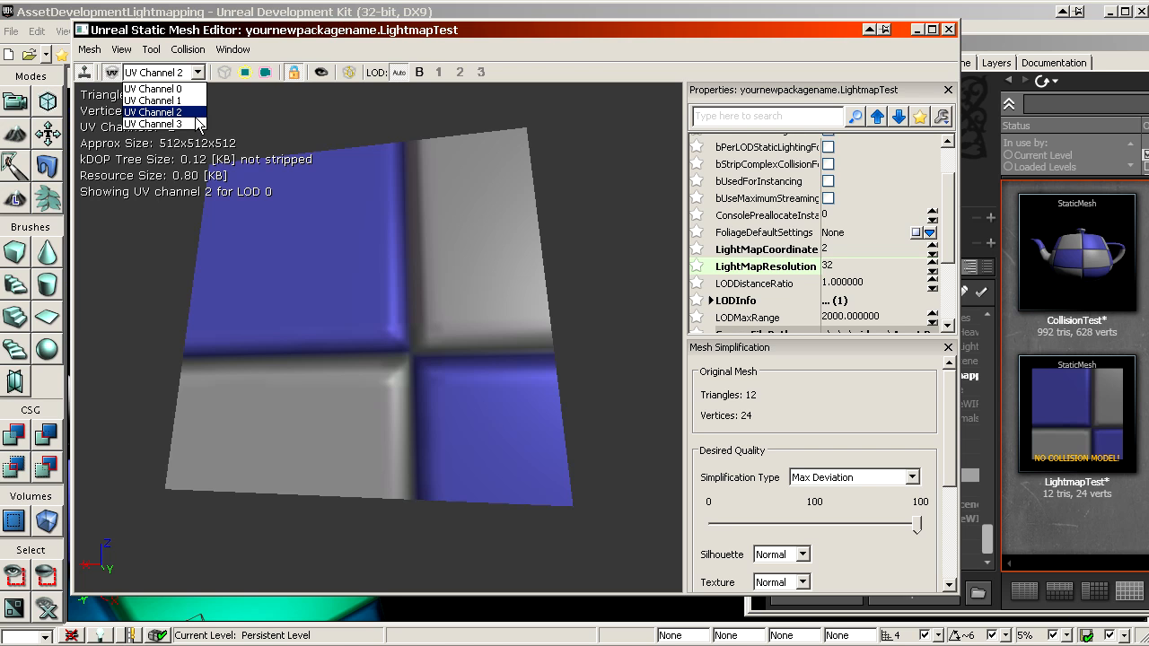
- Set the mesh's LightMapCoordinate to 1 and display UV Channel 1
click(761, 250)
click(797, 248)
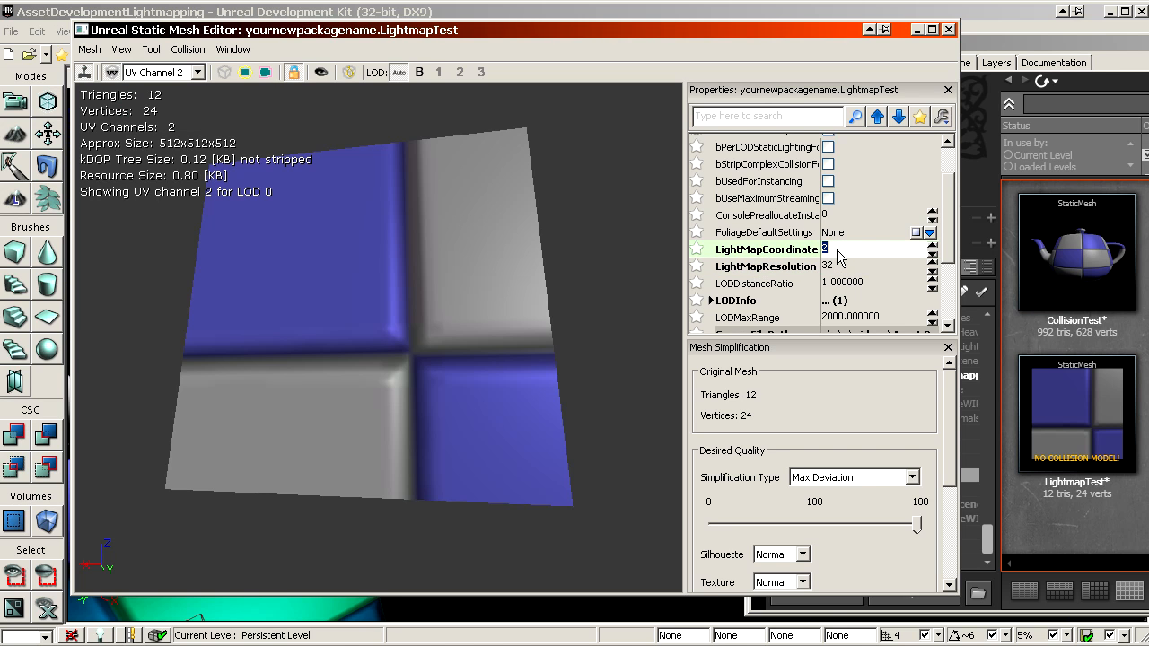
text(1)
click(780, 268)
click(180, 72)
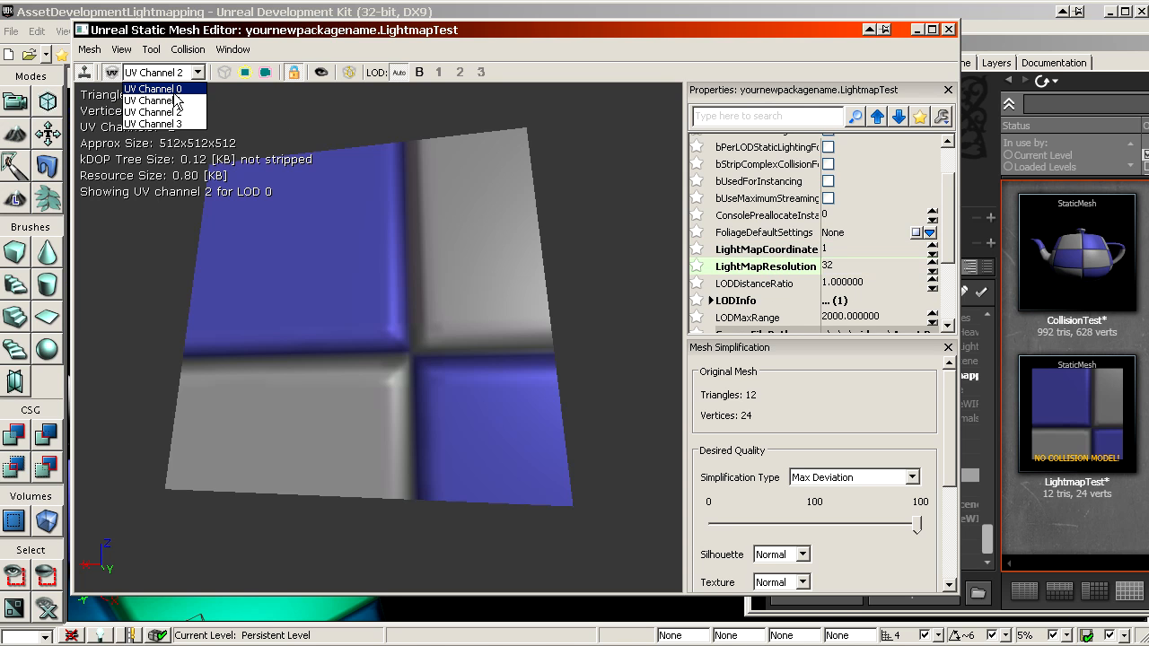
click(171, 101)
click(830, 262)
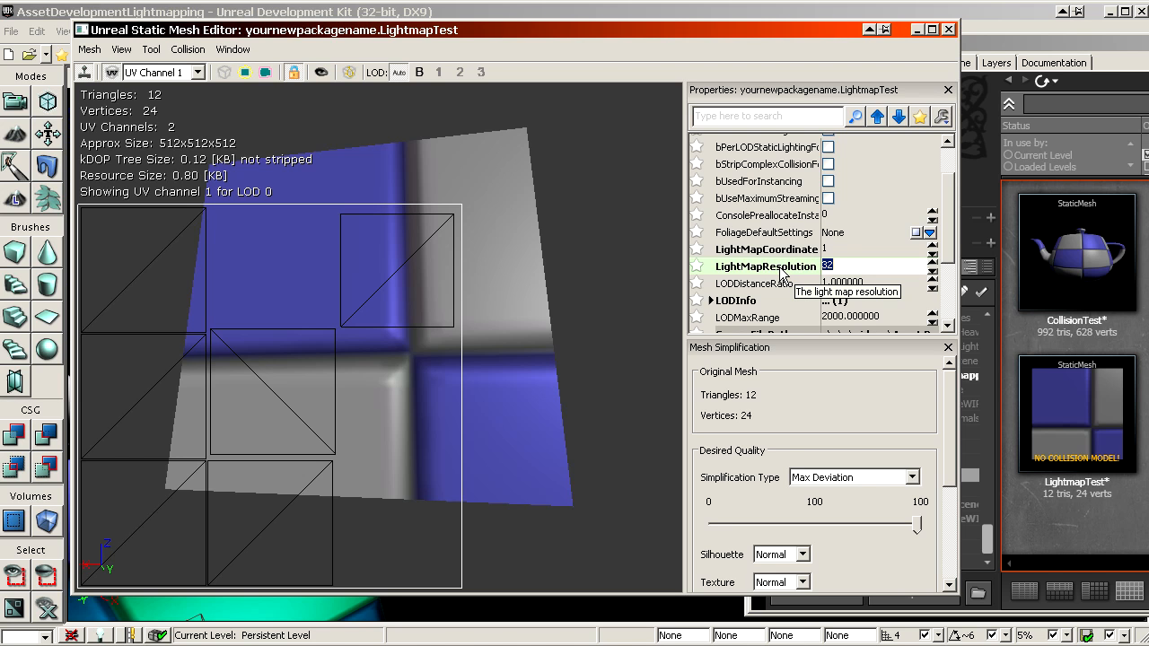
click(845, 248)
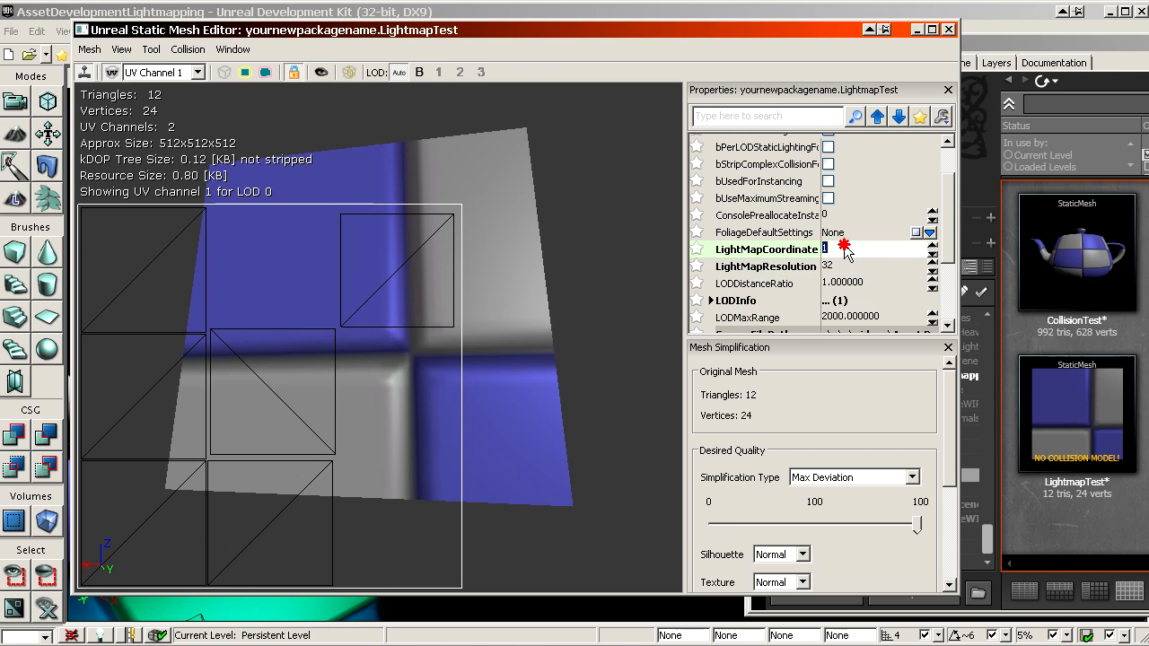
- Try LightMapResolution values of 128 and 100 on the LightmapTest mesh
click(850, 265)
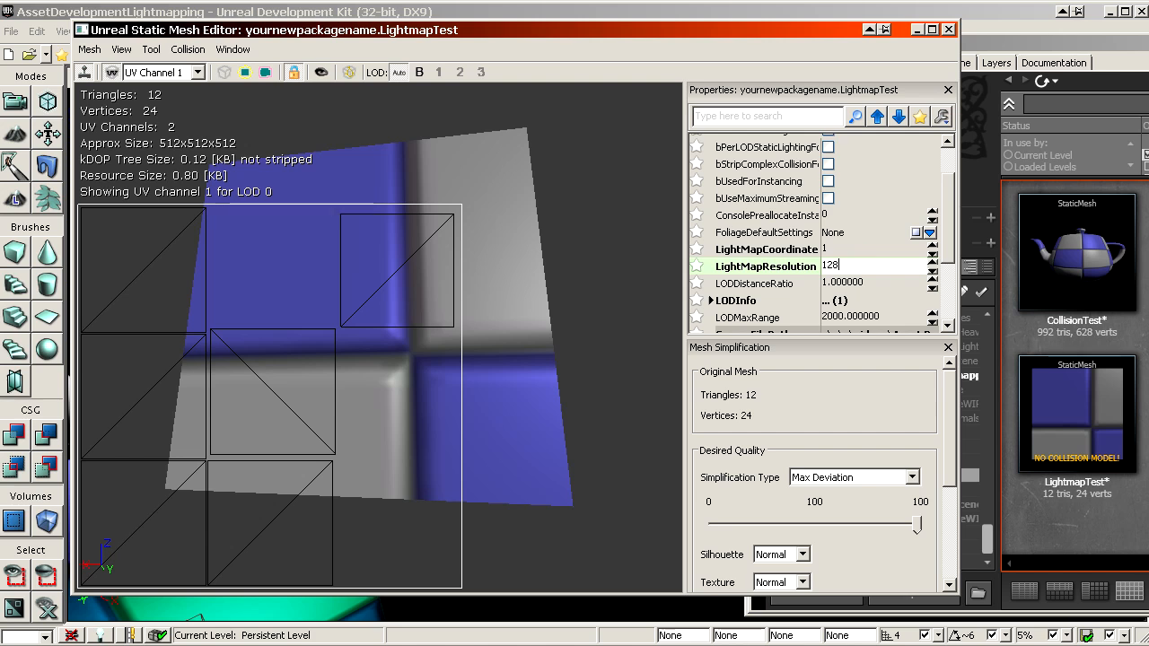
text(128)
click(850, 249)
click(850, 266)
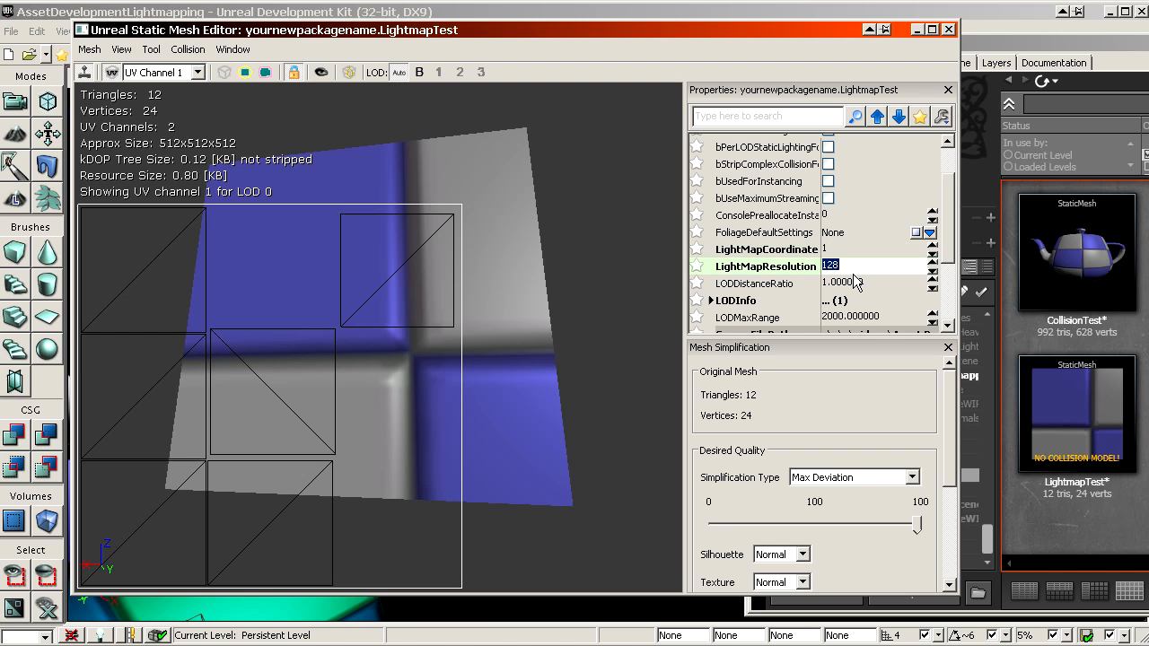
click(846, 265)
text(100)
click(856, 252)
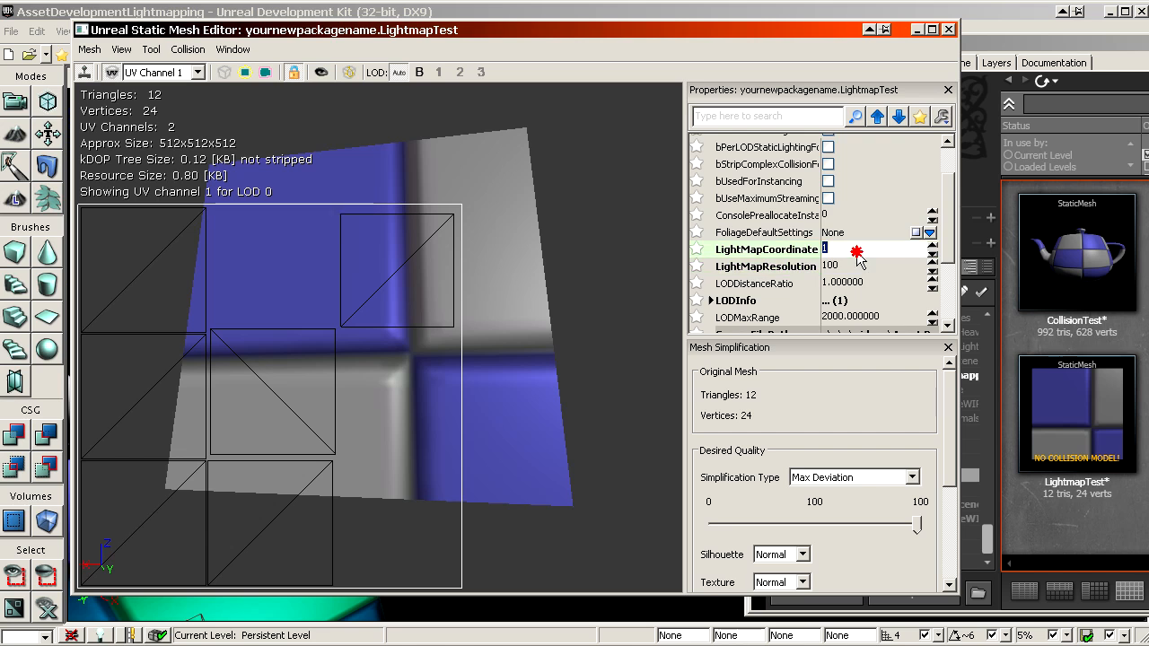
- Try larger LightMapResolution values, including 512, 1024 and 4096, on the mesh and close the Static Mesh Editor
click(857, 265)
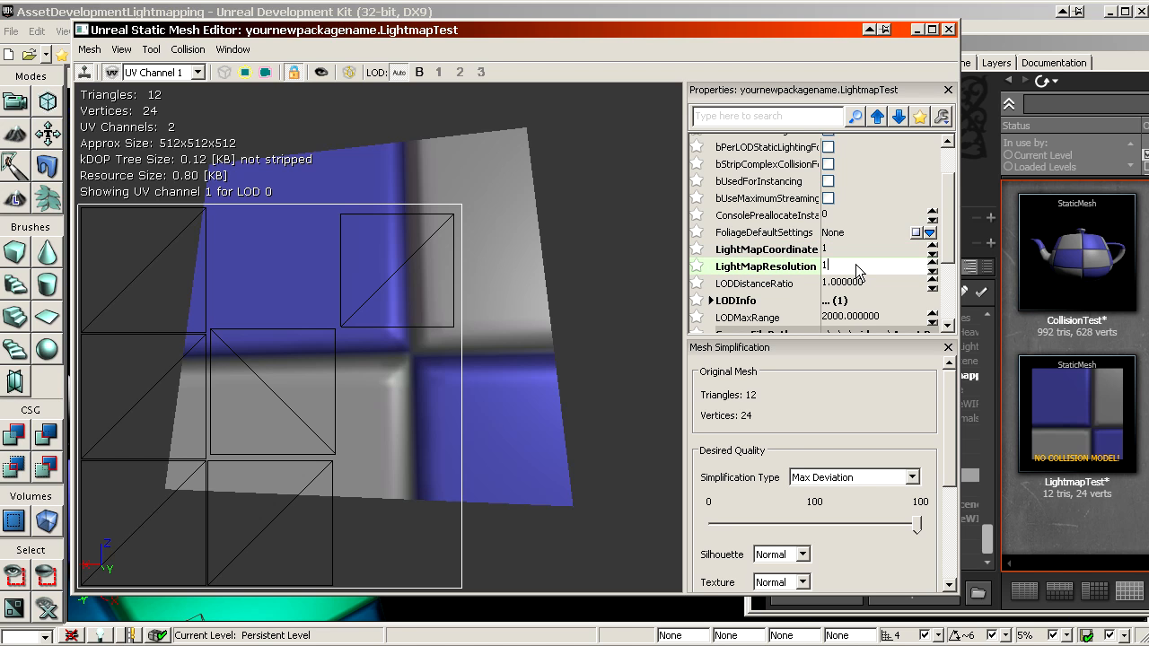
text(512)
key(Return)
text(1024)
key(Return)
text(4096)
text(24)
key(Return)
click(852, 251)
click(847, 264)
click(948, 28)
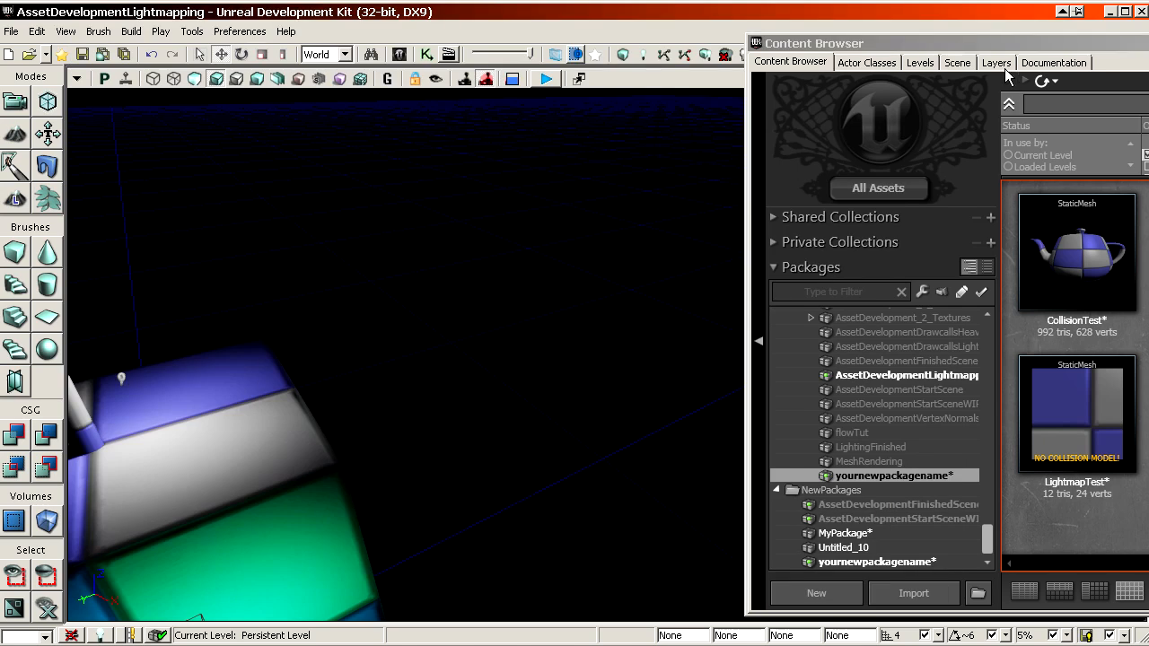
- Place the LightmapTest static mesh from the Content Browser in the level and move the browser window aside
drag(1005, 50, 1089, 27)
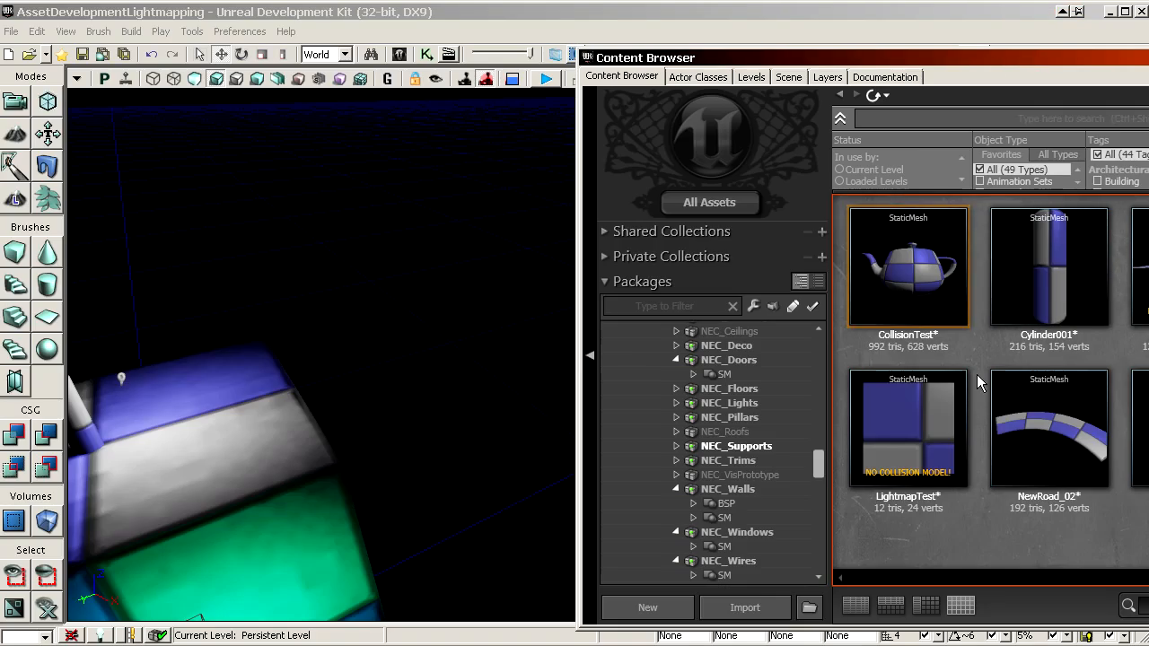
click(907, 422)
click(371, 202)
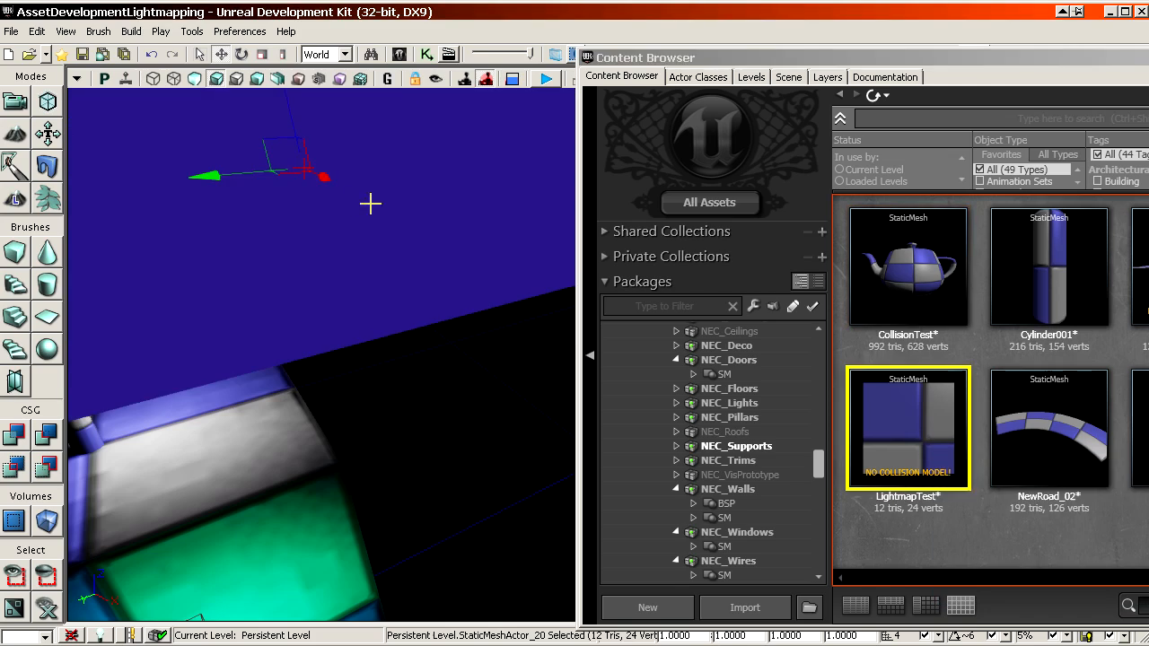
drag(708, 57, 1146, 70)
- Move the placed LightmapTest box along its Z and Y axes into the empty space beside the existing box
drag(651, 328, 628, 449)
right_drag(628, 377, 664, 333)
shift+drag(551, 346, 551, 422)
shift+drag(476, 436, 561, 418)
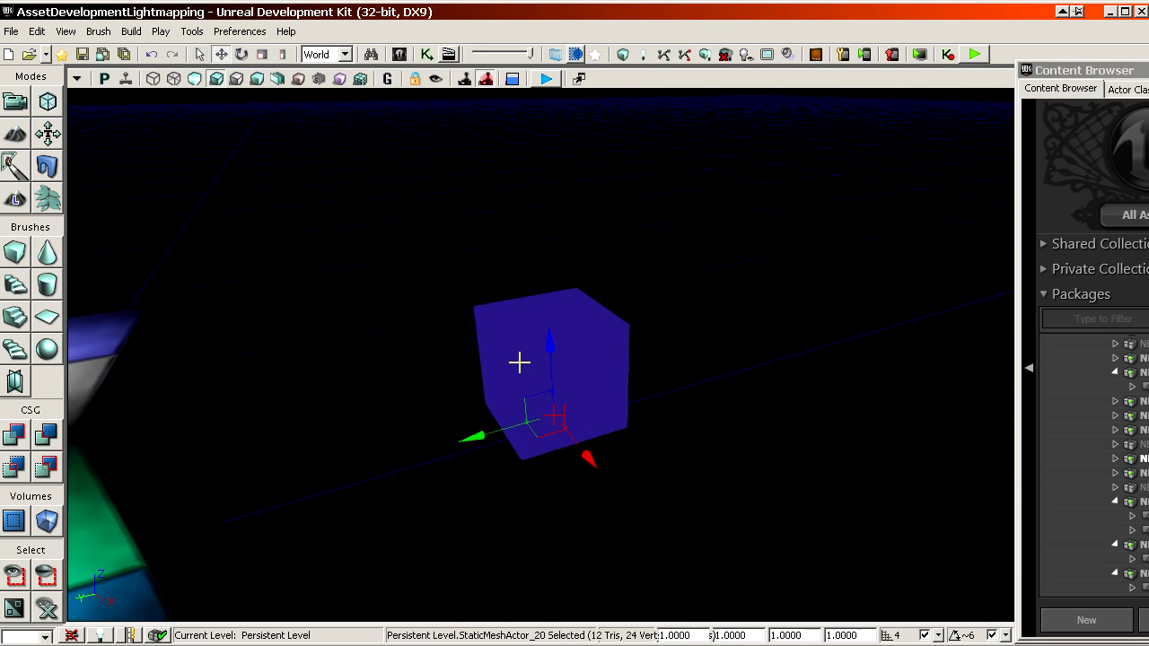
- Select the pillar and the point light on the existing box together and duplicate them along the Y axis
drag(518, 362, 541, 333)
right_drag(541, 333, 577, 279)
click(584, 275)
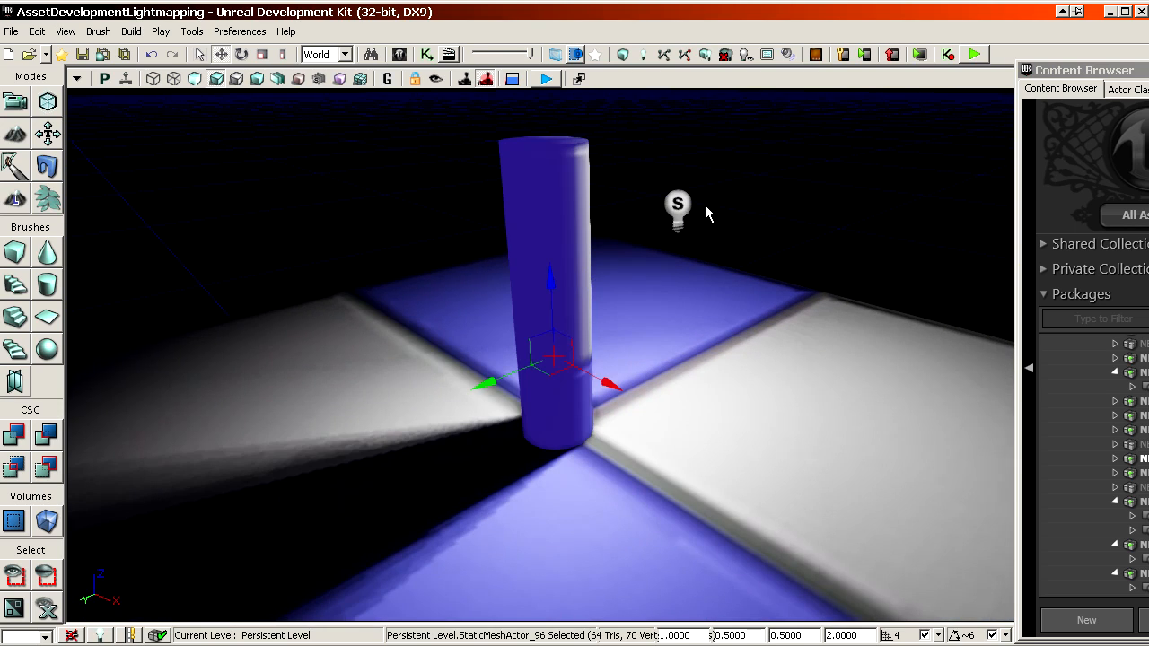
ctrl+click(677, 206)
shift+drag(485, 386, 628, 396)
- Move the copied pillar and point light across onto the top of the LightmapTest box
drag(596, 329, 647, 395)
ctrl+shift+right_drag(647, 396, 592, 417)
ctrl+shift+drag(592, 417, 643, 436)
ctrl+shift+right_drag(643, 436, 590, 458)
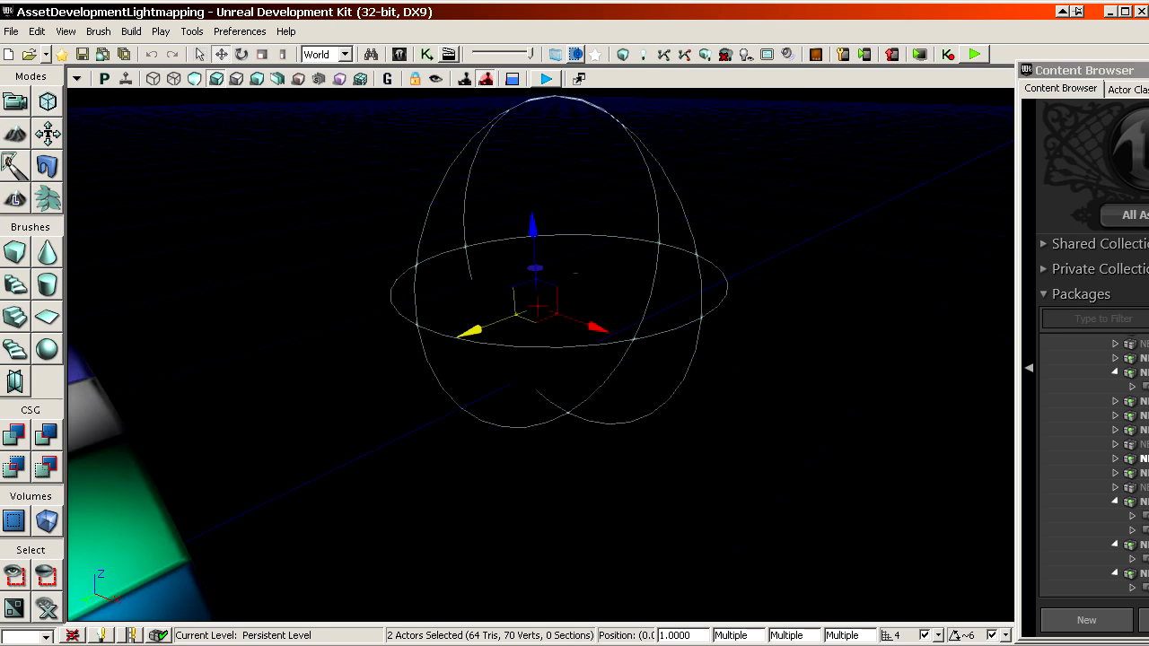
ctrl+shift+drag(482, 410, 482, 377)
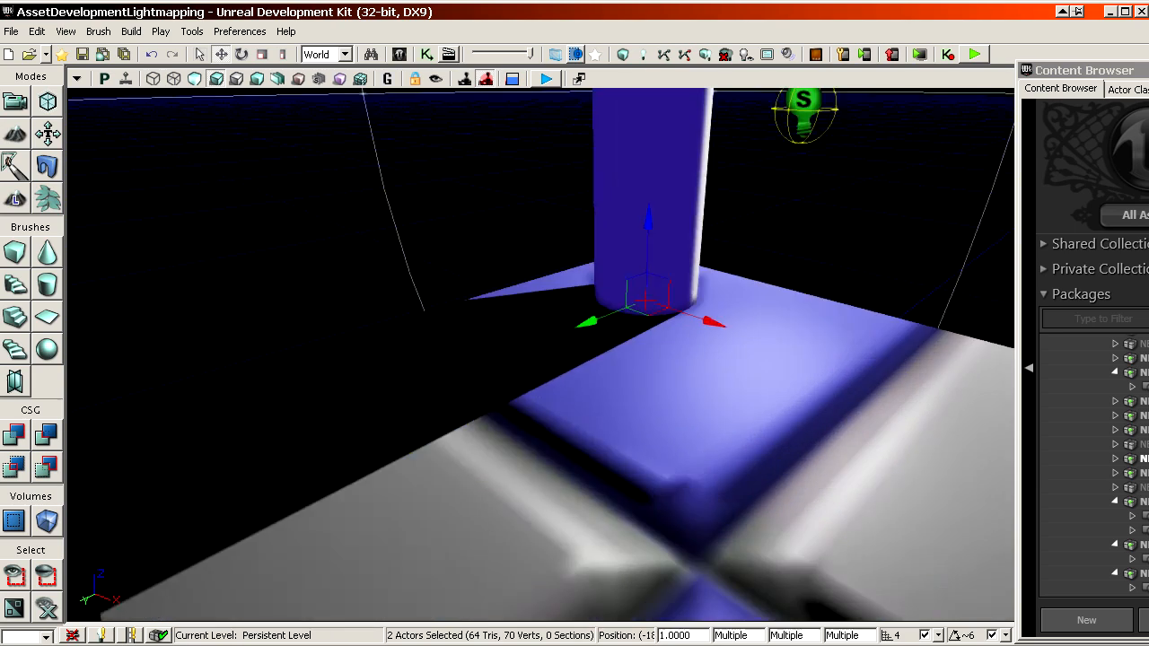
ctrl+shift+drag(647, 302, 782, 344)
ctrl+shift+right_drag(782, 343, 662, 431)
drag(662, 431, 628, 539)
ctrl+shift+drag(536, 306, 503, 377)
right_drag(502, 377, 655, 357)
- Move only the copied point light along the Y axis, away from the pillar to the box's edge, and deselect it
click(350, 333)
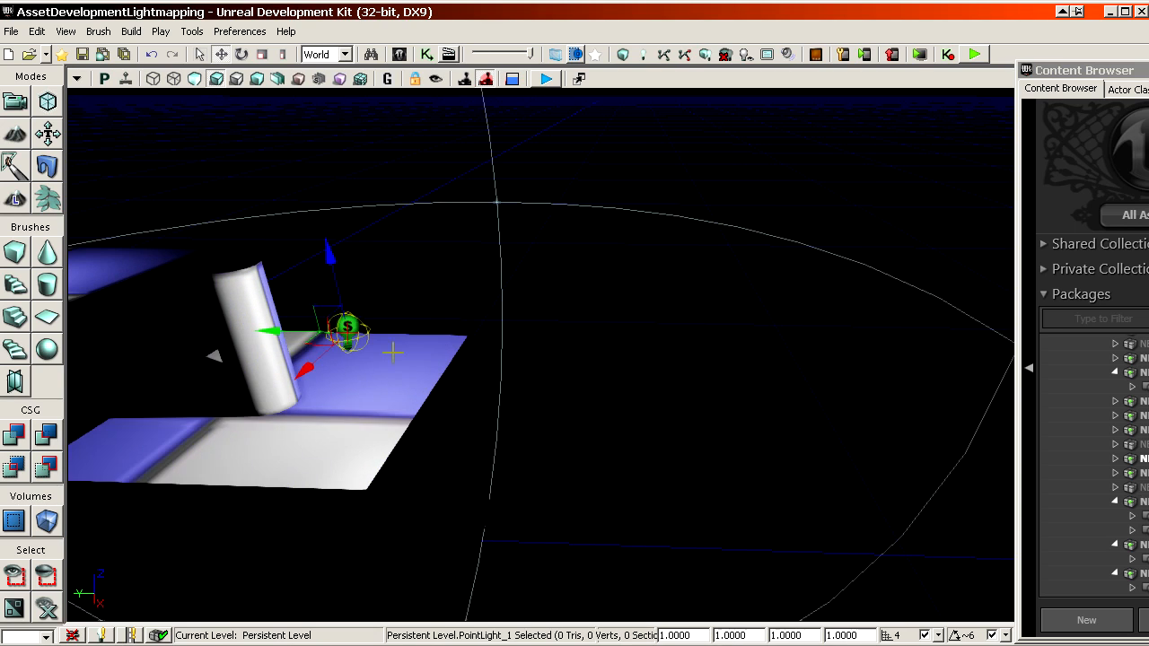
drag(393, 353, 393, 431)
ctrl+right_drag(393, 353, 518, 353)
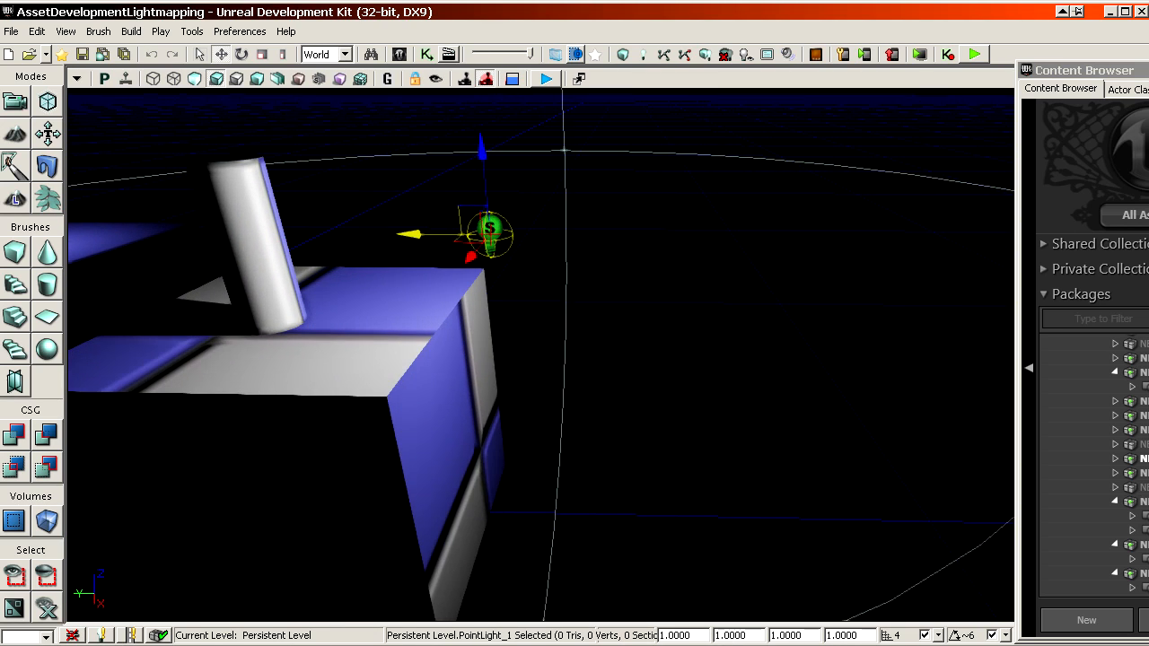
drag(545, 376, 467, 449)
click(715, 349)
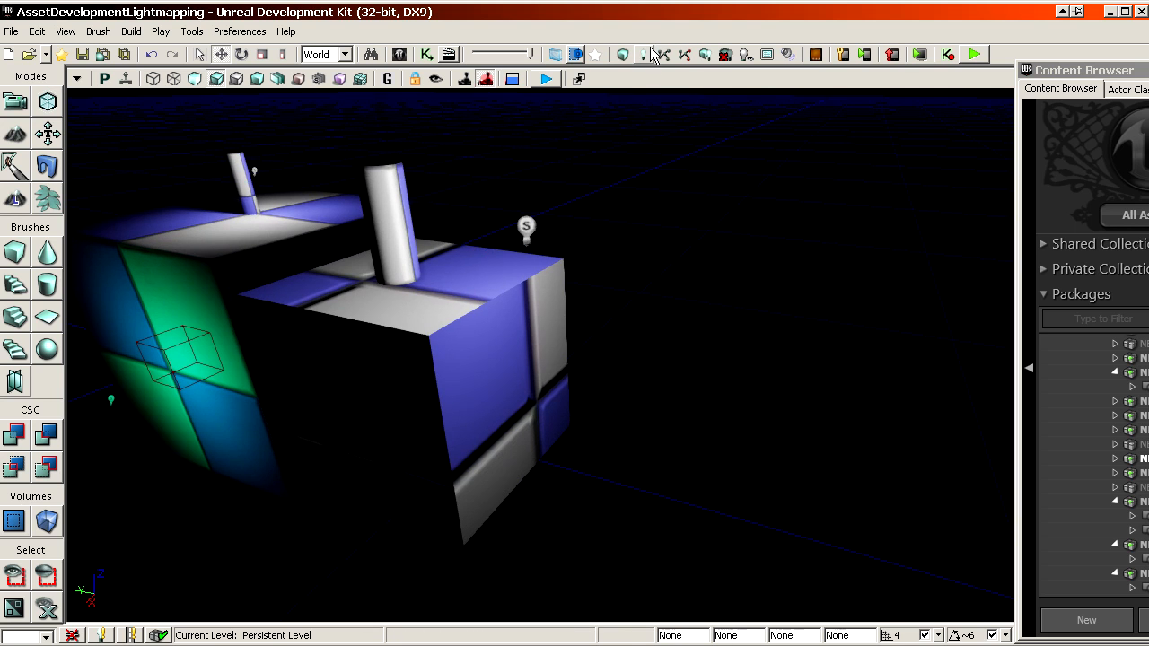
- Build the level's lighting at Preview quality with Use Lightmass turned off
drag(642, 270, 701, 118)
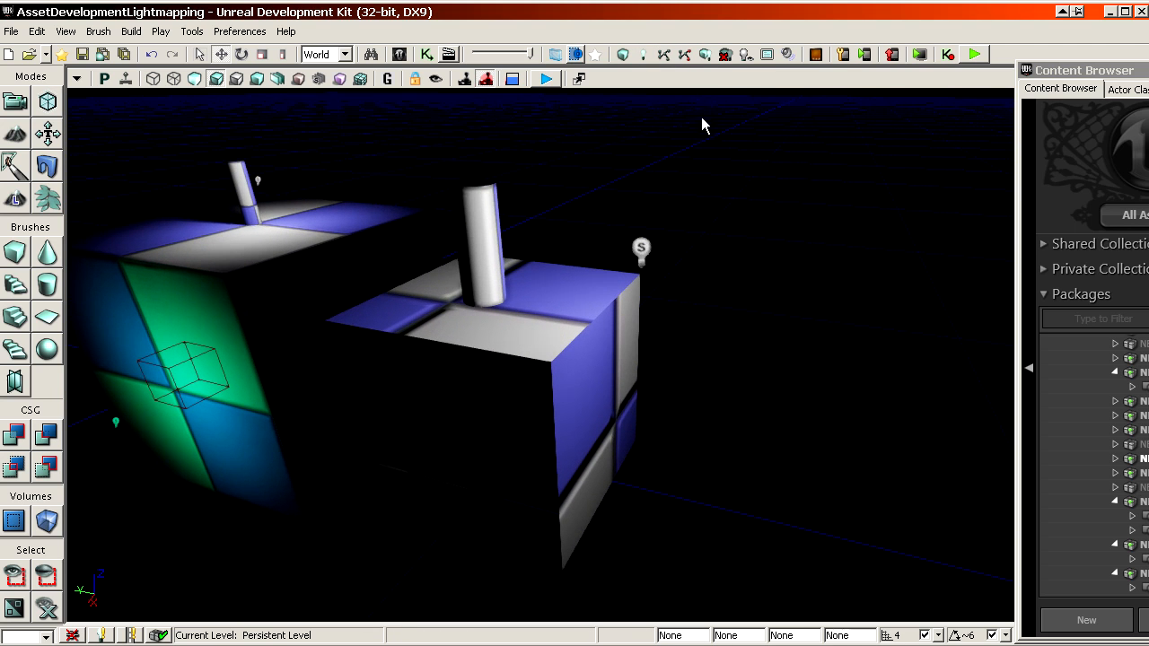
click(645, 55)
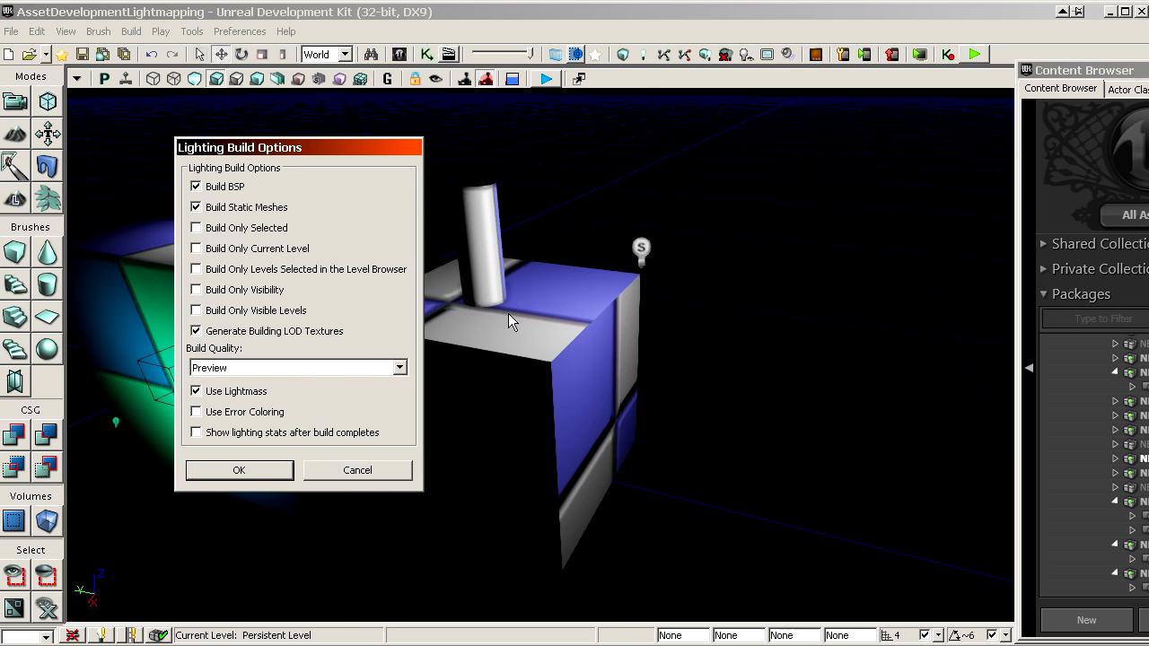
click(196, 392)
click(243, 479)
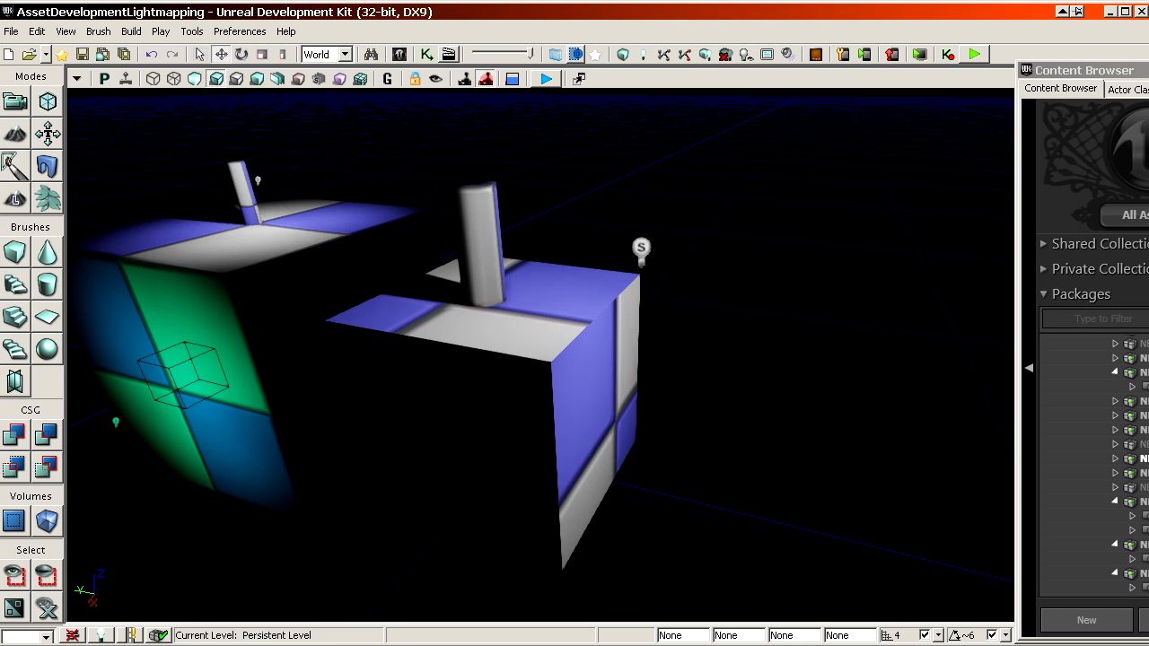
- Examine the pillar's shadow edges on the LightmapTest box up close in Lighting Only view
drag(1051, 70, 832, 31)
drag(575, 377, 530, 260)
right_drag(555, 325, 629, 350)
drag(629, 350, 555, 325)
right_drag(569, 406, 533, 340)
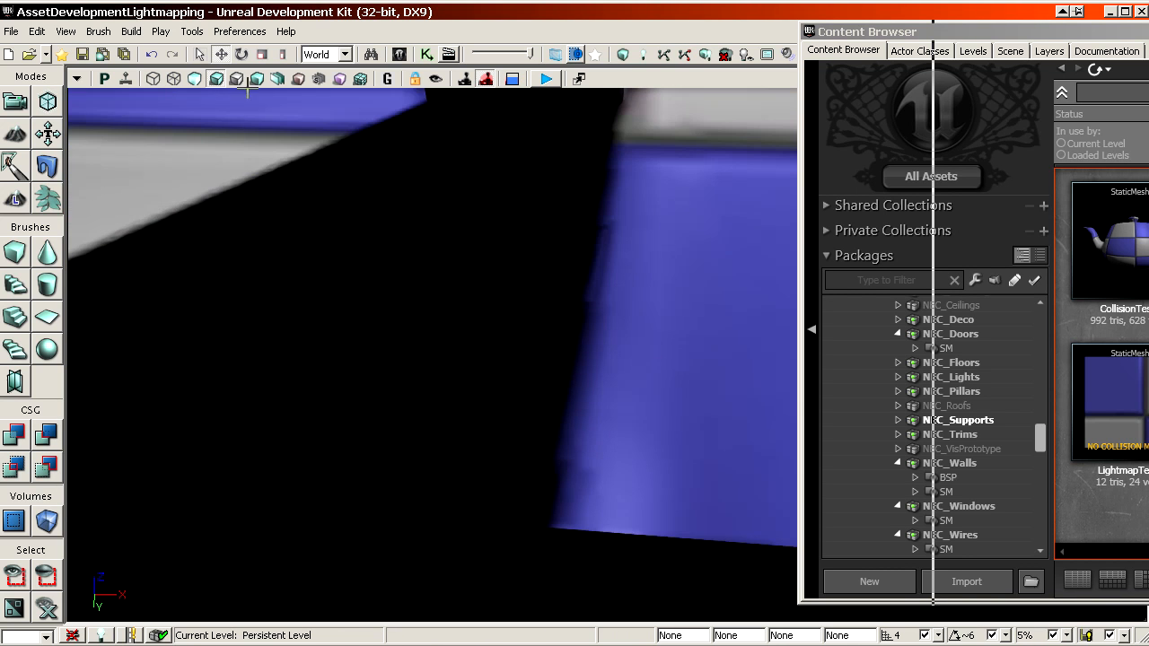
click(256, 80)
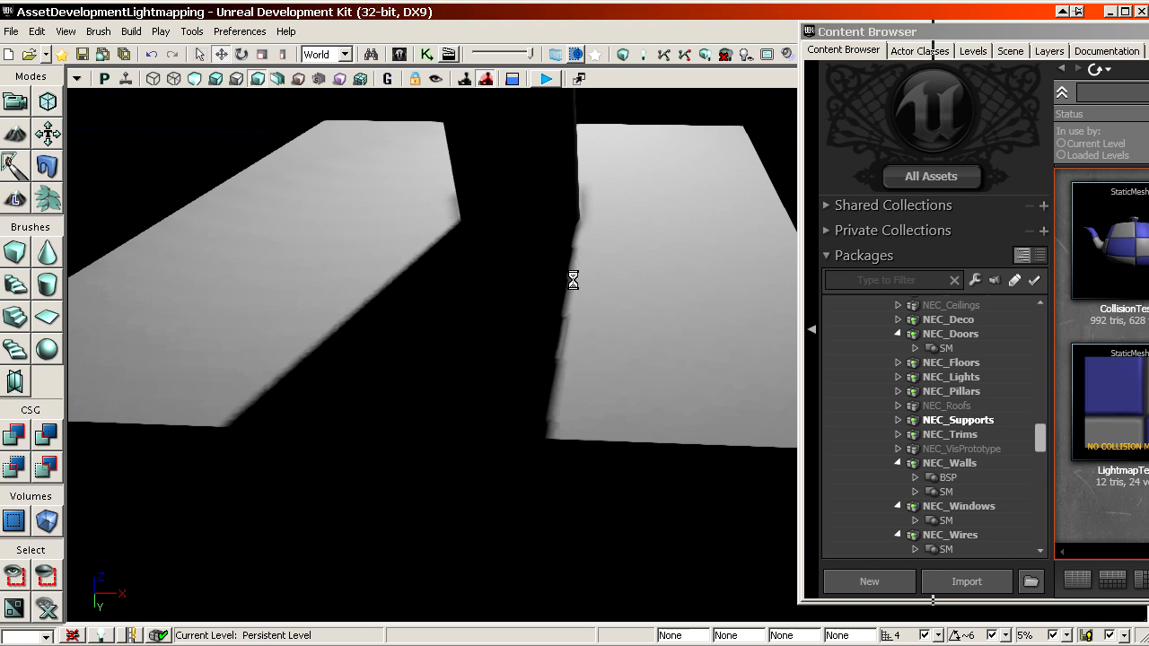
- Open the NormalizedAverageColor0_2 lightmap texture from the AssetDevelopmentLightmapping package, examine the baked shadow, and close it
drag(1068, 31, 572, 32)
drag(544, 438, 544, 531)
click(485, 363)
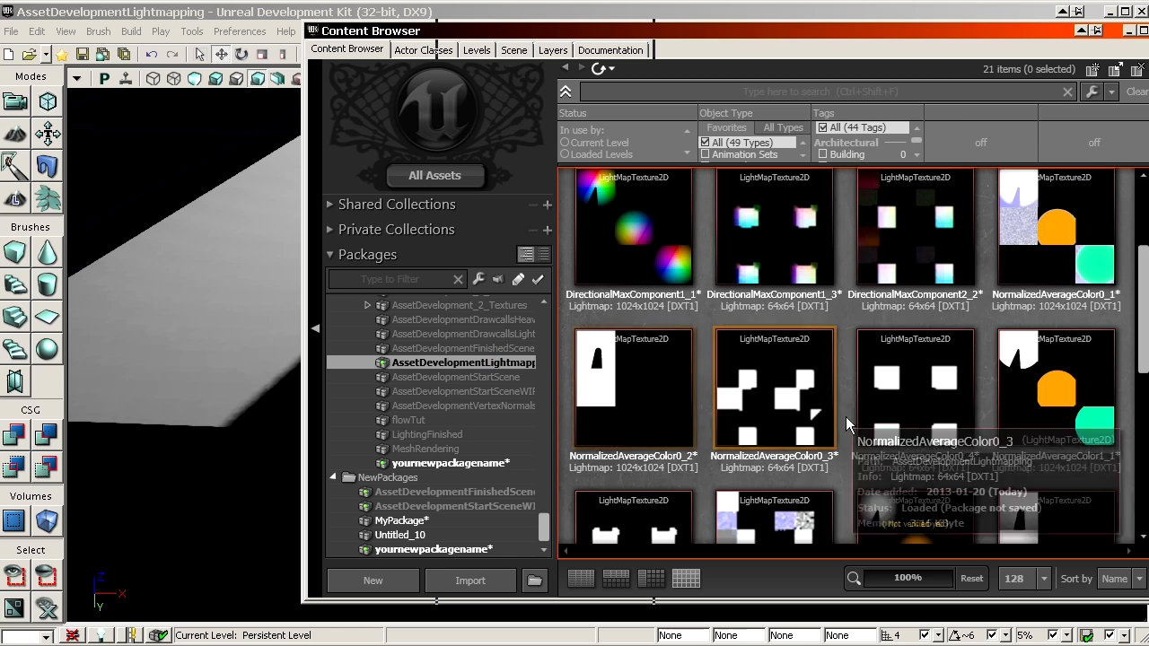
double_click(631, 420)
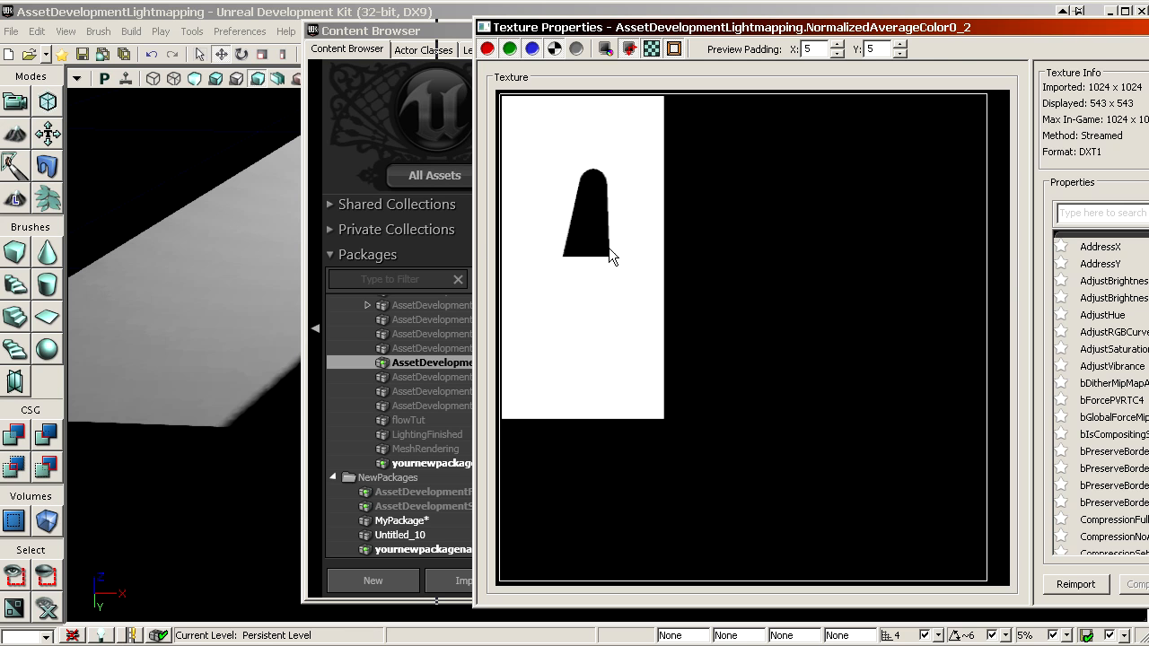
key(alt+F4)
- Clear the Content Browser off the viewport and compare the box's top in Lighting Only, Unlit and Lit views
drag(564, 34, 1148, 45)
right_drag(549, 248, 548, 180)
drag(548, 249, 557, 269)
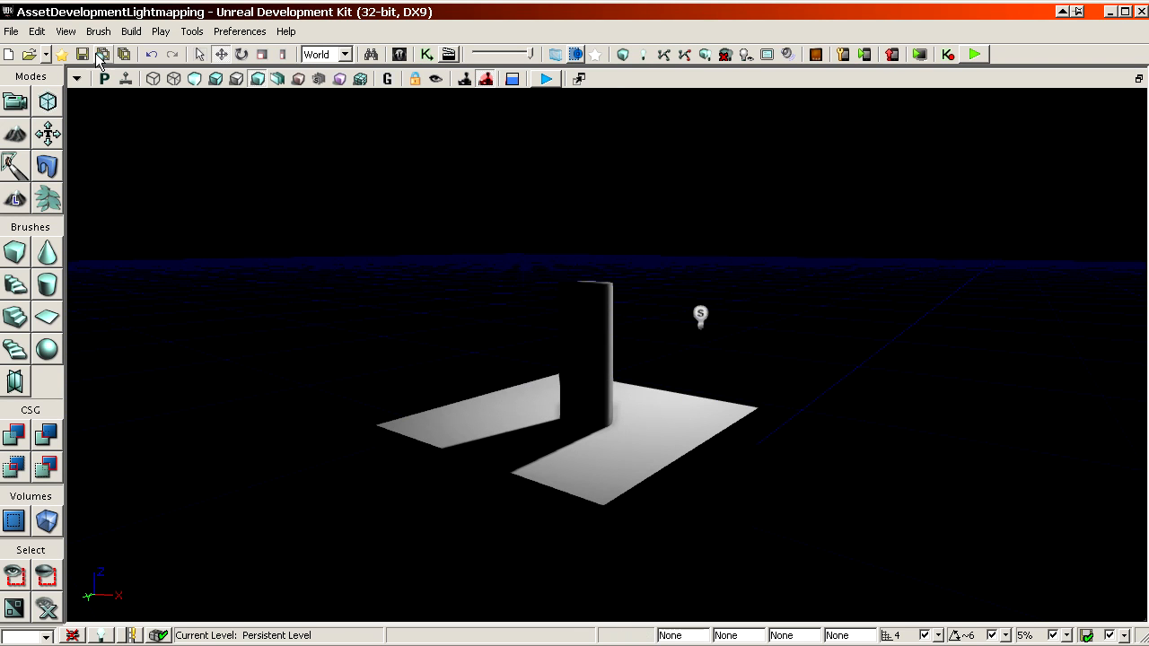
click(195, 79)
mouse_move(252, 112)
mouse_down()
mouse_move(206, 111)
mouse_move(251, 93)
mouse_up()
right_drag(251, 93, 251, 112)
click(216, 78)
mouse_move(531, 244)
mouse_down()
mouse_move(516, 318)
mouse_move(481, 297)
mouse_move(474, 274)
mouse_up()
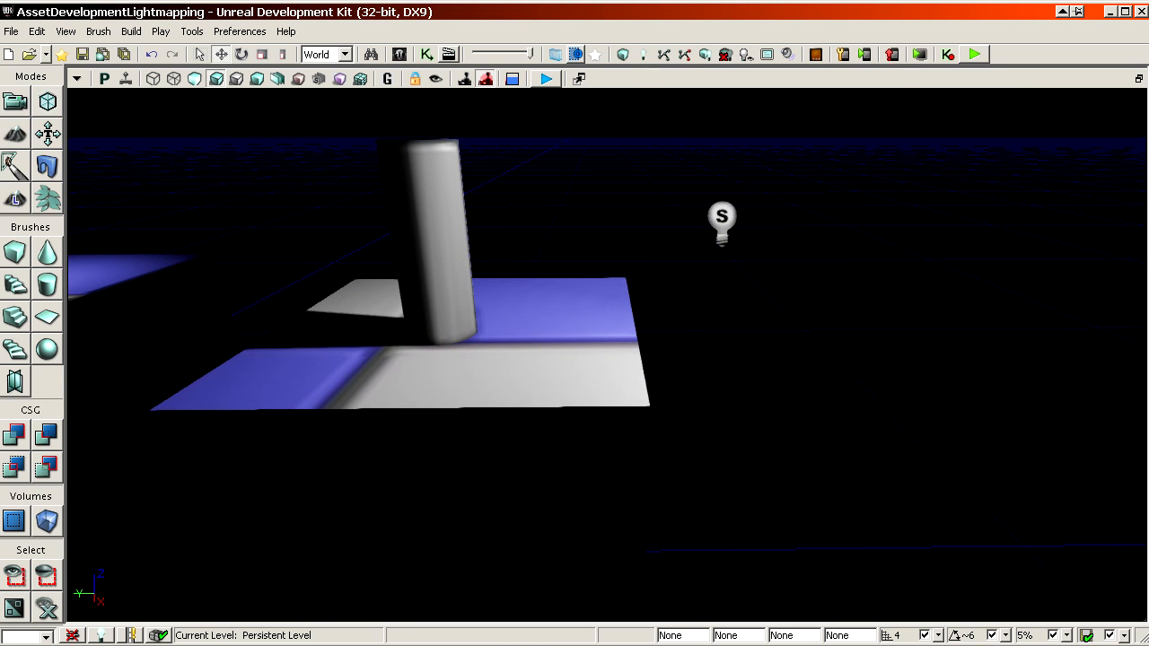
- Locate the LightmapTest box's static mesh in the Content Browser, and move the browser out of the way
right_click(612, 351)
click(623, 372)
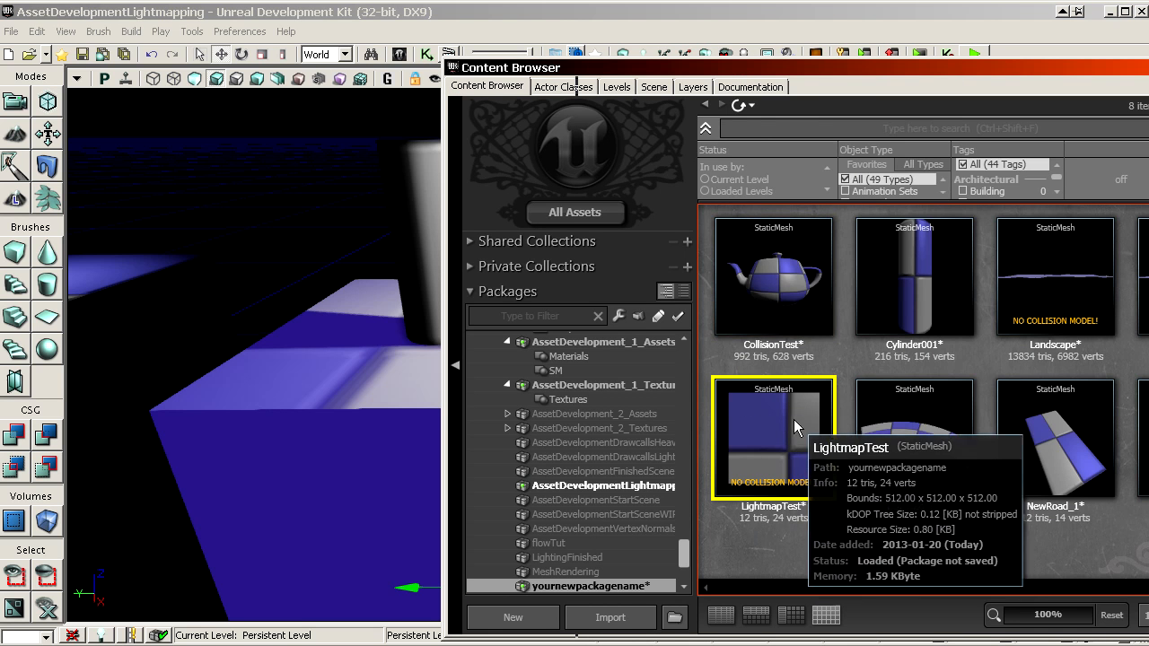
drag(675, 68, 1148, 87)
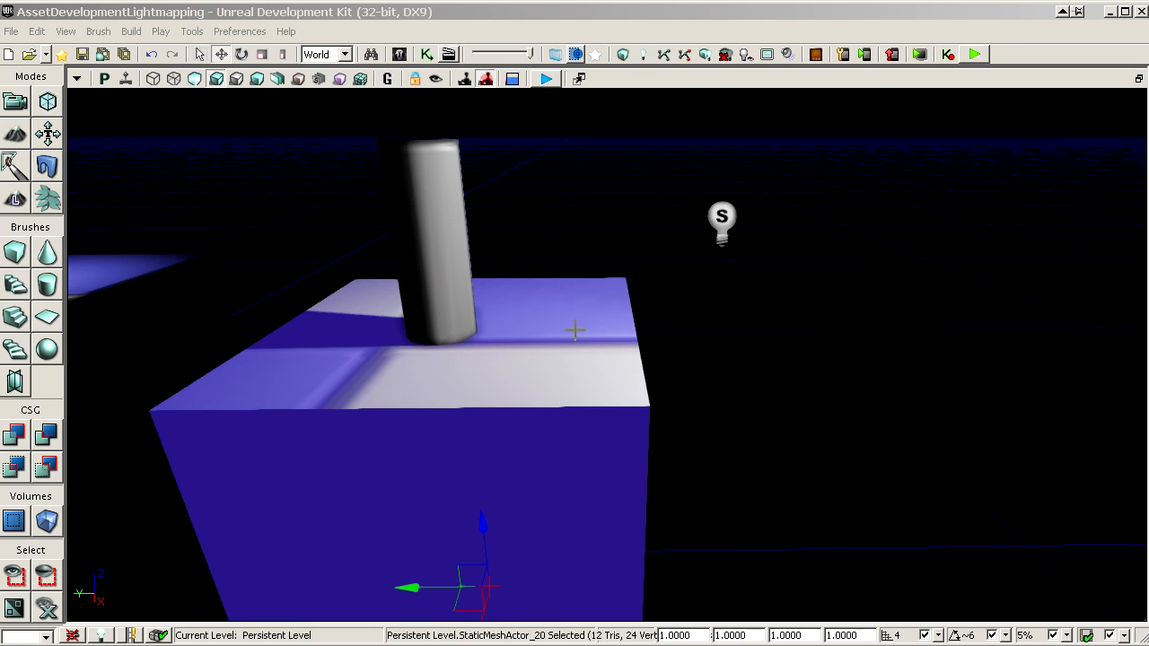
- Enable bOverrideLightMapRes on the LightmapTest box, set its OverriddenLightMapRes to 32, and deselect it
double_click(559, 300)
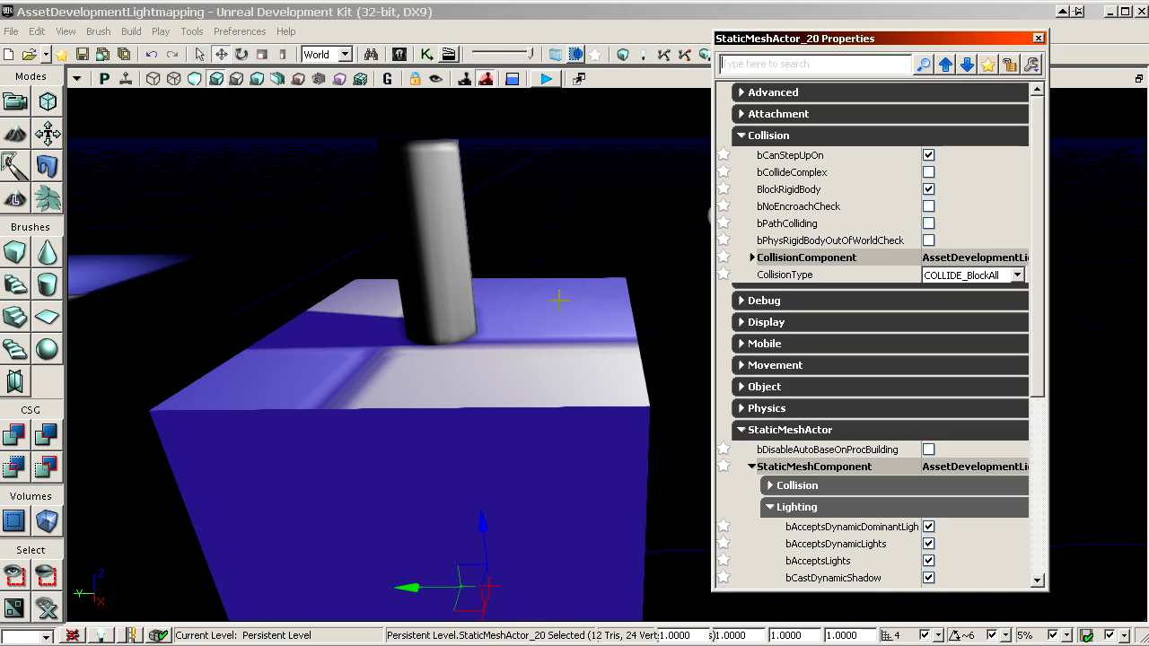
click(806, 144)
click(812, 366)
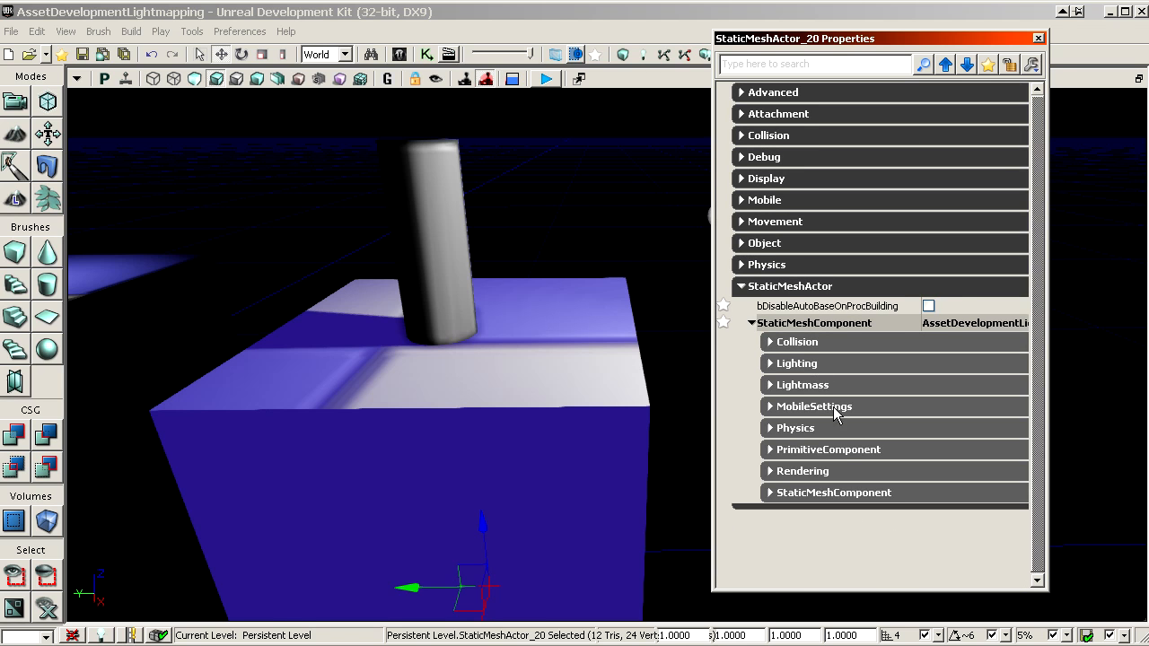
click(825, 493)
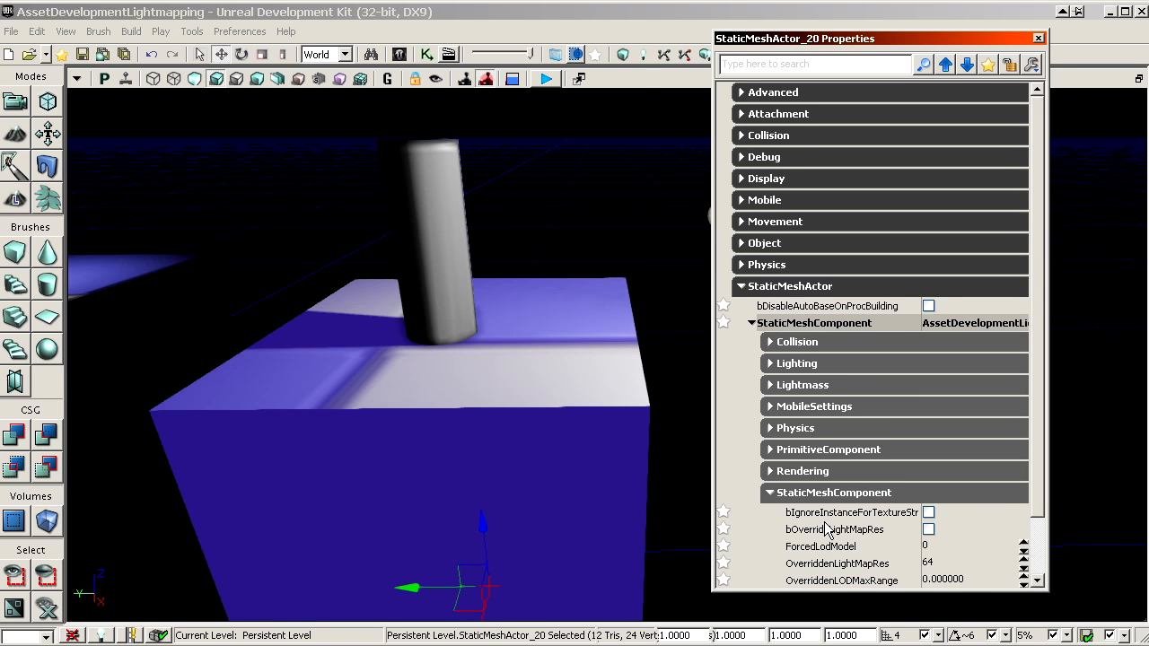
scroll(830, 526, down, 1)
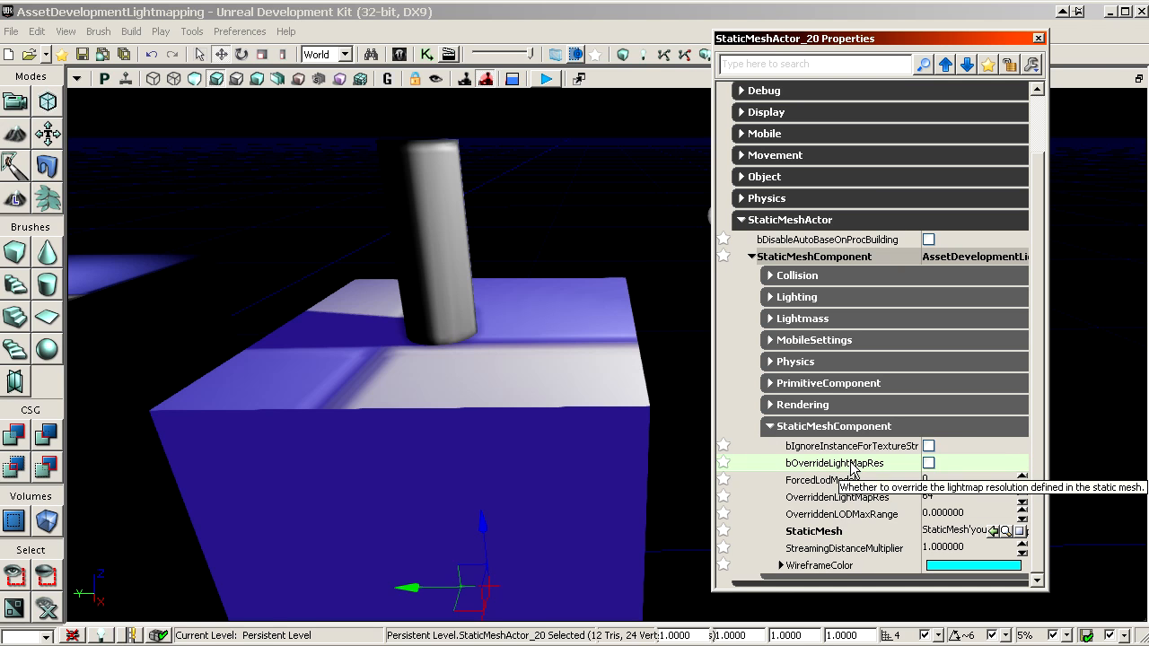
click(928, 463)
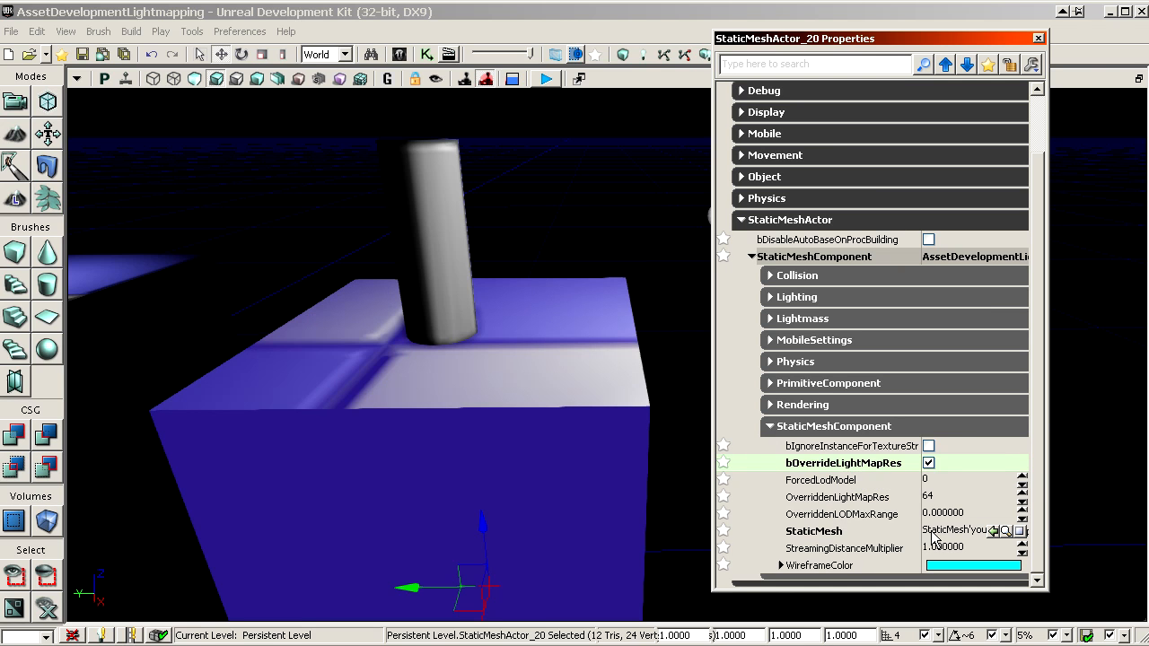
click(918, 497)
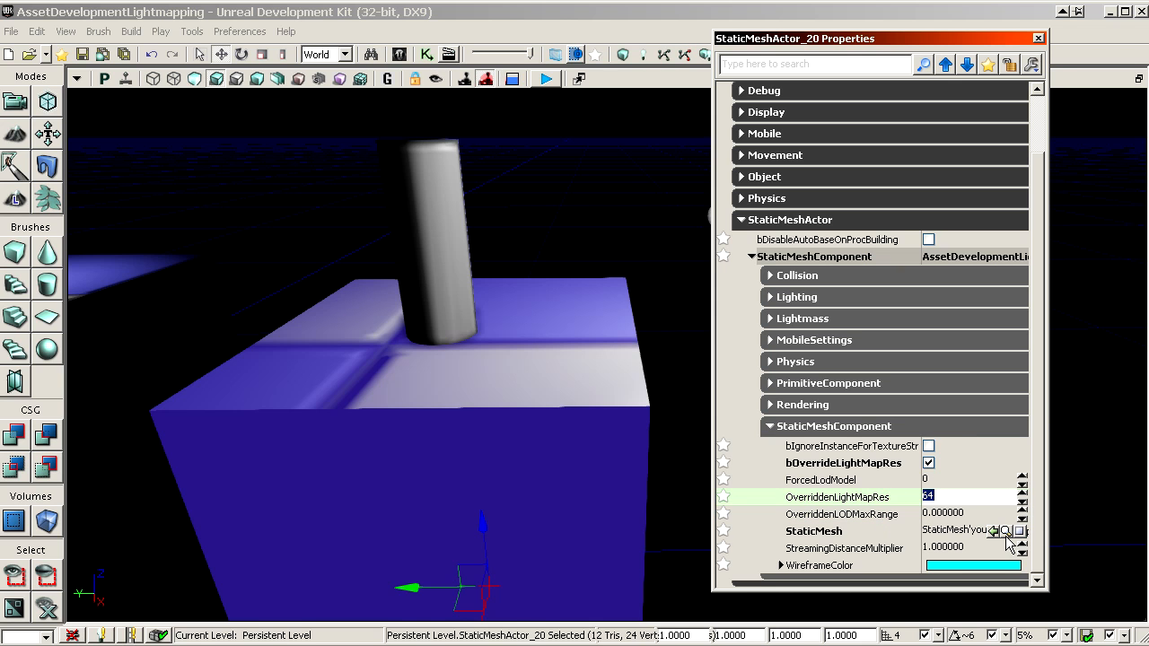
click(589, 248)
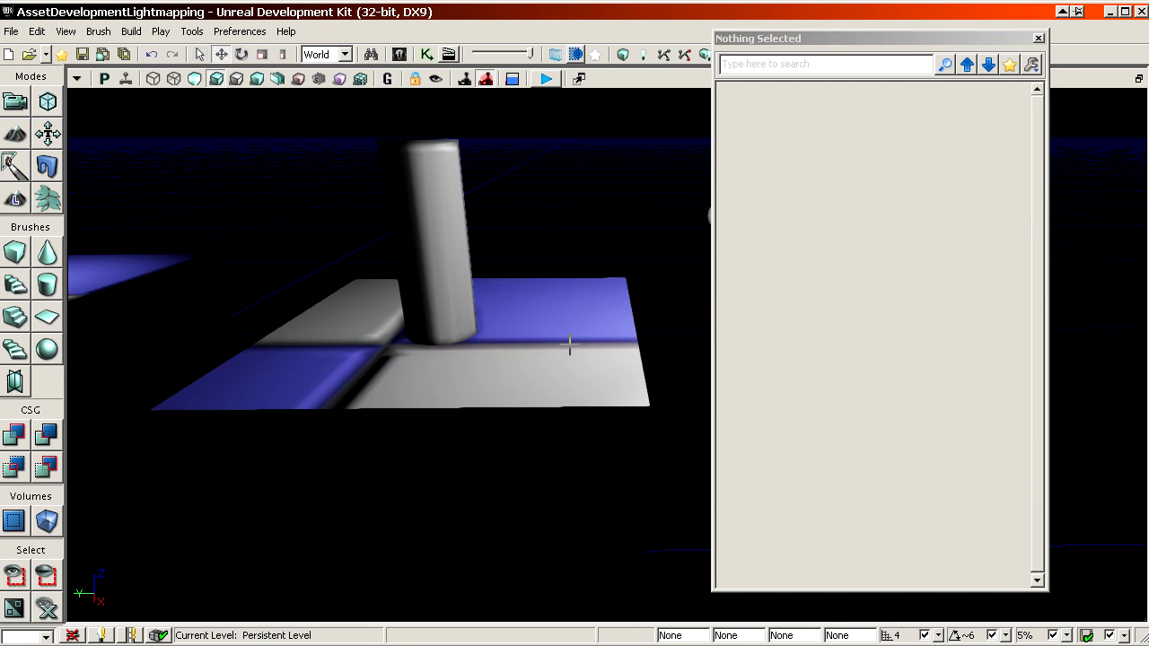
- Reselect the LightmapTest box, review its OverriddenLightMapRes setting, and close the properties window
click(569, 345)
click(892, 529)
scroll(892, 529, down, 1)
click(865, 484)
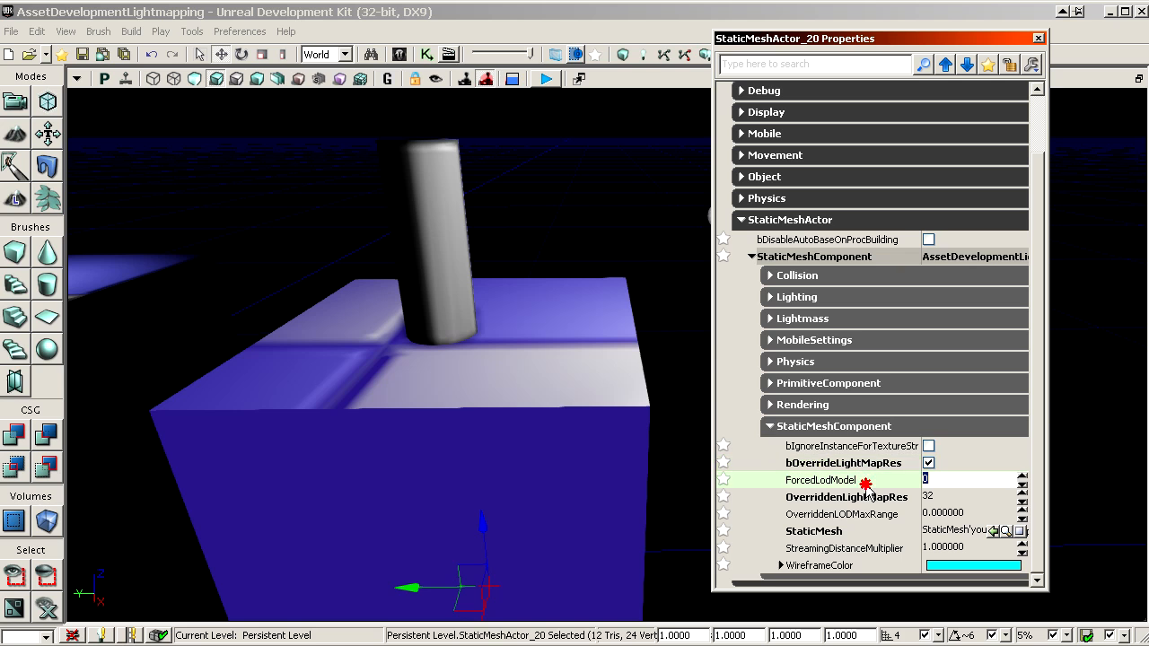
click(867, 497)
click(593, 550)
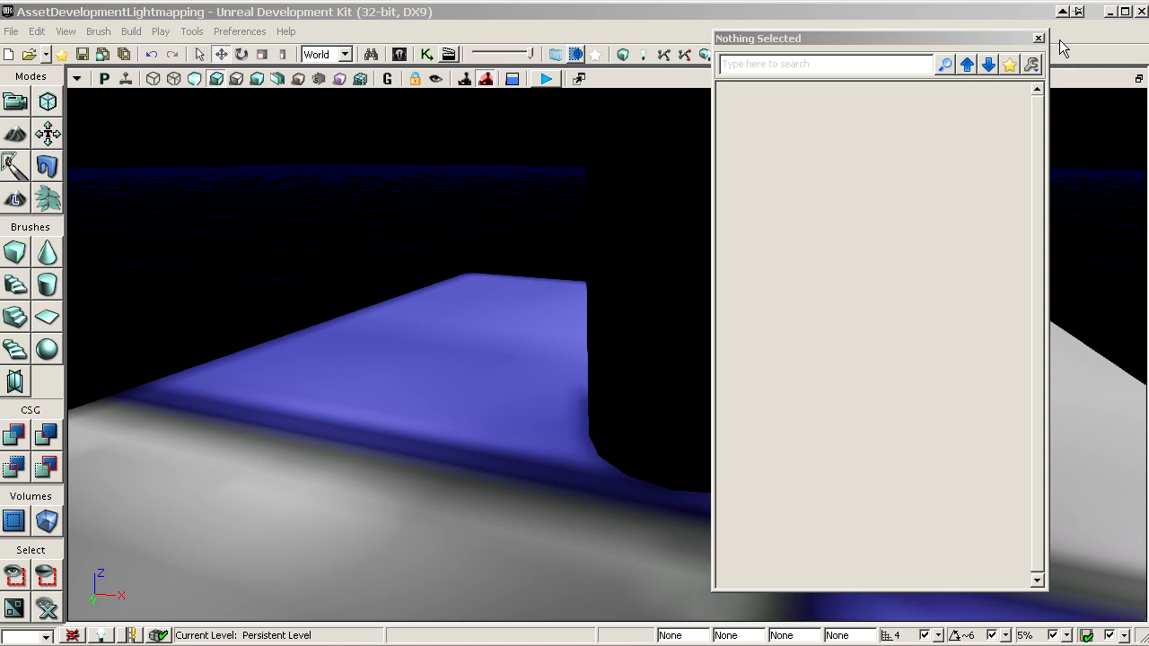
click(1039, 37)
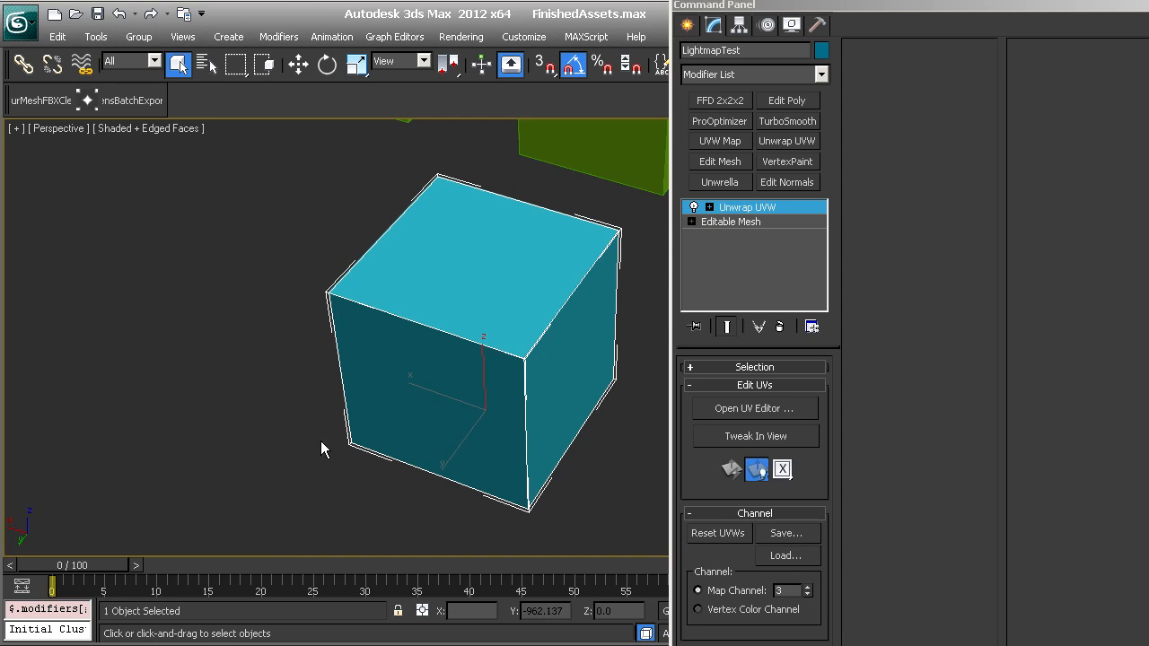
alt+middle_drag(320, 449, 282, 390)
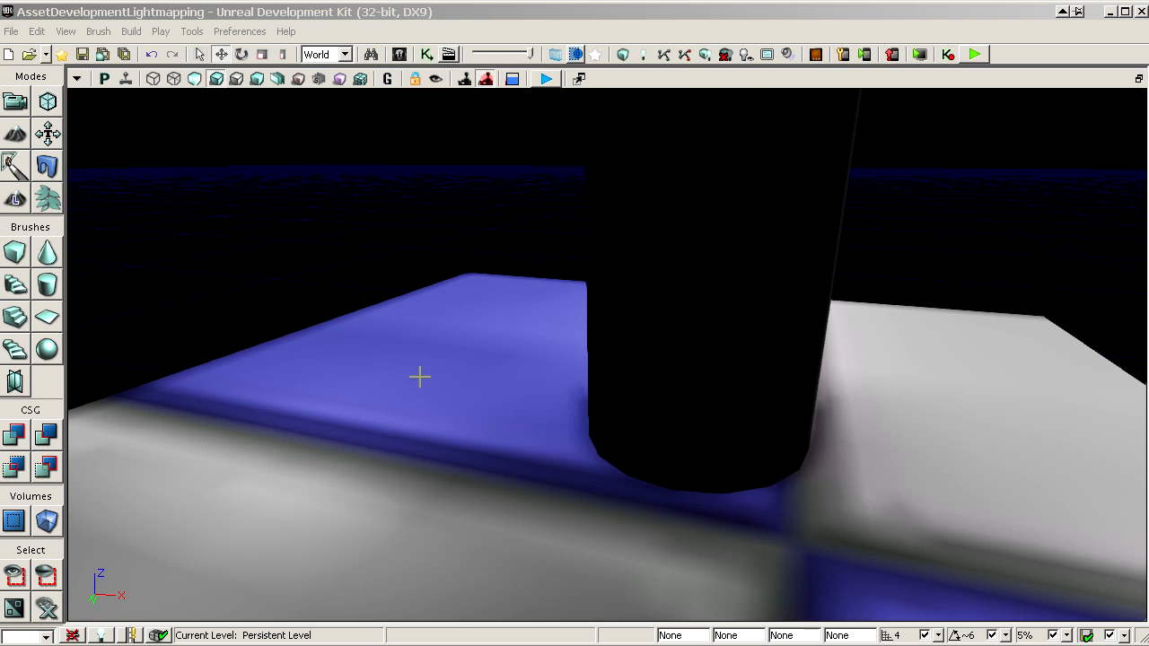
- Examine the shading and seams on the wall of four adjoining checkered boxes, up close and from a distance
scroll(515, 154, down, 5)
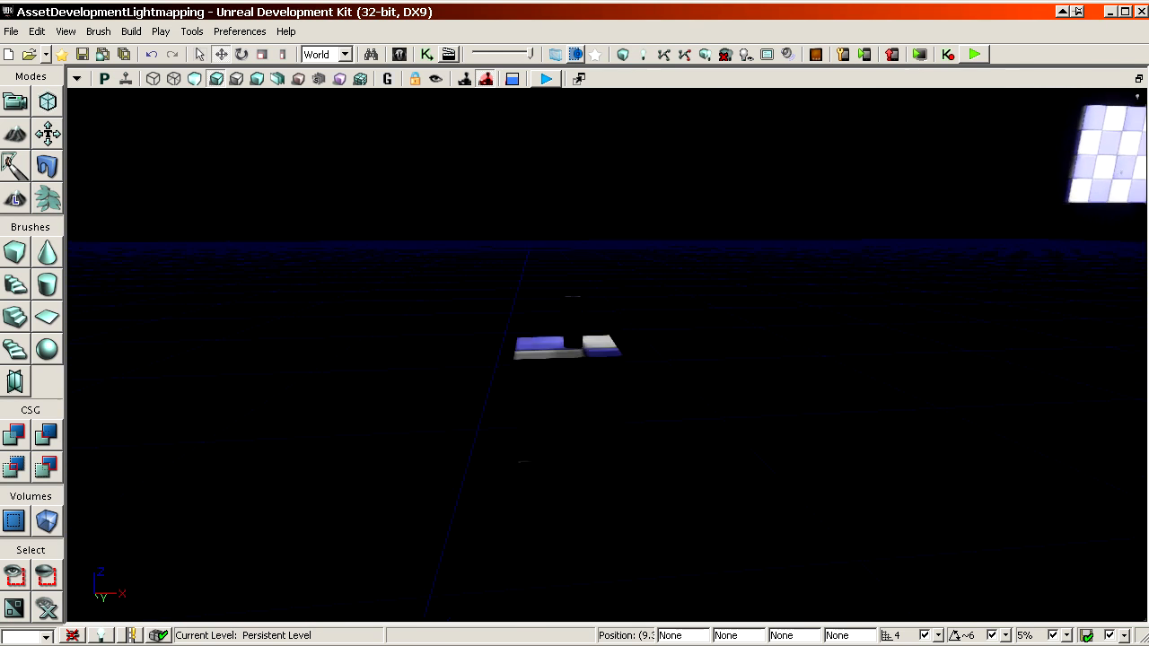
drag(574, 359, 682, 395)
right_drag(683, 395, 755, 342)
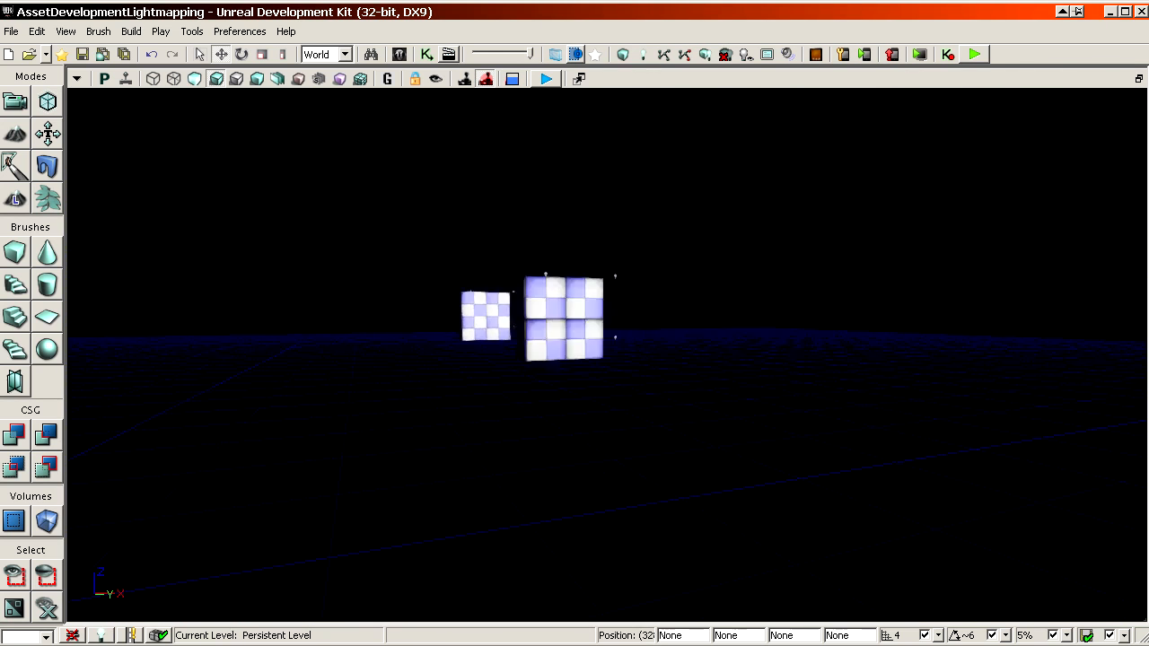
drag(754, 341, 754, 233)
drag(403, 259, 403, 214)
right_drag(403, 215, 377, 197)
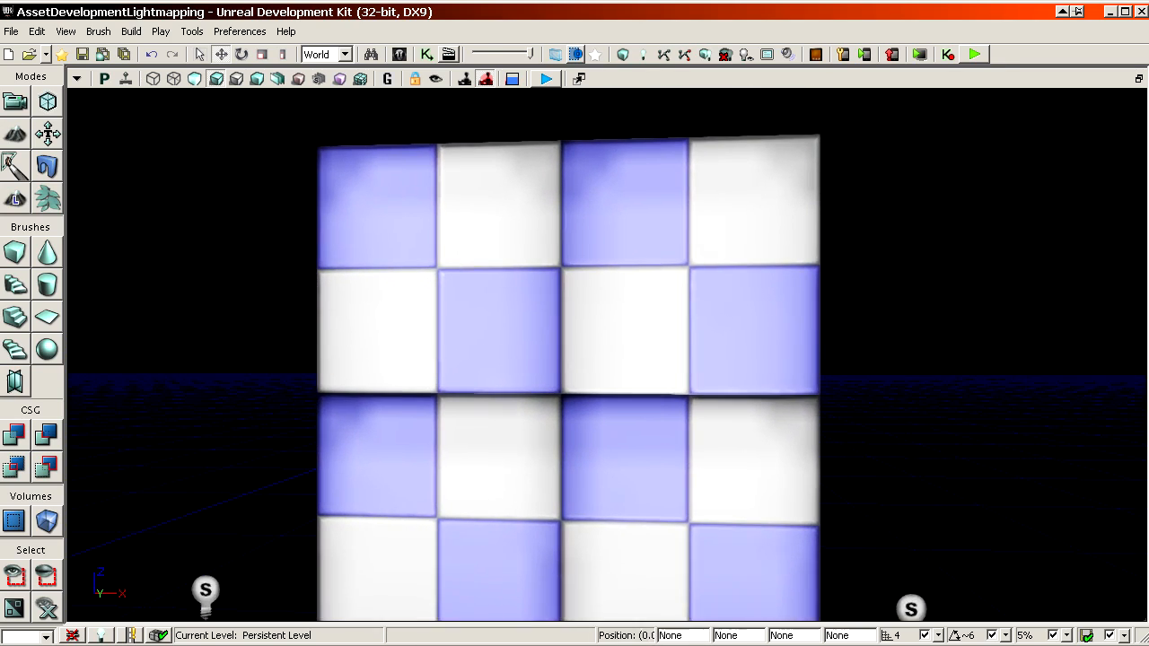
drag(376, 196, 312, 229)
click(410, 227)
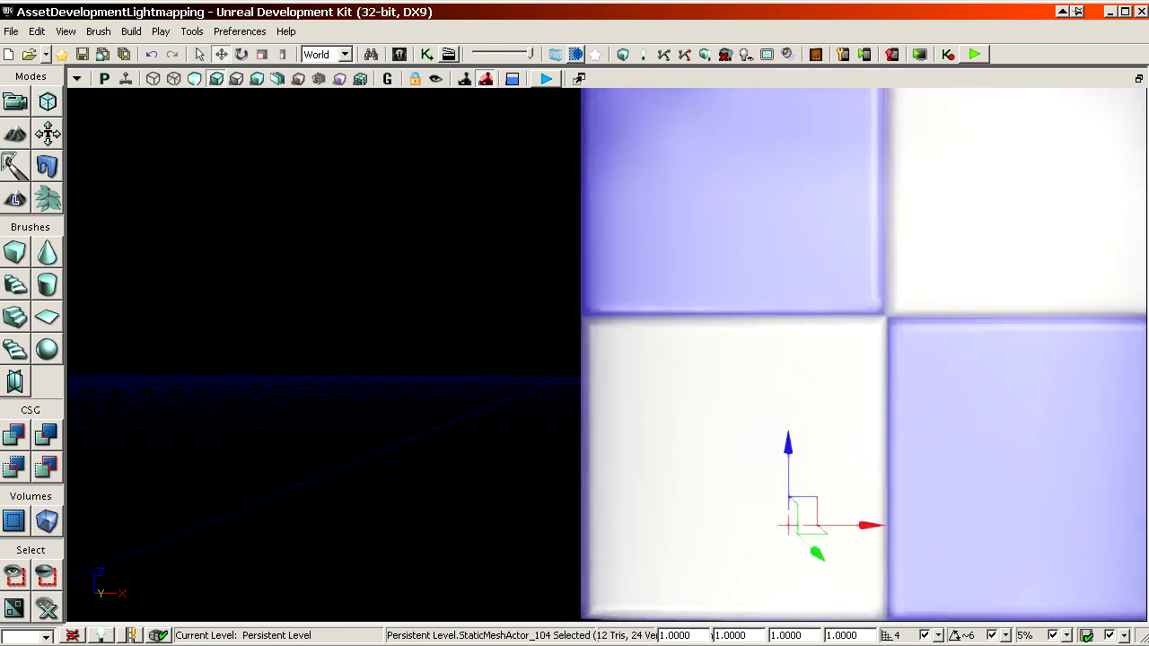
right_drag(312, 229, 331, 265)
drag(330, 265, 331, 319)
drag(280, 277, 280, 349)
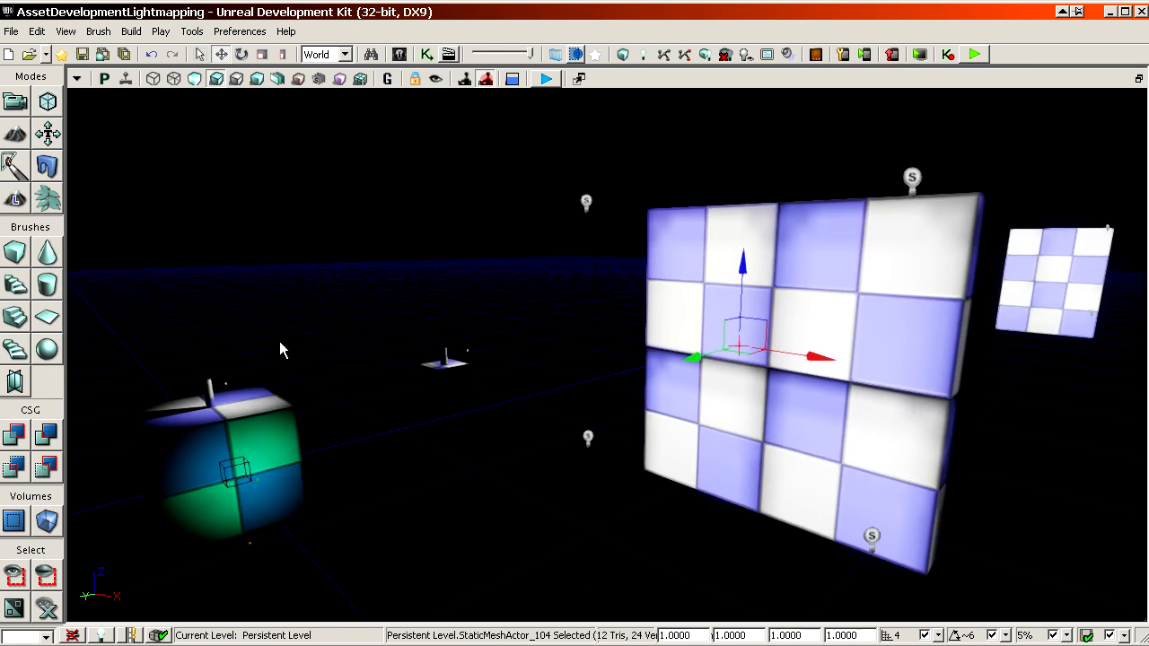
- Select the wall's boxes one after another to examine which separate meshes it consists of
drag(287, 420, 359, 382)
right_drag(359, 382, 467, 332)
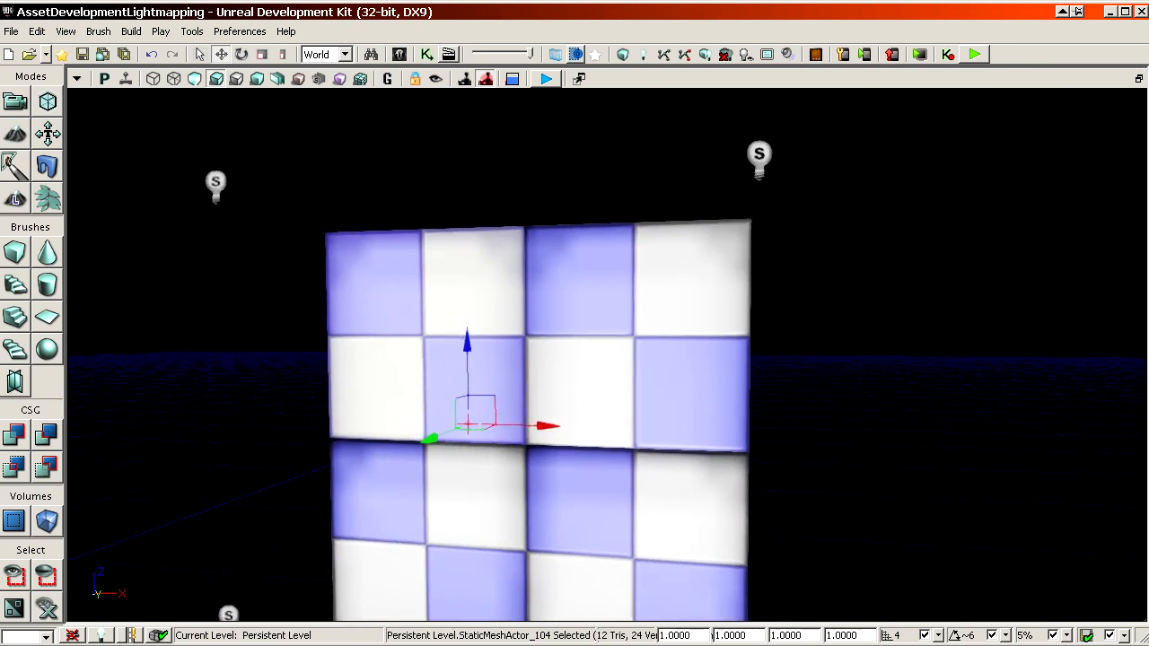
middle_drag(467, 332, 448, 472)
click(498, 468)
click(657, 469)
click(664, 345)
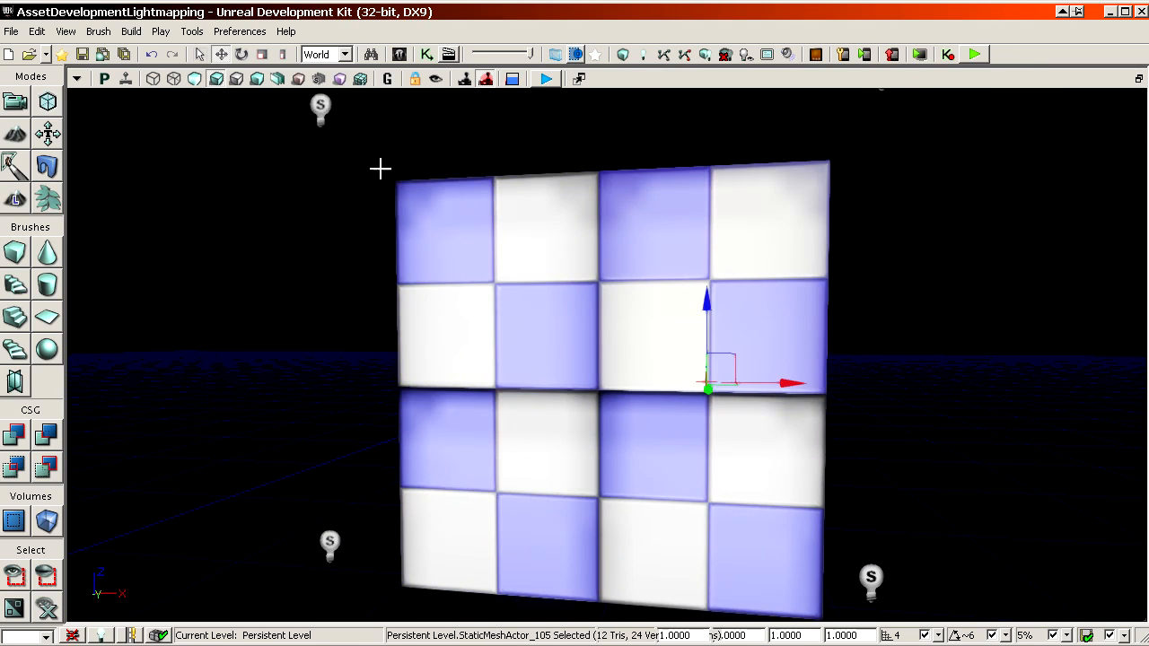
- Examine the box wall's construction in wireframe, and return to Lit view to inspect it from above
click(152, 78)
drag(269, 224, 225, 296)
middle_drag(442, 326, 532, 335)
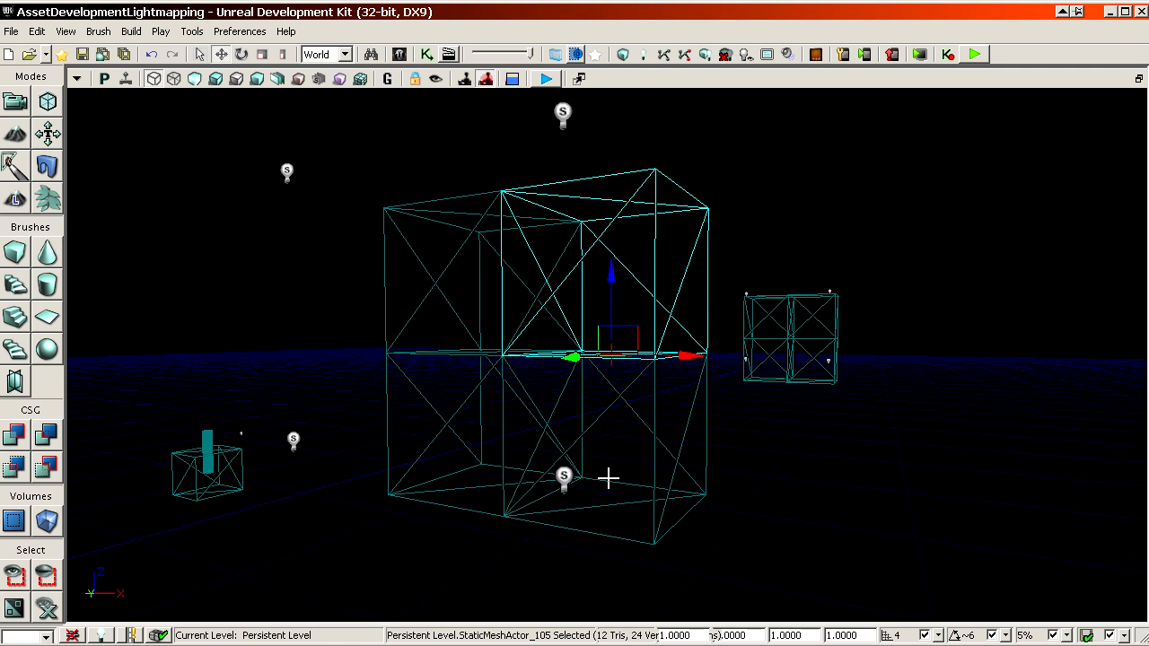
click(217, 79)
drag(296, 269, 297, 144)
drag(574, 359, 575, 297)
right_drag(575, 296, 575, 422)
middle_drag(575, 422, 575, 296)
- Examine the joints between the adjoining boxes in Unlit view, up close and from the front
click(195, 79)
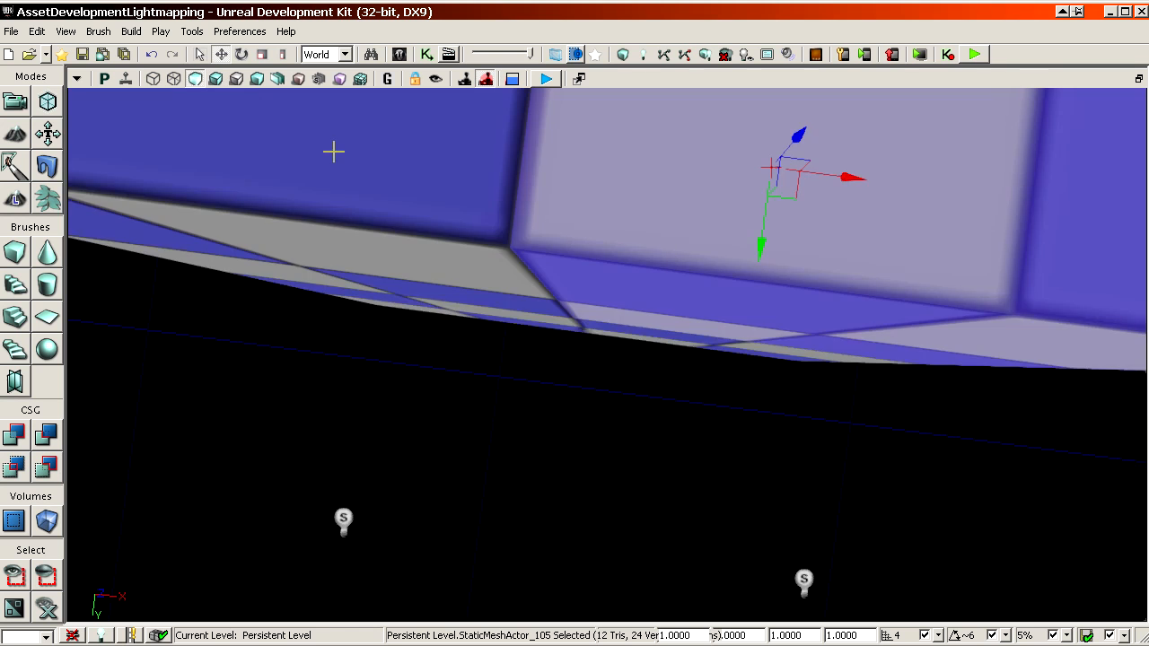
drag(333, 151, 333, 117)
drag(575, 359, 575, 332)
middle_drag(575, 332, 584, 359)
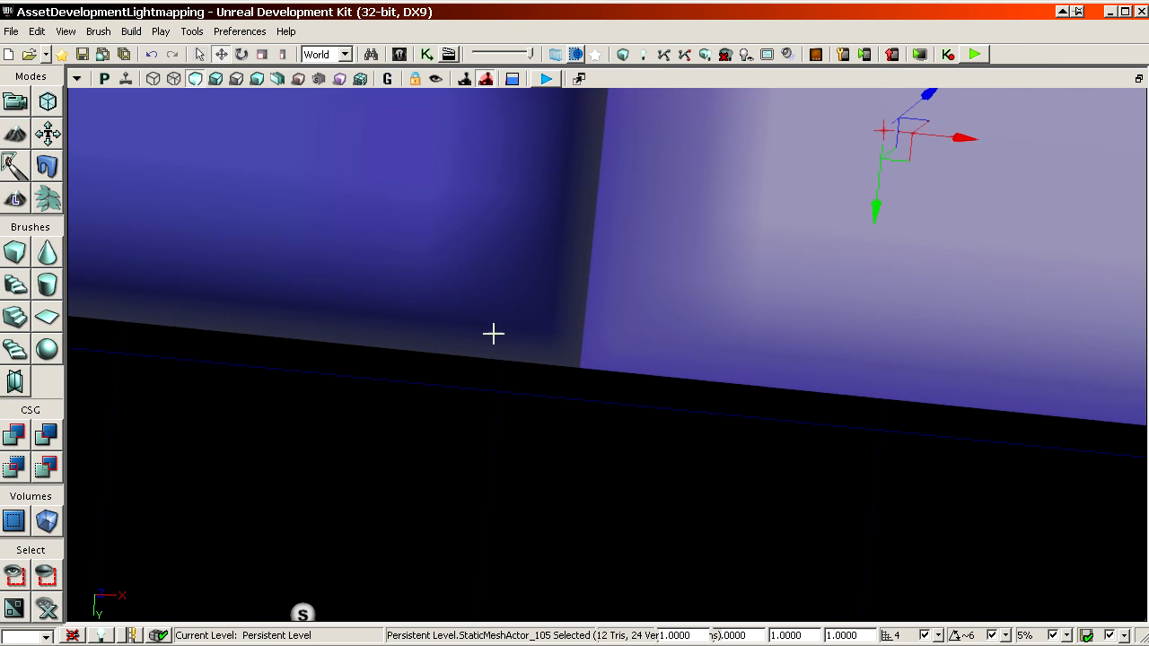
drag(493, 334, 493, 404)
right_drag(493, 404, 493, 325)
drag(493, 325, 493, 413)
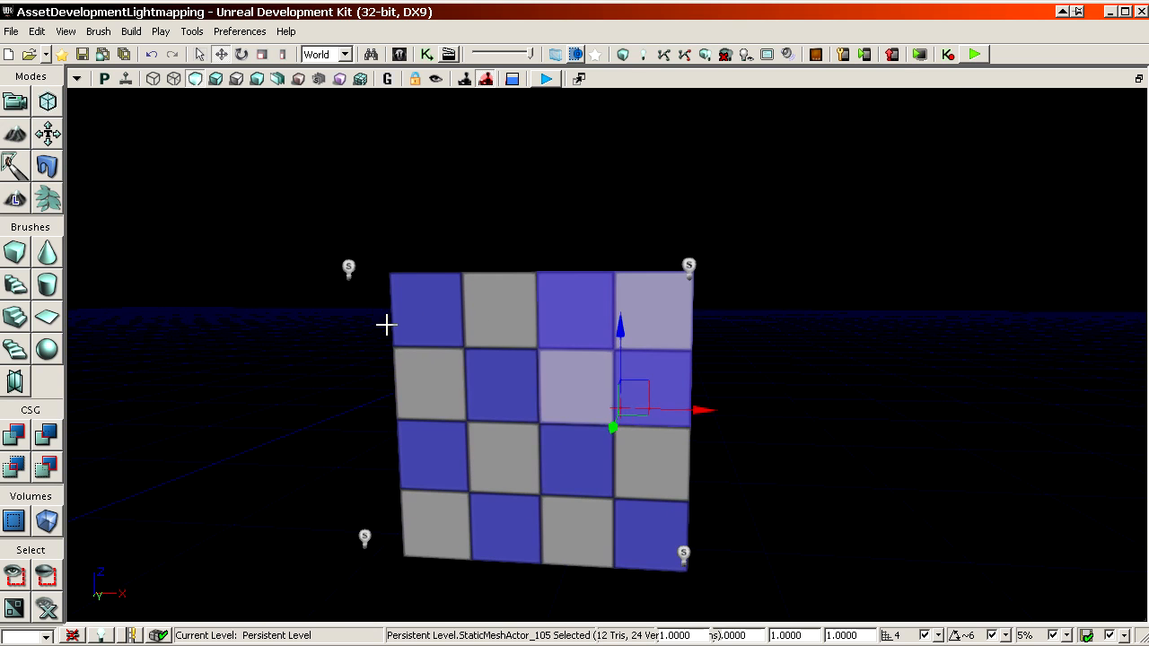
- Select a point light beside the box wall, return to Lit view, deselect it and inspect the wall's front shading
click(348, 268)
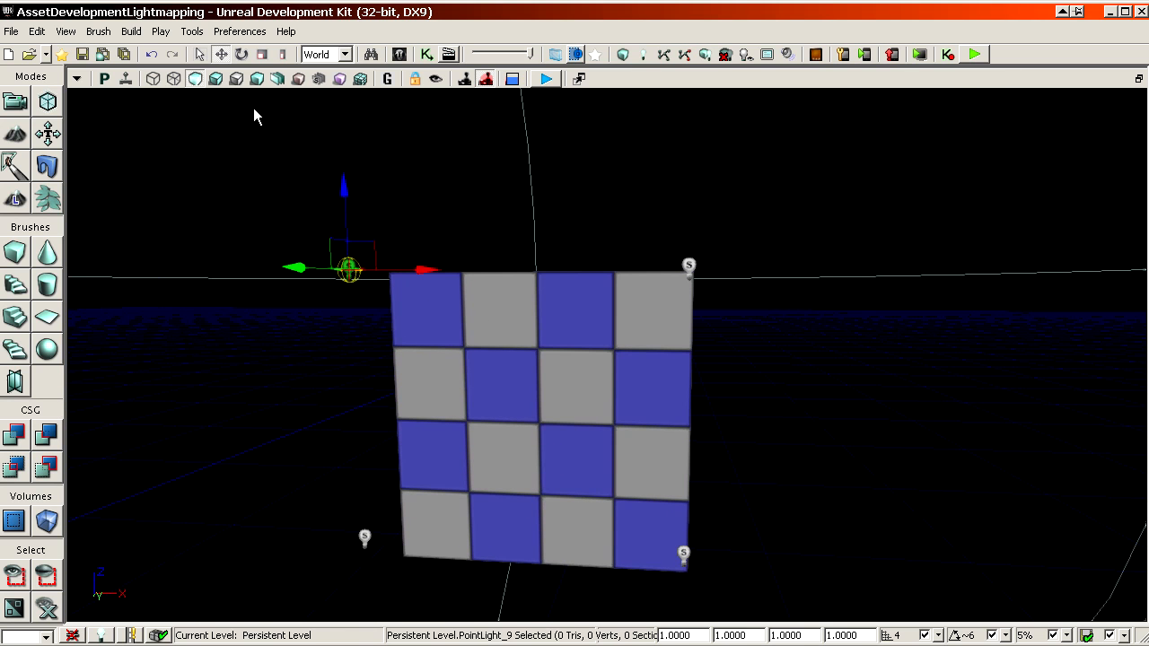
click(215, 79)
click(227, 260)
right_drag(212, 342, 212, 305)
drag(212, 306, 212, 225)
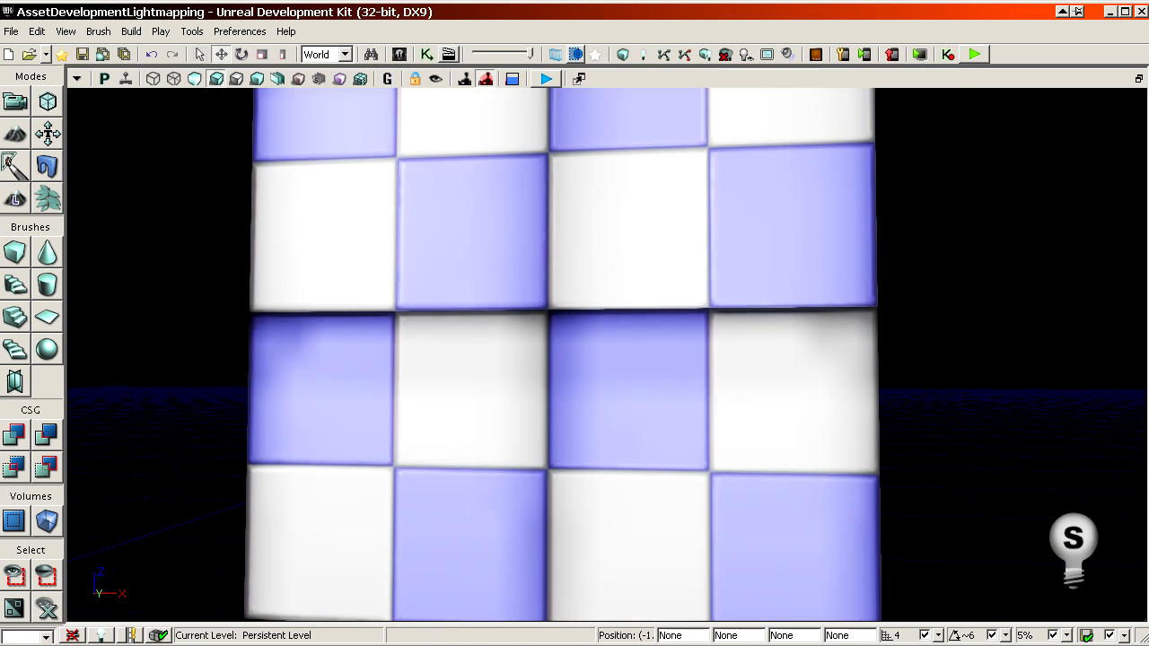
- Switch to Lighting Only view and examine the shadow seams where the wall's four boxes meet, up close and from farther back
click(256, 79)
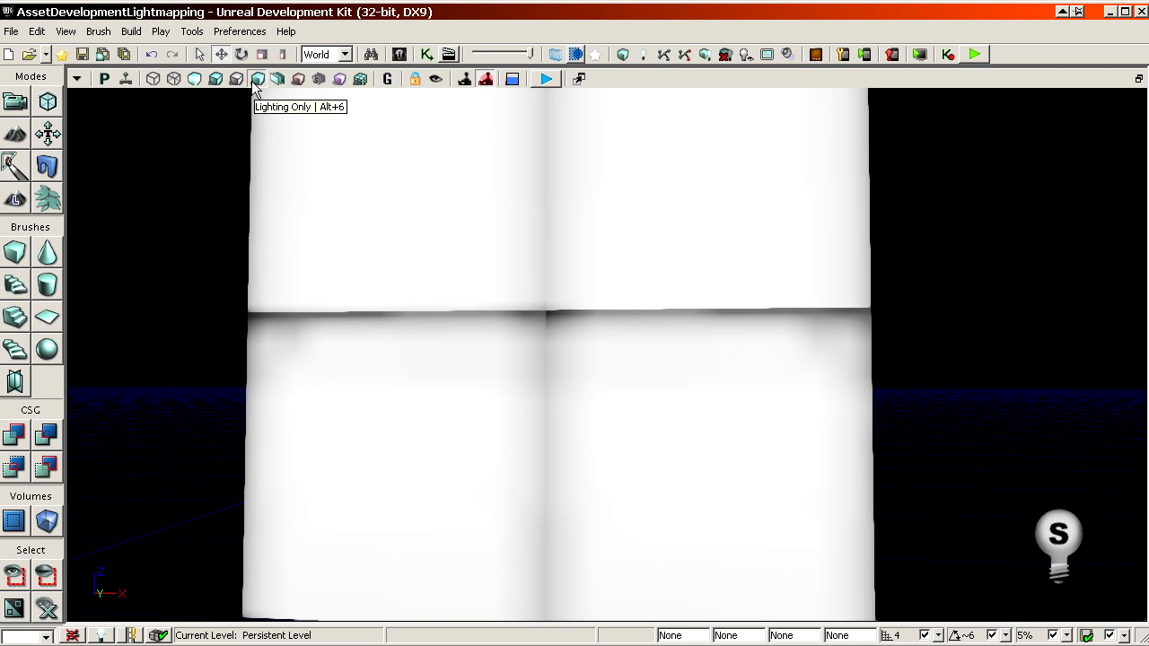
mouse_move(490, 345)
mouse_down()
mouse_move(494, 422)
mouse_move(489, 345)
mouse_up()
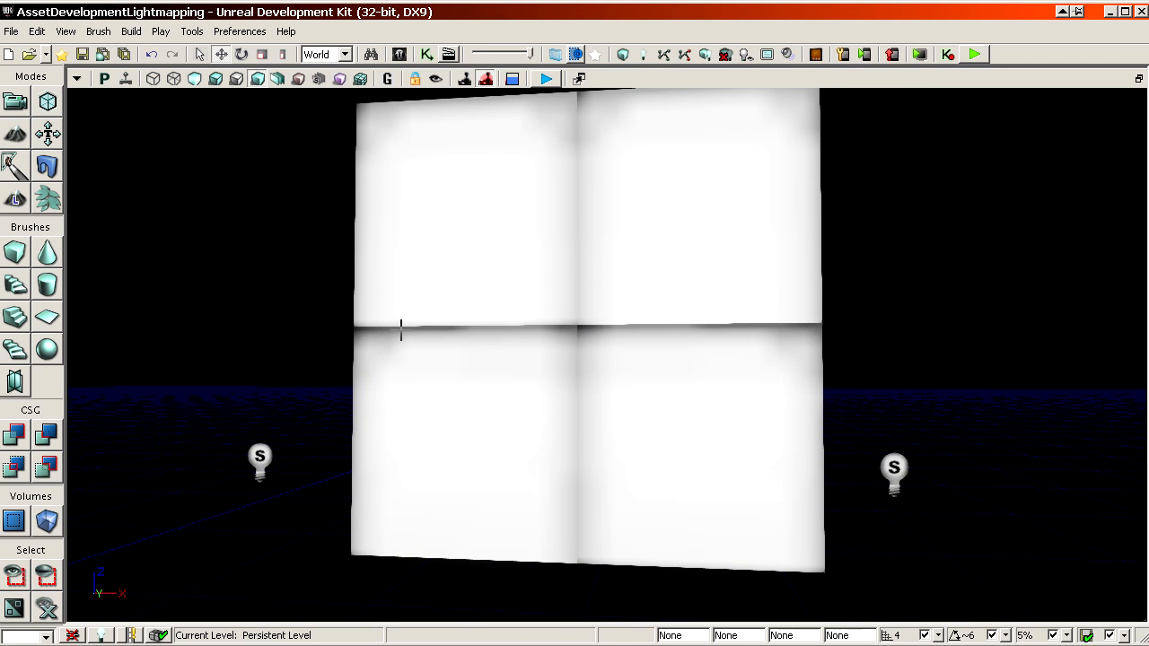
drag(589, 112, 595, 154)
drag(589, 514, 600, 440)
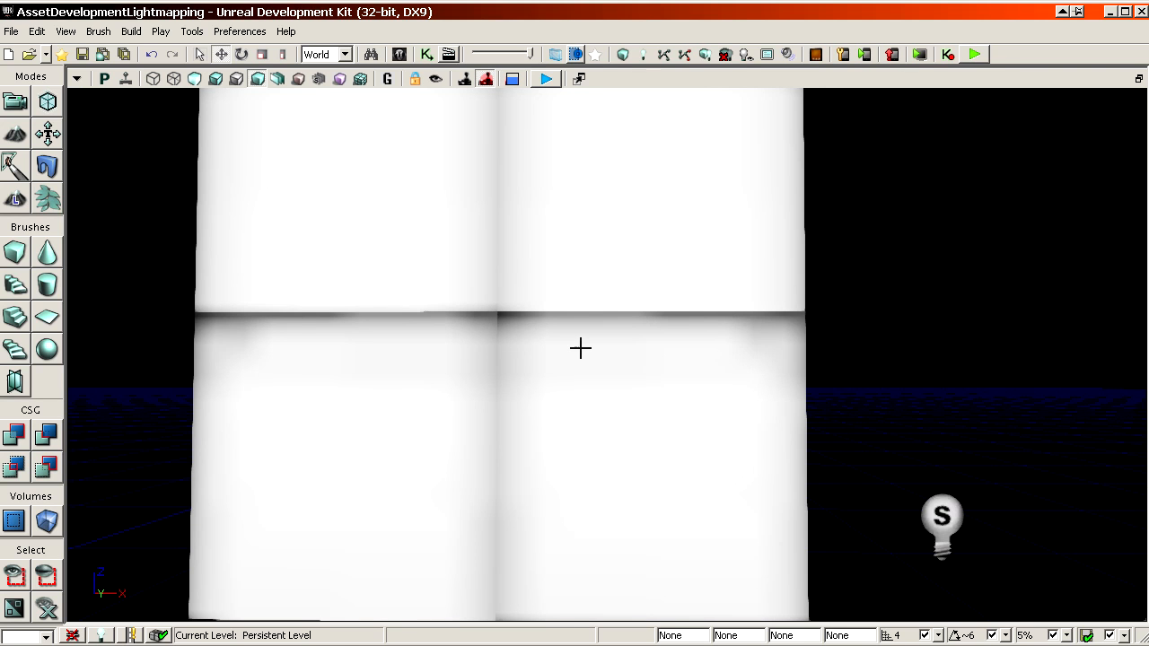
drag(594, 350, 615, 315)
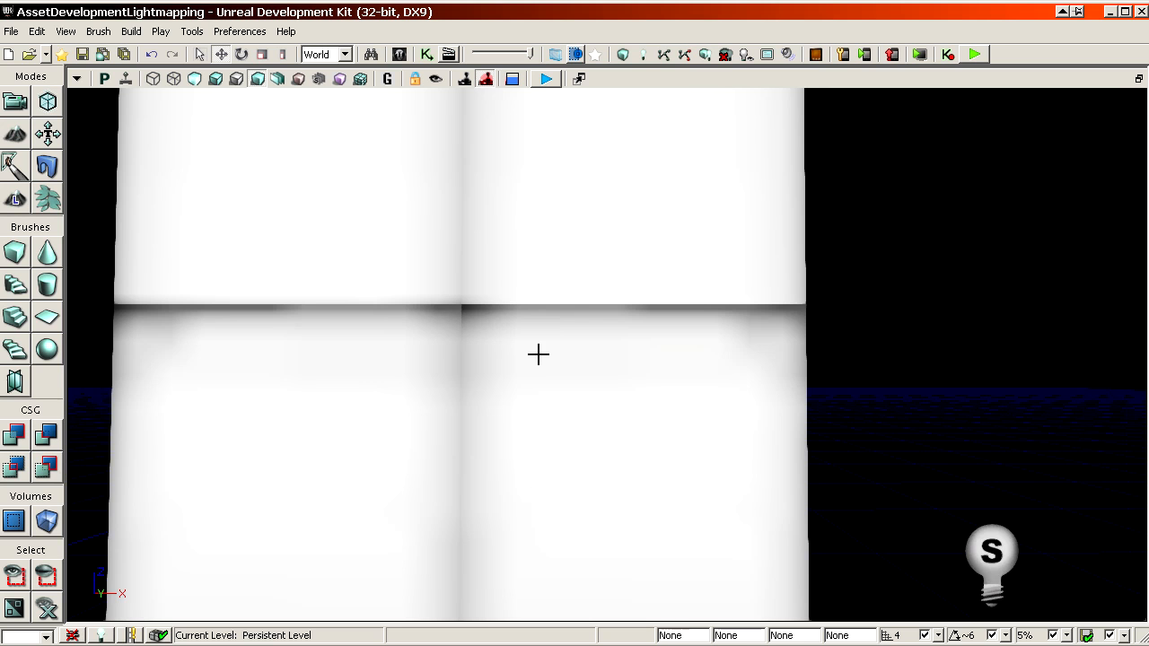
drag(540, 364, 551, 310)
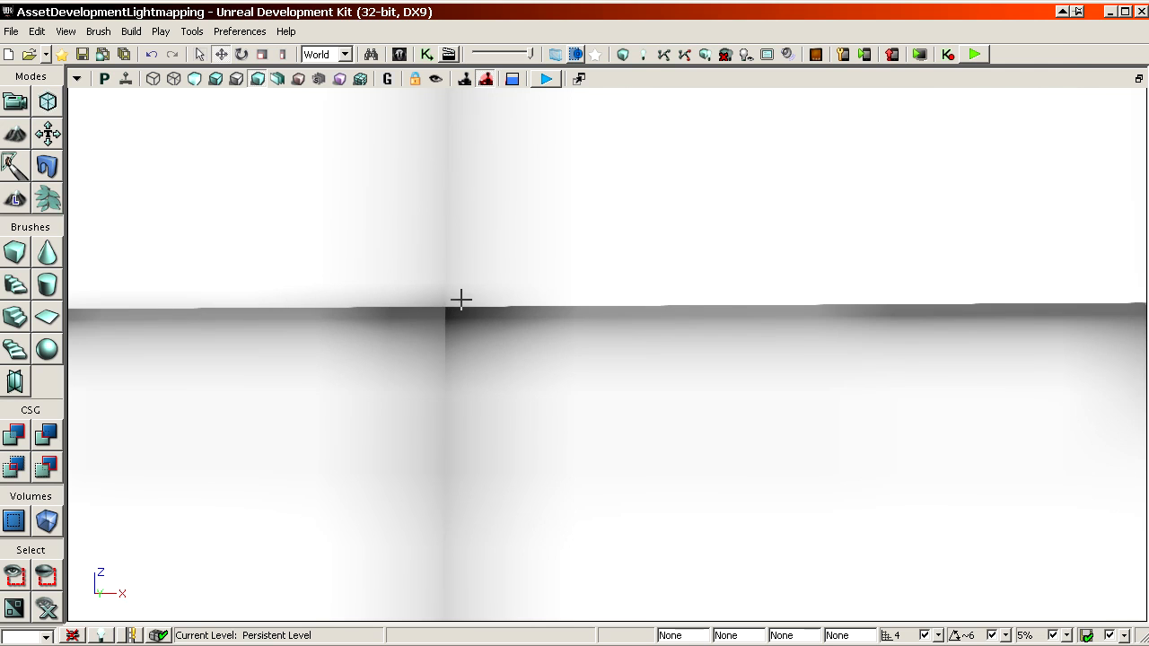
drag(462, 300, 410, 345)
middle_drag(505, 271, 506, 244)
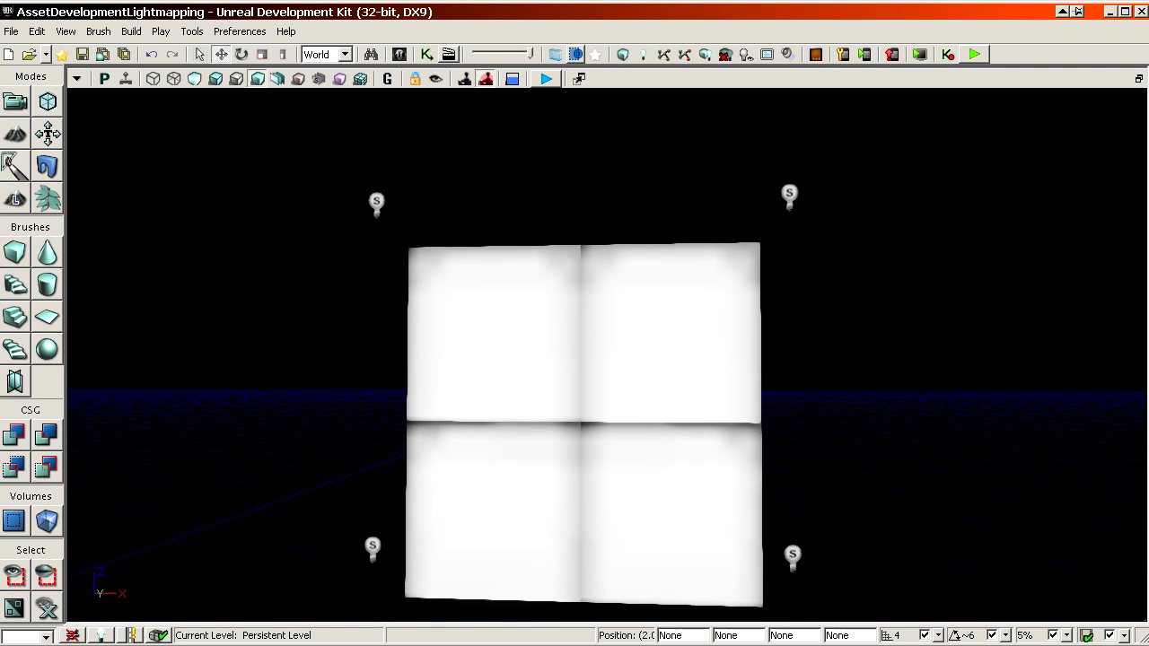
right_drag(506, 245, 506, 289)
middle_drag(505, 244, 506, 271)
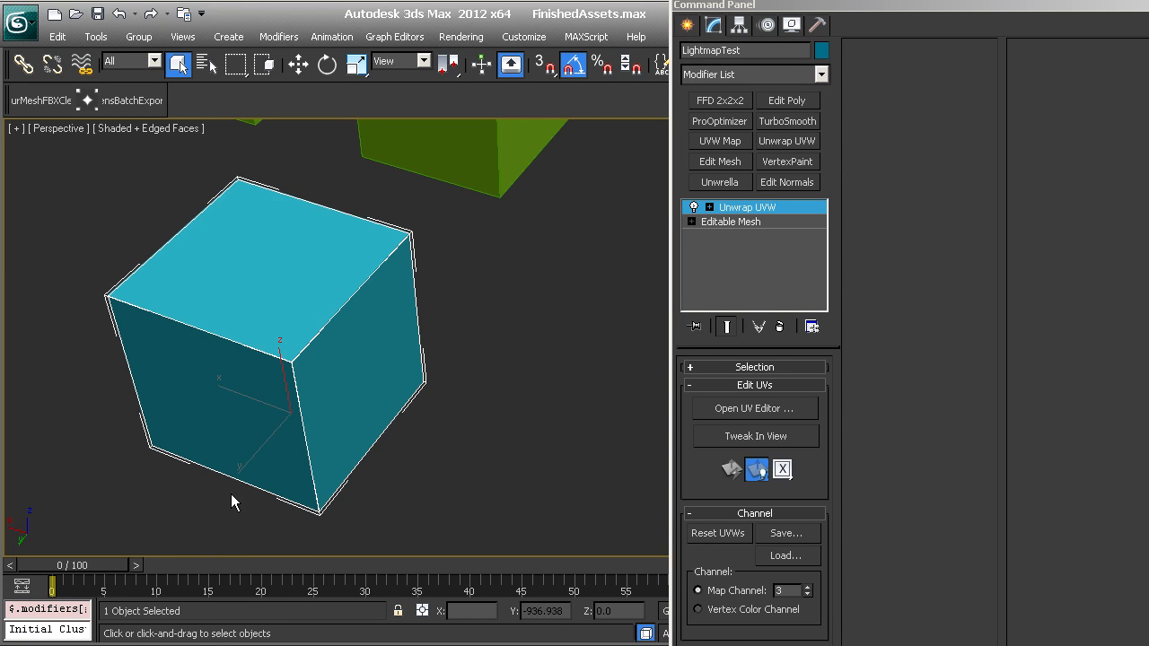
- Switch to 3ds Max, add an Unwrap UVW modifier to the LightMapUnwrapExample green box and open its UV editor
scroll(407, 405, down, 5)
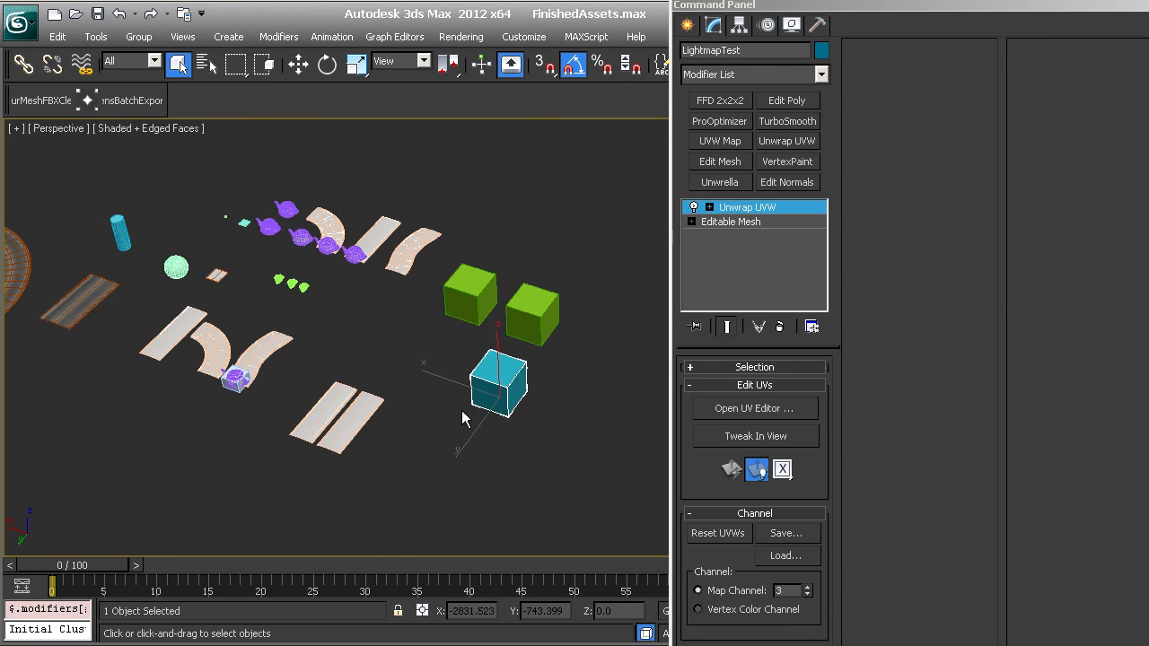
scroll(405, 328, up, 4)
scroll(487, 308, up, 4)
click(464, 359)
alt+middle_drag(464, 359, 507, 422)
click(788, 141)
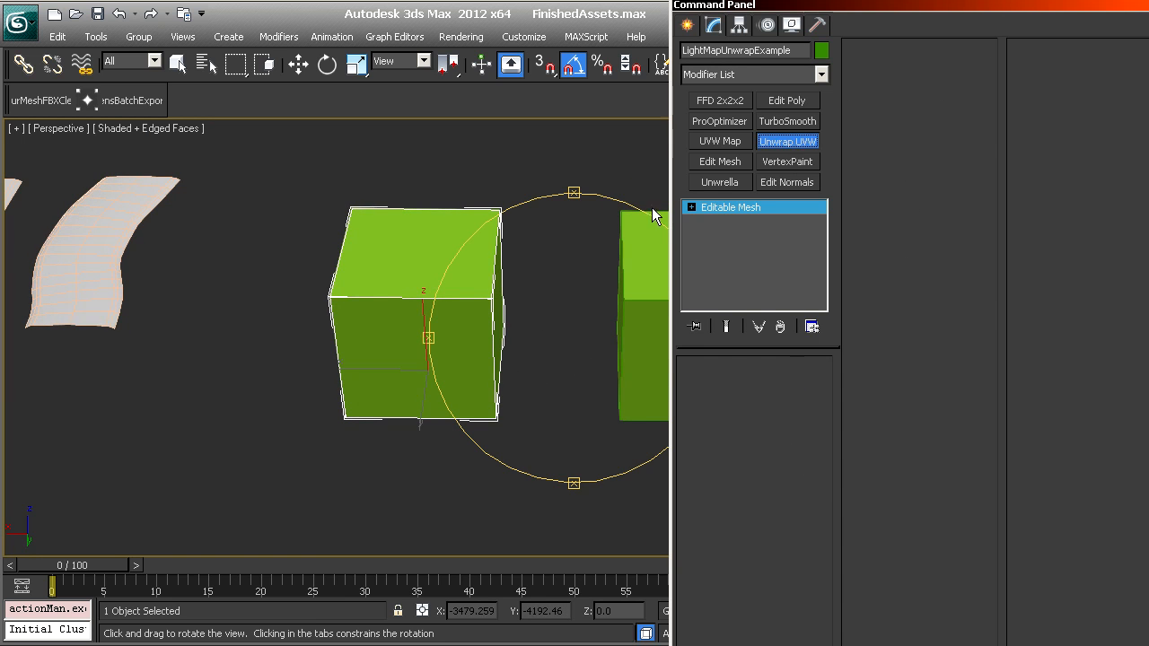
click(789, 415)
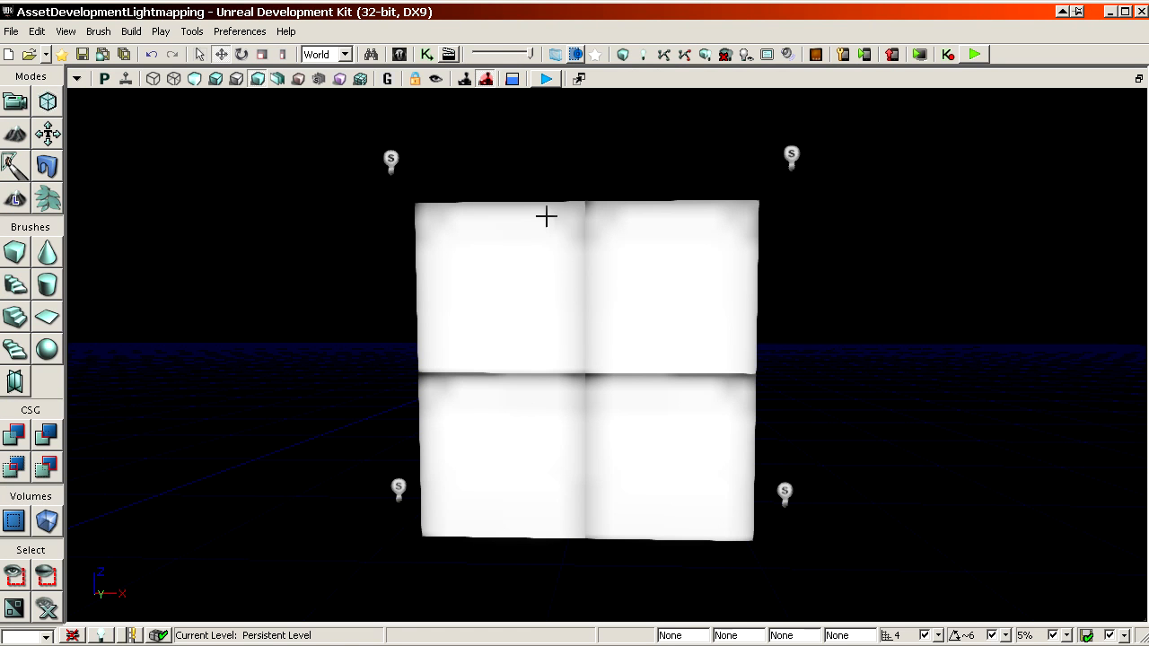
- Compare the wall's baked shading with the box's UV layout, inspecting the upper shell's corner and the six shells as a whole
scroll(546, 216, up, 4)
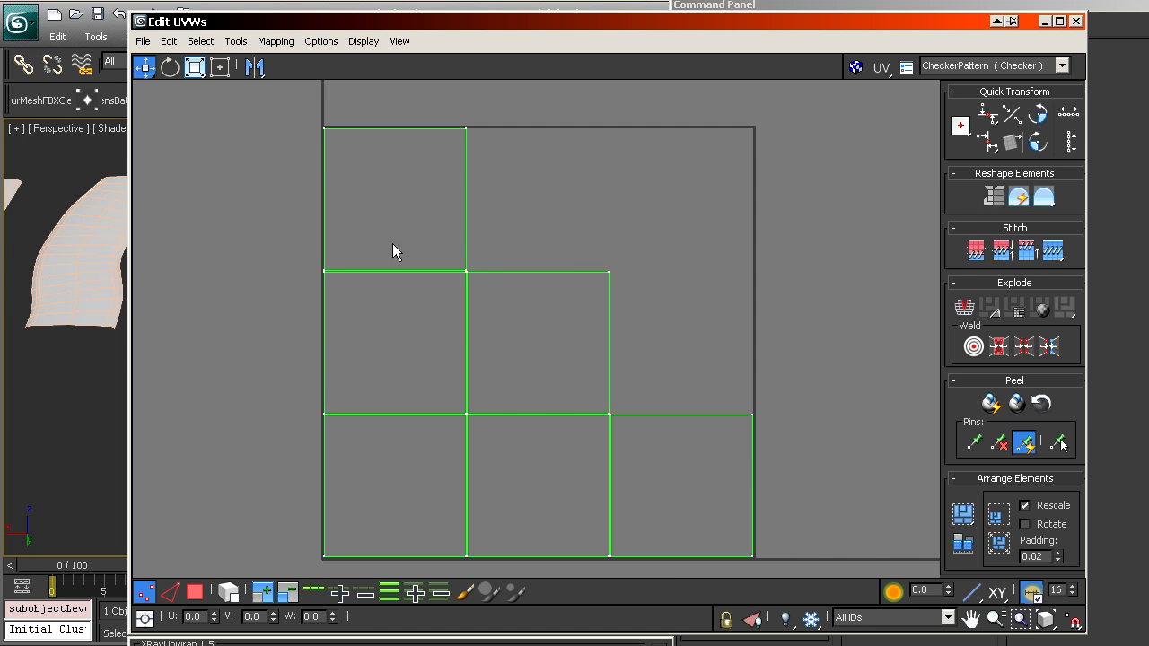
scroll(440, 297, up, 5)
middle_drag(410, 180, 407, 503)
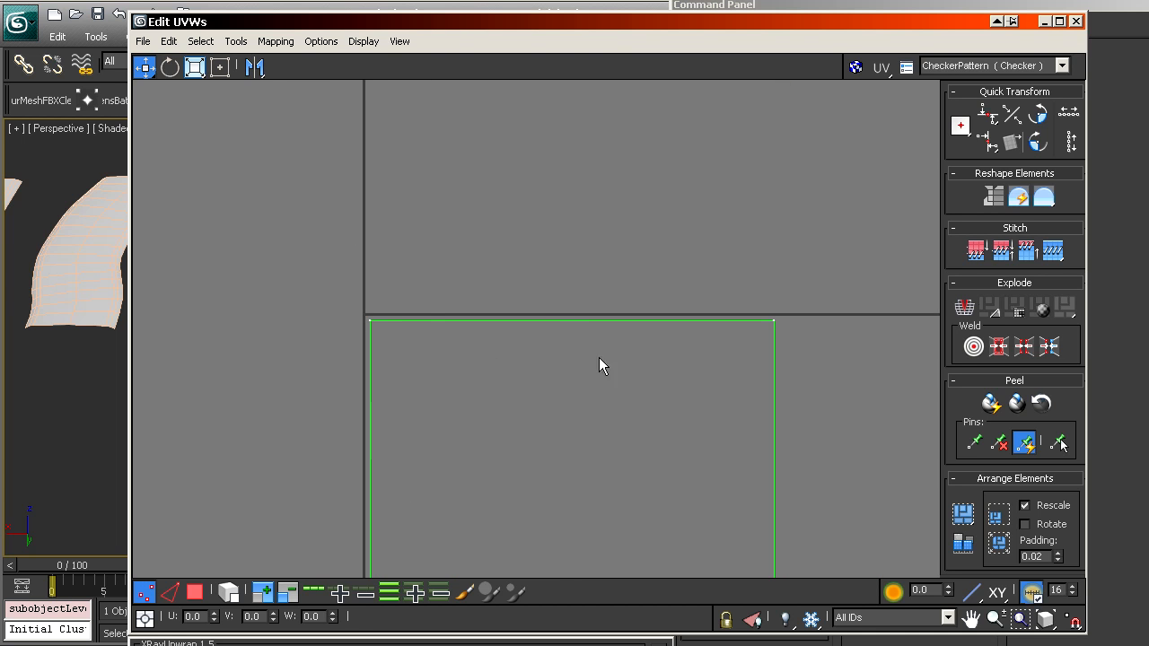
middle_drag(599, 357, 375, 44)
scroll(651, 421, down, 5)
middle_drag(697, 446, 618, 329)
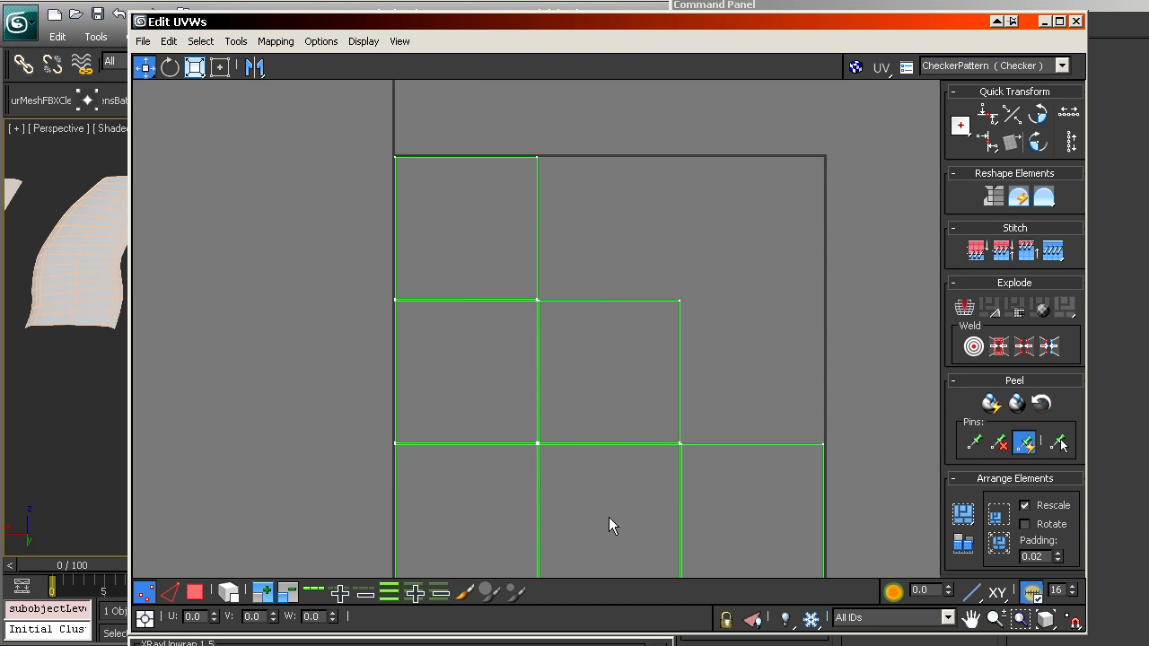
middle_drag(574, 521, 546, 456)
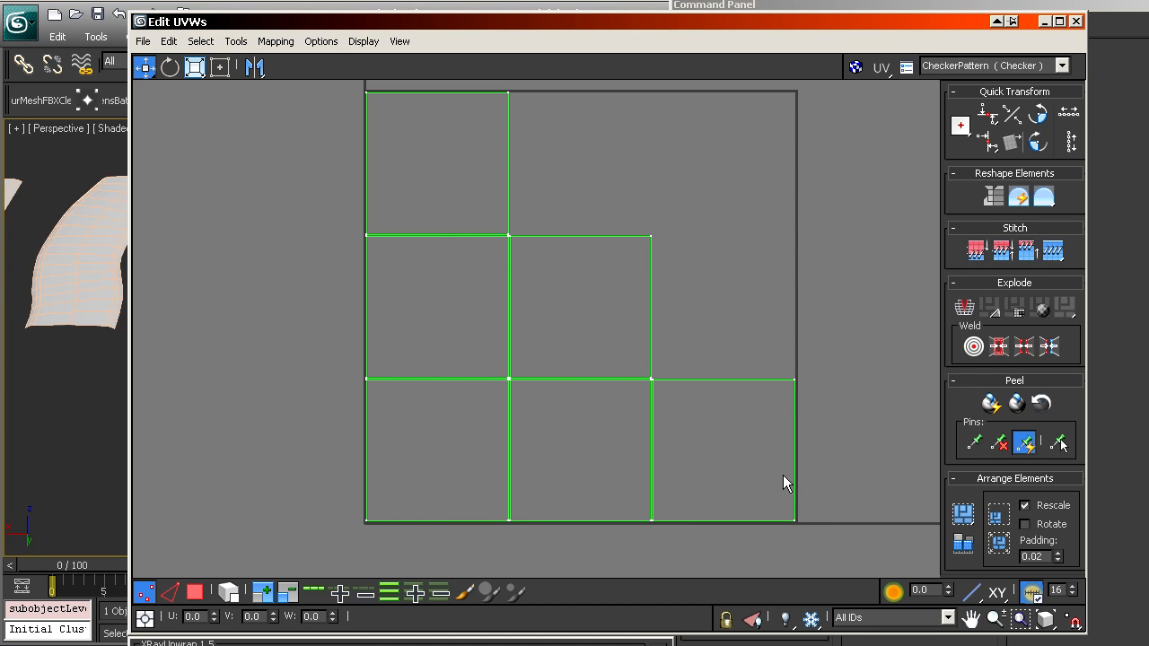
- Examine the narrow gaps between neighbouring UV shells and between the uppermost shell and the UV space border
middle_drag(625, 180, 614, 214)
scroll(519, 264, up, 3)
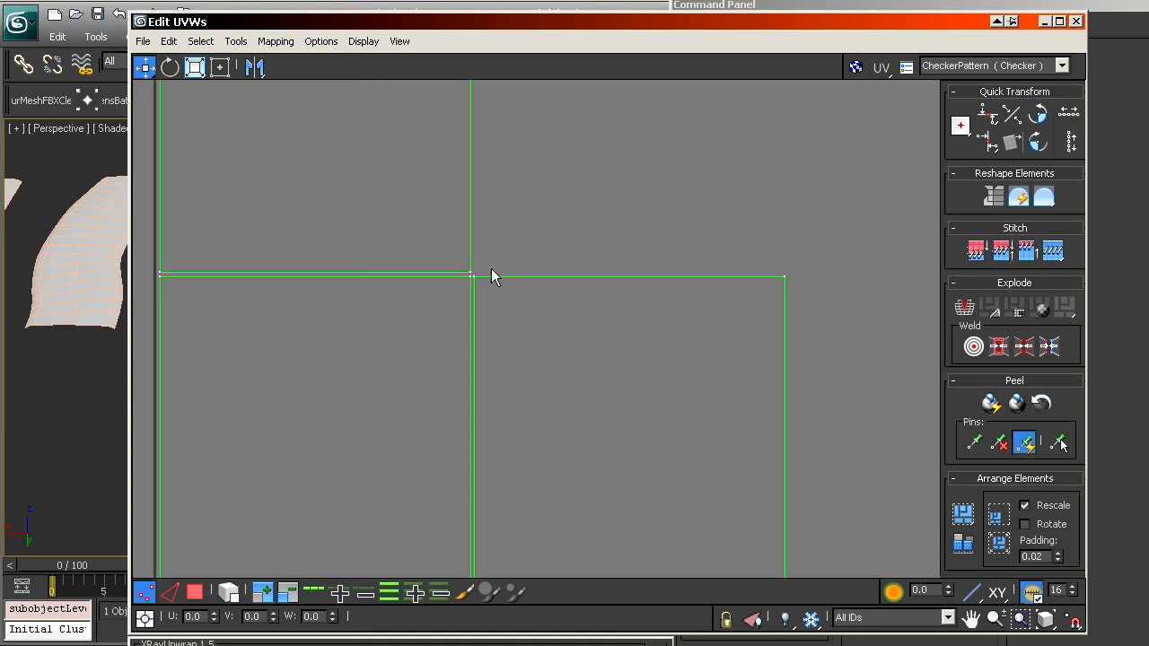
scroll(395, 221, down, 3)
middle_drag(395, 220, 438, 351)
scroll(467, 269, up, 2)
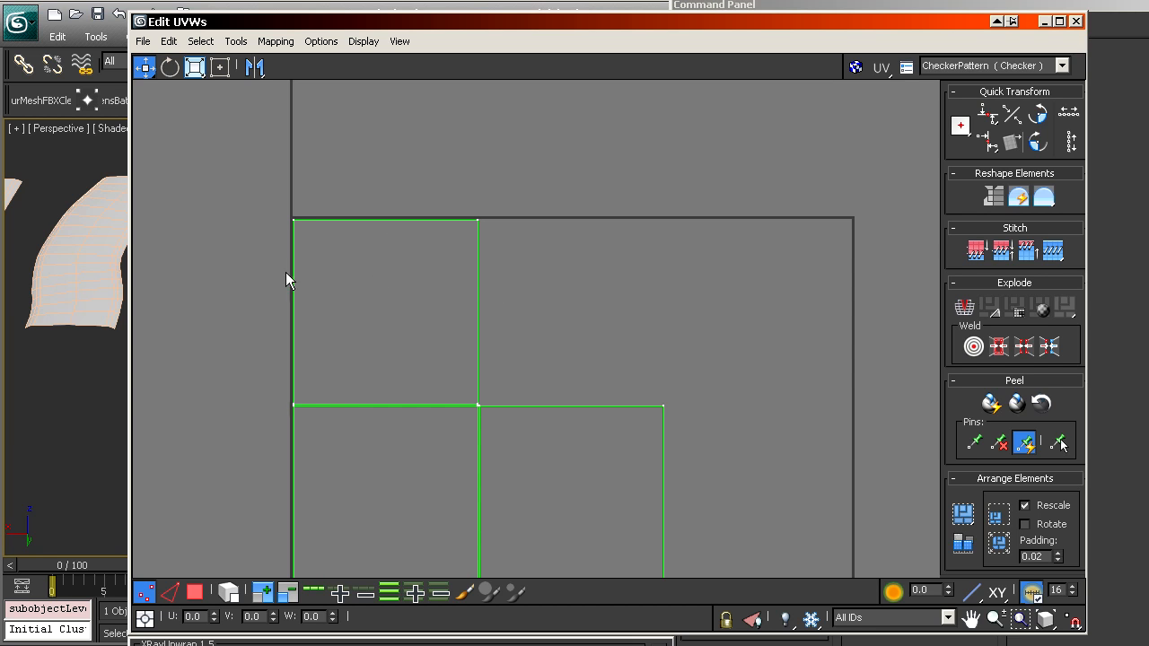
middle_drag(583, 323, 575, 326)
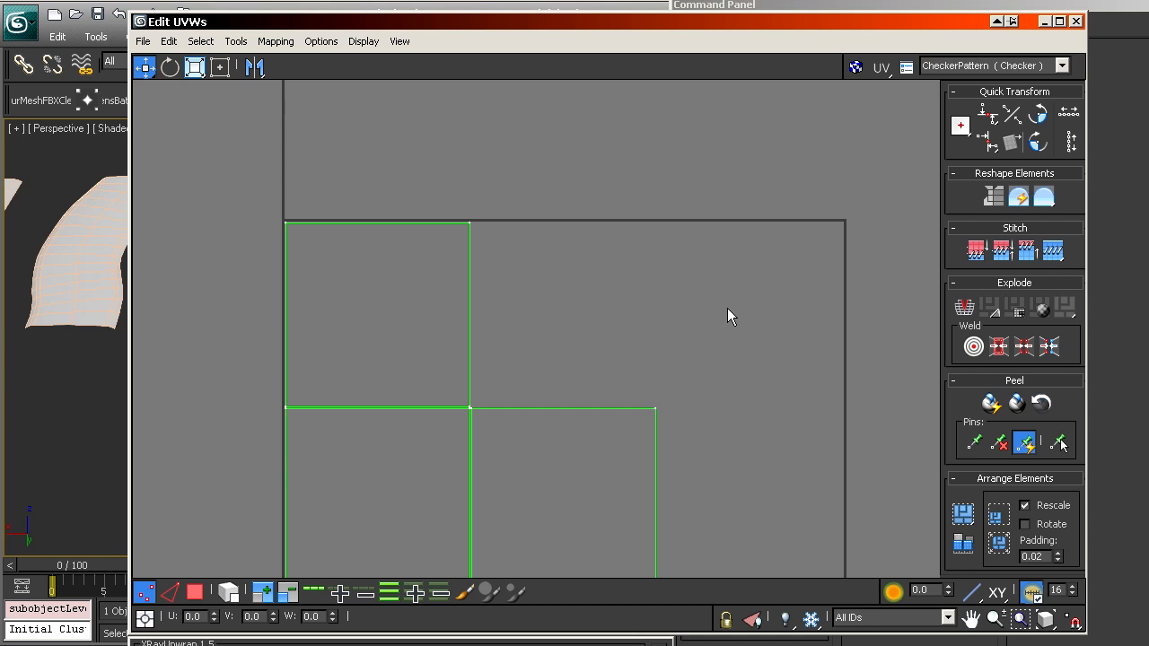
scroll(682, 296, up, 2)
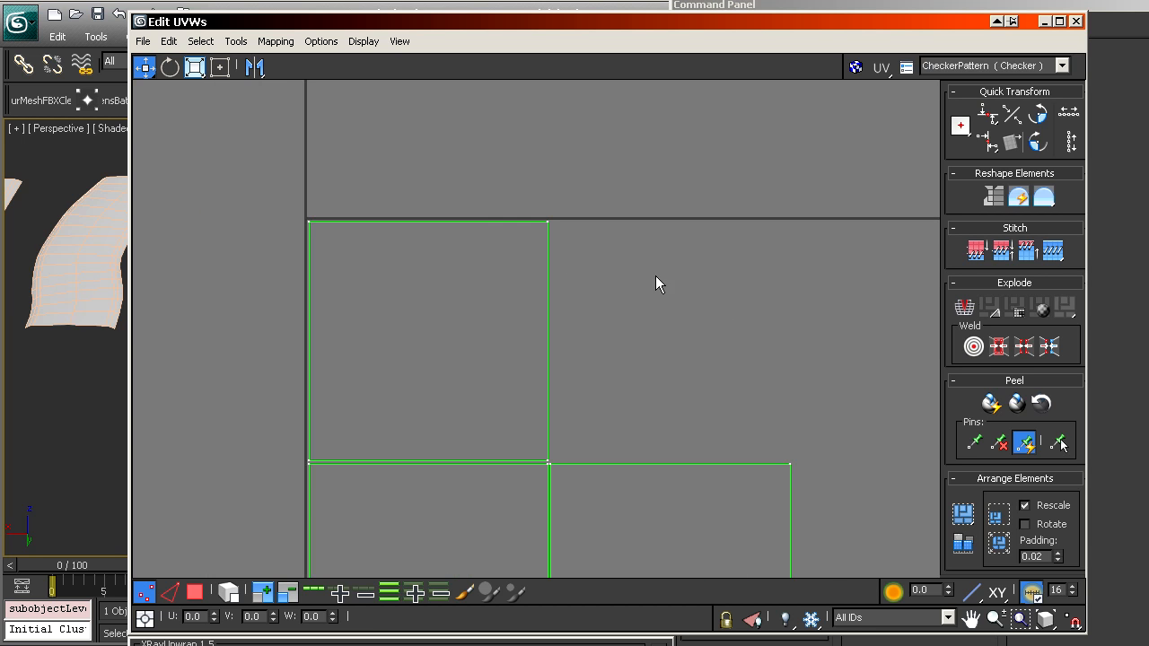
scroll(467, 284, up, 5)
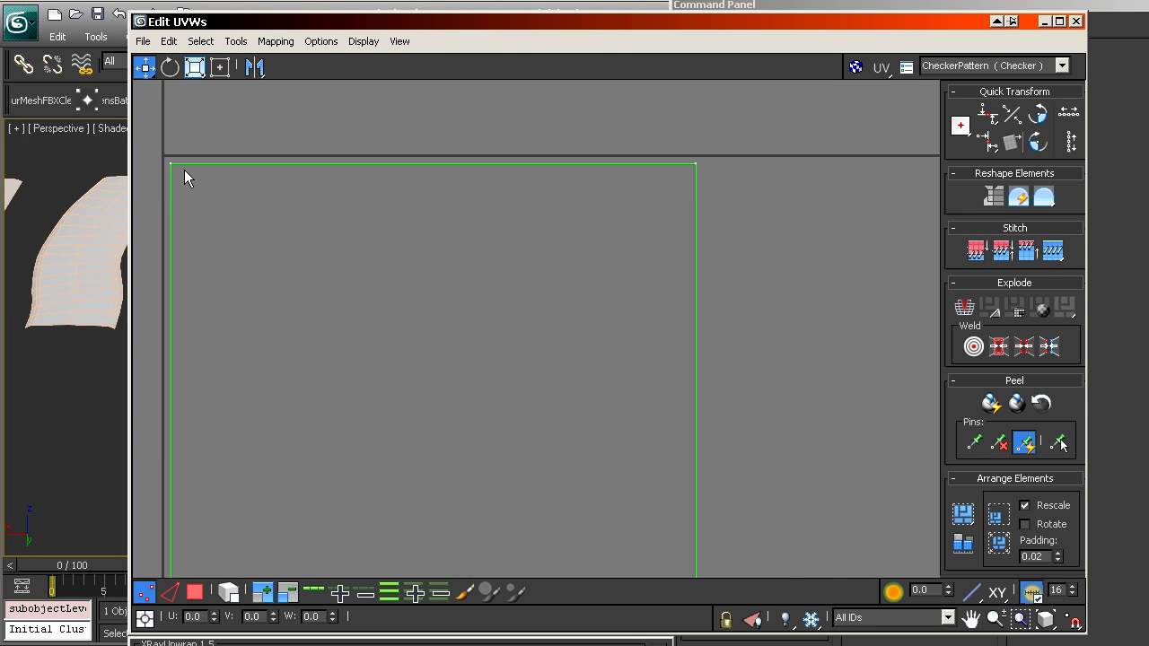
scroll(577, 372, down, 8)
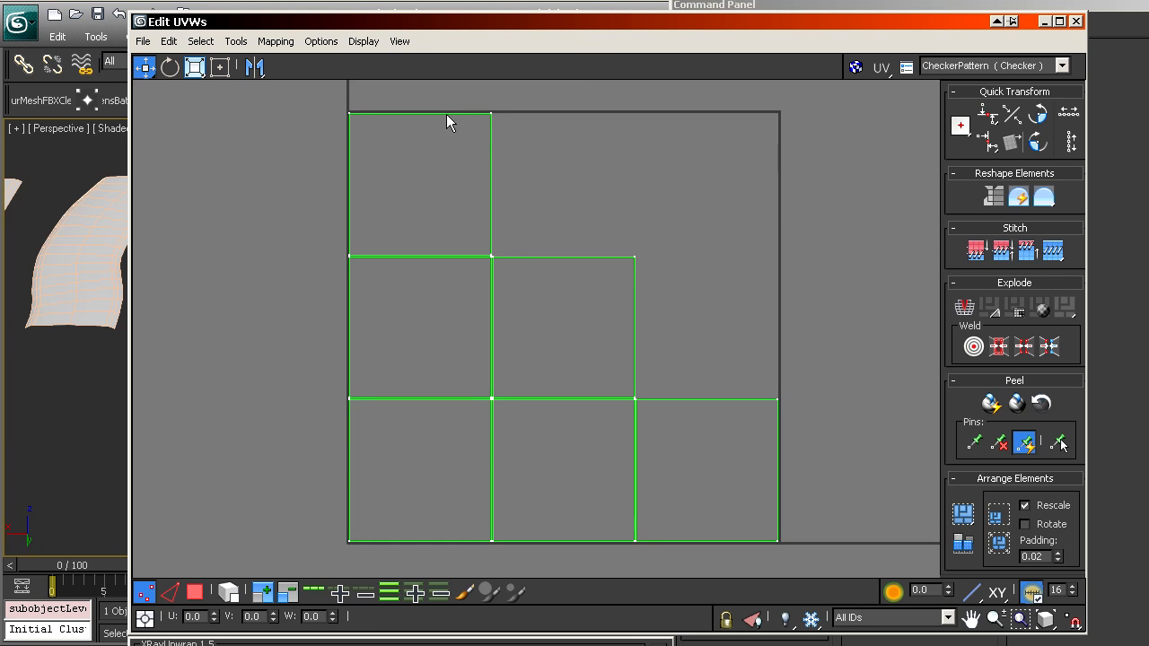
- Show the grid behind the UV shells in the Edit UVWs window
click(355, 42)
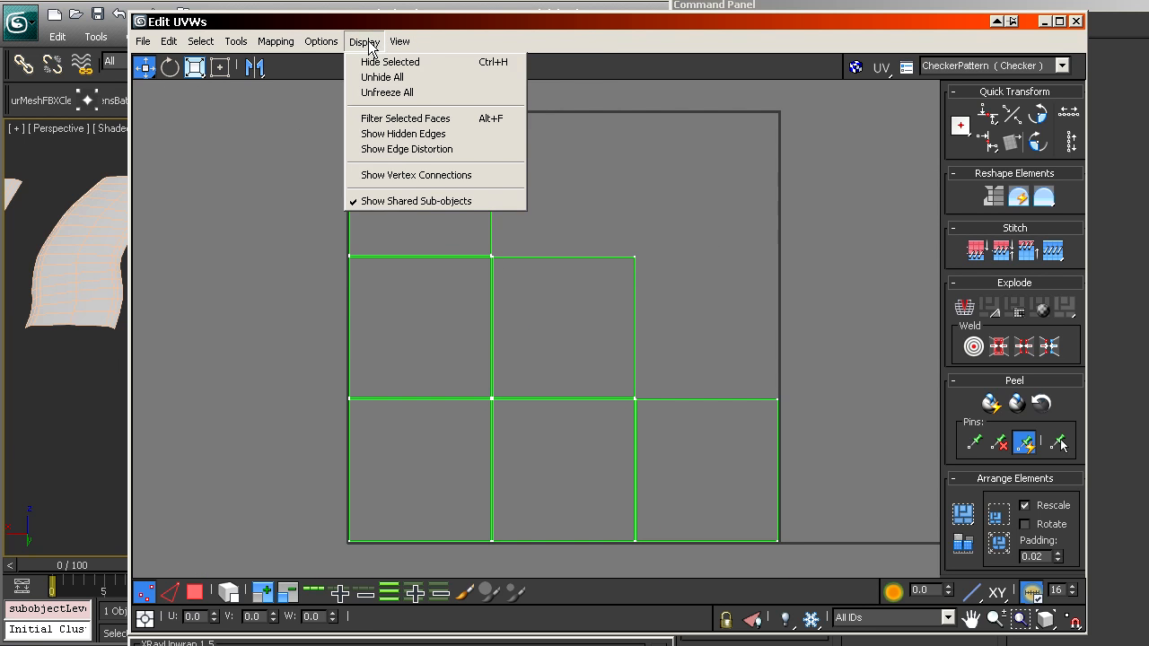
click(424, 186)
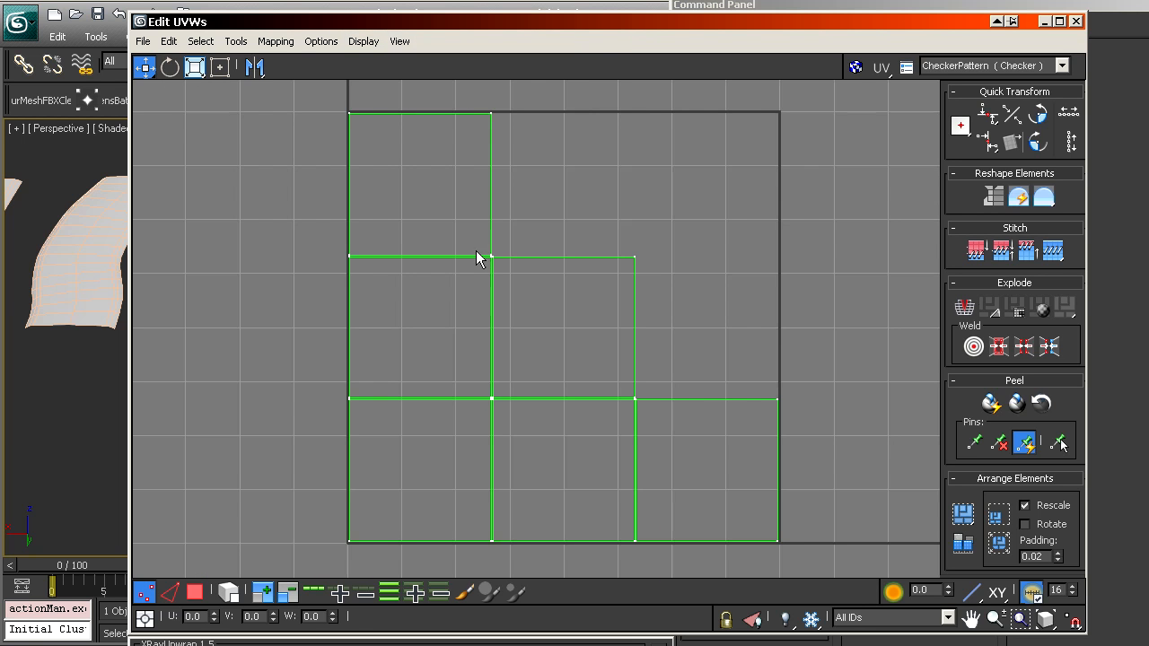
middle_drag(479, 257, 449, 310)
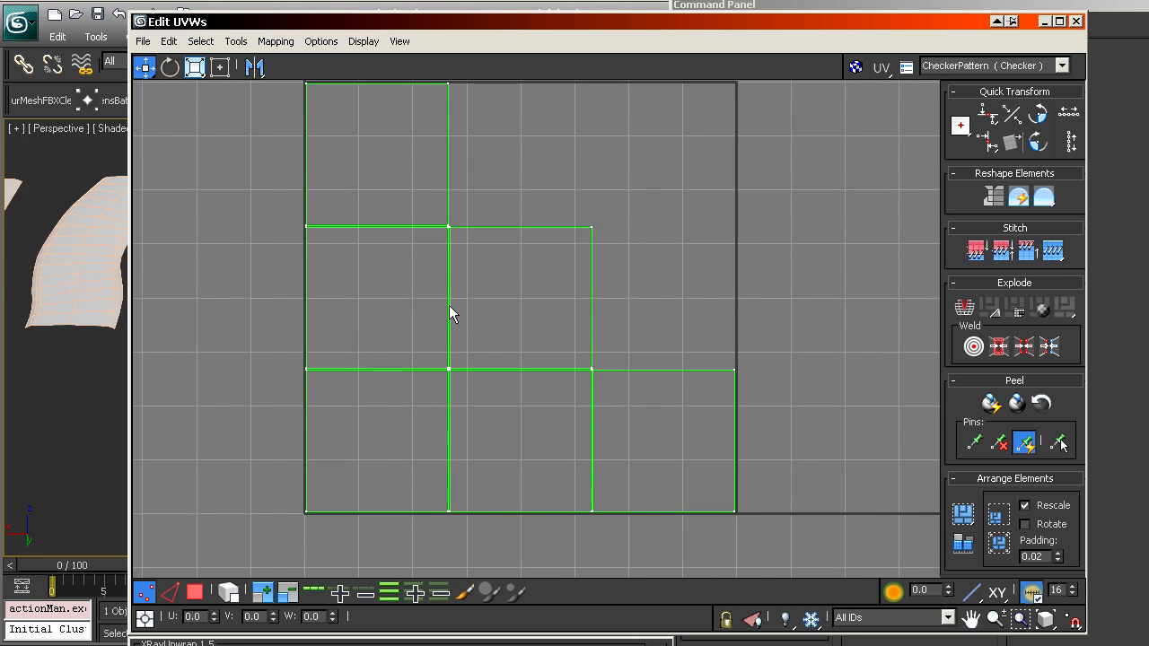
- Open the Unwrap Options and copy the Grid Size value
click(906, 66)
drag(278, 67, 393, 74)
double_click(489, 404)
key(ctrl+c)
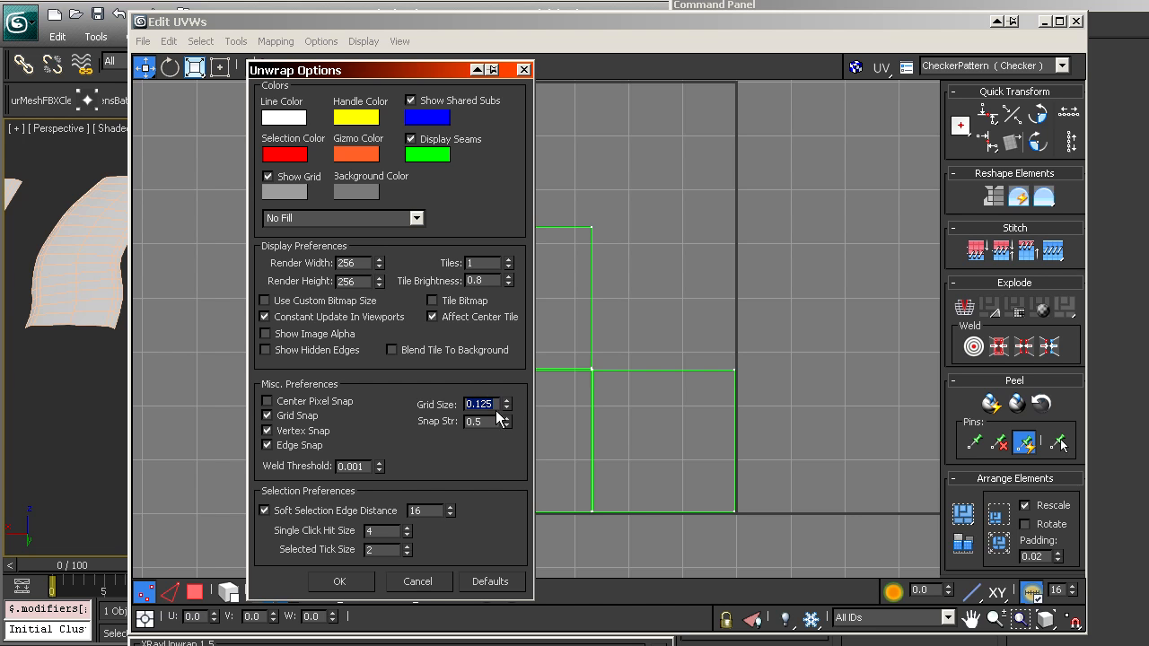
- Switch to Calculator, paste in the copied grid size and divide it by 2 twice
key(alt+Tab)
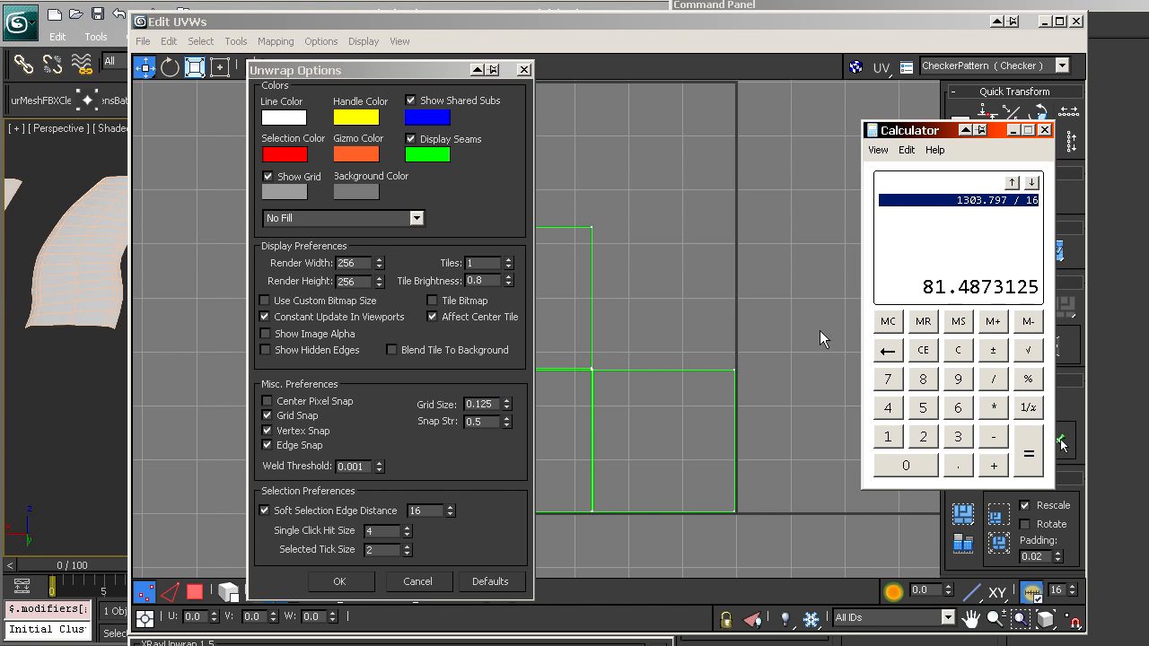
drag(920, 133, 696, 147)
key(Escape)
key(ctrl+v)
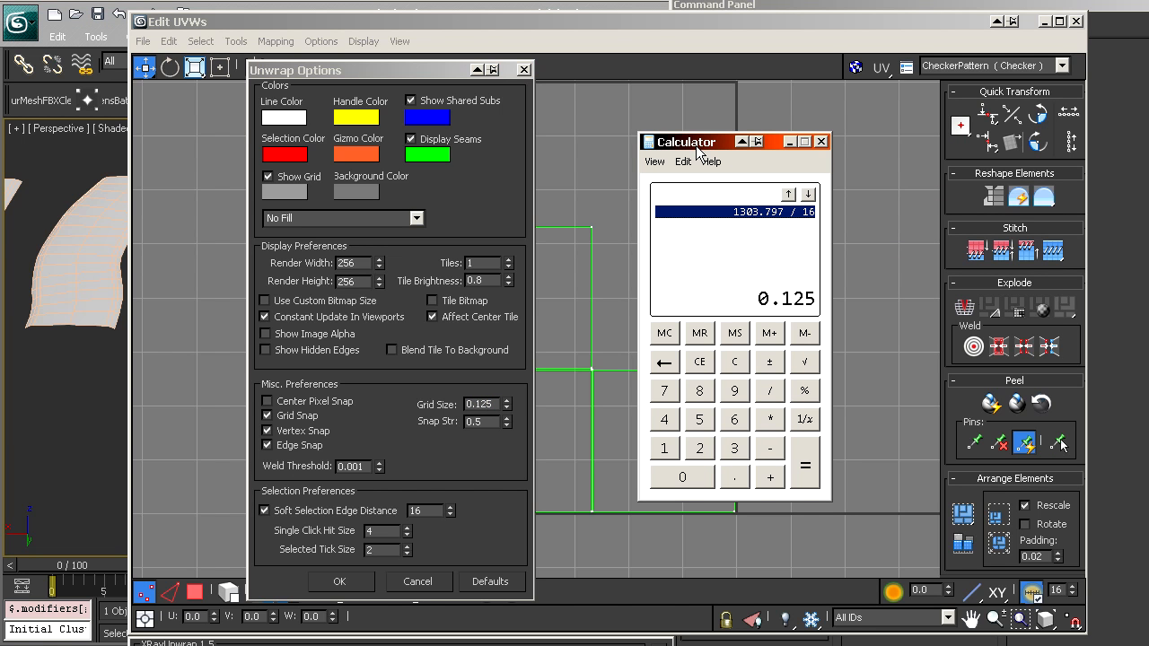
text(/2)
key(Return)
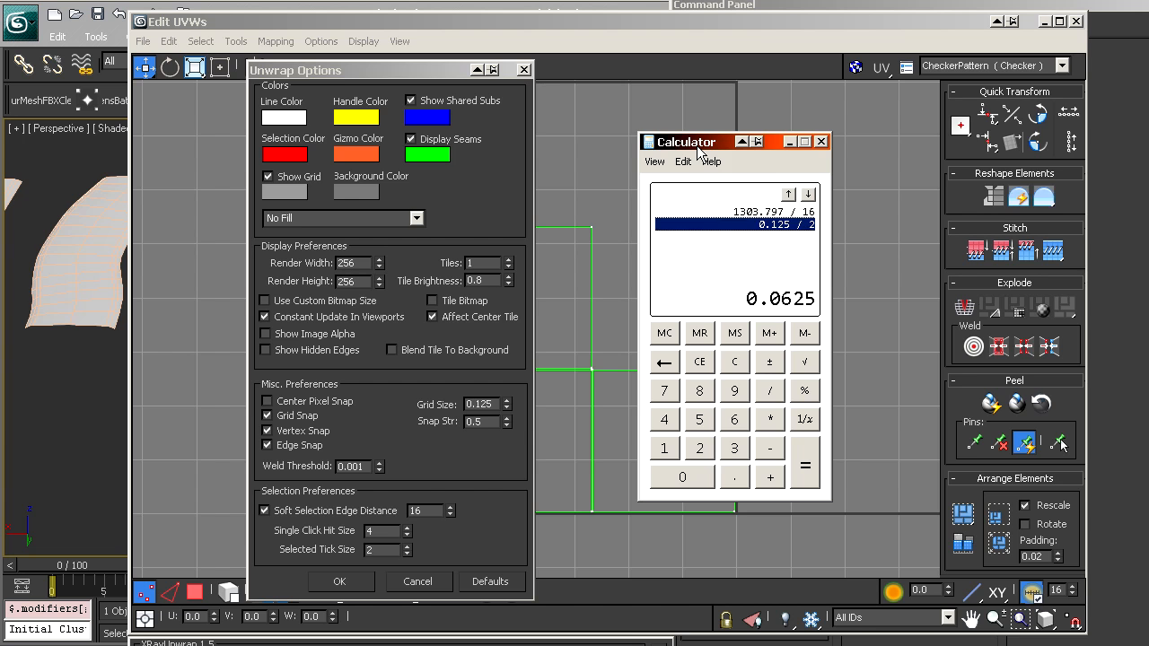
text(/2)
key(Return)
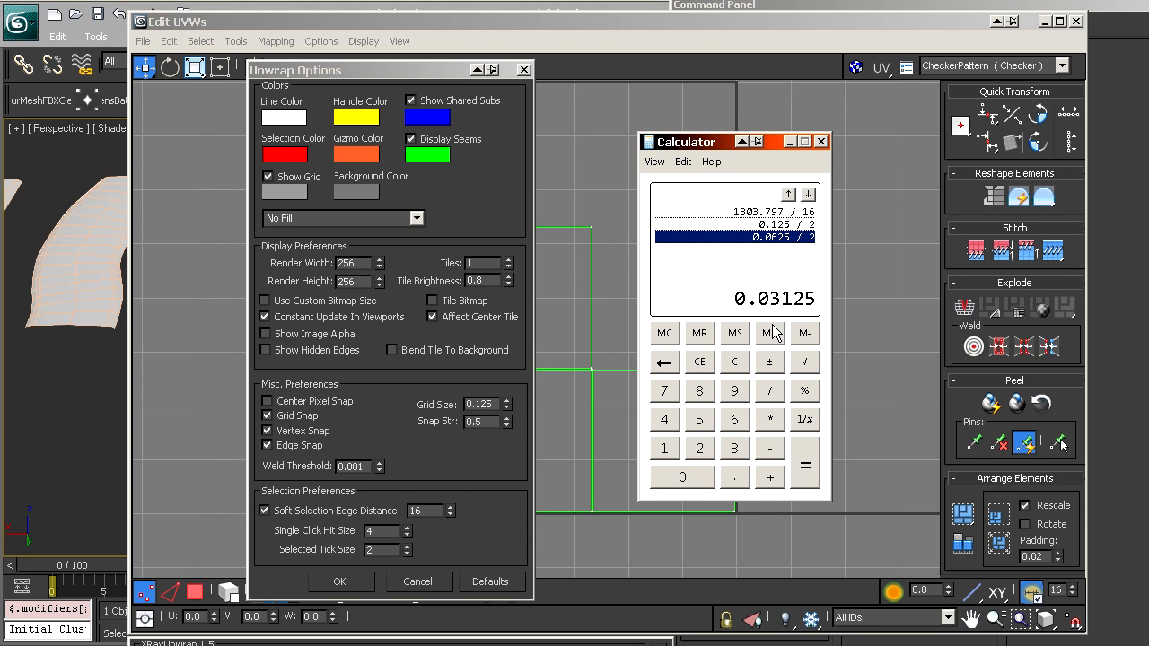
- Set the UV editor's Grid Size to 0.03125 and accept the Unwrap Options
click(485, 404)
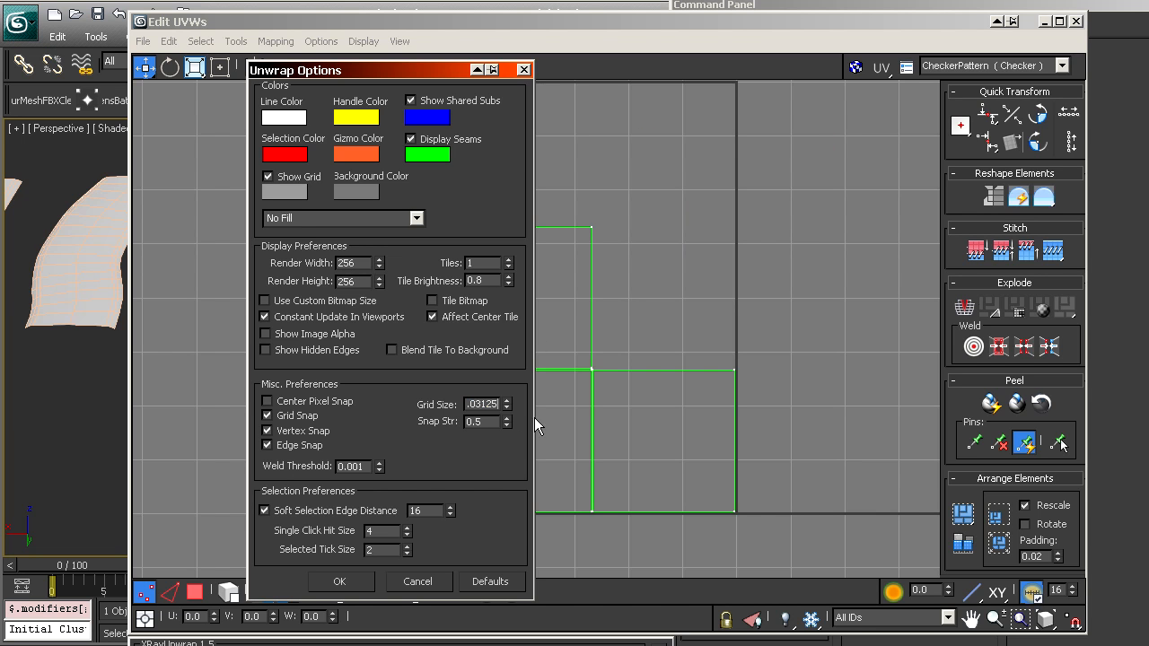
text(0.03125)
key(Return)
click(338, 582)
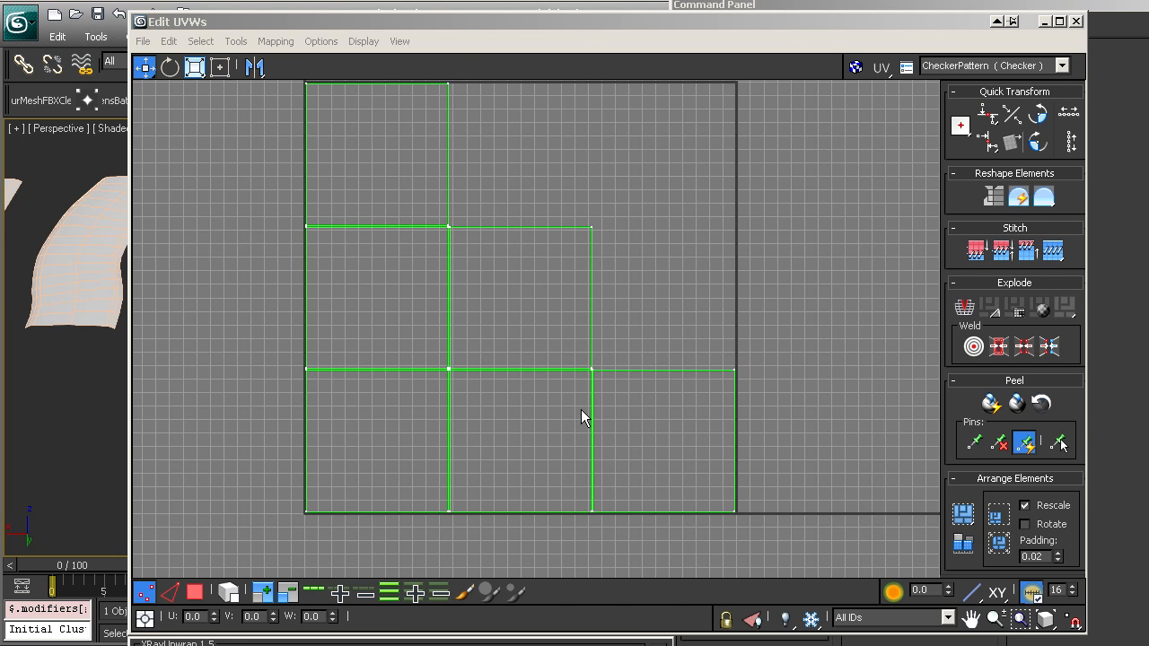
- Examine the UV shells' borders and the gaps between them against the finer grid, up close and as a whole
middle_drag(710, 313, 720, 331)
middle_drag(546, 228, 537, 341)
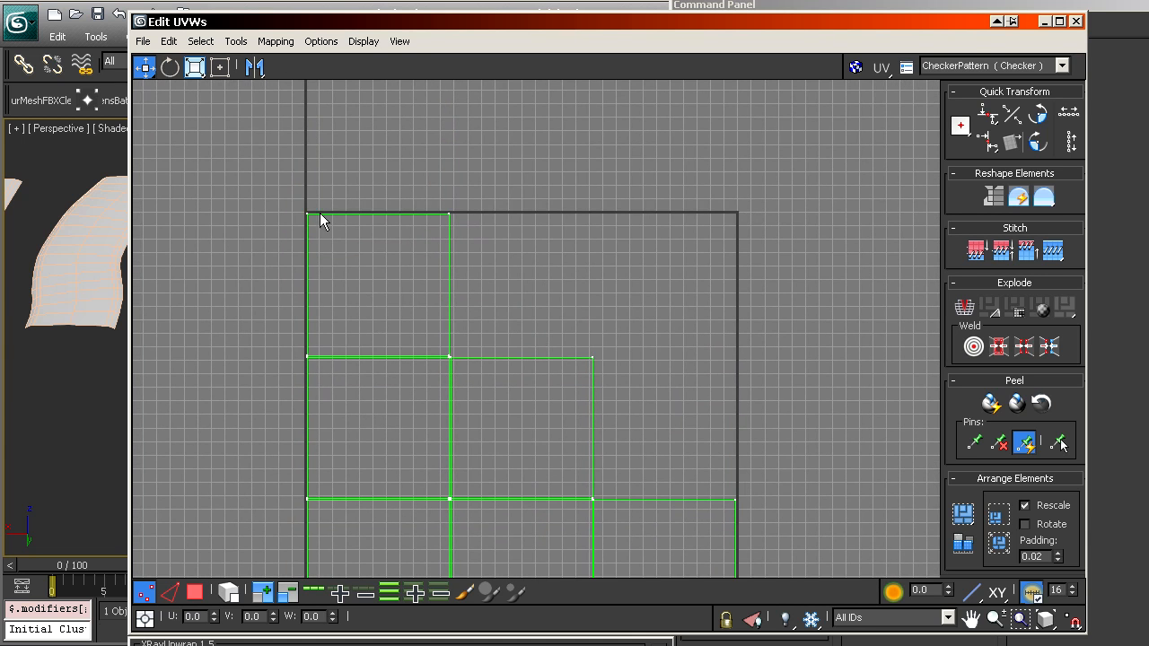
scroll(326, 226, up, 8)
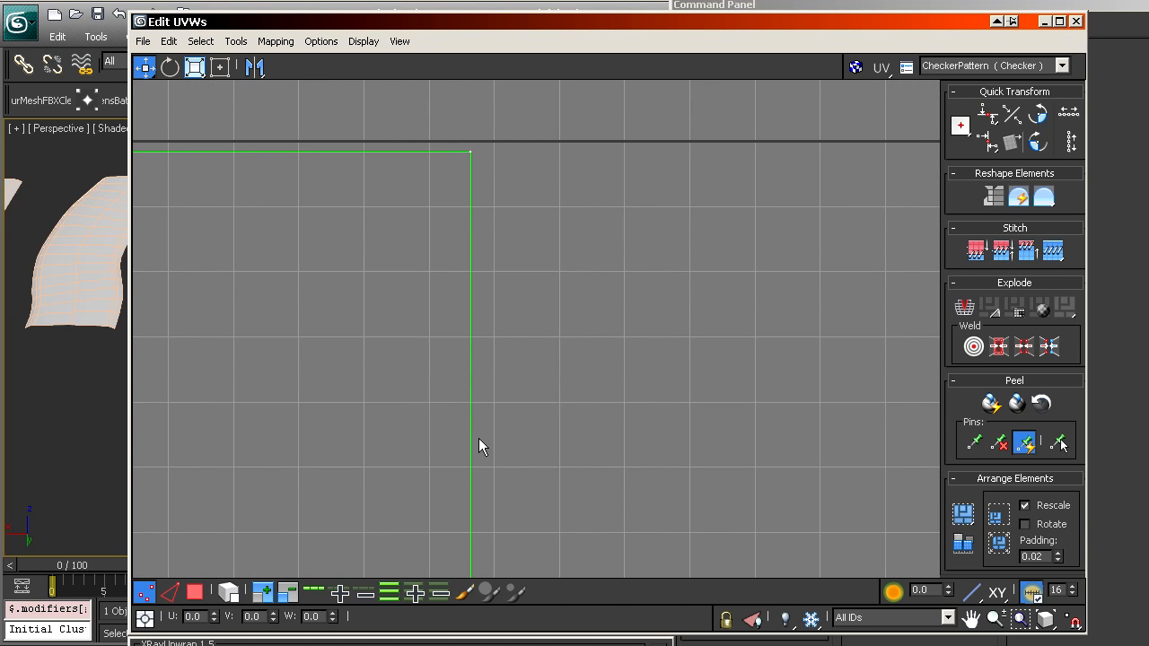
middle_drag(478, 438, 388, 234)
middle_drag(476, 438, 546, 202)
middle_drag(477, 319, 289, 296)
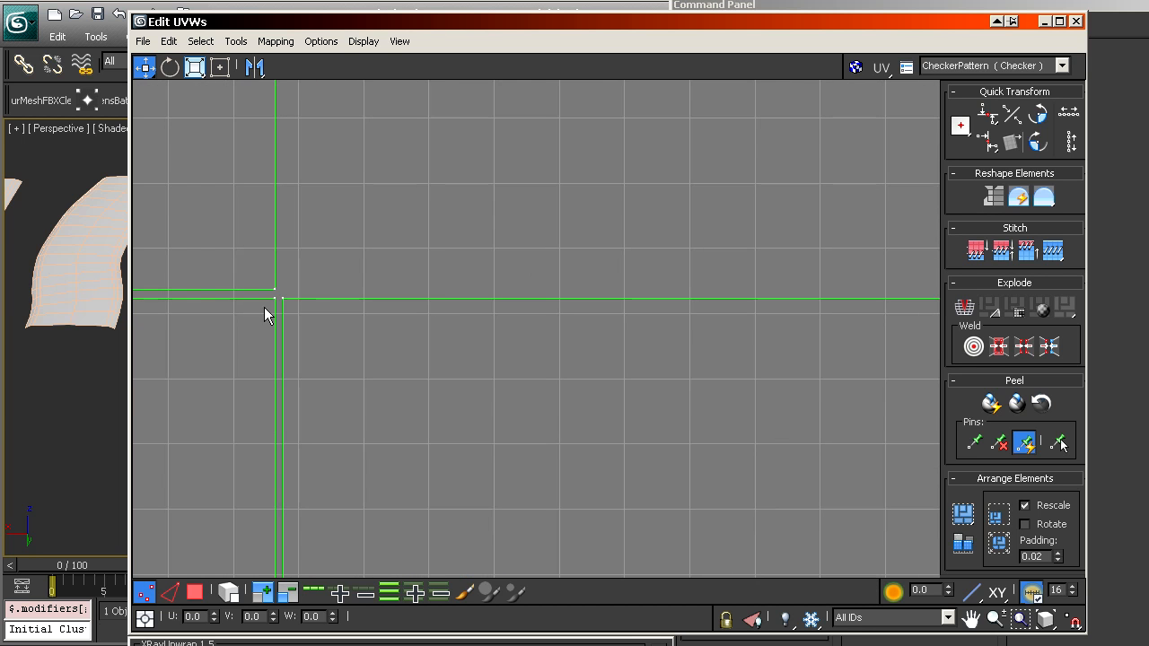
middle_drag(751, 292, 577, 231)
scroll(584, 374, down, 5)
middle_drag(648, 540, 574, 275)
scroll(547, 250, up, 4)
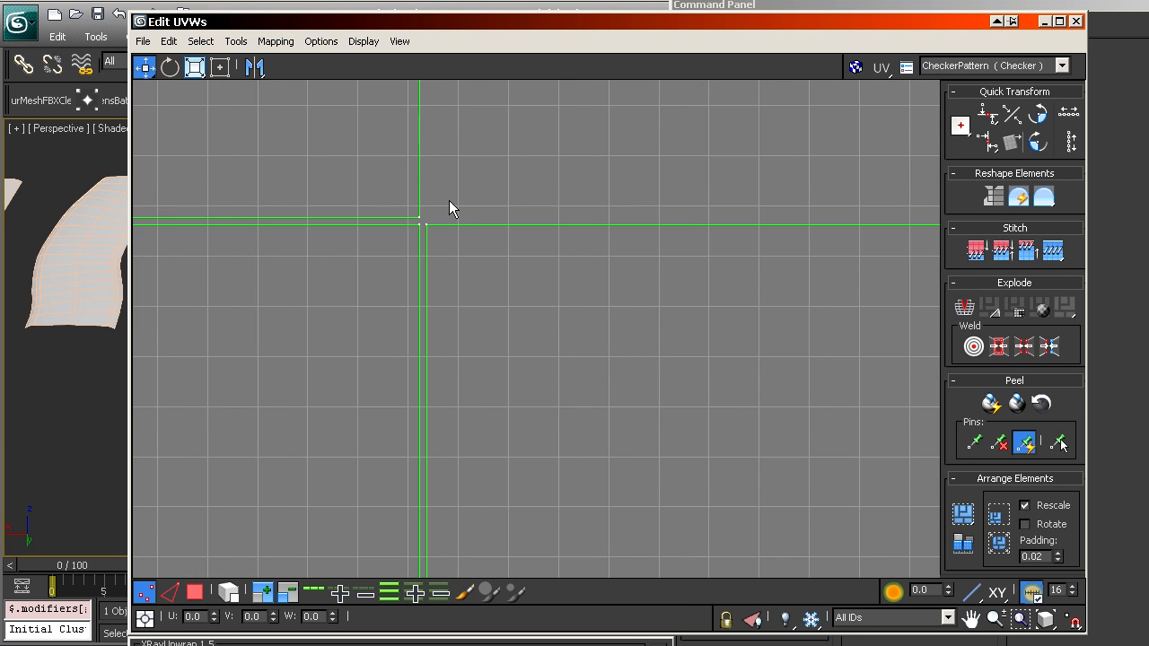
scroll(493, 246, down, 6)
middle_drag(502, 278, 581, 347)
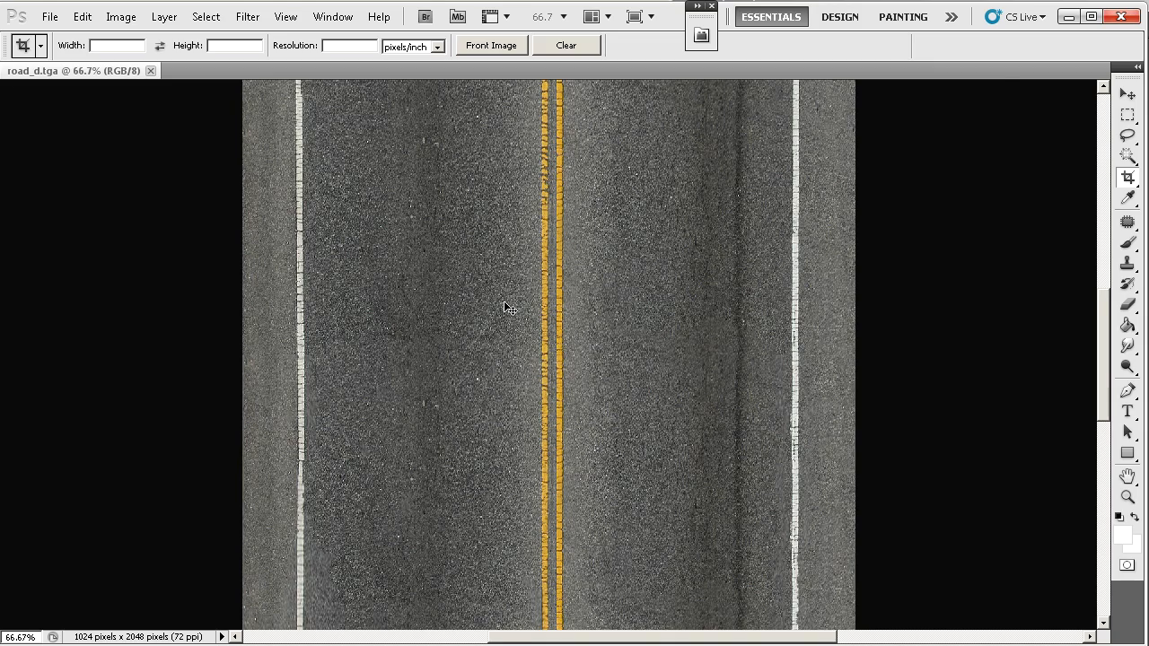
- Switch to Photoshop and magnify road_d.tga to 3200% to examine the individual pixels of the double yellow line
key(ctrl+plus)
key(ctrl+plus)
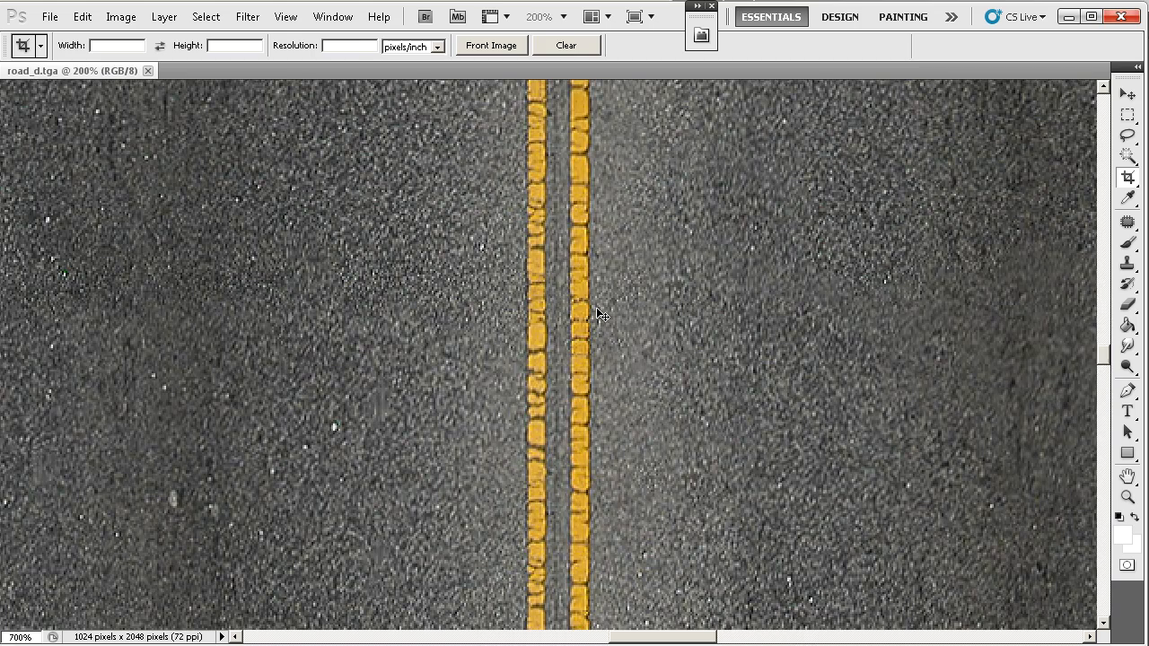
key(ctrl+plus)
key(ctrl+plus)
key(ctrl+plus)
key(ctrl+plus)
key(ctrl+plus)
key(ctrl+plus)
key(ctrl+plus)
key(ctrl+plus)
key(ctrl+plus)
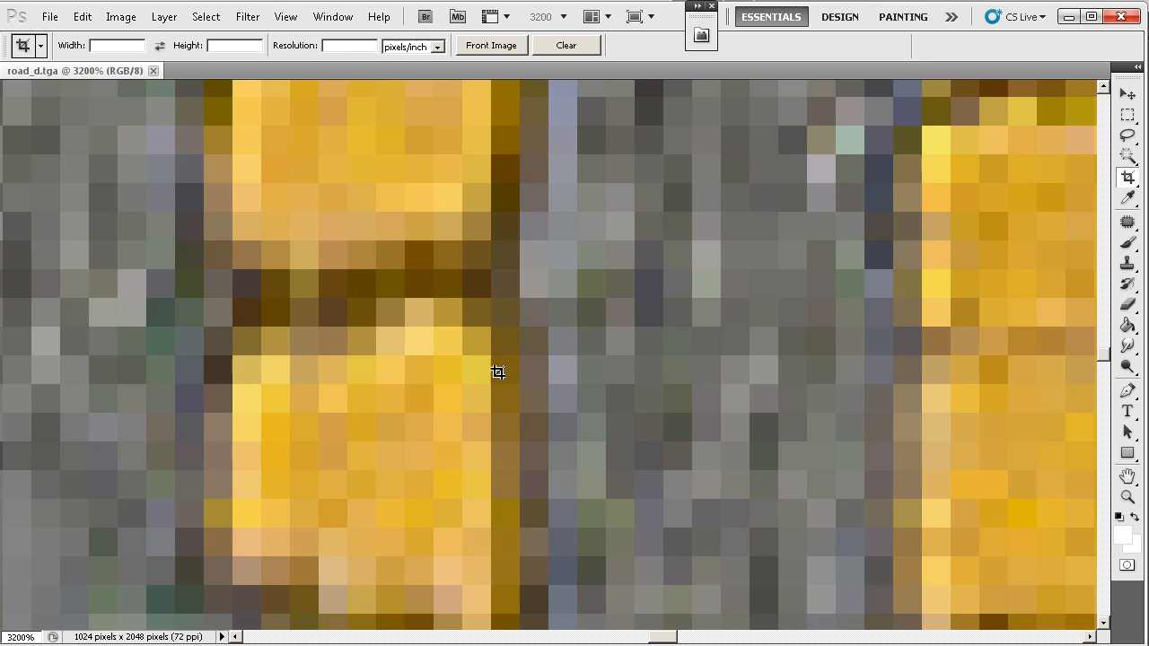
- Test how rectangular marquee selections follow whole pixels beside the yellow line and across the gap between both lines
key(m)
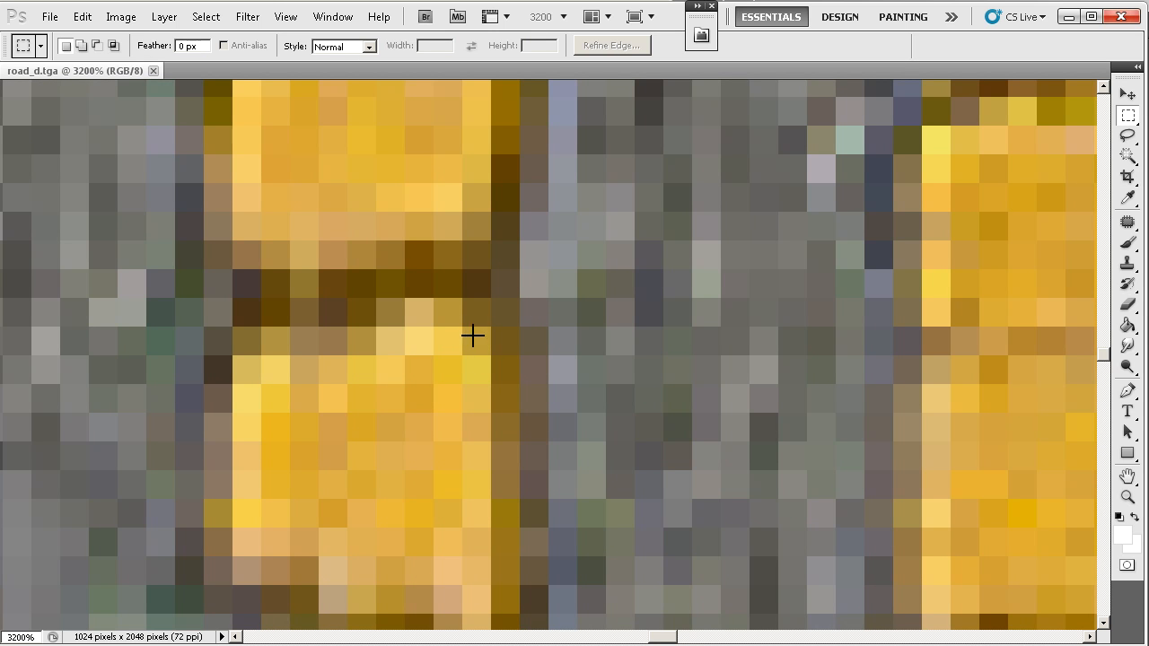
drag(464, 328, 567, 346)
click(650, 383)
drag(591, 299, 605, 327)
click(631, 103)
drag(629, 102, 629, 292)
click(643, 287)
drag(615, 105, 642, 534)
click(663, 545)
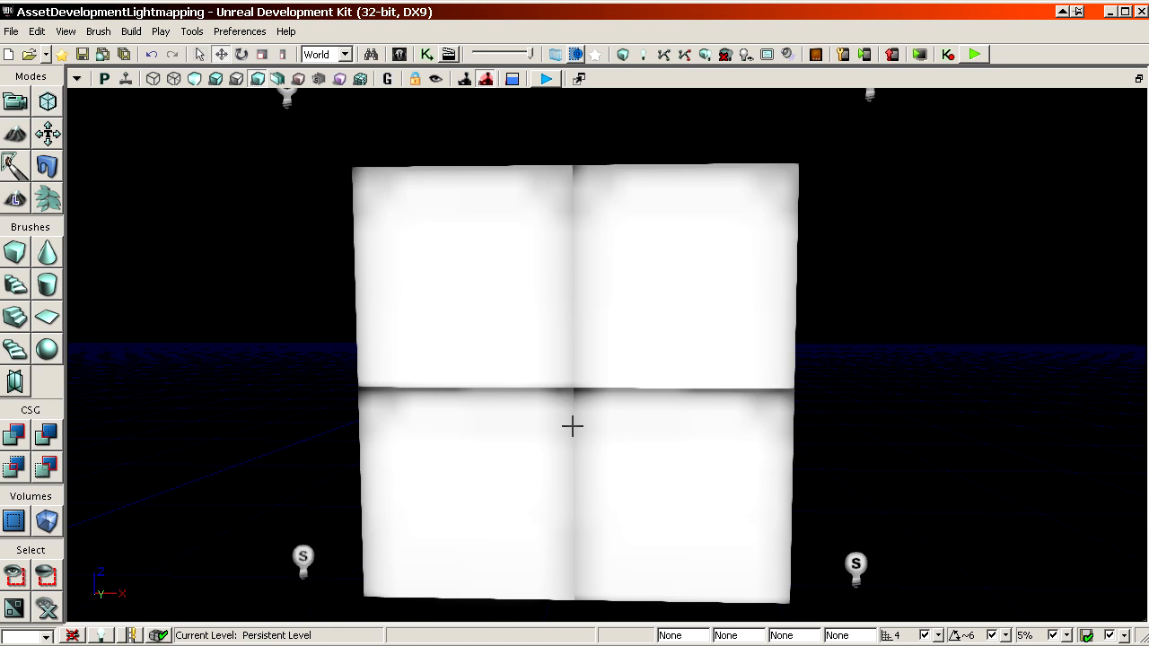
- Switch to Unreal Development Kit and examine the dark shadow seams where the four boxes meet
drag(589, 491, 593, 443)
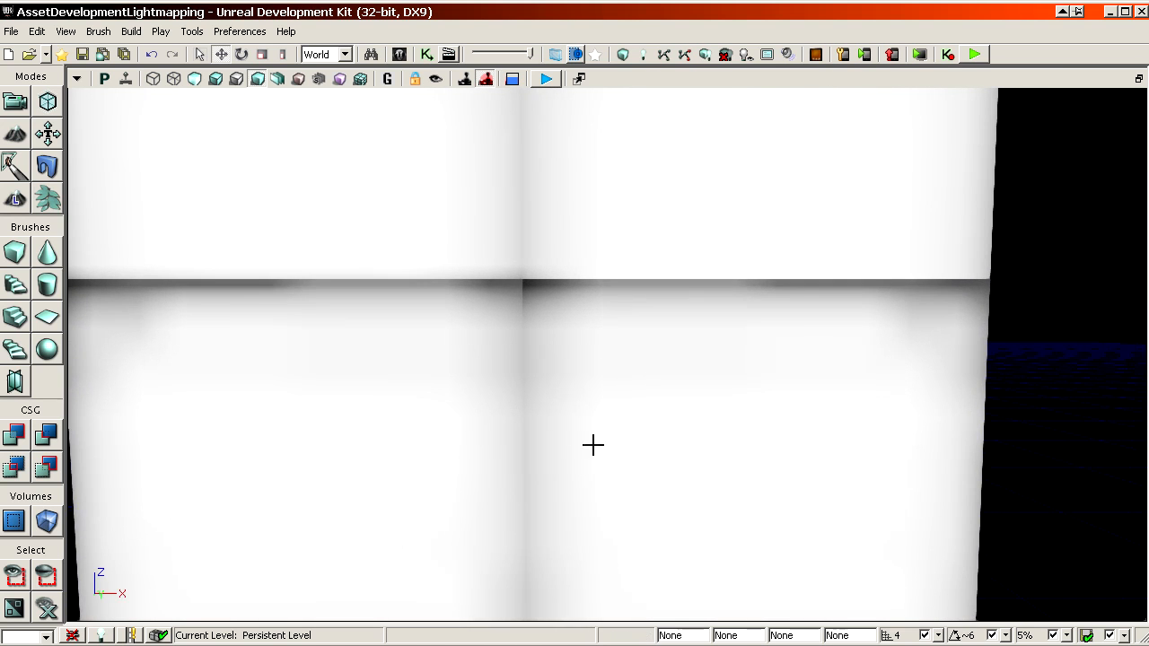
right_drag(592, 443, 575, 426)
drag(575, 425, 575, 449)
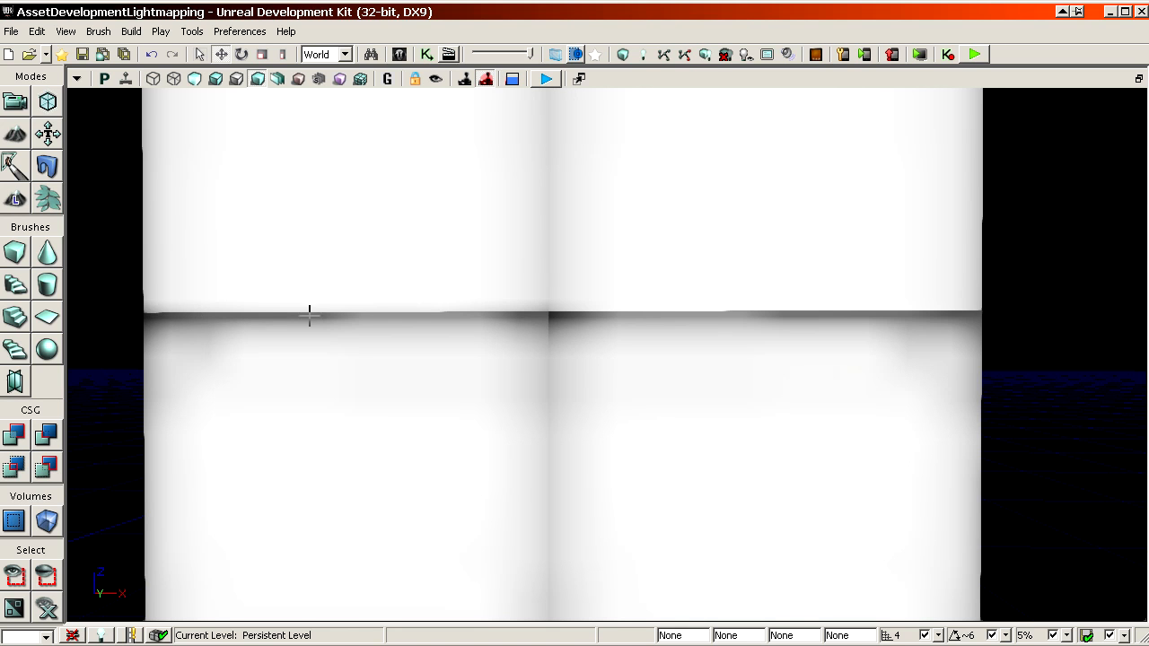
scroll(454, 350, up, 3)
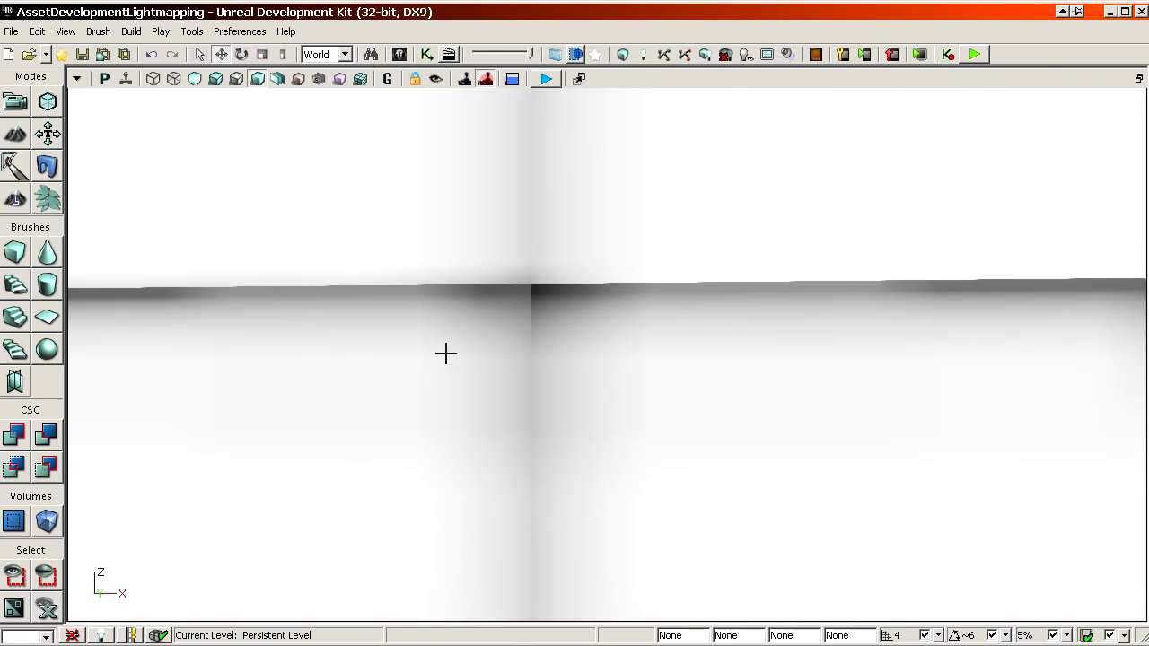
double_click(447, 354)
scroll(463, 322, down, 3)
key(Escape)
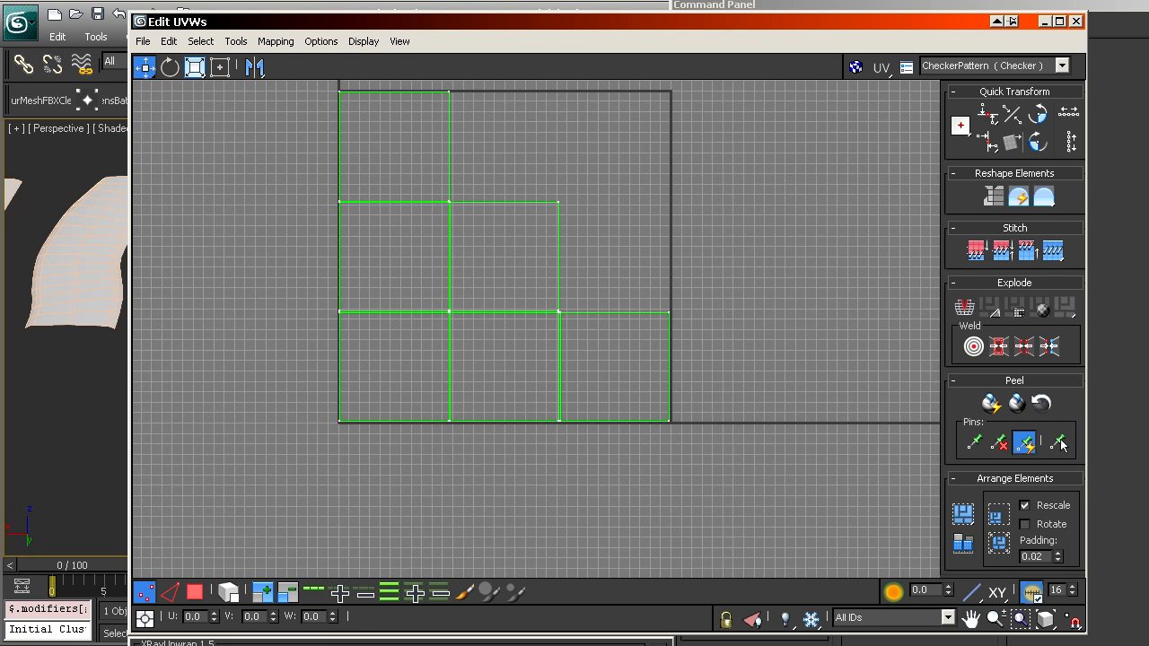
- Switch to the 3ds Max UV editor and snap the top shell's two upper corners to grid intersections one cell inside the UV border
middle_drag(405, 239, 490, 374)
scroll(547, 333, up, 5)
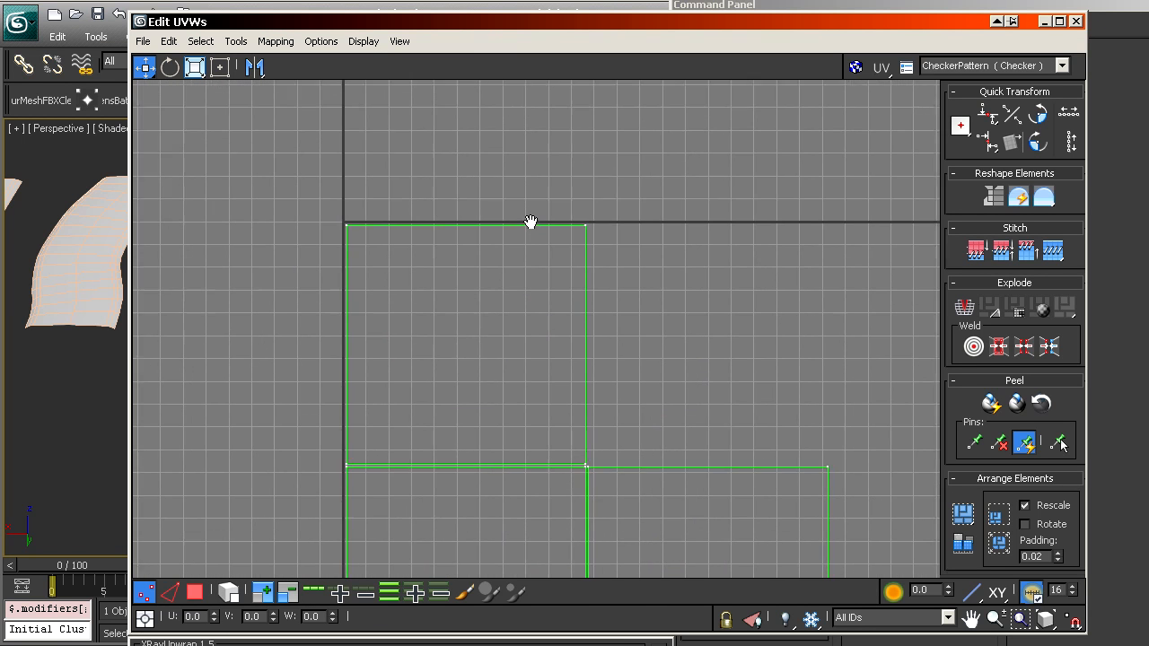
scroll(530, 221, up, 8)
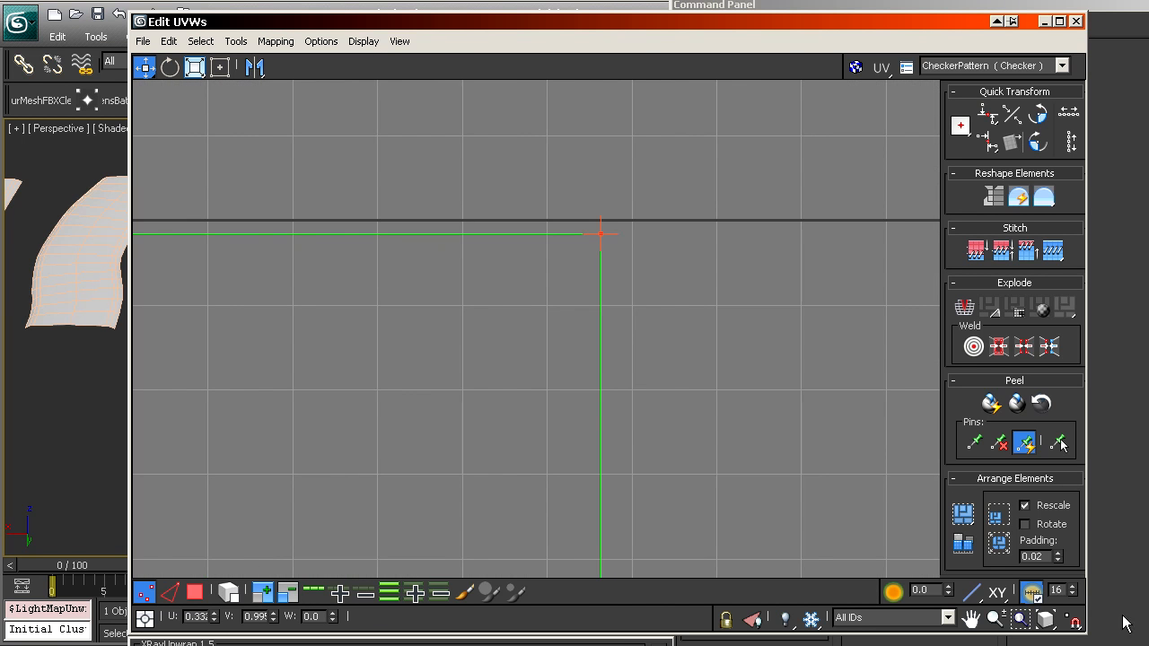
drag(601, 233, 616, 302)
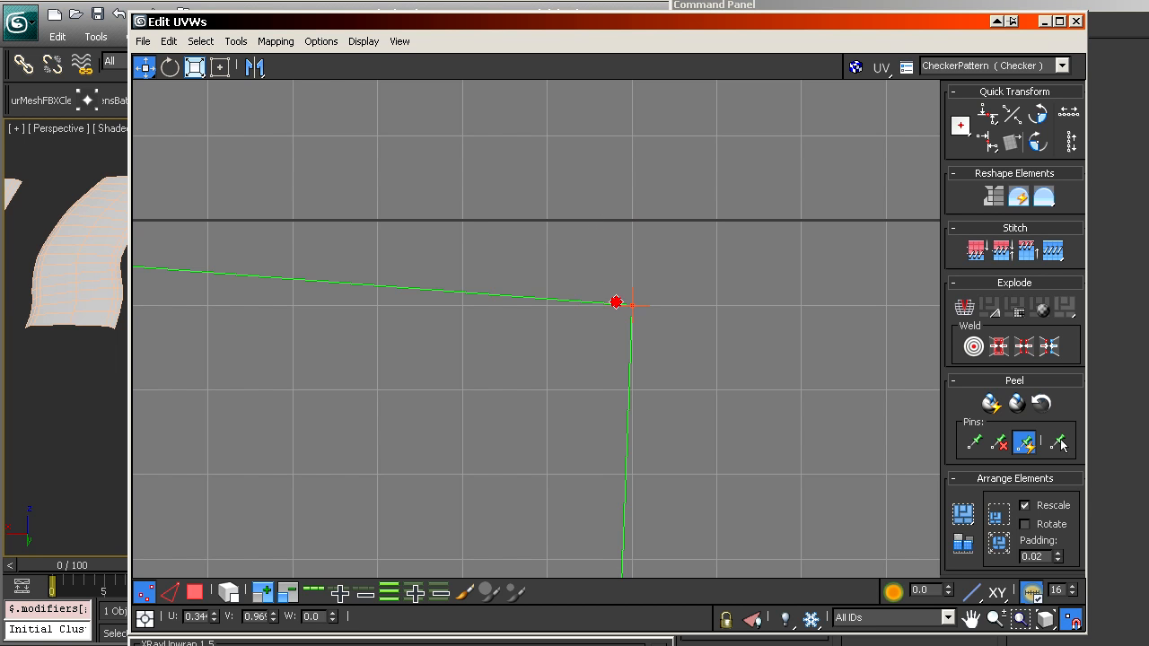
scroll(441, 415, down, 4)
middle_drag(441, 421, 821, 341)
click(394, 226)
drag(395, 228, 433, 270)
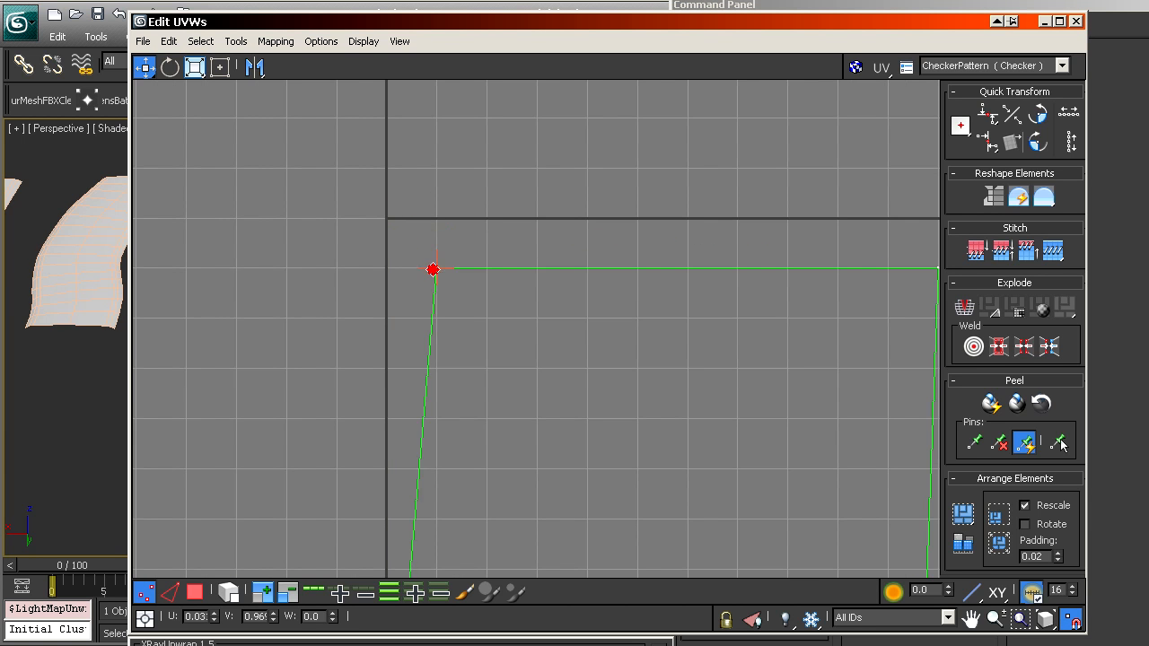
- Snap the top shell's two lower corners to grid intersections so the shell becomes a grid-aligned rectangle
middle_drag(589, 442, 535, 157)
scroll(535, 157, down, 2)
drag(371, 360, 429, 378)
drag(727, 352, 796, 367)
middle_drag(667, 334, 488, 502)
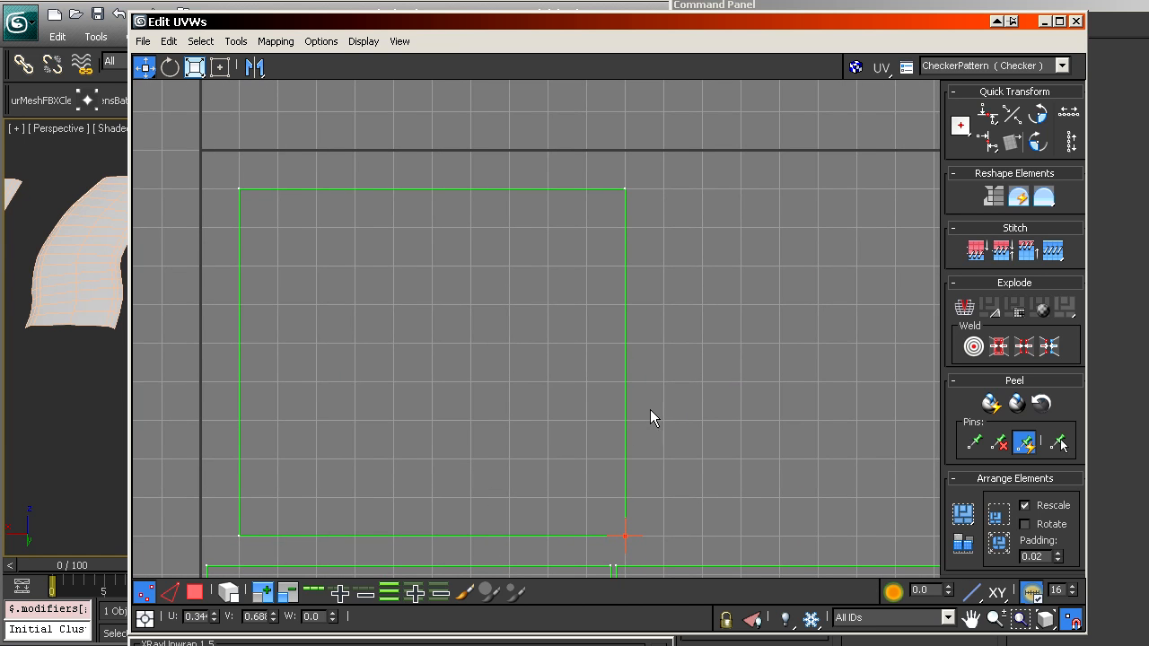
middle_drag(658, 418, 524, 411)
scroll(523, 411, down, 2)
scroll(686, 271, down, 1)
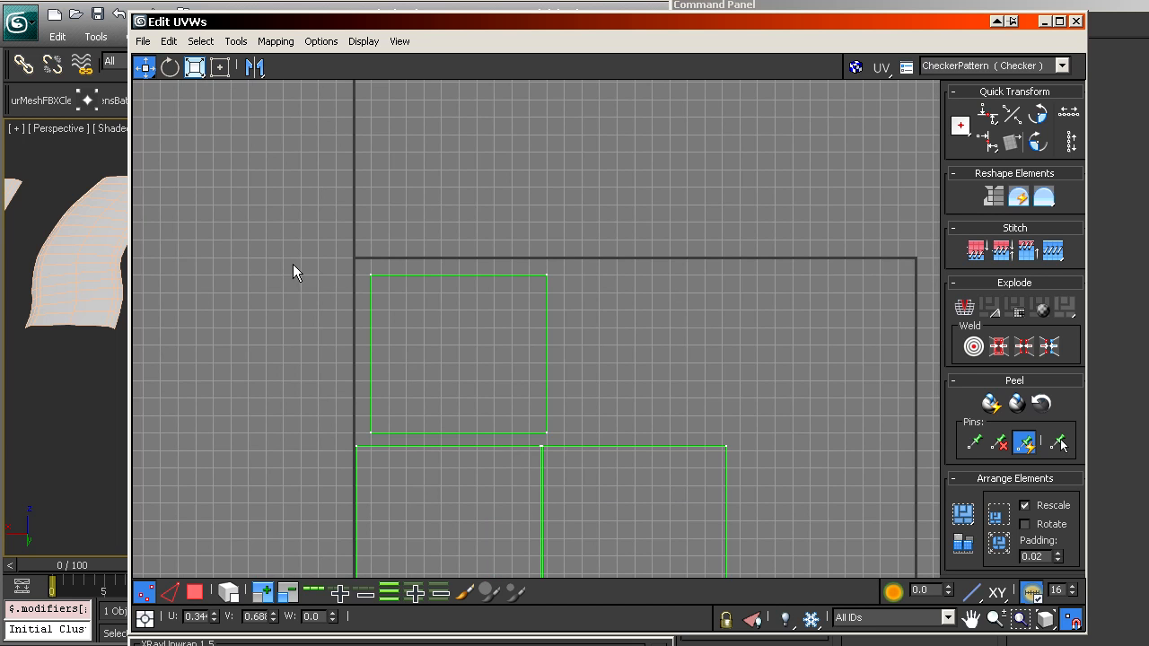
- Switch to Unreal Development Kit, select the upper-left box, check its mesh's properties in the Static Mesh Editor and close that editor
drag(460, 28, 538, 113)
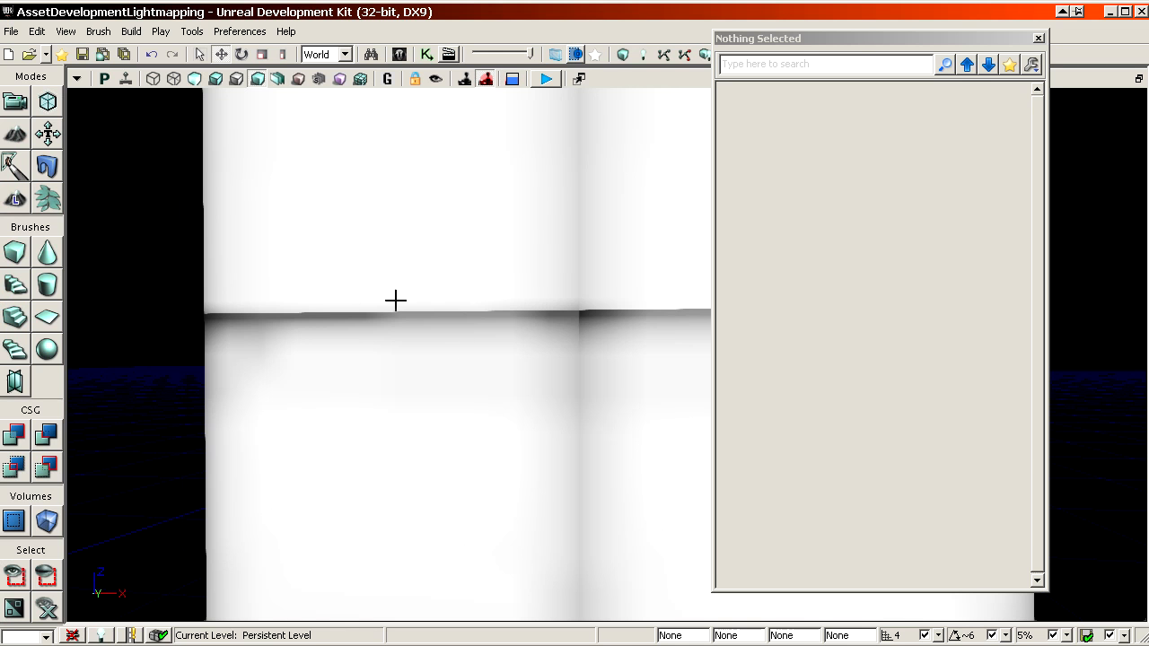
right_click(395, 300)
click(384, 300)
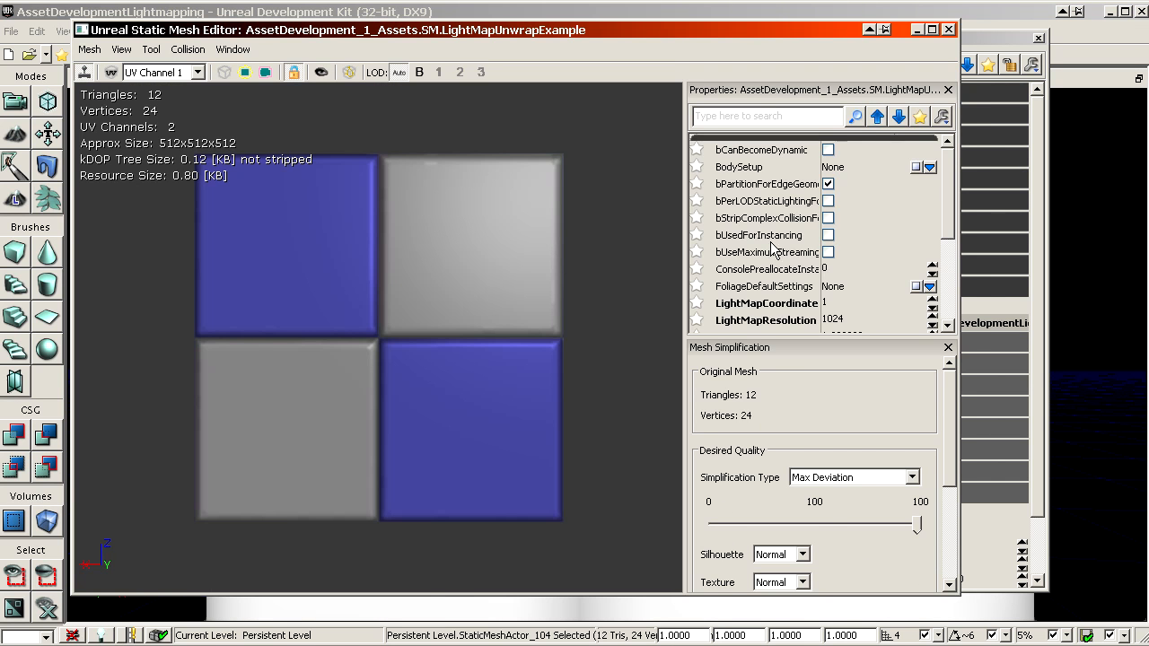
drag(950, 191, 956, 209)
click(952, 30)
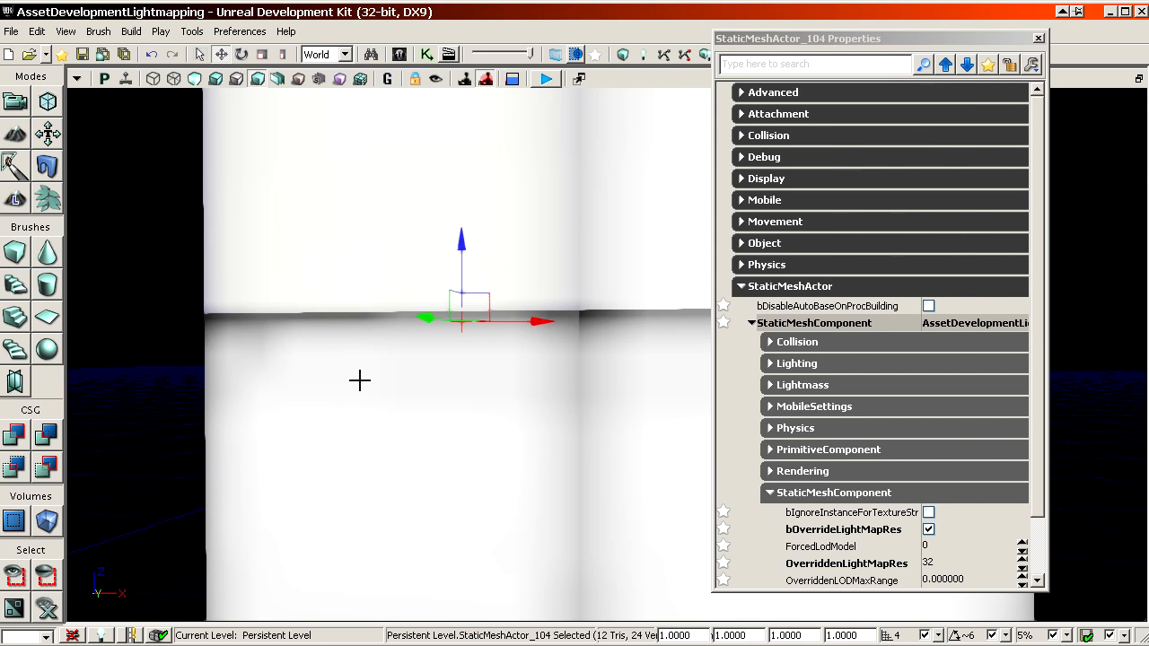
- Examine the upper-left box's OverriddenLightMapRes property and the lightmap shading on its faces
drag(343, 388, 343, 359)
right_drag(339, 371, 306, 440)
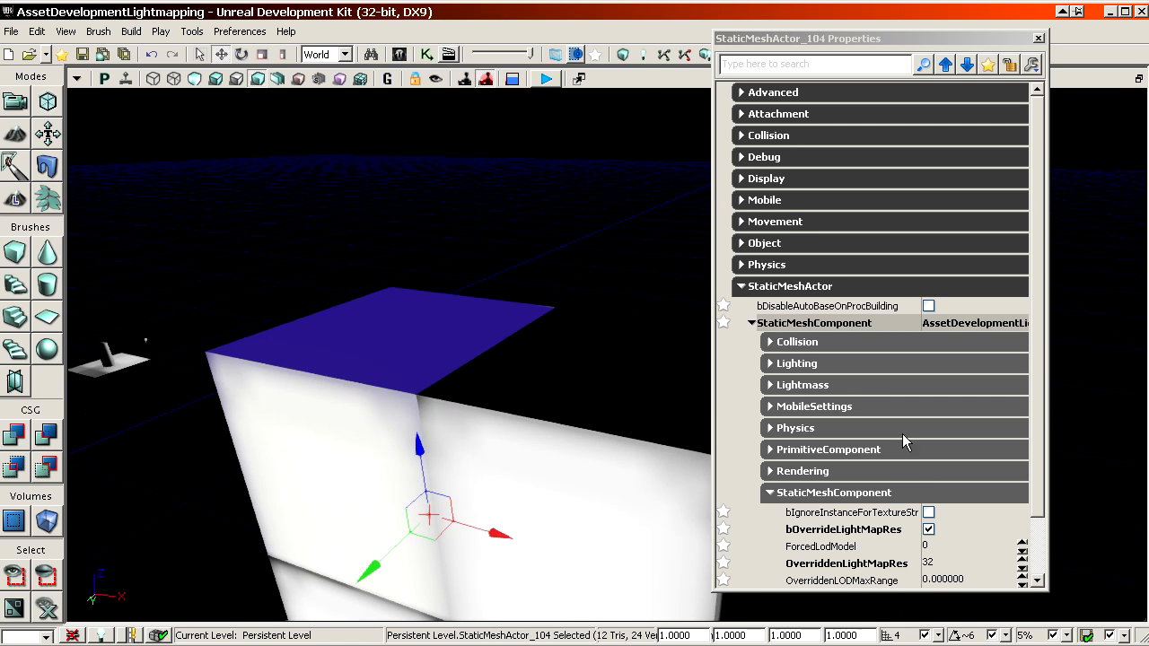
click(864, 551)
scroll(885, 569, down, 1)
click(867, 511)
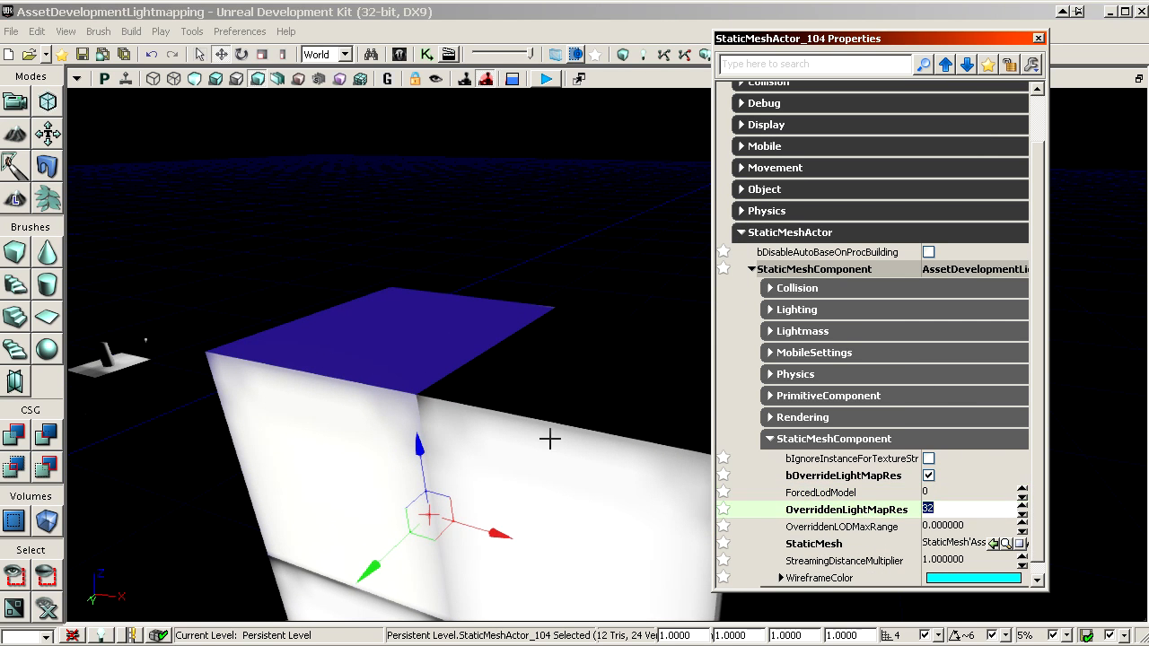
middle_drag(376, 324, 341, 386)
right_drag(341, 386, 484, 249)
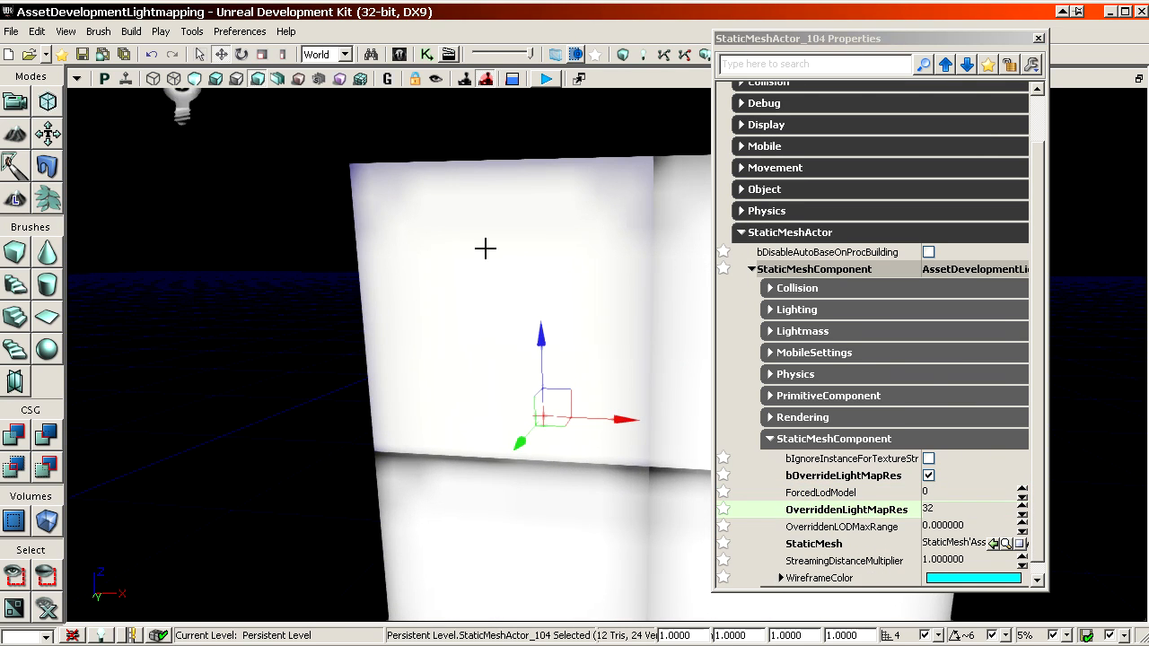
click(884, 513)
click(857, 530)
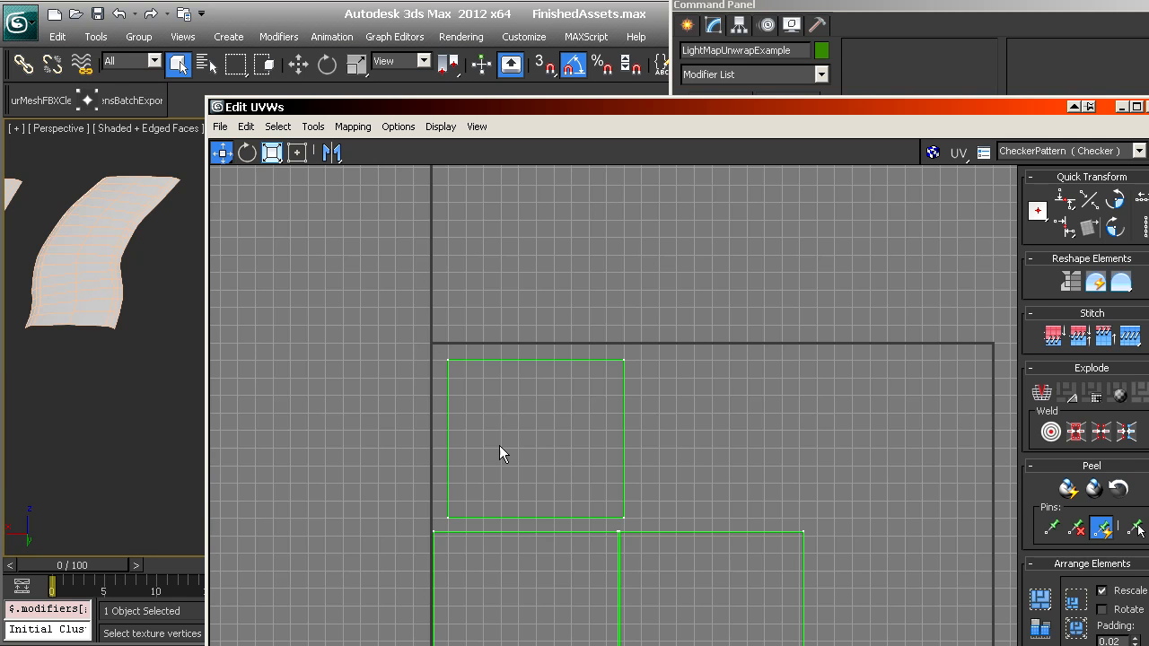
- Switch to the 3ds Max UV editor and compare the grid-aligned shell with the other shells' borders and spacing
middle_drag(500, 452, 335, 337)
middle_drag(817, 468, 786, 407)
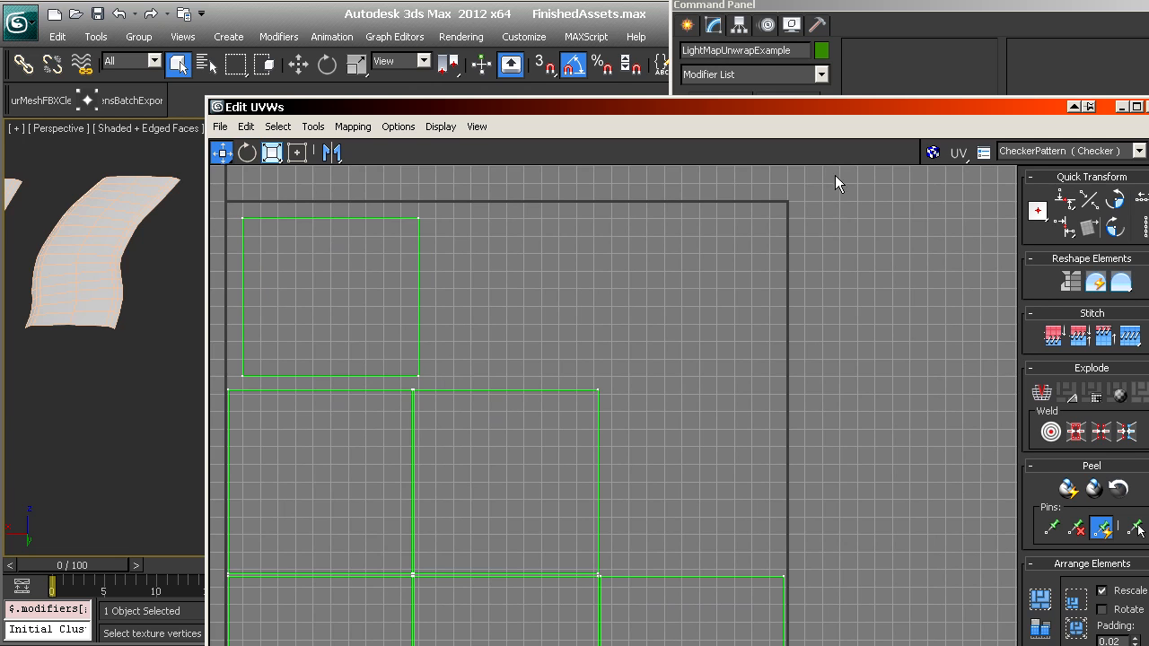
middle_drag(593, 362, 727, 468)
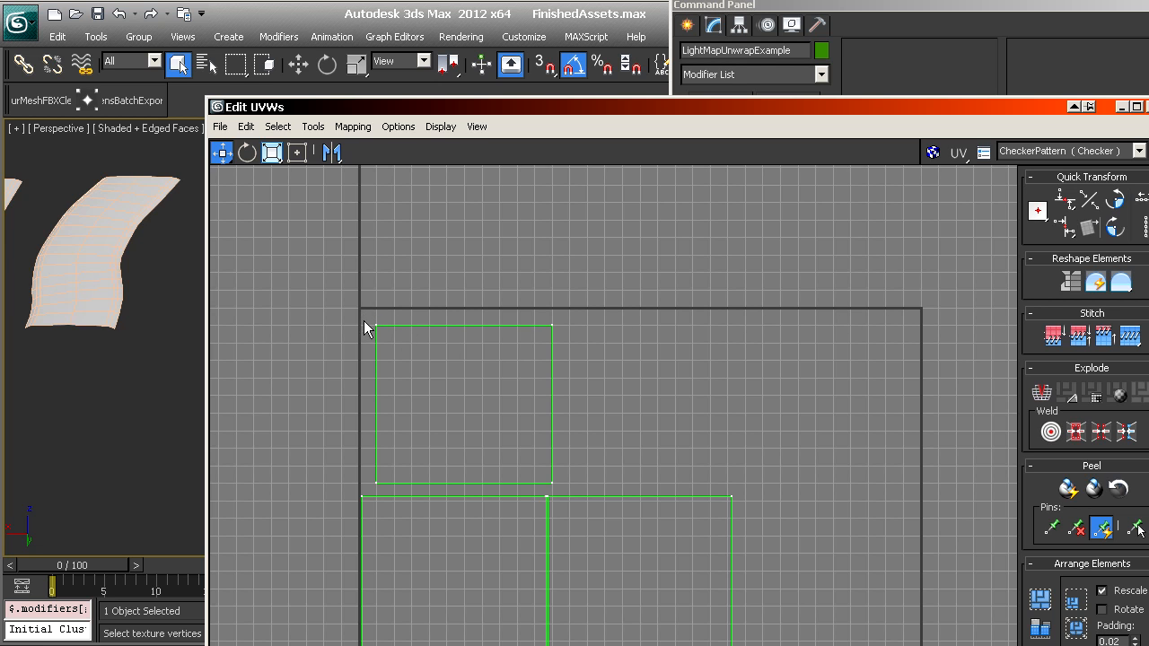
scroll(370, 306, down, 3)
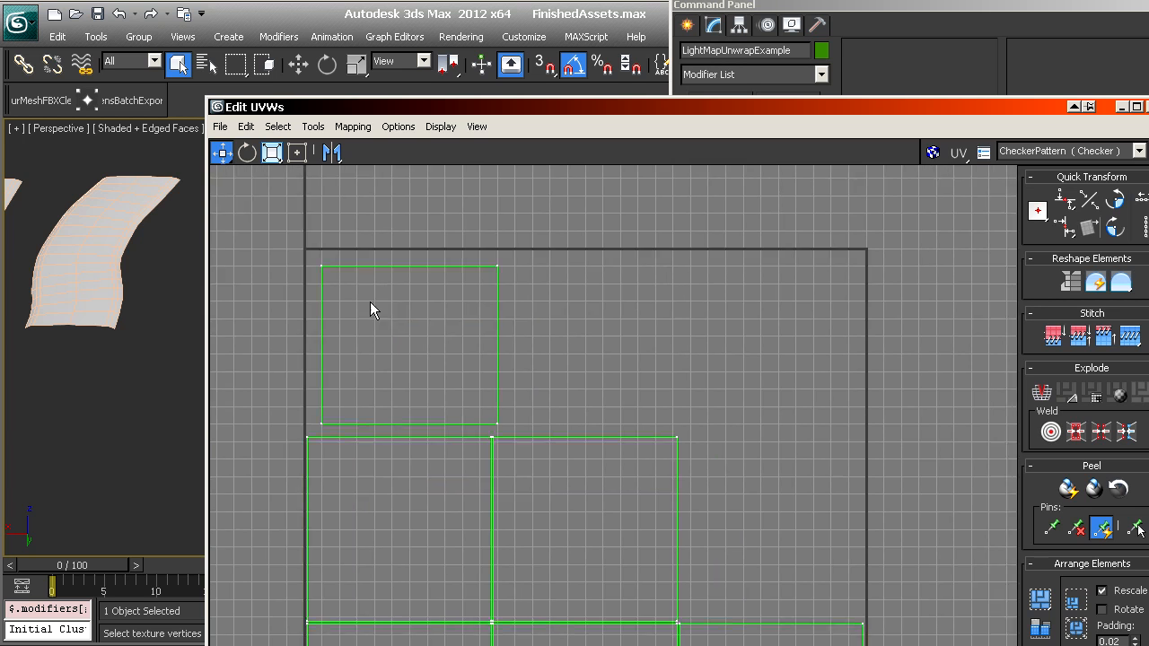
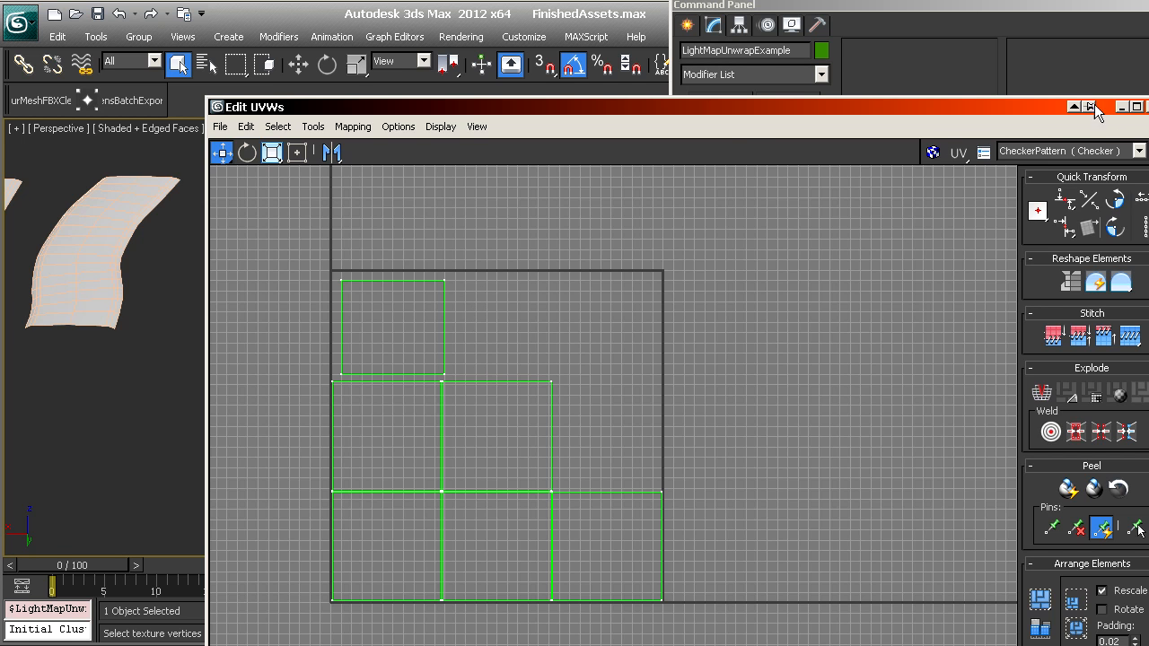
- Close the UV editor and delete the Unwrap UVW modifier from the LightMapUnwrapExample box
drag(871, 106, 700, 120)
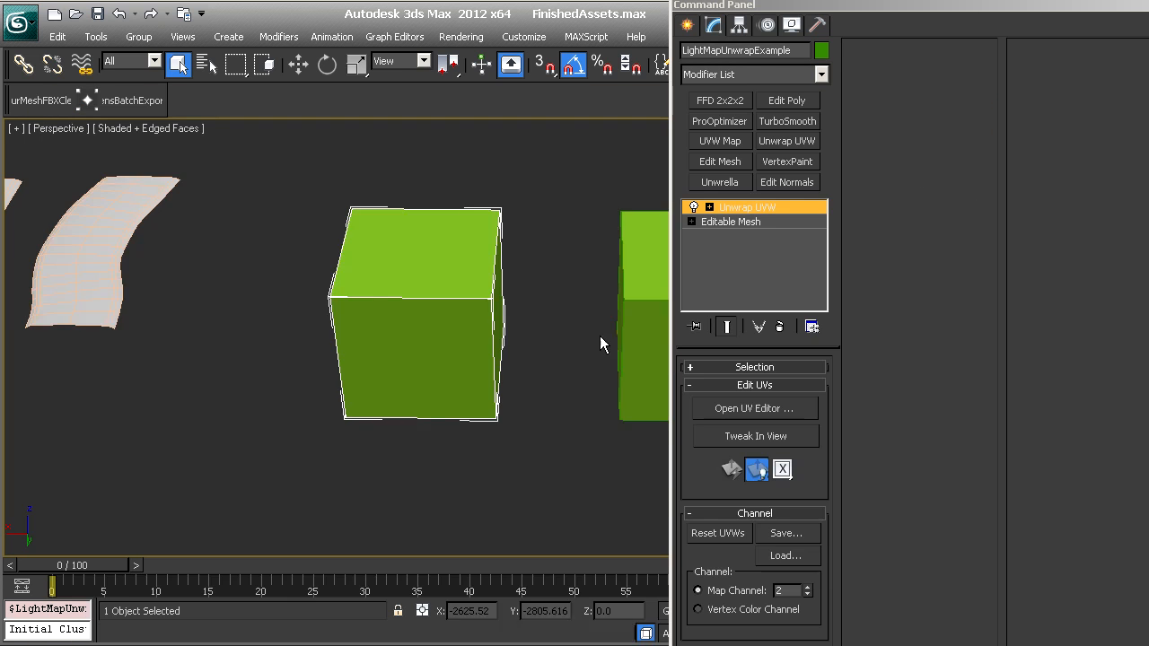
alt+middle_drag(602, 341, 357, 301)
right_click(795, 207)
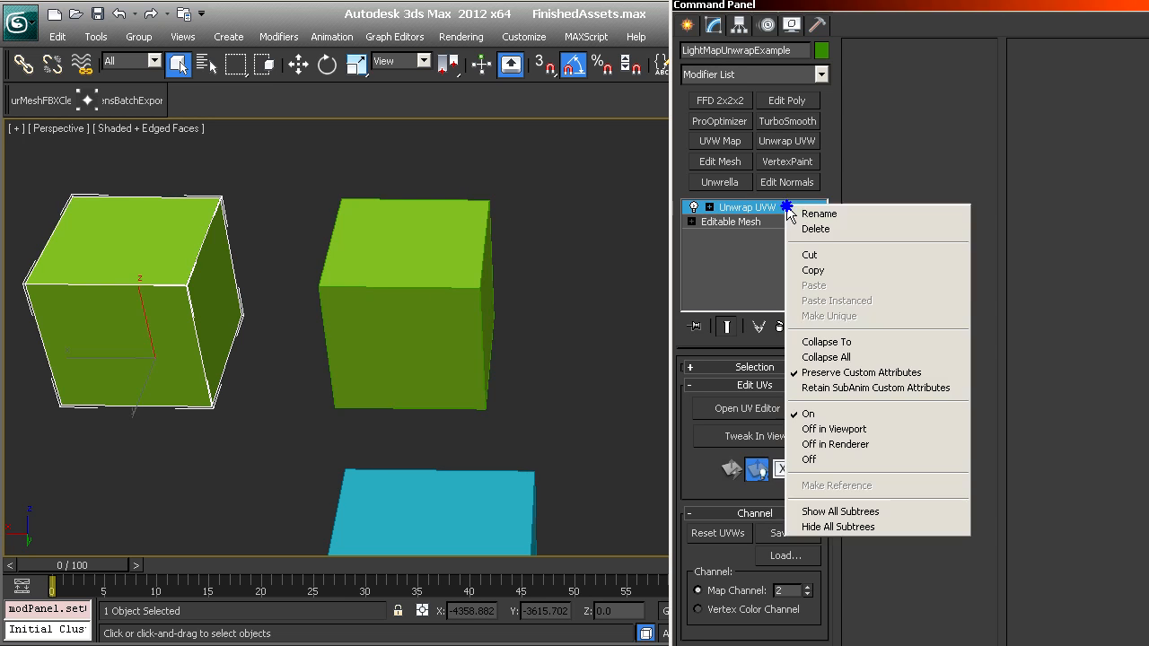
click(851, 230)
- Select the second green box, LightMapUnwrapExample2, add an Unwrap UVW modifier and open its UV editor
click(423, 320)
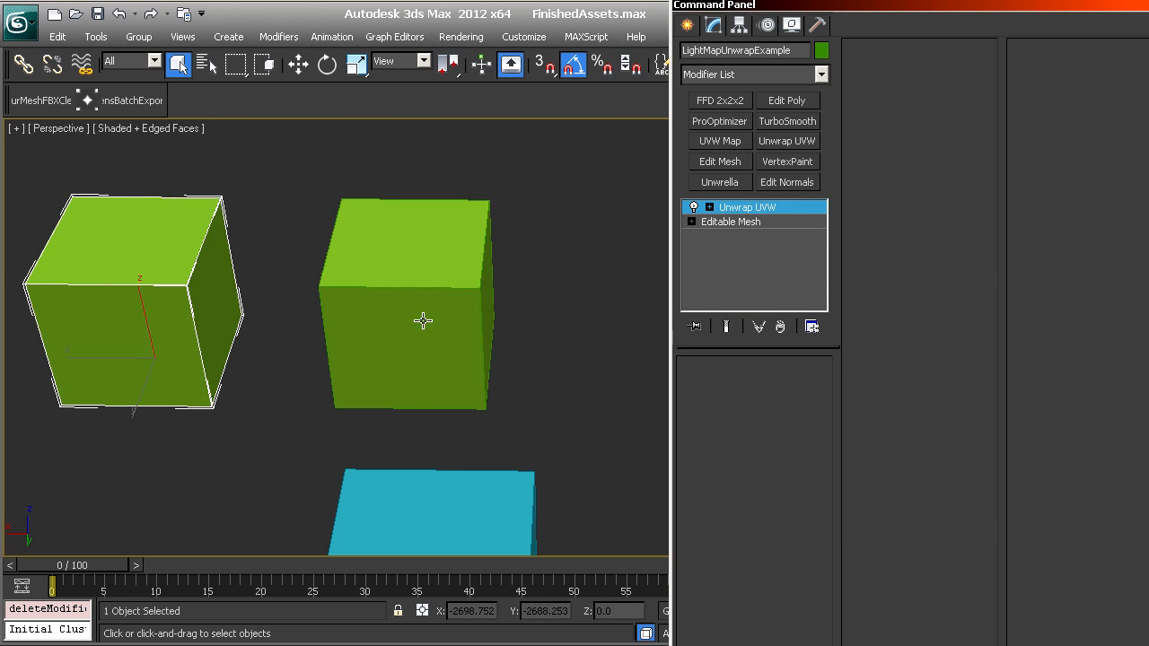
click(787, 141)
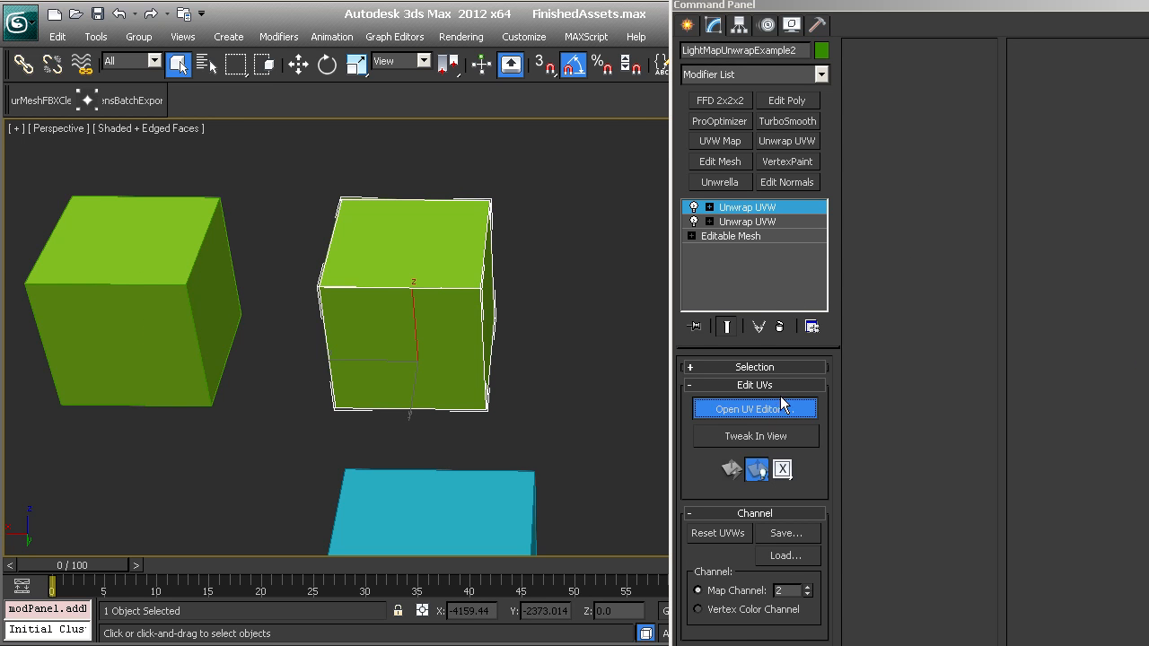
key(3)
click(754, 409)
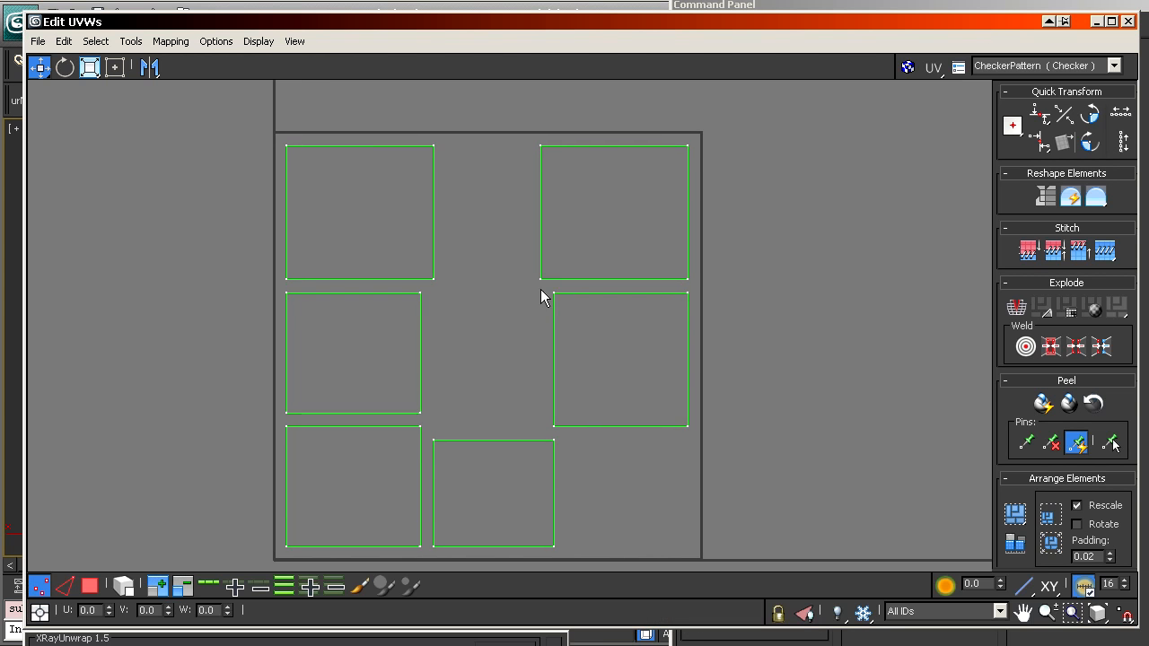
- Show the grid in the UV editor and set its Grid Size to 0.03125 in the Unwrap Options
click(294, 41)
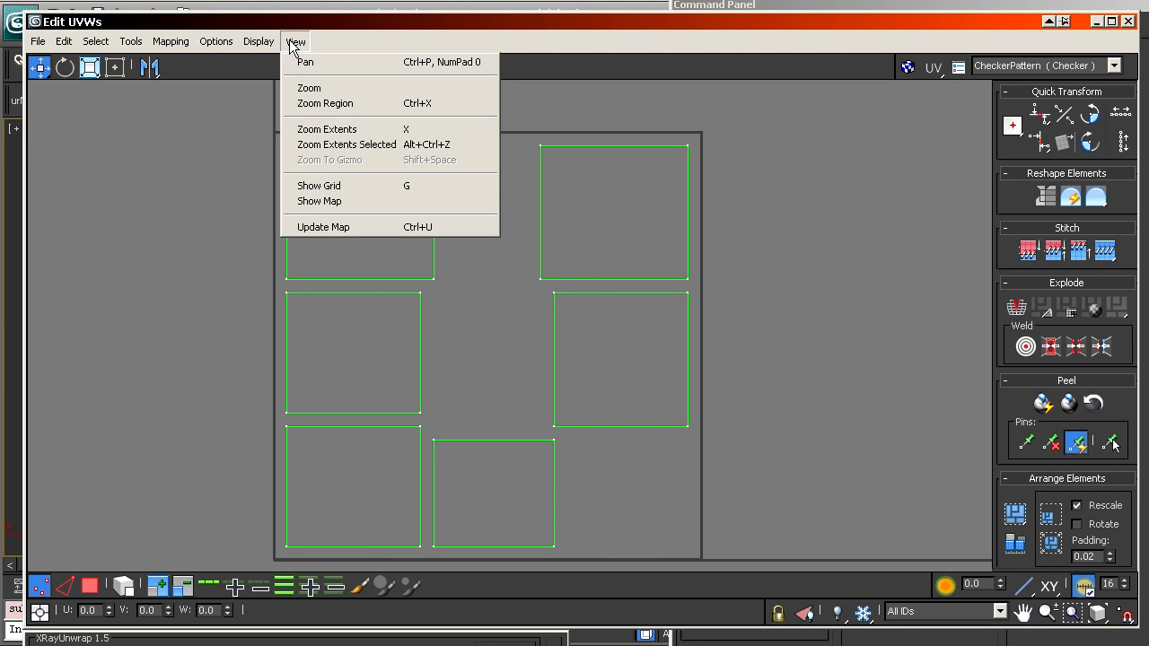
mouse_move(270, 43)
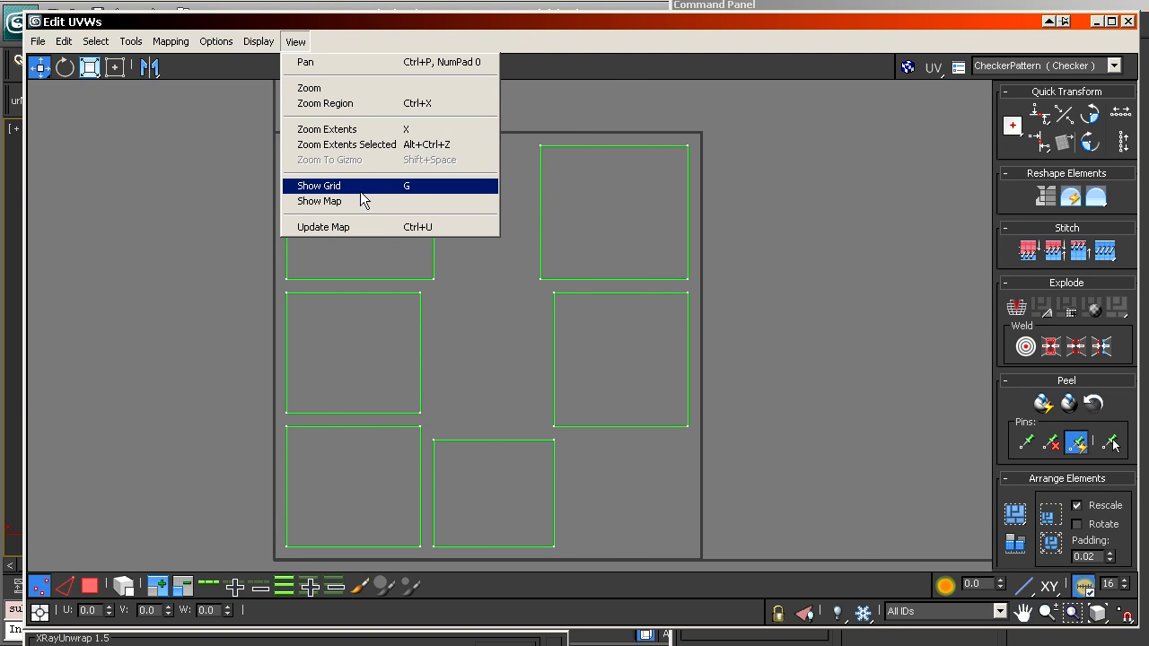
click(361, 188)
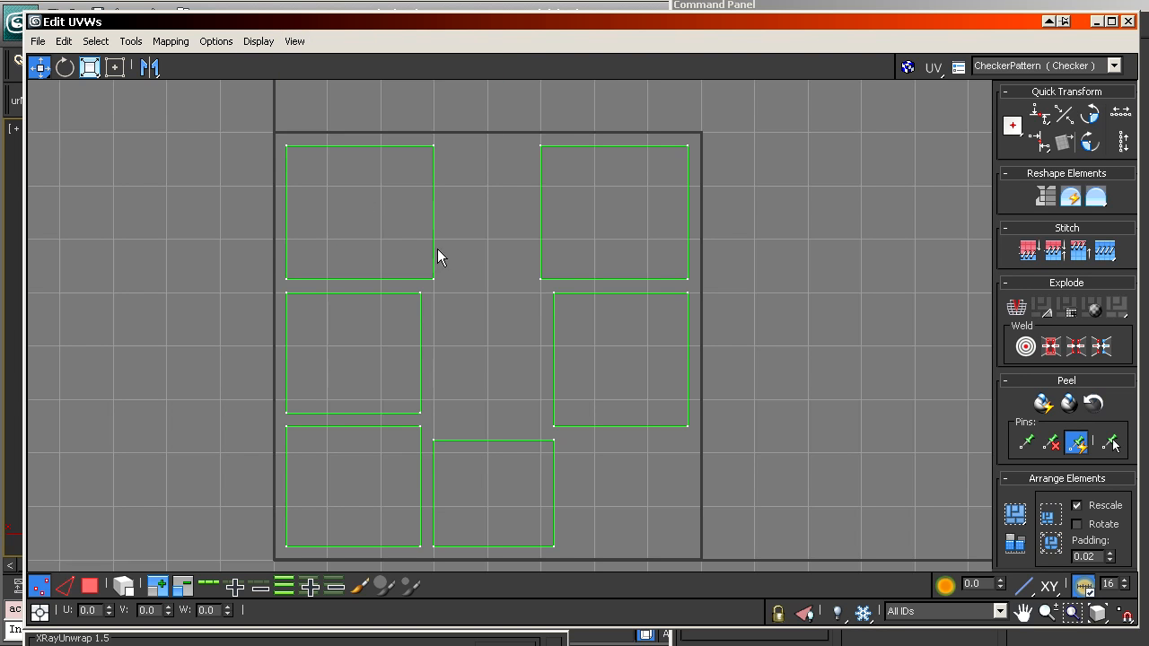
click(959, 67)
double_click(266, 395)
text(.03125)
key(Return)
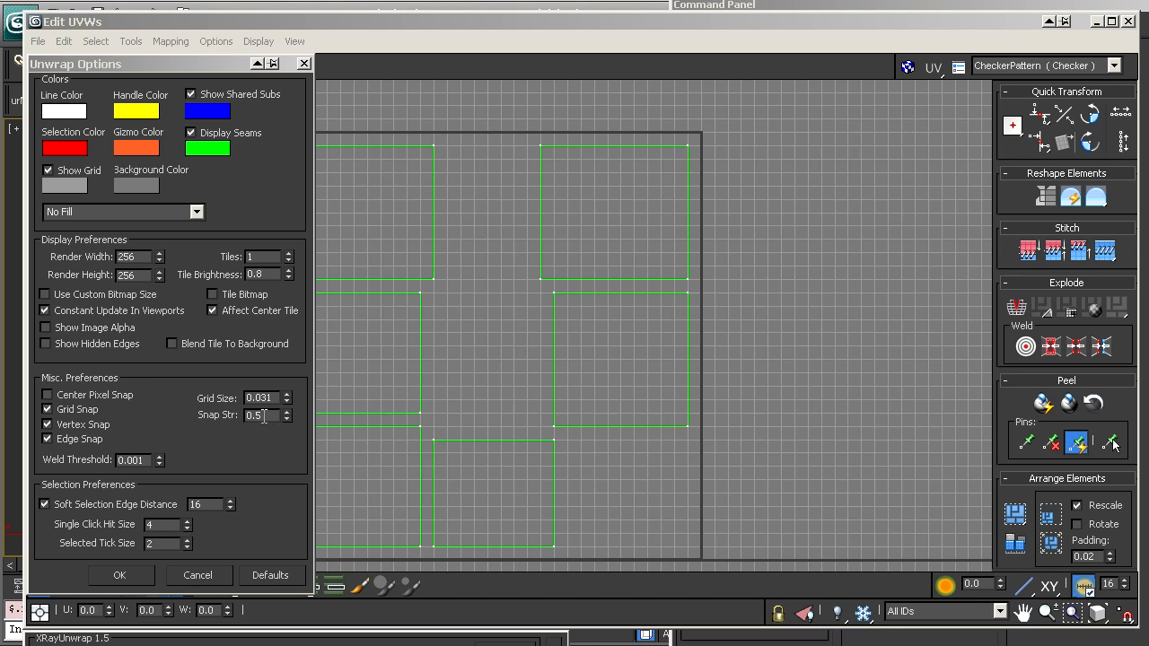
click(164, 579)
scroll(429, 251, up, 5)
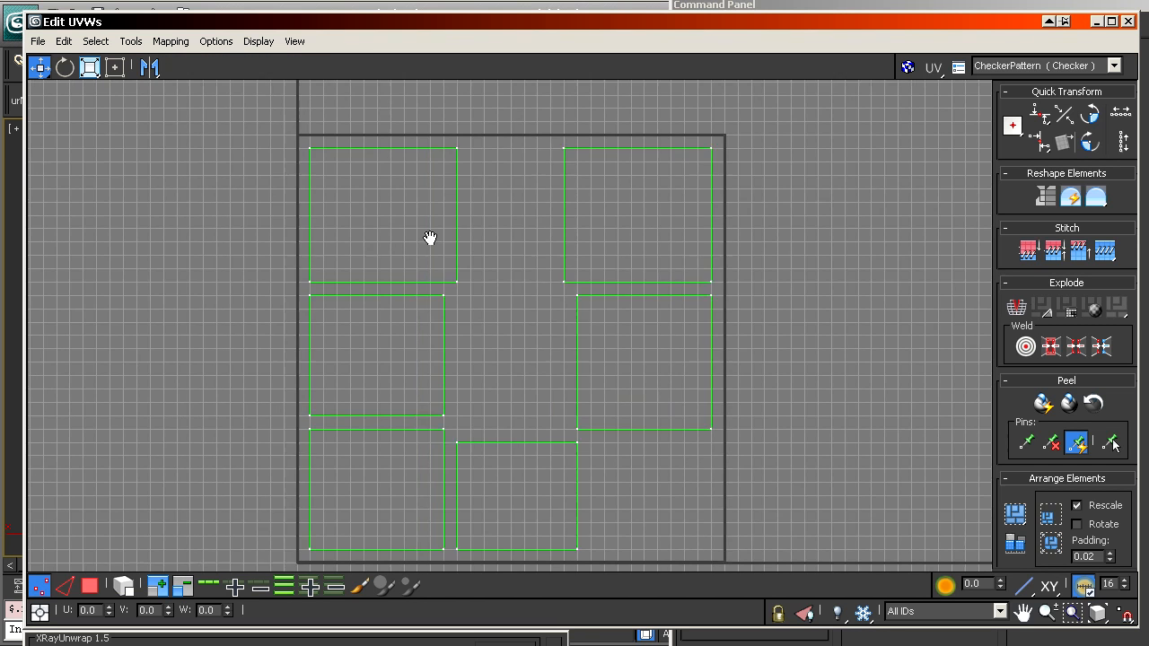
- Examine how the borders and gaps of the six LightMapUnwrapExample2 shells line up with the 32-cell grid
scroll(530, 377, up, 2)
scroll(575, 404, down, 8)
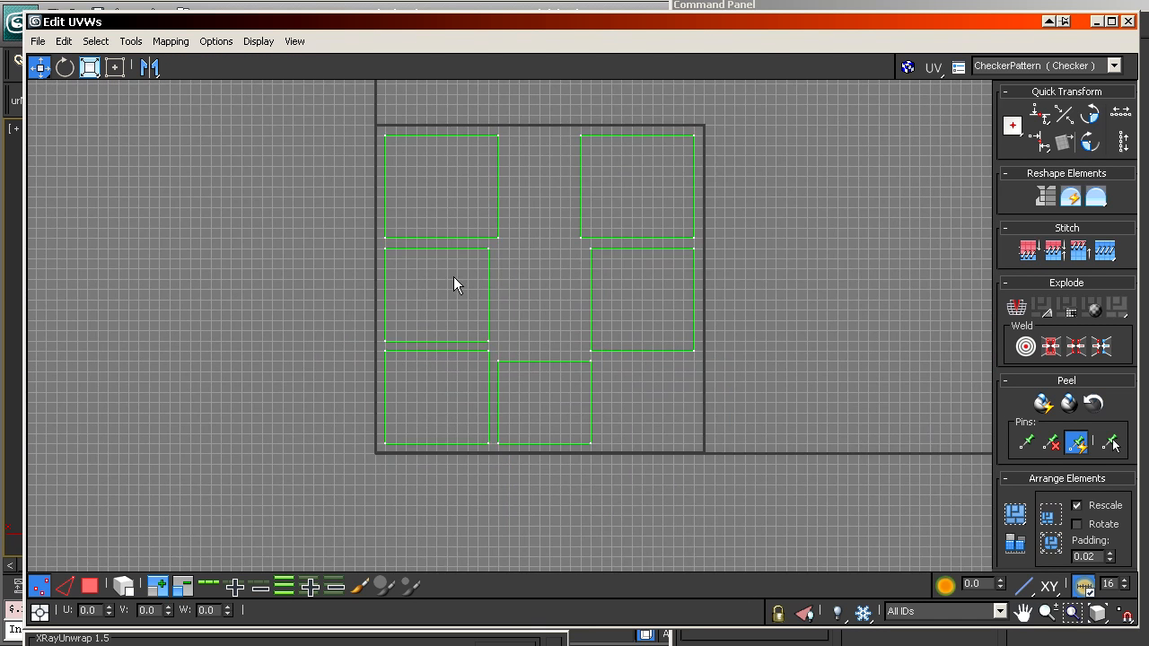
scroll(416, 331, up, 3)
middle_drag(572, 425, 513, 310)
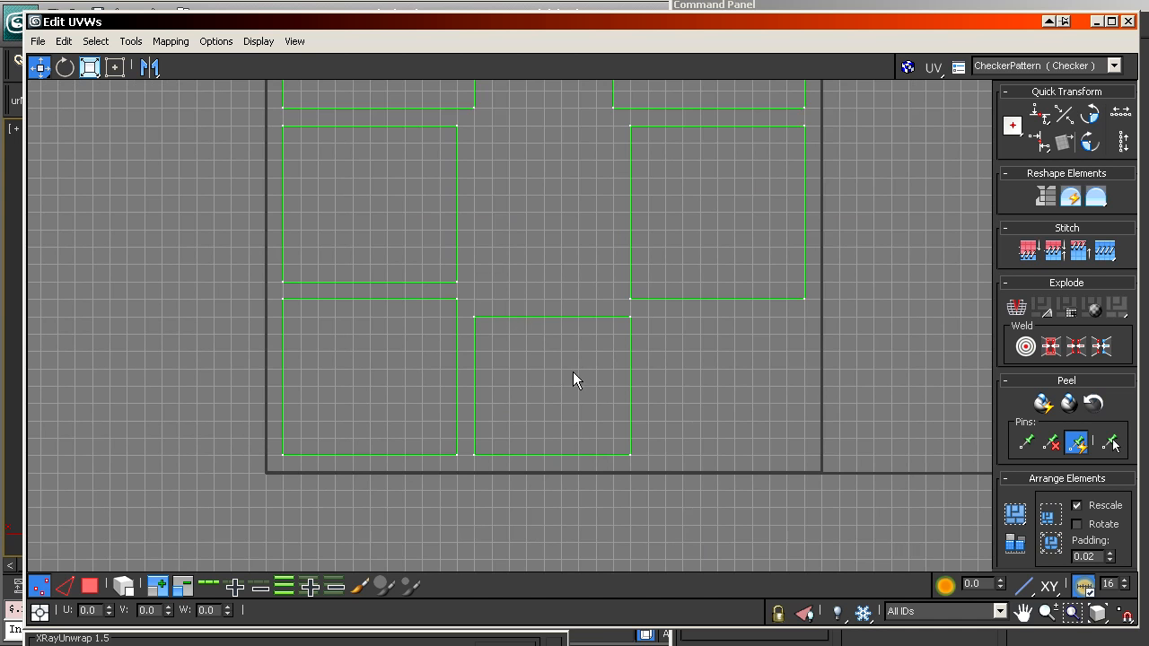
scroll(502, 410, down, 2)
middle_drag(548, 361, 517, 377)
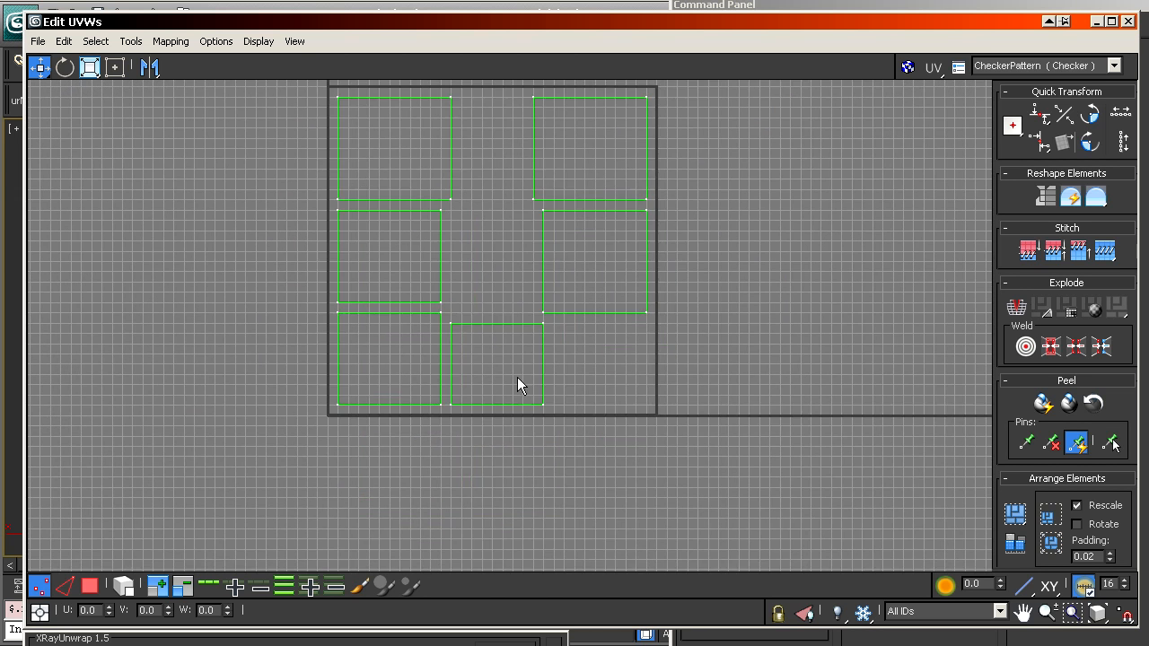
- Select the vertices of the lower-middle shell and of the upper-right shell in turn, and clear the selection
scroll(477, 369, up, 2)
drag(427, 282, 594, 326)
middle_drag(592, 336, 592, 376)
drag(655, 490, 431, 319)
middle_drag(573, 153, 526, 325)
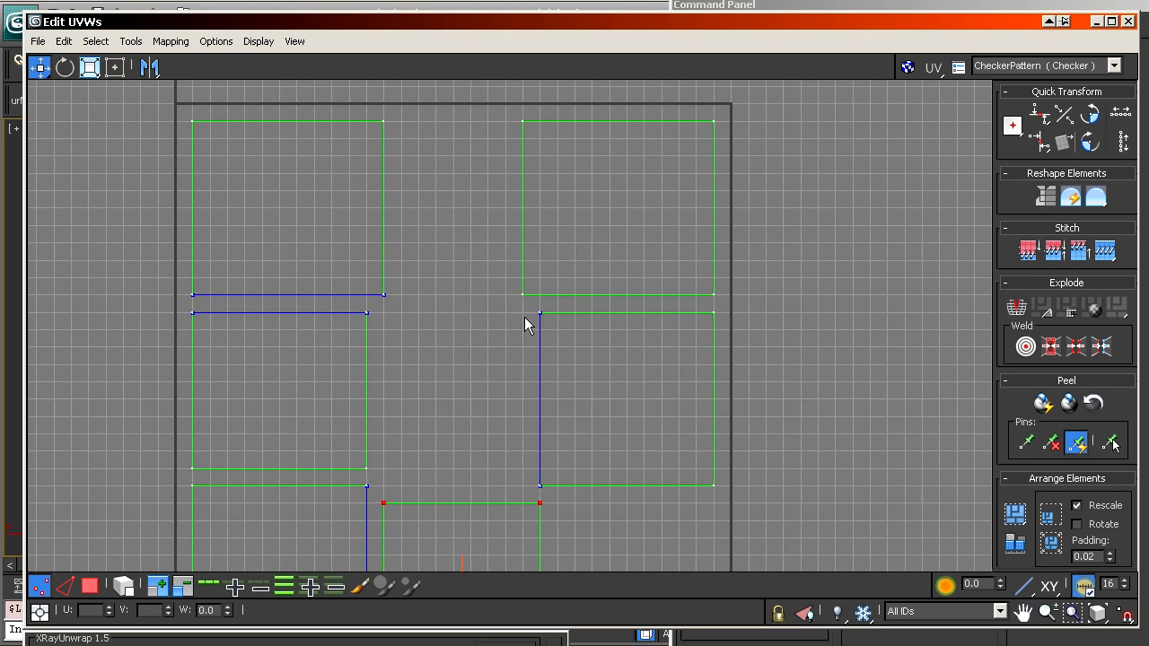
drag(513, 113, 787, 302)
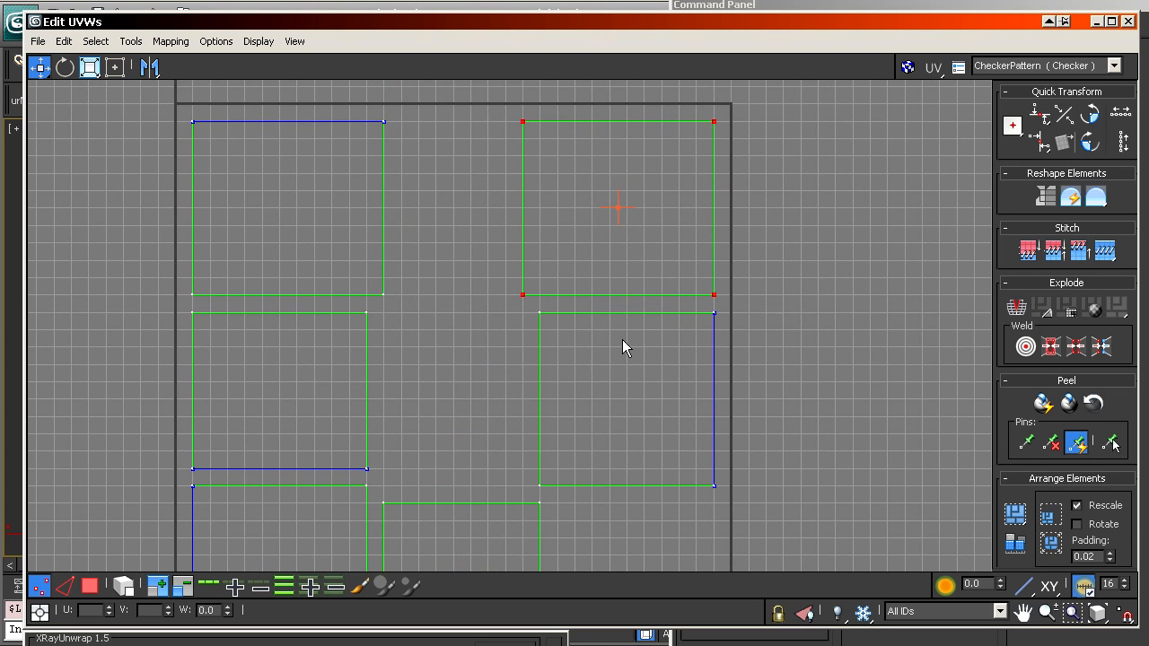
middle_drag(570, 347, 585, 303)
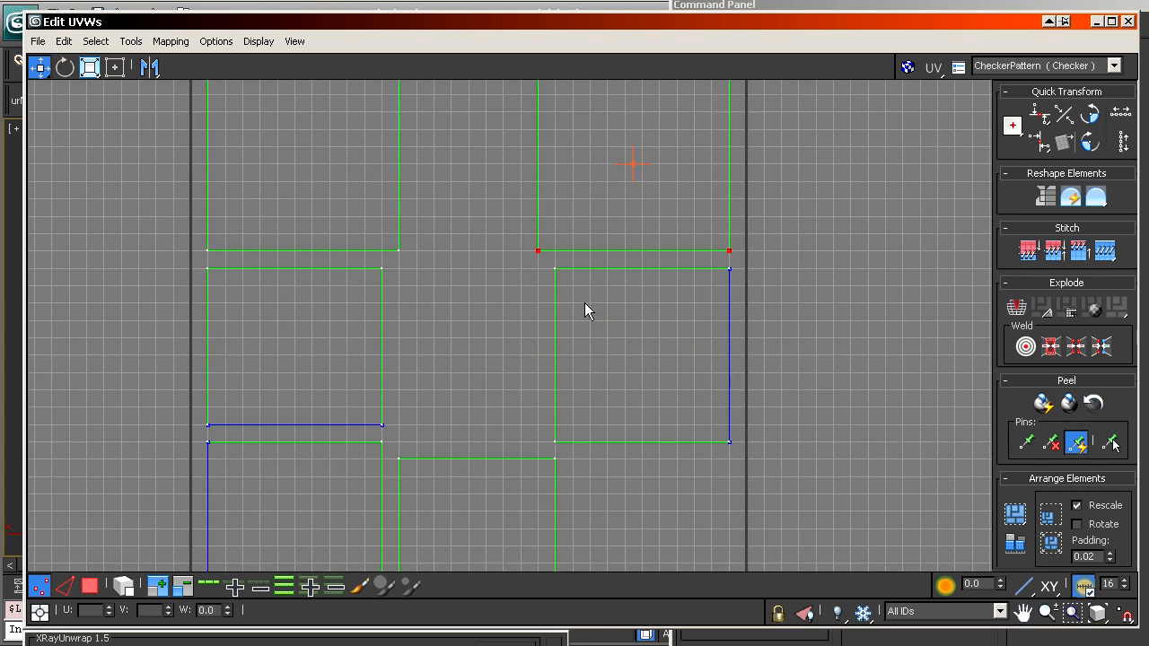
click(503, 363)
- Inspect neighbouring shell corners up close to check their vertices against the grid lines and the gap between shells
scroll(503, 359, up, 6)
scroll(529, 199, up, 5)
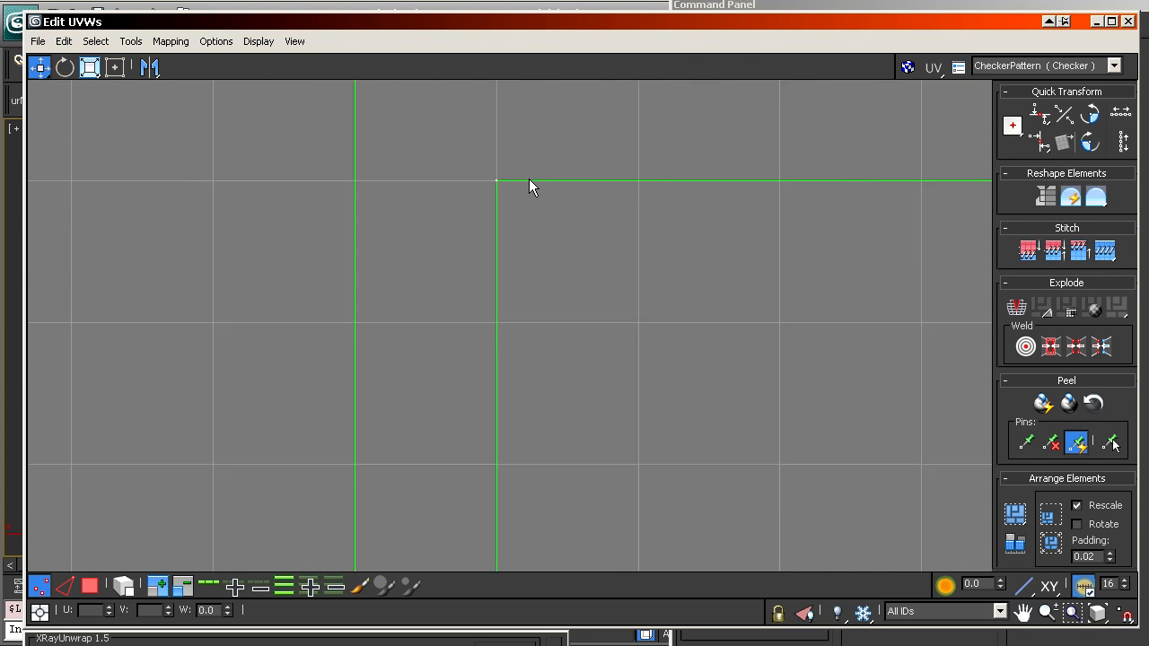
middle_drag(488, 200, 629, 418)
middle_drag(416, 240, 532, 535)
scroll(532, 535, down, 2)
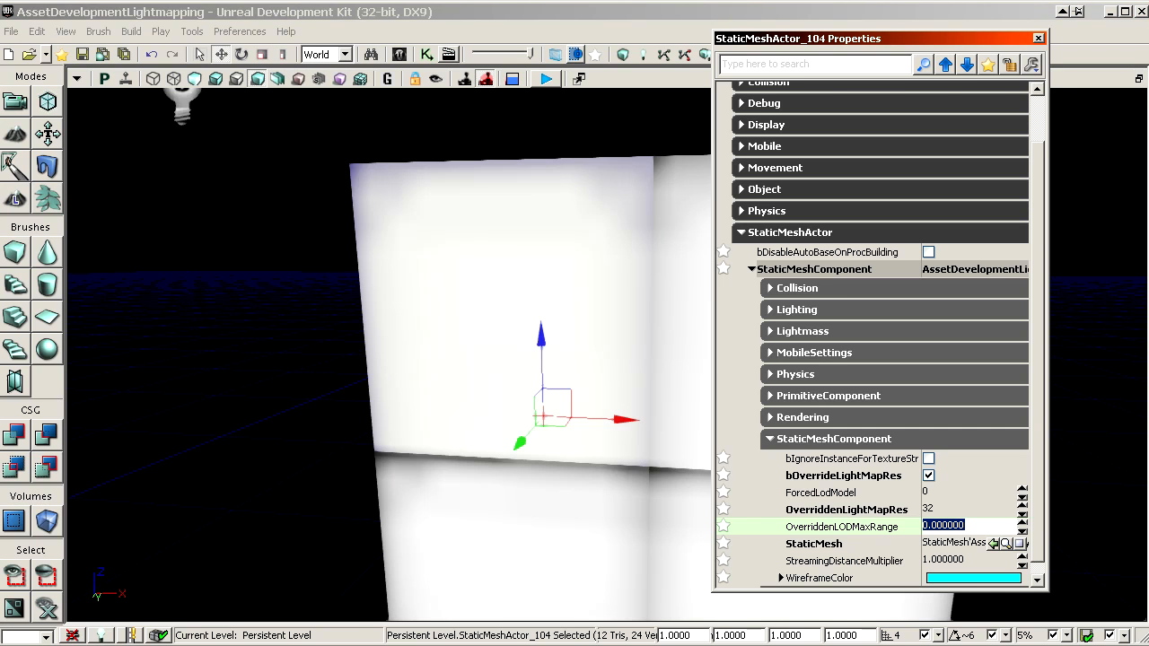
- Switch to UDK, deselect the selected box and examine the shadow seams on the first four-box wall
scroll(386, 359, down, 5)
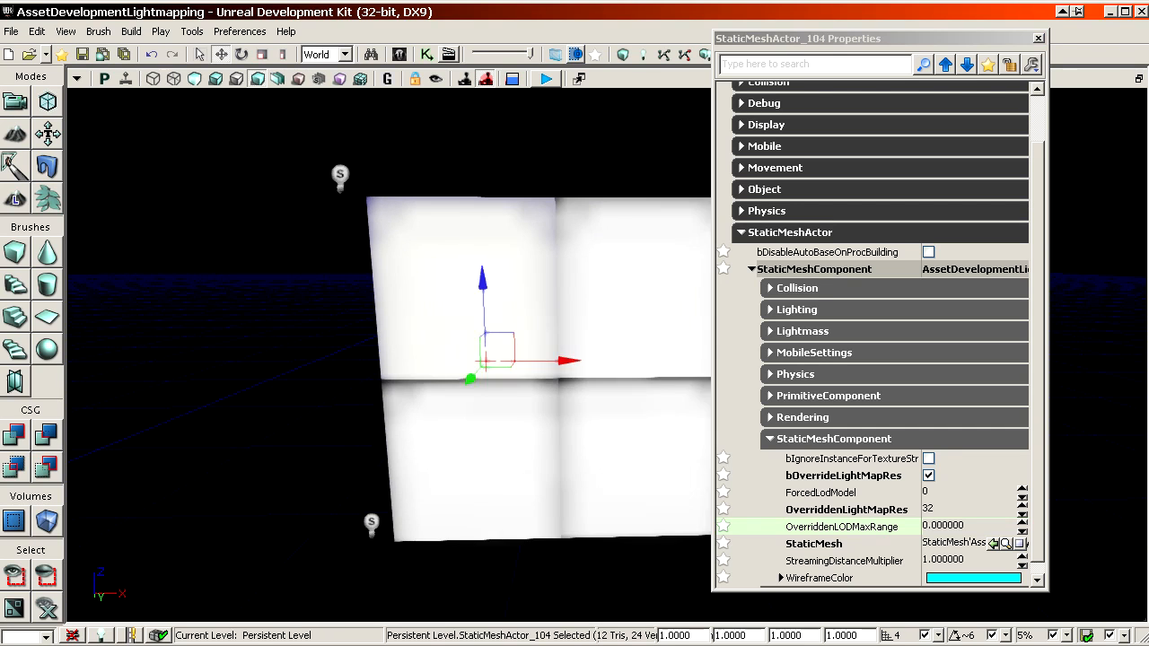
click(261, 385)
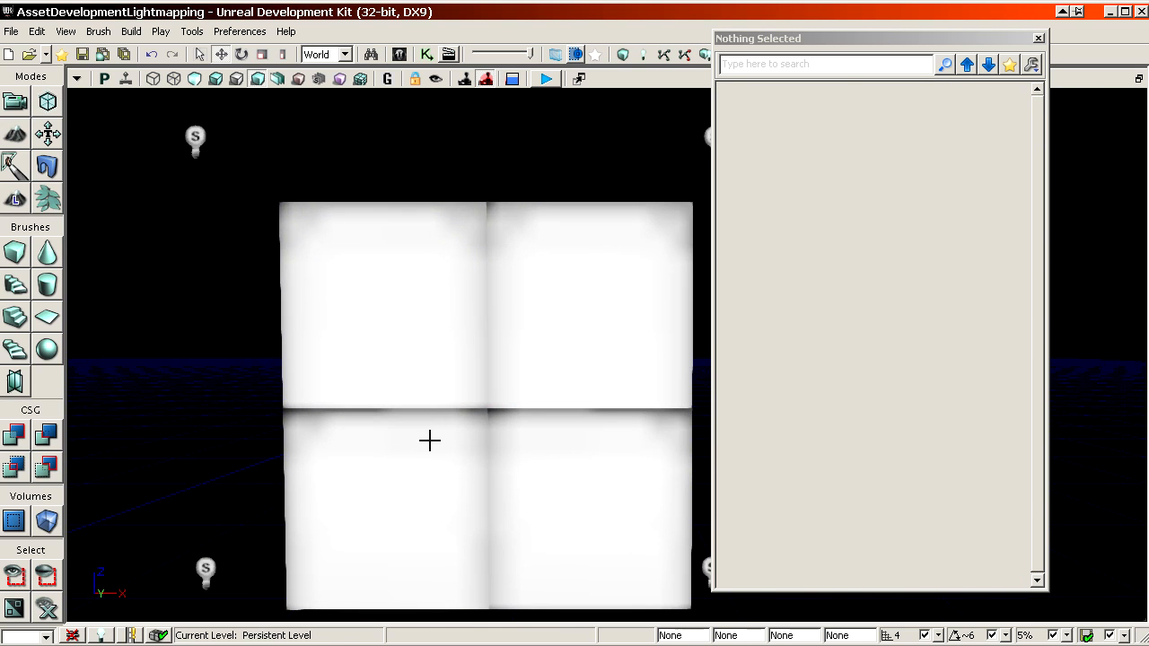
drag(430, 440, 469, 495)
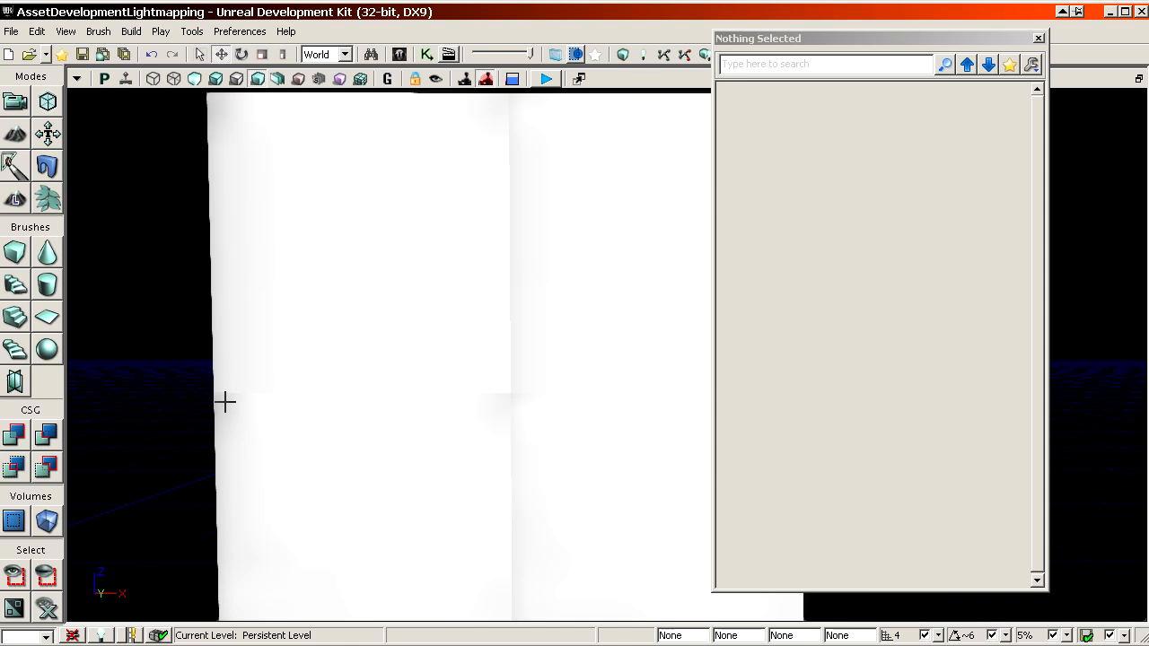
- Examine the seams between the boxes on the second four-box wall from several distances and angles in UDK
drag(405, 305, 405, 359)
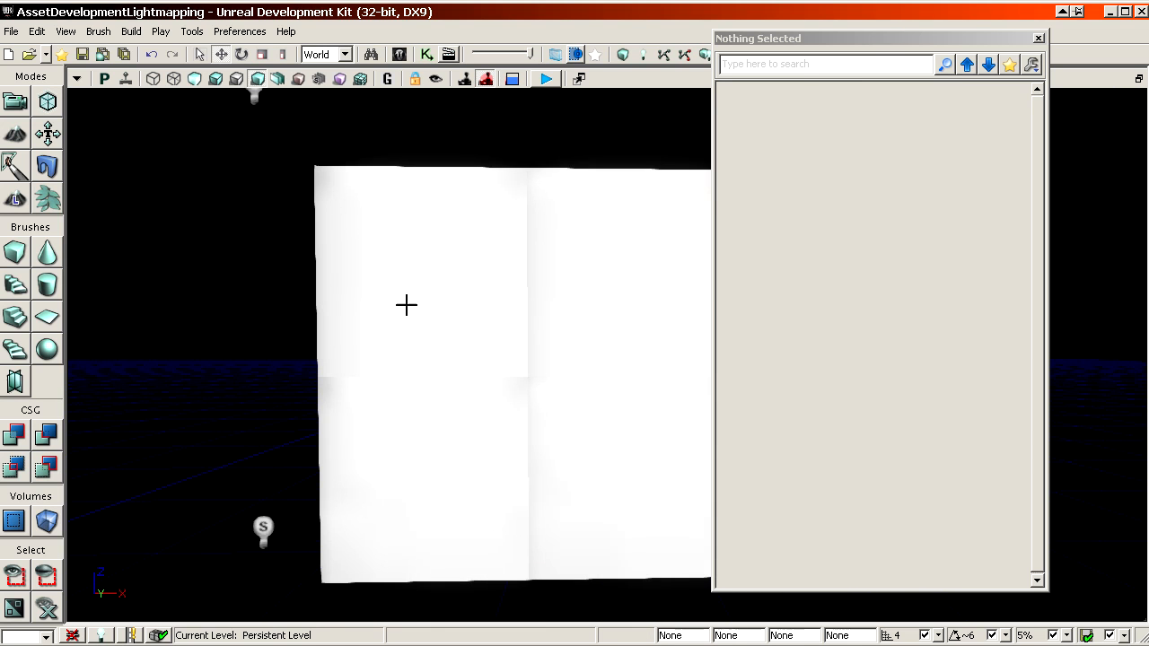
drag(536, 503, 505, 211)
middle_drag(504, 211, 535, 232)
drag(534, 232, 584, 348)
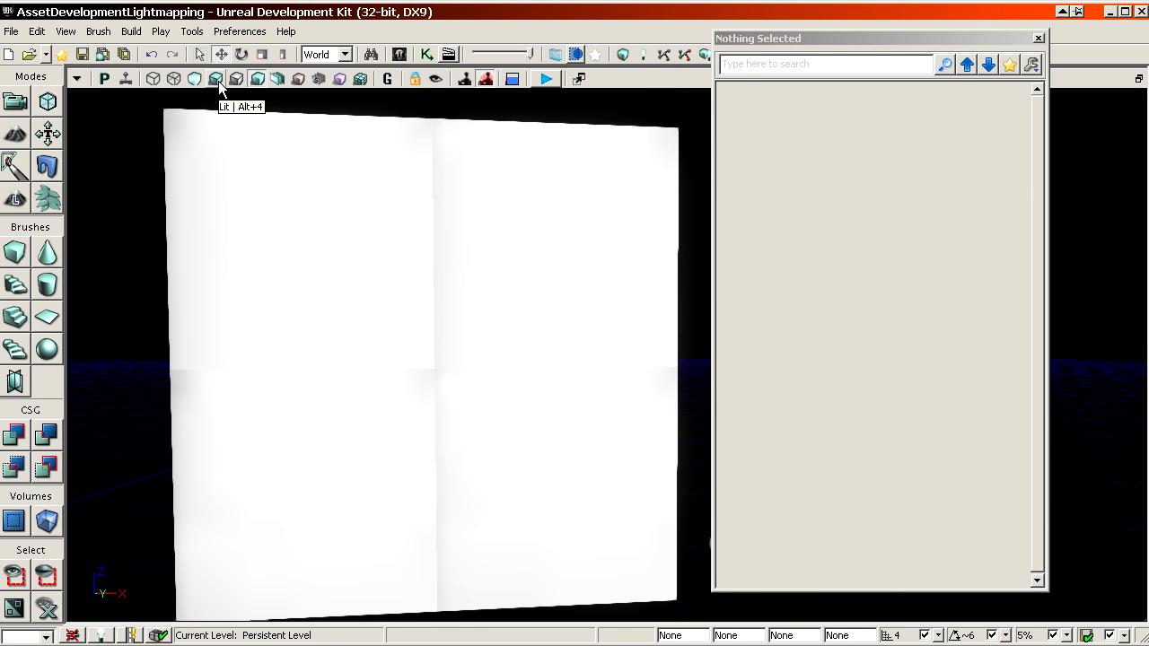
mouse_move(377, 296)
mouse_down()
mouse_move(377, 270)
mouse_move(388, 395)
mouse_move(384, 319)
mouse_move(388, 368)
mouse_move(397, 301)
mouse_move(400, 404)
mouse_move(391, 289)
mouse_up()
drag(404, 354, 382, 319)
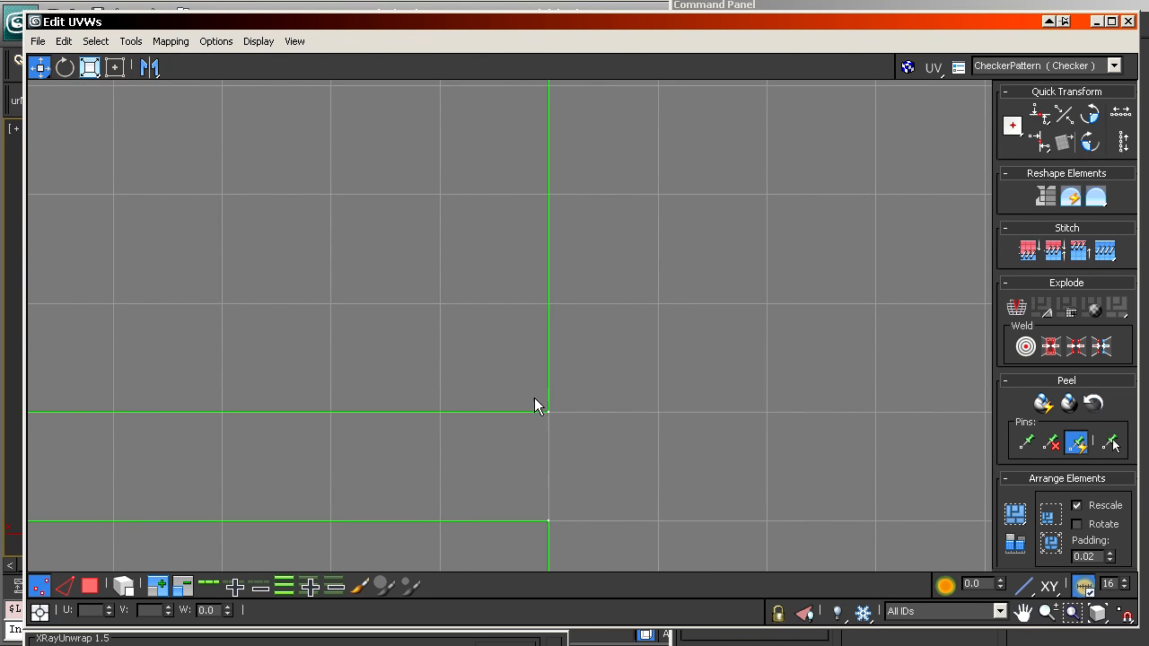
- Switch back to the 3ds Max UV editor, review the whole layout and select the middle-right shell's outer edge vertices
scroll(534, 399, down, 5)
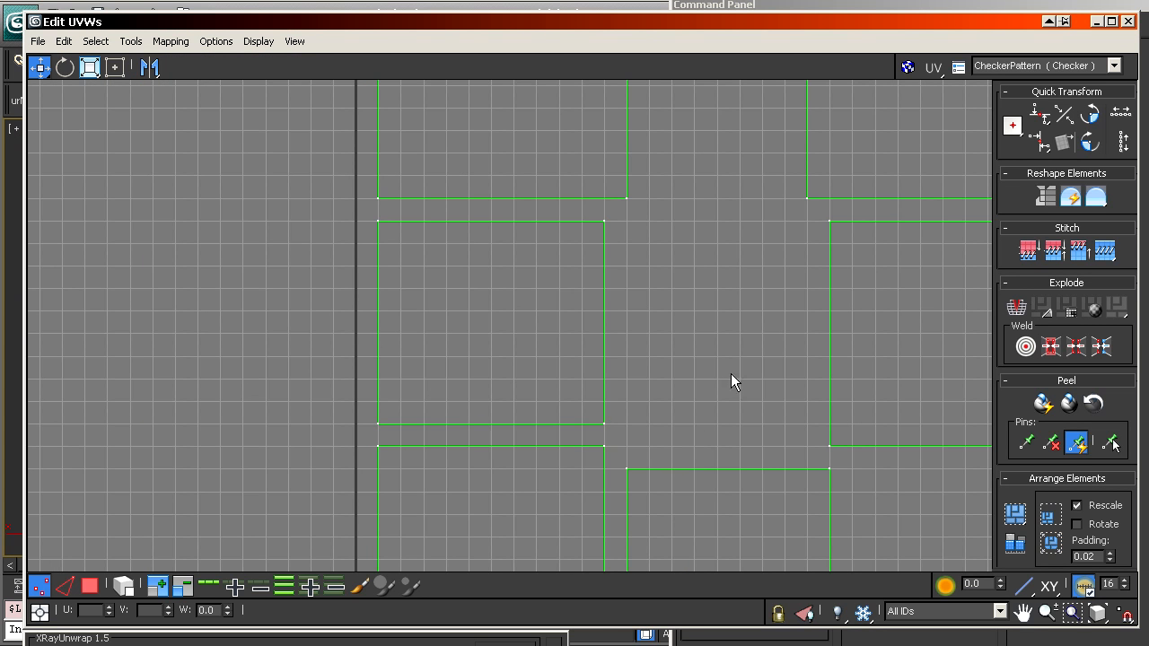
scroll(716, 297, down, 4)
middle_drag(566, 364, 510, 333)
drag(739, 430, 572, 253)
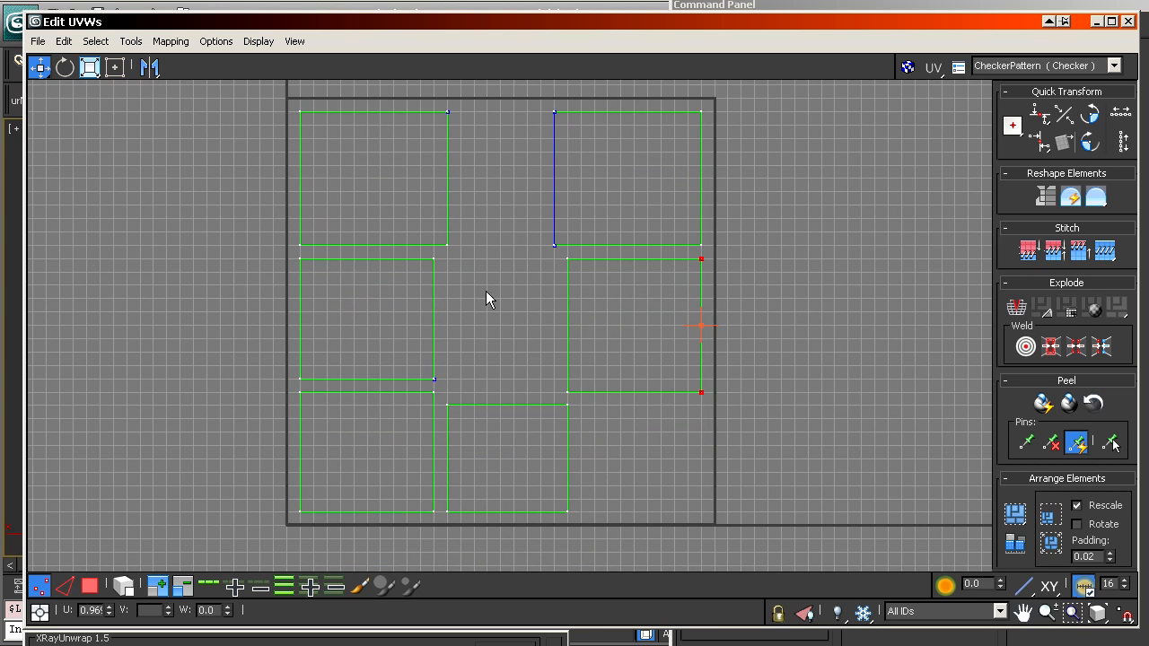
- Examine the gaps between the green cube's UV shells, then close the UV editor
click(494, 202)
middle_drag(436, 168, 433, 222)
drag(280, 135, 467, 305)
click(573, 253)
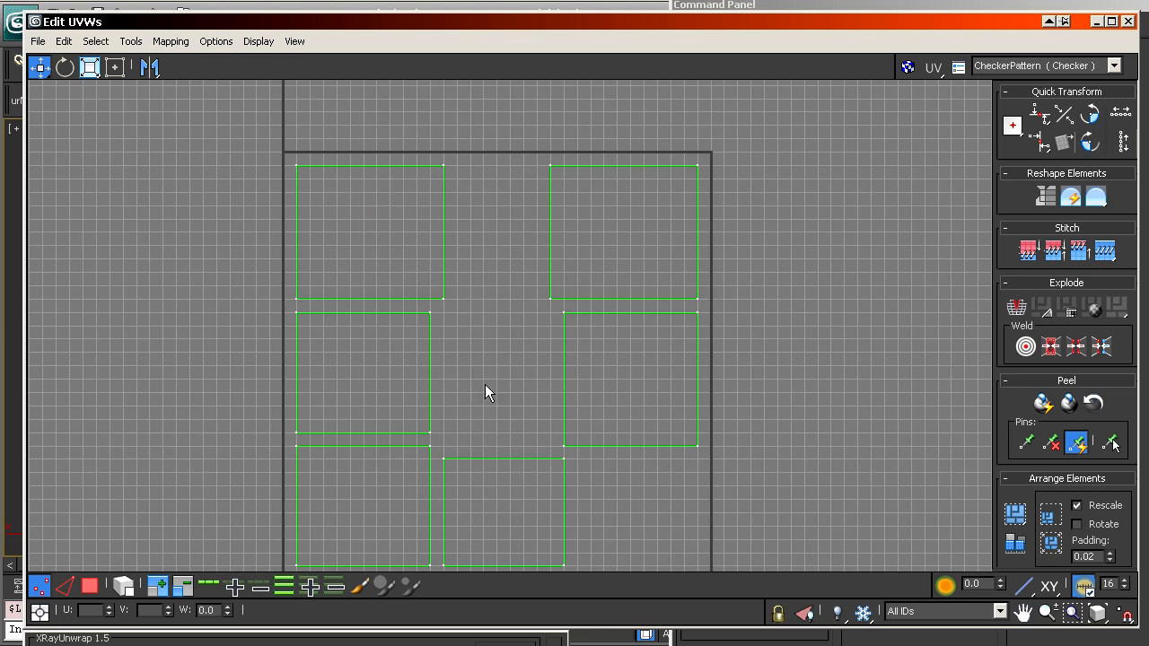
middle_drag(671, 529, 641, 476)
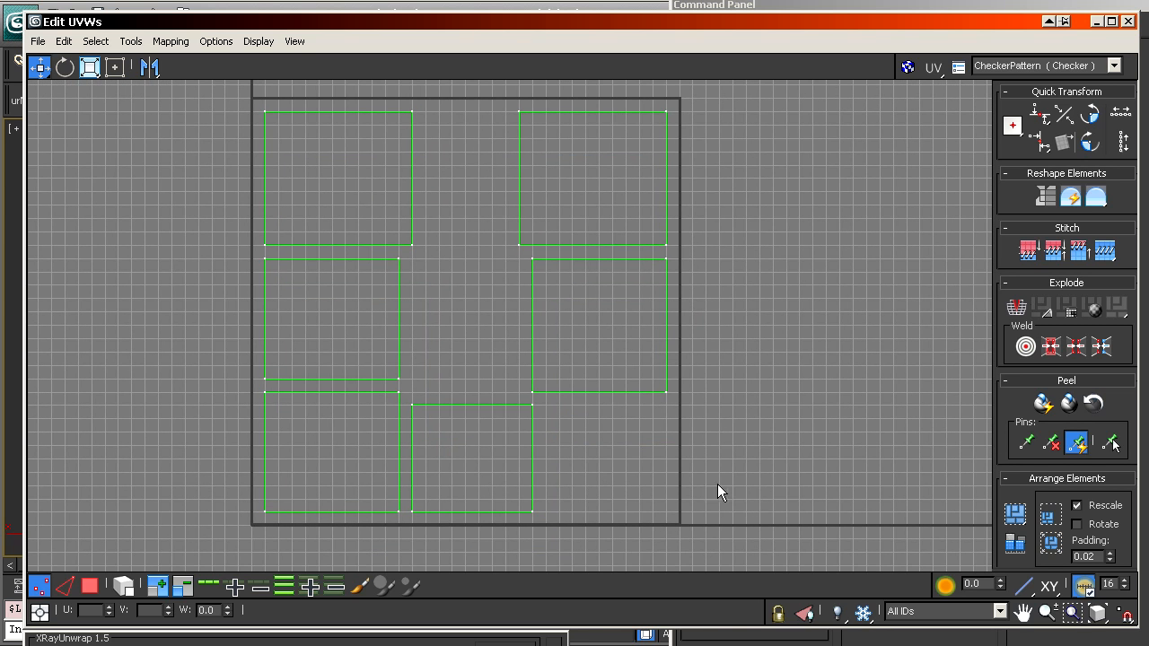
click(1128, 20)
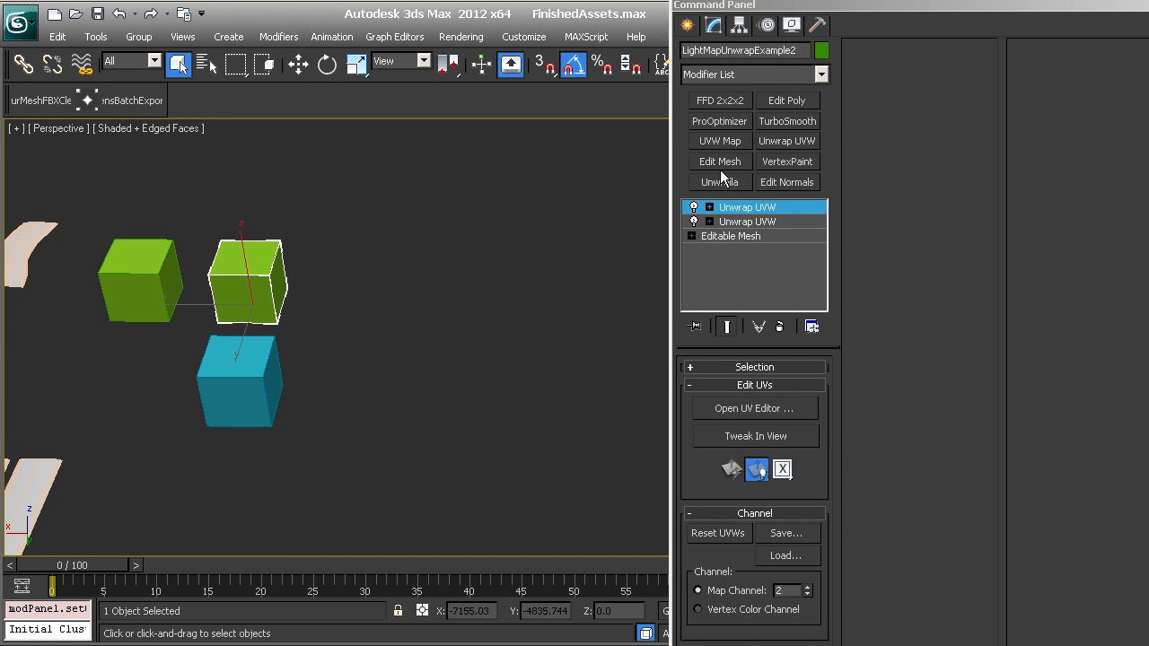
- Create a long, narrow Box primitive beside the green and blue cubes
click(688, 24)
click(721, 141)
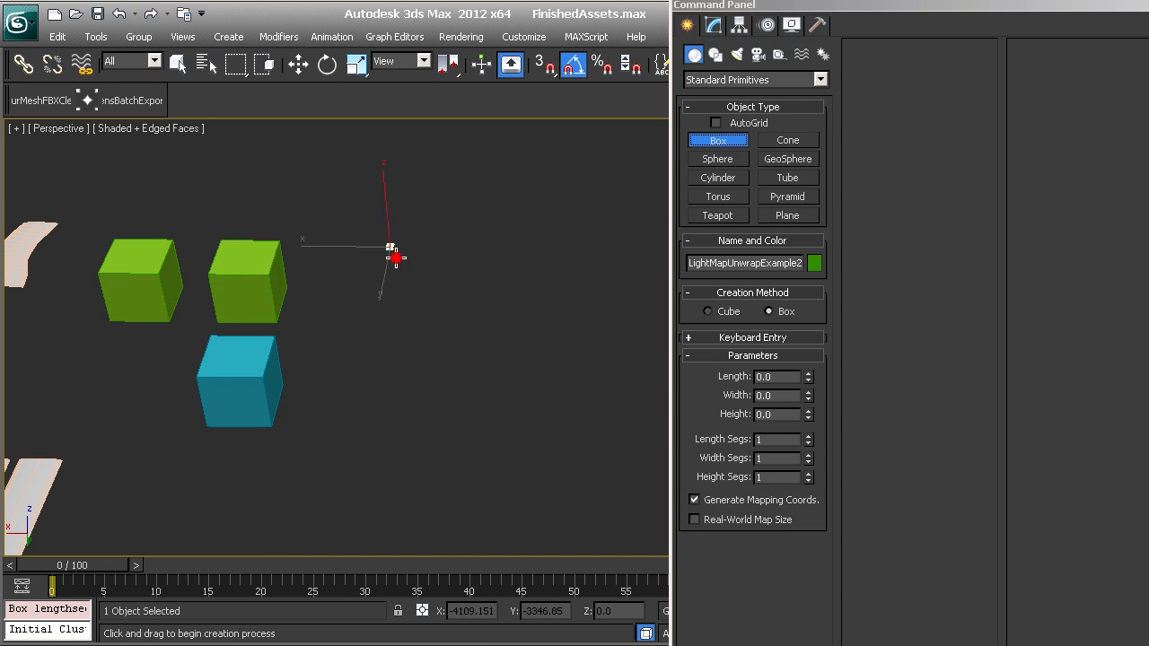
drag(395, 244, 358, 479)
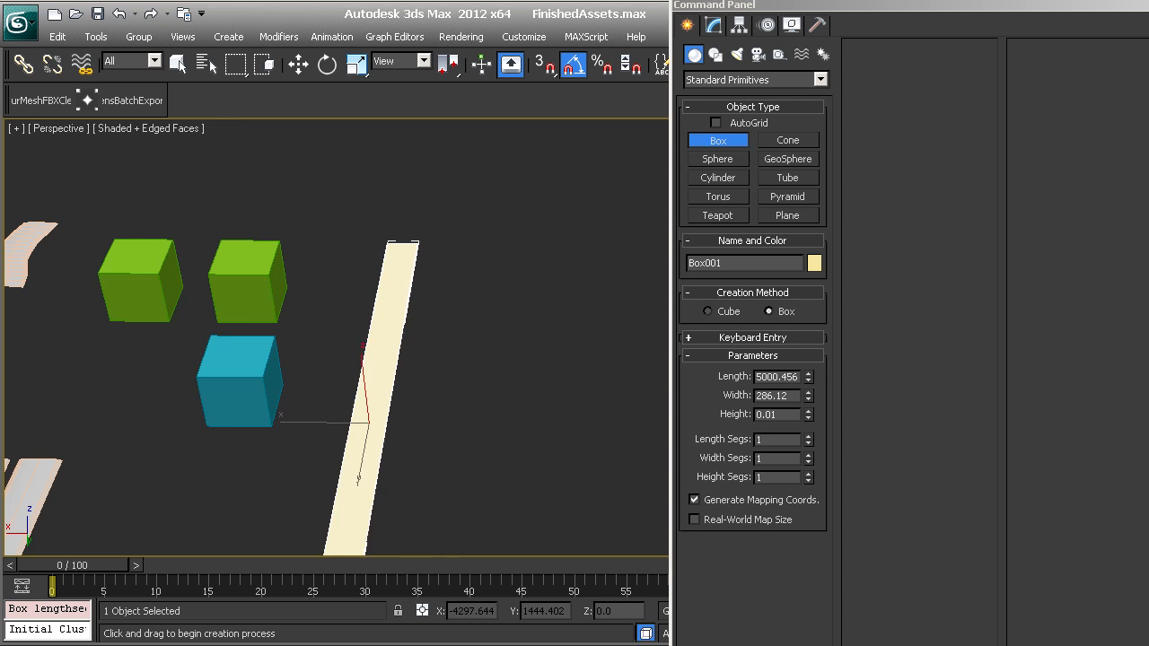
click(360, 630)
middle_drag(381, 401, 362, 340)
- Add an Unwrap UVW modifier to the long box and open its UV editor
click(714, 24)
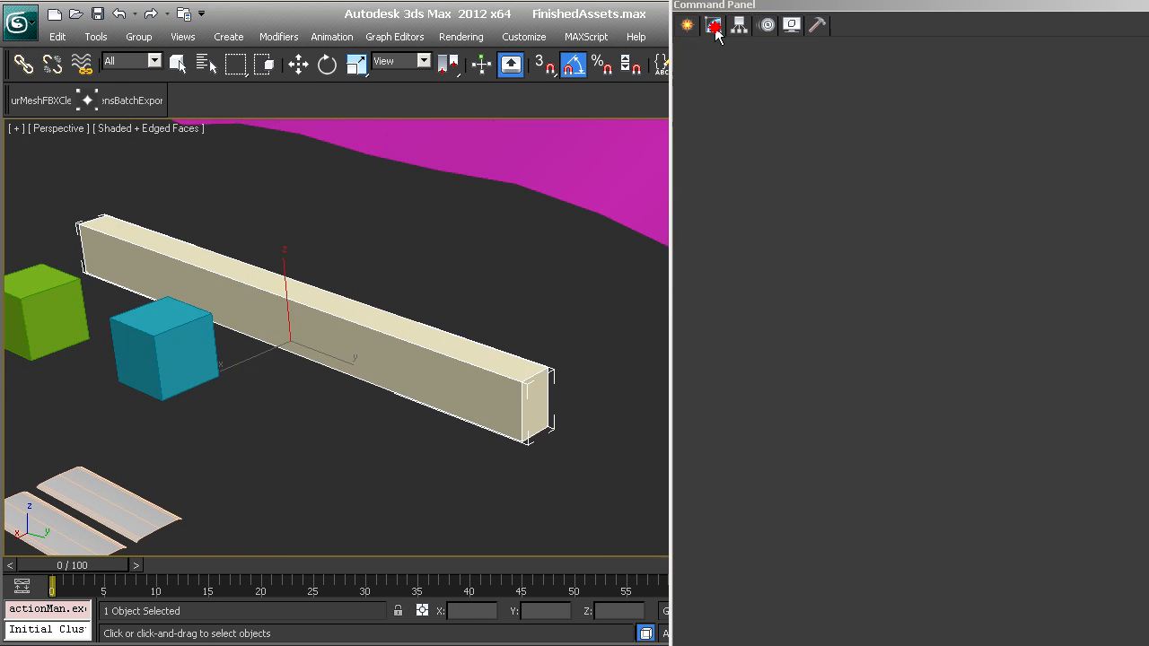
click(808, 153)
click(780, 409)
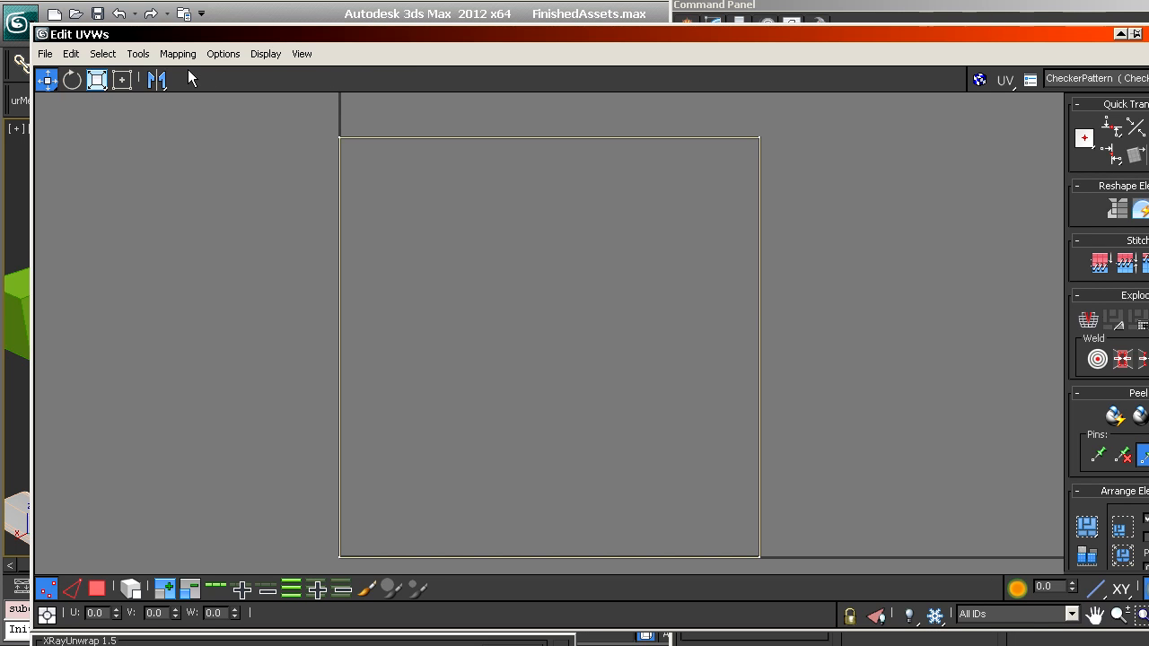
- Apply Flatten Mapping to the long box's UVs at polygon level with the default settings
click(213, 53)
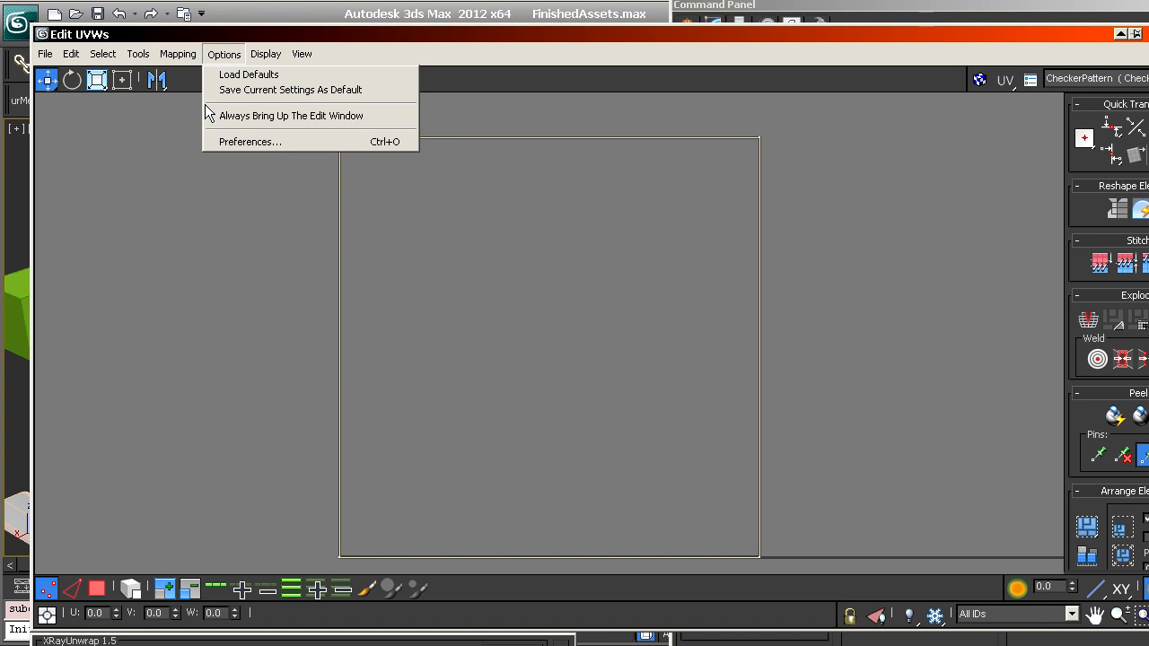
click(98, 589)
click(178, 53)
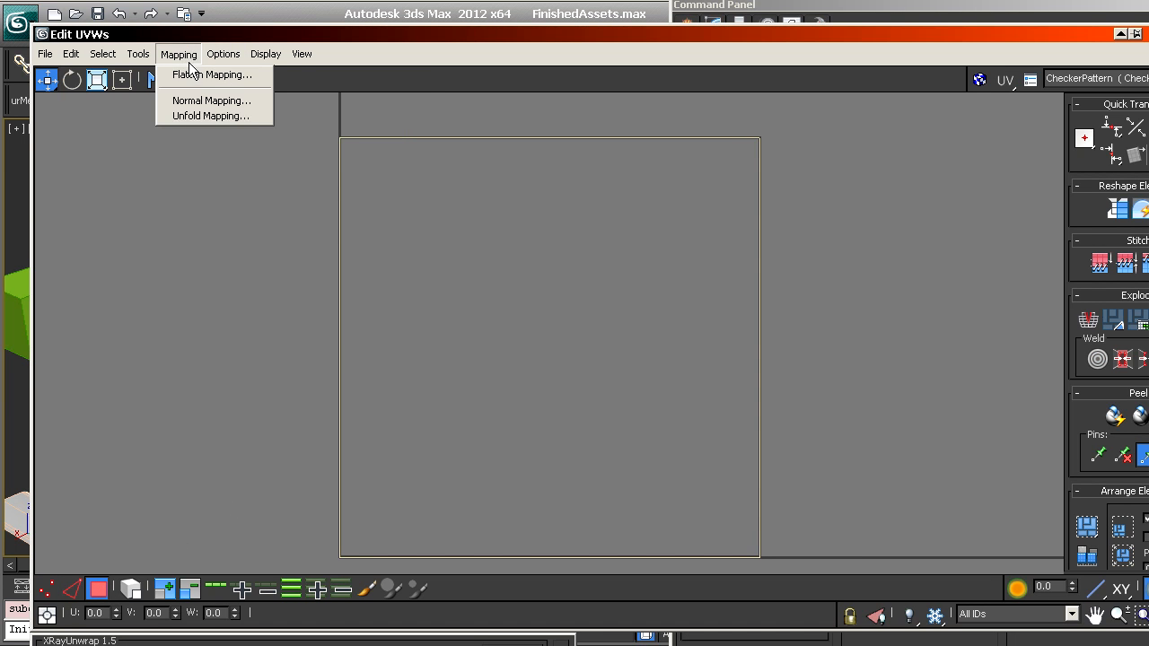
click(190, 75)
click(244, 117)
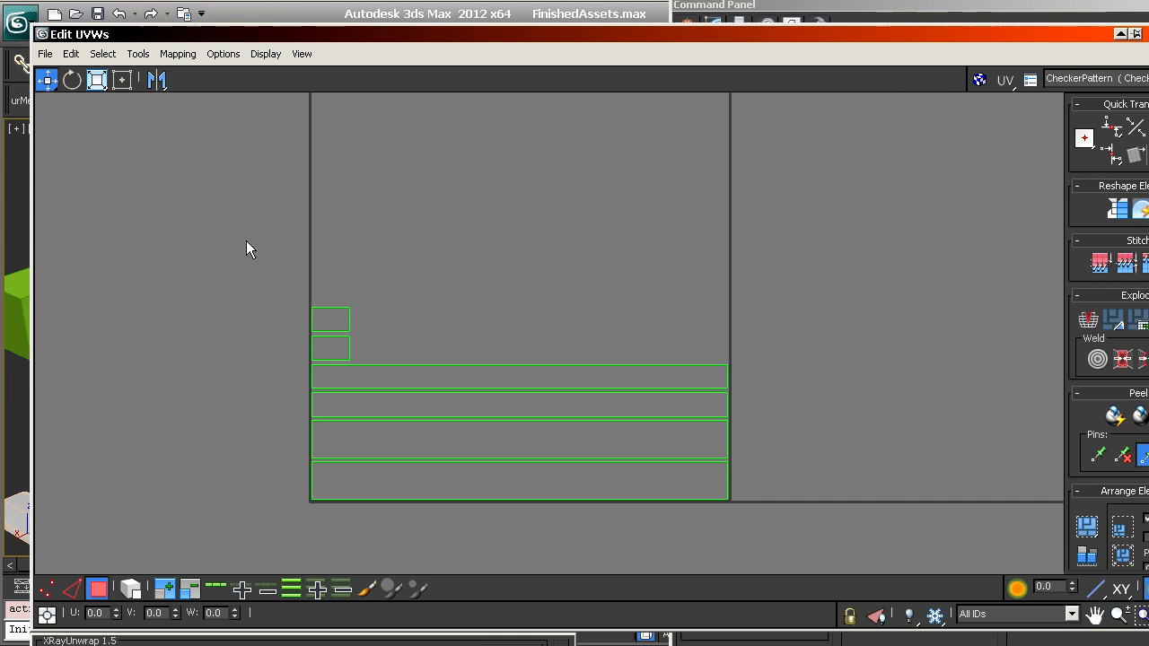
- Examine how the flattened long strips and small end caps use the UV space and where it stays empty
drag(225, 236, 790, 370)
click(789, 370)
middle_drag(734, 329, 730, 417)
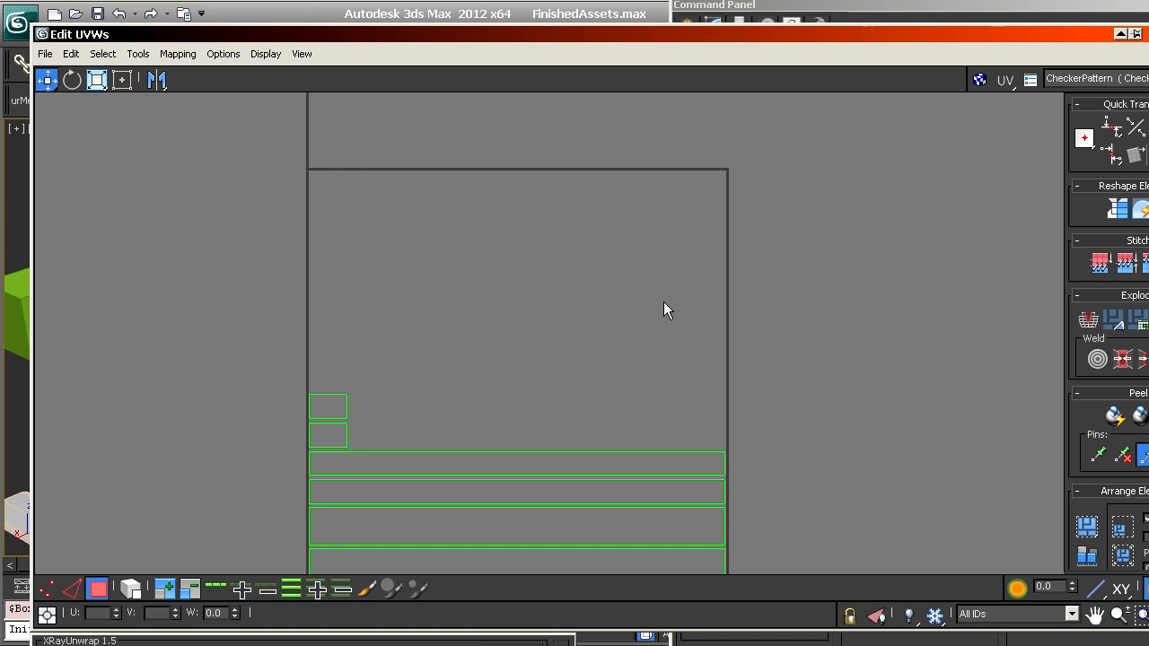
middle_drag(577, 380, 541, 316)
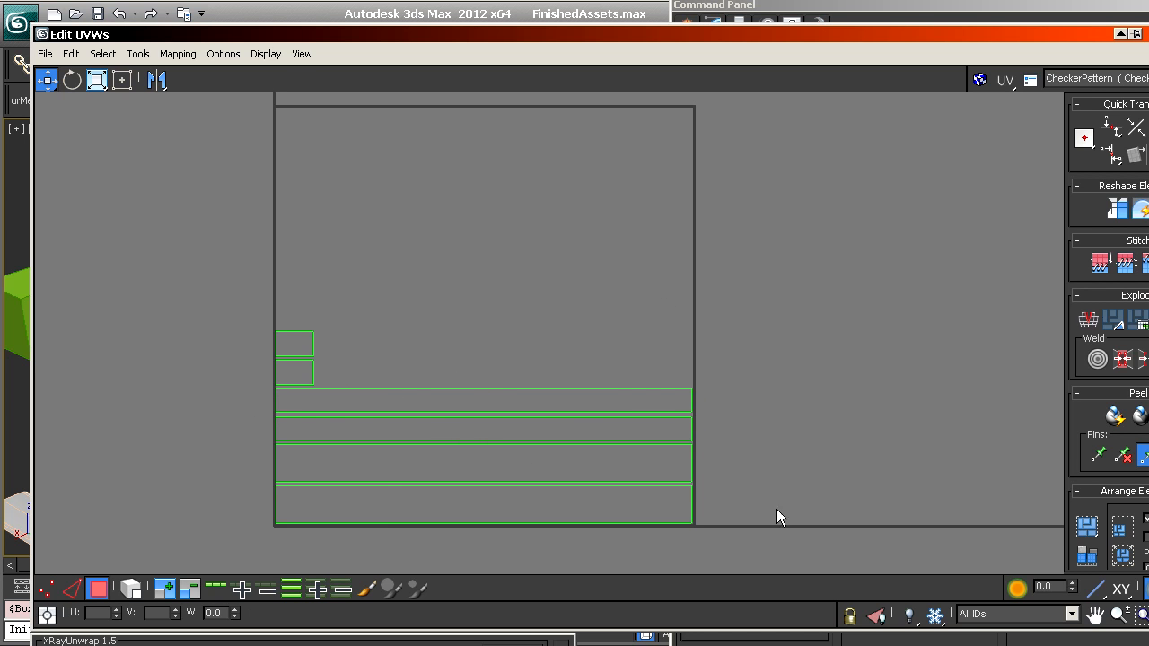
drag(763, 541, 203, 308)
click(215, 296)
middle_drag(698, 357, 642, 351)
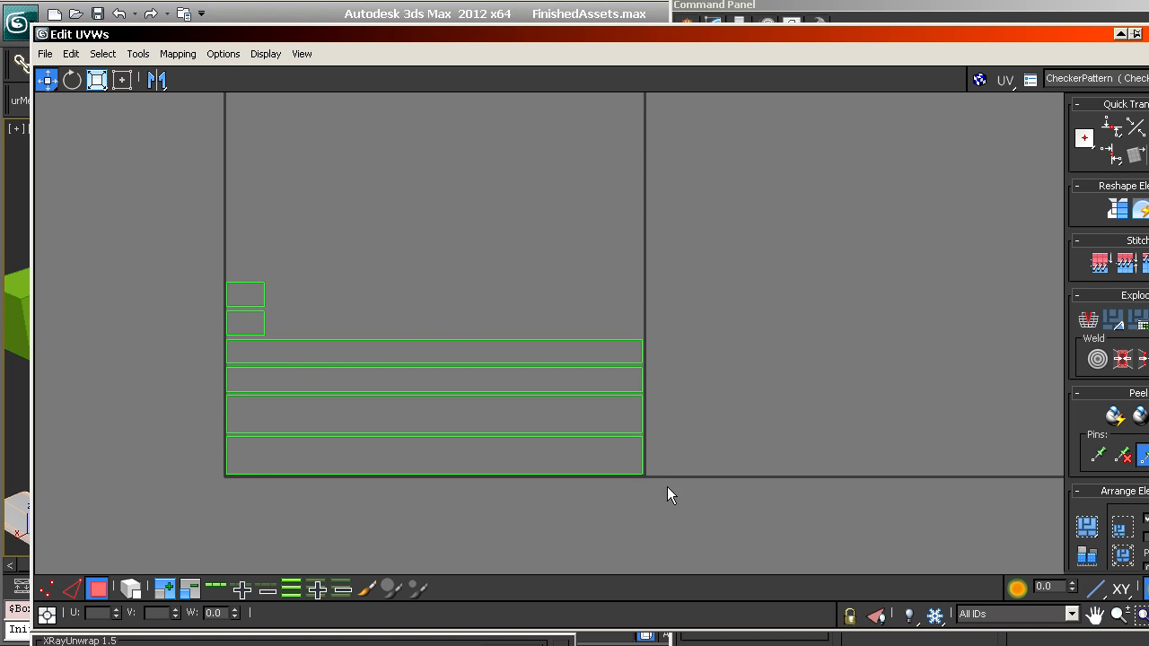
middle_drag(386, 289, 379, 315)
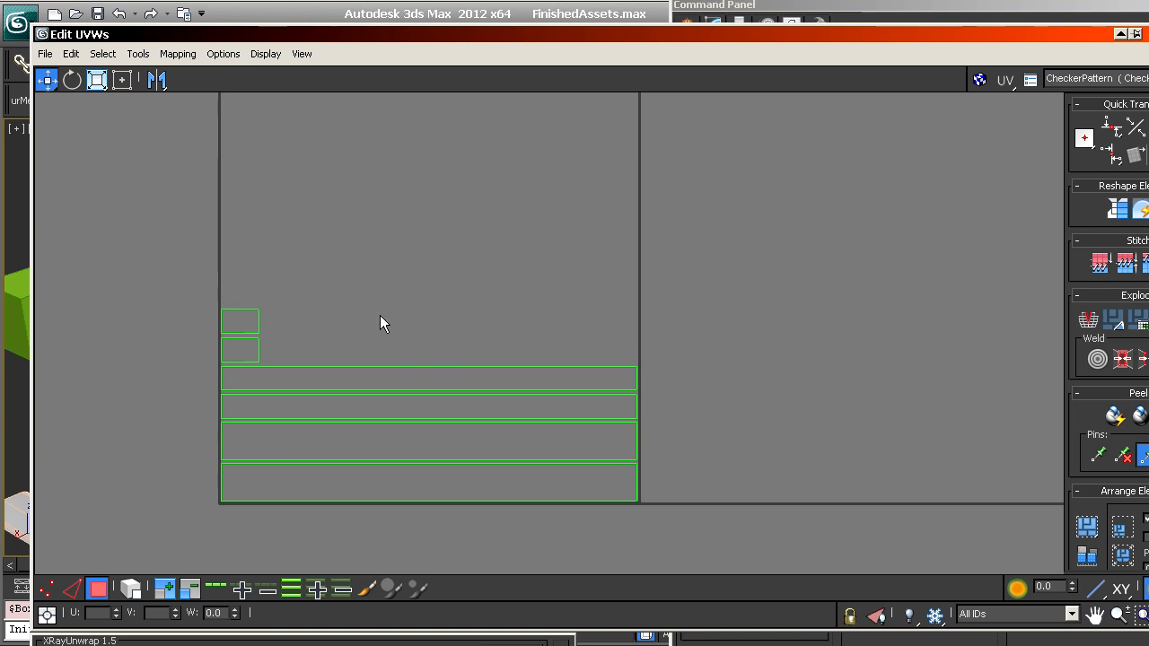
middle_drag(457, 321, 456, 355)
middle_drag(357, 461, 428, 326)
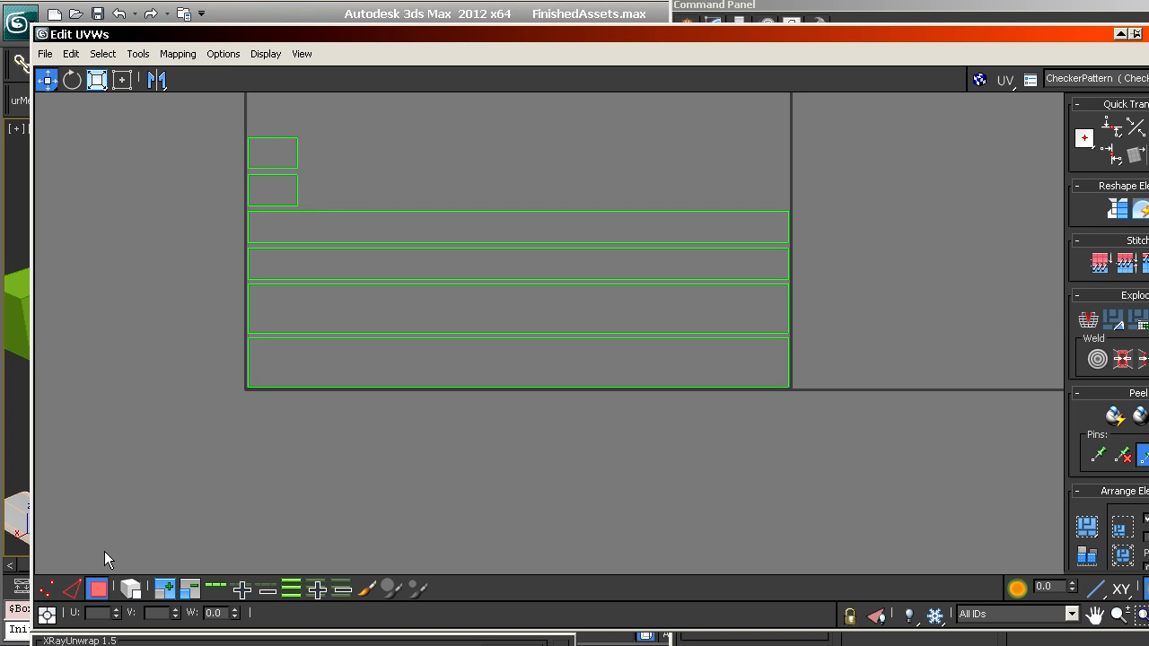
- Select the upper edge of the lowest long UV strip at edge level and stitch the adjoining side strip to it
click(72, 588)
scroll(370, 431, up, 3)
scroll(378, 415, up, 2)
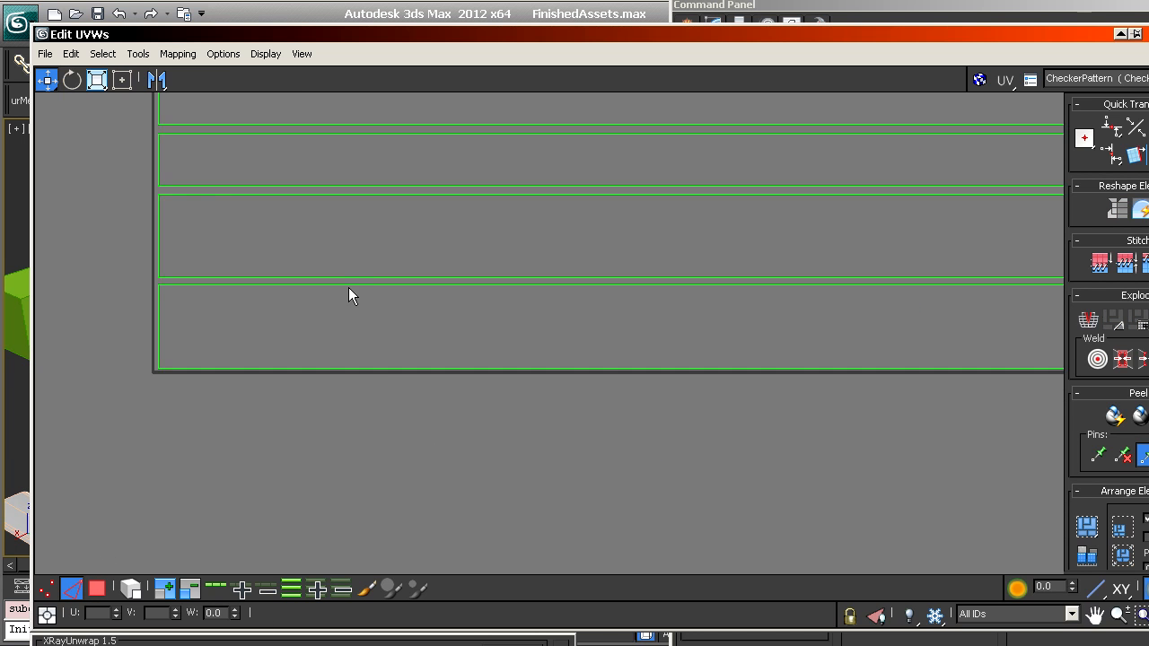
middle_drag(350, 293, 363, 402)
click(364, 390)
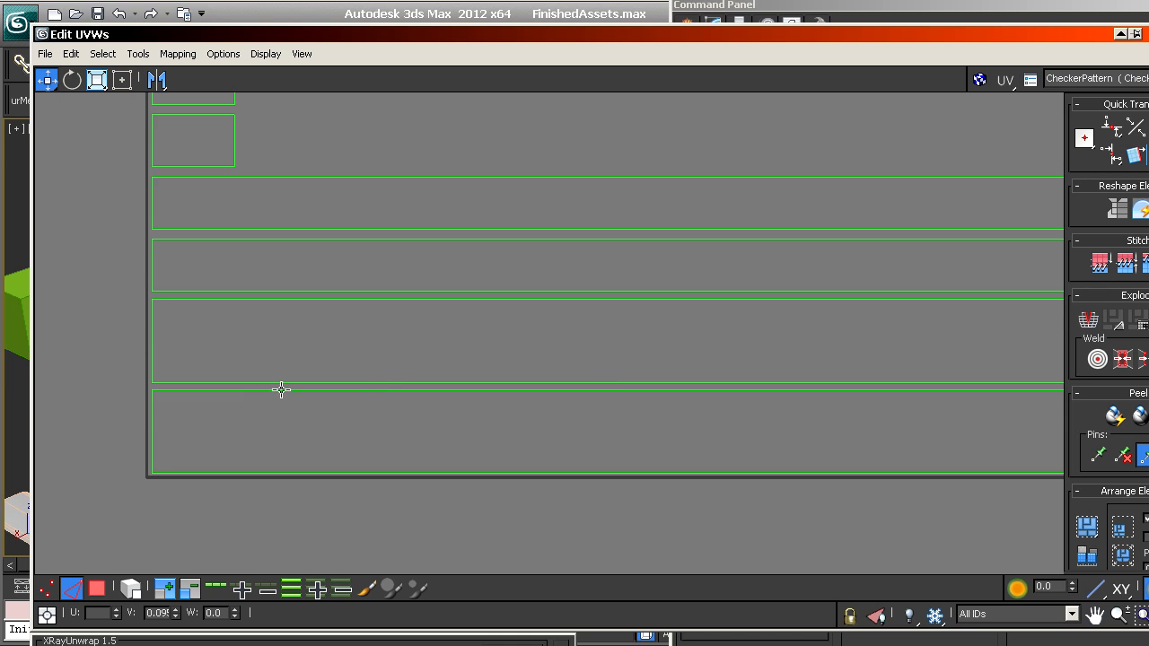
scroll(282, 389, up, 5)
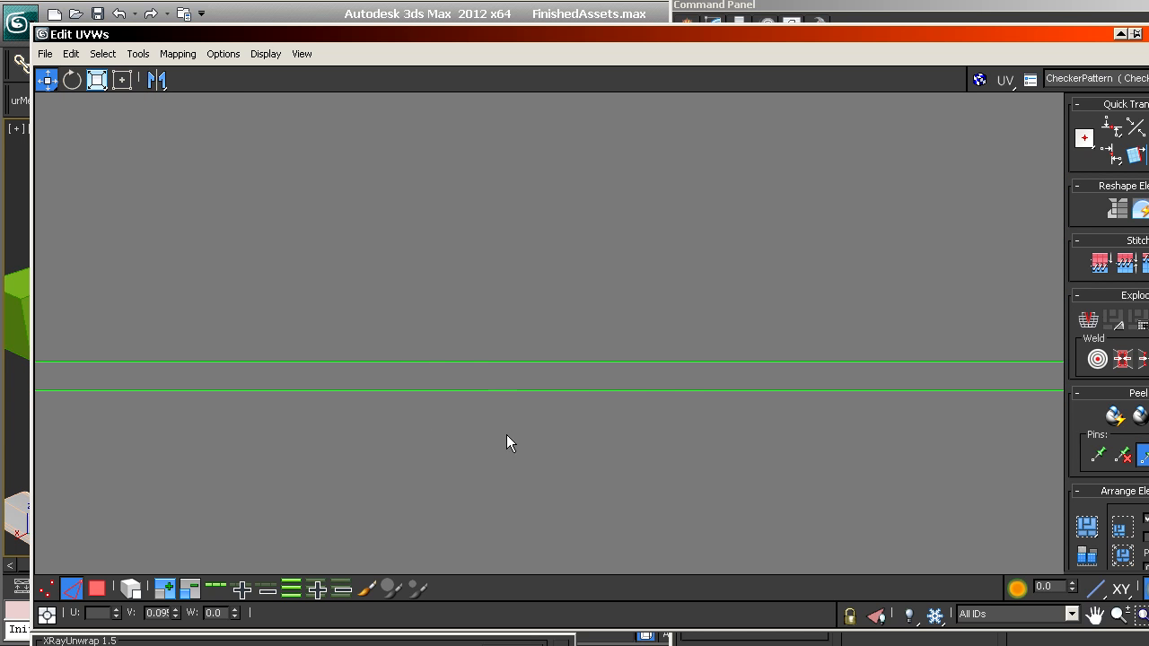
scroll(526, 404, down, 4)
click(517, 397)
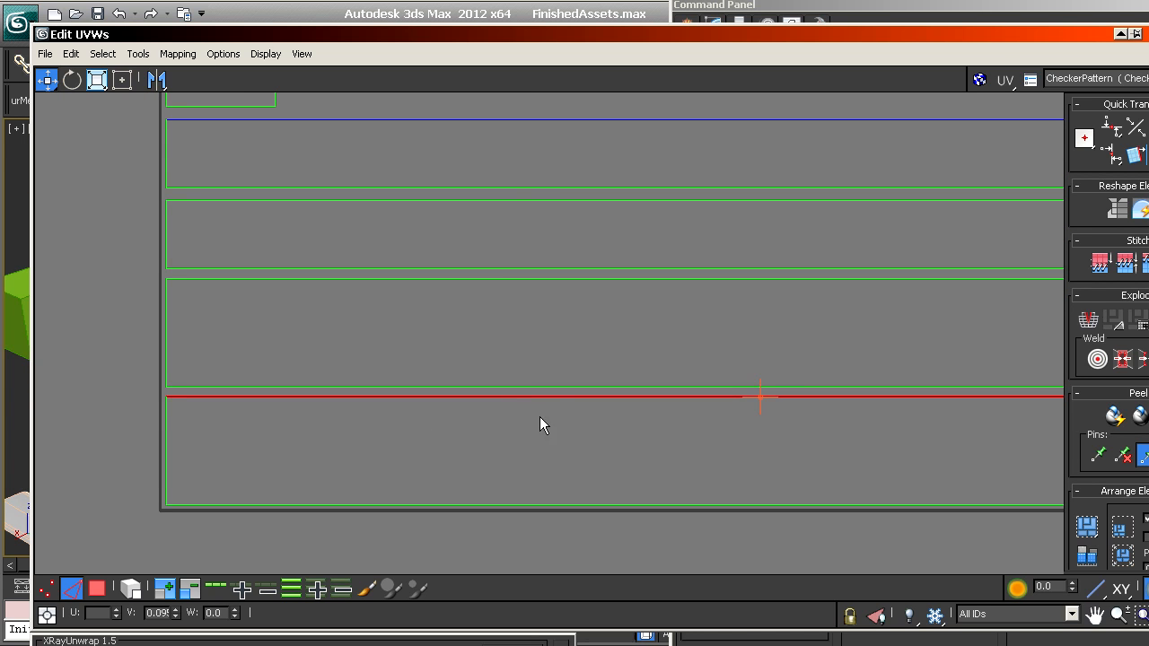
middle_drag(524, 398, 506, 451)
key(s)
- Stitch the two remaining long strips onto the joined pair to form one continuous shell
click(483, 385)
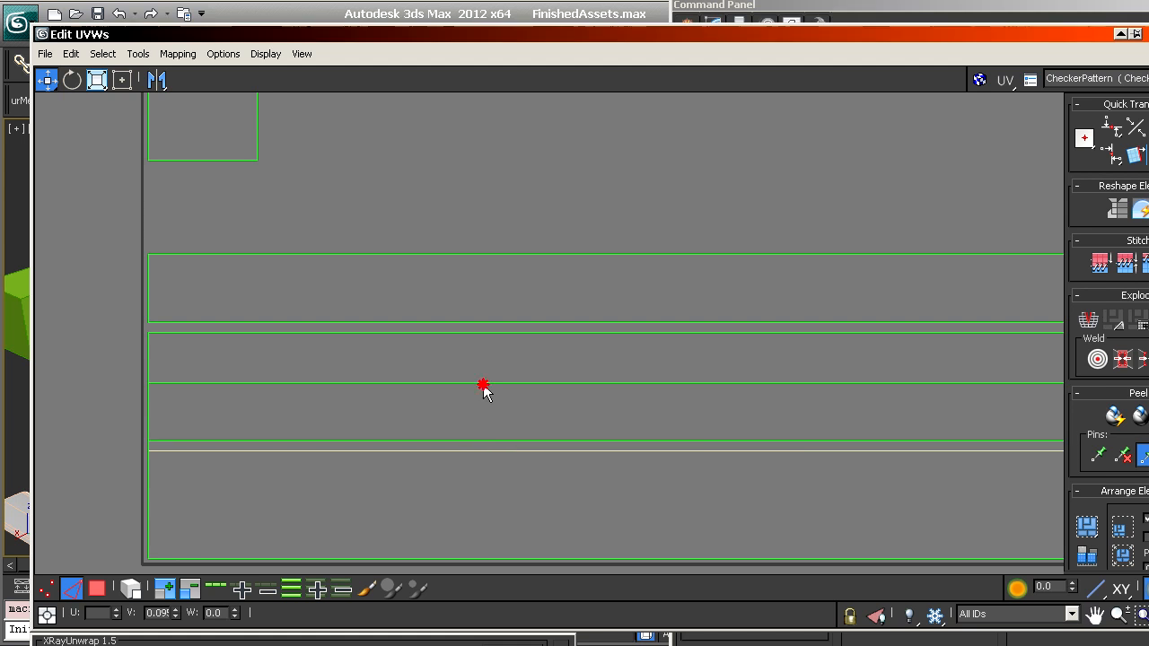
key(s)
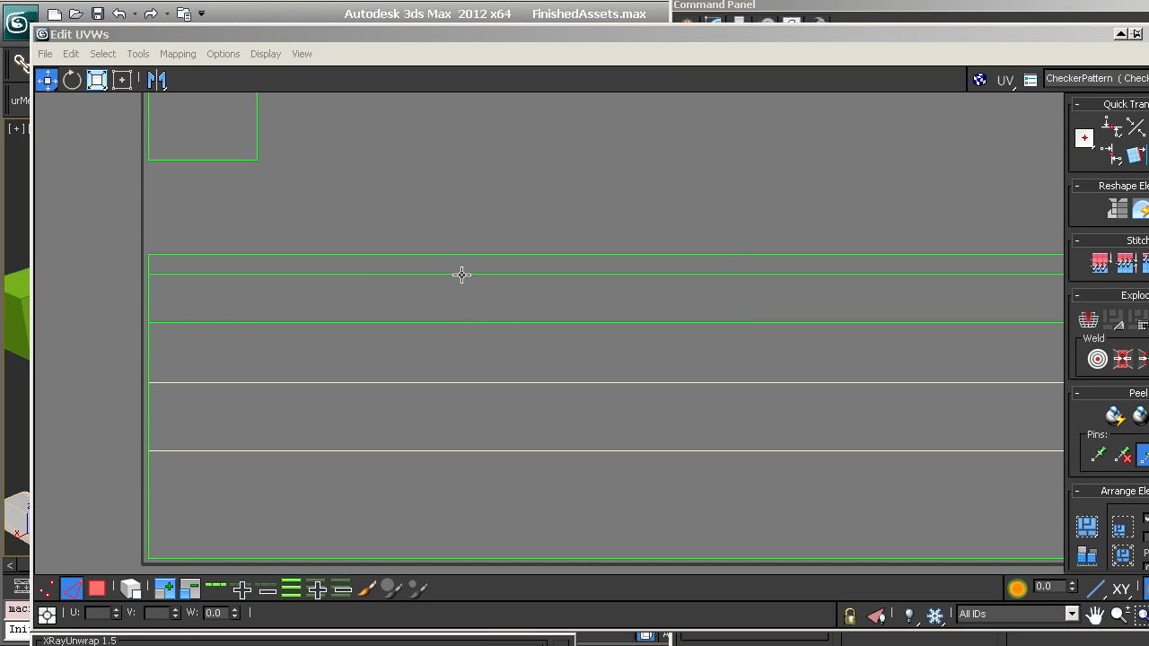
middle_drag(461, 275, 307, 263)
scroll(307, 263, down, 3)
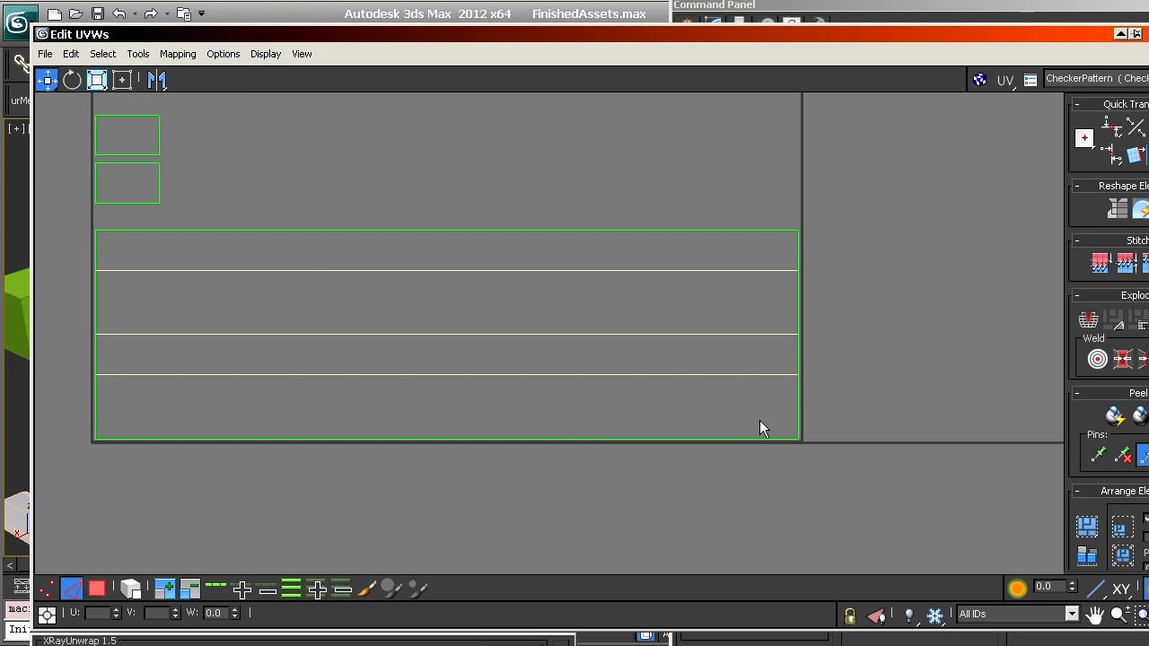
- Select the two small end-cap shells and shift them slightly down toward the stitched strips in Freeform mode
drag(892, 464, 149, 264)
click(227, 187)
middle_drag(623, 422, 736, 481)
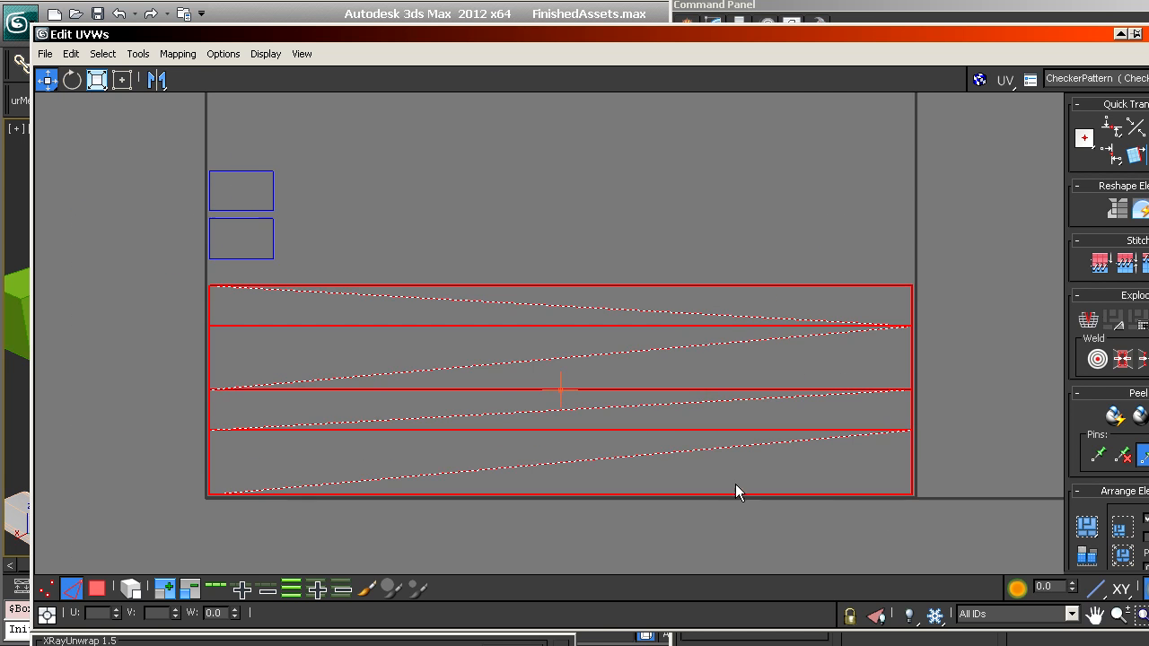
middle_drag(497, 300, 479, 314)
drag(141, 172, 298, 268)
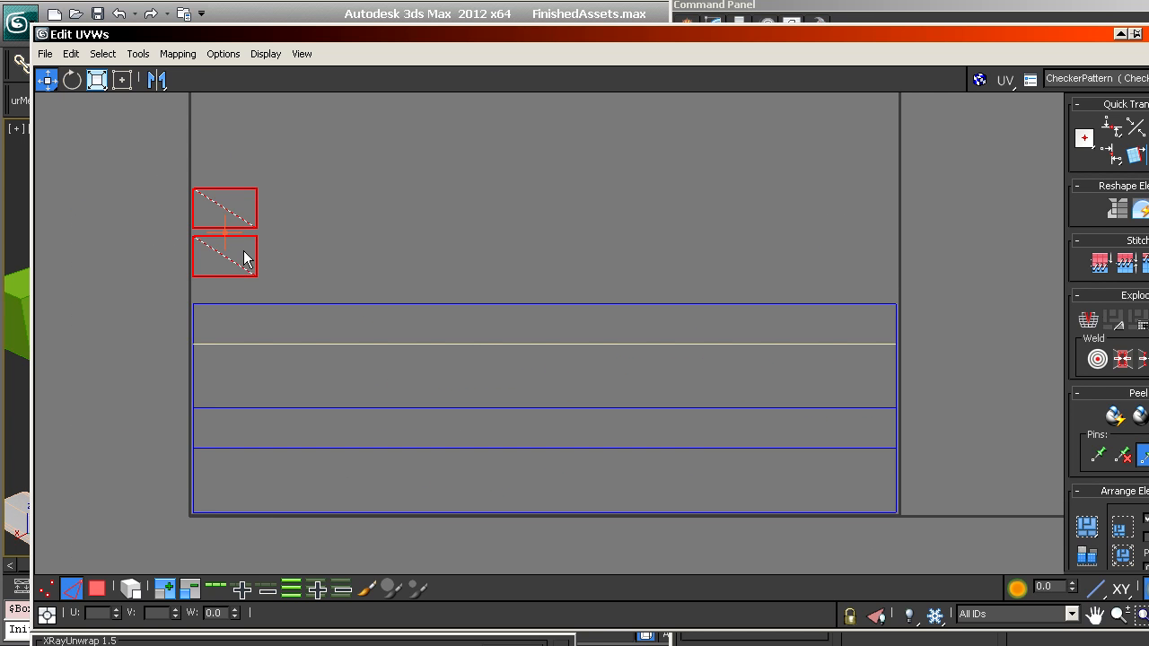
click(122, 79)
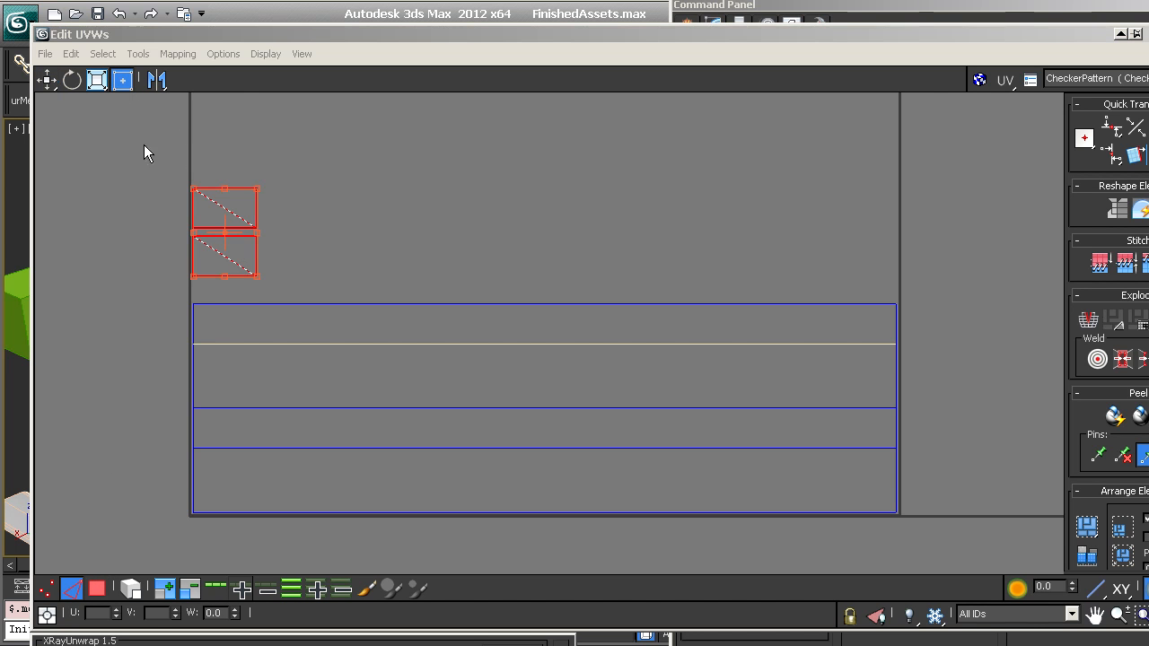
drag(218, 258, 221, 275)
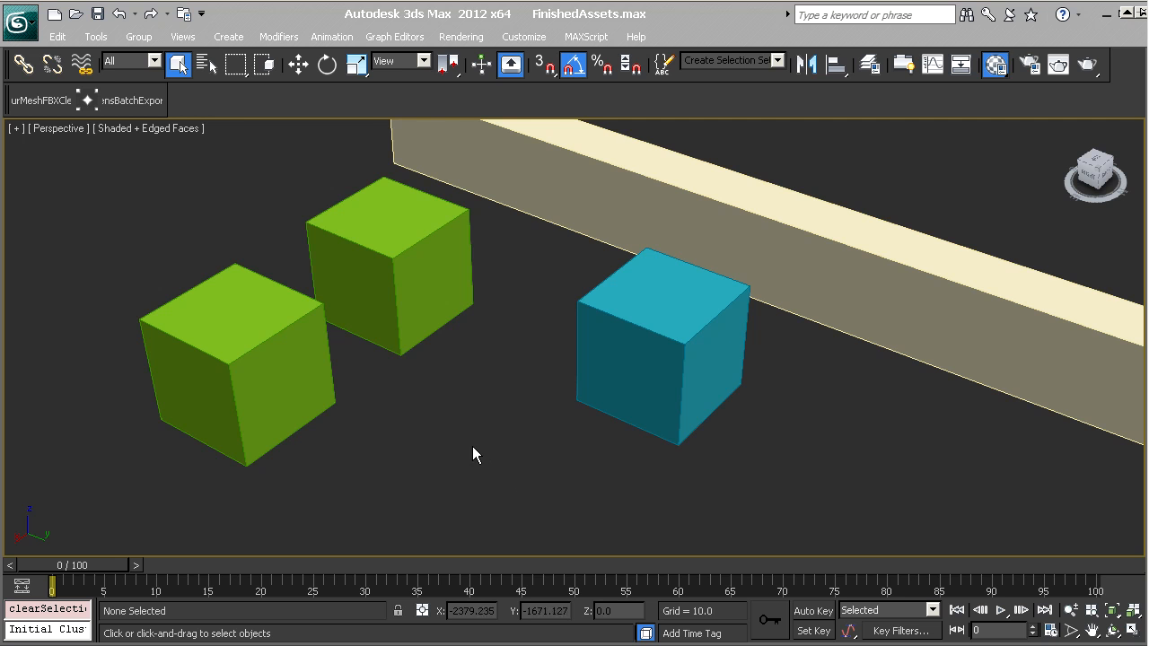
- Examine the green and blue cubes in the perspective view, selecting the outer green cube for reference
scroll(428, 424, up, 4)
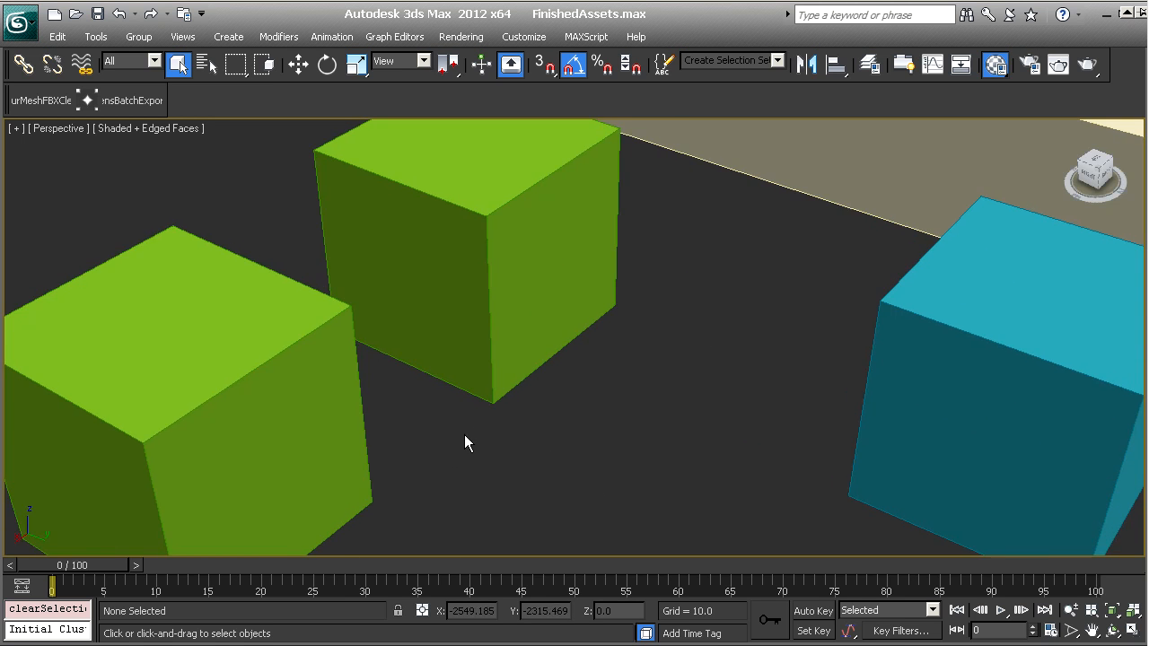
scroll(464, 434, down, 4)
key(w)
alt+middle_drag(672, 386, 602, 374)
middle_drag(431, 390, 698, 373)
click(457, 328)
middle_drag(567, 429, 531, 440)
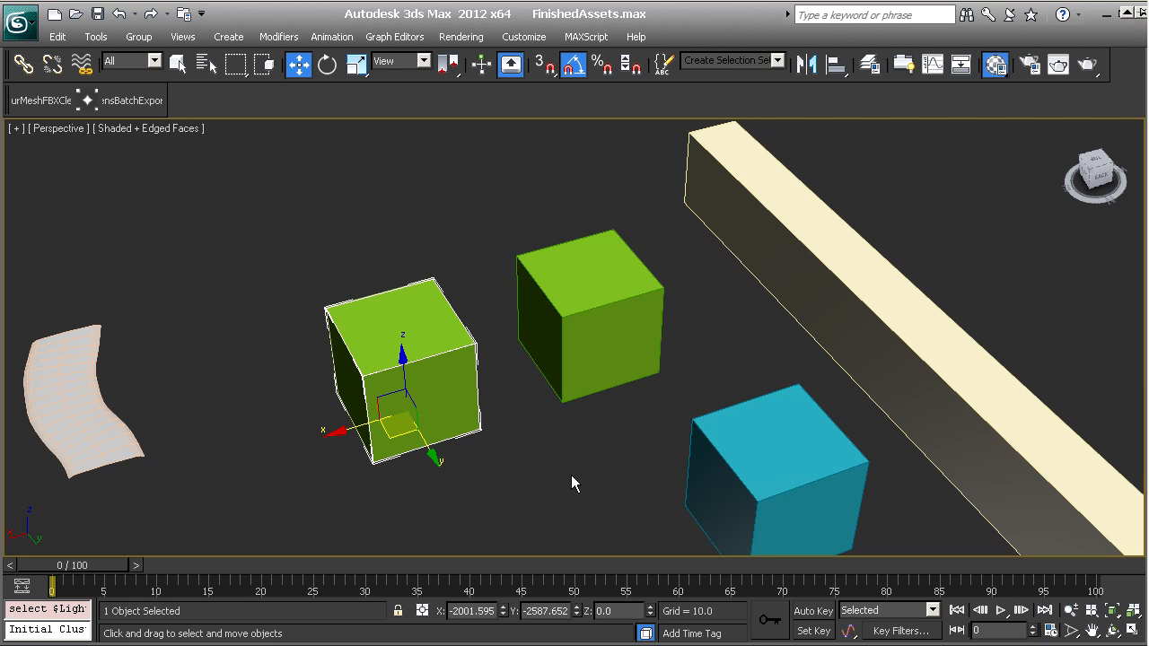
scroll(552, 449, up, 1)
scroll(546, 441, down, 1)
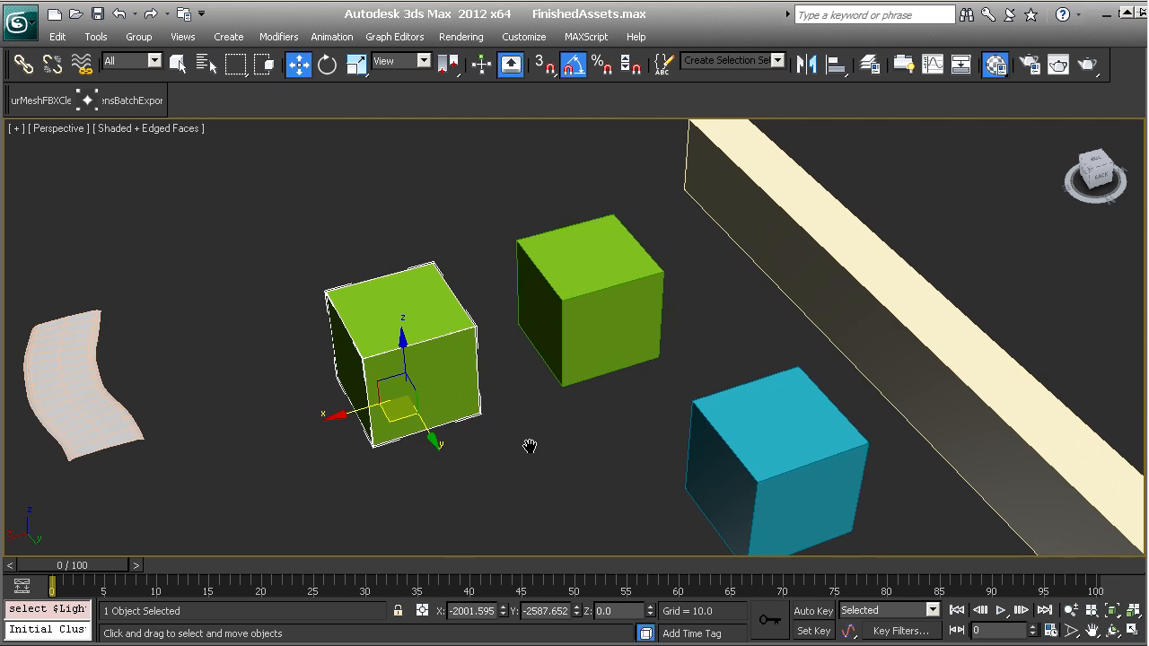
scroll(534, 440, up, 3)
middle_drag(539, 428, 462, 420)
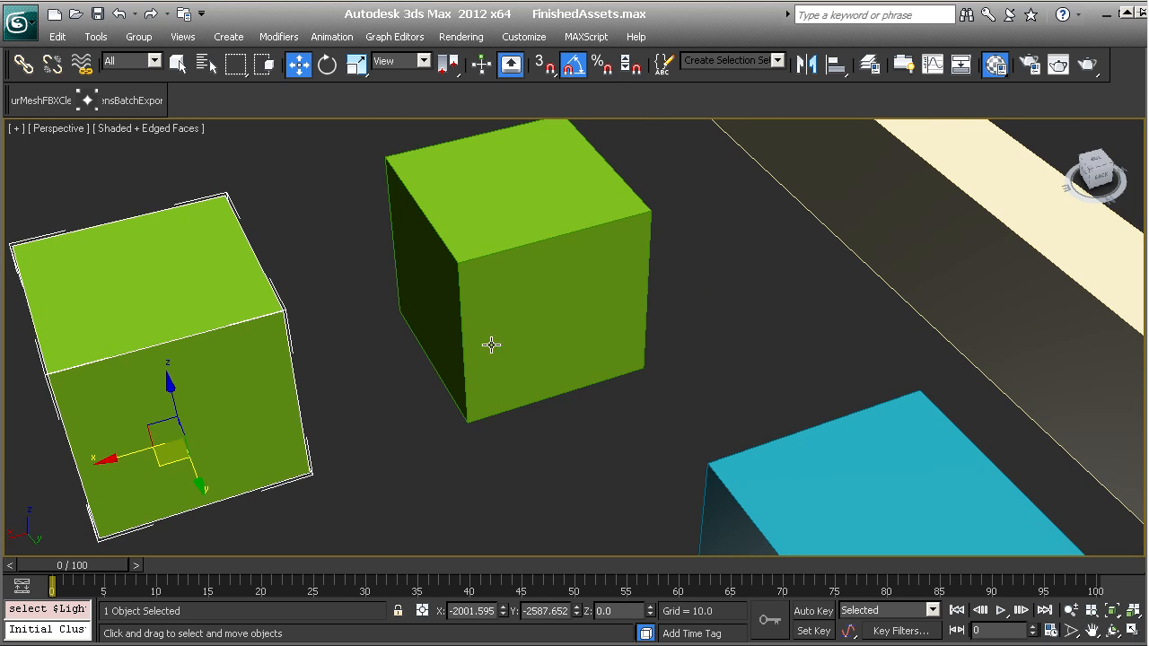
- Add an Unwrap UVW modifier to the green cube nearer the long box and open its UV editor
click(493, 345)
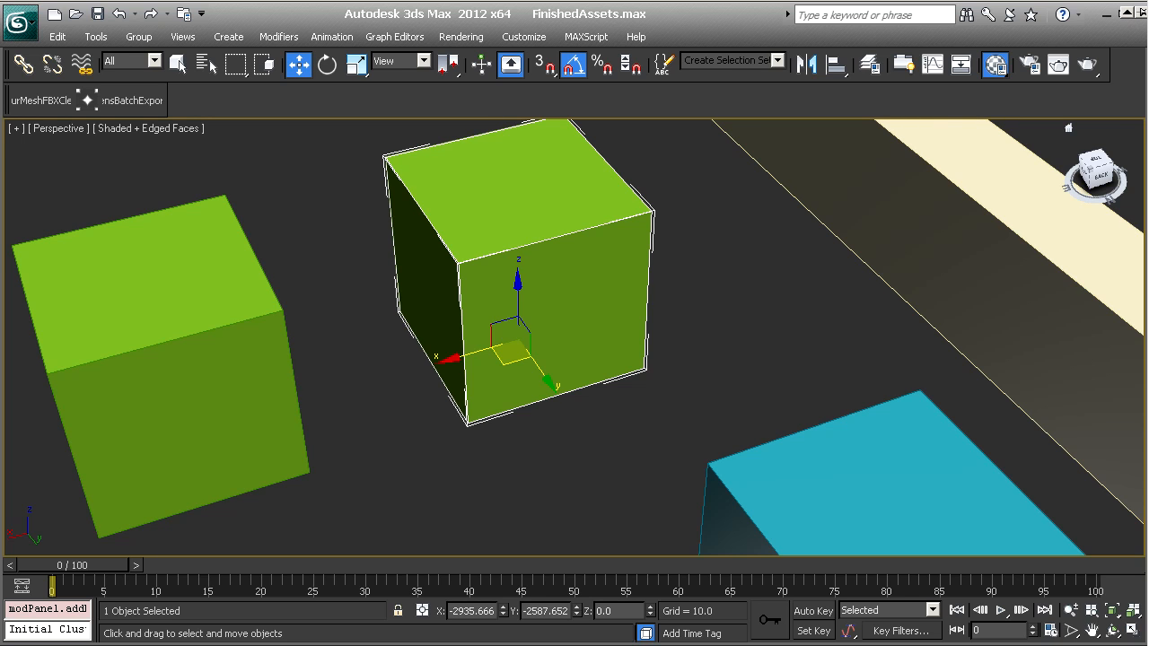
key(ctrl+e)
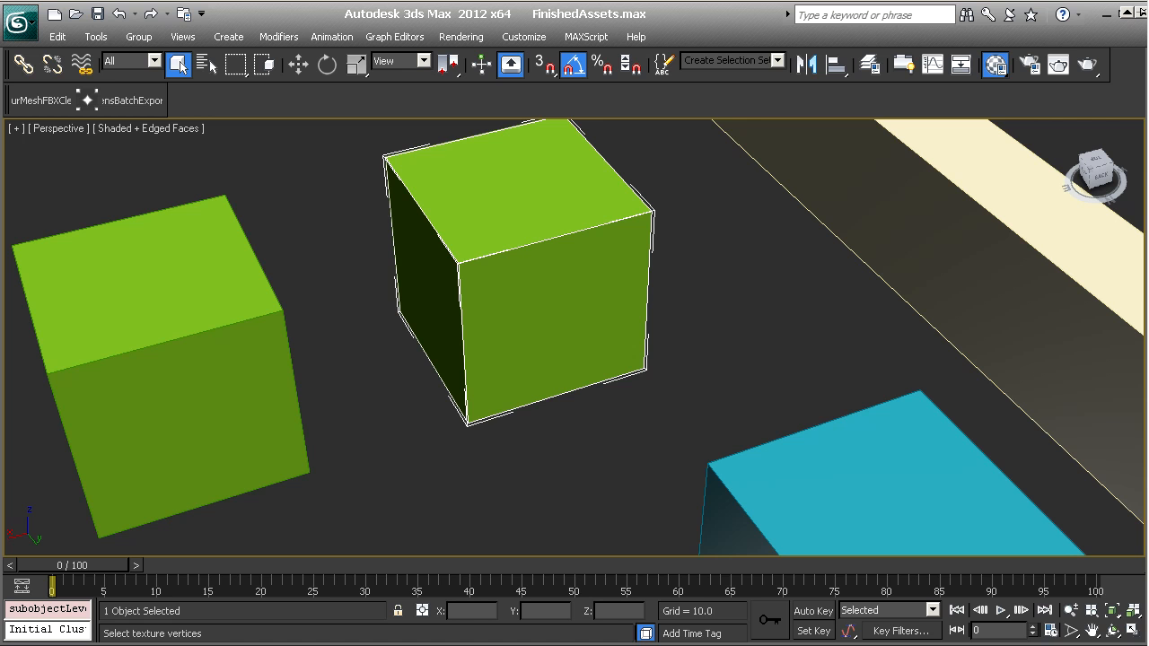
drag(1148, 270, 808, 37)
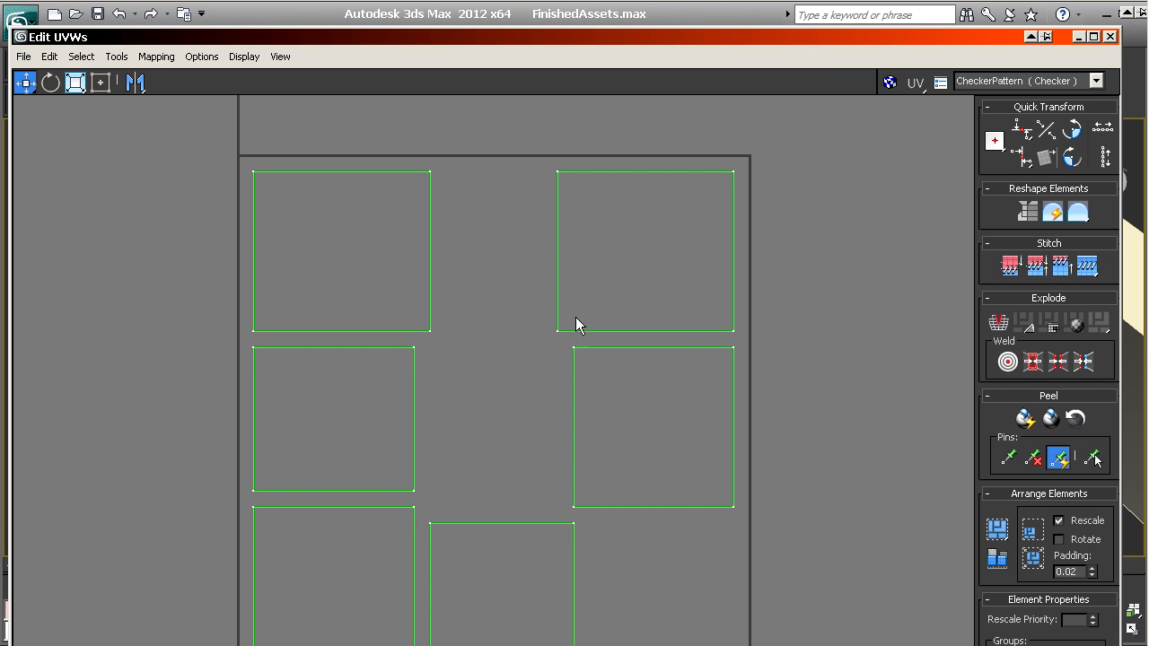
drag(12, 32, 44, 32)
- Switch to polygon selection, select the upper-right shell and mirror it horizontally
middle_drag(327, 434, 317, 452)
scroll(316, 452, down, 2)
middle_drag(515, 395, 429, 395)
scroll(505, 360, up, 2)
click(108, 623)
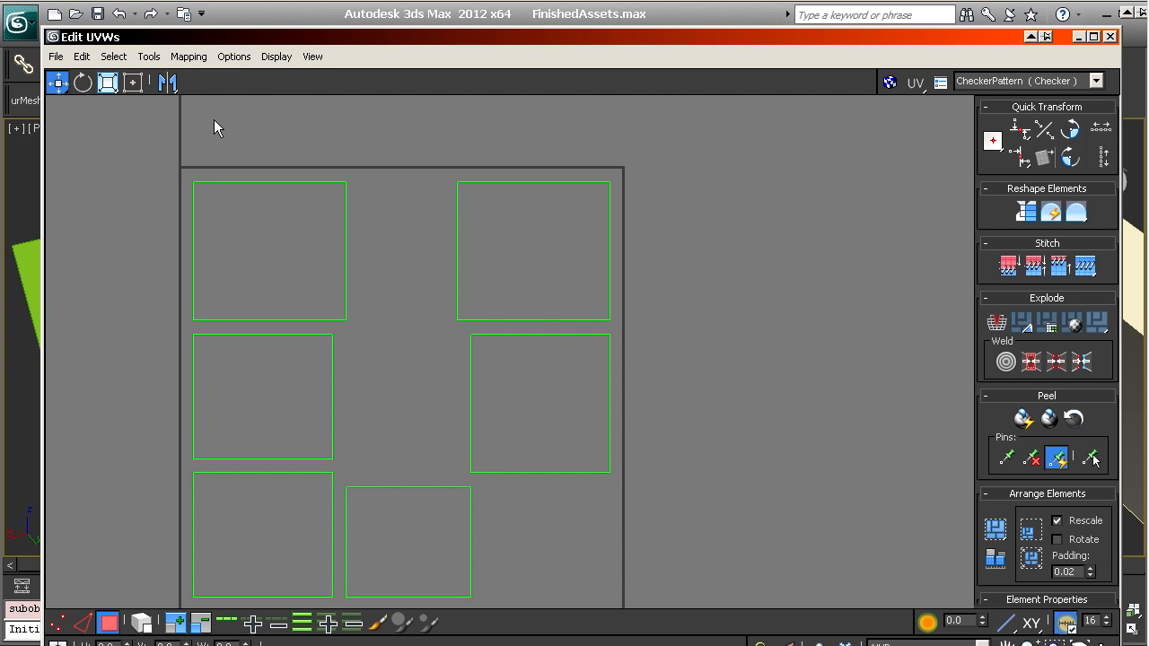
drag(433, 149, 677, 327)
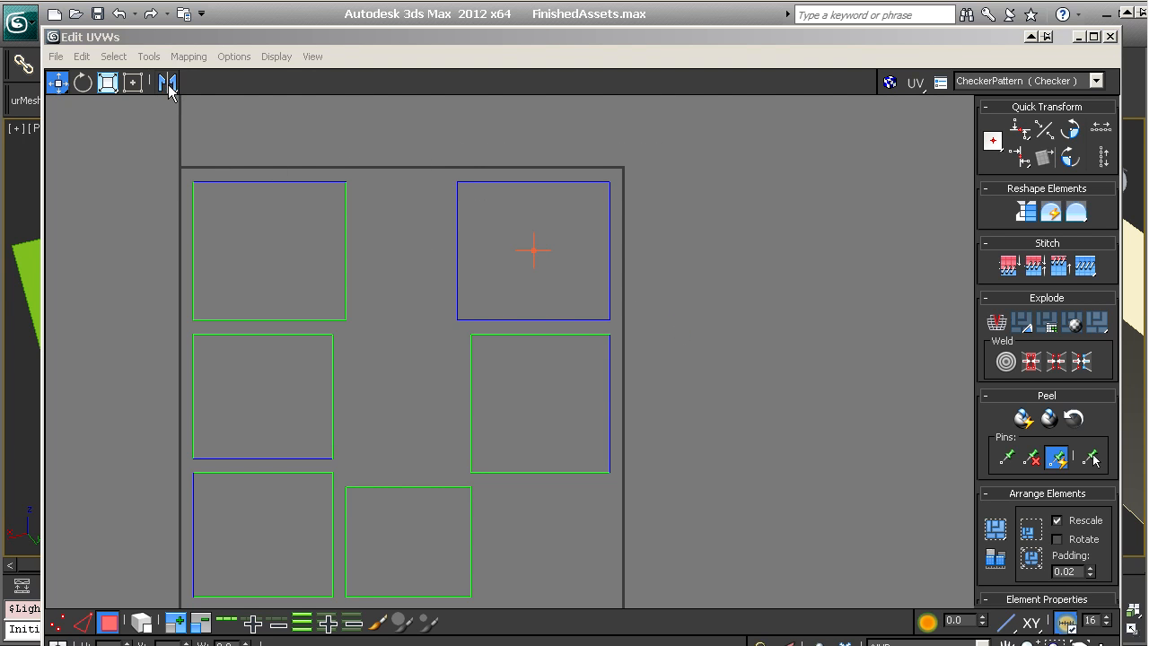
click(448, 149)
- Select the inverted faces in the layout to identify which shell is mirrored
click(129, 58)
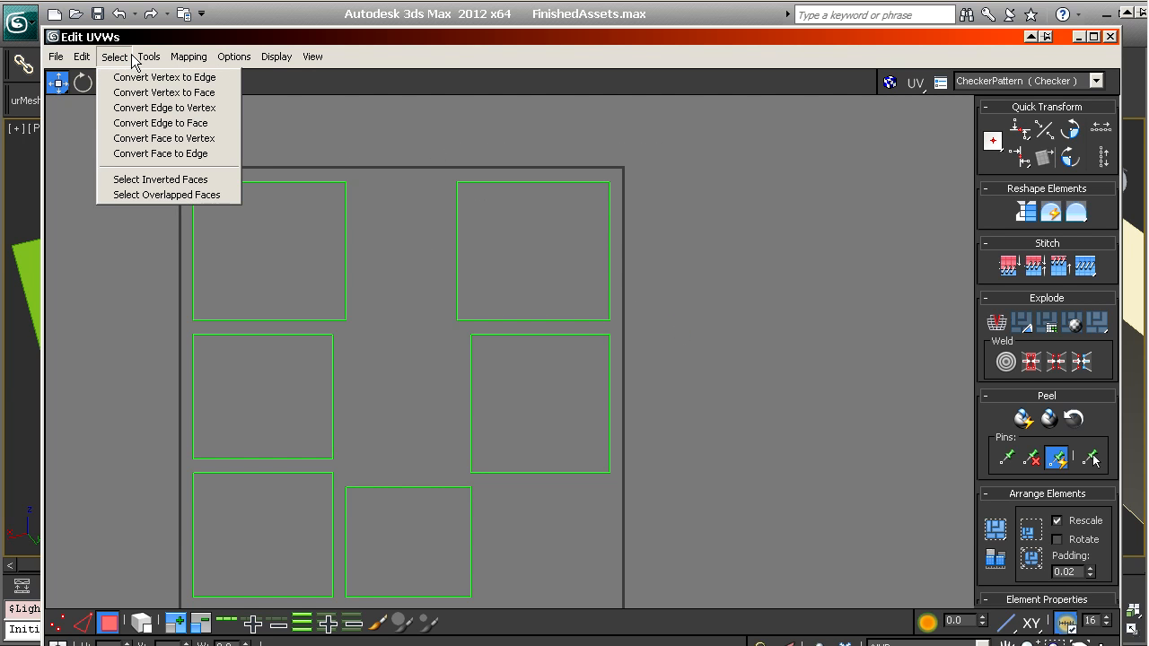
click(135, 43)
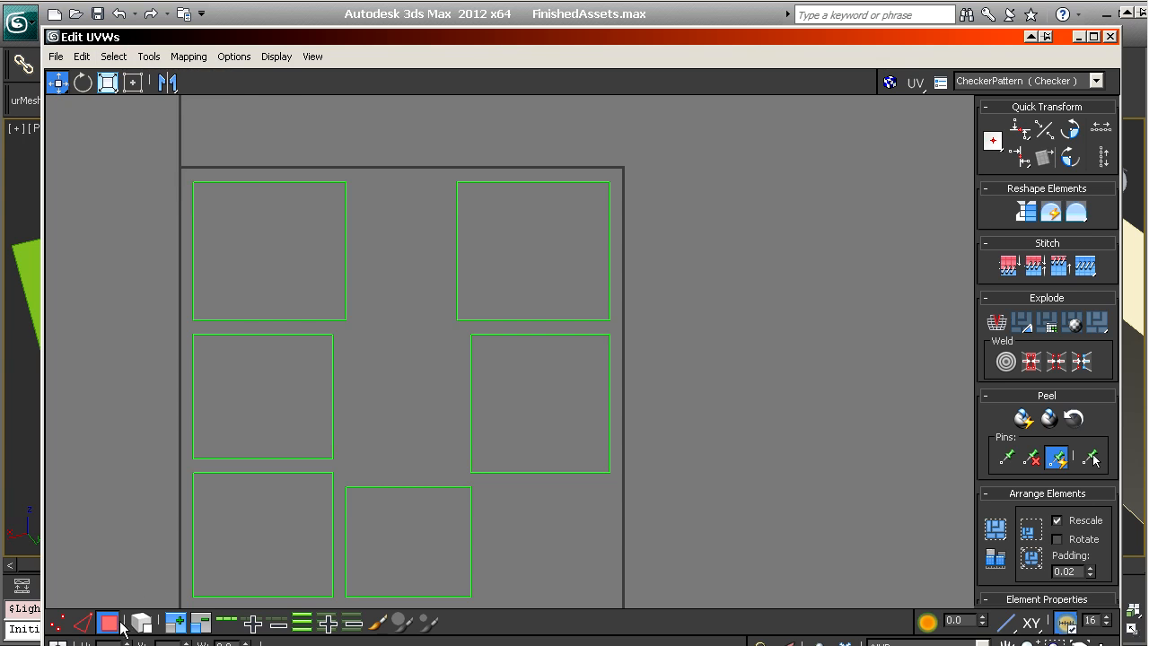
click(114, 57)
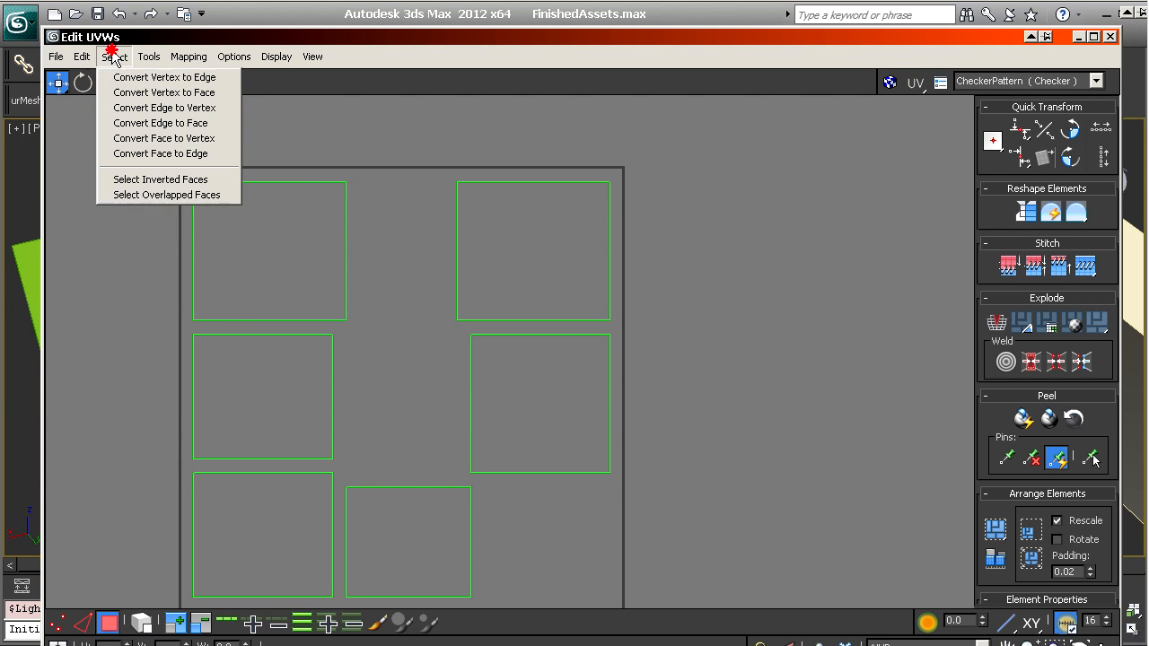
click(182, 182)
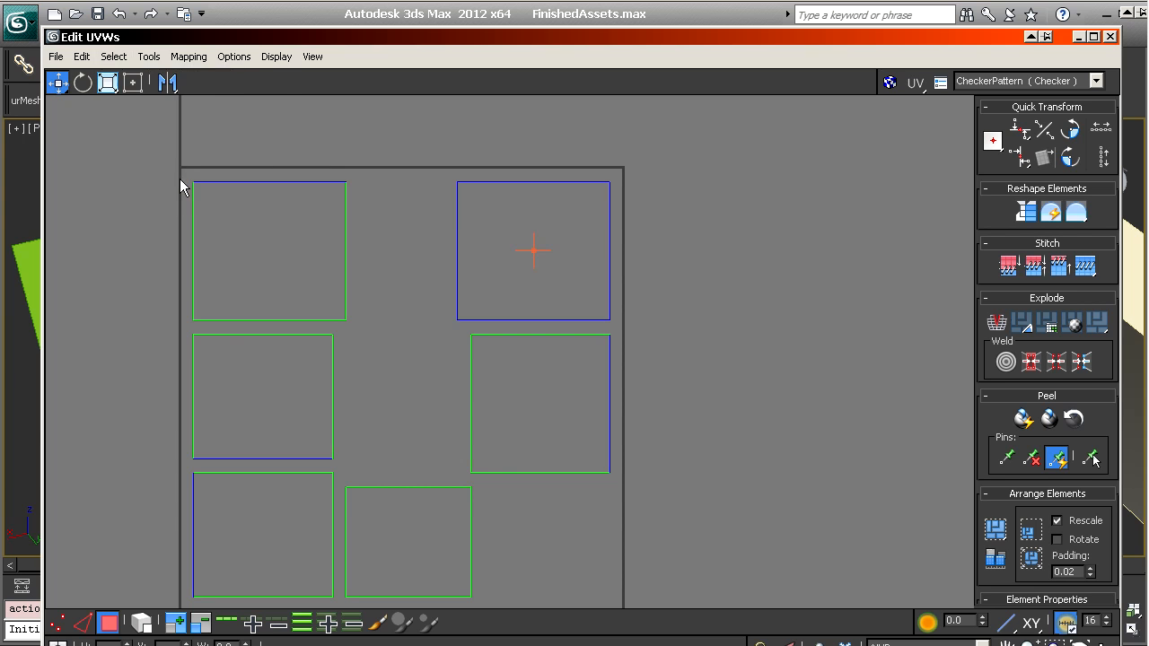
- In Freeform mode, rotate the upper-left shell slightly, shift it up past the UV tile's edge and mirror it horizontally
click(135, 82)
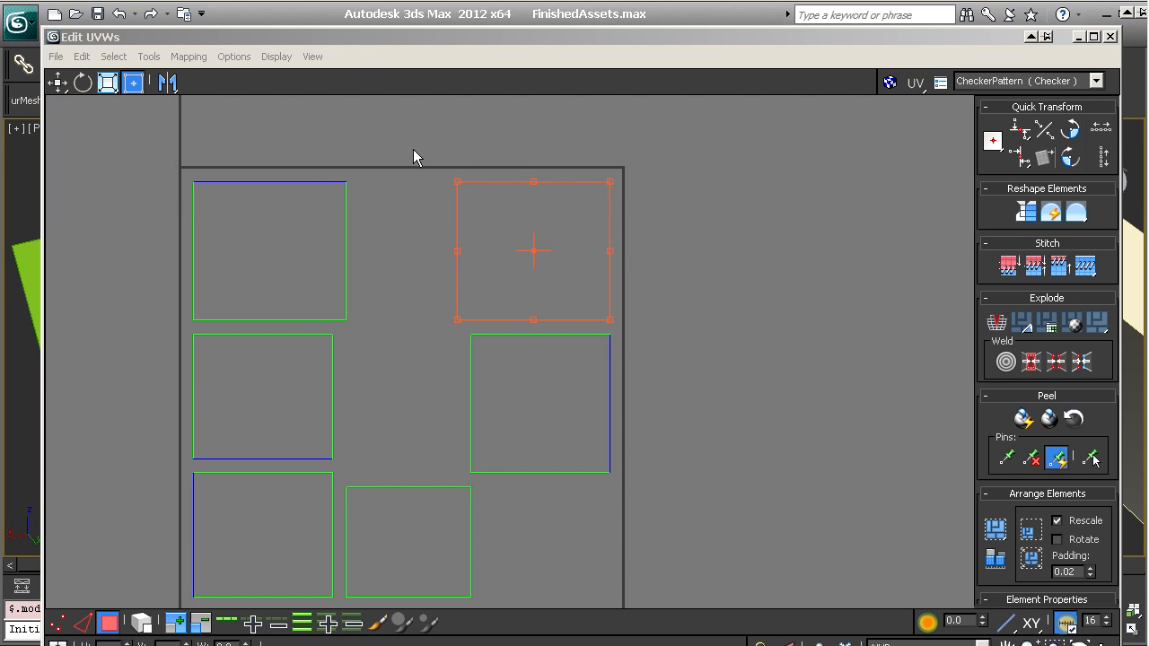
drag(164, 143, 373, 309)
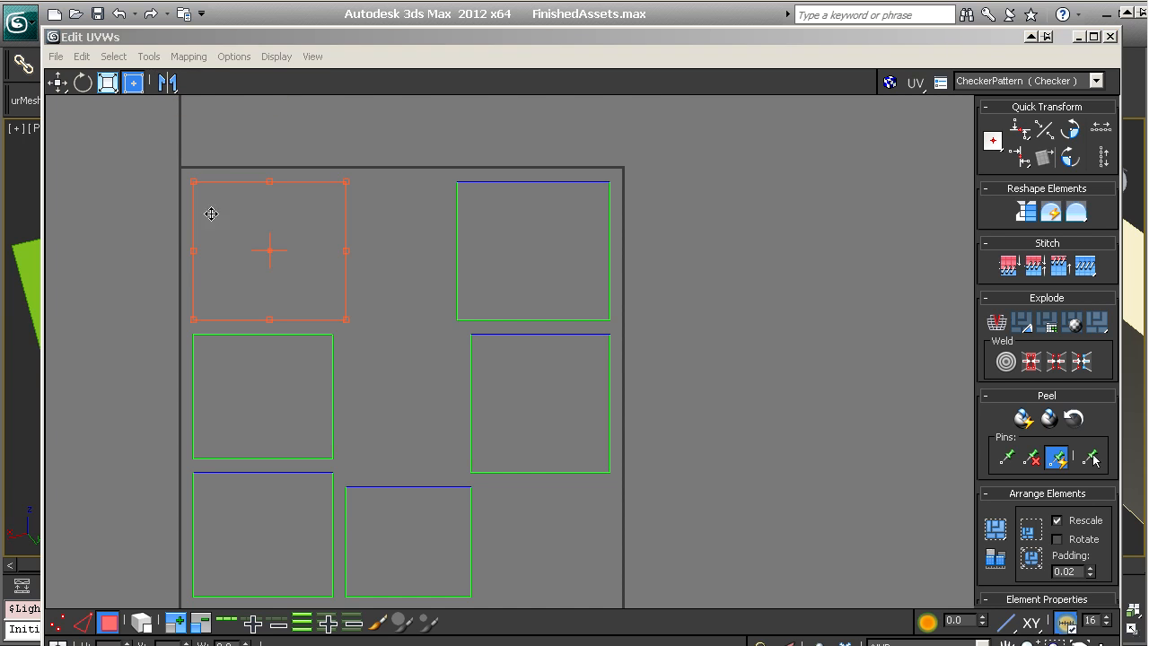
click(174, 218)
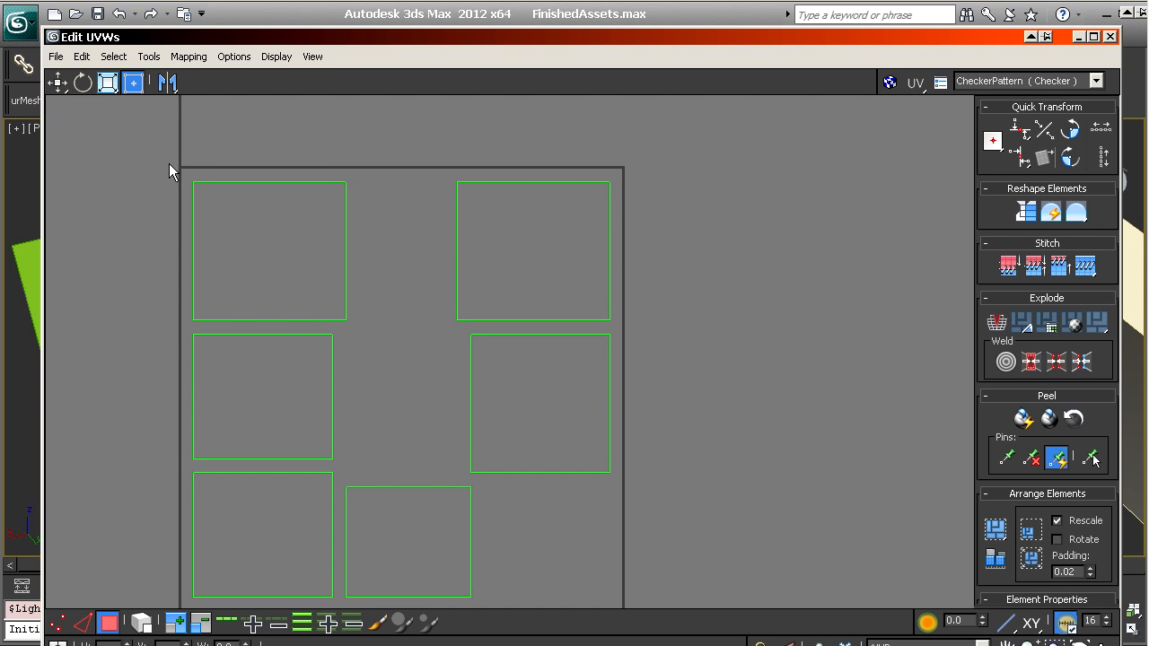
middle_drag(170, 170, 160, 180)
click(186, 226)
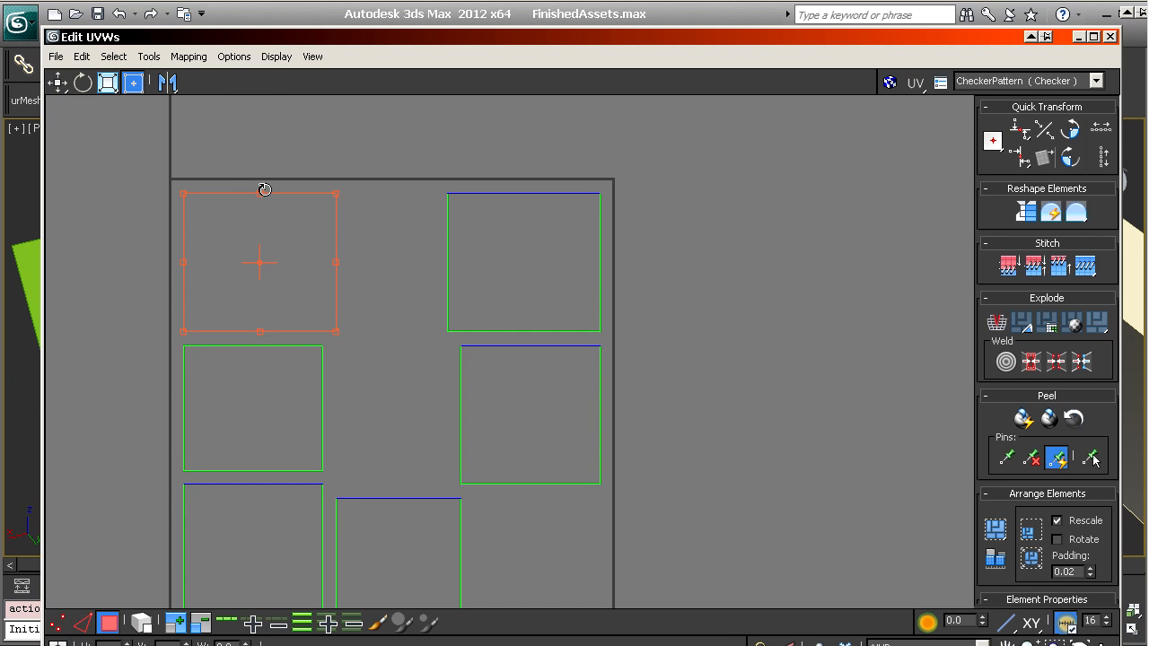
drag(264, 190, 273, 200)
drag(241, 247, 258, 194)
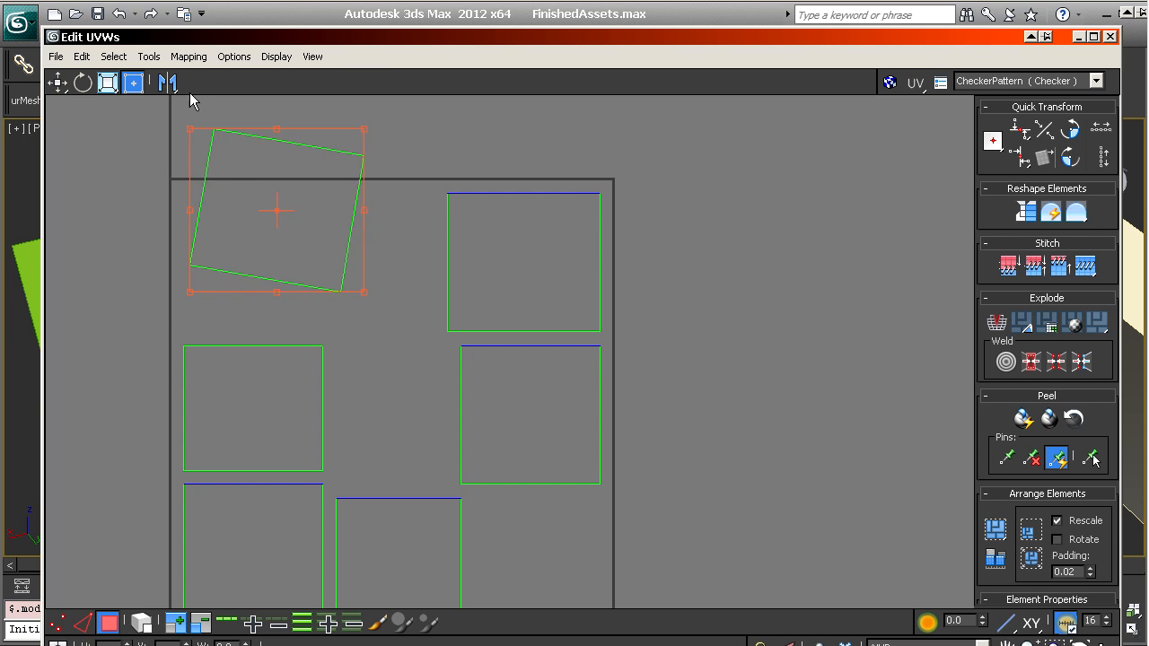
click(167, 82)
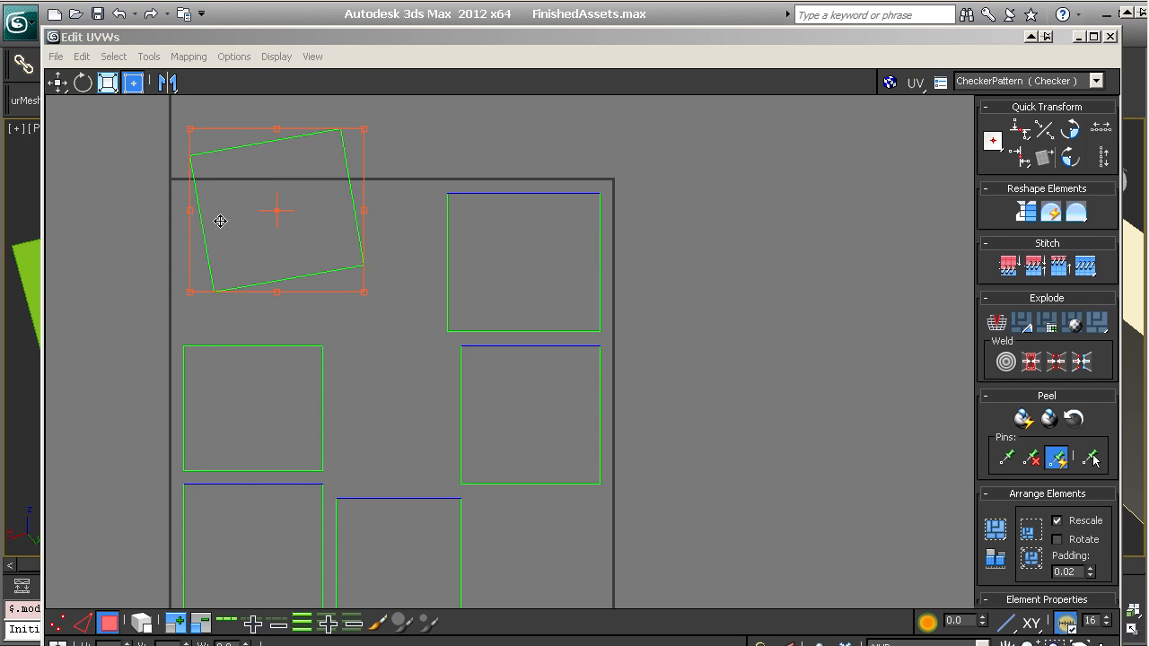
click(118, 176)
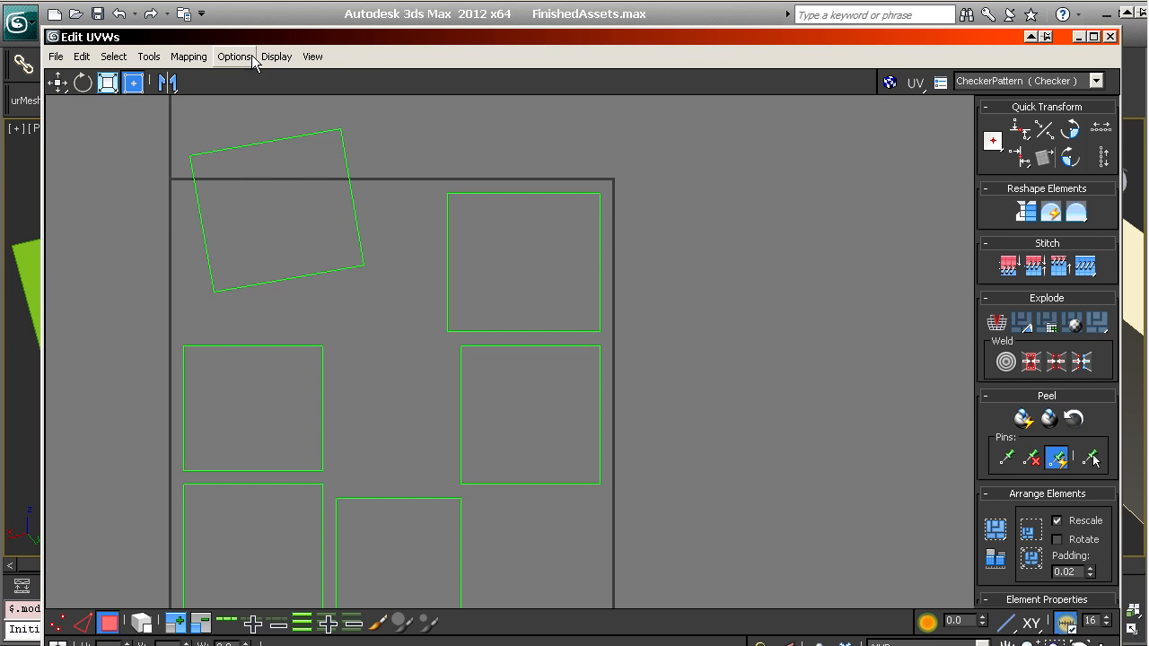
- Move the Edit UVWs window up a little and select the inverted faces to check the tilted shell
drag(236, 37, 191, 13)
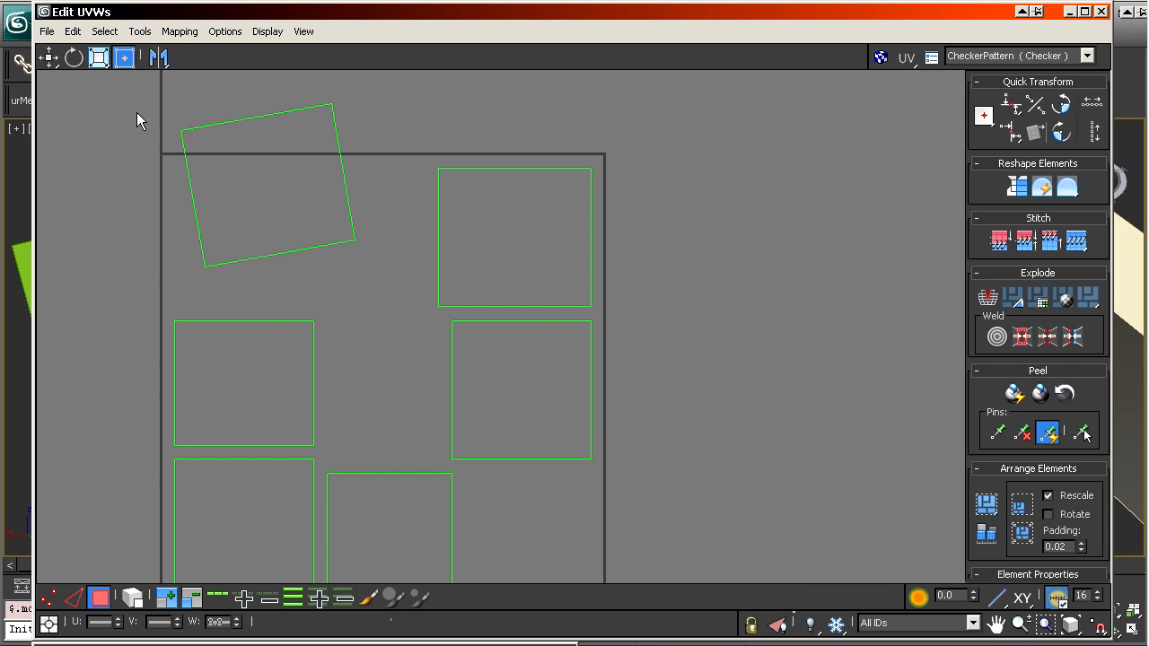
click(104, 32)
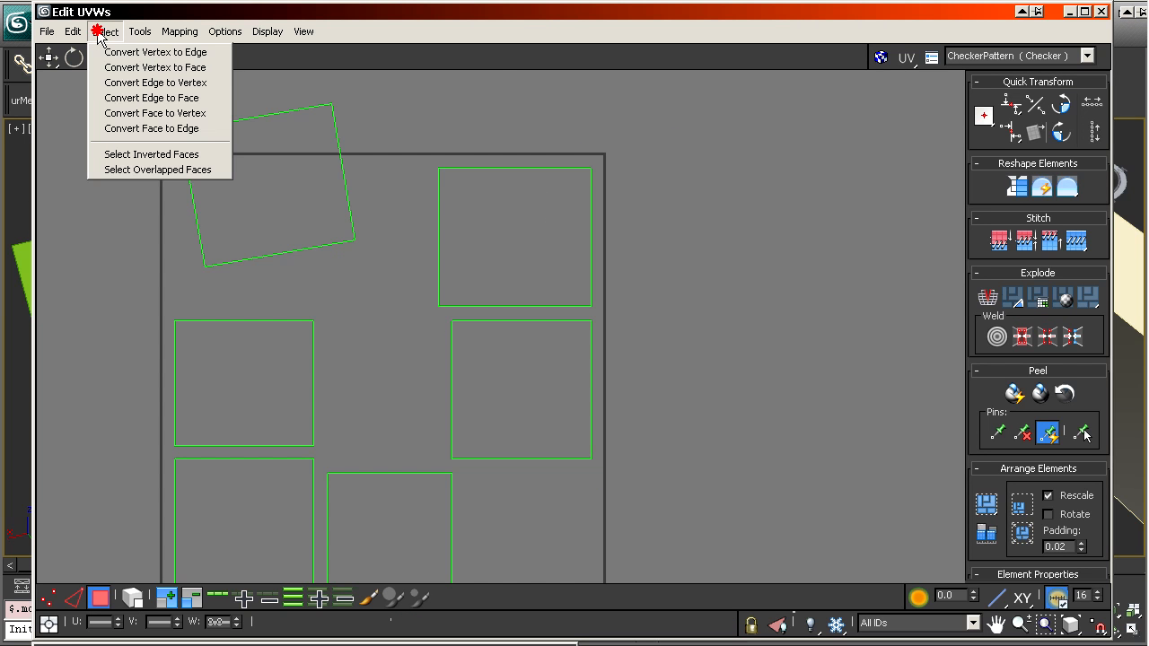
click(132, 154)
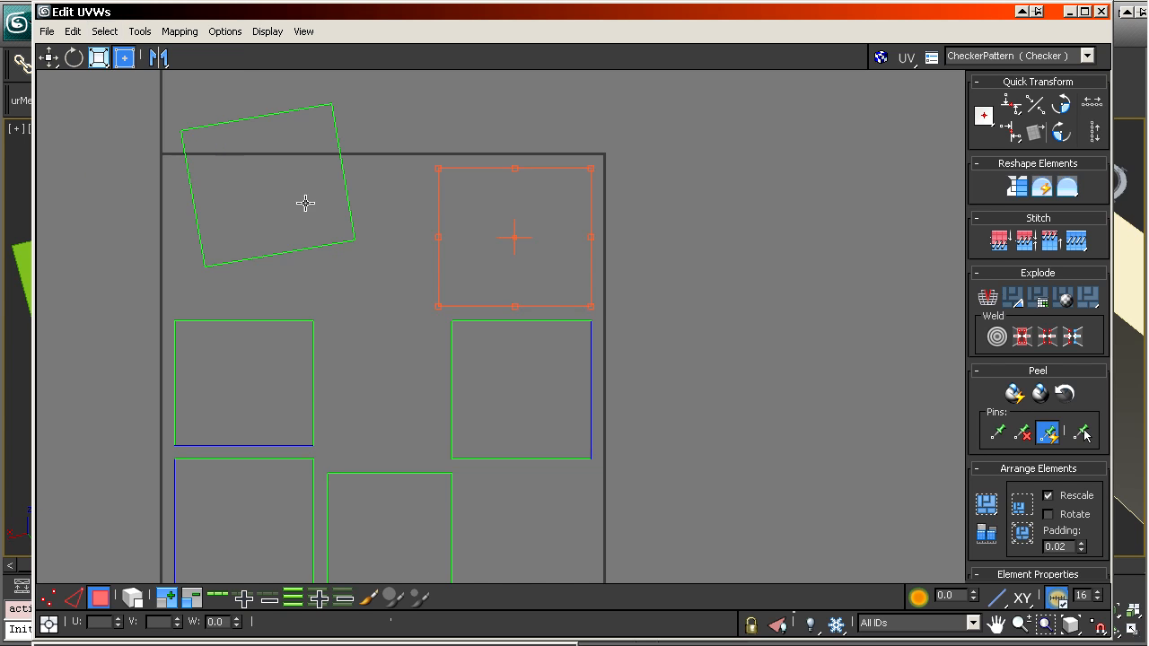
- Try mirroring the tilted upper-left shell with another mirror option and check for inverted faces
click(405, 293)
drag(468, 180, 469, 181)
mouse_move(371, 260)
mouse_down()
mouse_move(121, 90)
mouse_move(387, 276)
mouse_up()
click(158, 58)
drag(158, 58, 165, 100)
click(126, 98)
click(105, 31)
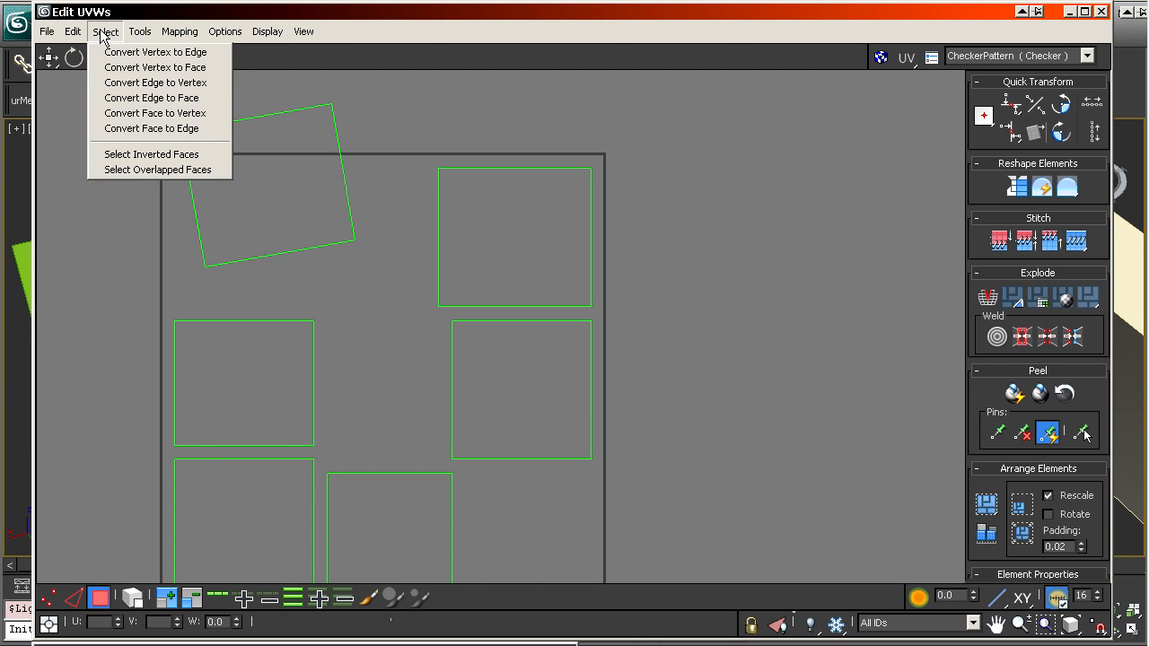
click(135, 158)
- Try mirroring the tilted upper-left shell once more and recheck for inverted faces
drag(384, 272, 102, 84)
drag(158, 58, 164, 99)
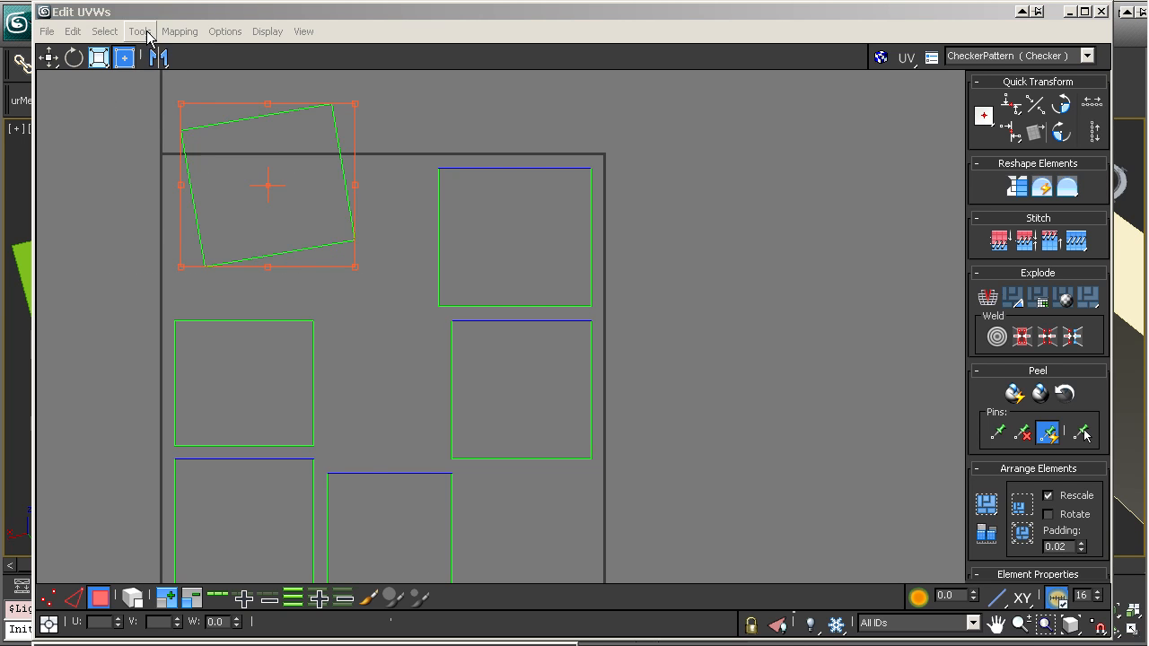
click(102, 103)
click(104, 30)
click(135, 158)
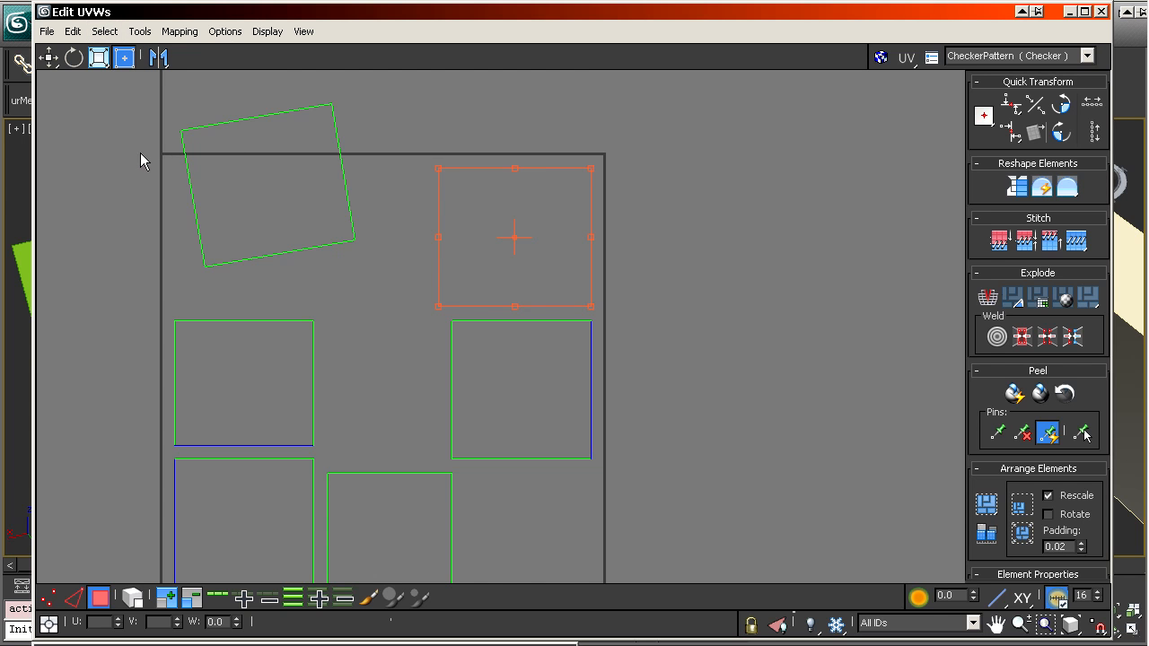
- Mirror the middle-left shell and select all inverted faces in the layout, then clear the selection
middle_drag(304, 328, 304, 264)
drag(371, 219, 138, 393)
click(108, 172)
click(104, 31)
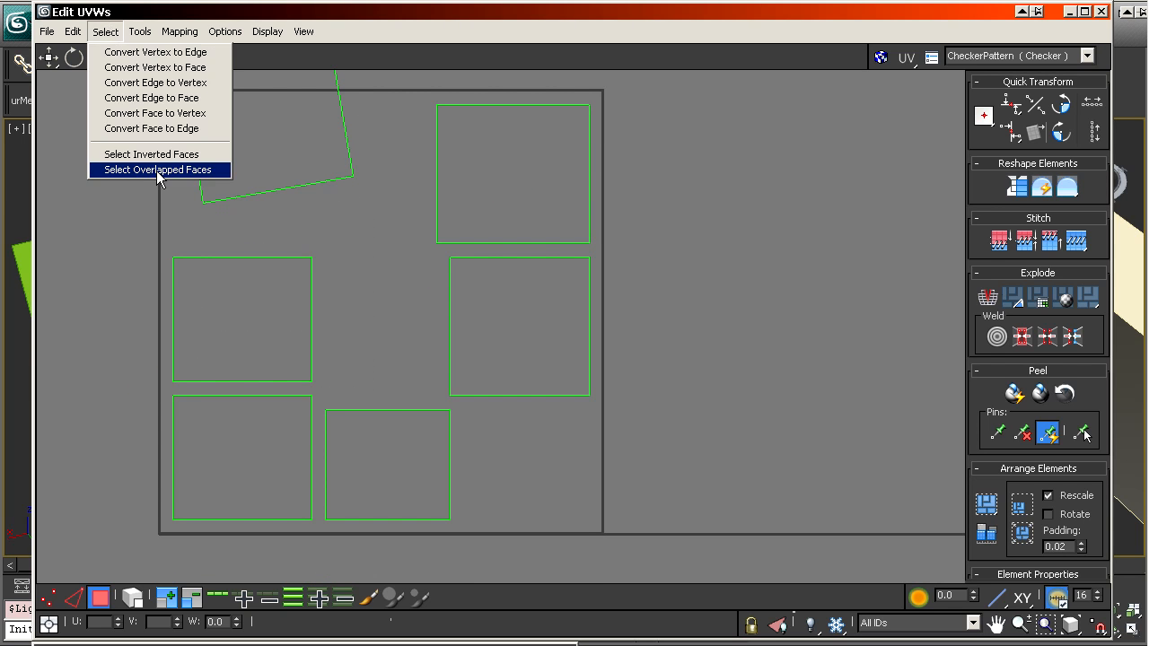
click(157, 168)
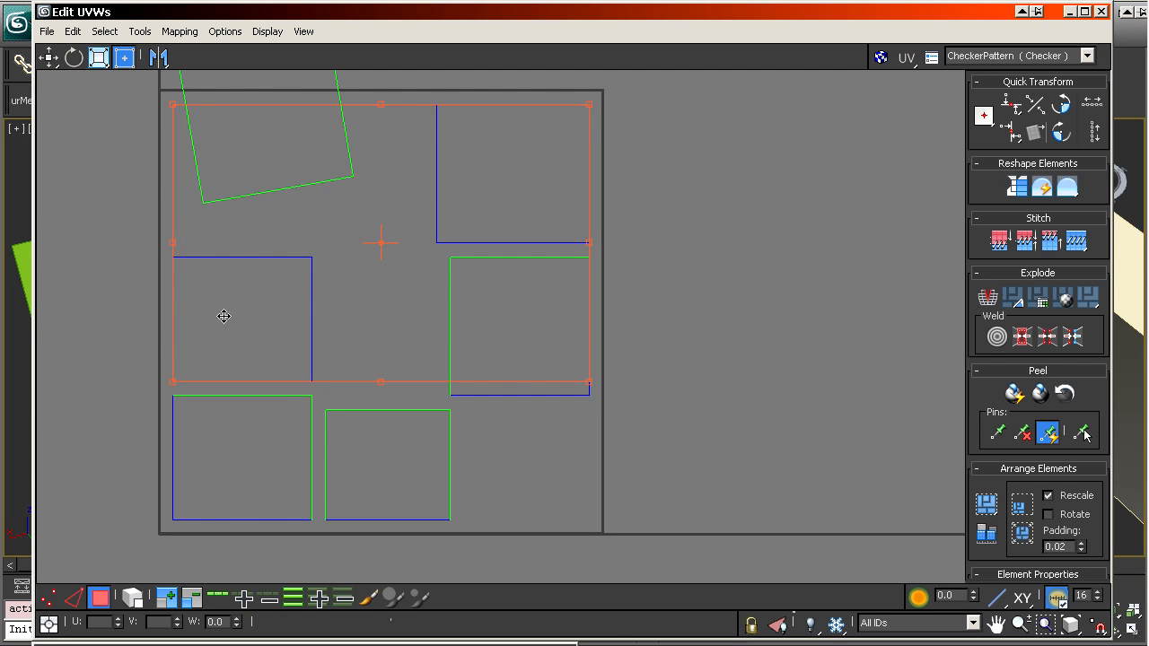
click(121, 296)
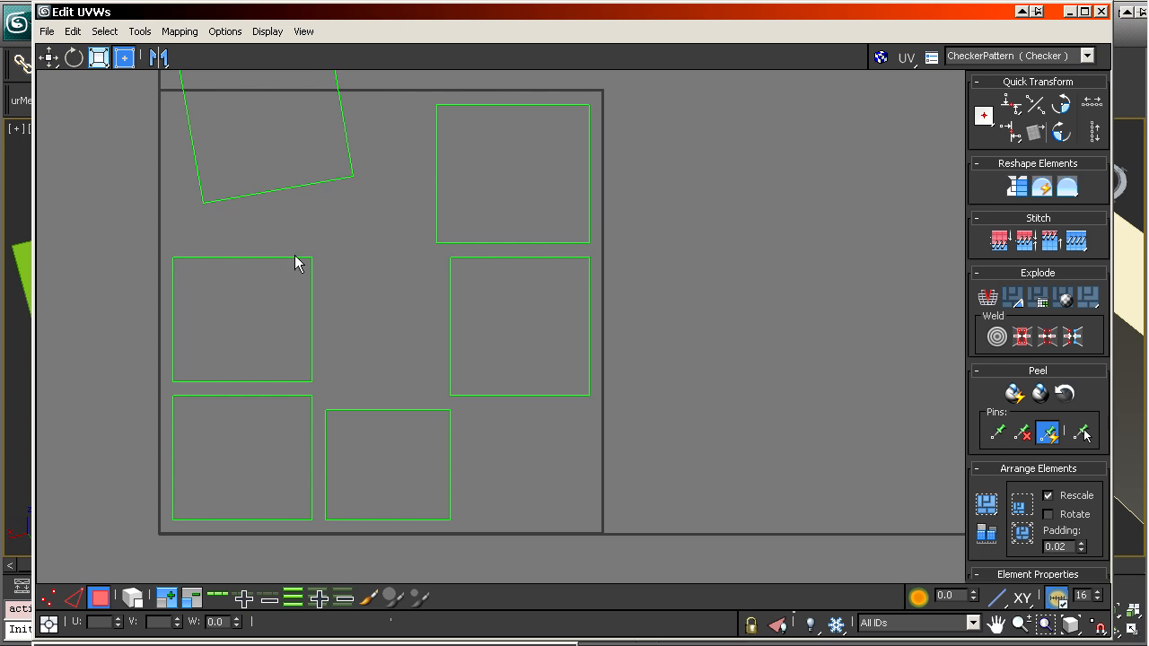
- Rerun the inverted-face selection on the whole layout twice, clearing the selection in between
middle_drag(326, 366, 313, 348)
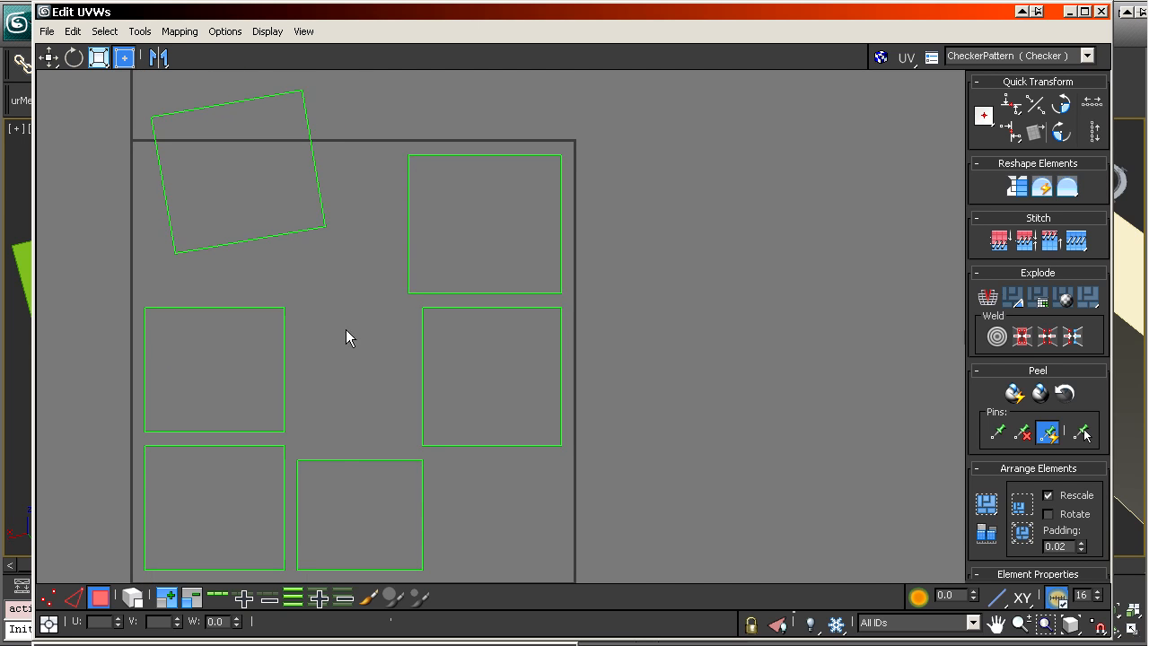
click(104, 30)
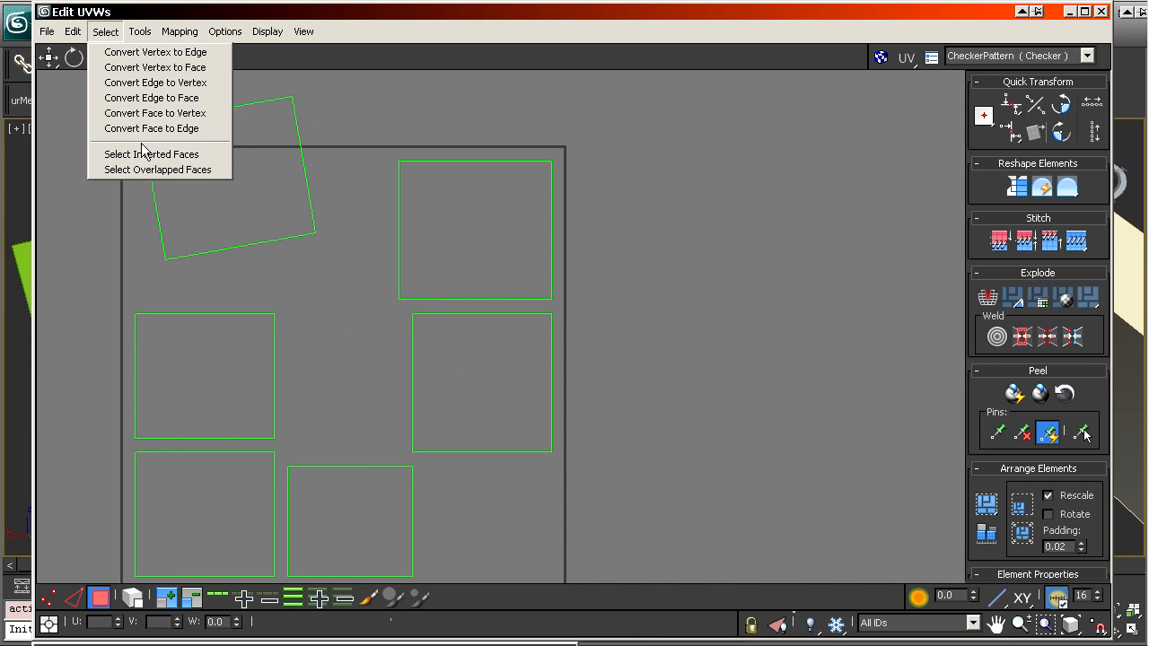
click(171, 170)
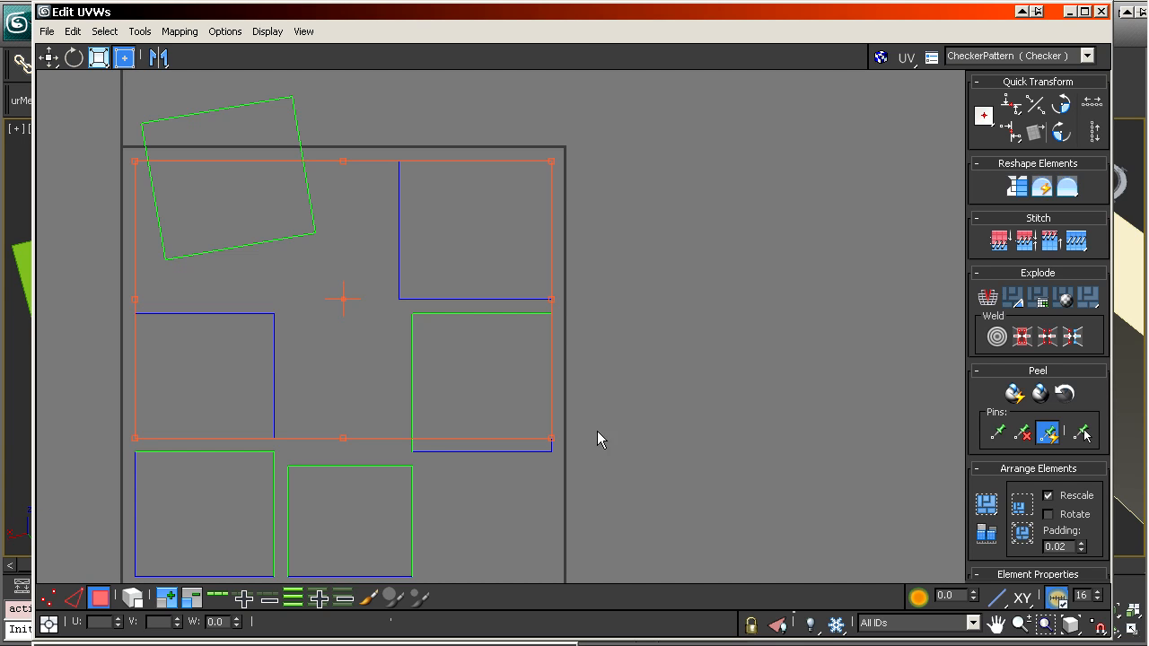
click(504, 512)
click(104, 31)
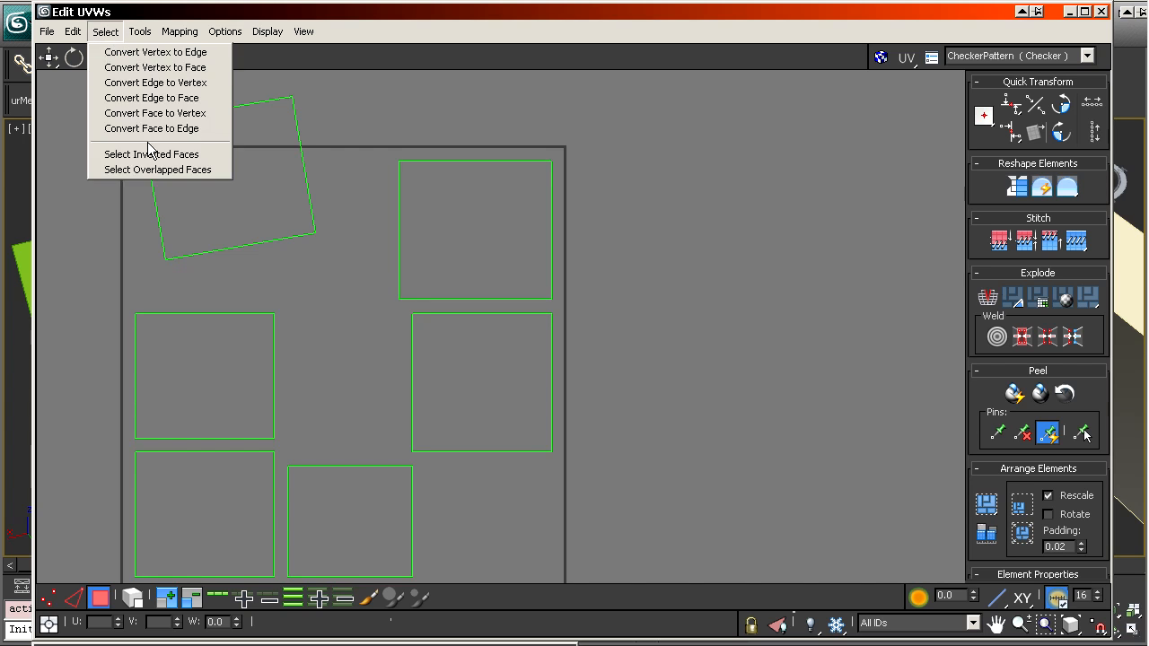
click(149, 153)
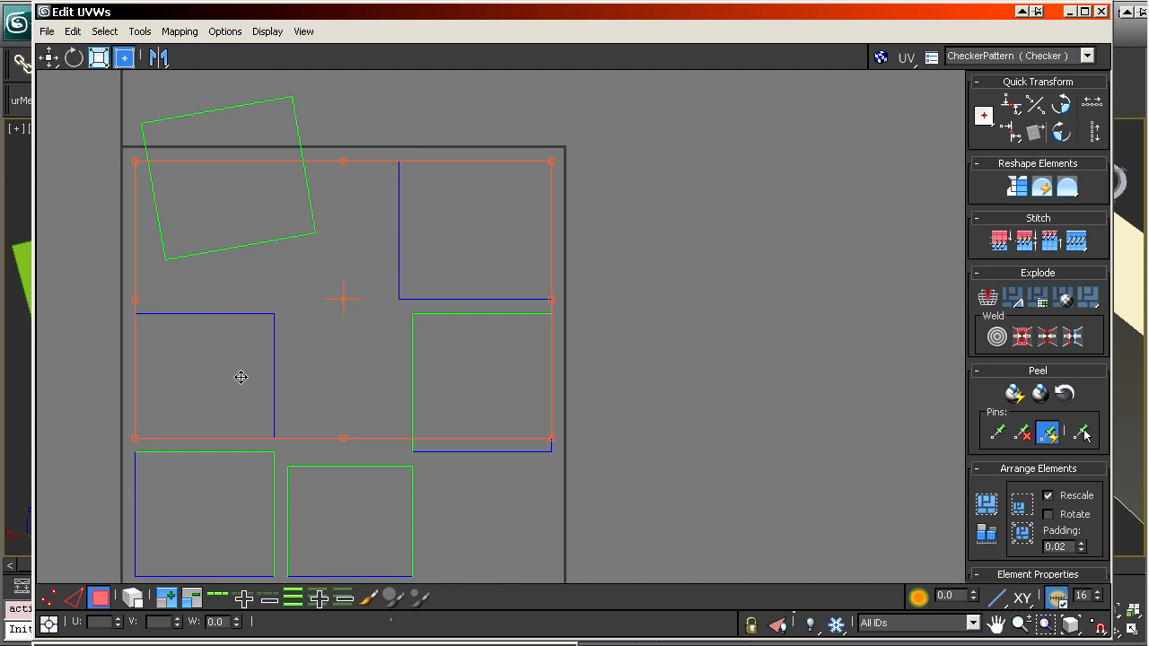
- Mirror the upper-right and middle-left shells back to their correct orientation and recheck for inverted faces
click(477, 220)
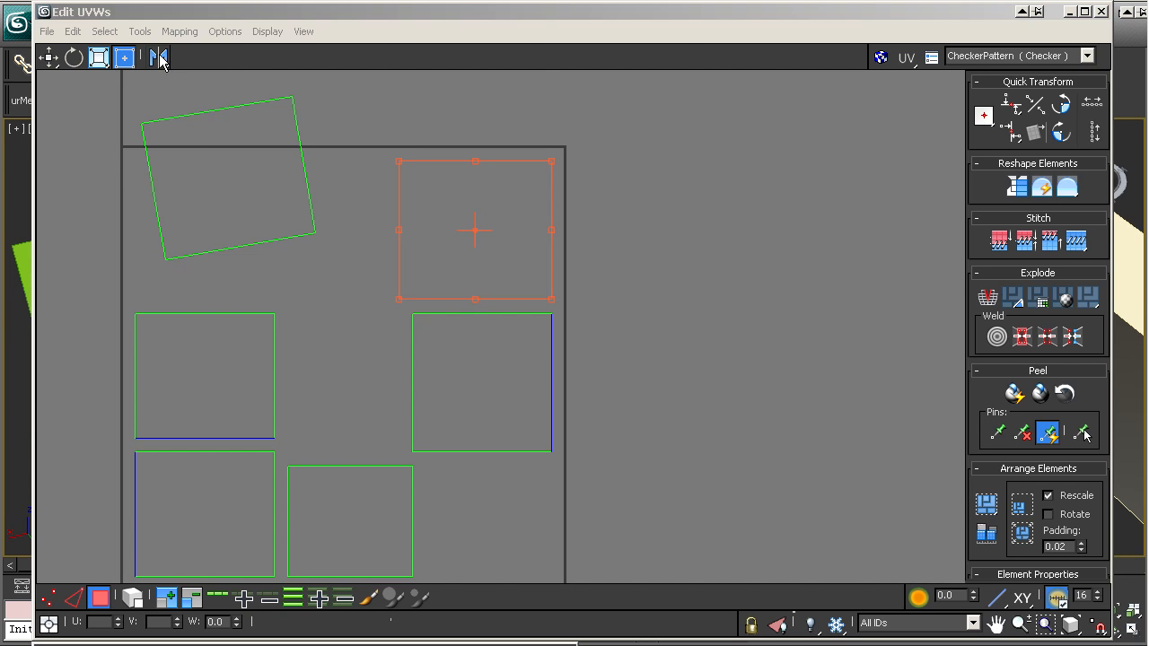
click(224, 383)
click(158, 58)
click(244, 104)
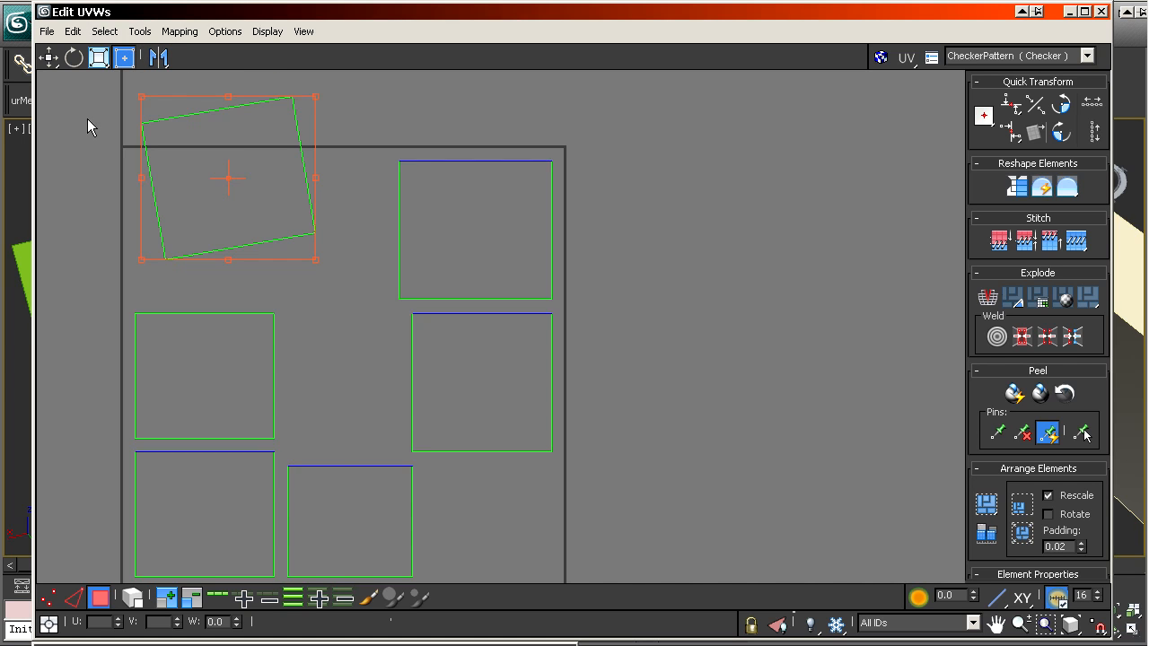
click(87, 121)
click(109, 31)
click(149, 155)
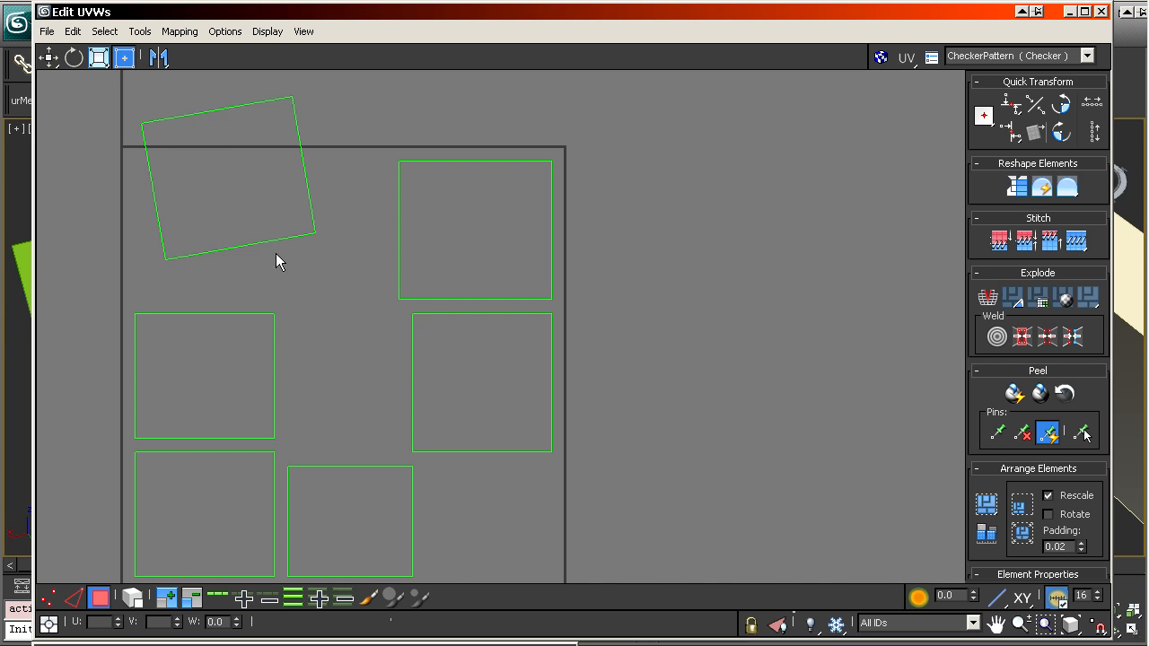
- Move the tilted upper-left shell down inside the UV square's corner and rotate it upright
middle_drag(276, 254, 314, 280)
click(262, 198)
drag(262, 198, 267, 229)
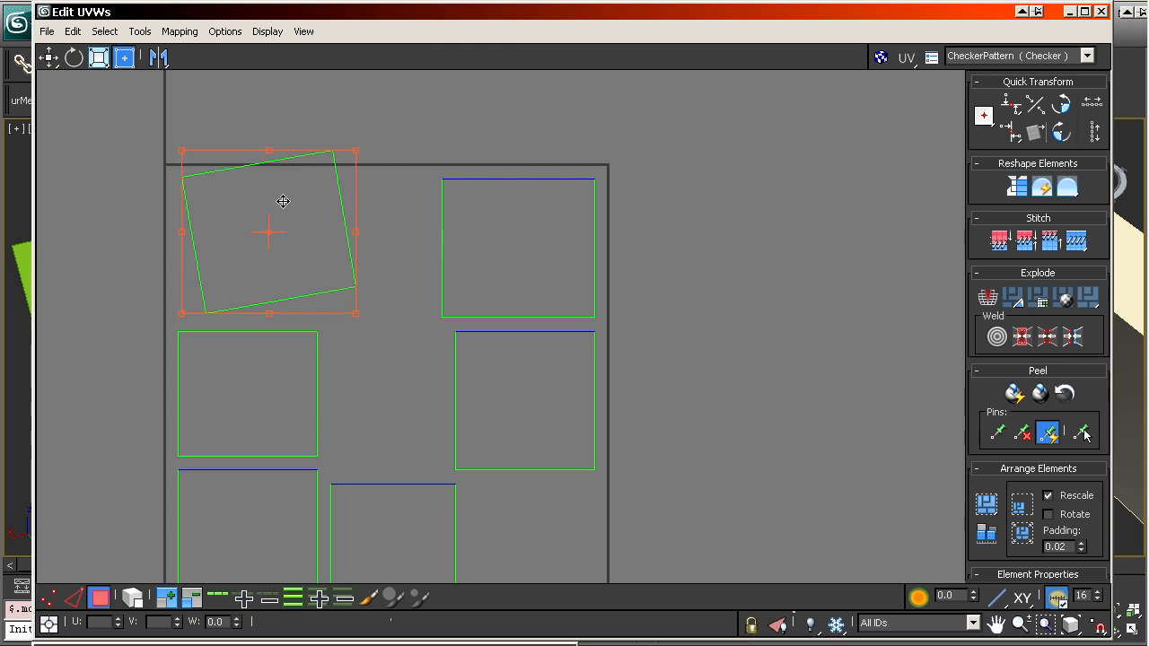
scroll(254, 233, up, 3)
scroll(370, 302, up, 2)
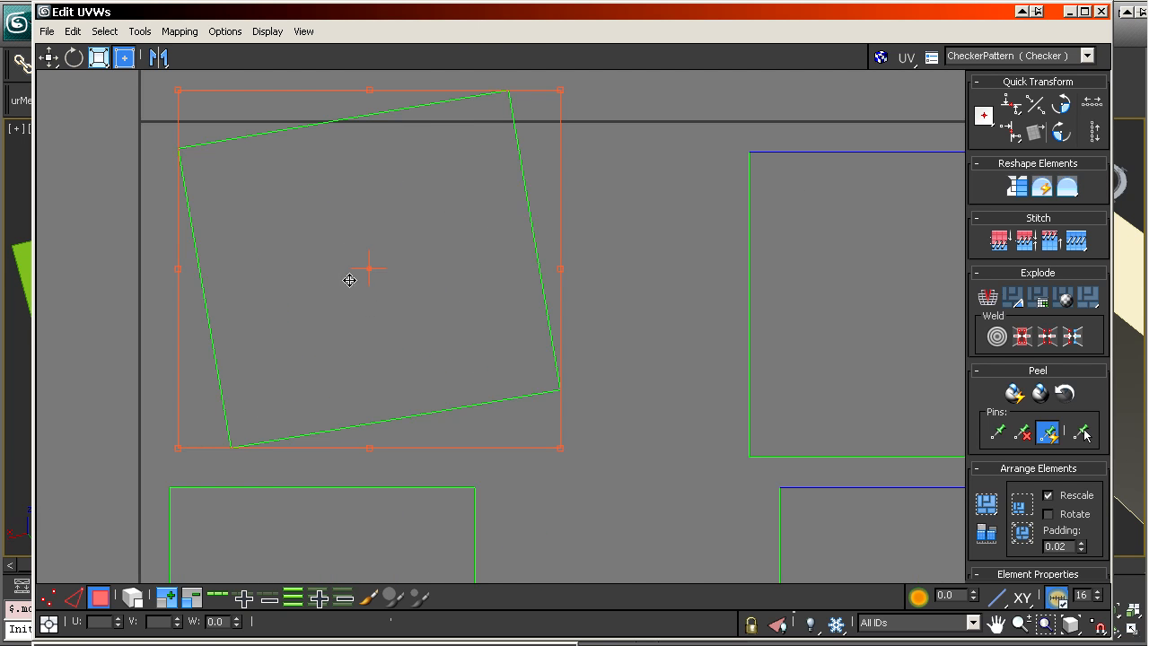
drag(351, 275, 373, 314)
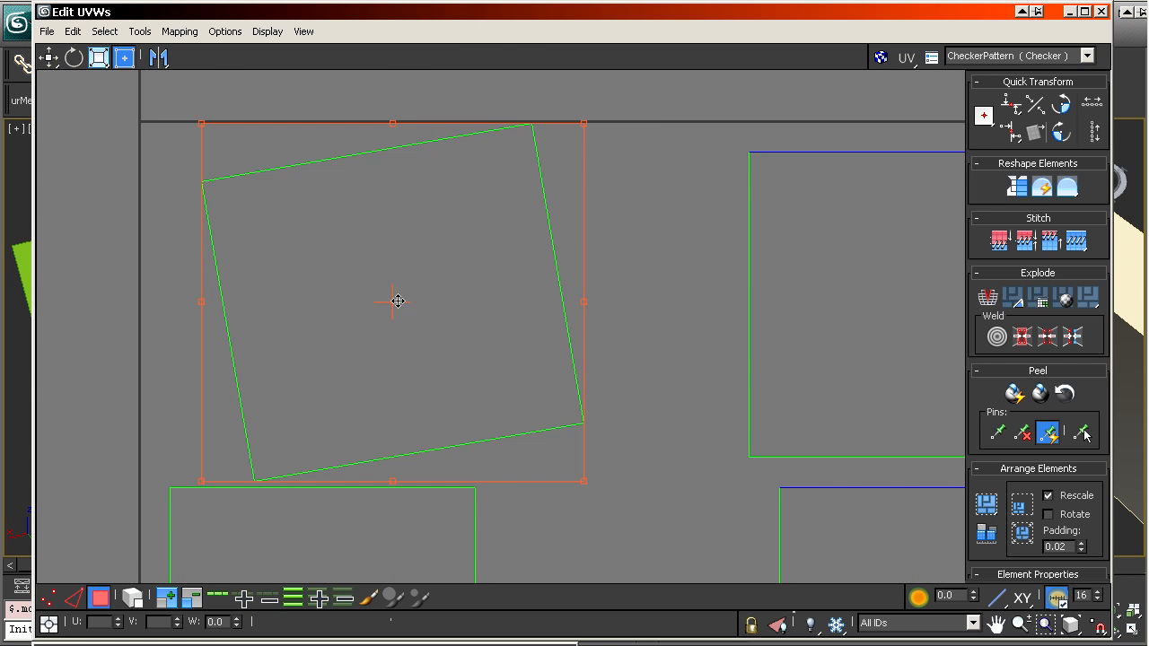
drag(396, 121, 432, 121)
- Examine the straightened upper-left shell's edges and its spacing to the UV border and neighbouring shells
middle_drag(277, 215, 344, 153)
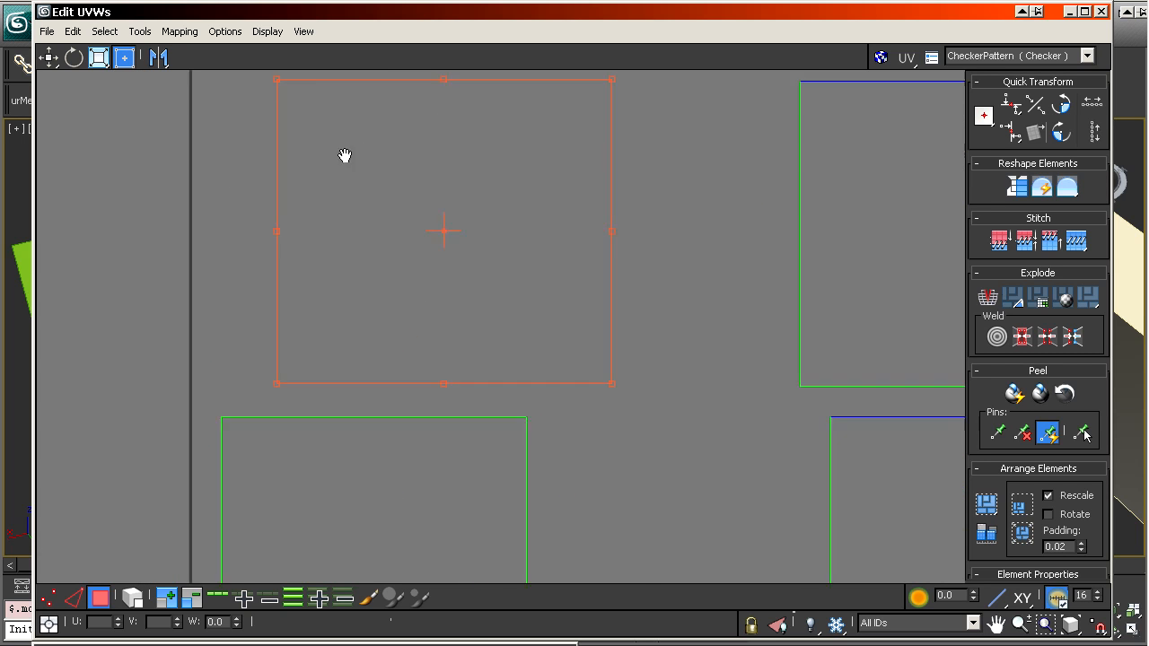
scroll(266, 366, up, 4)
scroll(600, 268, down, 2)
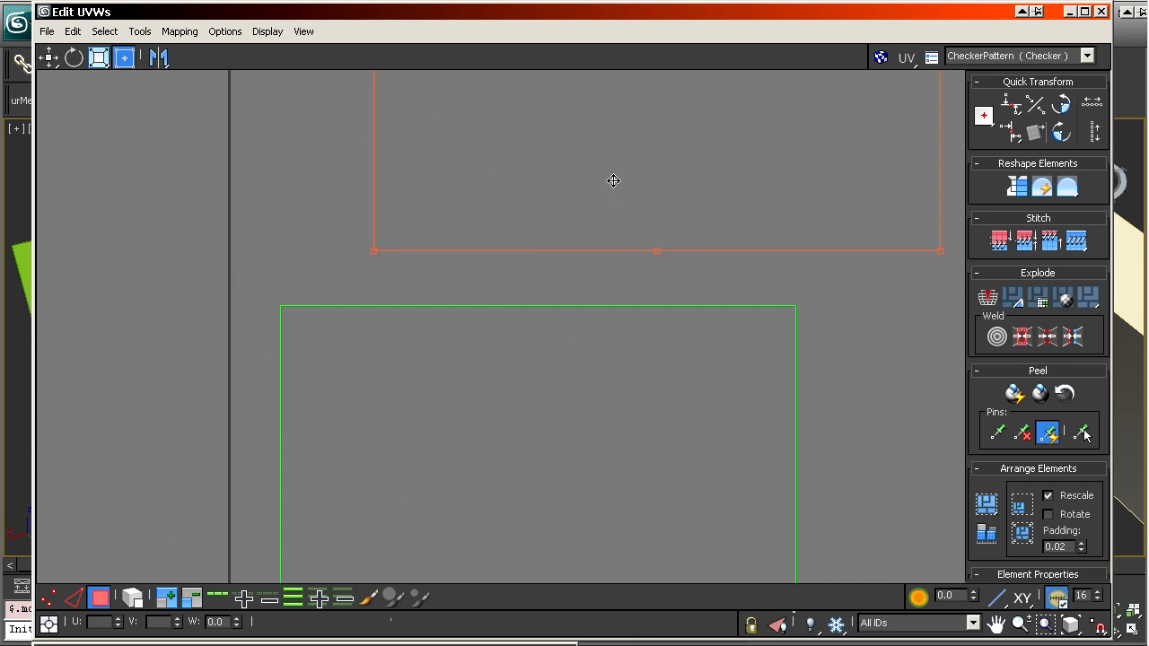
middle_drag(608, 184, 534, 323)
middle_drag(529, 279, 445, 417)
middle_drag(458, 309, 392, 340)
scroll(394, 341, down, 1)
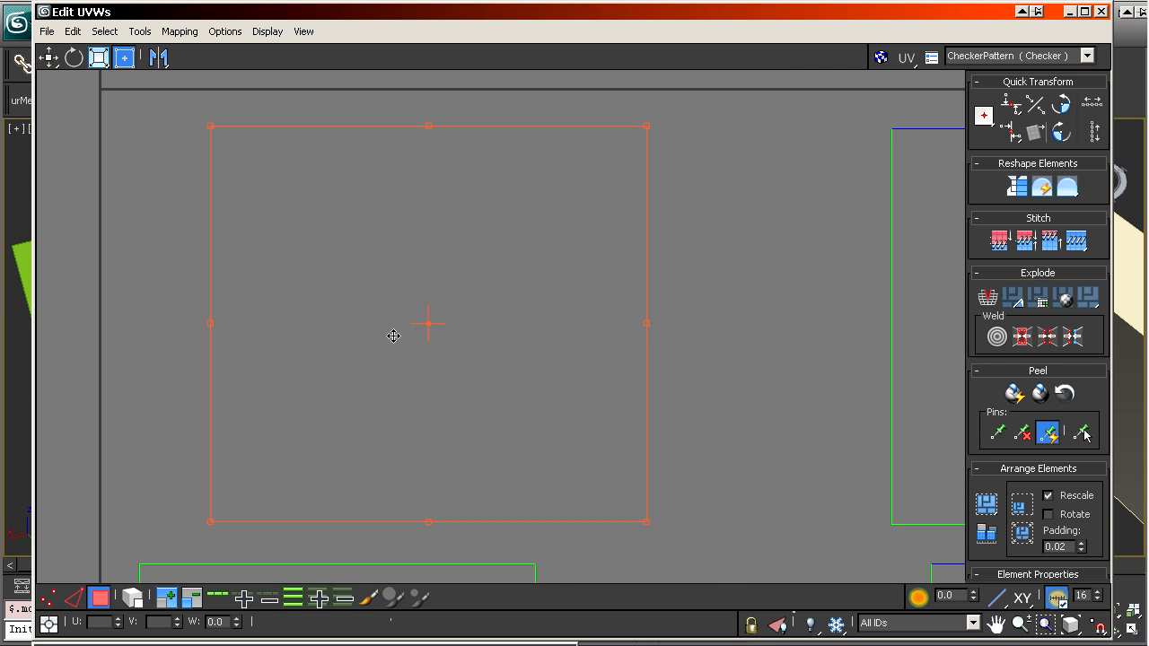
scroll(403, 312, down, 3)
middle_drag(481, 359, 403, 263)
scroll(372, 220, down, 1)
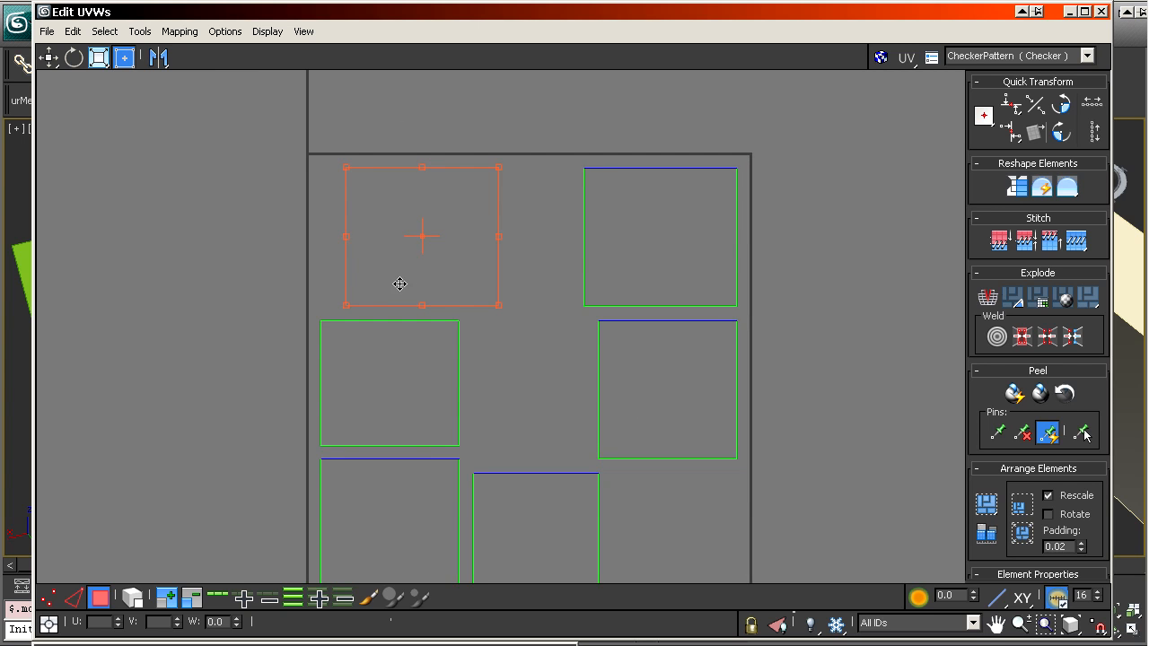
- Tilt the upper-left shell again and shift it closer to the UV square's left border
scroll(398, 269, up, 1)
middle_drag(412, 199, 387, 243)
scroll(413, 198, up, 1)
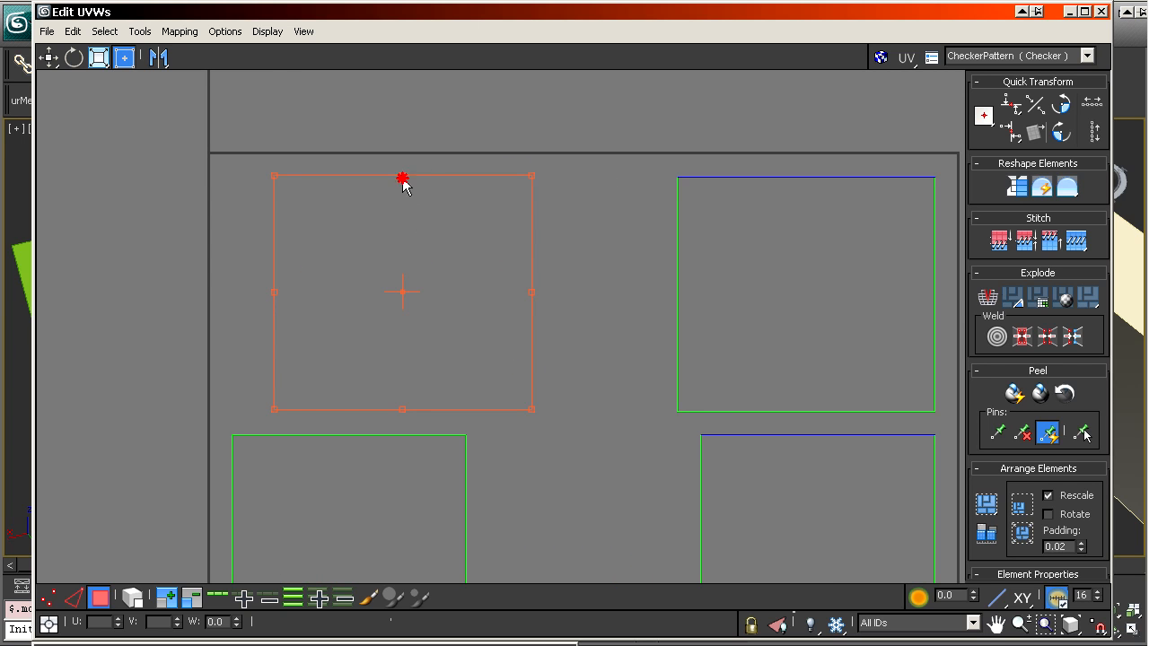
drag(403, 179, 382, 180)
drag(386, 295, 385, 298)
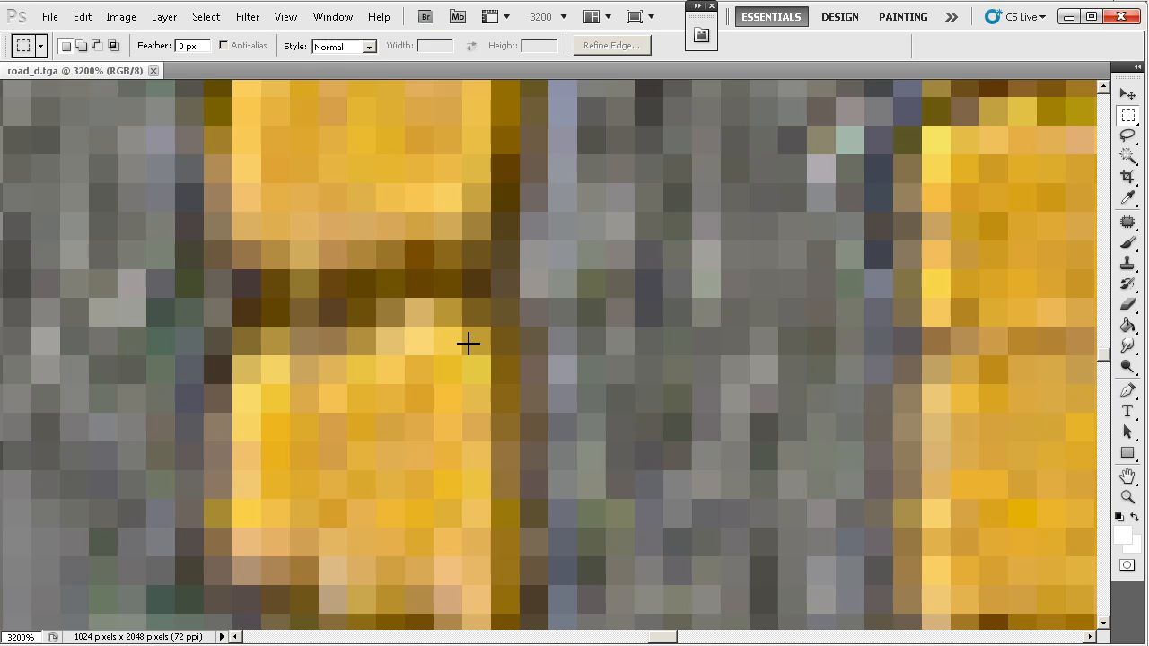
- Switch to road_d.tga in Photoshop, marquee a small rectangle of yellow pixels, and clear the selection
drag(438, 306, 464, 438)
click(460, 507)
drag(356, 444, 464, 377)
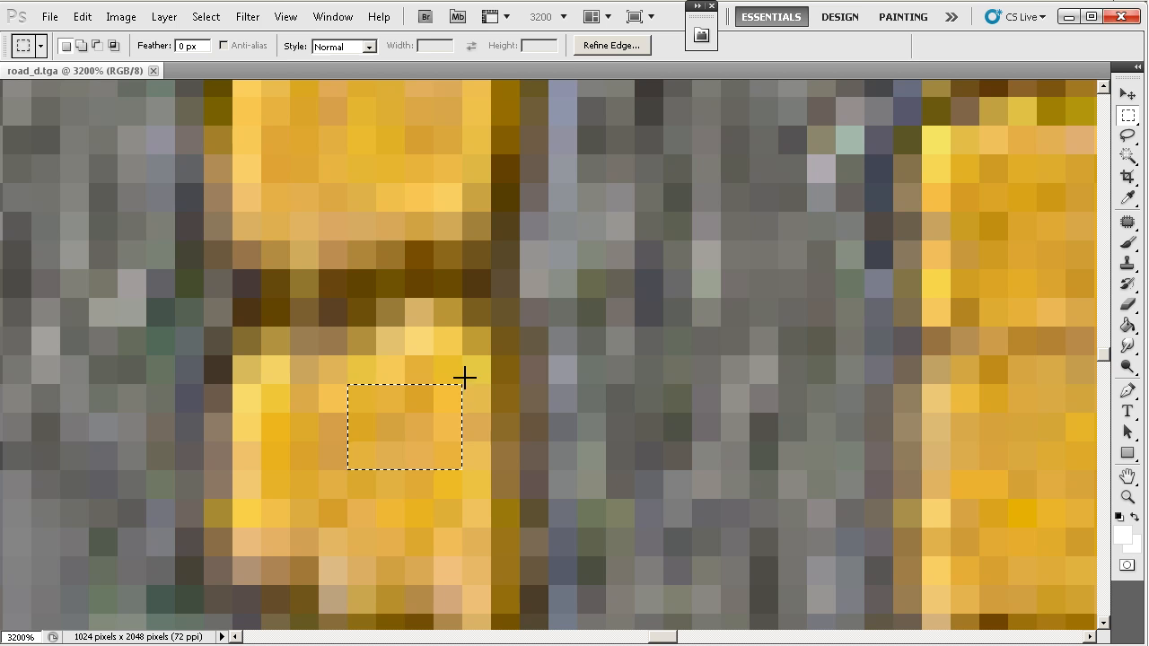
click(361, 441)
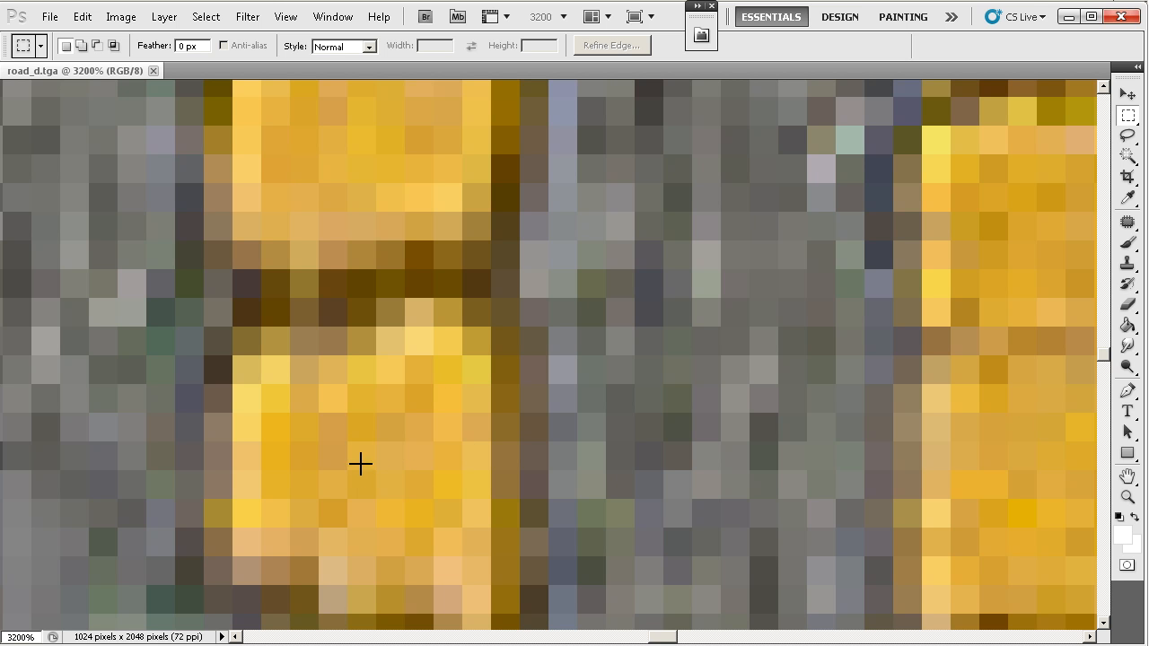
- Set the foreground colour to black and draw a diagonal line across the yellow and grey pixels with the 1-pixel Pencil tool
drag(1129, 244, 1097, 262)
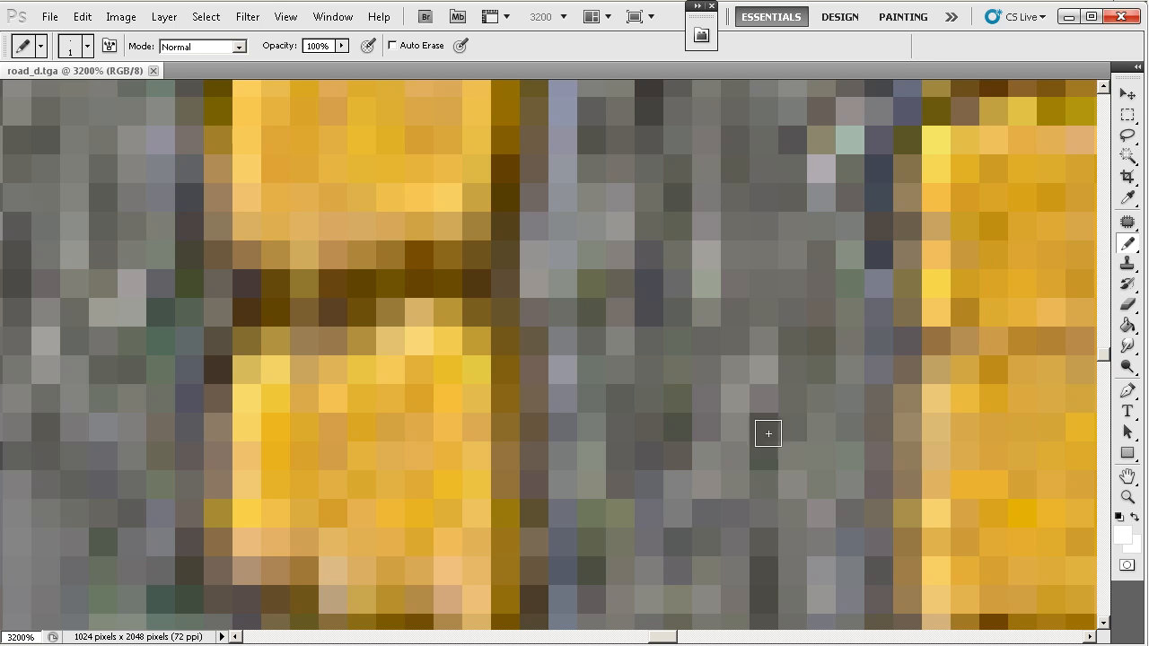
key(i)
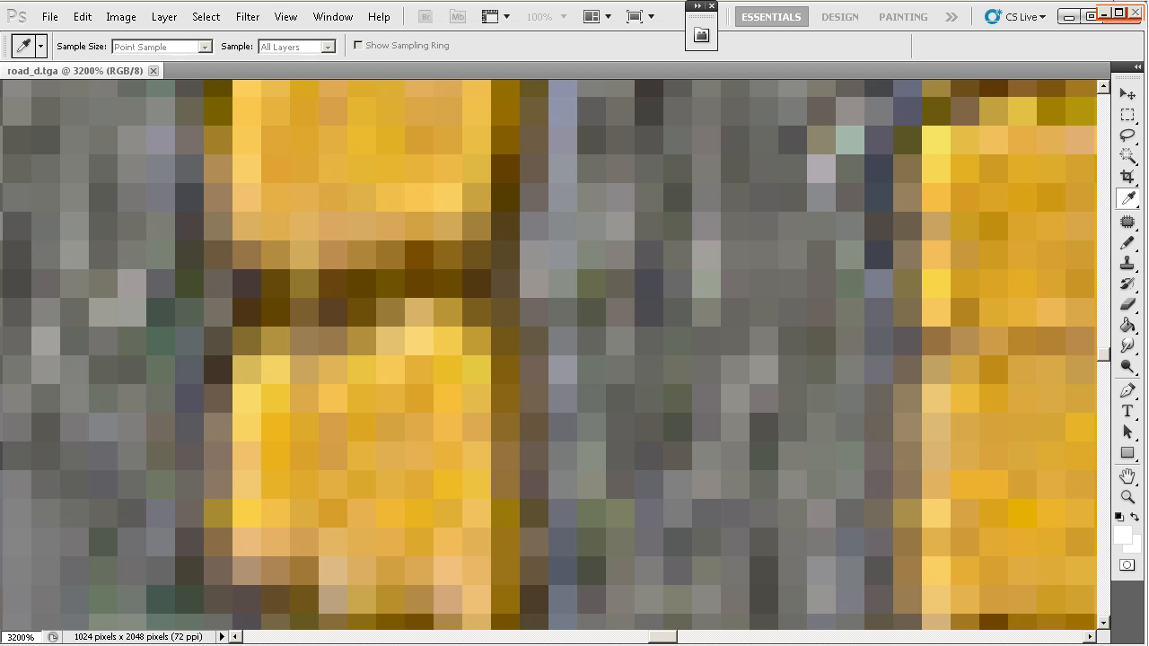
key(Return)
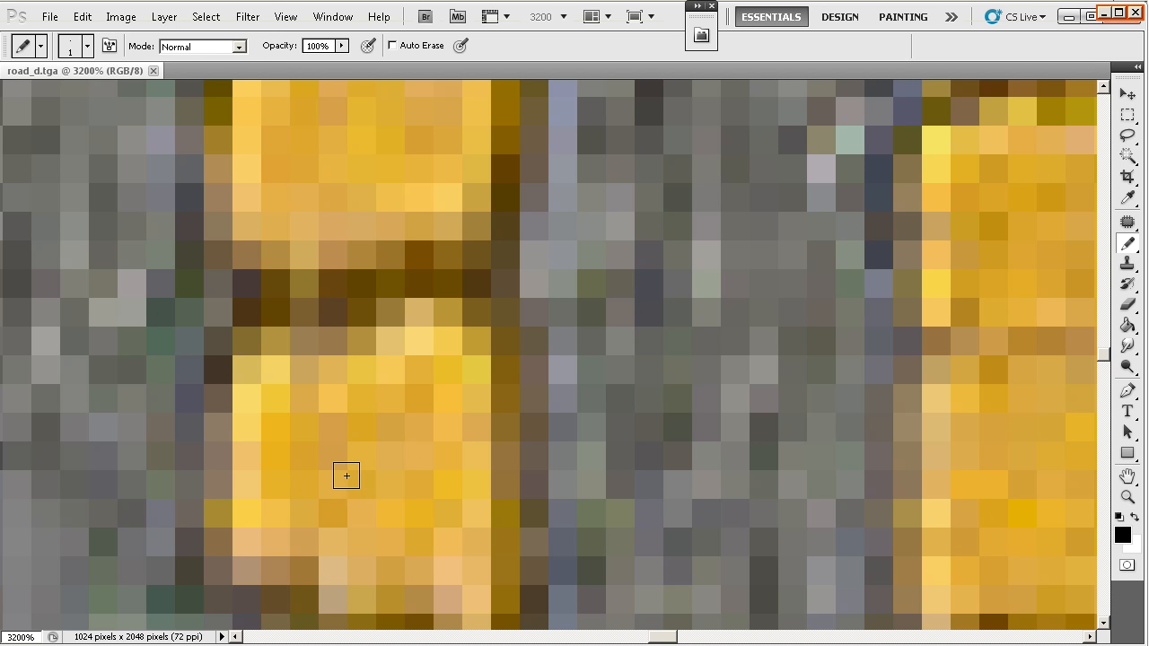
mouse_move(326, 489)
mouse_down()
mouse_move(423, 375)
mouse_move(658, 149)
mouse_up()
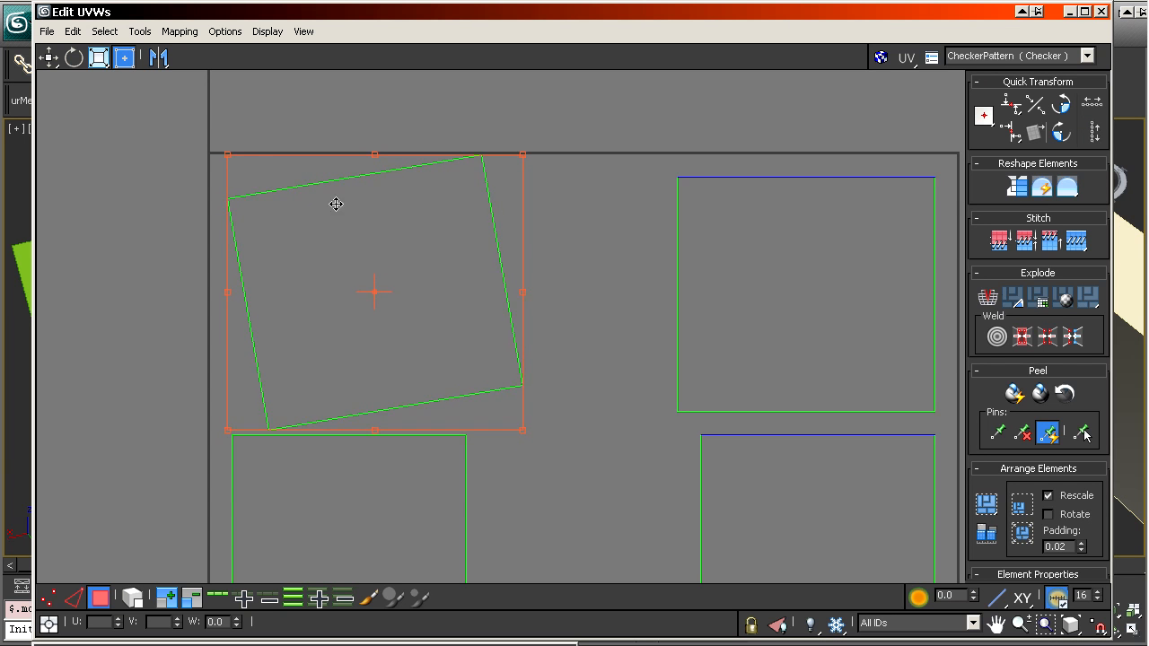
- Return to the UV editor in 3ds Max, rotate the tilted upper-left shell upright, and clear the selection
middle_drag(300, 225, 351, 280)
scroll(308, 273, up, 6)
middle_drag(251, 233, 67, 447)
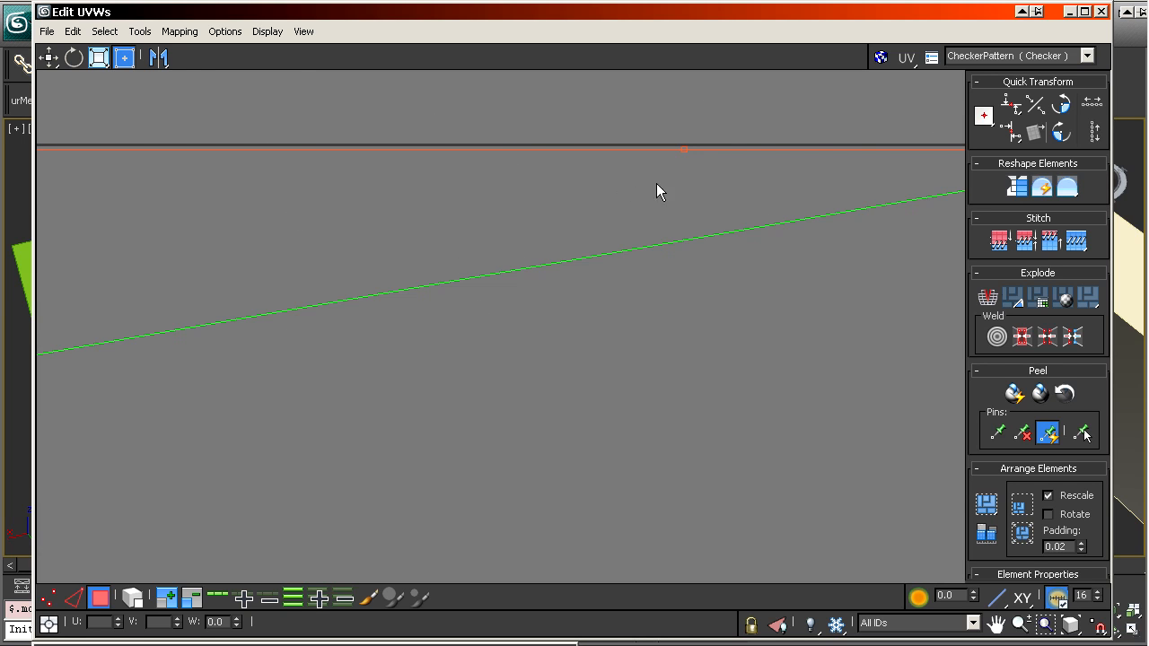
scroll(574, 296, down, 3)
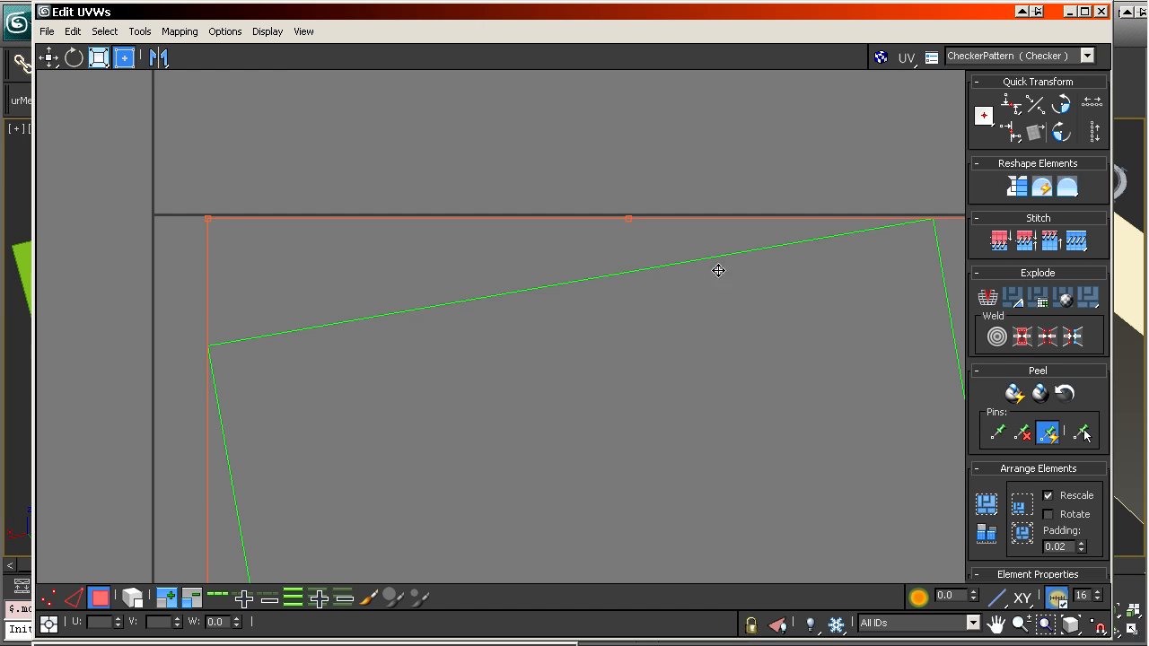
scroll(479, 418, down, 4)
middle_drag(547, 457, 438, 309)
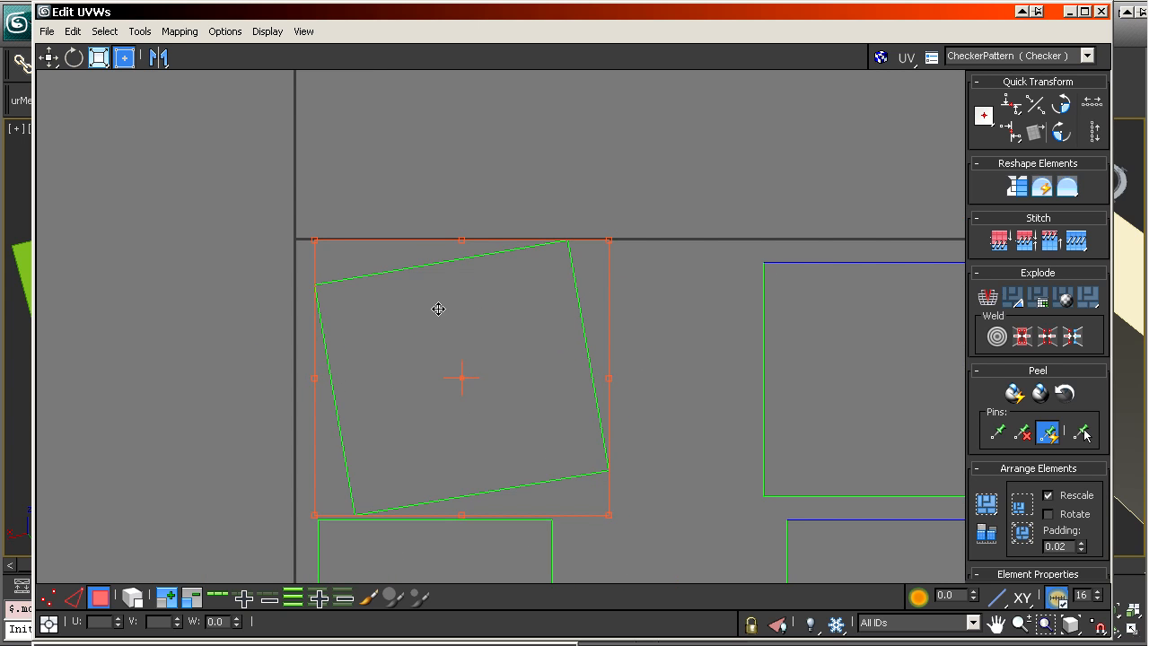
drag(458, 235, 456, 262)
key(ctrl+z)
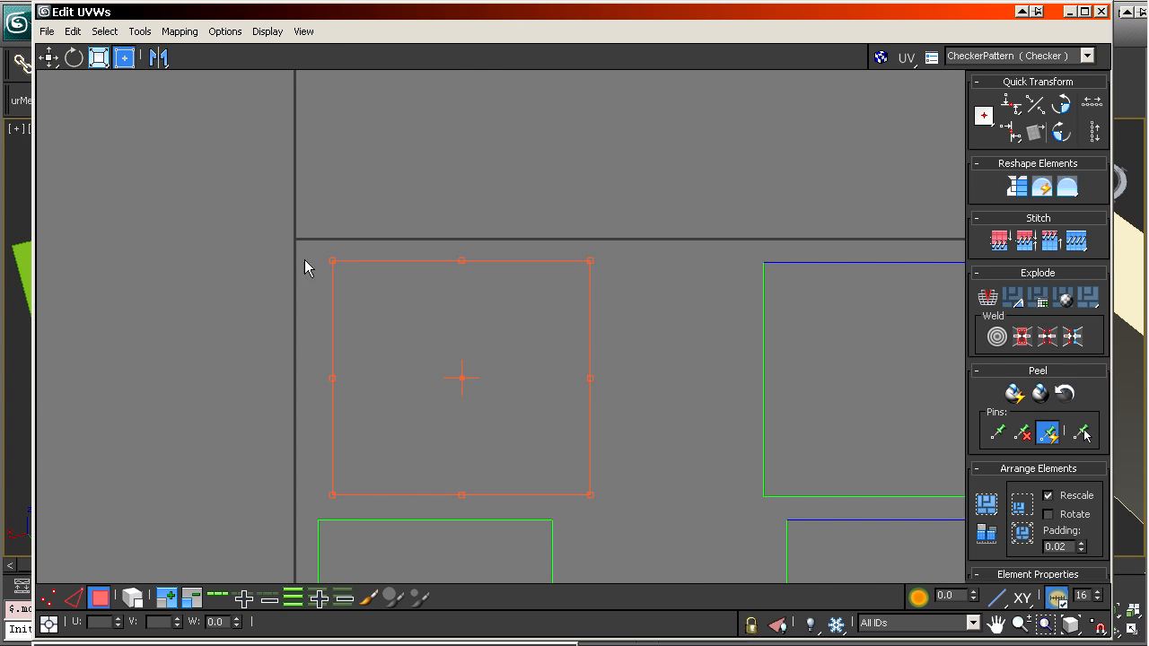
middle_drag(580, 485, 554, 403)
scroll(554, 403, down, 3)
click(568, 459)
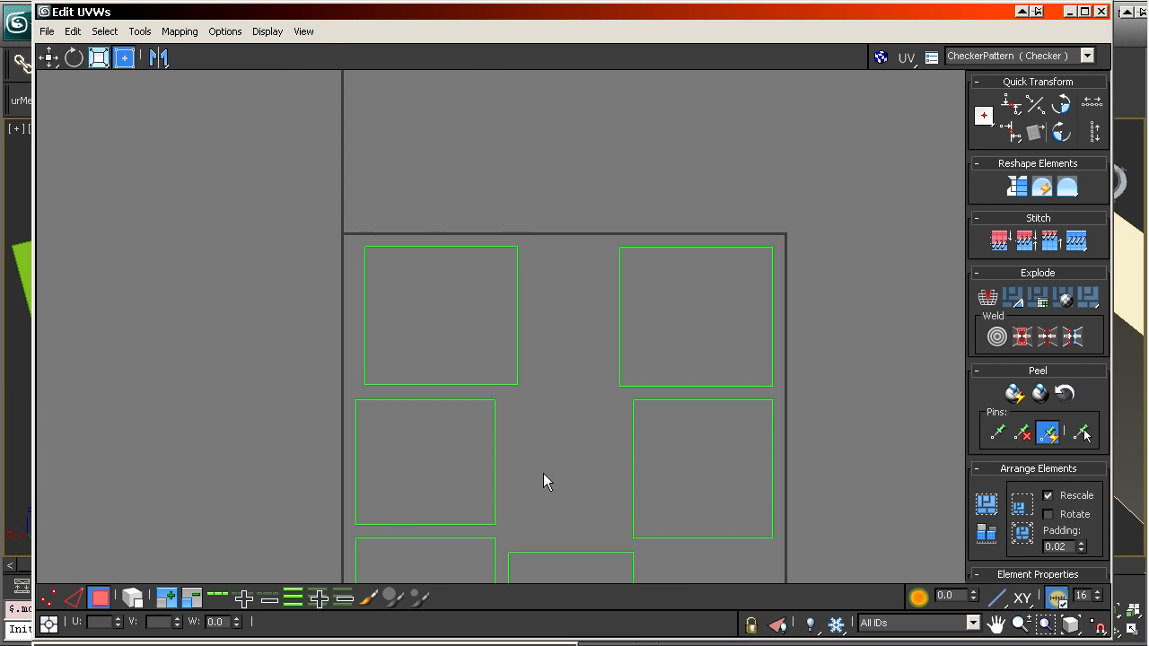
- Shift the upper-left shell slightly left to line up with the left column of shells, and clear the selection
middle_drag(455, 302, 346, 214)
middle_drag(456, 382, 434, 366)
middle_drag(395, 320, 380, 296)
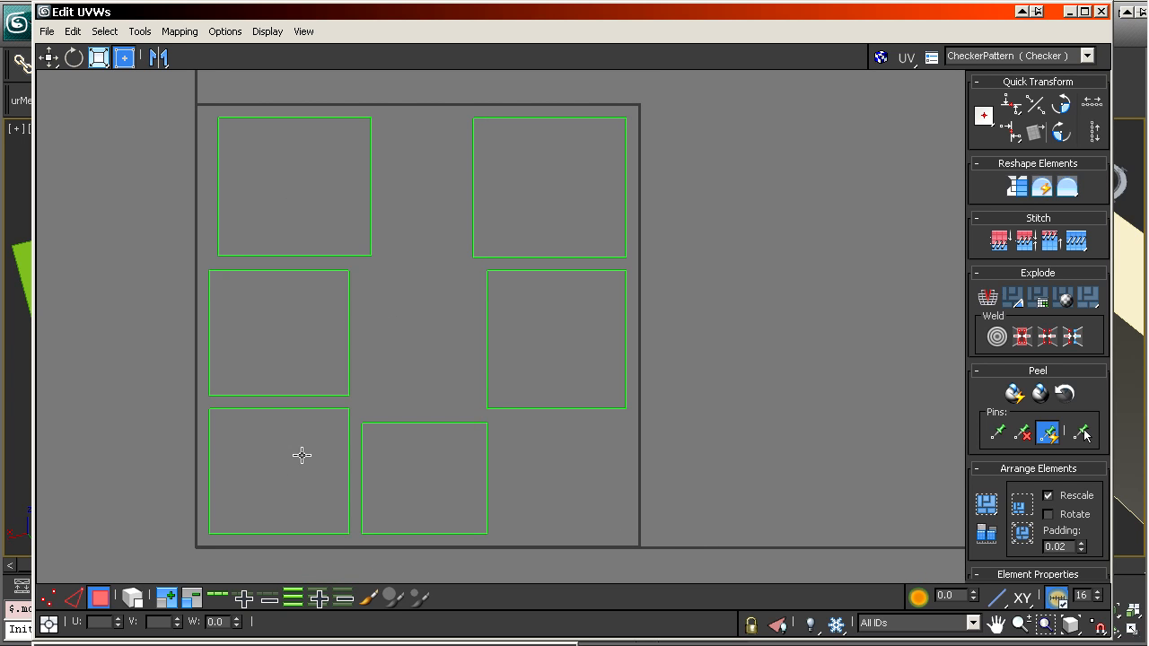
click(550, 312)
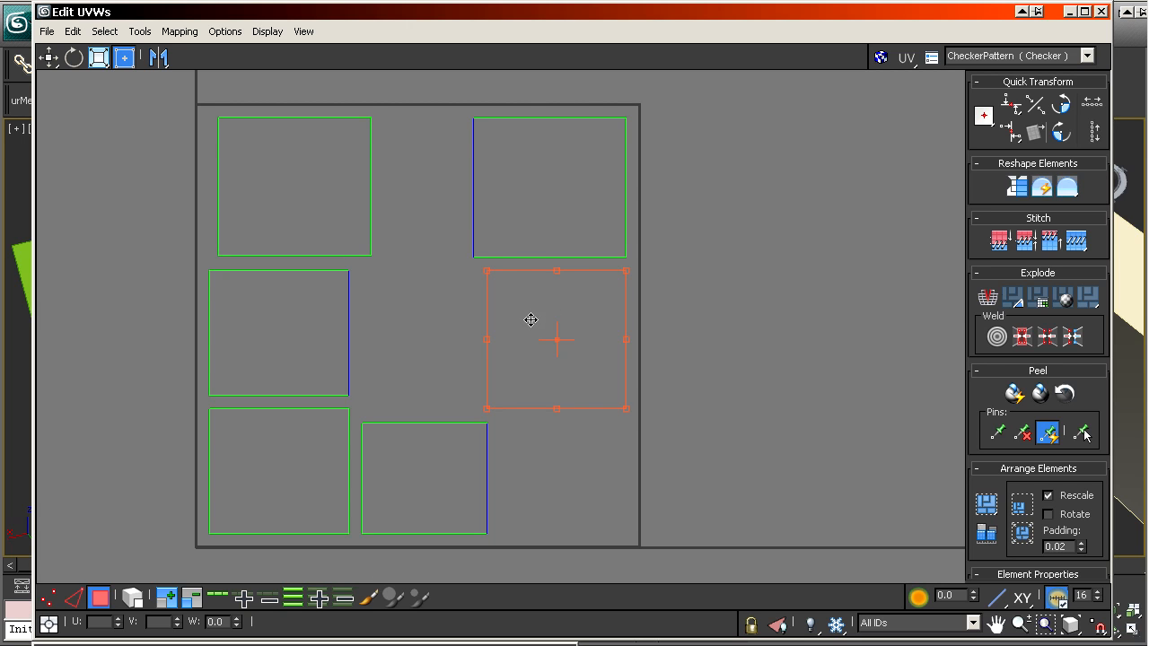
click(437, 139)
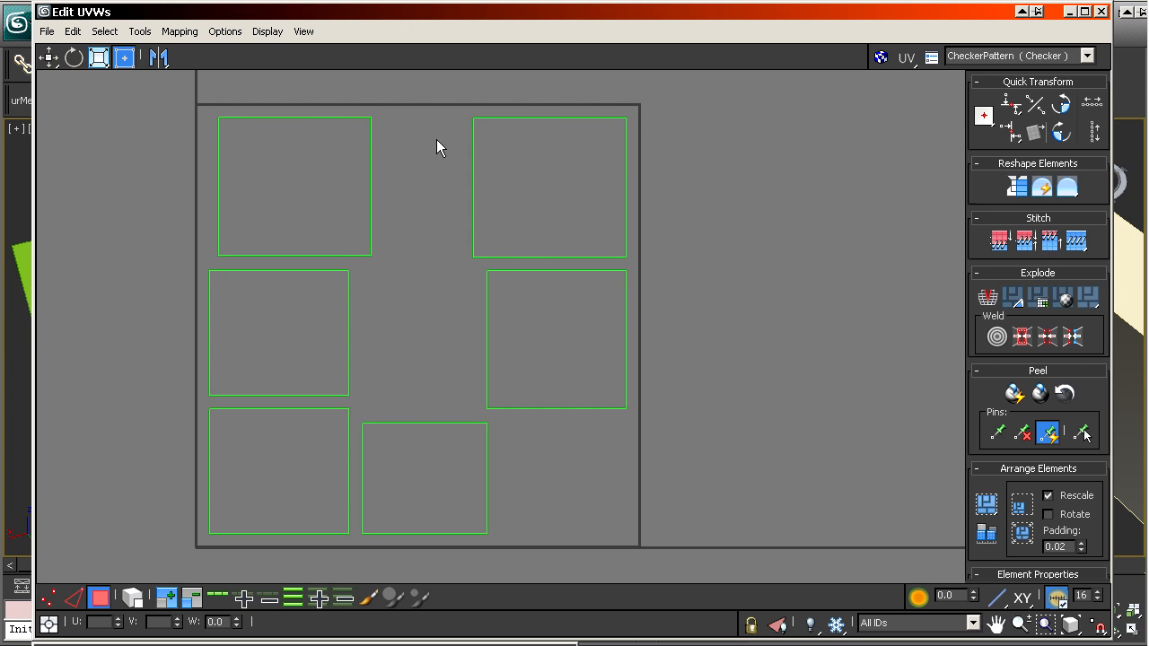
click(322, 154)
drag(294, 160, 285, 160)
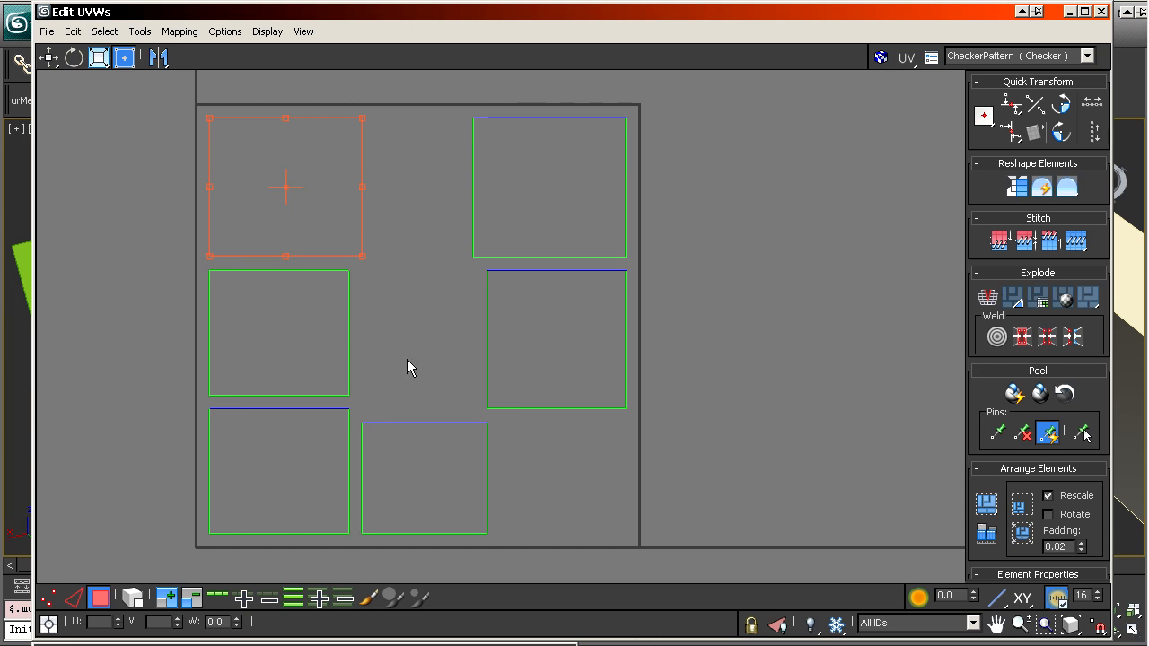
click(402, 319)
click(318, 159)
click(407, 160)
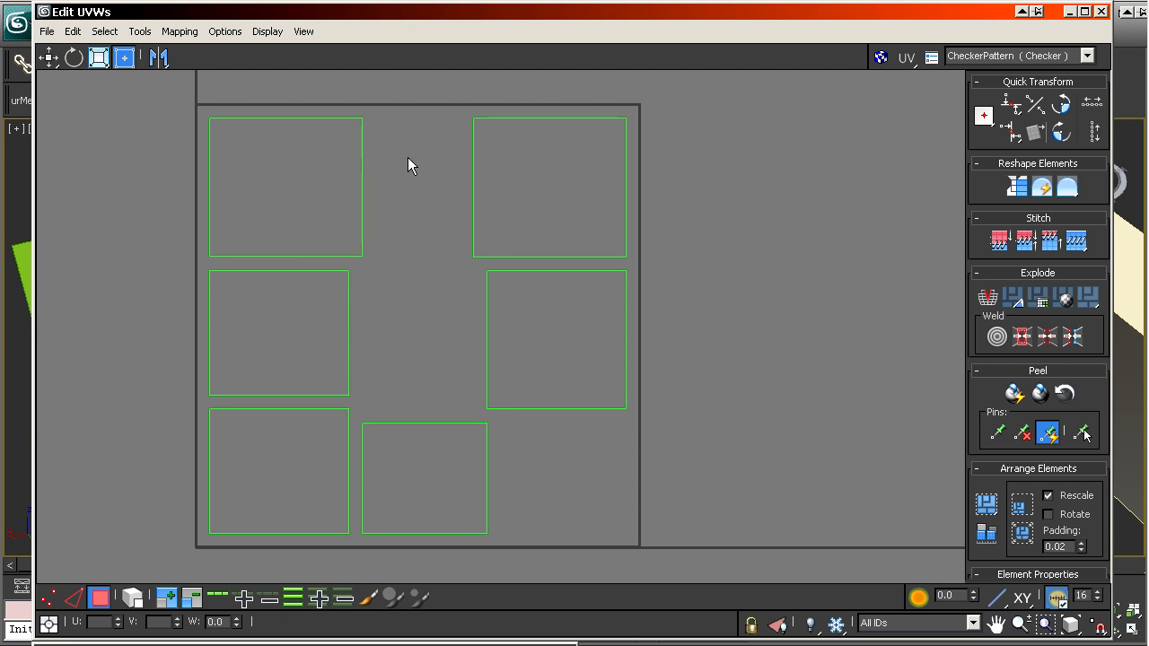
click(105, 32)
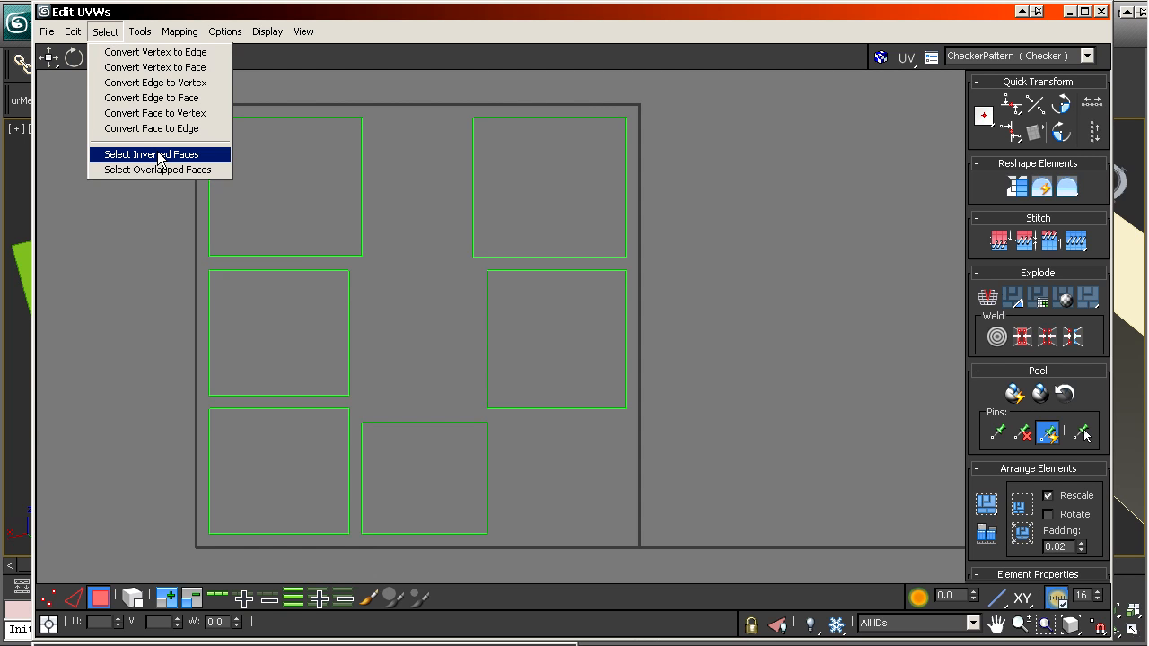
click(171, 232)
click(248, 133)
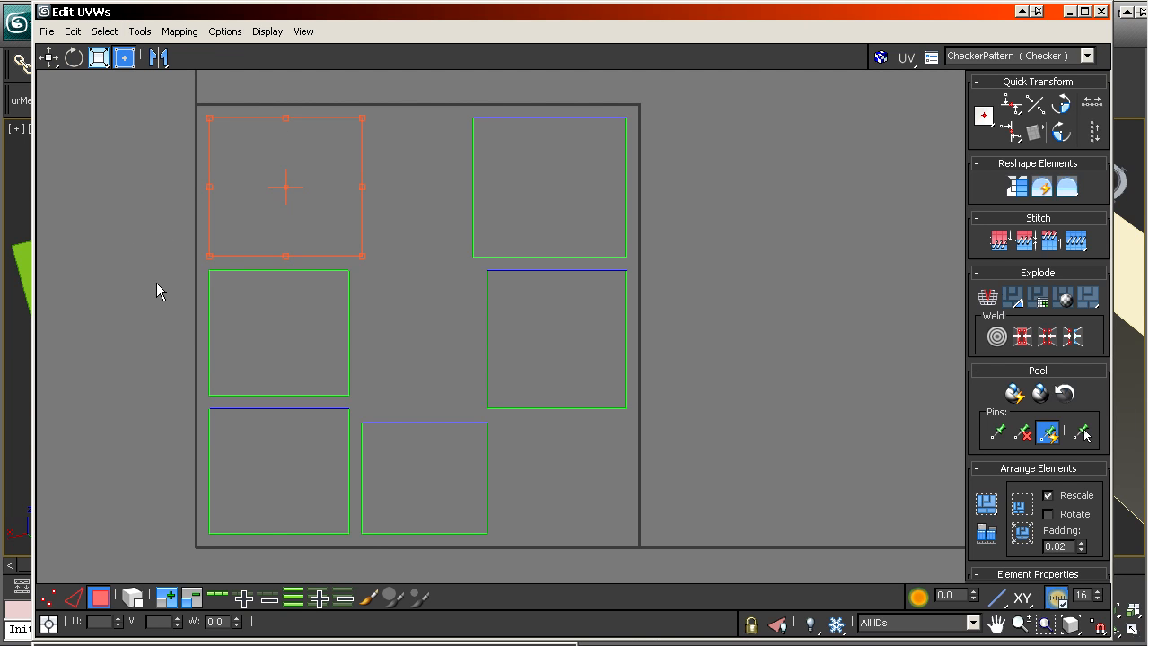
- Try enlarging the lower-middle shell from its upper-left corner, then undo the resize and deselect it
scroll(156, 289, up, 2)
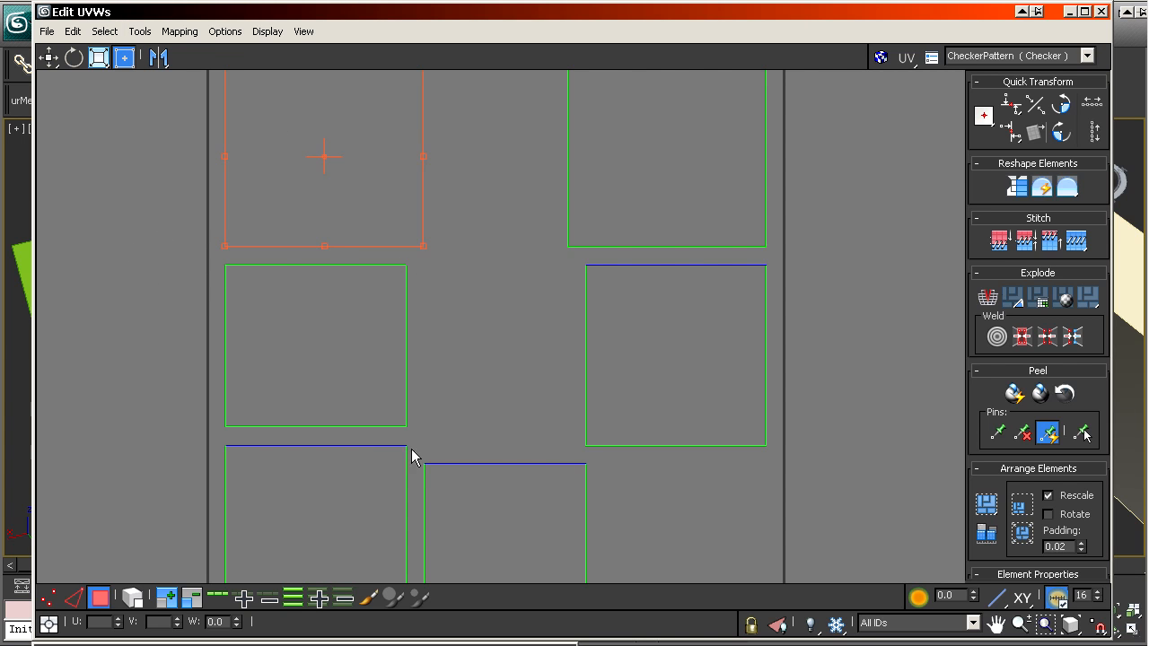
click(495, 395)
middle_drag(472, 362, 332, 230)
click(406, 359)
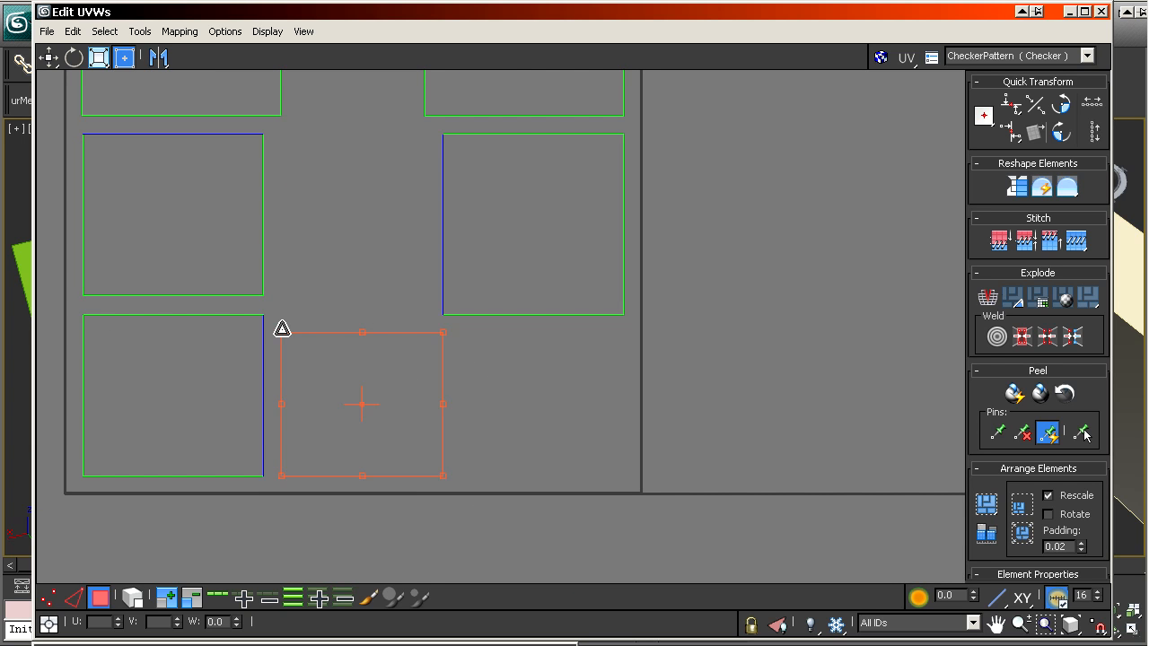
drag(282, 329, 277, 278)
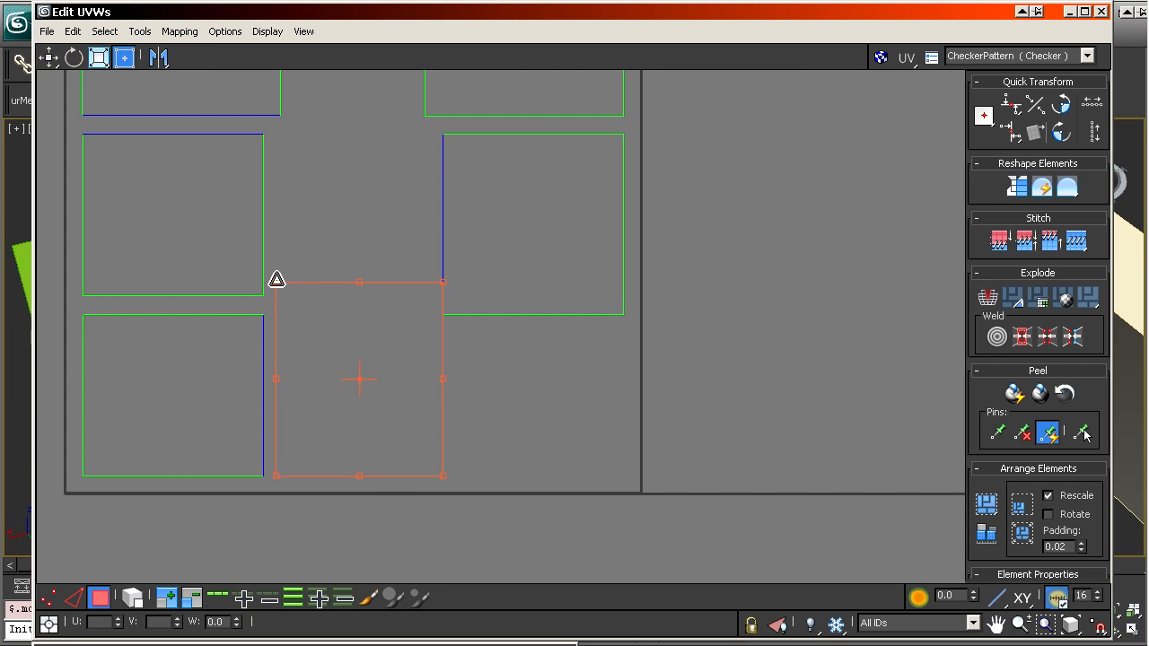
click(350, 321)
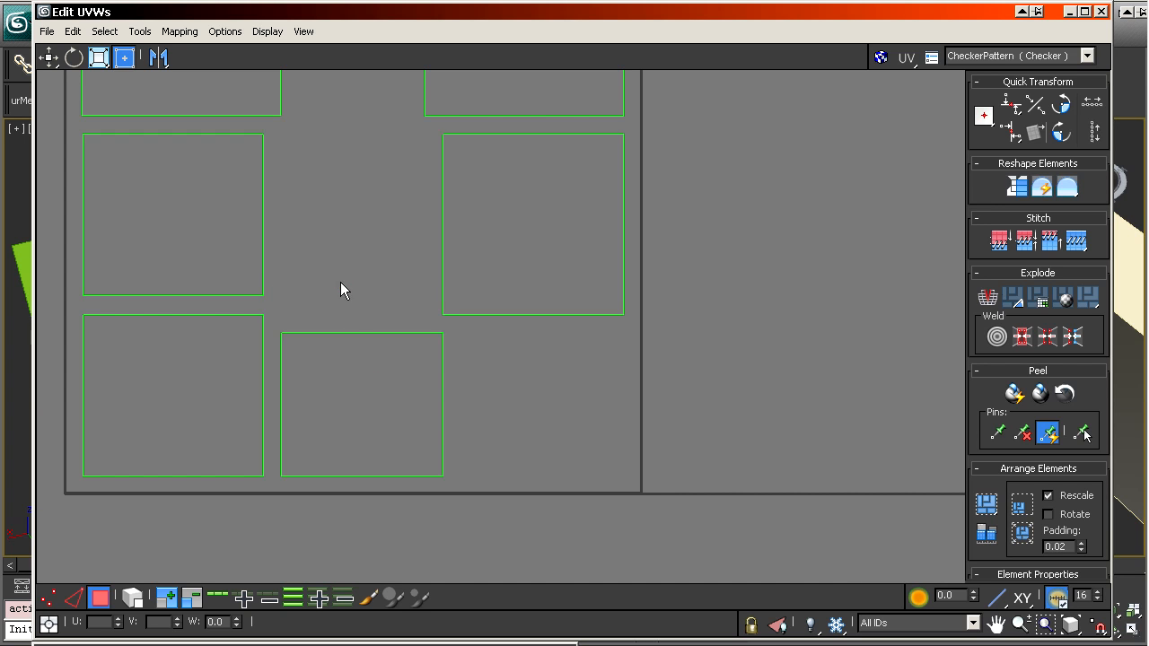
- Close the UV editor and bring the two straight grey strips near the teal cube into close view in the perspective viewport
scroll(338, 269, down, 4)
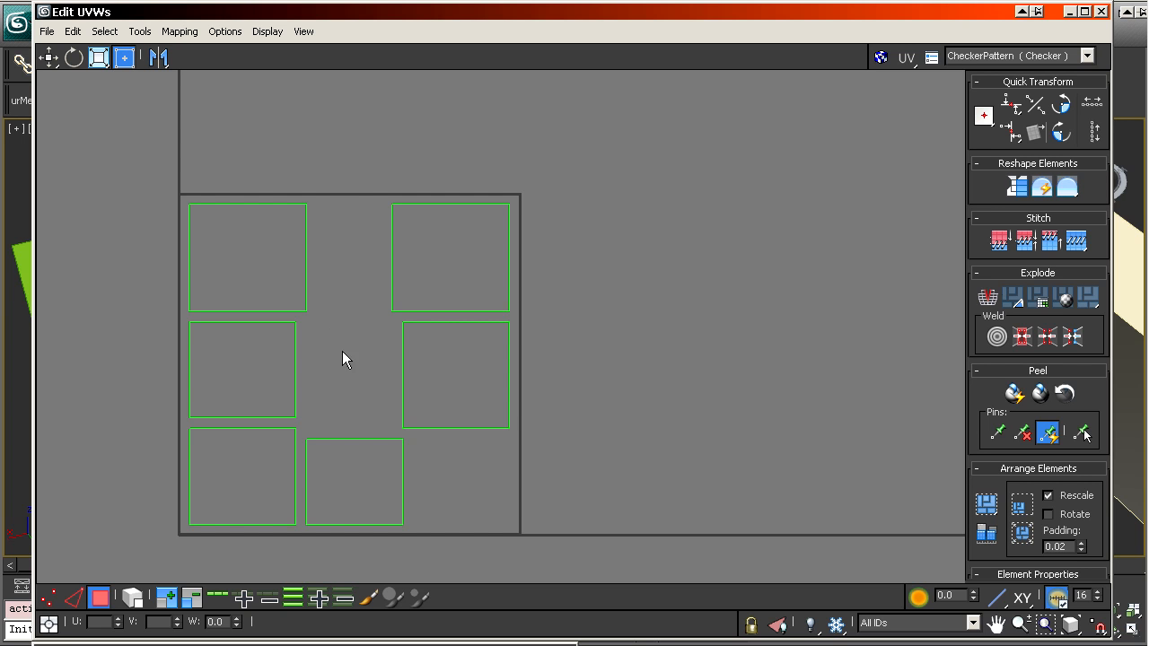
click(1104, 12)
middle_drag(397, 352, 434, 296)
scroll(436, 306, down, 4)
middle_drag(354, 418, 378, 312)
scroll(470, 408, up, 3)
scroll(380, 439, down, 6)
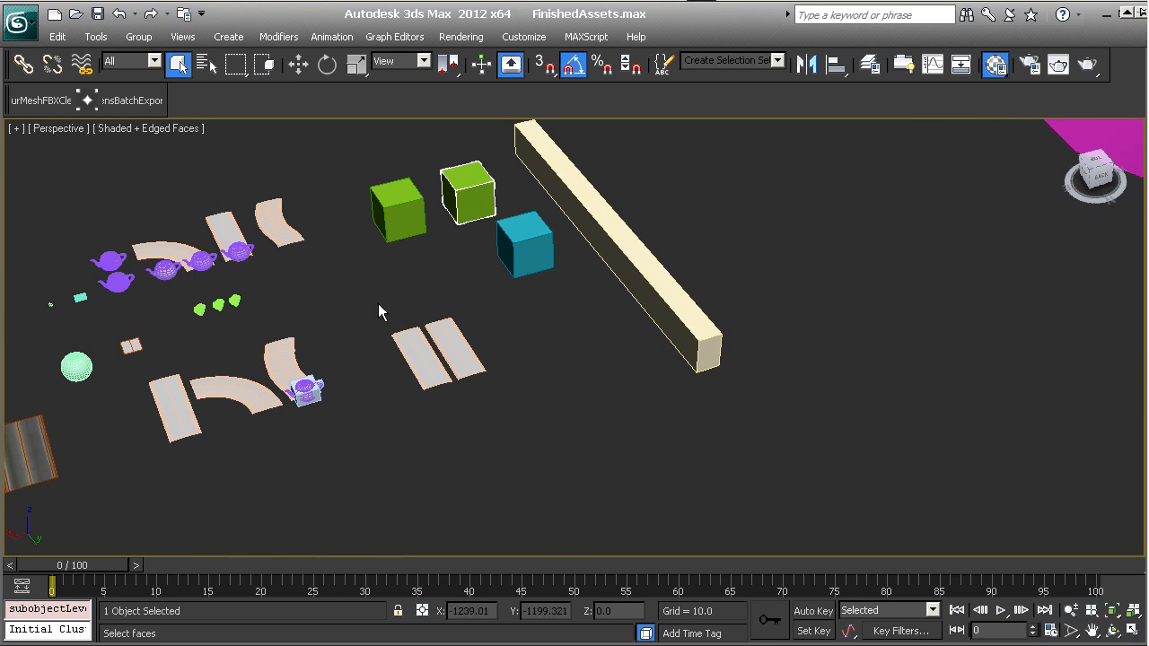
middle_drag(374, 410, 524, 367)
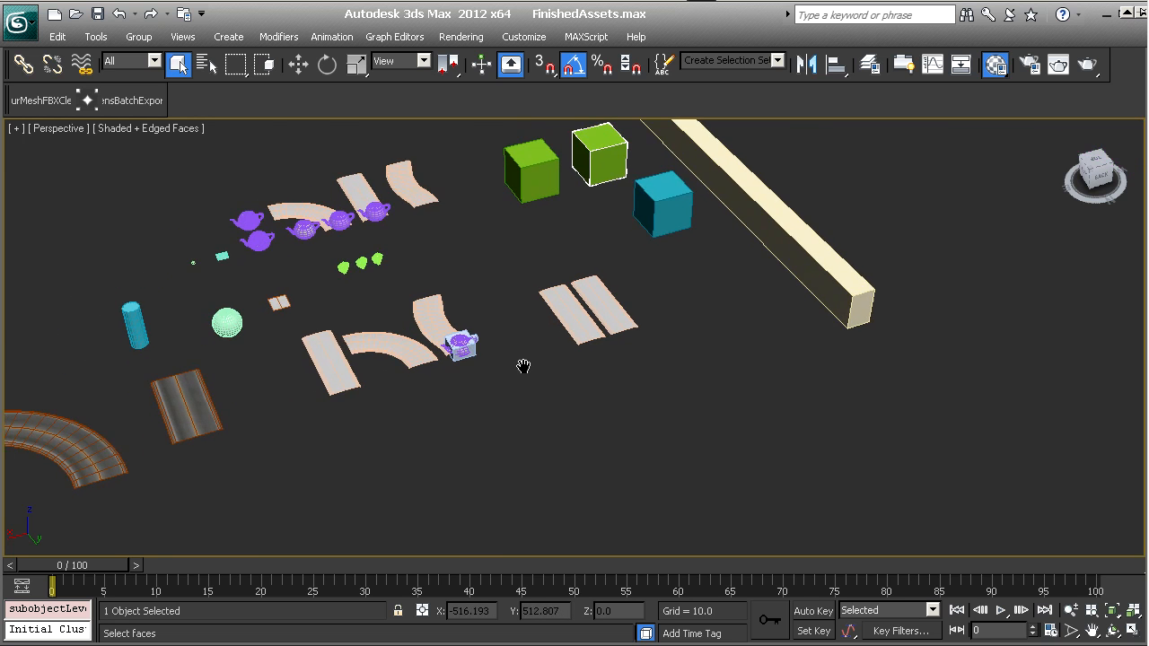
scroll(327, 410, up, 3)
middle_drag(319, 303, 599, 256)
scroll(873, 219, up, 3)
middle_drag(873, 219, 519, 395)
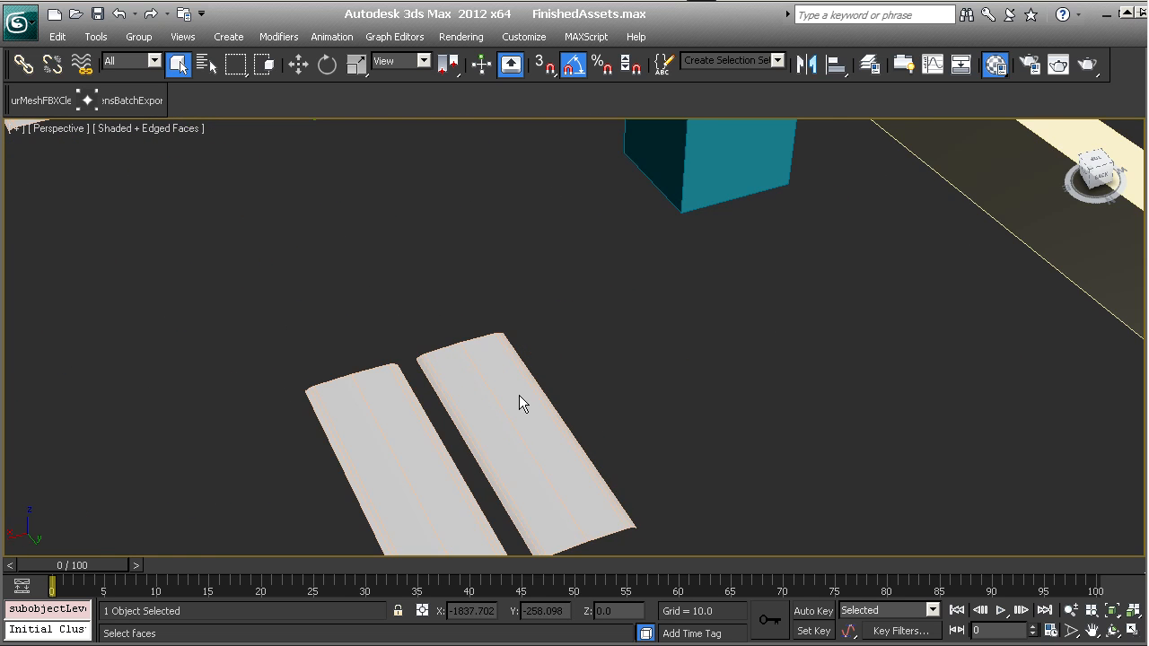
- Add an Unwrap UVW modifier on map channel 2 to the straight textured road piece and open its UV editor
scroll(684, 303, down, 6)
middle_drag(386, 411, 553, 405)
scroll(561, 343, up, 6)
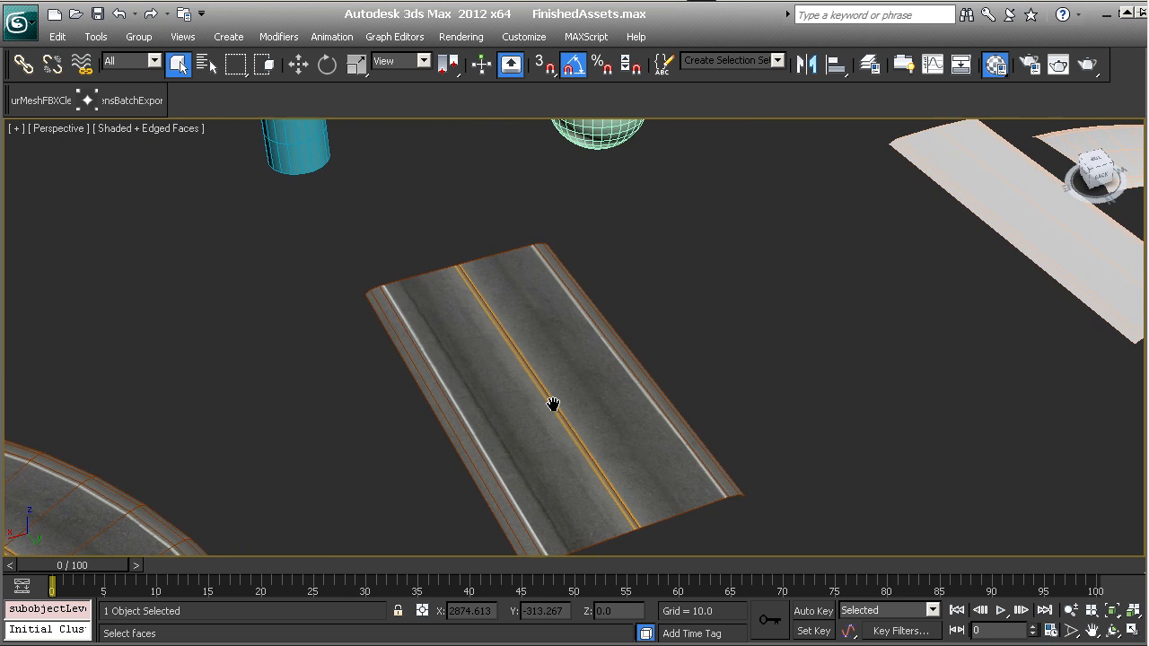
click(500, 354)
middle_drag(680, 405, 589, 308)
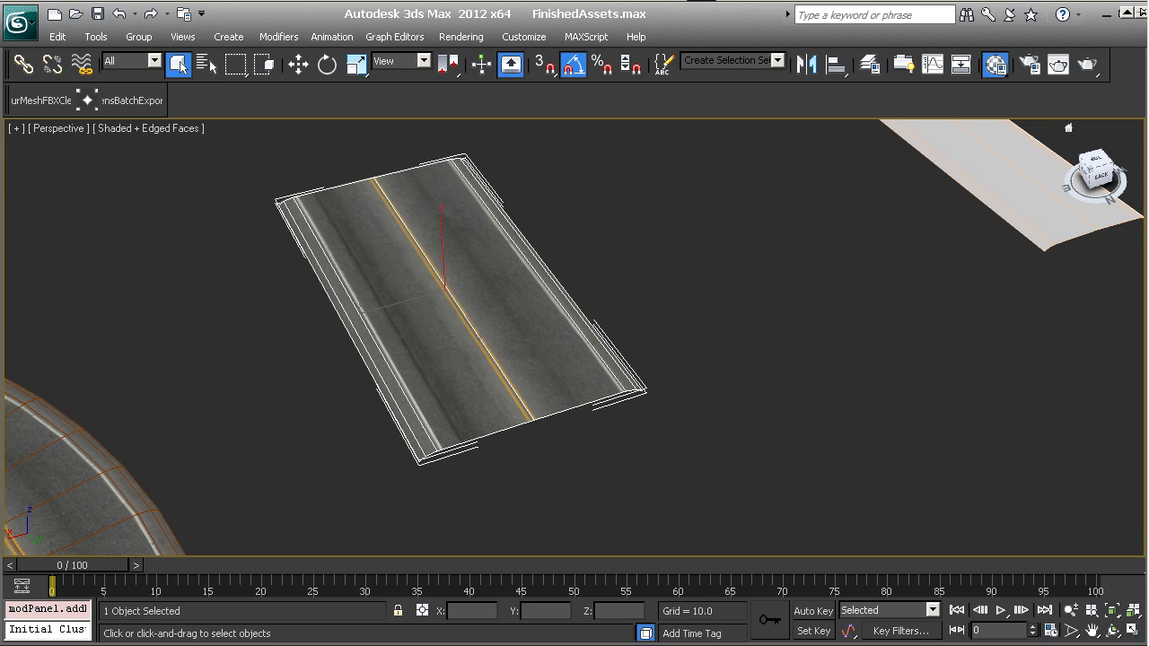
drag(1148, 27, 813, 29)
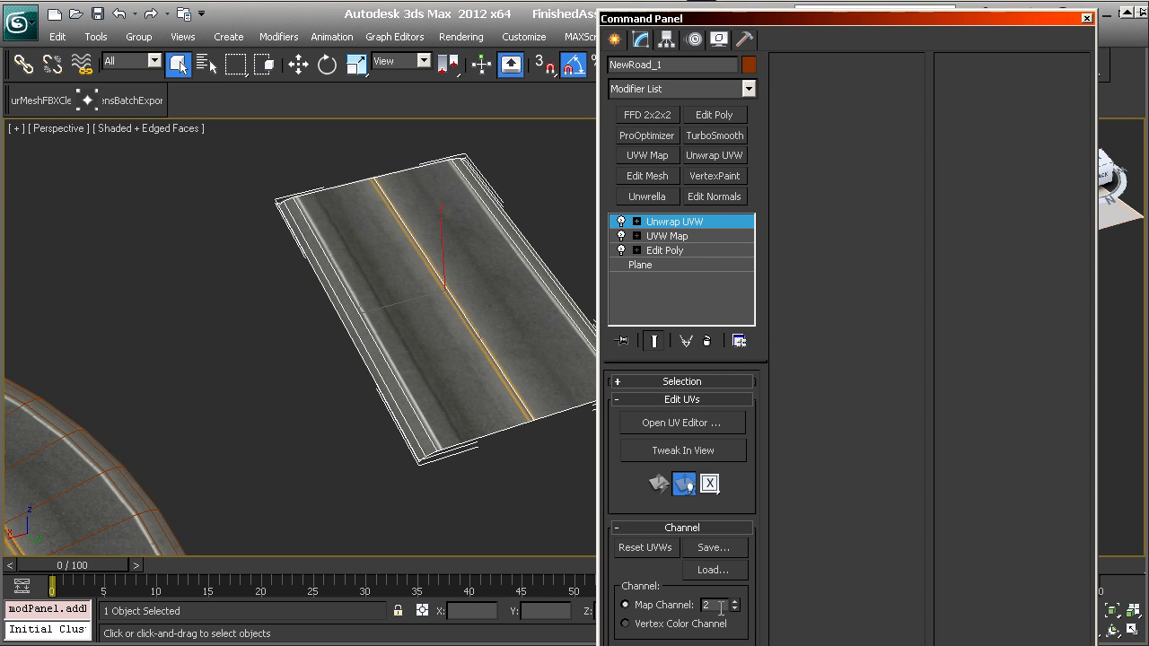
click(698, 426)
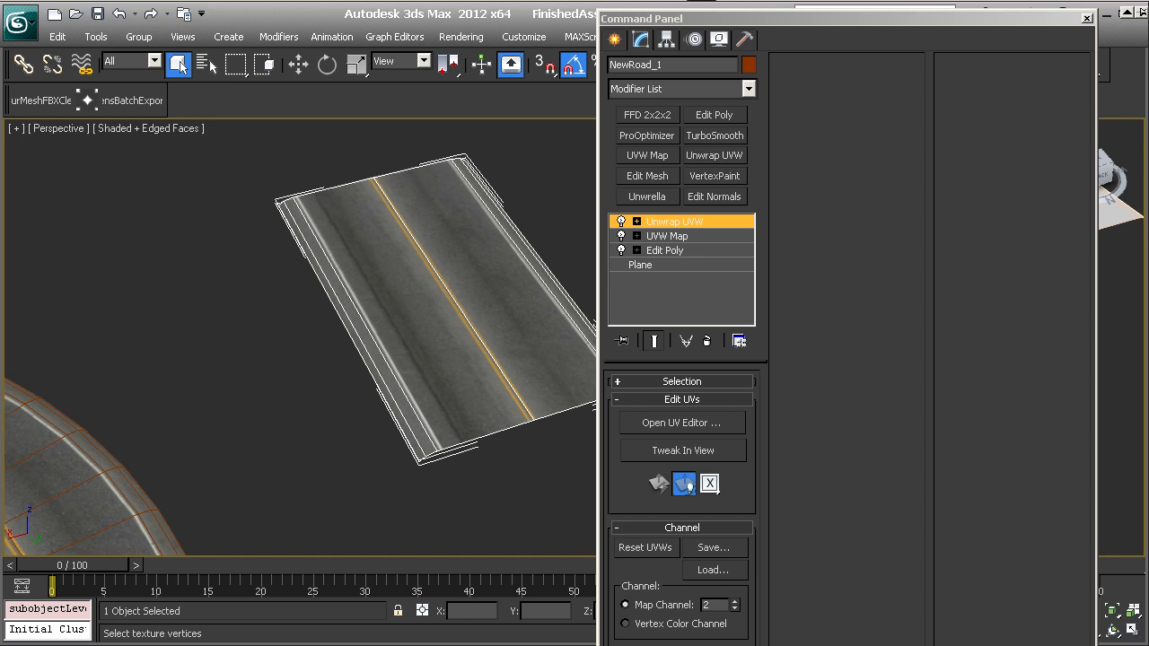
drag(1148, 287, 777, 70)
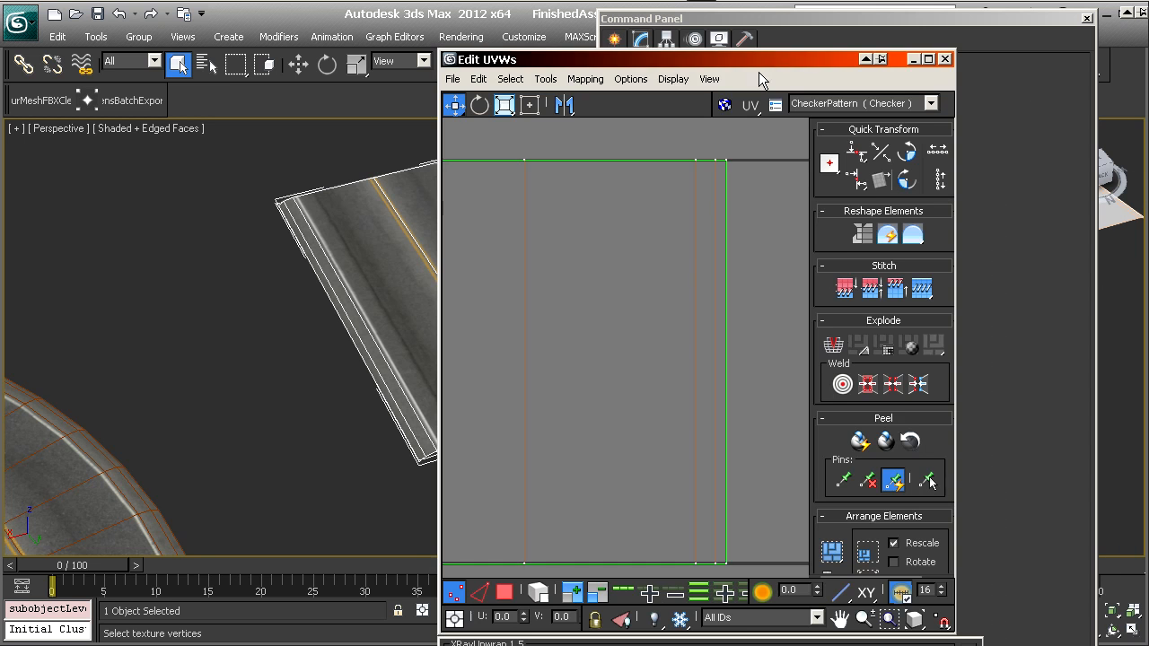
- Select all of the road's faces and flatten-map them into one straight rectangular shell inside the UV square
scroll(628, 325, down, 3)
middle_drag(615, 332, 626, 328)
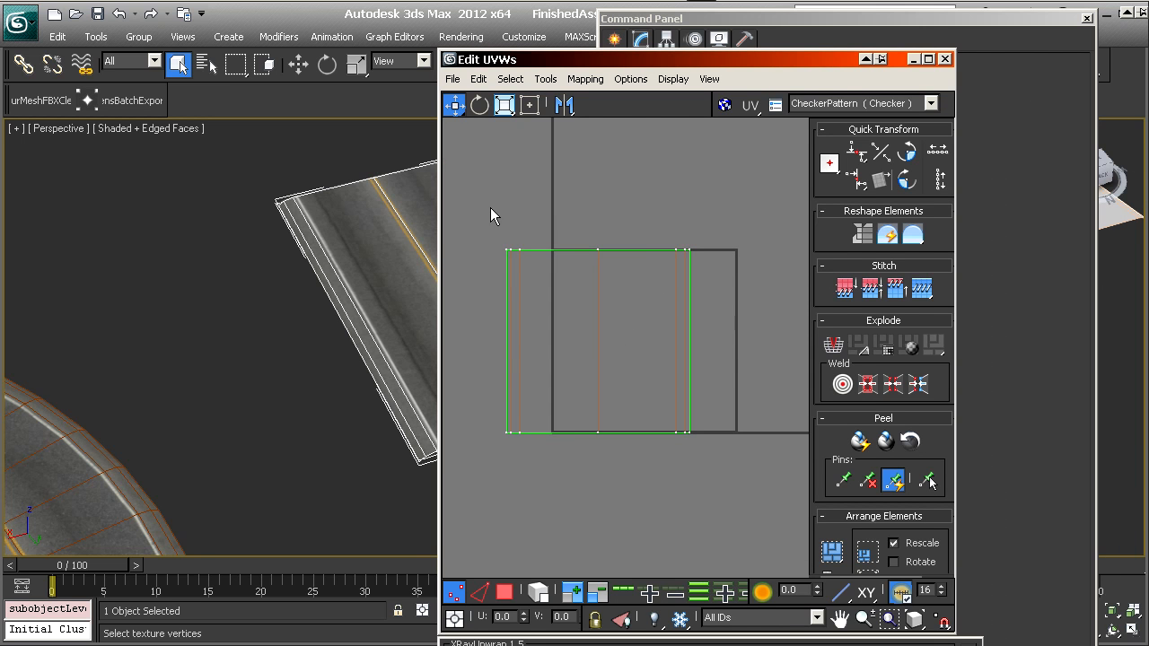
drag(490, 207, 729, 458)
drag(511, 191, 443, 216)
key(3)
click(744, 489)
key(Return)
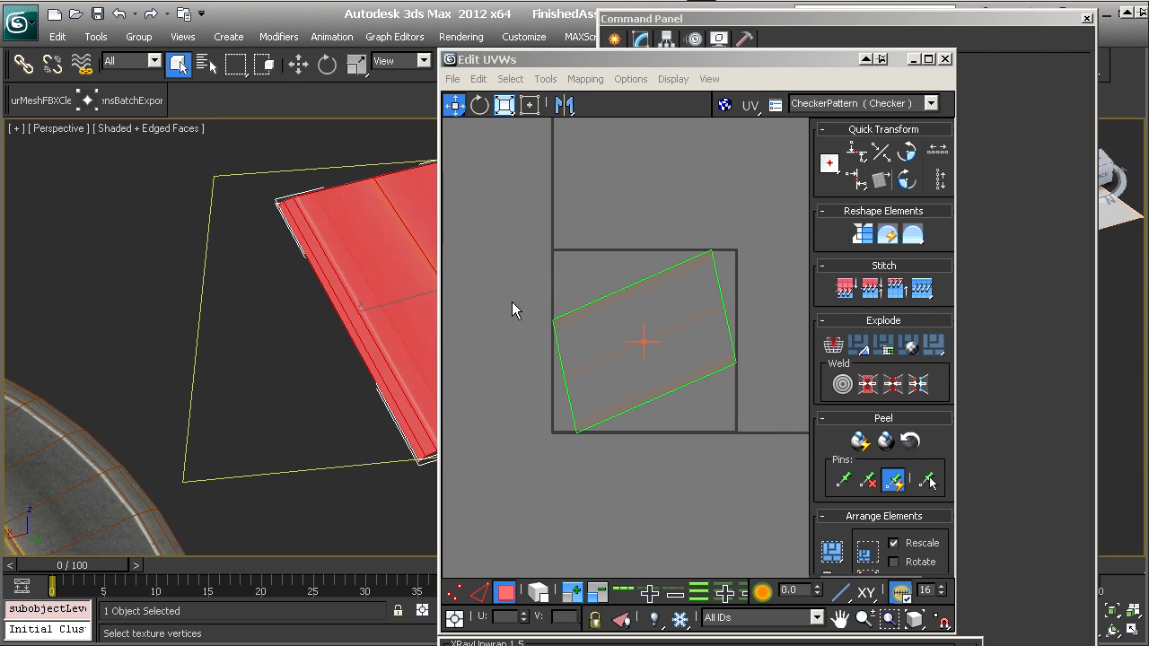
scroll(372, 341, up, 5)
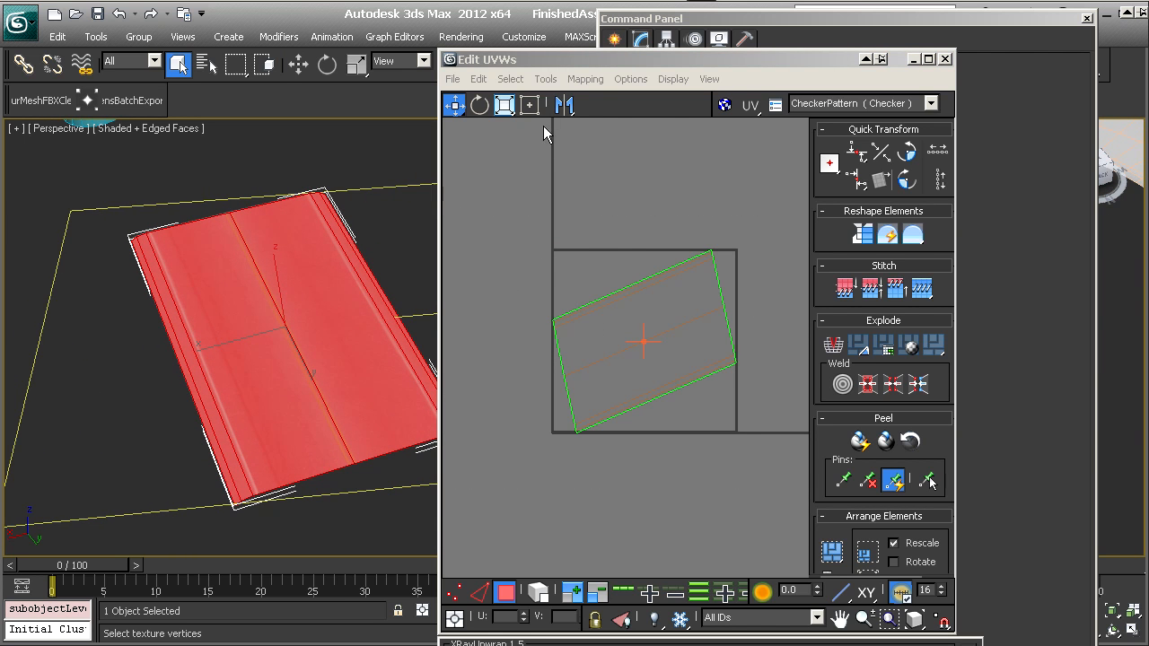
click(585, 79)
click(620, 97)
click(613, 249)
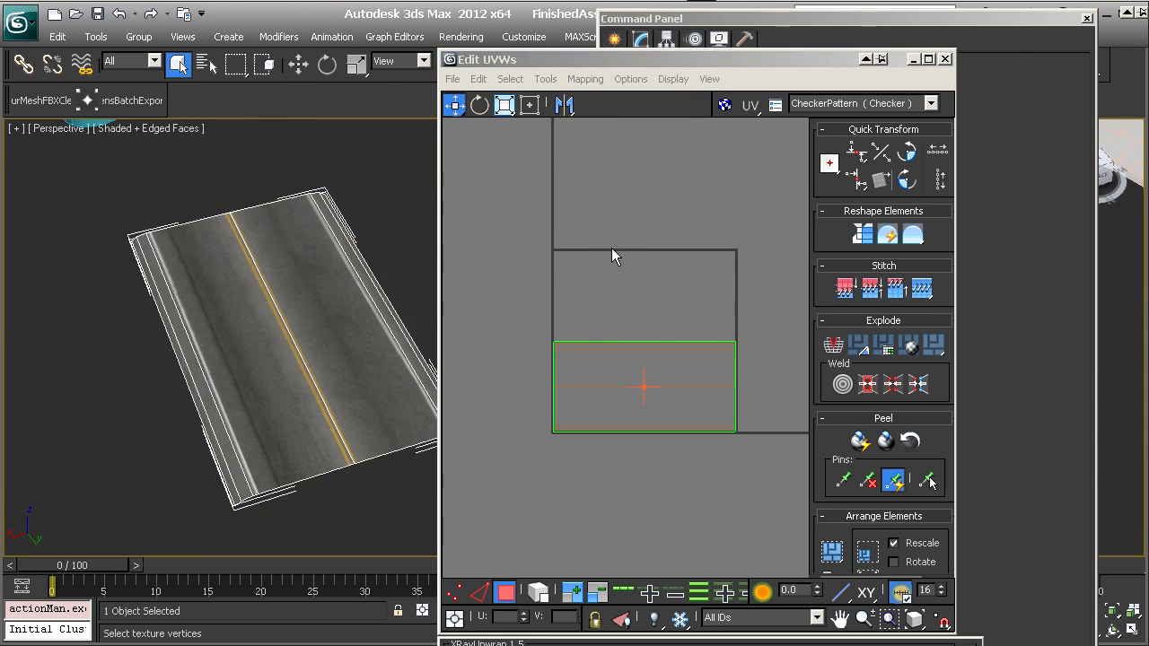
- Select the whole road shell, turn on snapping, and show the grid in the UV editor
scroll(593, 323, up, 5)
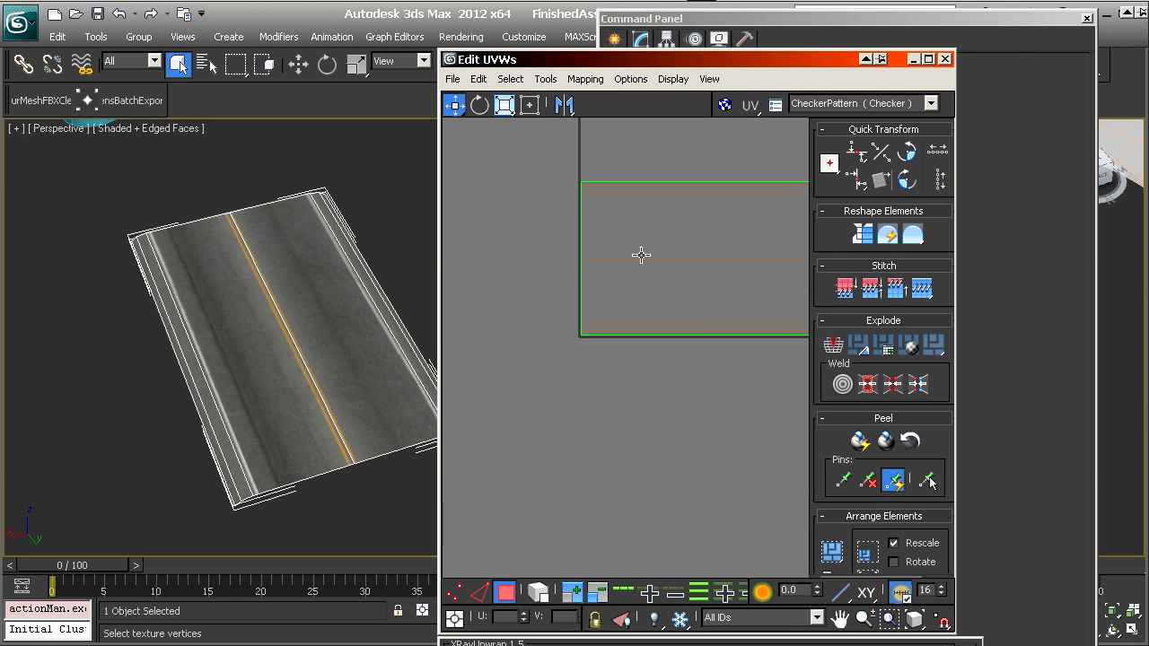
scroll(575, 345, up, 2)
scroll(548, 352, up, 3)
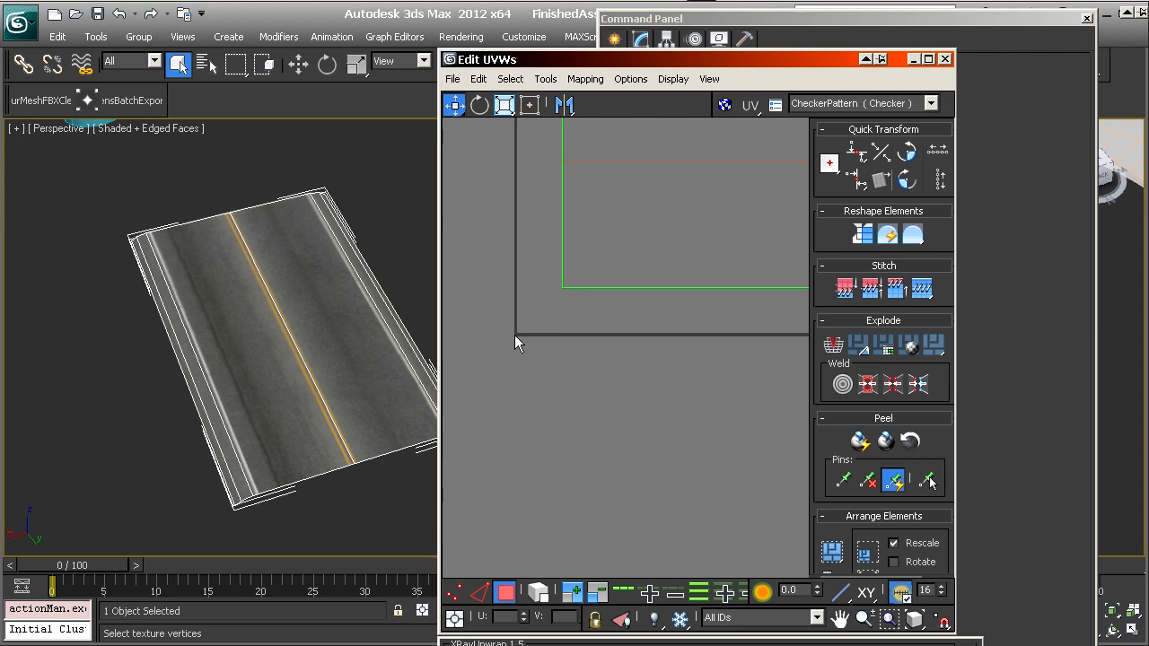
middle_drag(579, 299, 520, 465)
scroll(593, 402, down, 7)
scroll(520, 465, down, 2)
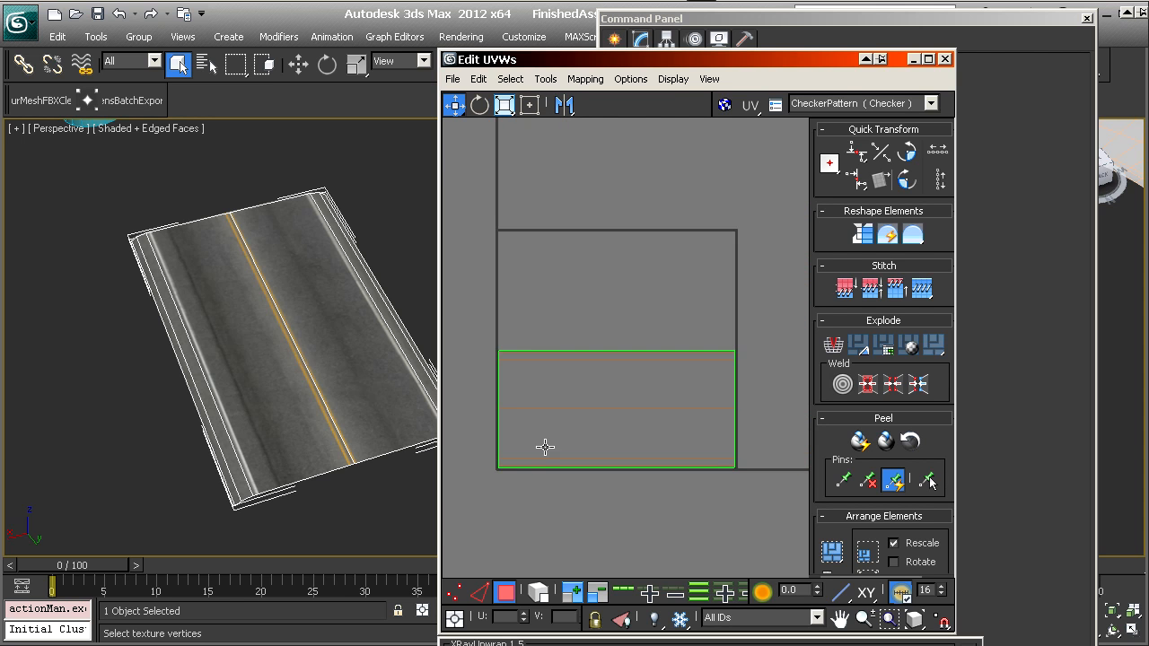
drag(483, 332, 775, 494)
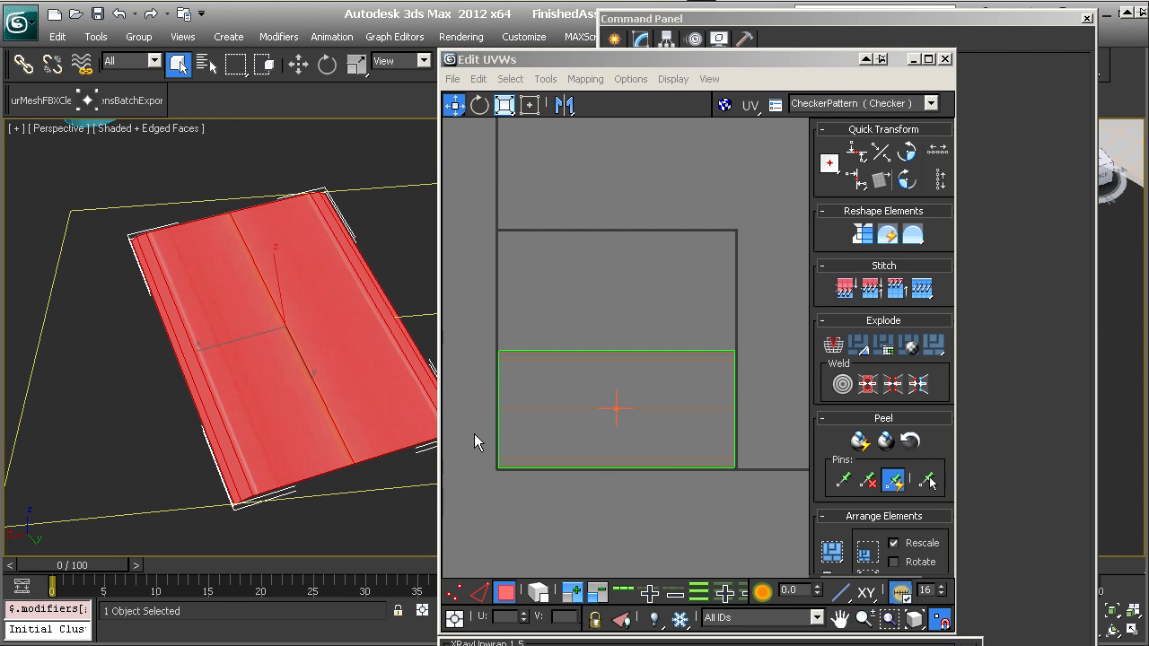
middle_drag(566, 202, 627, 153)
click(710, 79)
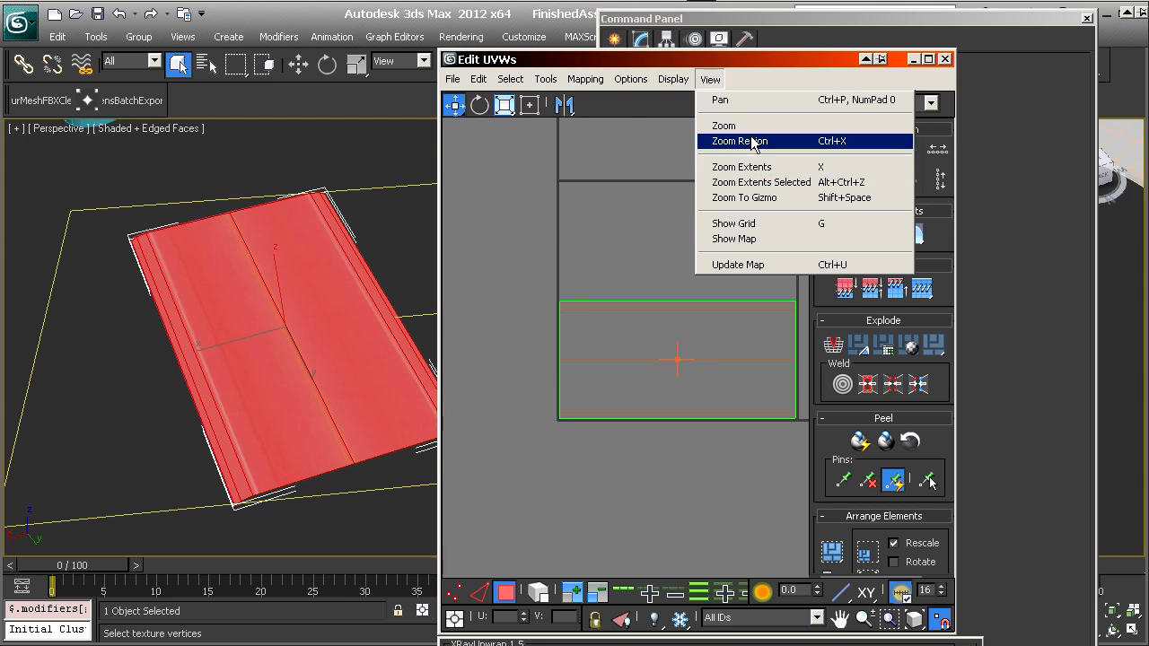
click(770, 224)
- In vertex mode, select the shell's left-edge vertices and snap them to the UV square's lower-left corner at U 0.0
scroll(555, 449, up, 3)
middle_drag(555, 449, 620, 370)
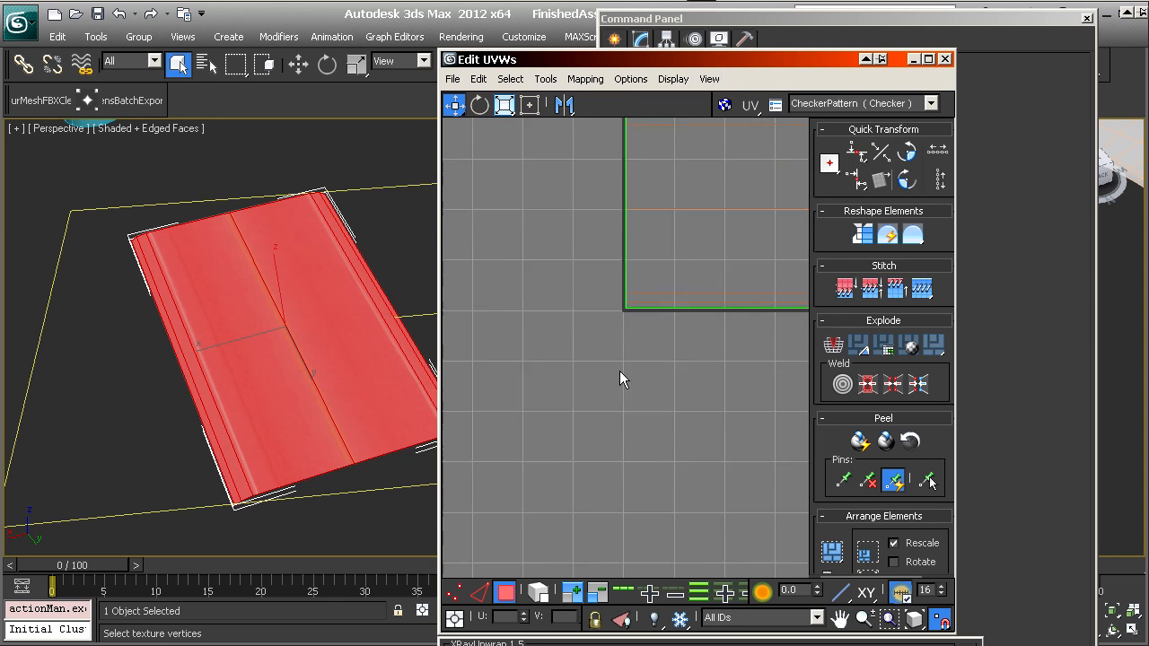
scroll(658, 283, up, 3)
middle_drag(658, 283, 682, 333)
scroll(636, 225, up, 2)
scroll(615, 382, up, 2)
middle_drag(615, 381, 716, 382)
click(456, 598)
scroll(664, 360, down, 6)
drag(607, 177, 696, 432)
scroll(696, 432, up, 3)
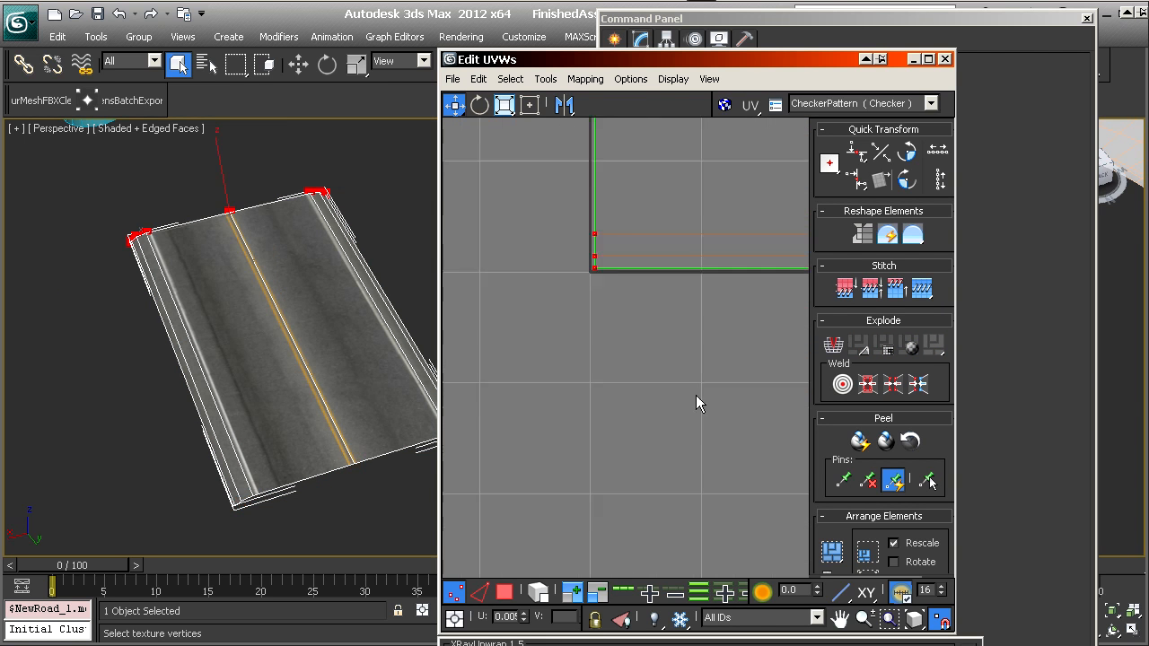
scroll(696, 395, up, 2)
middle_drag(543, 232, 696, 526)
scroll(695, 525, up, 1)
drag(630, 403, 618, 415)
scroll(726, 490, down, 3)
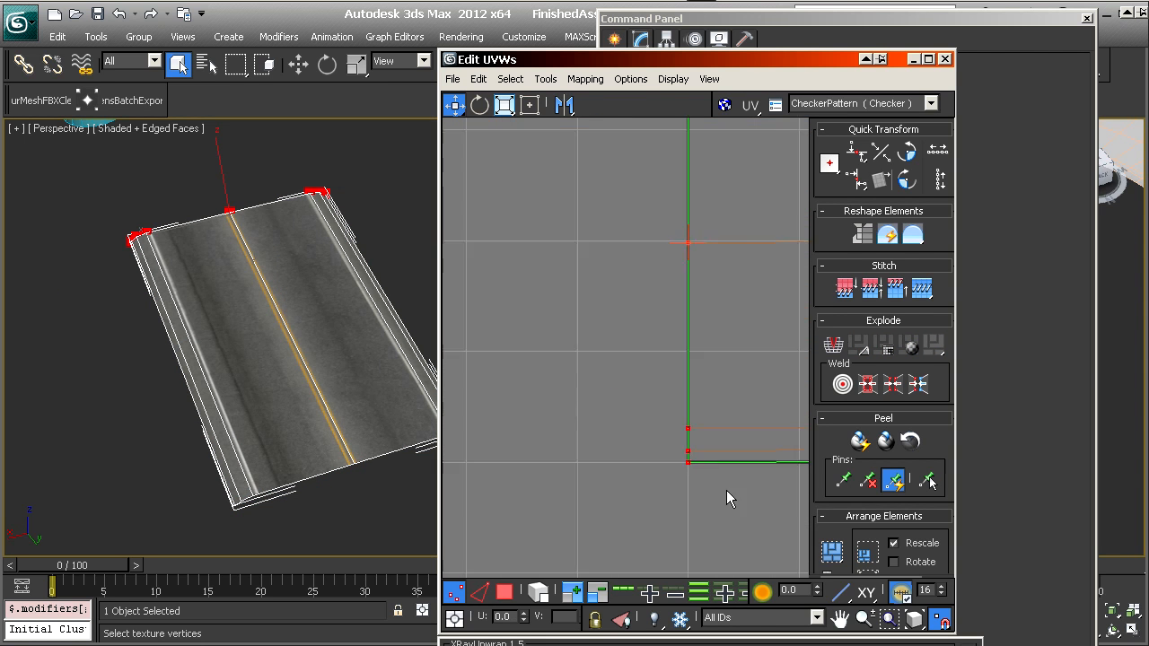
- Select the shell's right-edge vertices and snap them to the UV square's lower-right corner at U 1.0
scroll(726, 491, down, 5)
middle_drag(736, 491, 324, 441)
drag(456, 312, 456, 311)
middle_drag(576, 429, 623, 410)
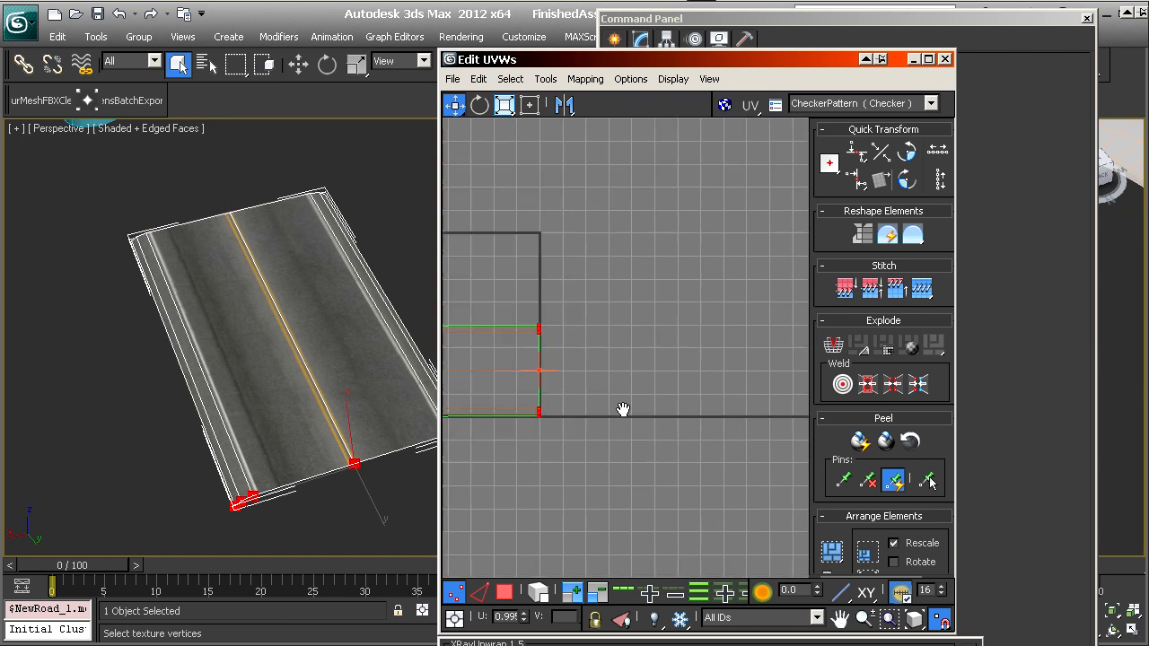
scroll(623, 411, up, 4)
middle_drag(458, 462, 672, 439)
scroll(660, 399, up, 2)
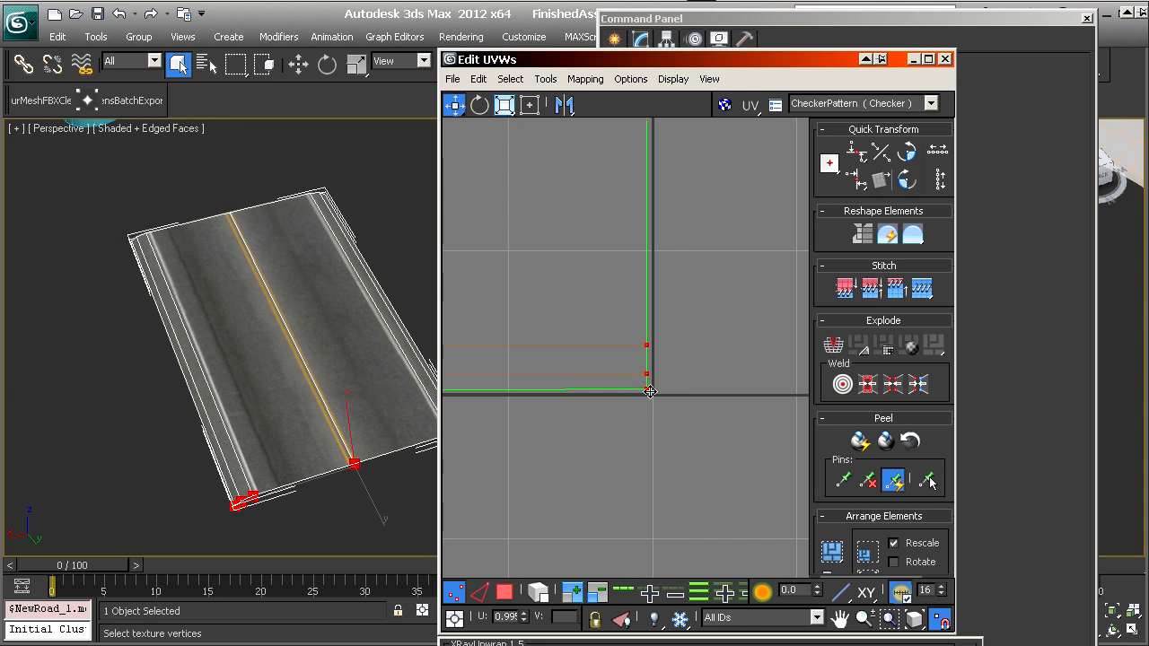
drag(650, 391, 656, 392)
scroll(697, 455, down, 2)
middle_drag(583, 347, 753, 512)
scroll(729, 498, down, 4)
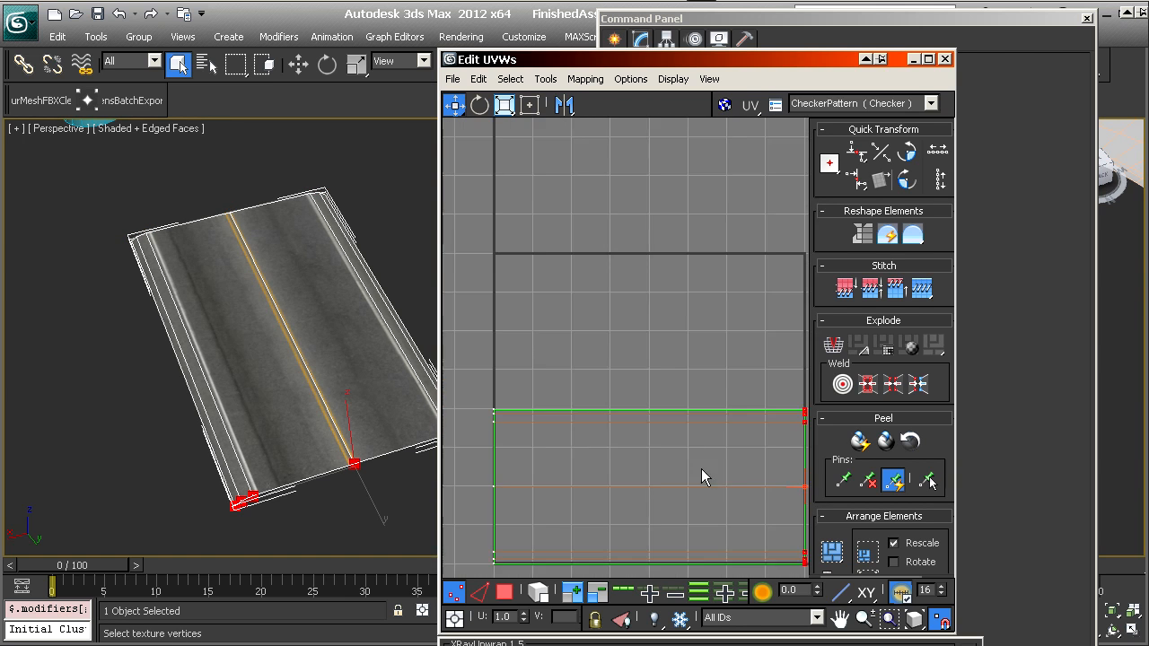
- Snap the shell's upper vertex rows up so the top edge meets the mid-height grid line, and clear the selection
drag(519, 398, 774, 440)
scroll(760, 437, up, 5)
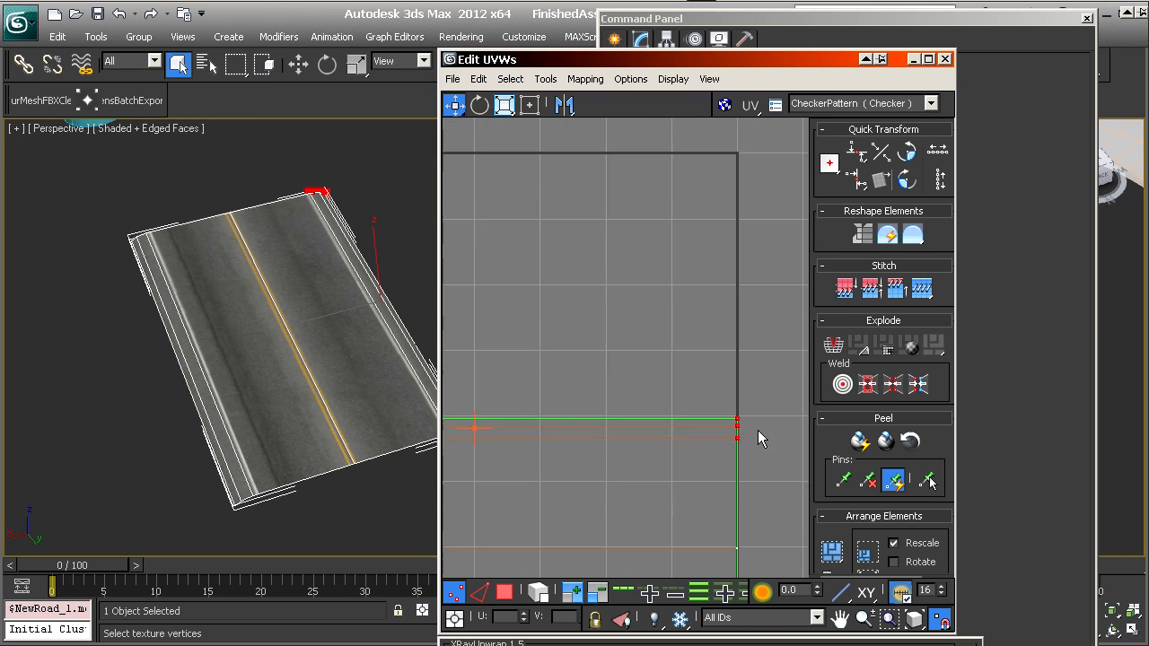
drag(739, 371, 739, 366)
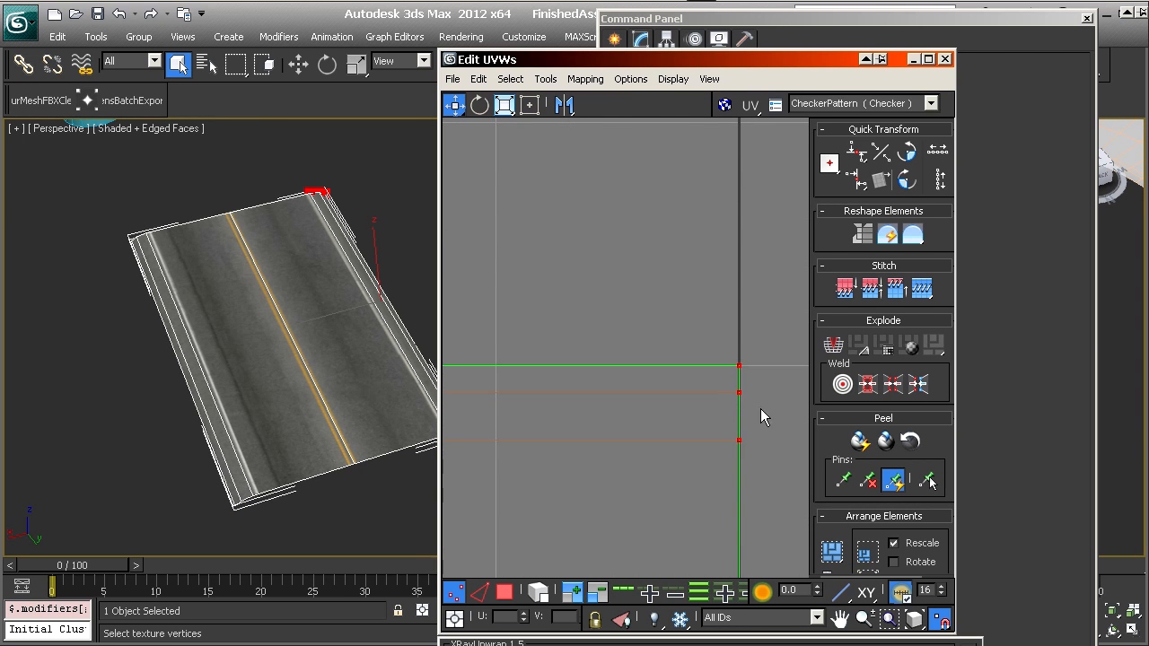
scroll(760, 440, down, 5)
middle_drag(727, 476, 778, 385)
click(545, 418)
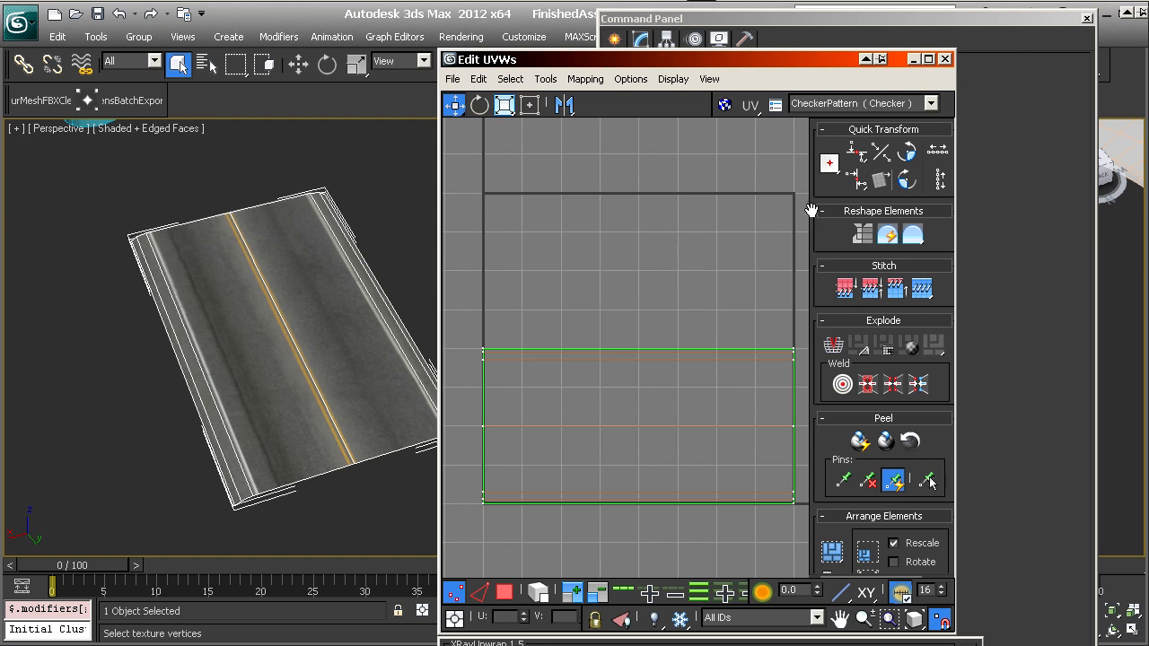
- Close the UV editor and collapse the straight road's whole modifier stack
click(946, 59)
right_click(702, 221)
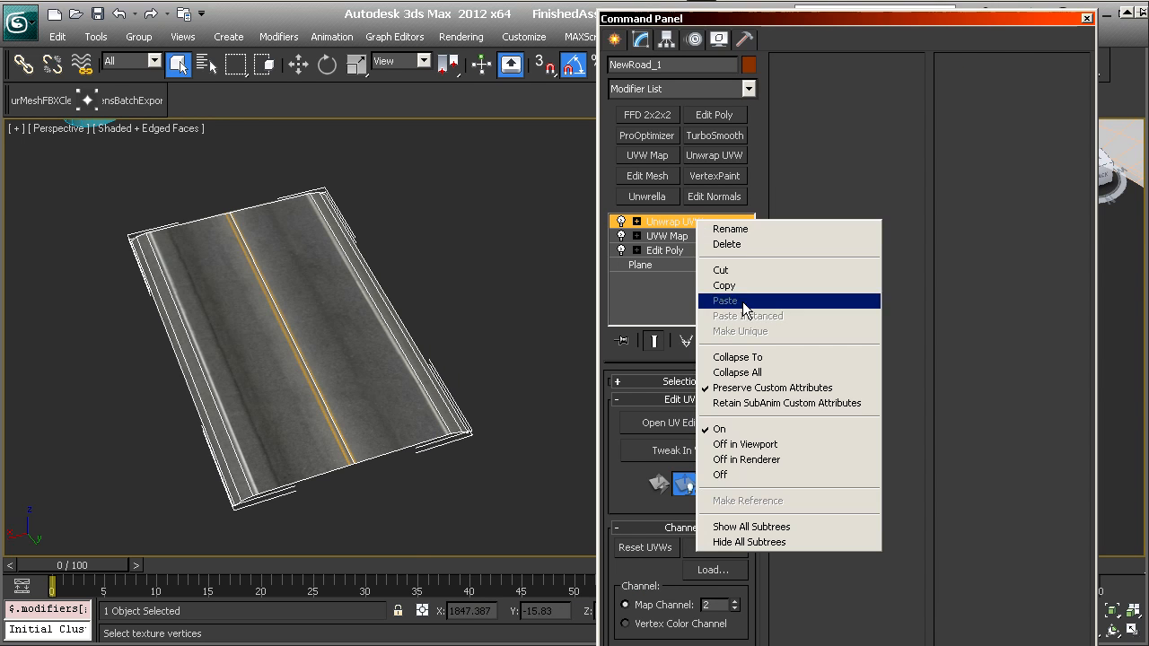
click(745, 375)
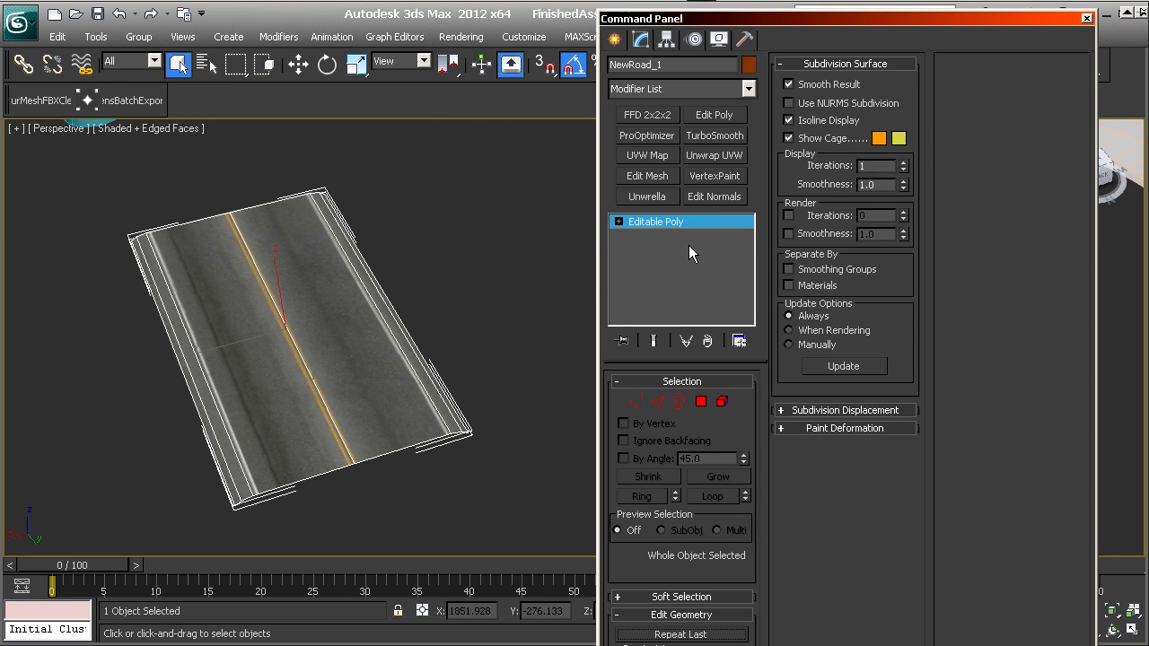
- Select the curved road piece and turn off its topmost Edit Poly modifier and its Bend modifier
scroll(287, 332, down, 5)
middle_drag(322, 311, 258, 304)
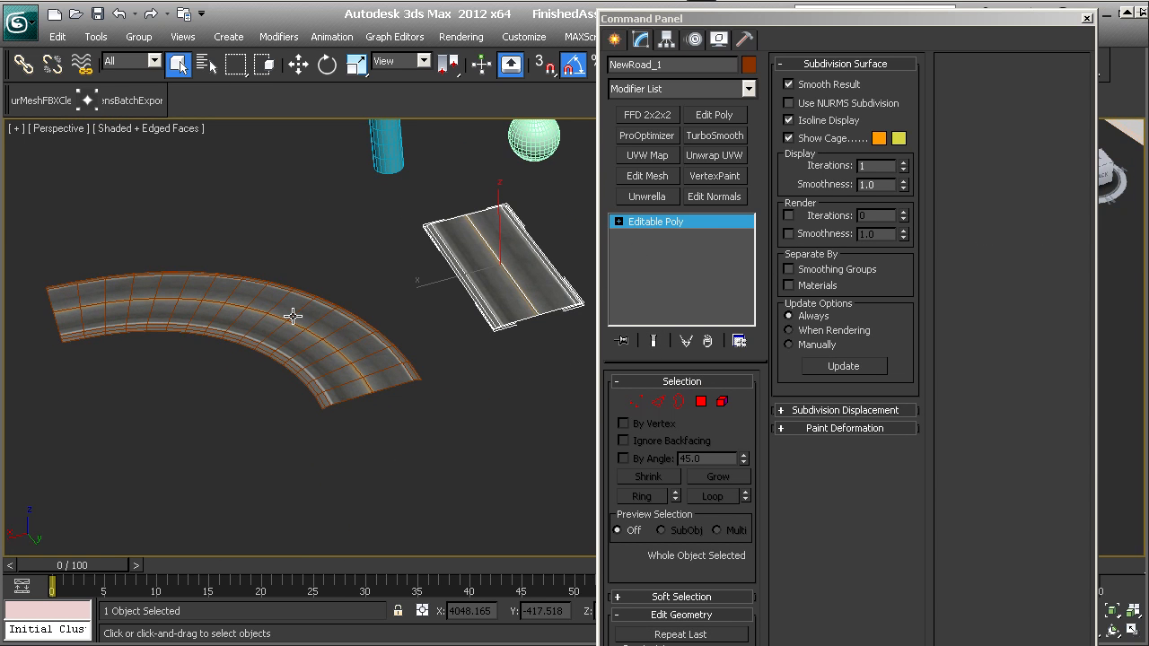
key(ctrl+r)
drag(506, 323, 357, 362)
key(alt+z)
ctrl+alt+middle_drag(357, 362, 357, 325)
middle_drag(176, 325, 423, 351)
click(405, 332)
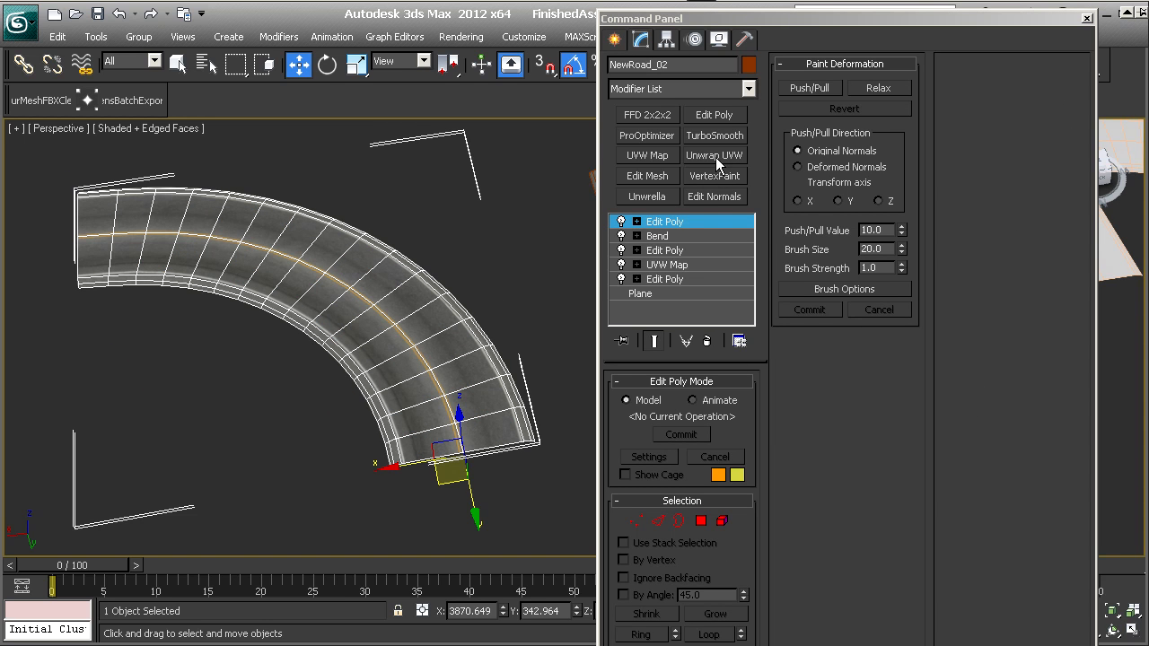
click(622, 222)
click(620, 236)
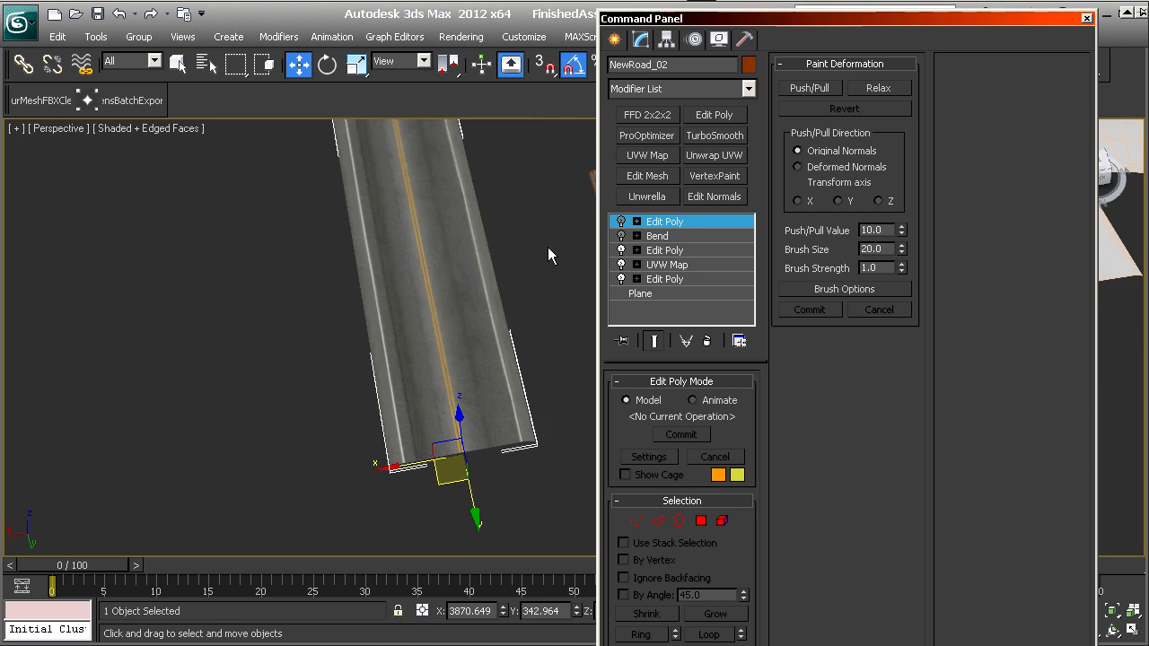
middle_drag(430, 226, 409, 307)
- Insert an Unwrap UVW modifier on map channel 2 directly below Bend and open the curved road's UV editor
click(693, 250)
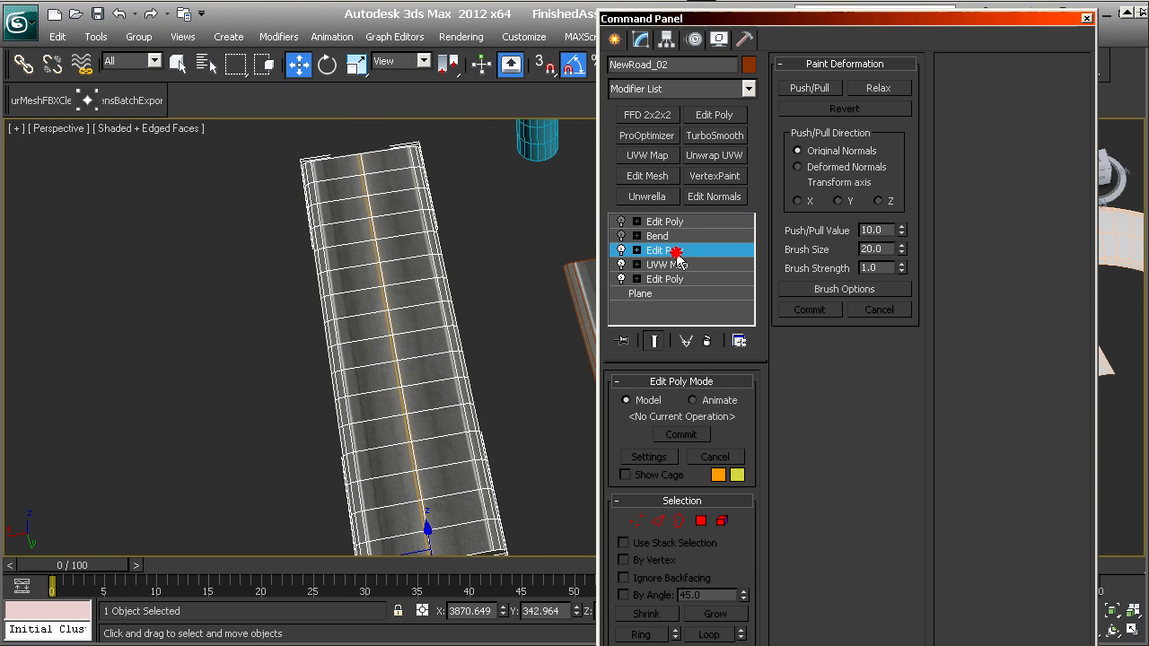
click(725, 157)
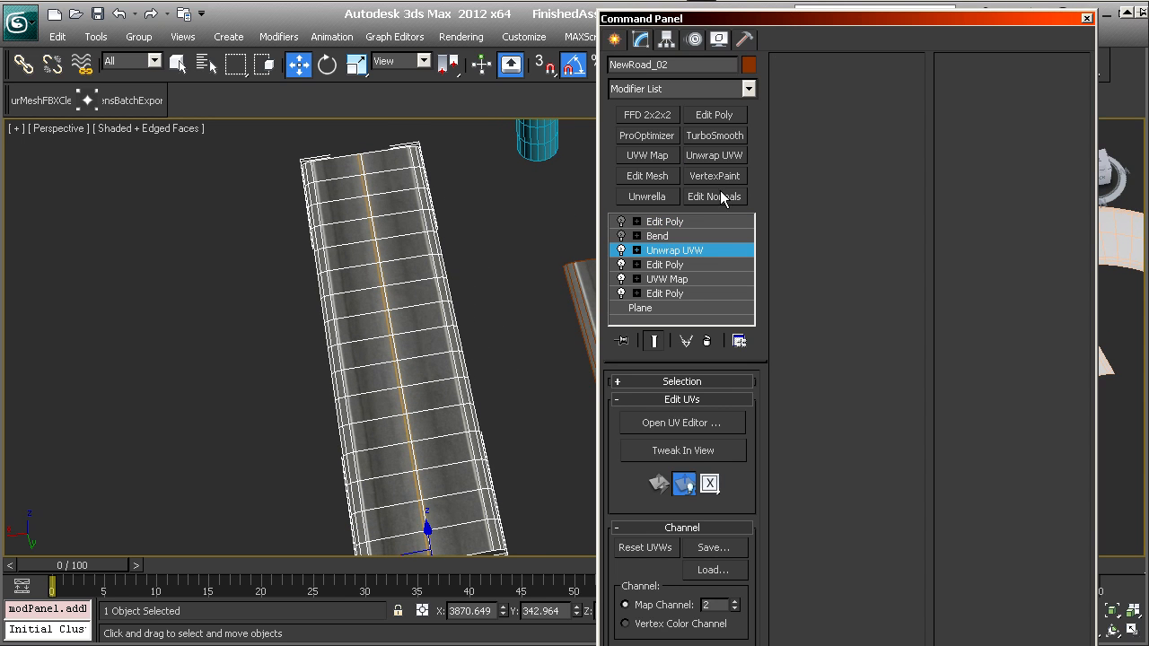
key(1)
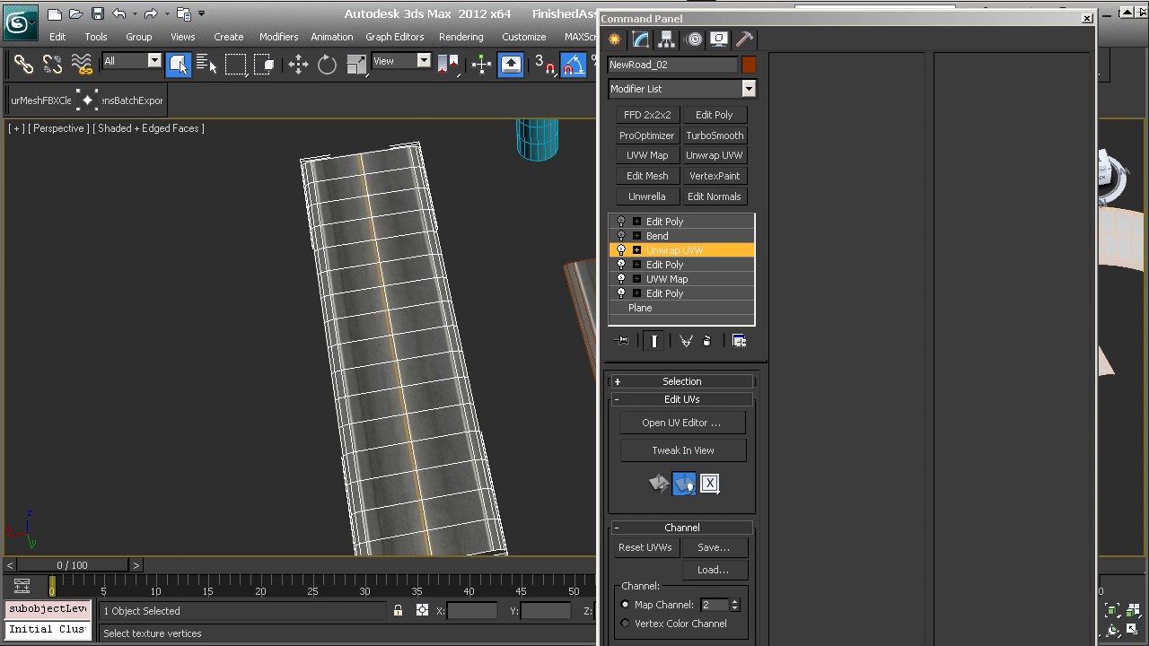
drag(1148, 190, 379, 71)
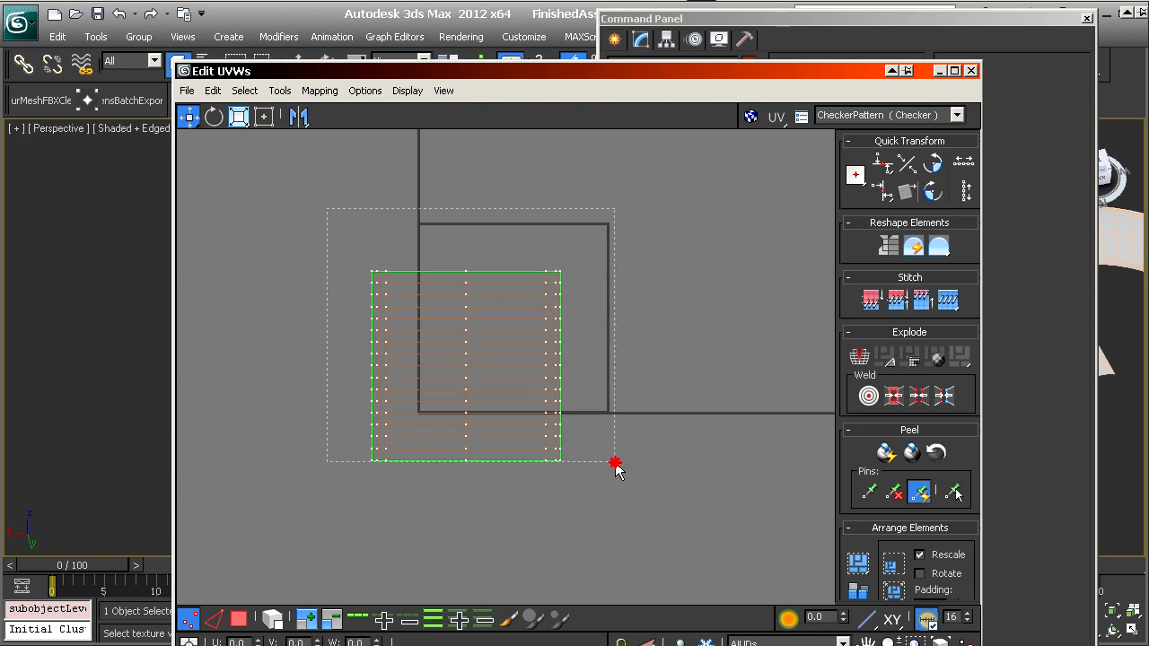
- Select all UV vertices of the curved road and move the shell near the UV square's lower-left corner
drag(616, 467, 616, 467)
scroll(411, 397, up, 5)
middle_drag(332, 515, 462, 406)
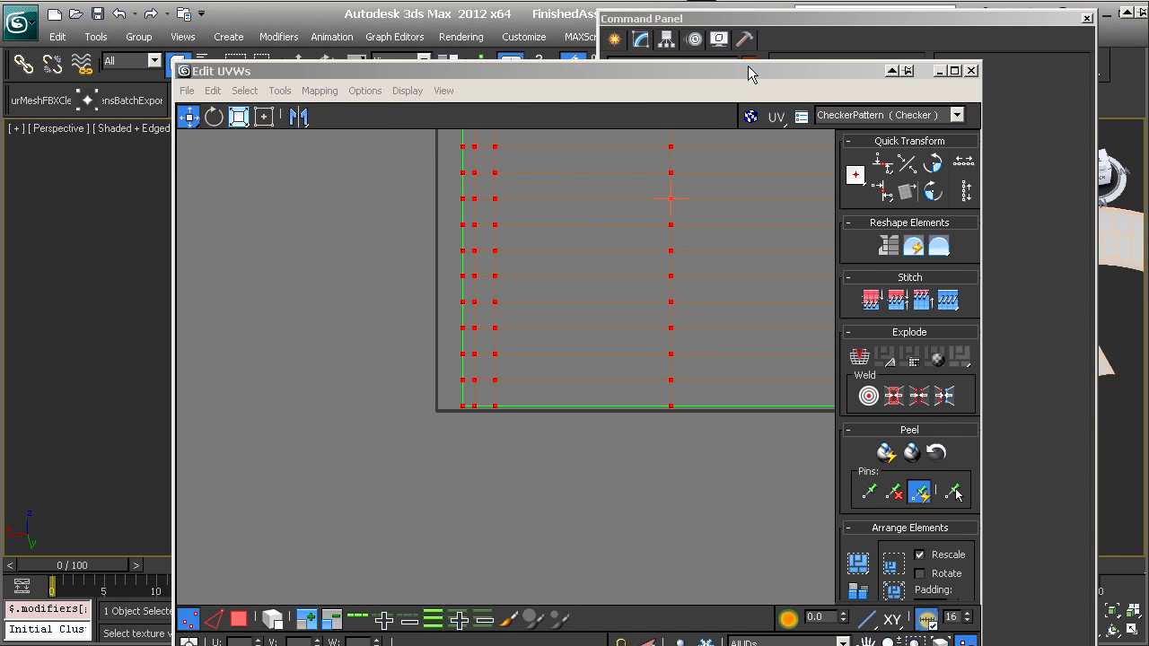
- Reposition the UV editor window and show the grid around the curved road shell's lower-left corner
drag(750, 72, 719, 45)
click(412, 65)
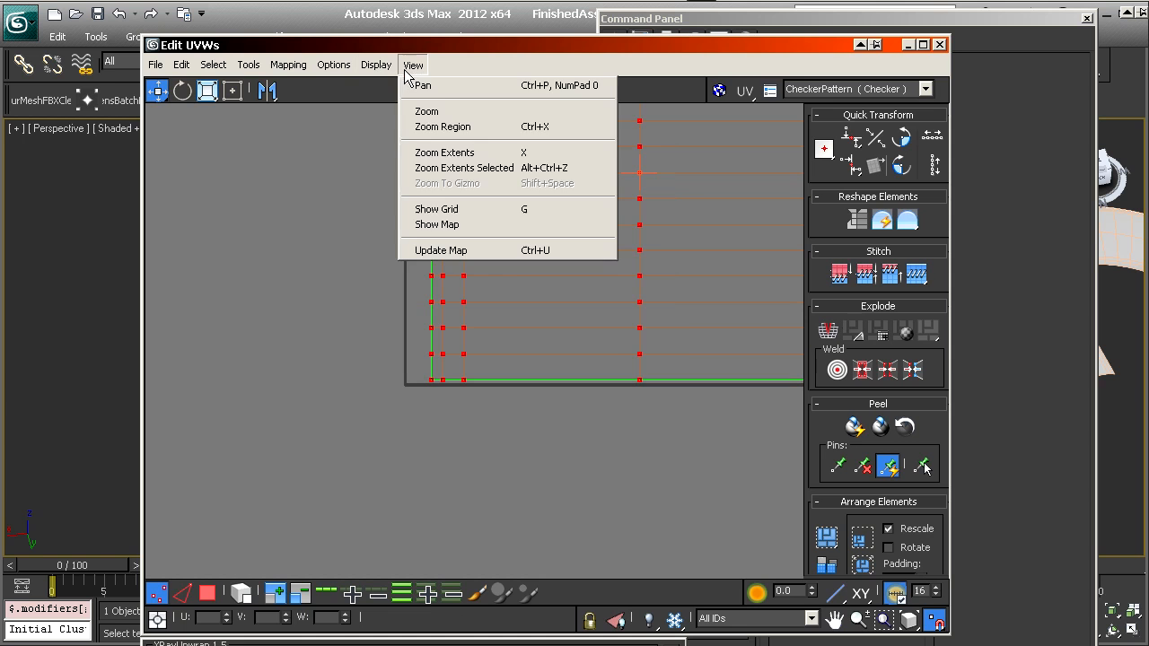
click(444, 203)
scroll(450, 382, up, 4)
right_click(567, 340)
click(579, 48)
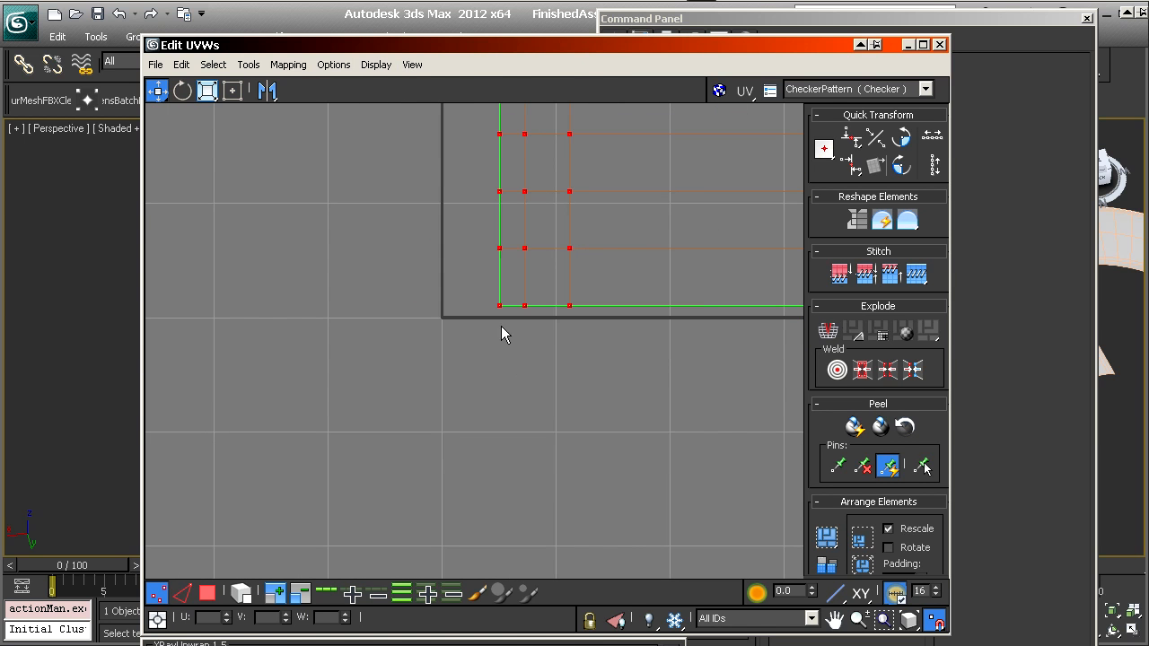
- Move the curved road's UV shell so its lower-left corner sits exactly on the corner of the UV square
drag(499, 305, 461, 317)
scroll(651, 420, down, 8)
middle_drag(644, 405, 503, 468)
scroll(530, 464, up, 4)
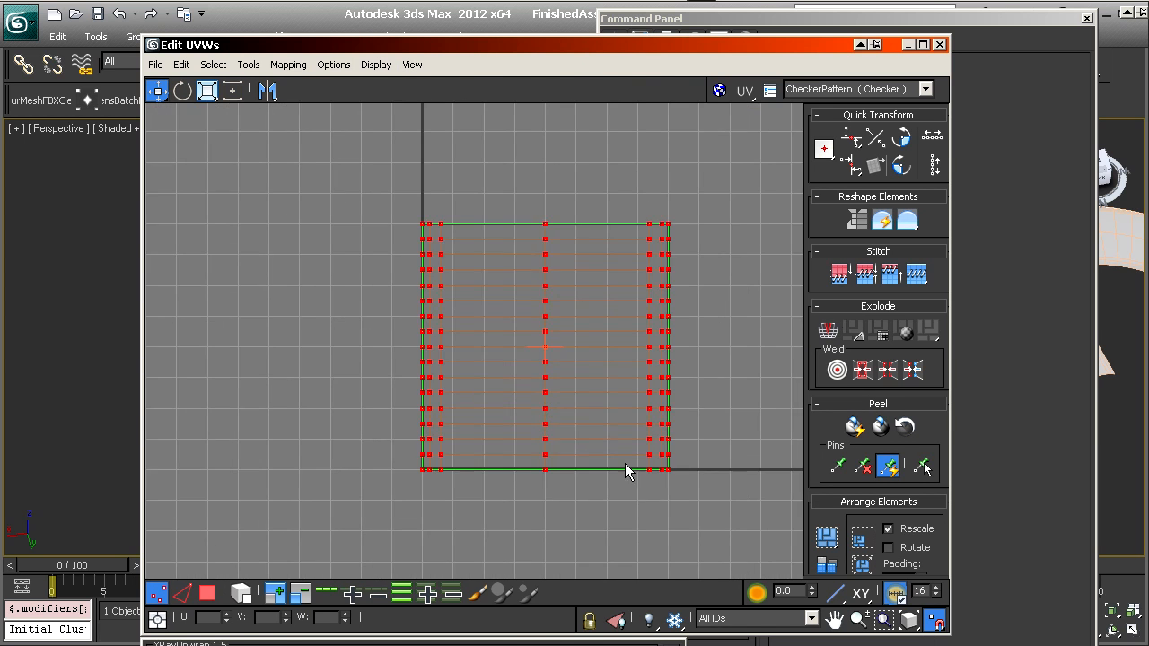
middle_drag(626, 463, 290, 338)
scroll(290, 332, up, 7)
scroll(579, 381, up, 2)
scroll(536, 372, down, 9)
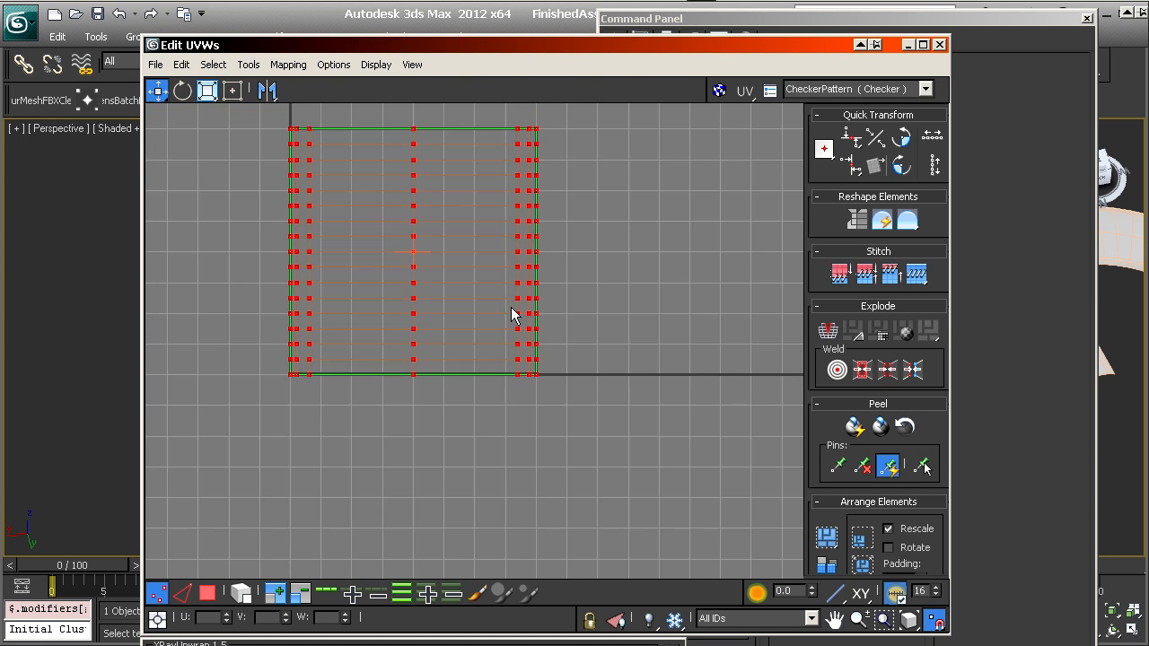
- Scale the curved road's UV shell horizontally in Freeform mode to about three grid cells wide, keeping its left edge and full height
middle_drag(511, 308, 533, 345)
scroll(456, 284, up, 5)
scroll(470, 353, down, 7)
scroll(488, 371, up, 1)
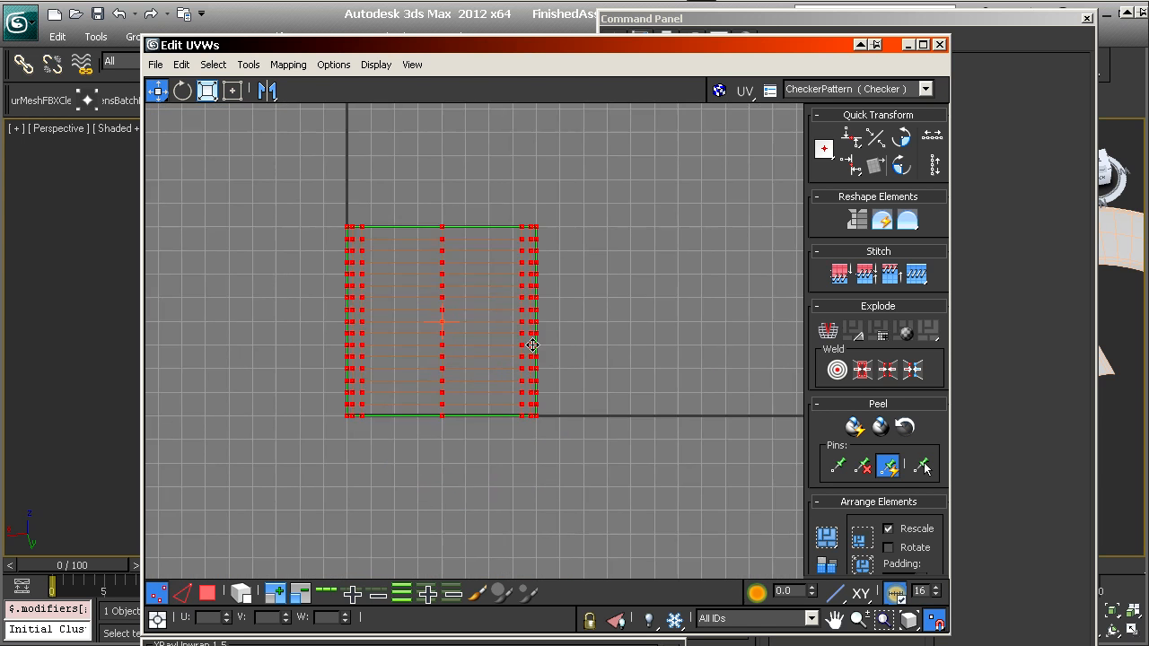
scroll(532, 345, up, 2)
middle_drag(547, 446, 658, 440)
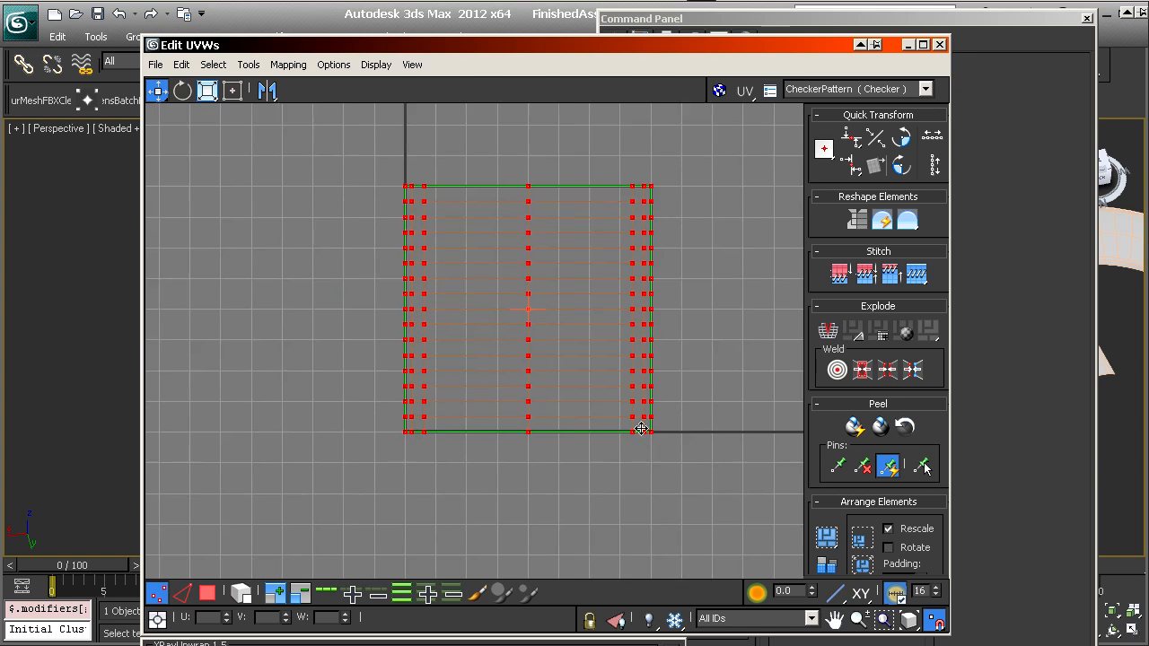
scroll(660, 449, up, 2)
click(235, 91)
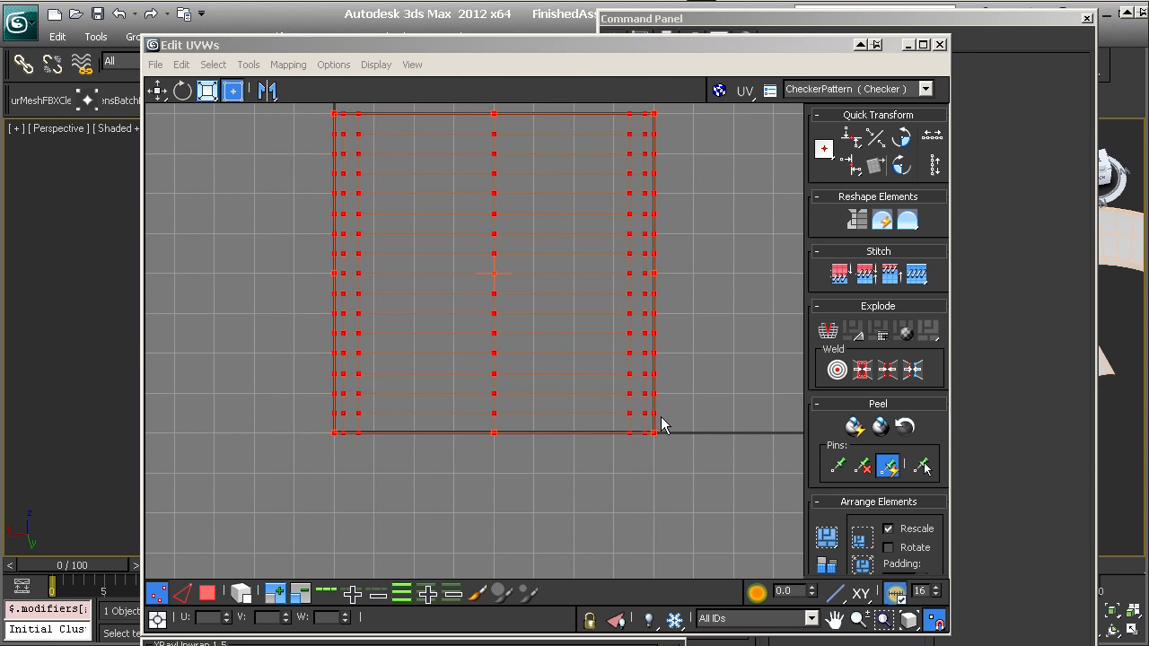
drag(659, 432, 463, 434)
scroll(482, 459, up, 5)
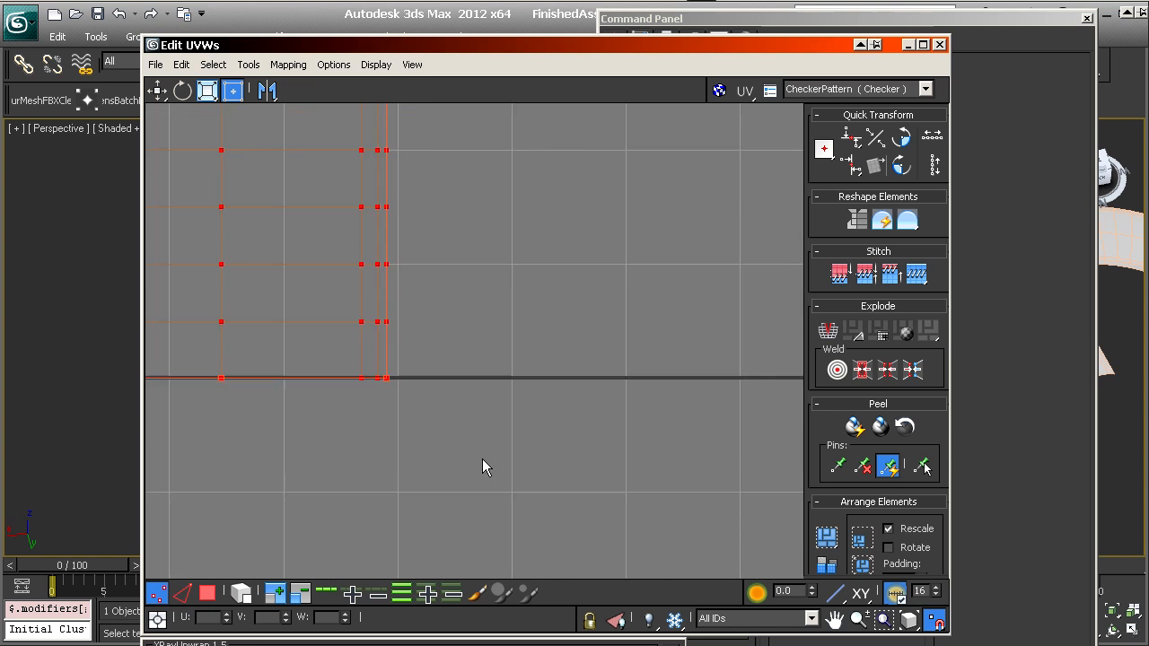
scroll(360, 340, up, 1)
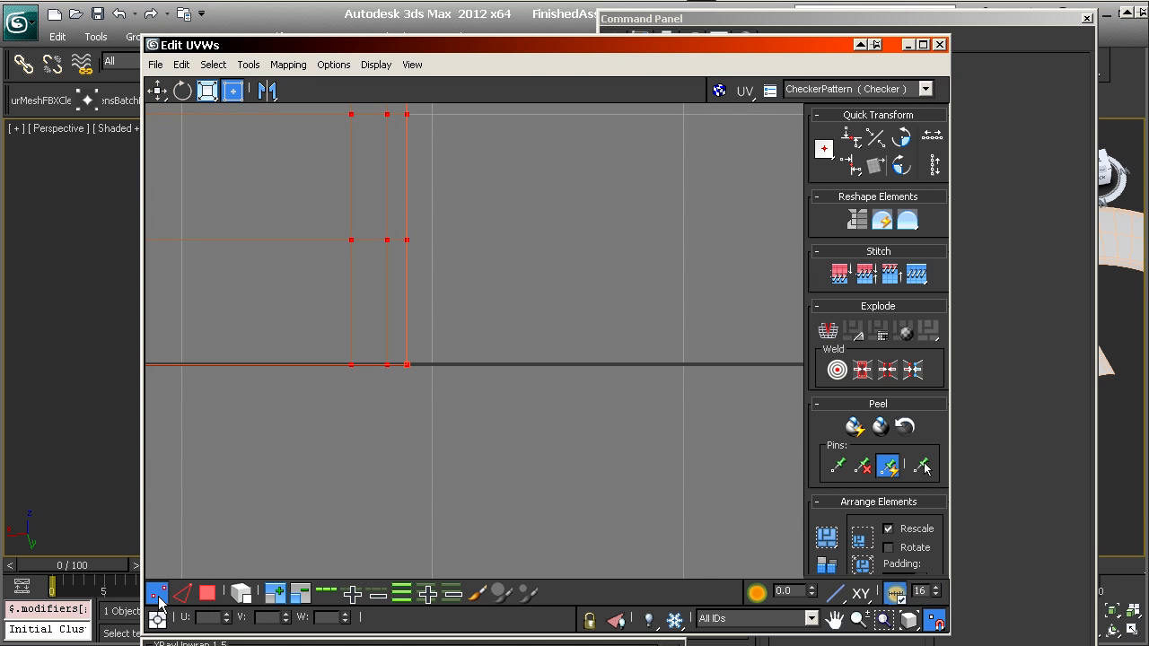
scroll(484, 463, down, 6)
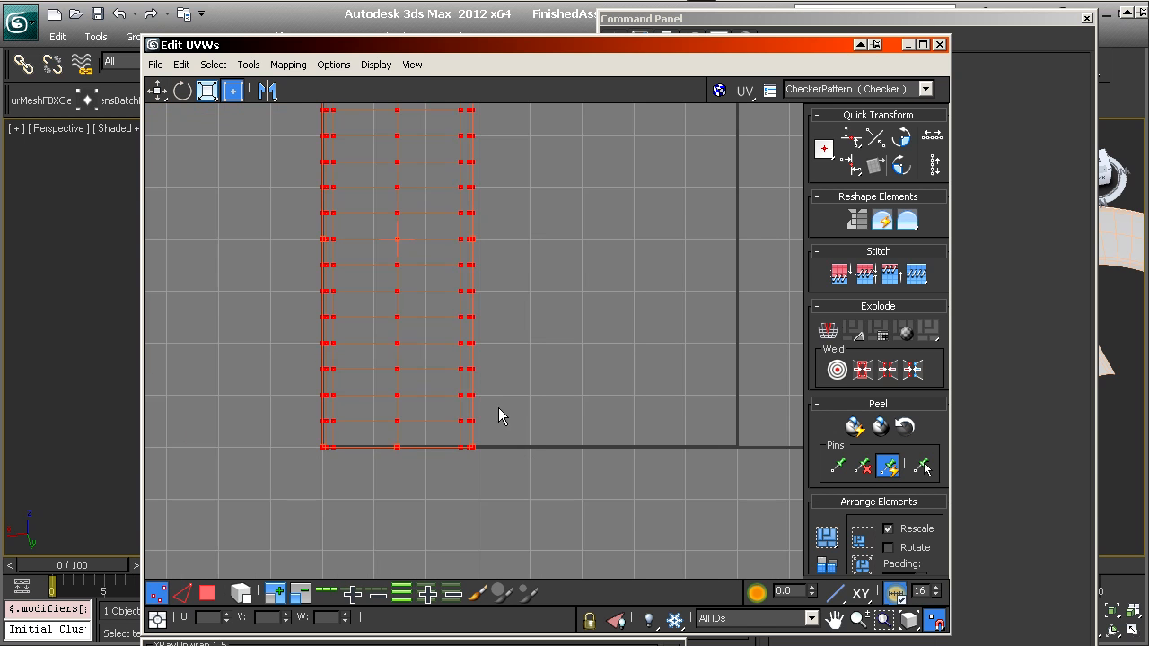
- Select the vertex columns along the shell's right edge and move them so the edge aligns with the third vertical grid line
click(156, 91)
scroll(611, 500, down, 3)
drag(494, 182, 546, 496)
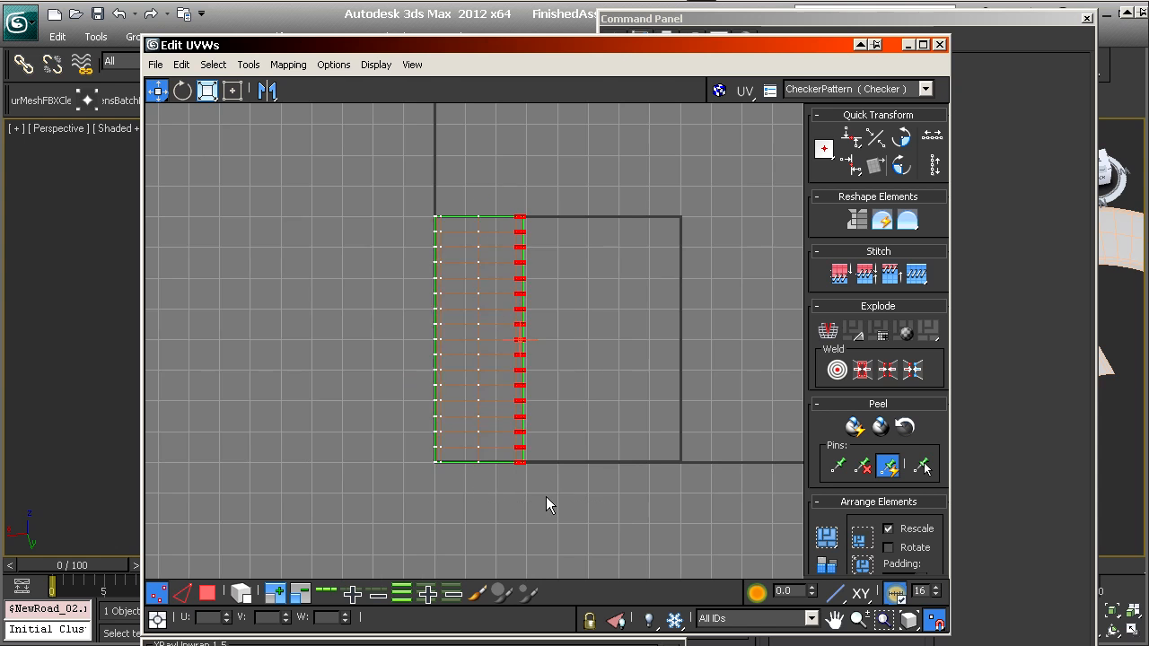
scroll(463, 348, up, 7)
scroll(463, 342, up, 4)
drag(439, 336, 460, 340)
scroll(527, 454, down, 8)
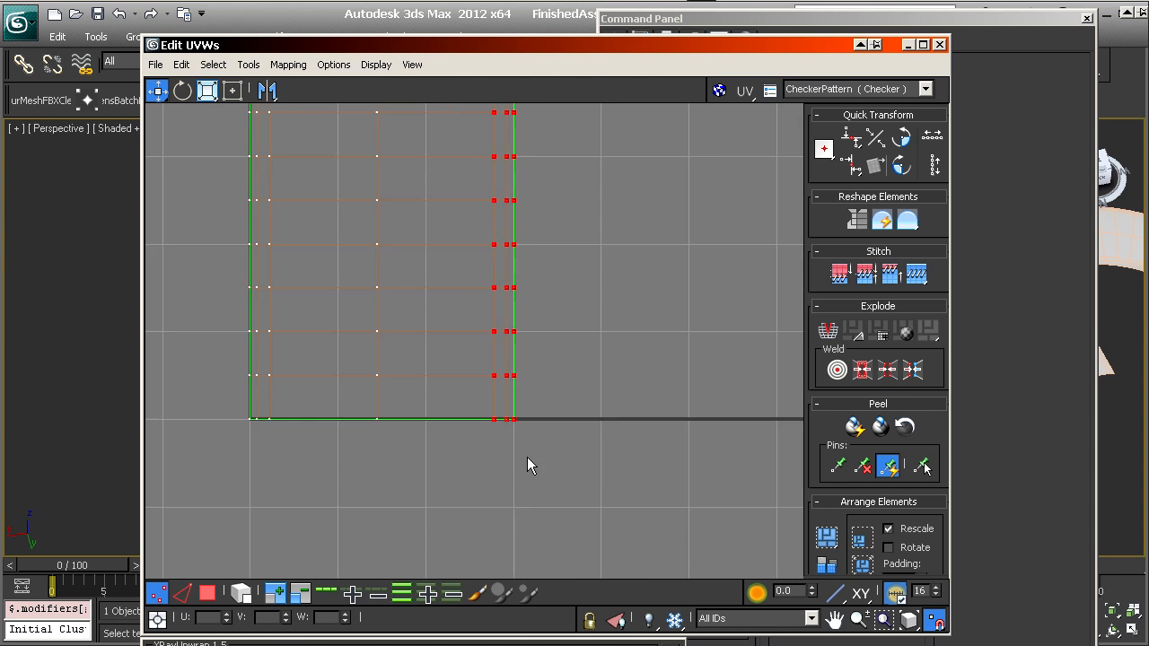
middle_drag(470, 379, 513, 488)
scroll(508, 509, down, 3)
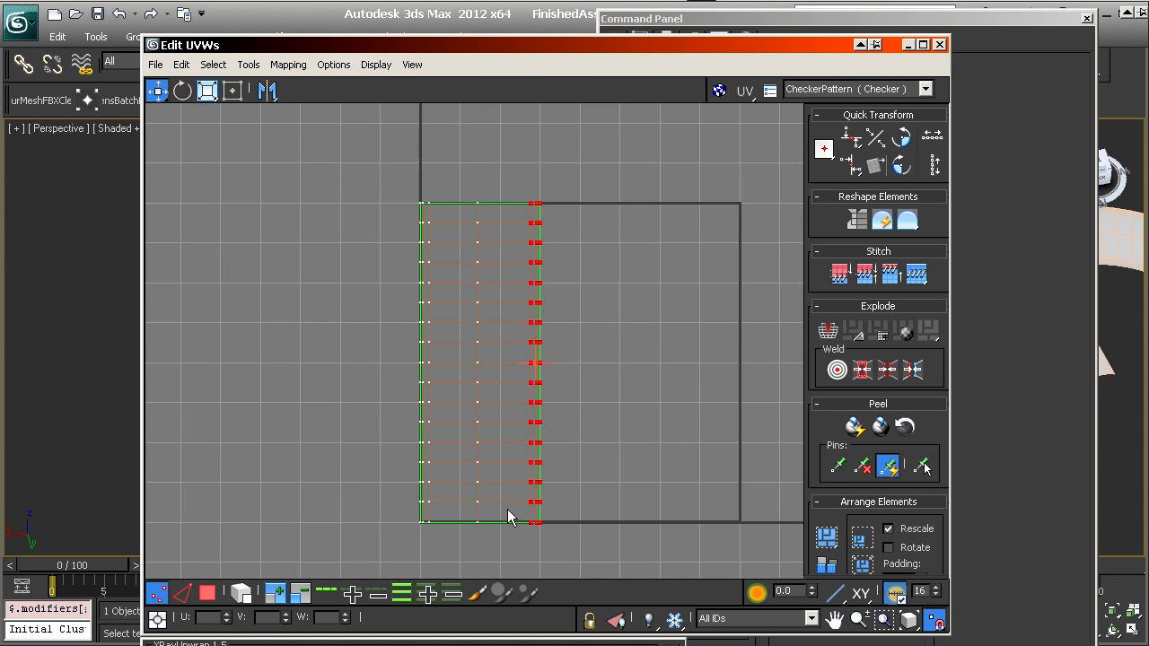
- Close the UV editor, turn the curved road's Bend and topmost Edit Poly modifiers back on, and select that Edit Poly
click(602, 395)
click(940, 45)
click(658, 235)
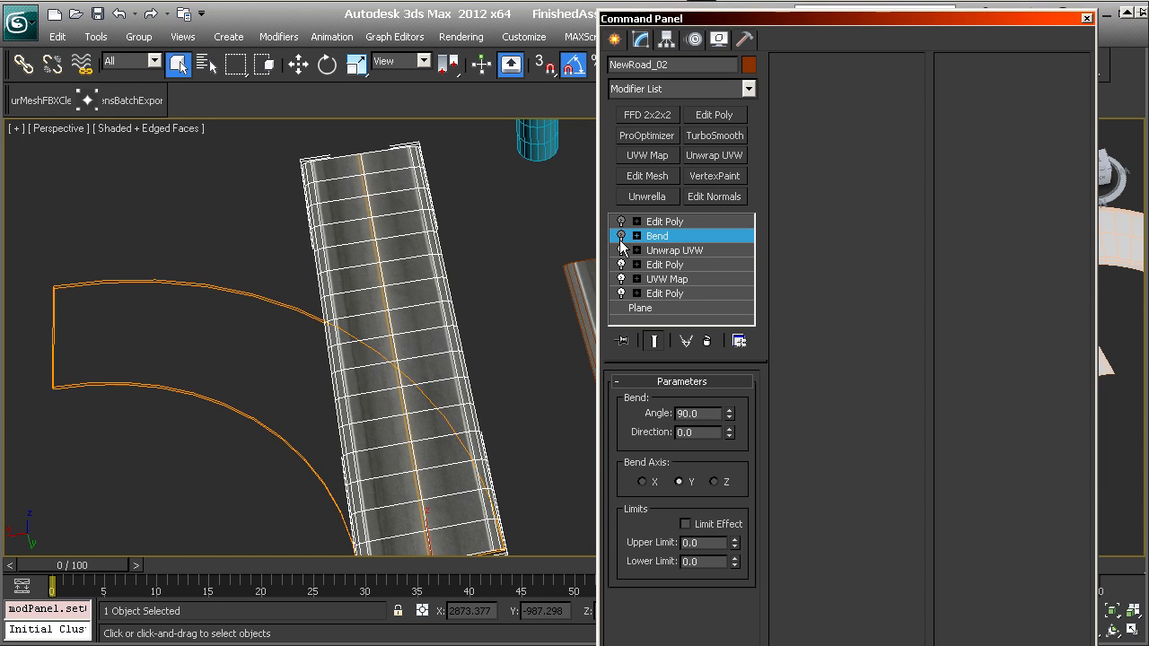
click(620, 235)
click(620, 221)
click(664, 222)
- Inspect the bent road's surface and add the straight road piece to the selection
scroll(288, 272, up, 5)
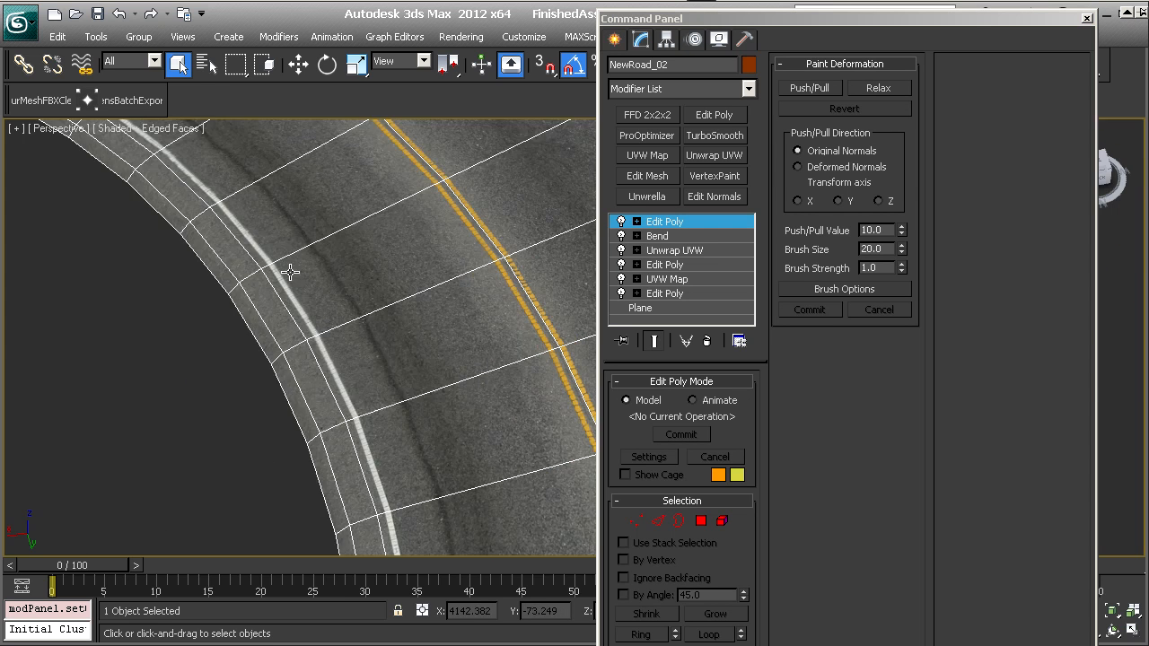
middle_drag(287, 272, 296, 312)
key(z)
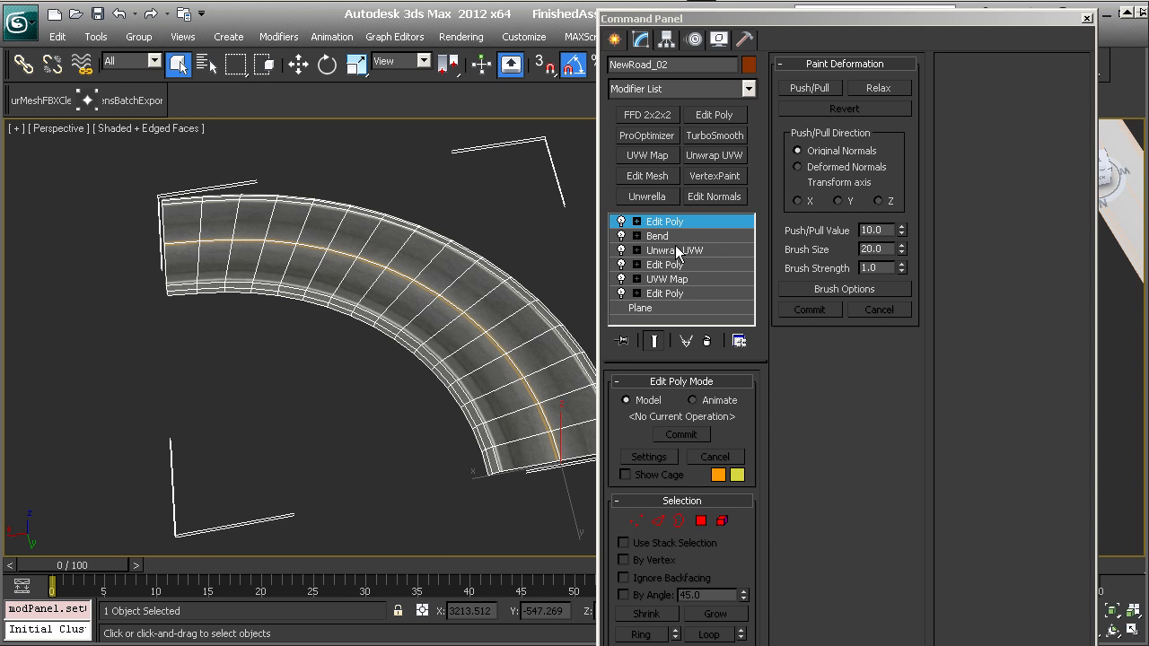
middle_drag(377, 342, 338, 338)
scroll(339, 339, down, 3)
middle_drag(502, 315, 460, 315)
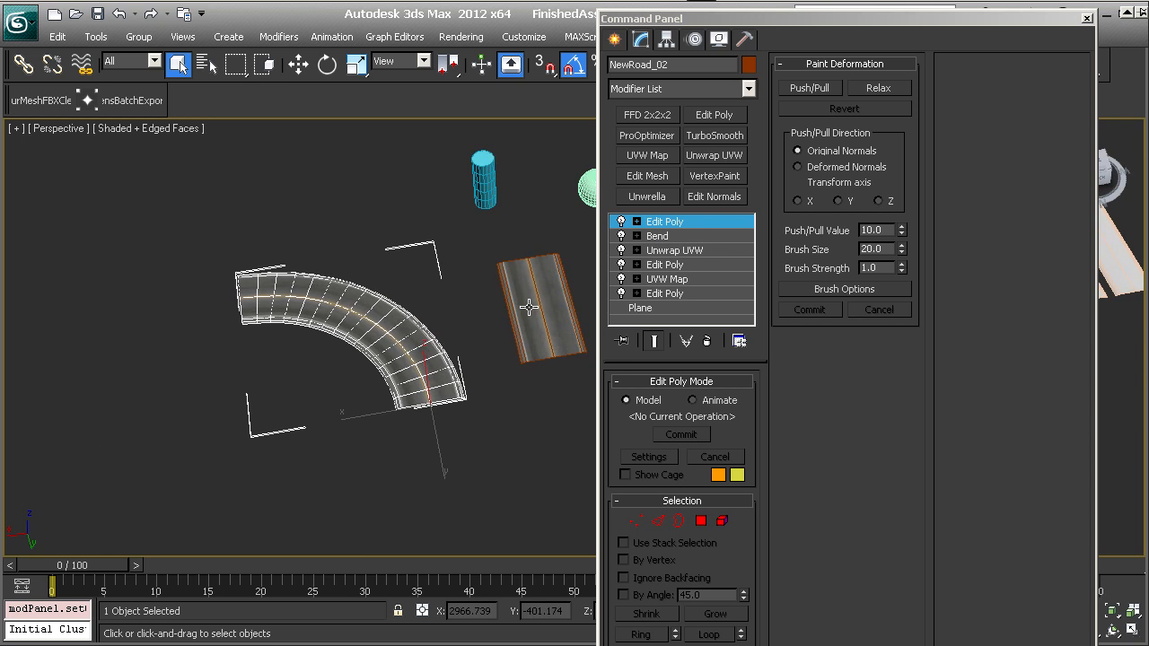
ctrl+click(529, 306)
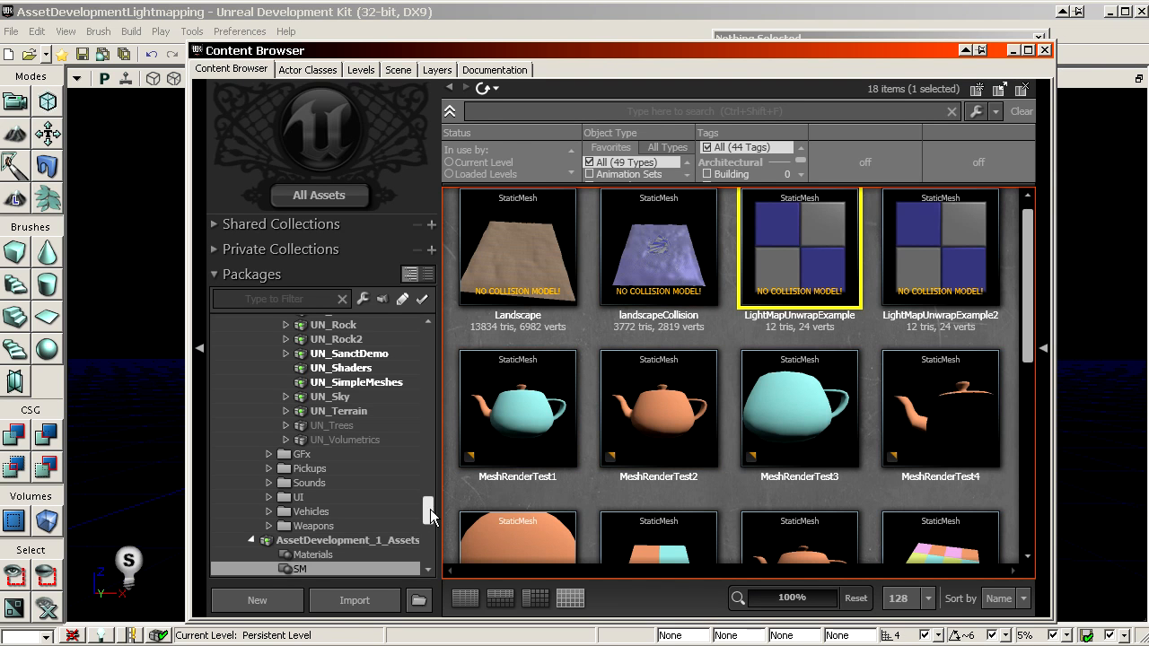
- Switch to Unreal Development Kit and reimport the NewRoad_02 and NewRoad_1 static meshes in the yournewpackagename package
scroll(431, 517, down, 5)
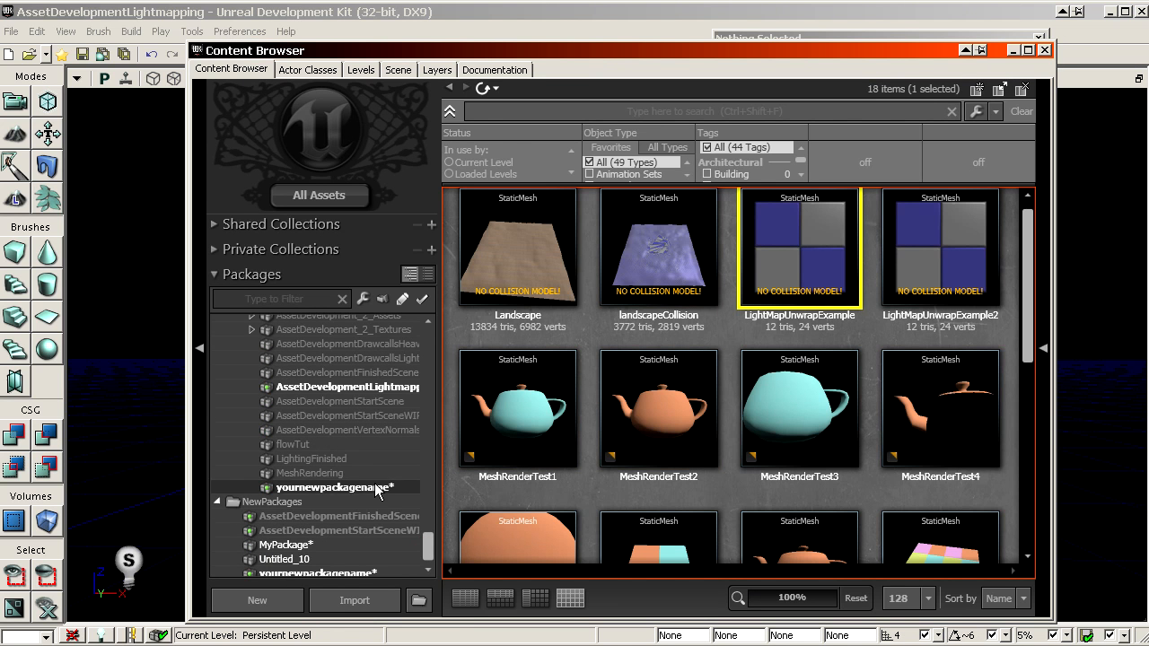
click(403, 488)
right_click(674, 427)
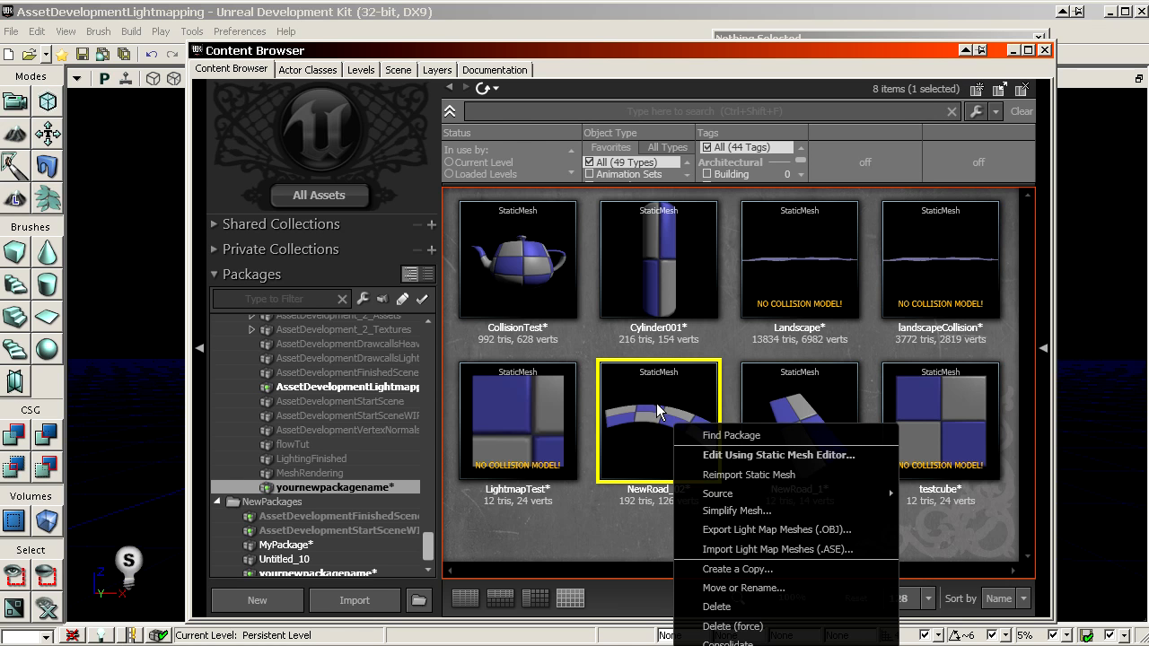
click(740, 475)
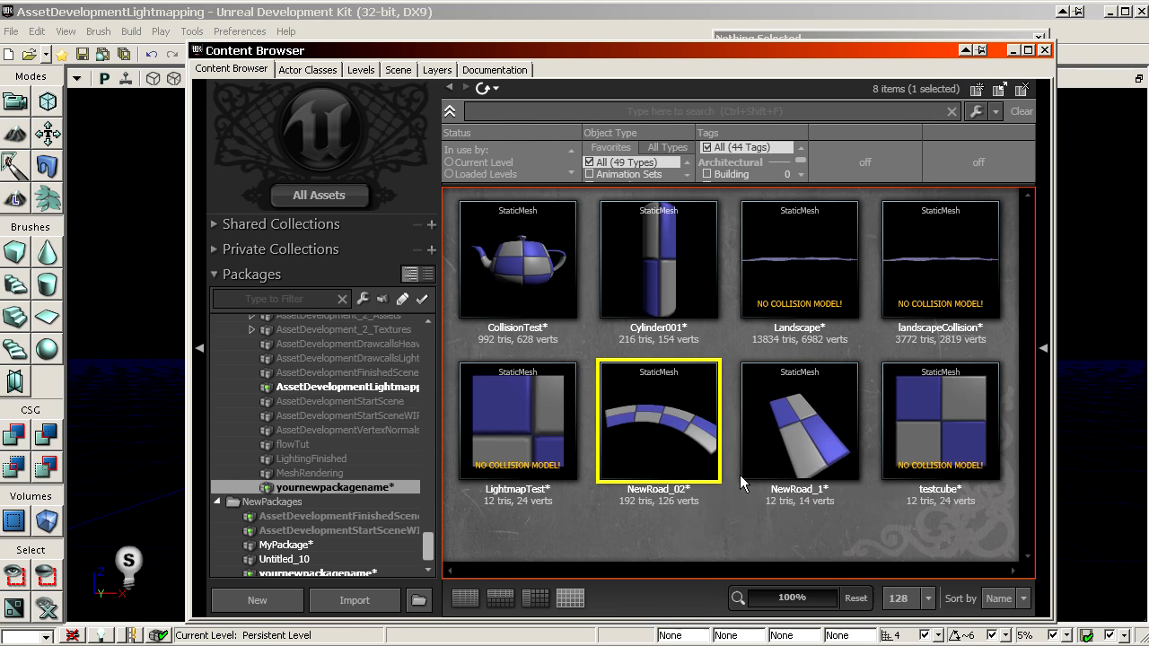
right_click(779, 411)
click(841, 464)
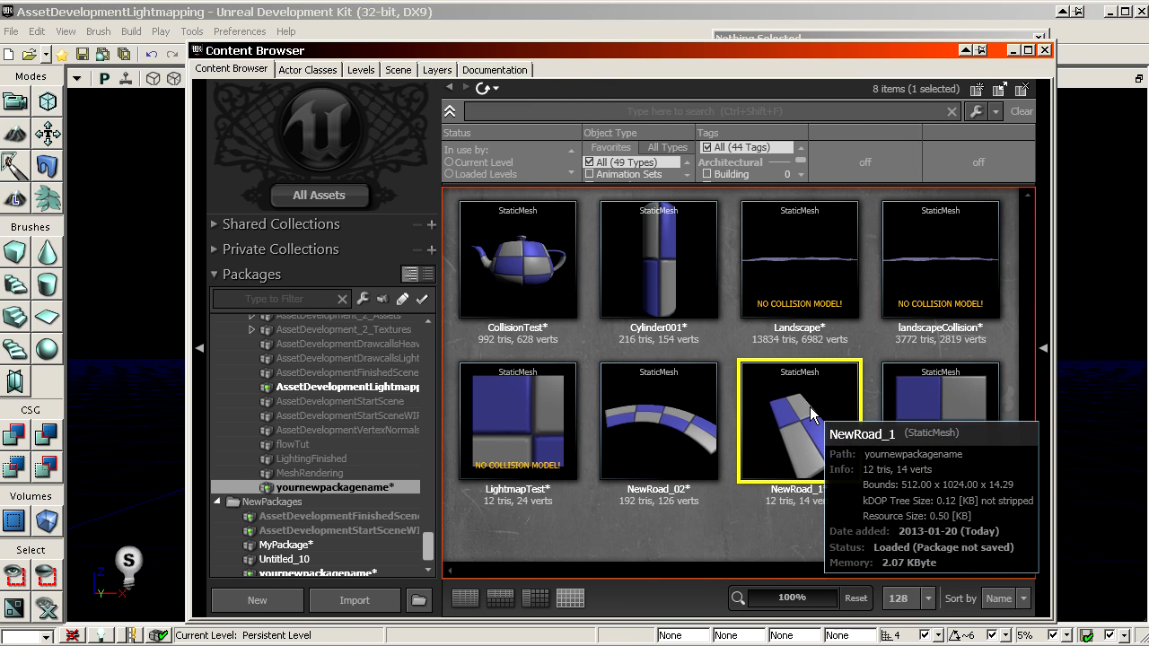
- Open NewRoad_1 in the Static Mesh Editor and display its UV channel 1 overlay
double_click(810, 407)
scroll(781, 254, down, 3)
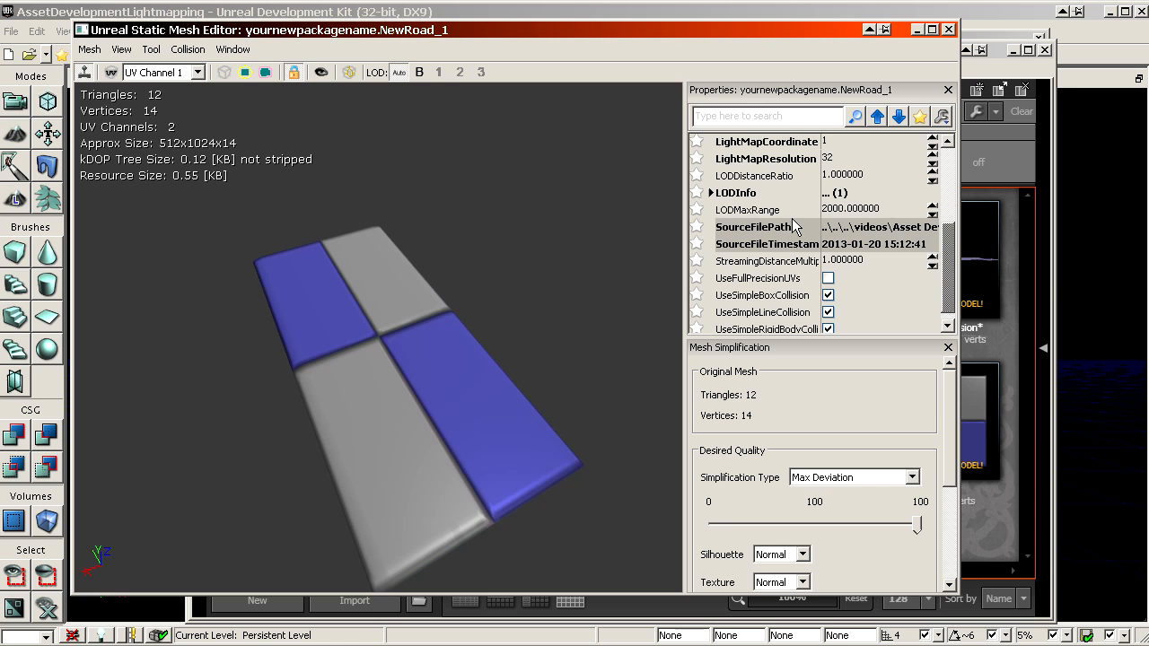
scroll(800, 274, up, 3)
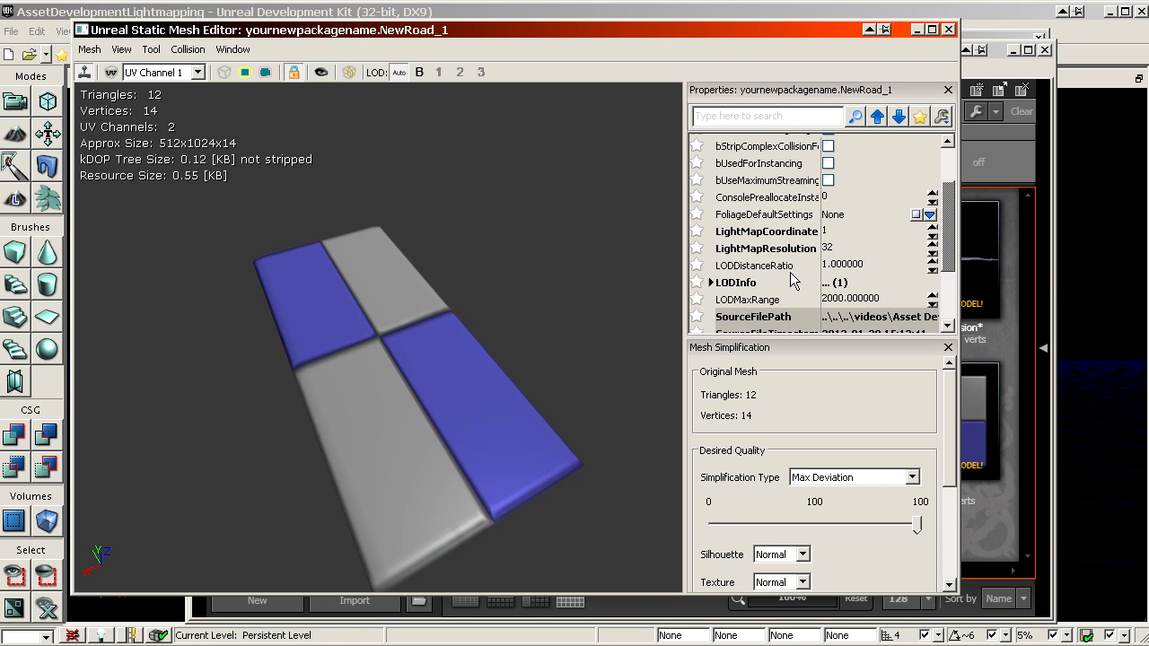
click(114, 72)
right_drag(282, 195, 535, 247)
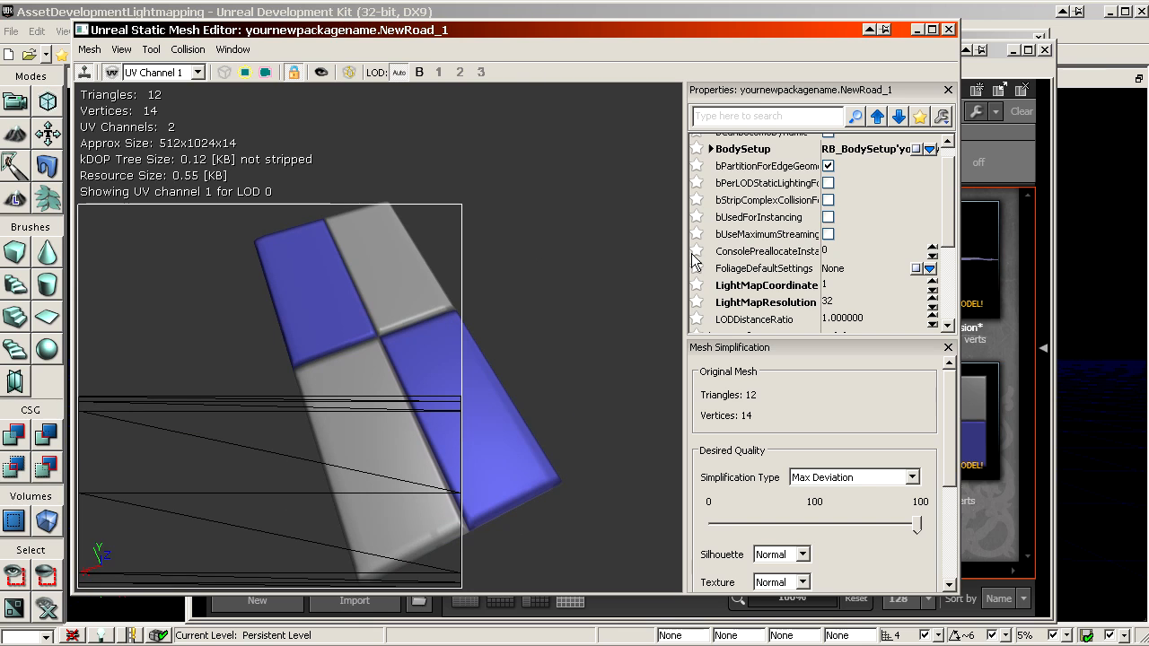
- Set NewRoad_1's LightMapResolution to 256 and close its mesh editor
click(789, 306)
right_drag(470, 260, 610, 193)
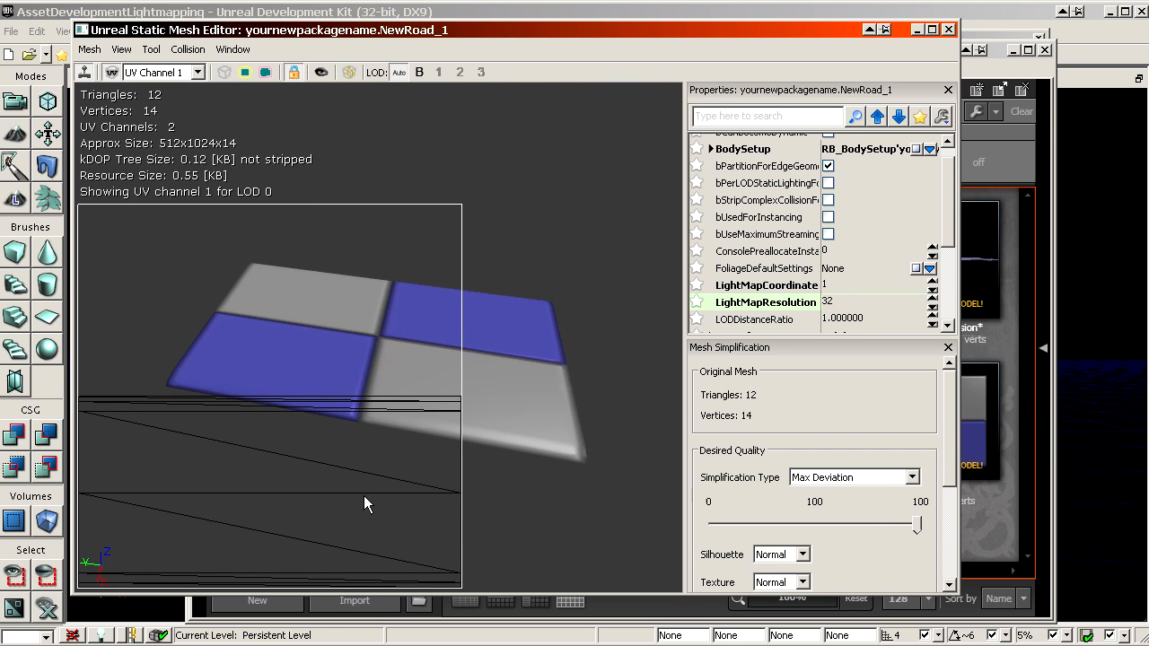
right_drag(362, 415, 90, 365)
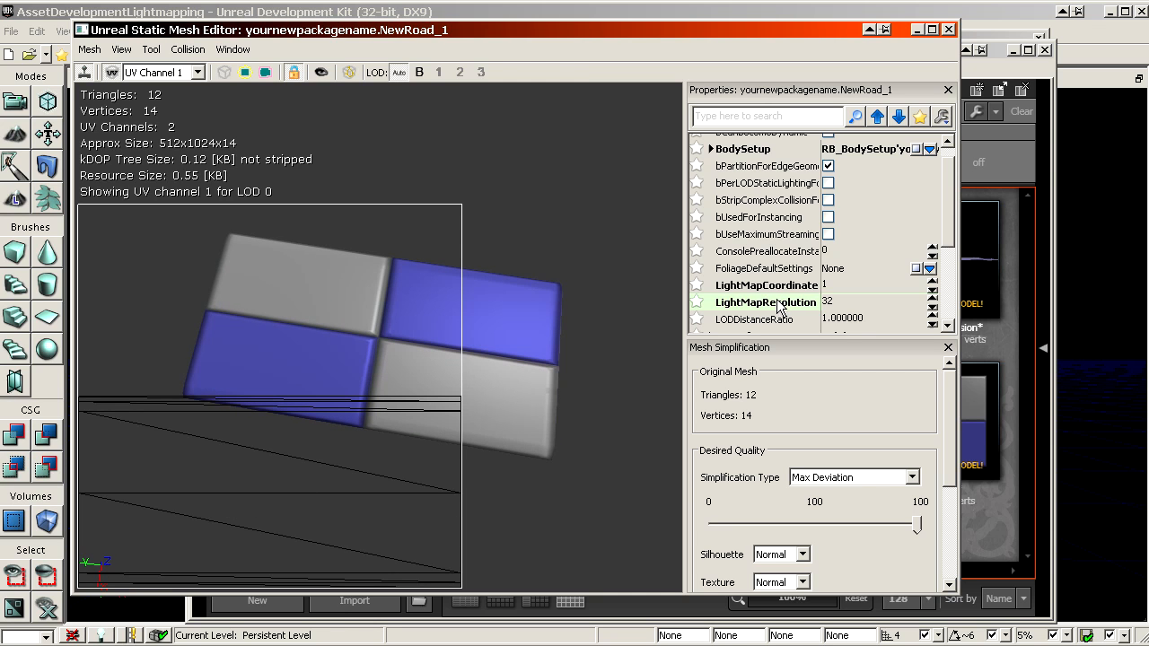
scroll(780, 308, down, 1)
click(785, 251)
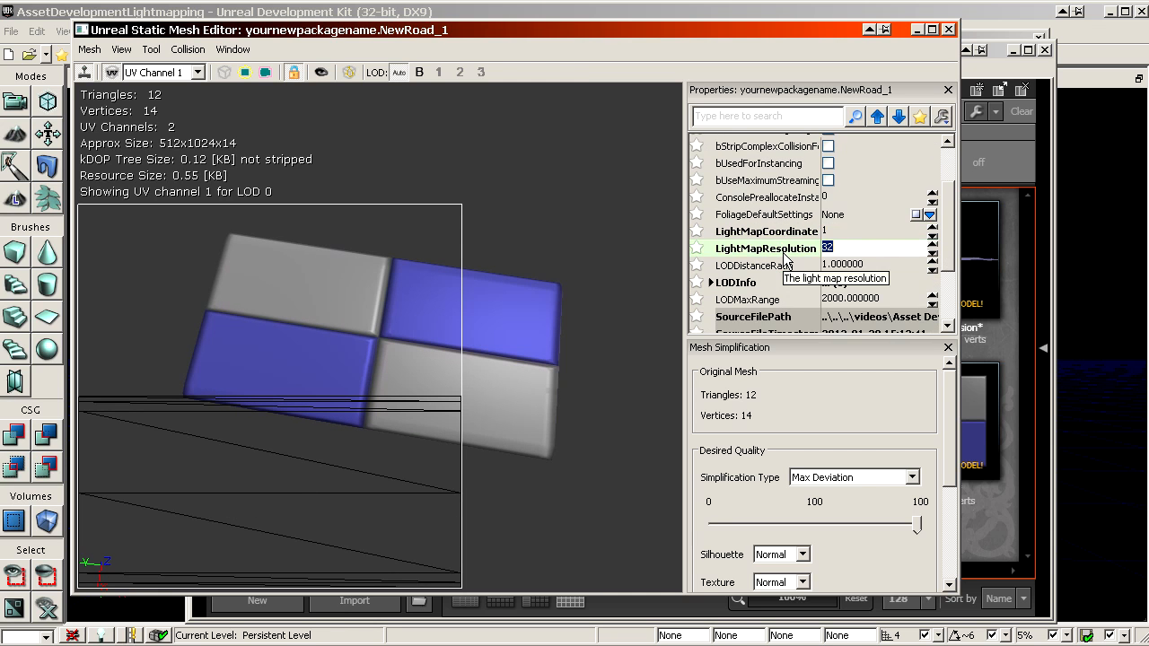
text(256)
key(Return)
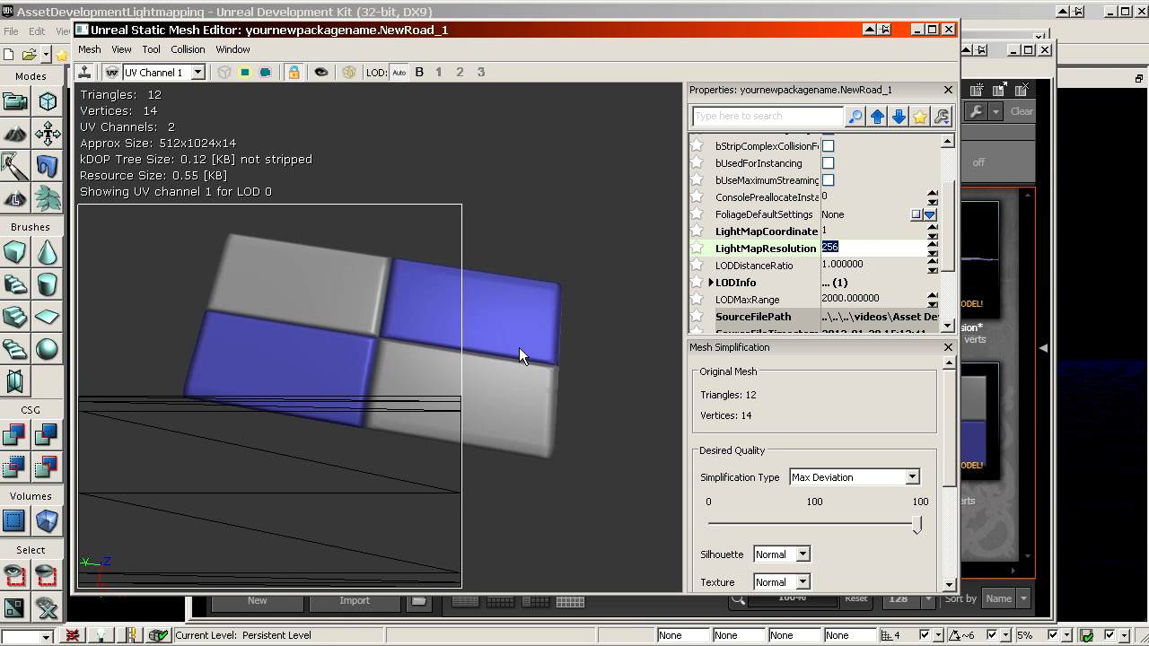
click(954, 32)
- Open NewRoad_02 in the Static Mesh Editor, display its UV channel 1 overlay, and set its LightMapResolution to 512
double_click(718, 391)
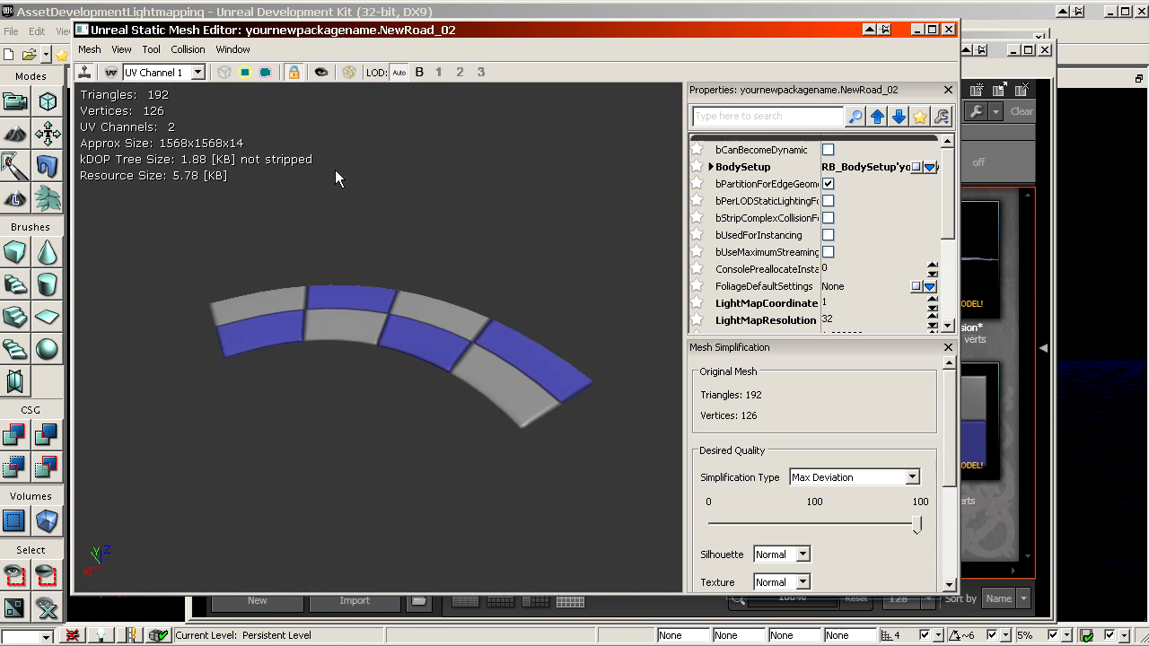
click(116, 71)
mouse_move(395, 259)
mouse_down()
mouse_move(368, 259)
mouse_move(431, 260)
mouse_move(395, 260)
mouse_up()
click(755, 321)
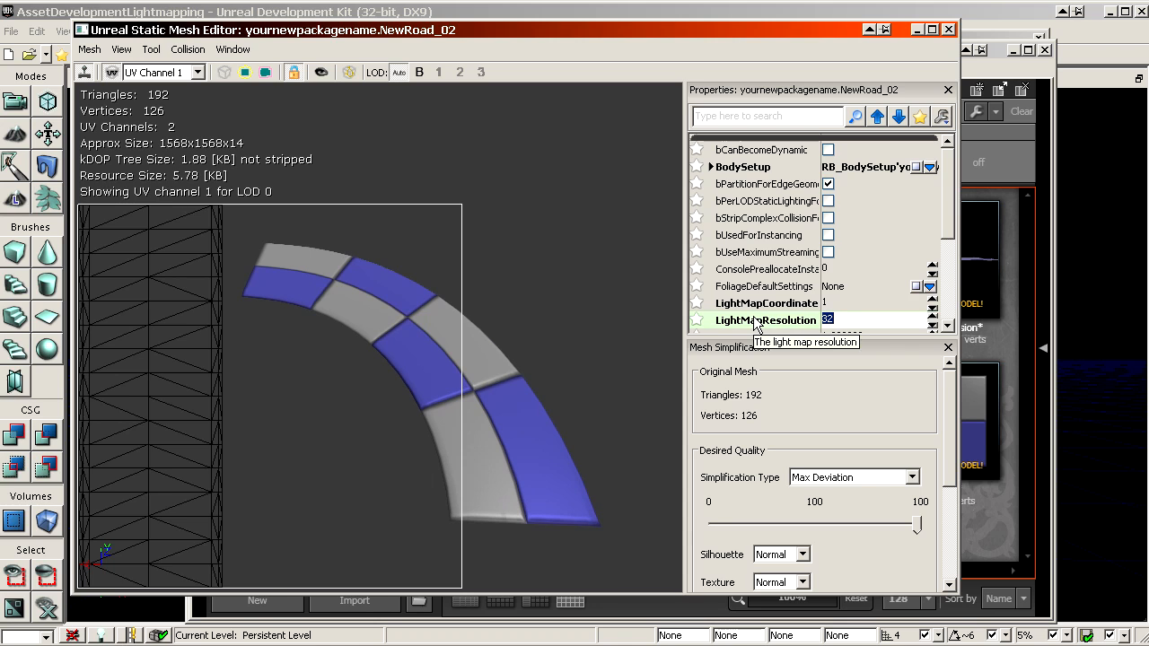
key(Return)
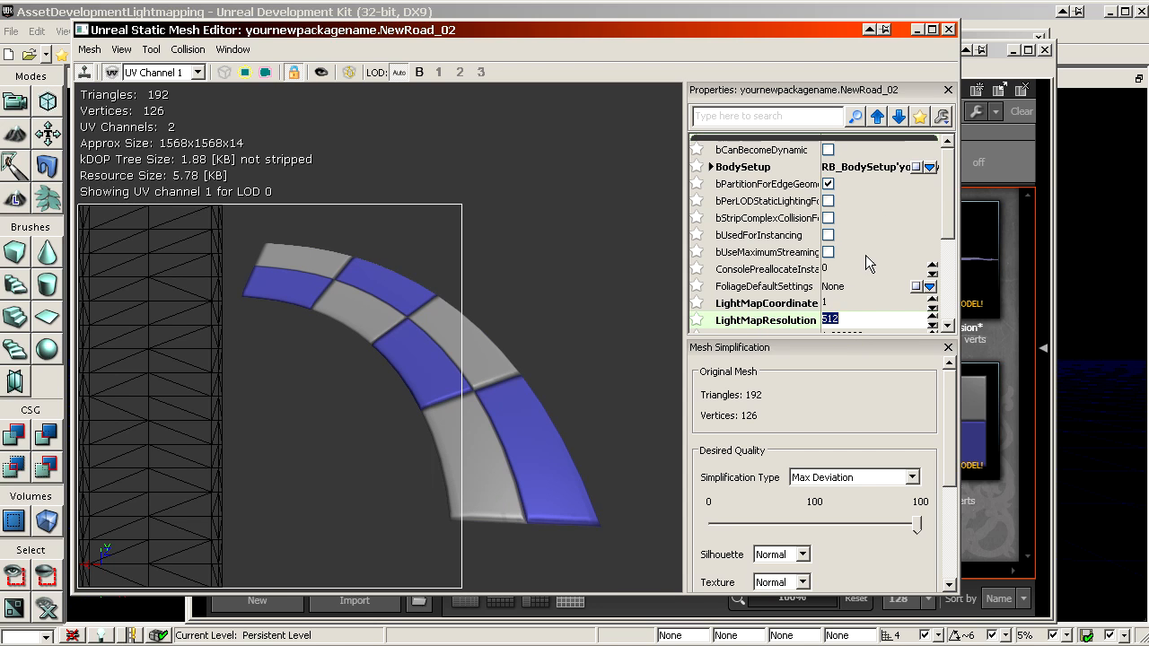
click(948, 32)
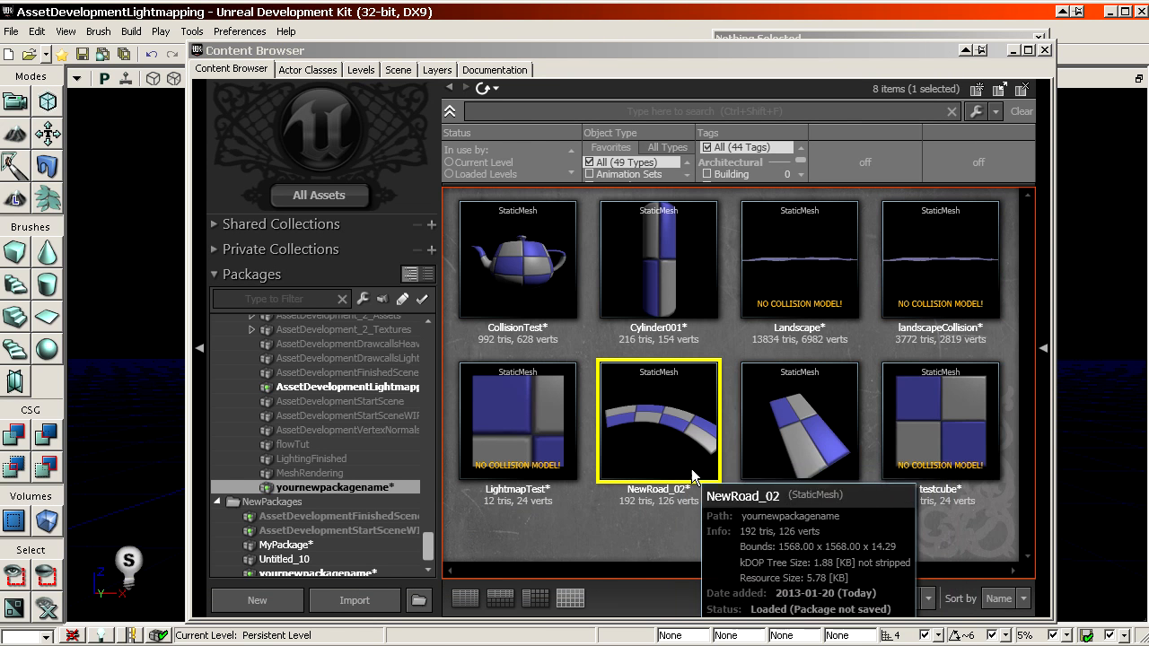
- Save the yournewpackagename package and open the recently used level AssetDevelopmentStartSceneWIP.udk
right_click(374, 488)
click(409, 499)
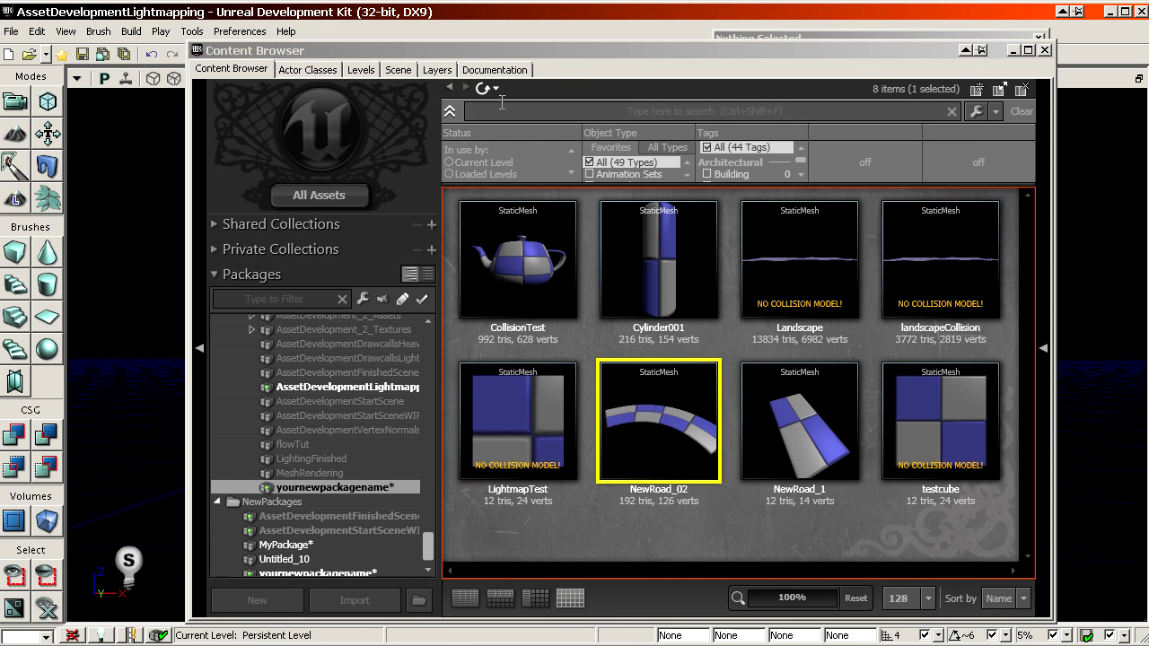
drag(470, 52, 797, 57)
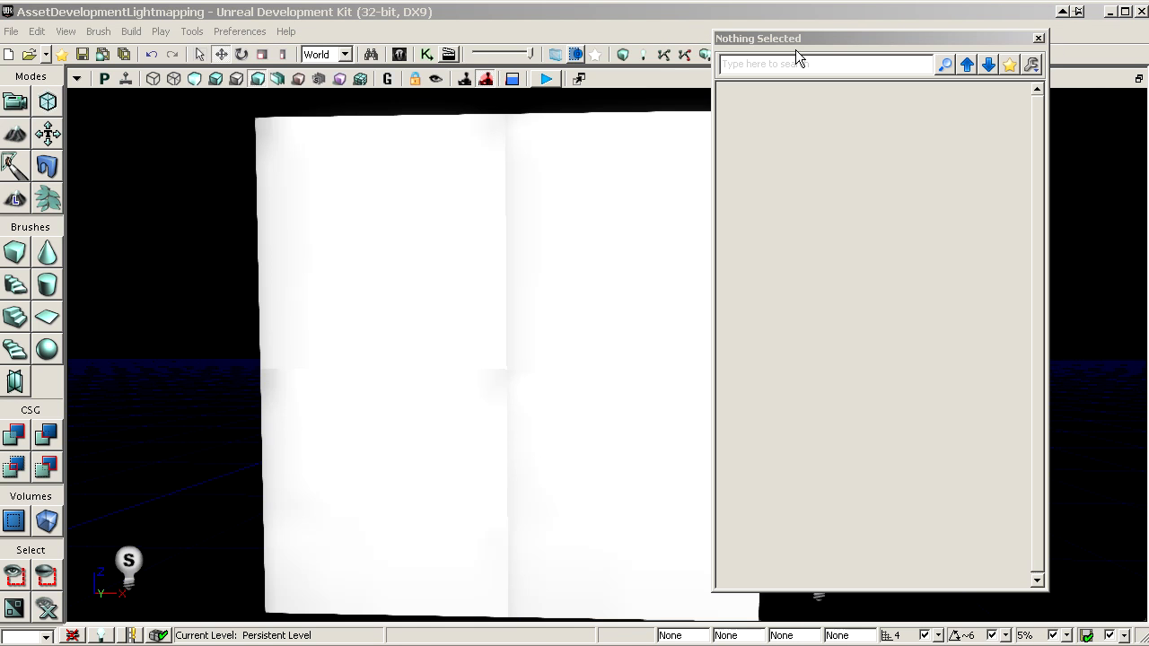
click(12, 31)
mouse_move(72, 278)
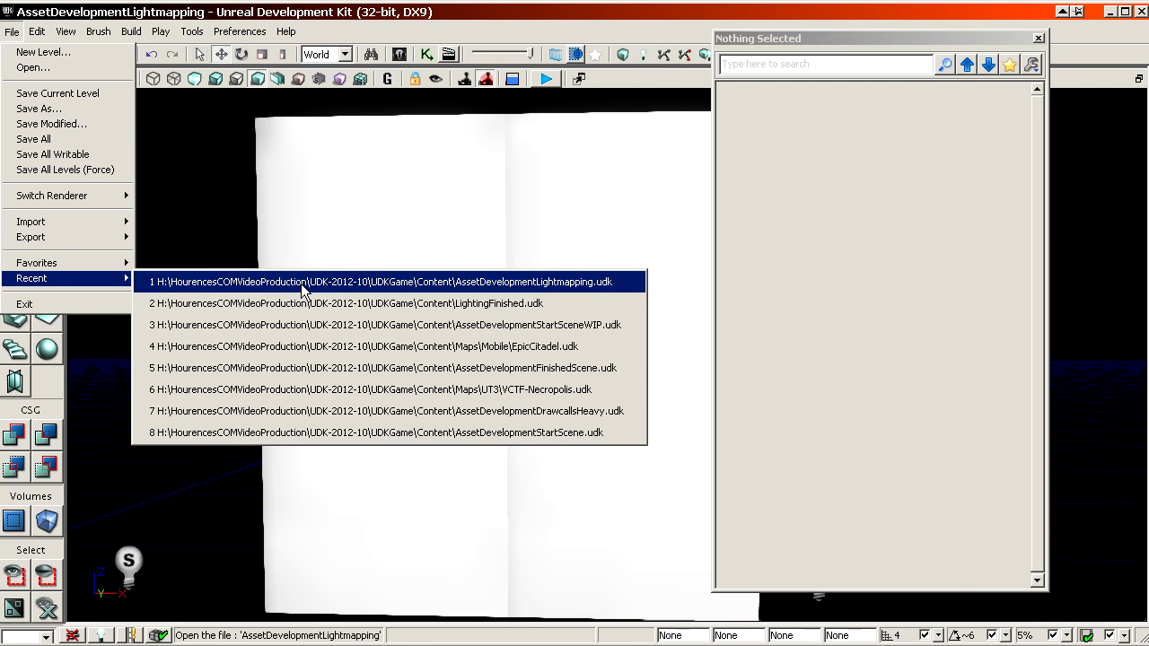
click(325, 331)
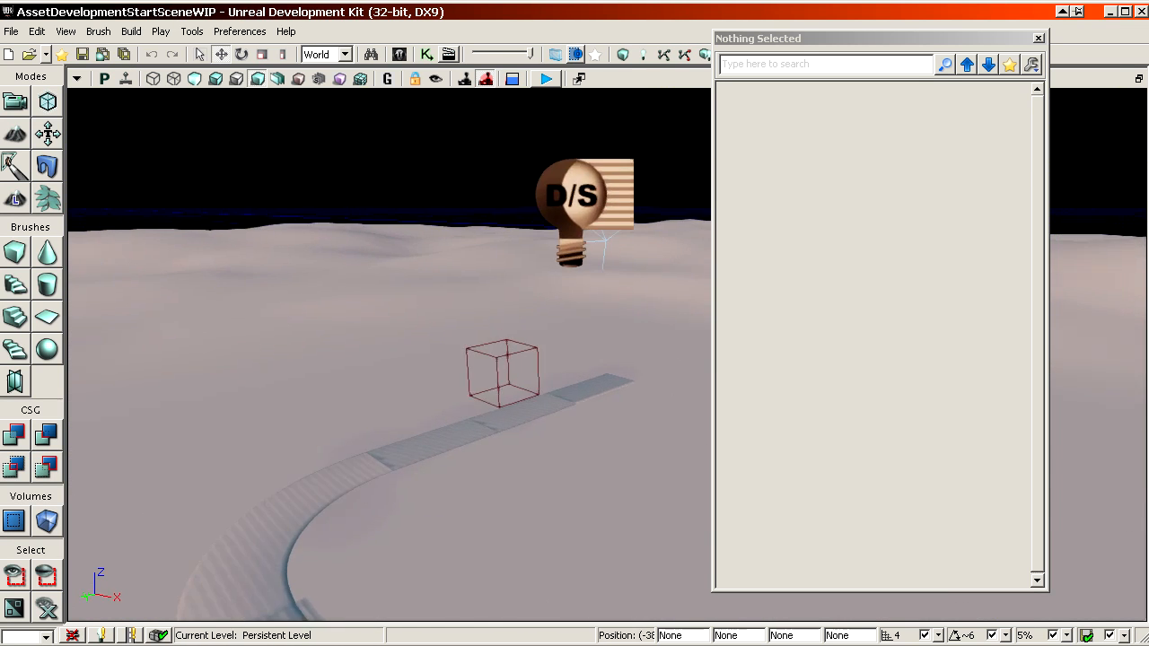
- Inspect the curved road and landscape in the textured lit view and the lighting-only view
right_drag(536, 318, 536, 318)
drag(536, 318, 536, 318)
click(216, 80)
right_drag(216, 117, 215, 99)
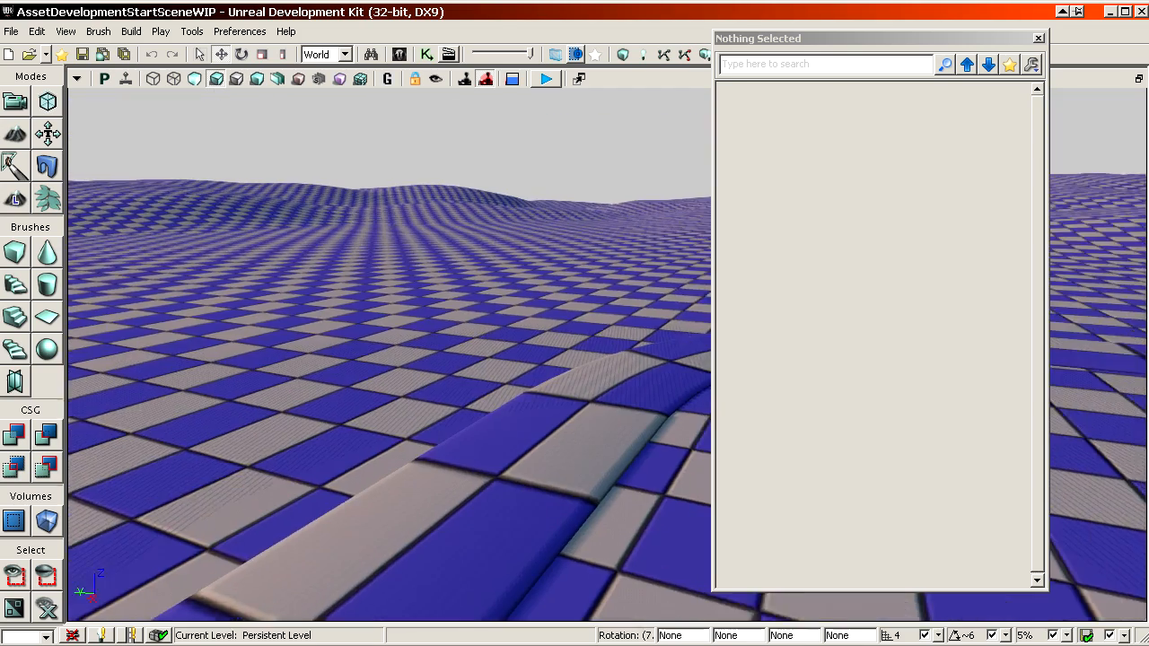
drag(216, 99, 216, 90)
right_drag(215, 89, 261, 99)
click(194, 81)
click(258, 79)
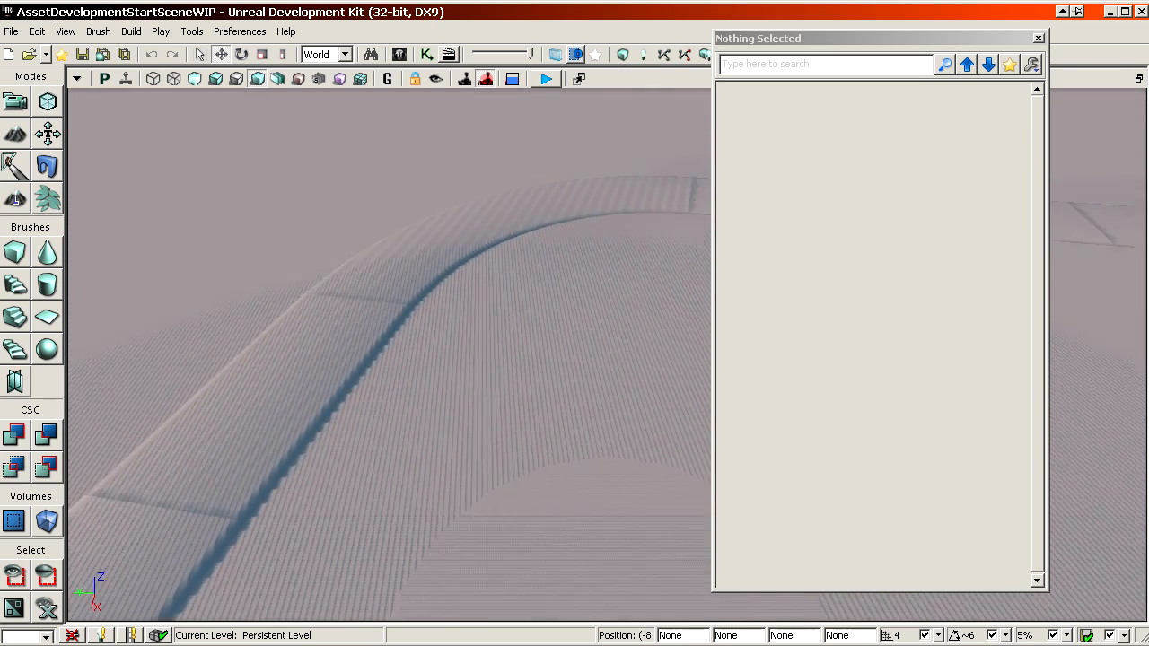
right_drag(367, 268, 367, 178)
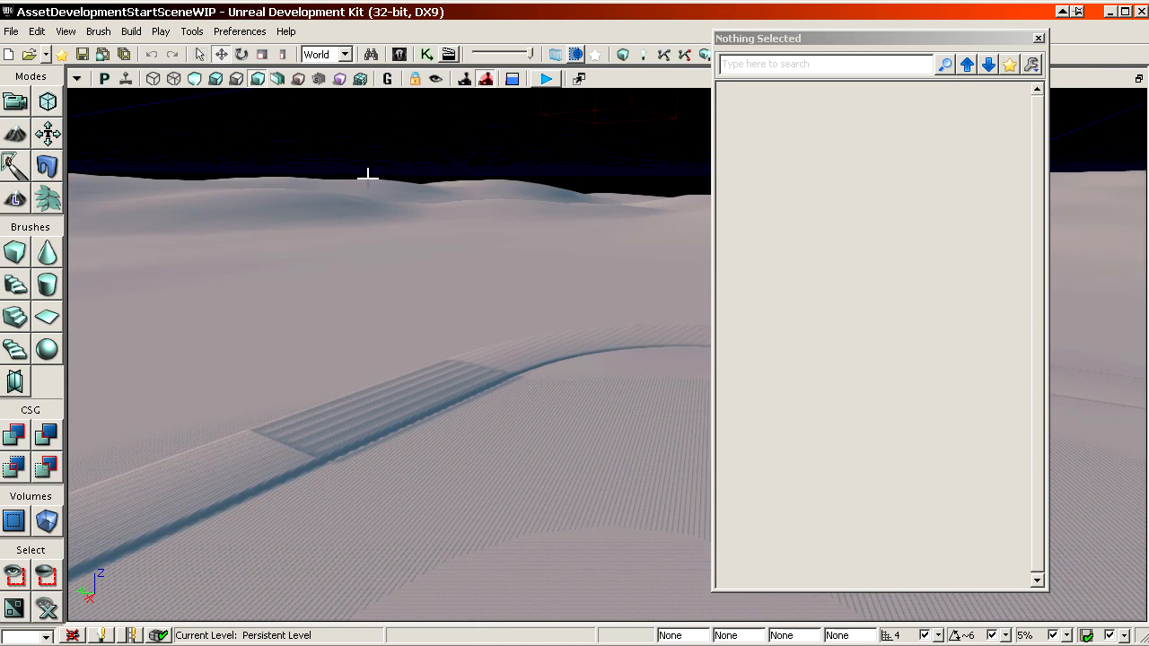
- Locate the landscape actor's mesh in the Content Browser and open it in the Static Mesh Editor
click(373, 208)
right_click(367, 206)
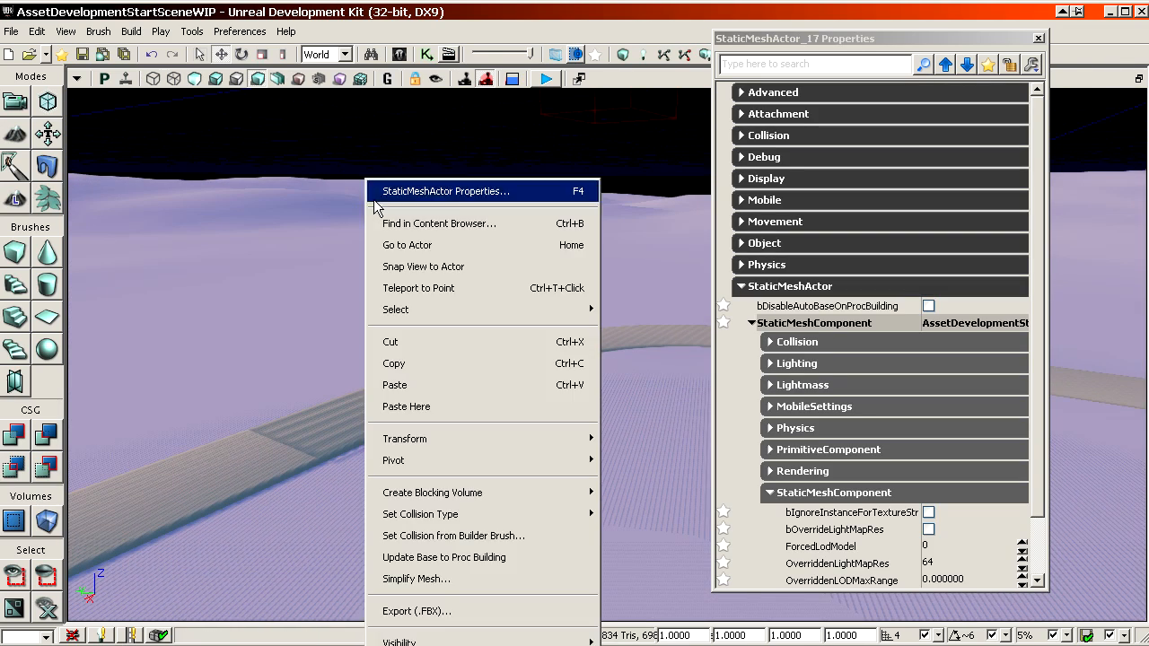
click(427, 225)
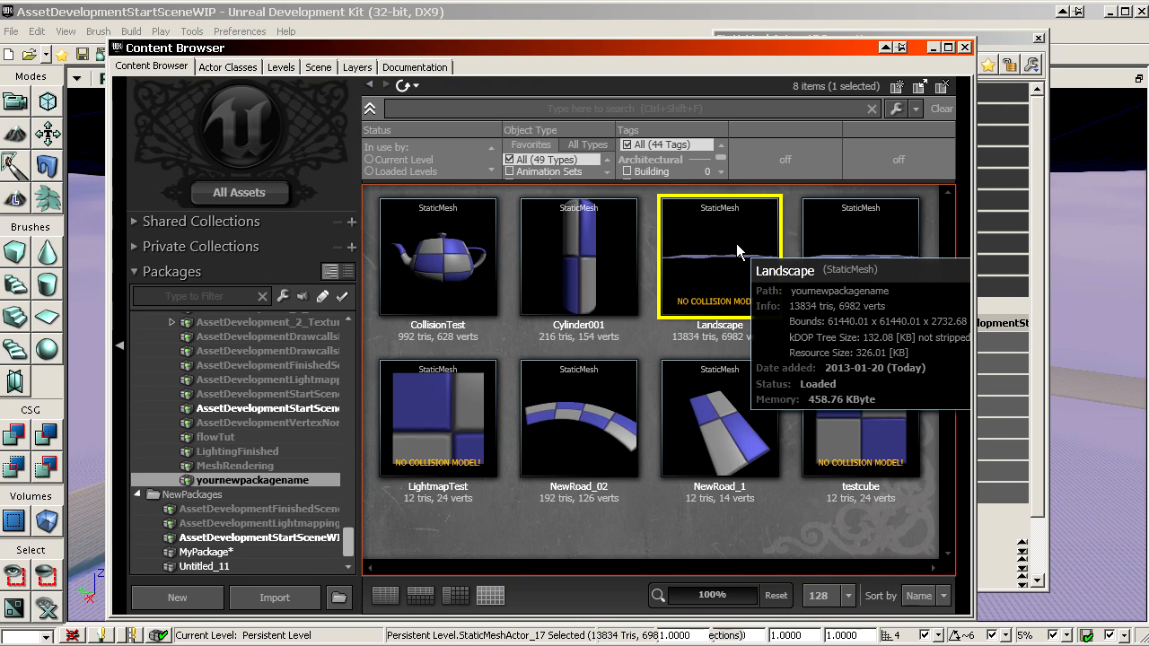
double_click(737, 243)
drag(366, 234, 100, 94)
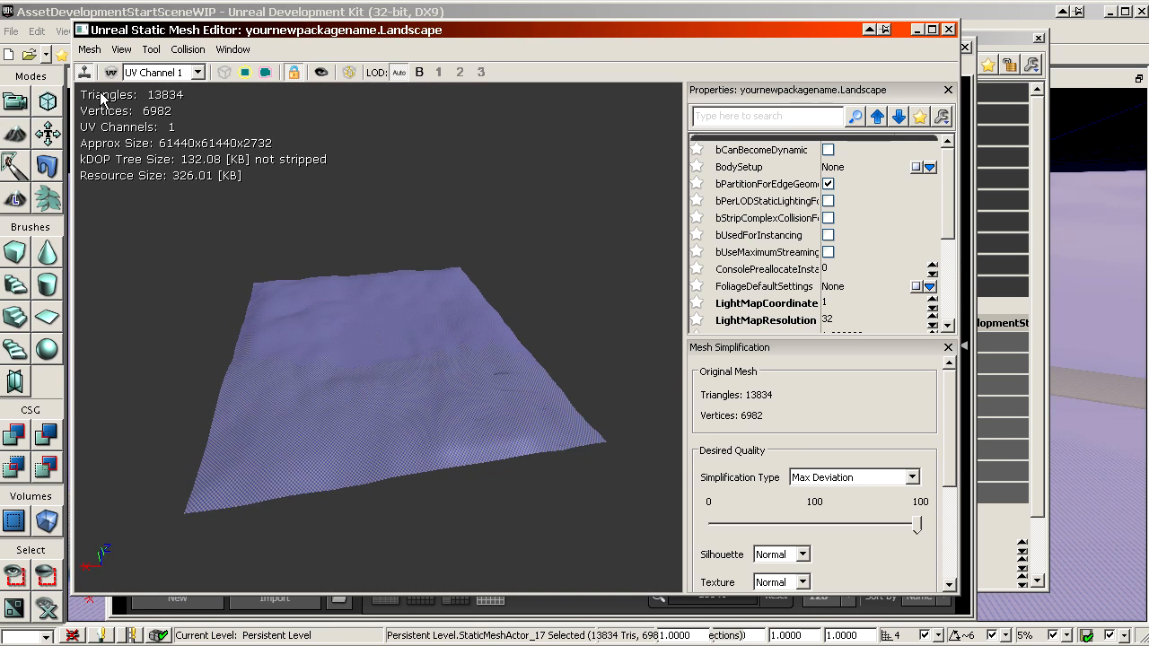
- Show the Landscape mesh's UV overlay and compare UV channel 0 with UV channel 1
click(112, 72)
click(161, 72)
click(148, 91)
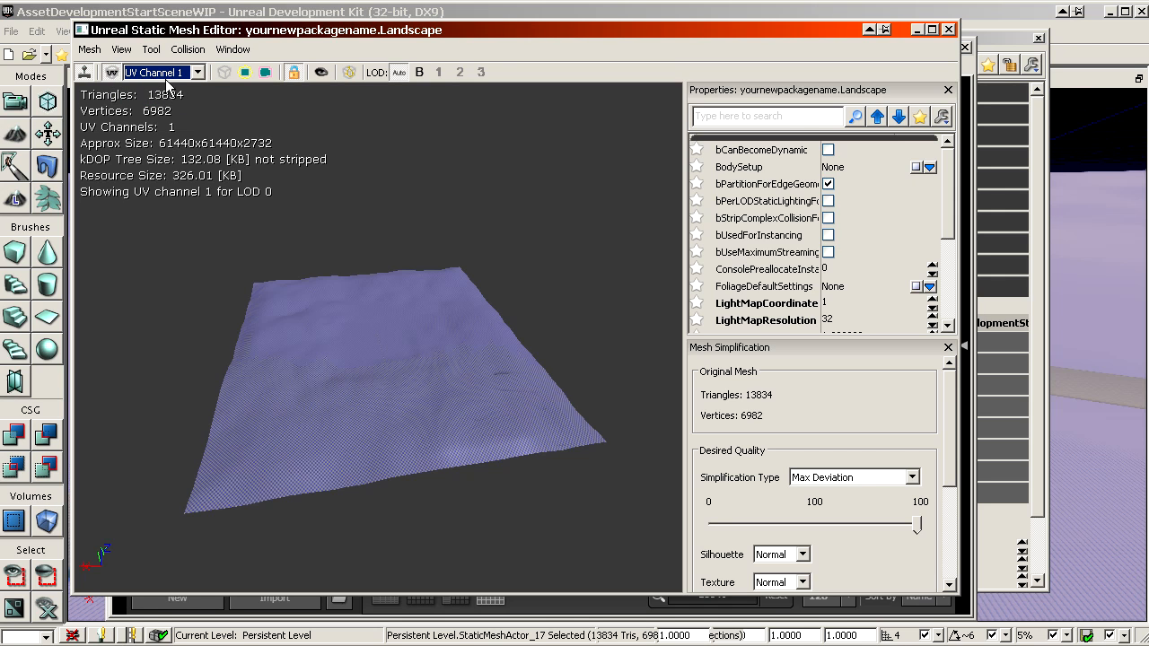
click(167, 79)
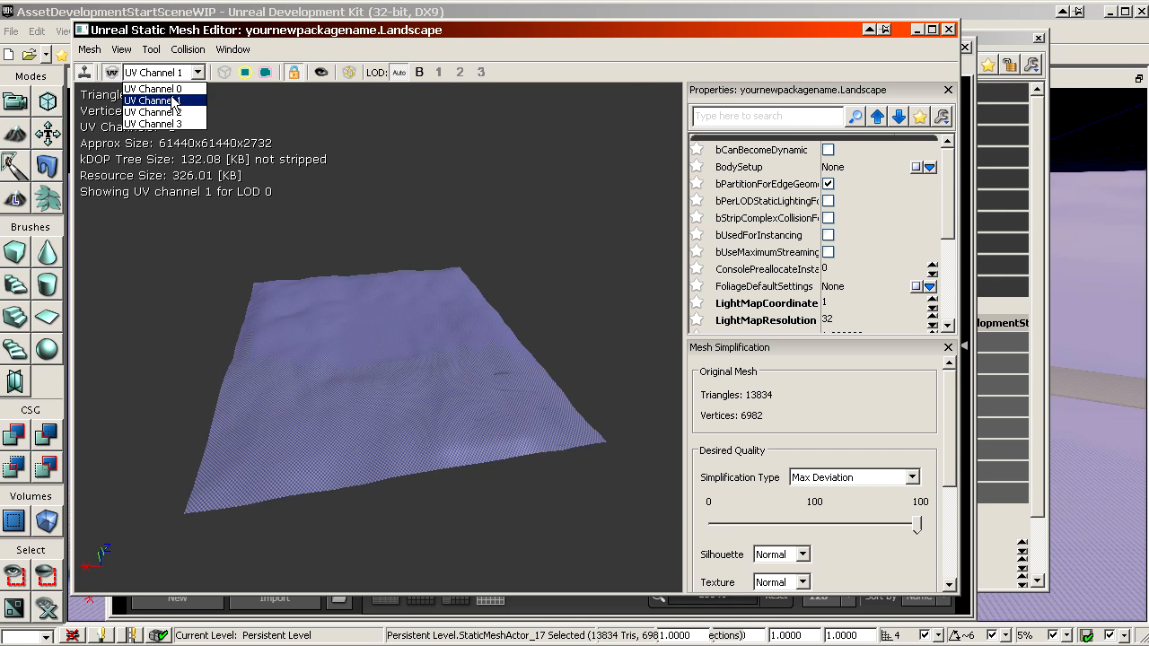
click(166, 85)
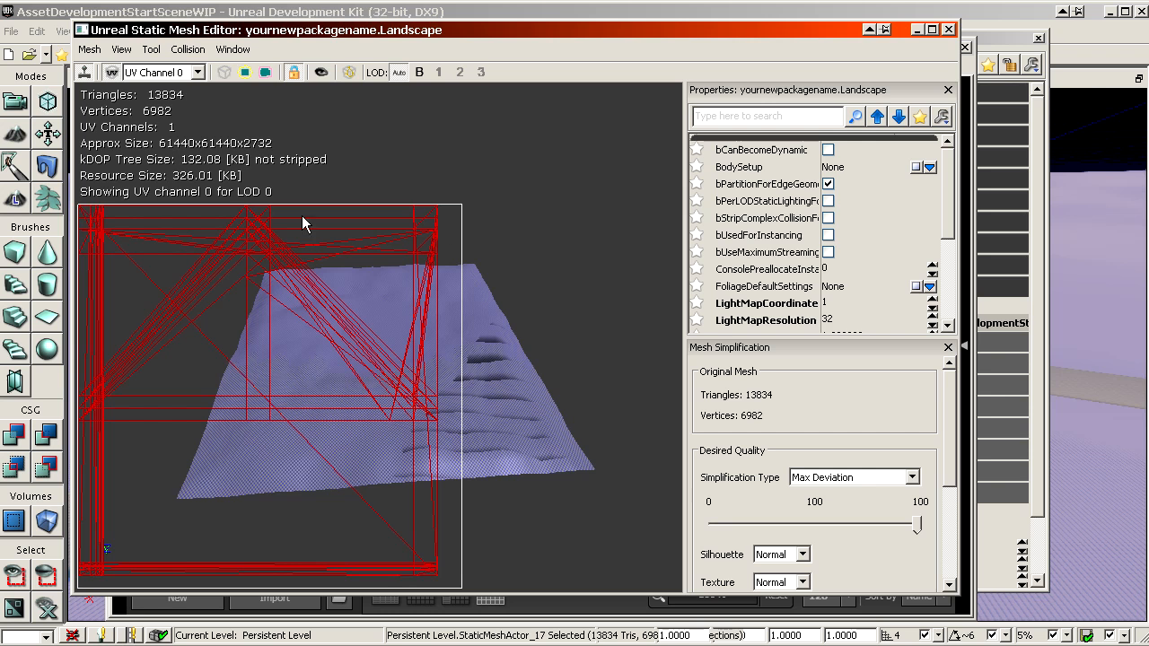
drag(425, 372, 269, 407)
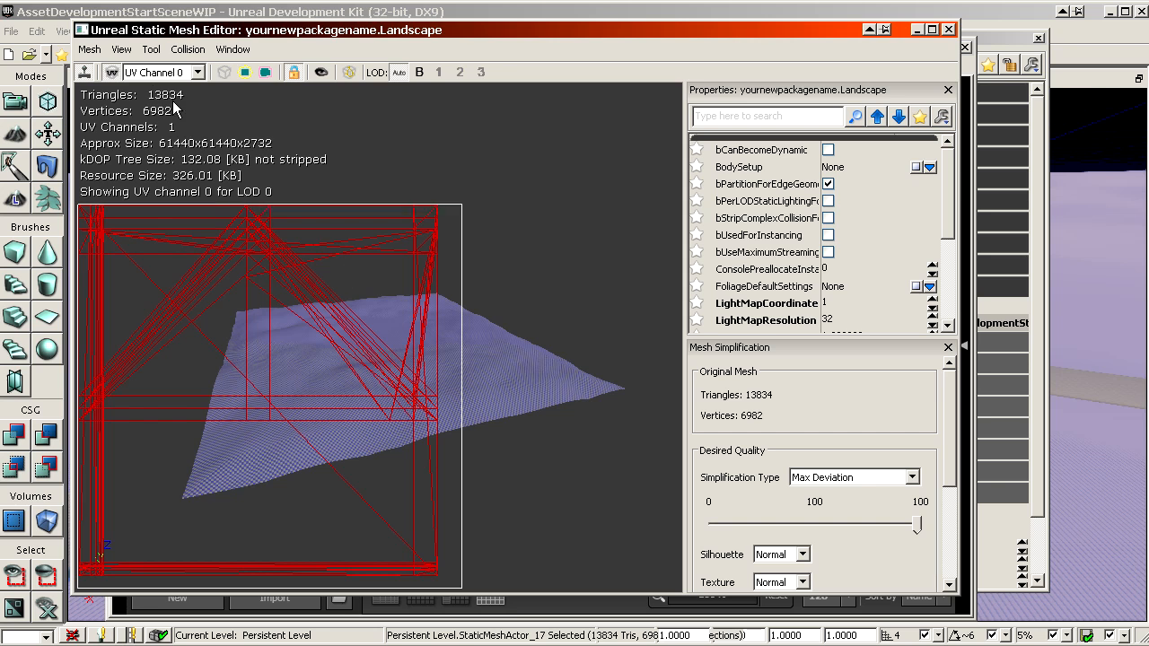
click(149, 73)
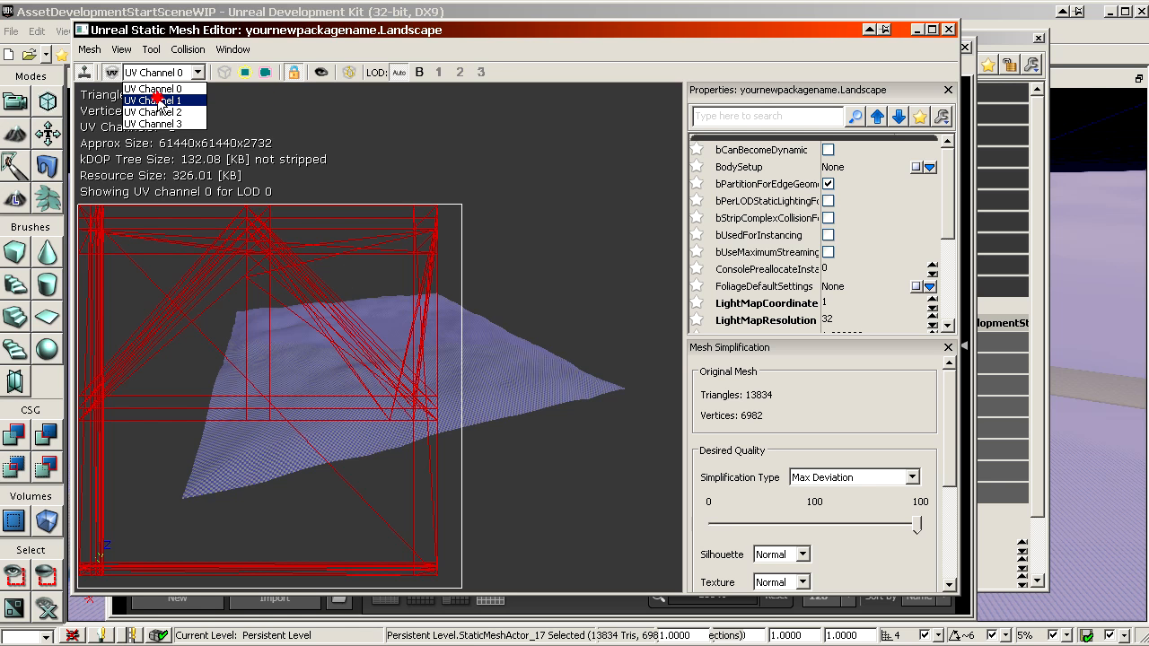
click(157, 100)
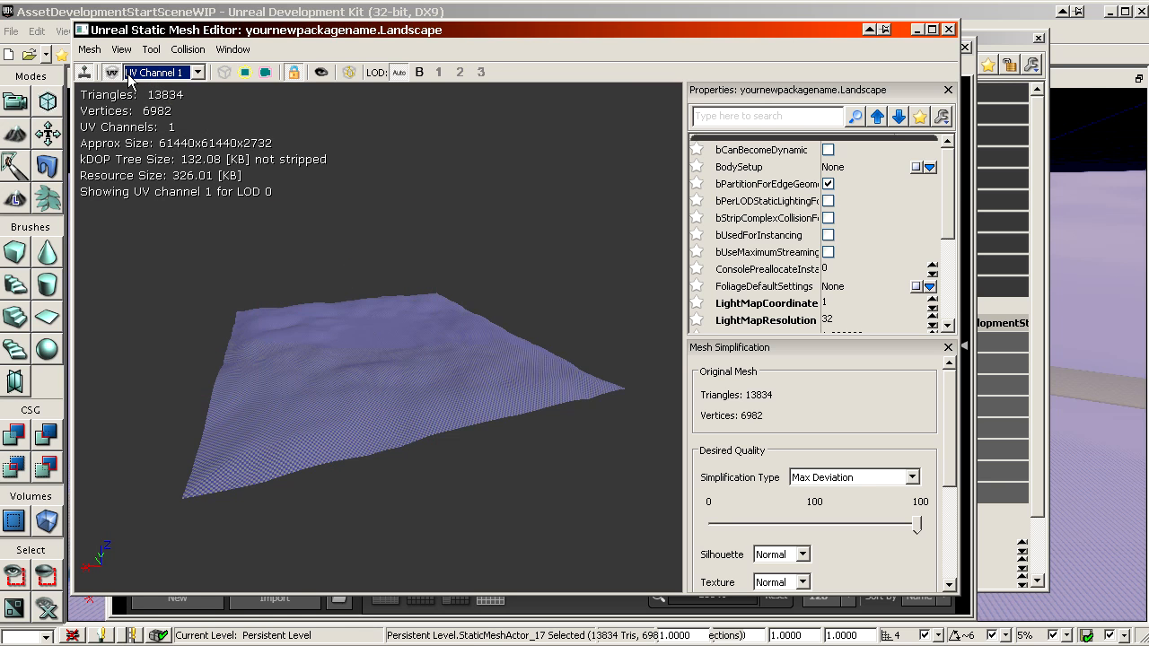
drag(325, 287, 367, 267)
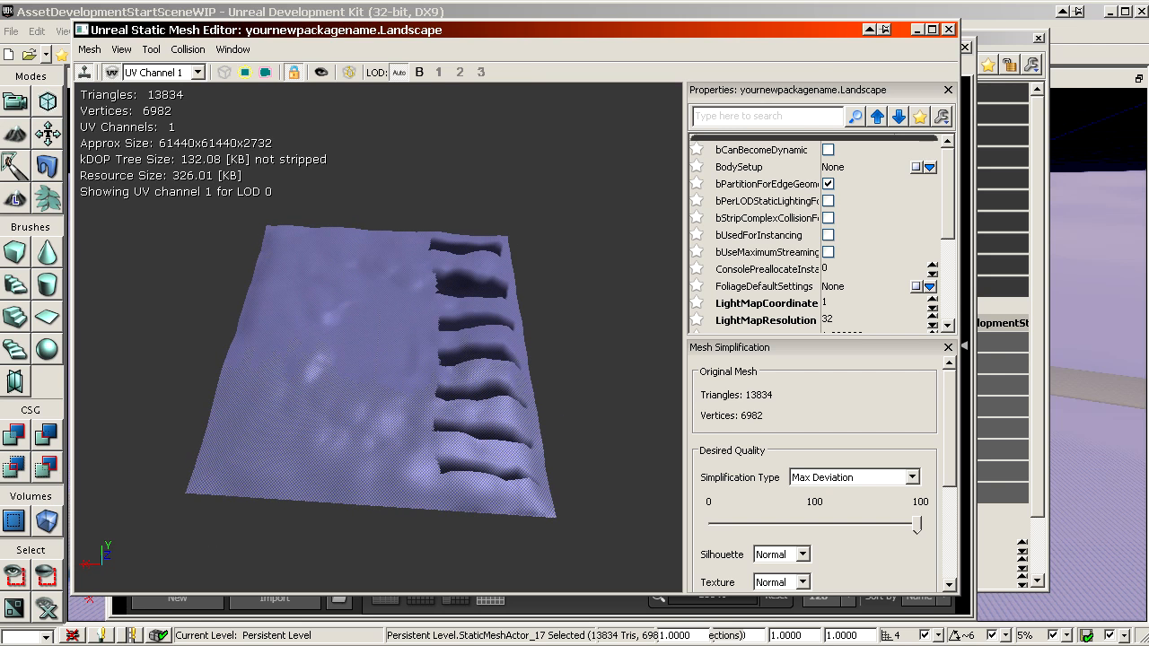
drag(294, 306, 295, 362)
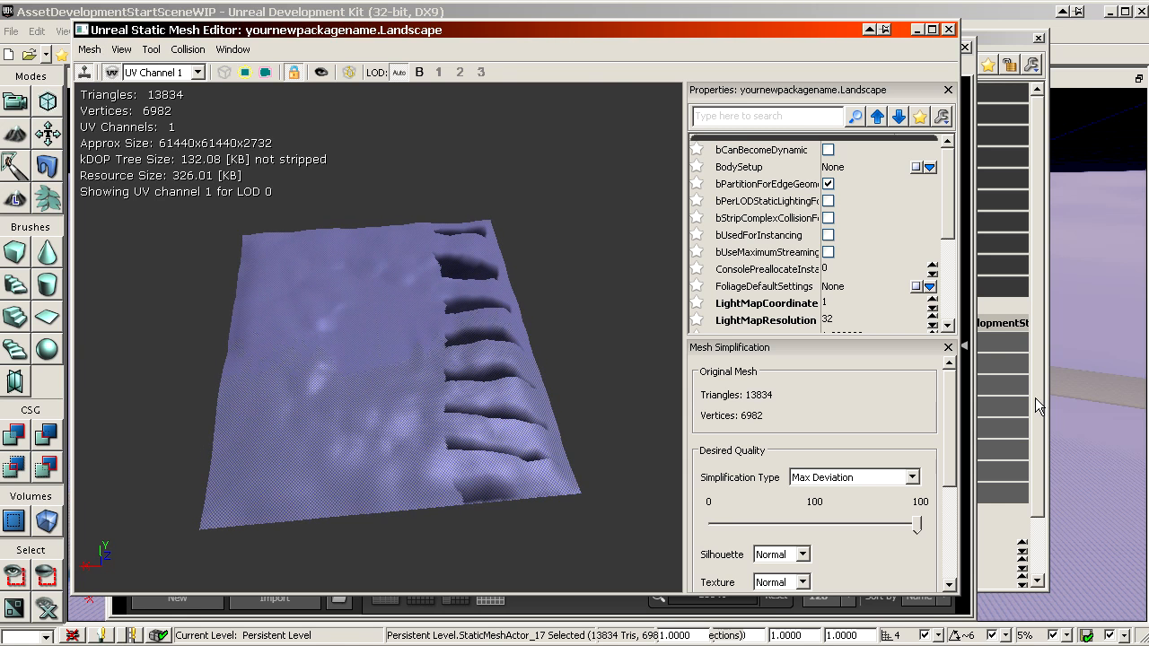
- Generate new unique UVs for Landscape LOD 0 into channel 1, with maximum stretching 0.5 and chart spacing 1.0
click(950, 349)
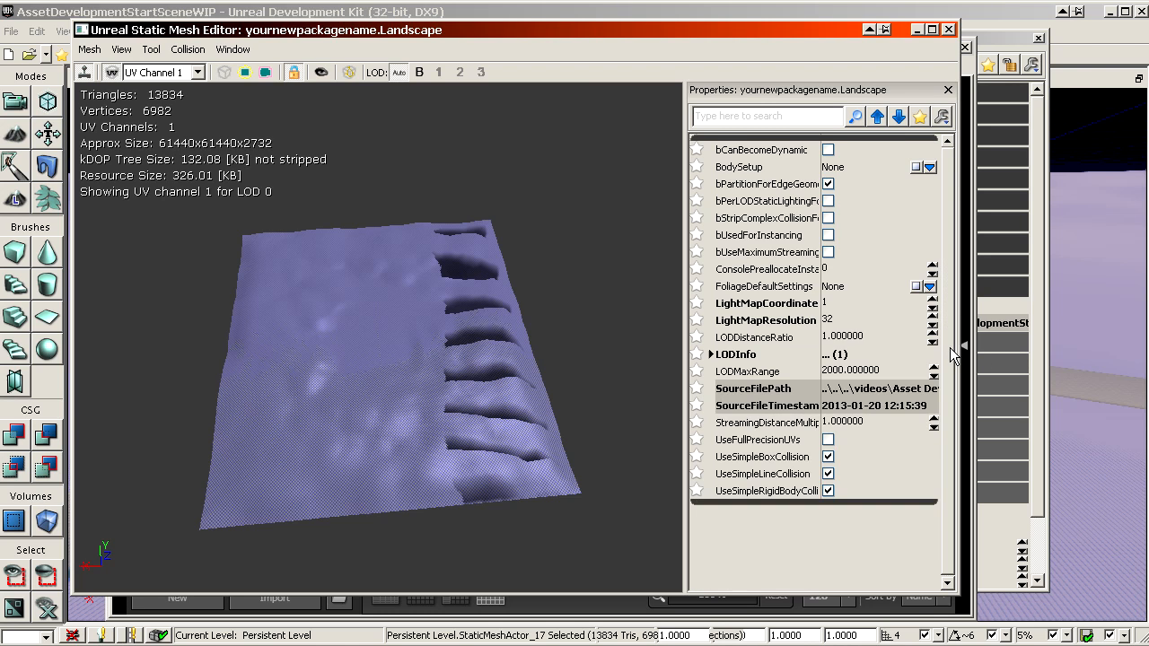
click(92, 50)
mouse_move(236, 52)
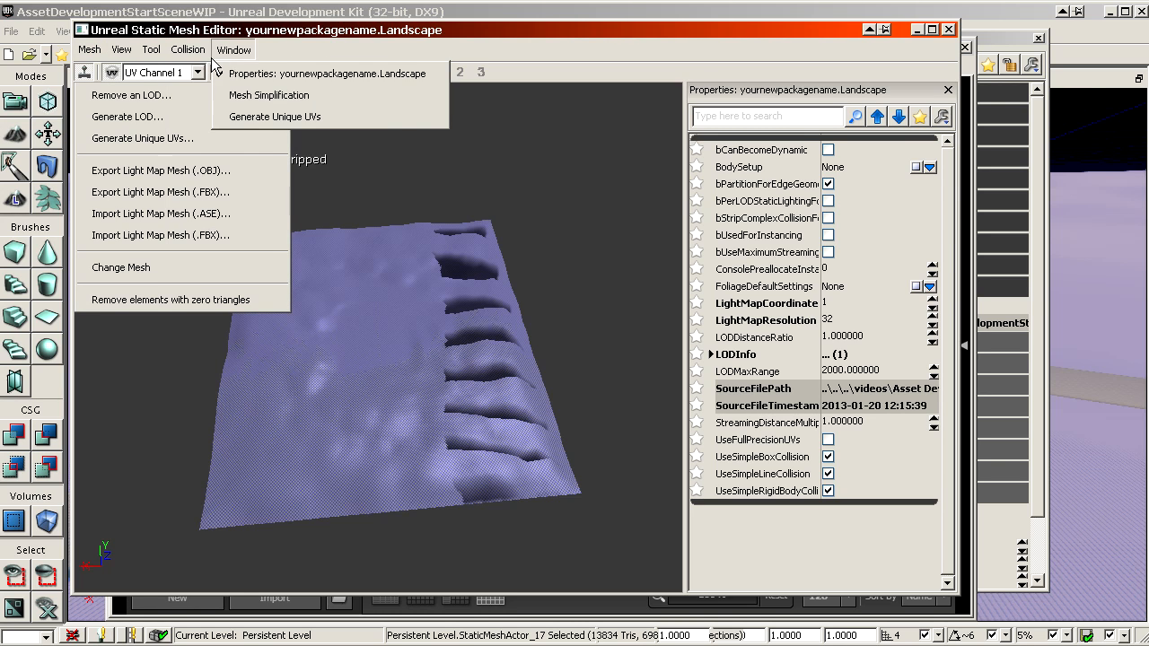
click(267, 115)
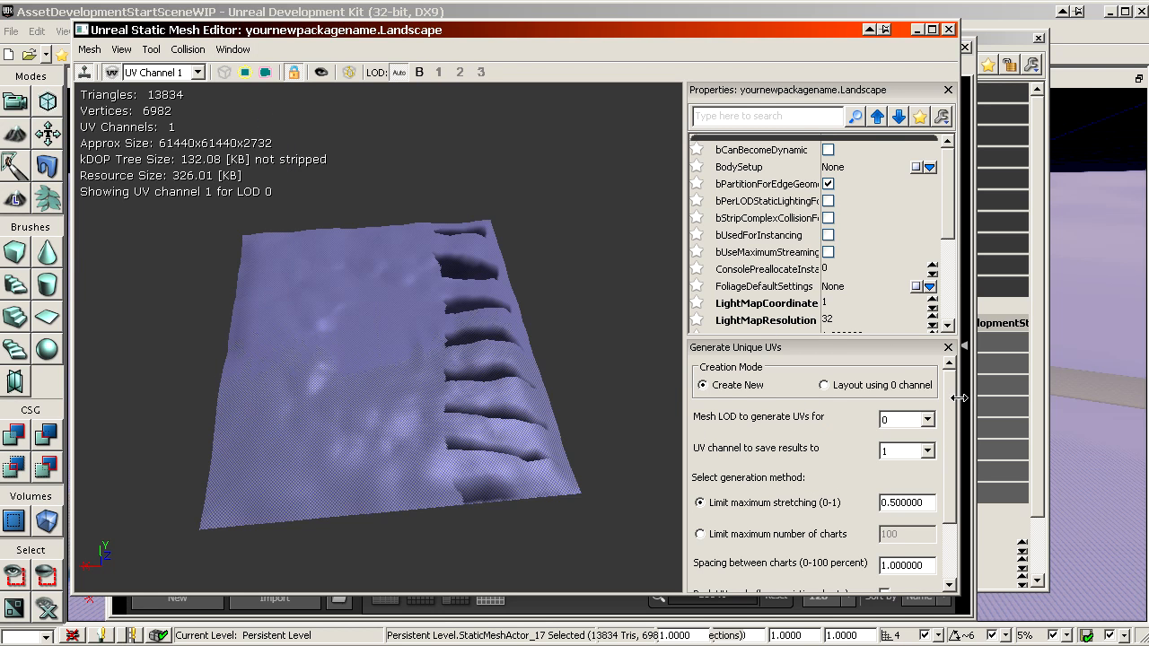
drag(951, 395, 950, 454)
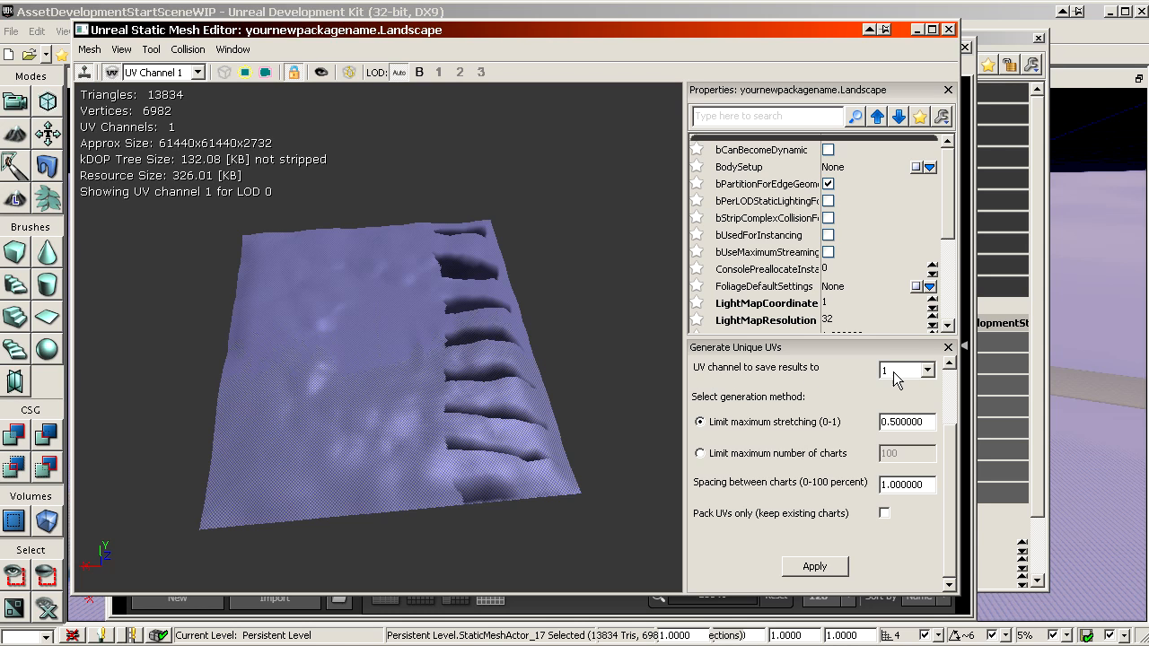
click(889, 398)
click(834, 568)
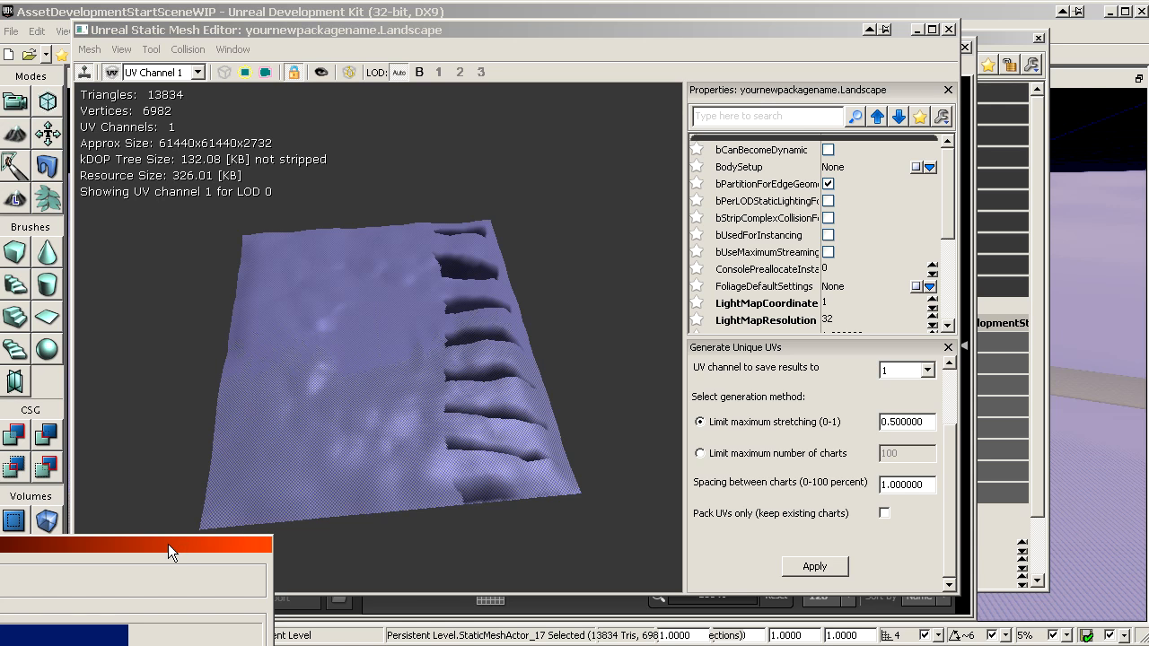
drag(363, 430, 344, 324)
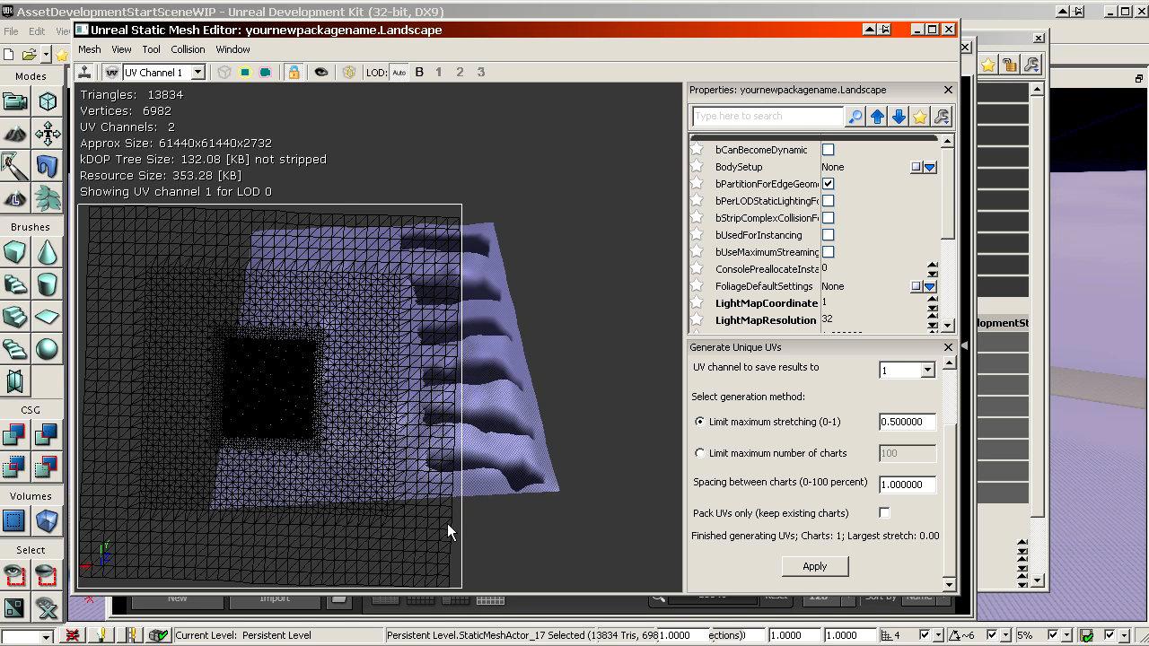
drag(310, 381, 348, 166)
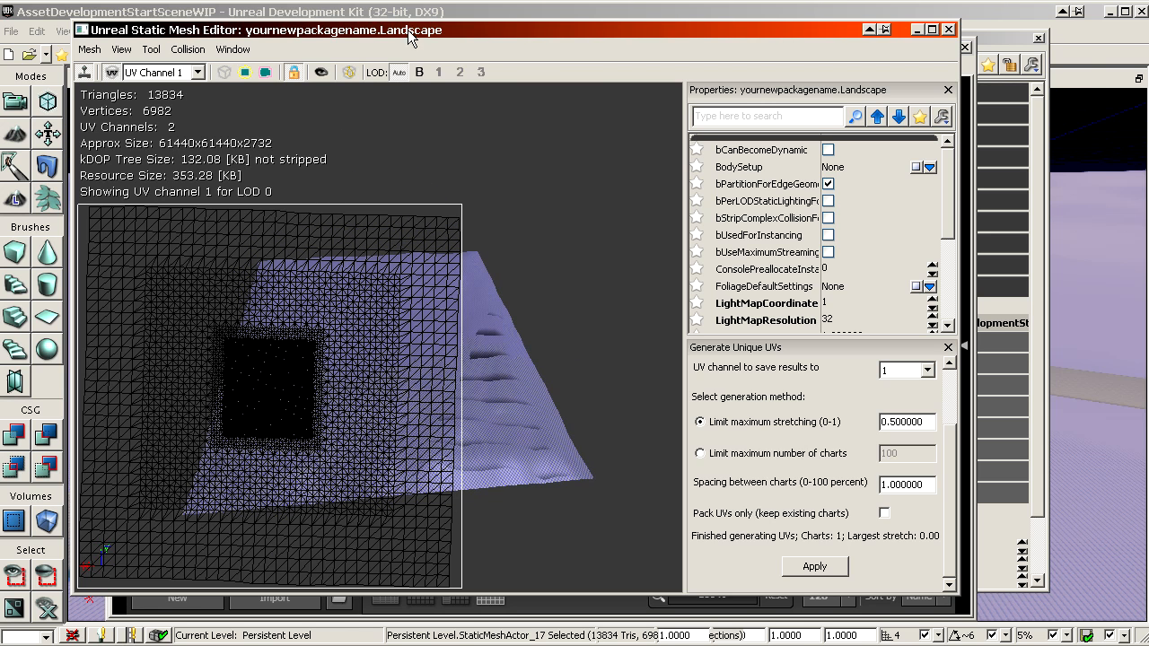
- Move the Landscape mesh editor aside and open Cylinder001 in the Static Mesh Editor
drag(412, 30, 1080, 27)
click(573, 296)
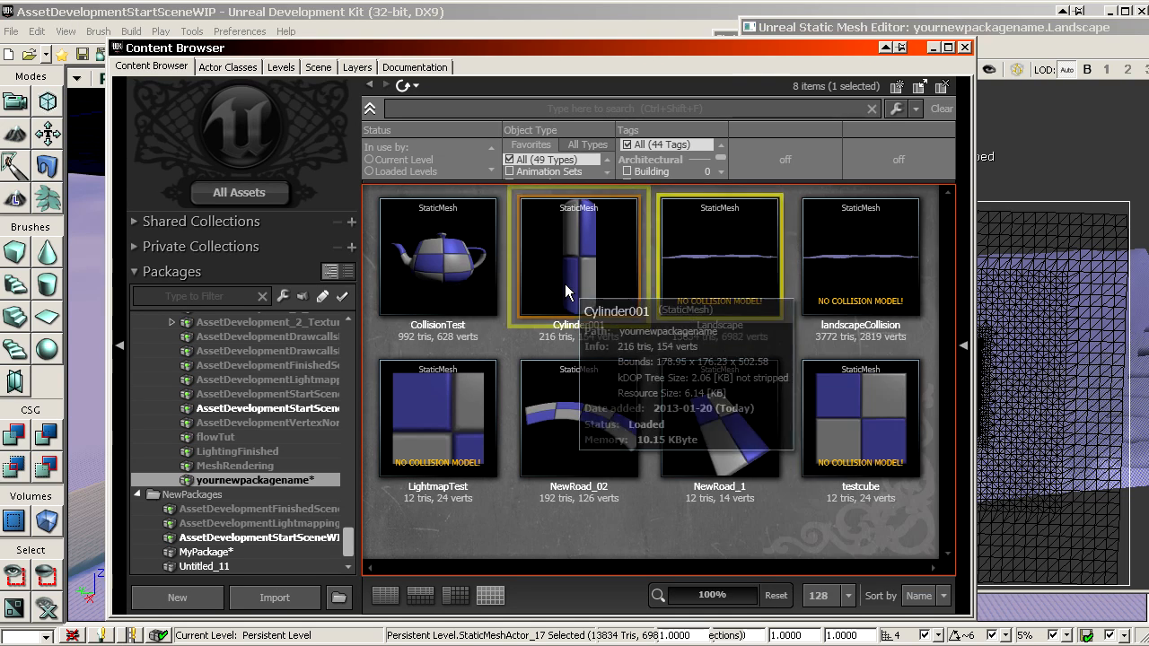
double_click(618, 261)
drag(618, 261, 618, 223)
drag(404, 269, 414, 215)
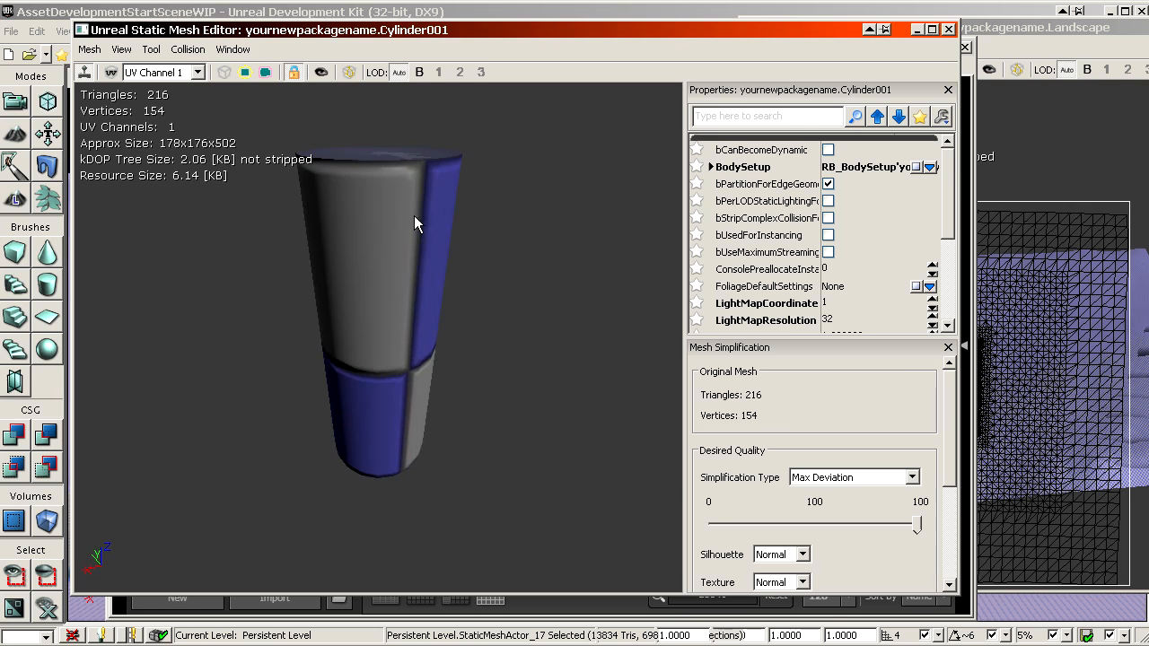
- Bring the Landscape mesh editor back to examine its generated UV layout, and move it aside again
drag(1039, 35, 423, 41)
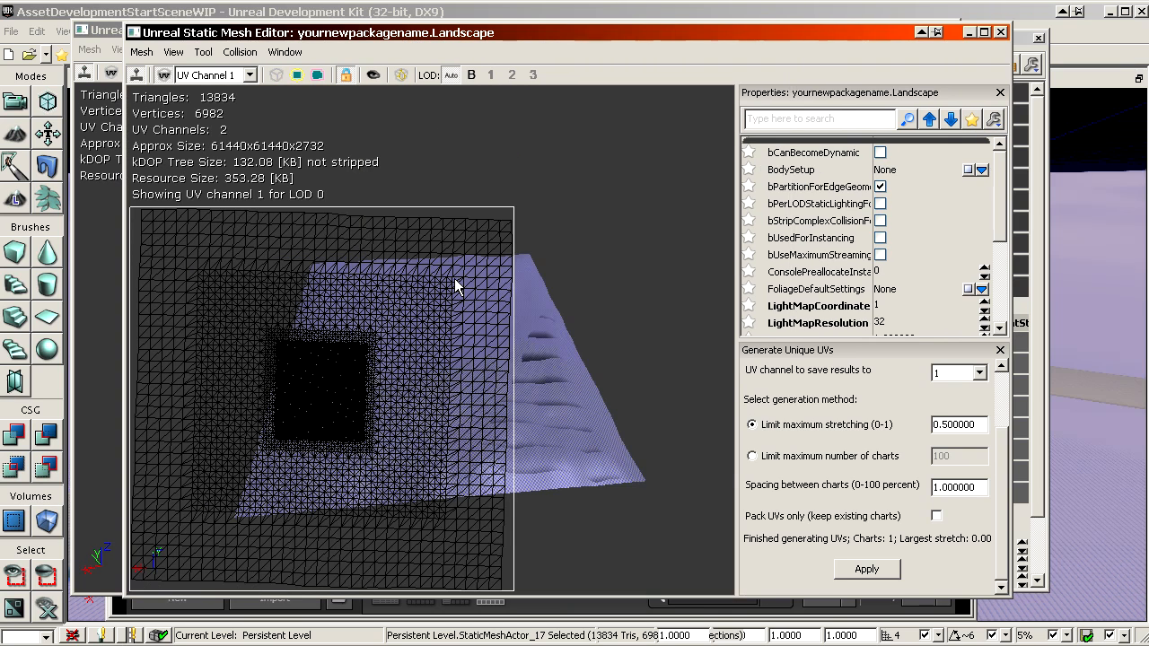
drag(431, 359, 404, 341)
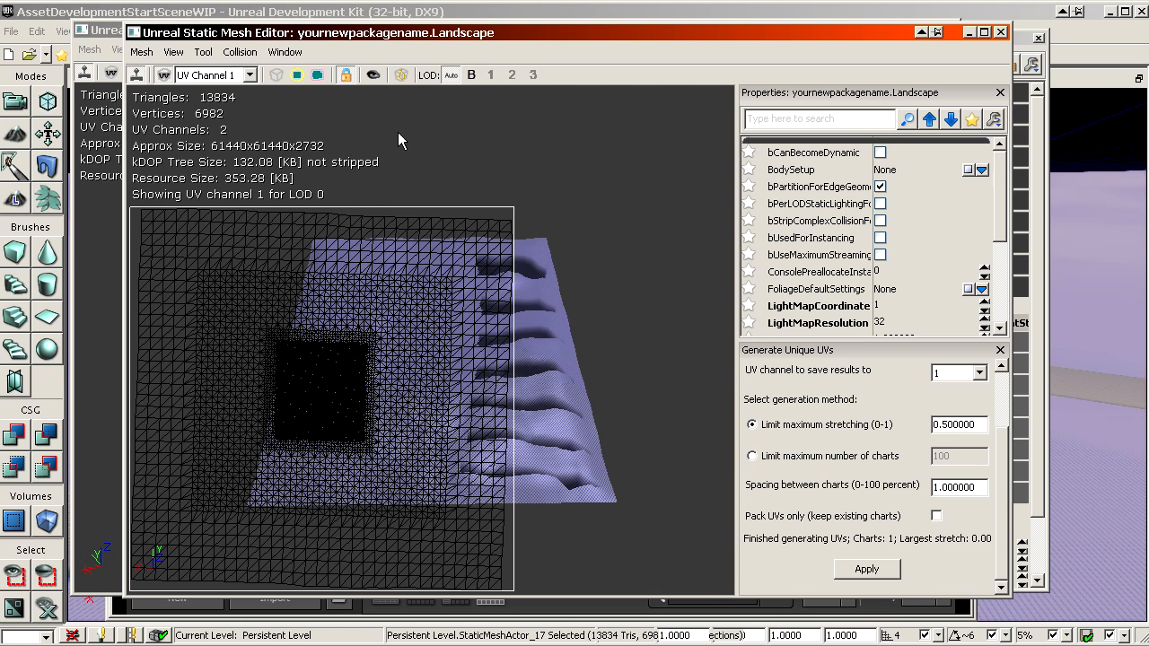
drag(357, 40, 968, 62)
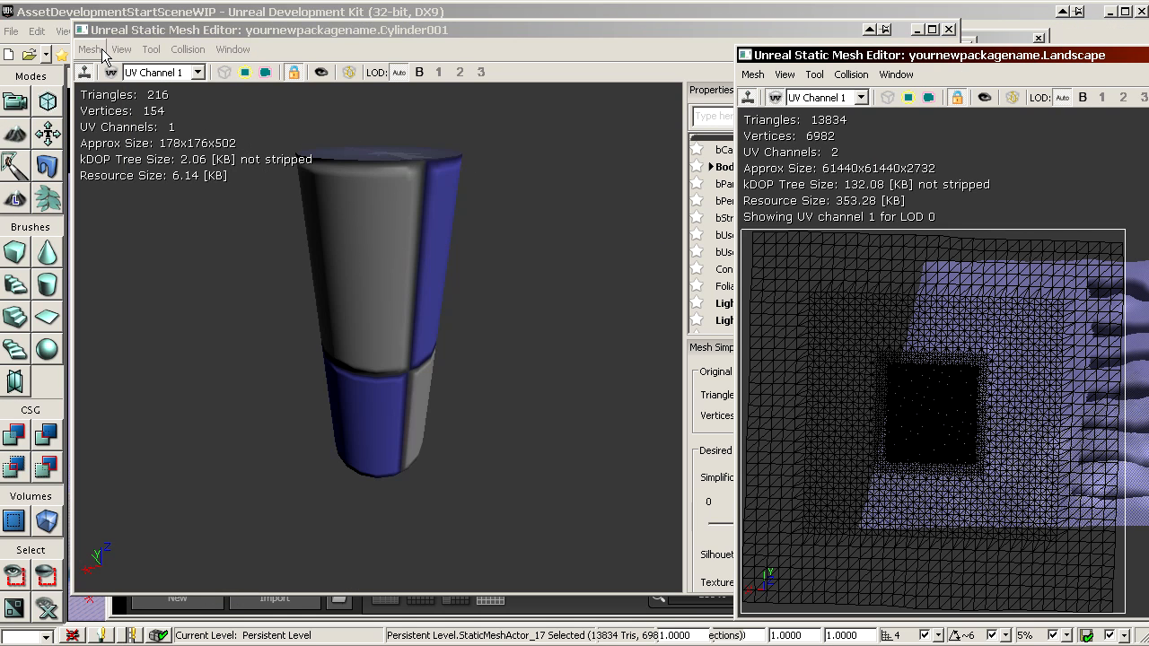
- Show Cylinder001's UV channel 1 overlay and generate new unique UVs into that channel, with maximum stretching 0.5 and chart spacing 1.0
click(116, 73)
drag(314, 184, 327, 211)
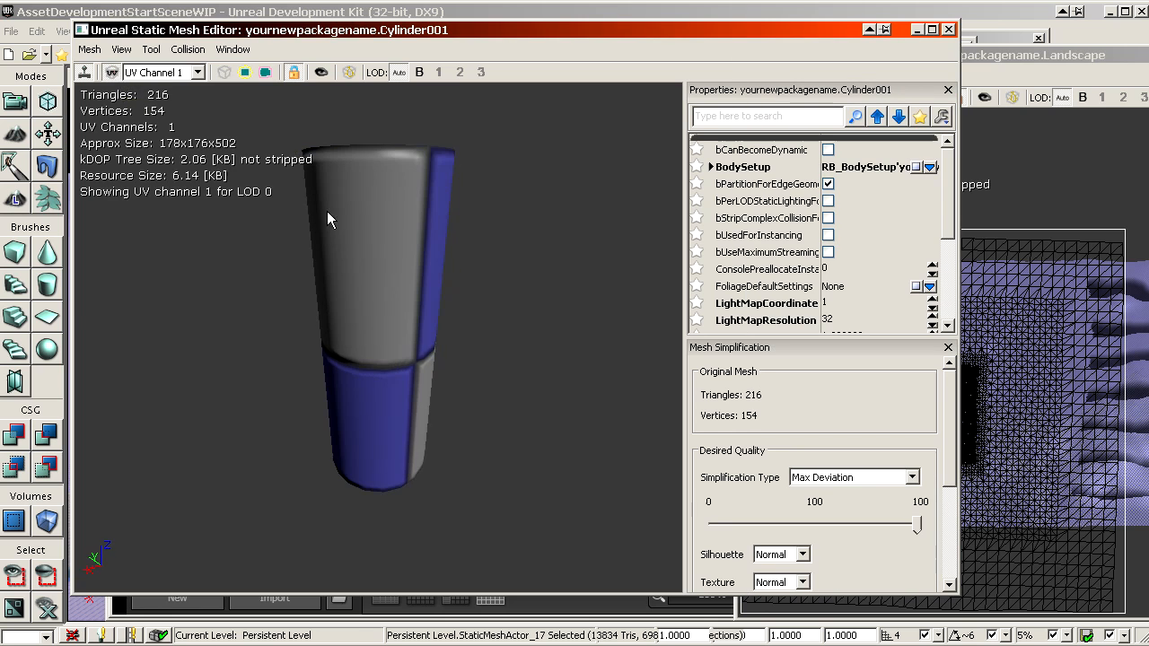
click(89, 49)
click(934, 366)
click(948, 346)
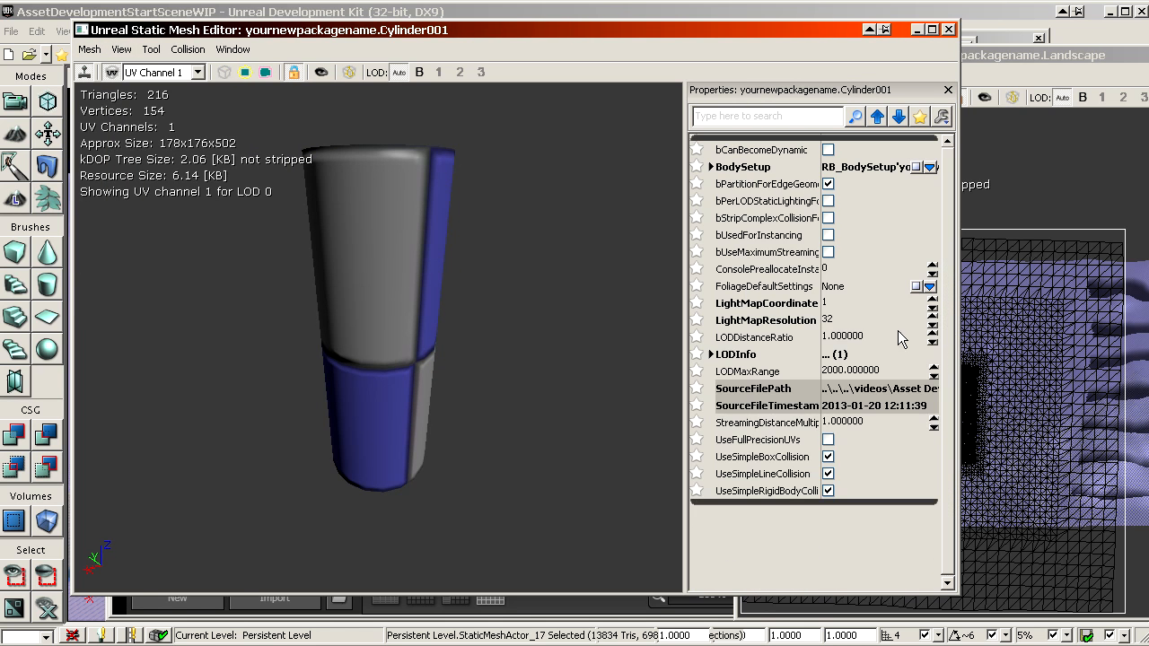
click(89, 50)
click(144, 137)
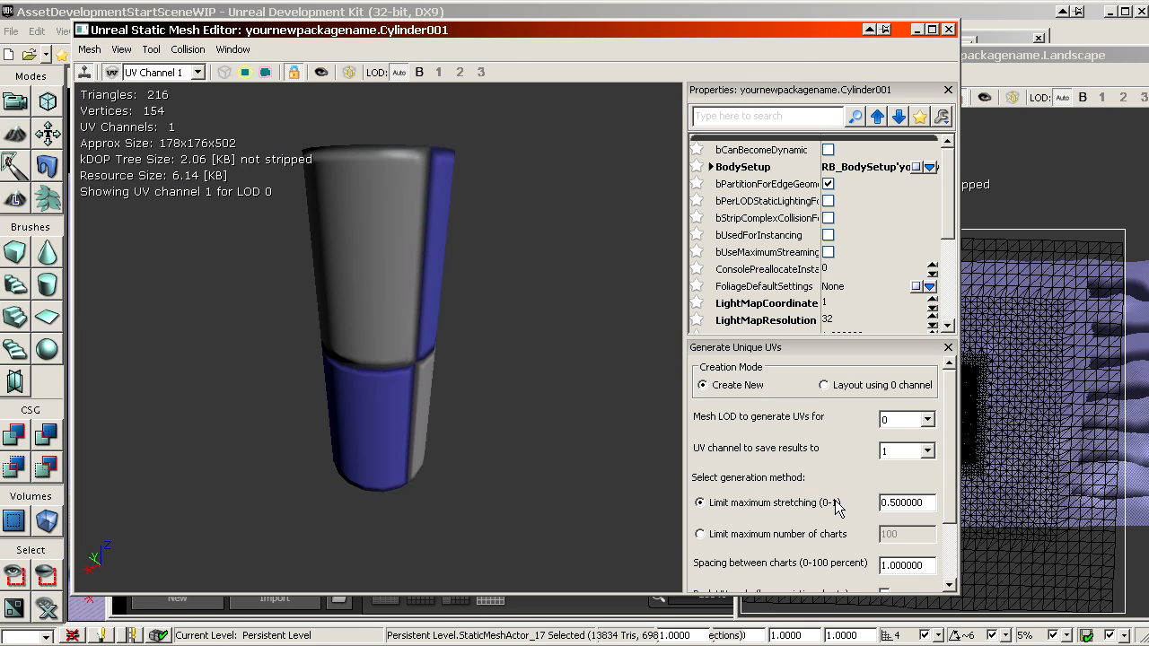
scroll(809, 458, down, 3)
click(815, 575)
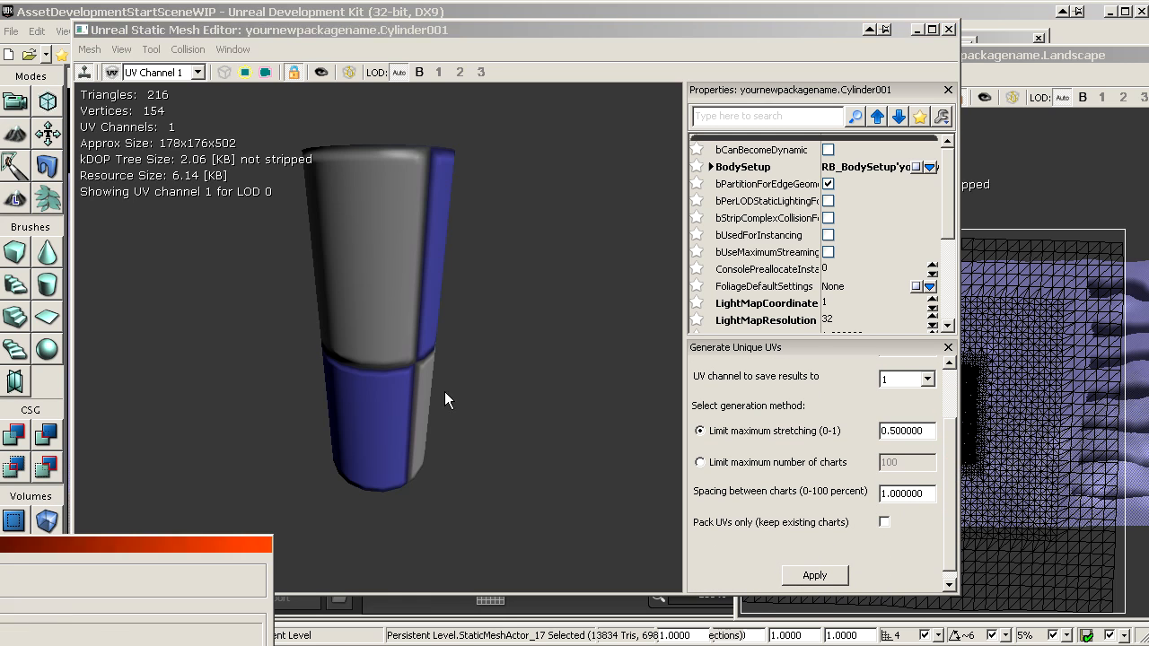
mouse_move(296, 386)
mouse_down()
mouse_move(296, 341)
mouse_move(296, 386)
mouse_up()
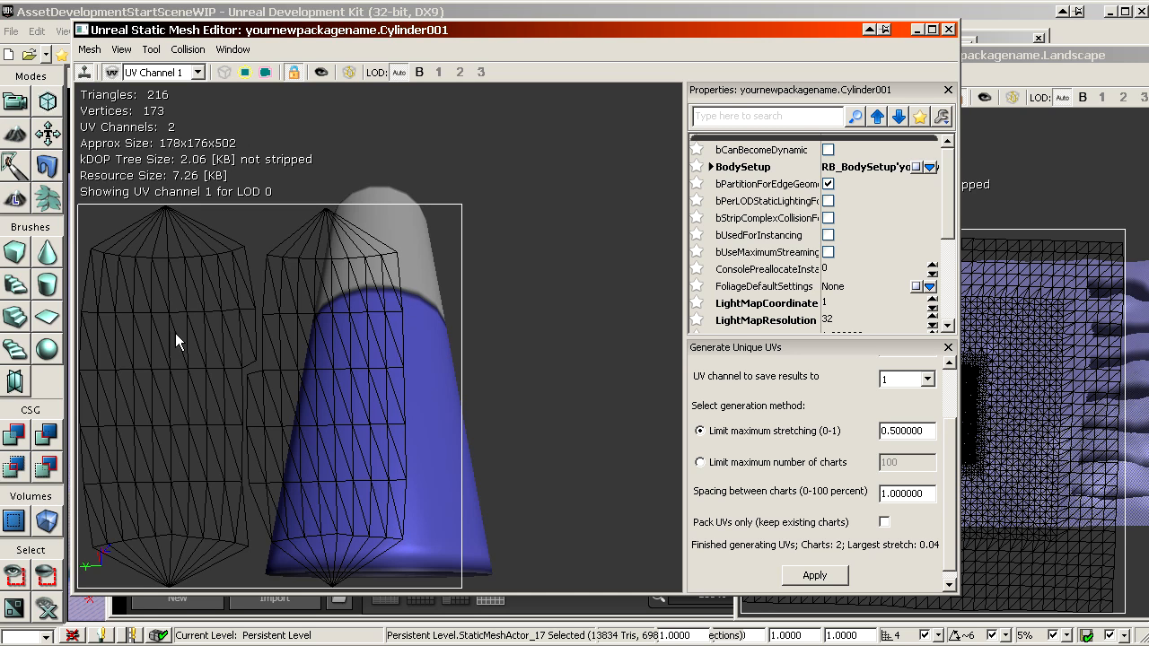
- Close the Cylinder001 editor and open LightmapTest in the Static Mesh Editor with its UV channel 1 overlay displayed
click(948, 30)
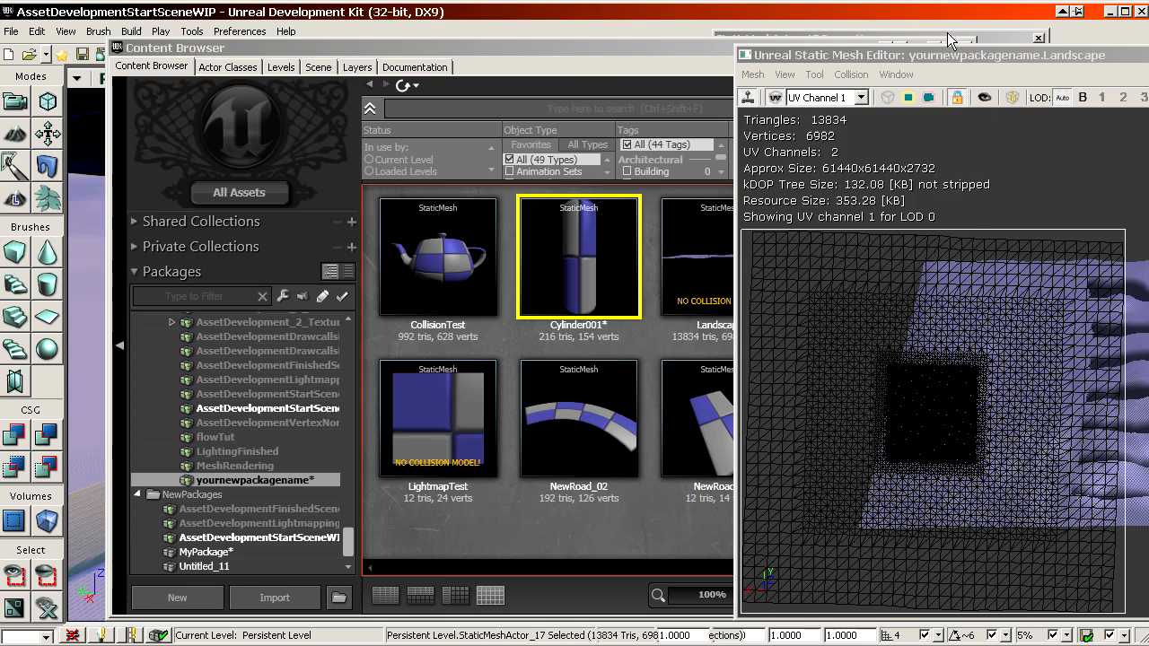
click(592, 54)
double_click(469, 426)
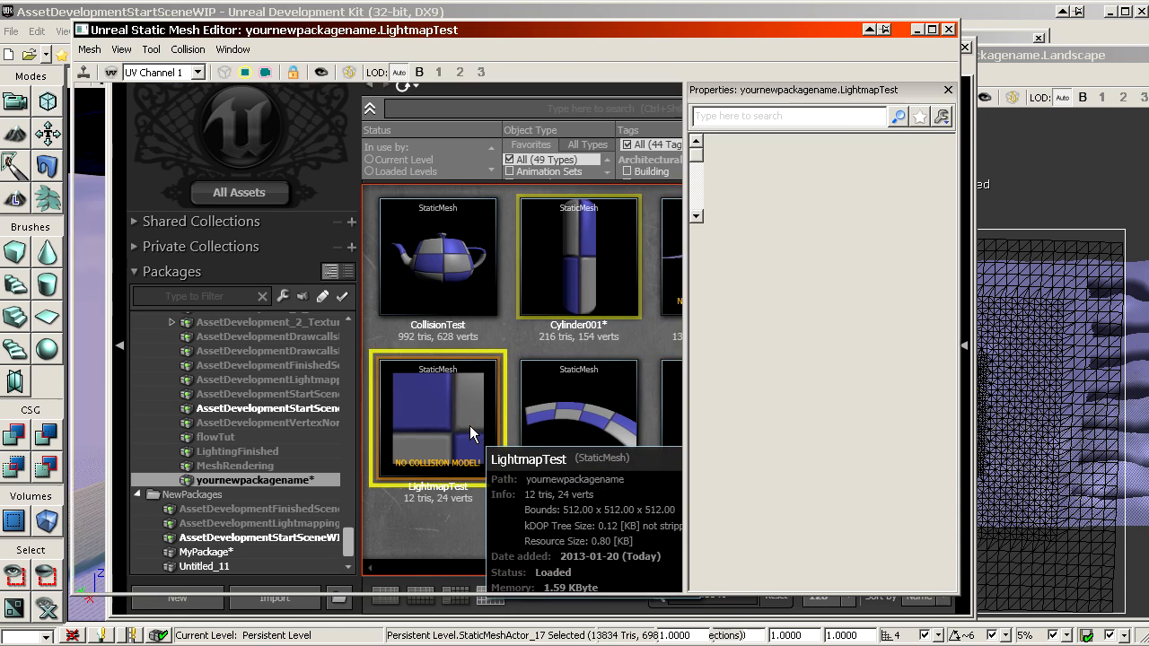
click(110, 71)
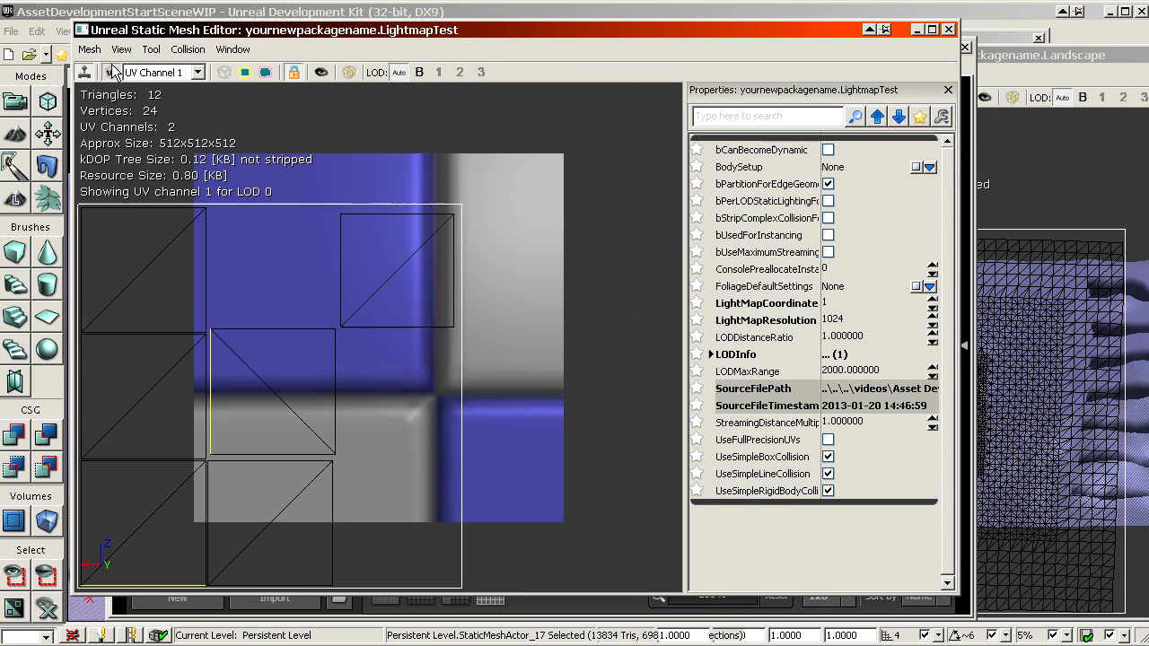
- Generate new unique UVs for the LightmapTest mesh into UV channel 1, with maximum stretching 0.5 and chart spacing 1.0
click(90, 49)
click(118, 139)
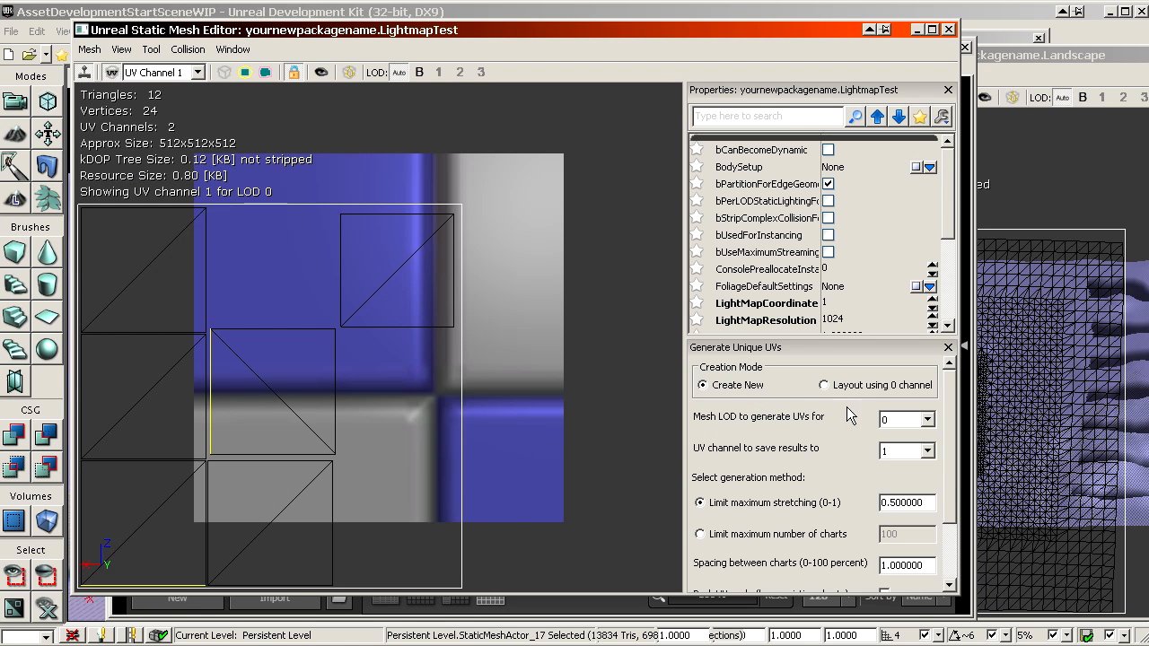
drag(952, 414, 950, 470)
click(826, 567)
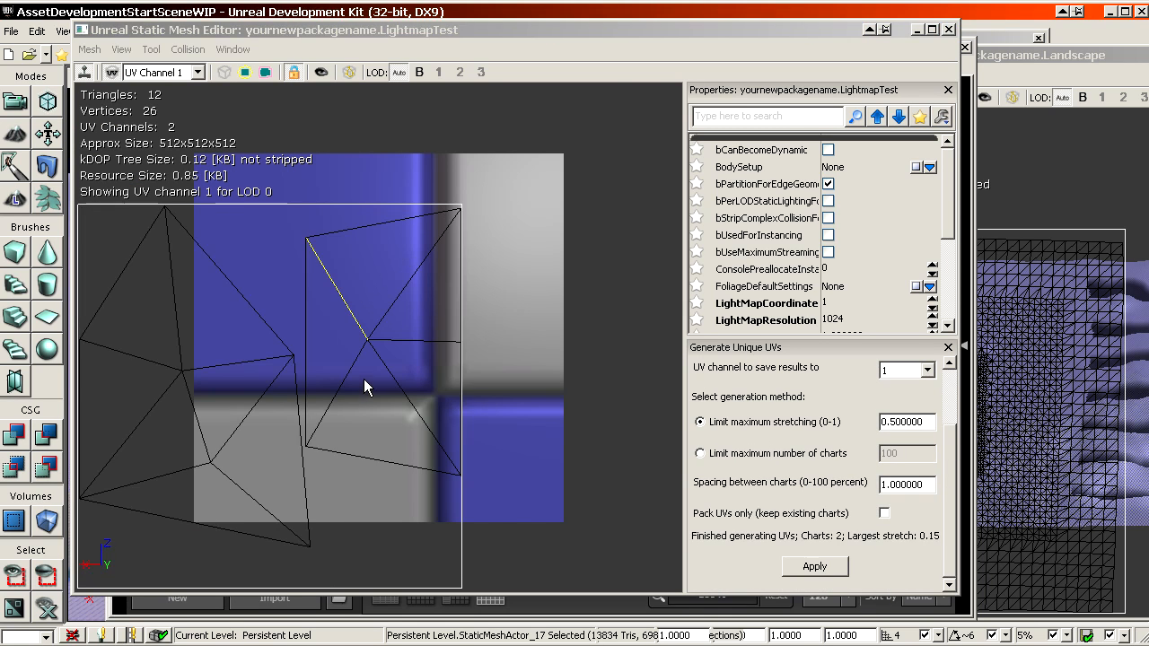
- Examine the LightmapTest cube from several angles against its generated UV layout, and close its editor
drag(363, 379, 278, 375)
right_drag(366, 376, 367, 287)
drag(130, 413, 130, 305)
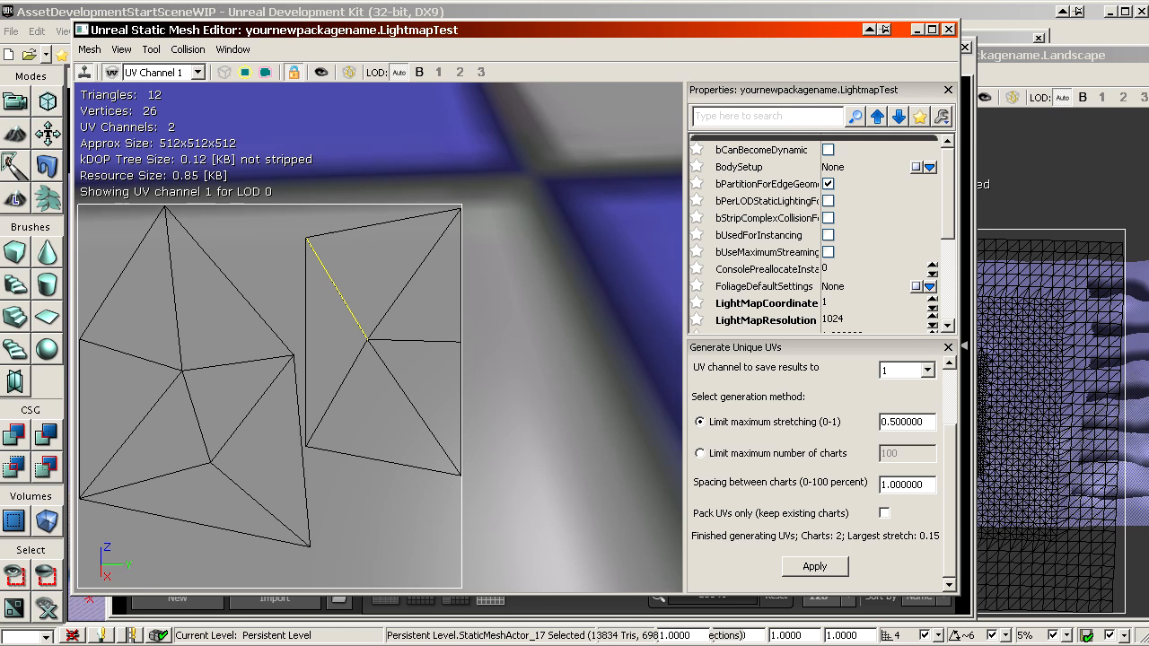
right_drag(367, 337, 366, 449)
drag(366, 375, 305, 375)
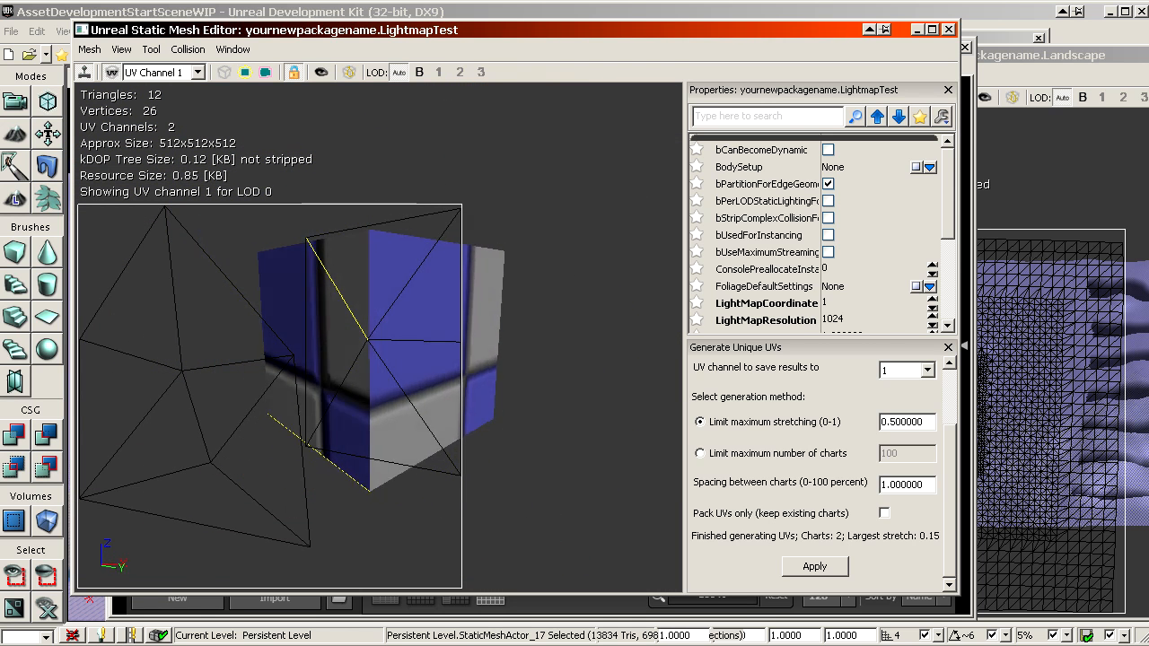
drag(454, 135, 455, 185)
right_drag(454, 185, 457, 167)
drag(456, 167, 686, 131)
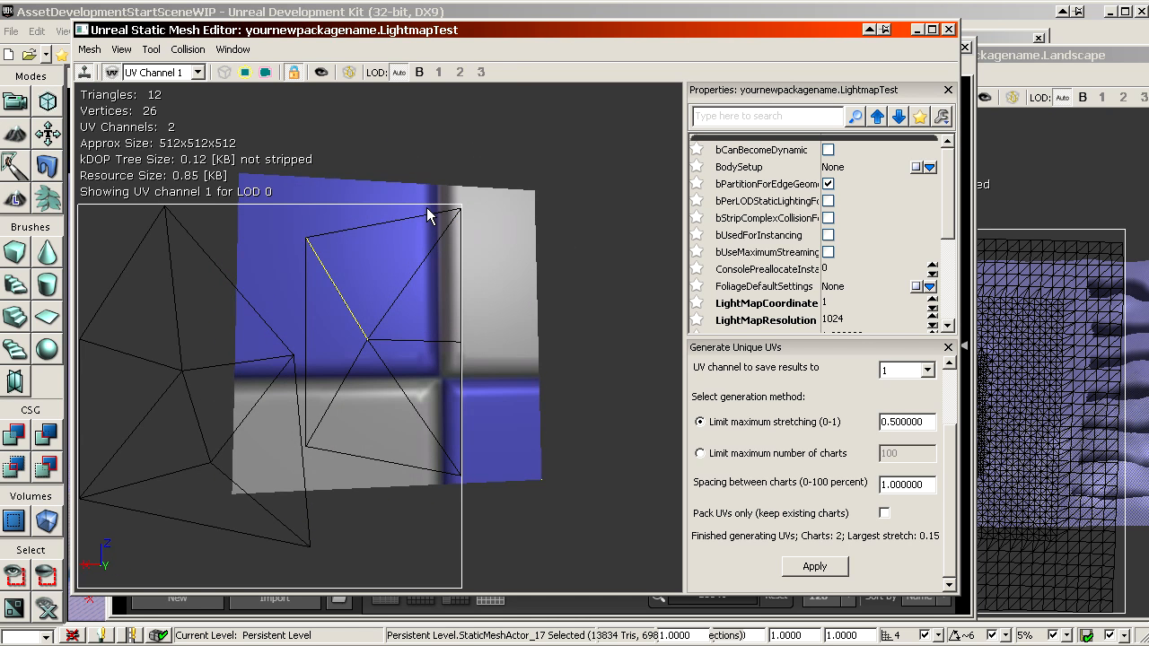
drag(427, 209, 377, 302)
click(948, 31)
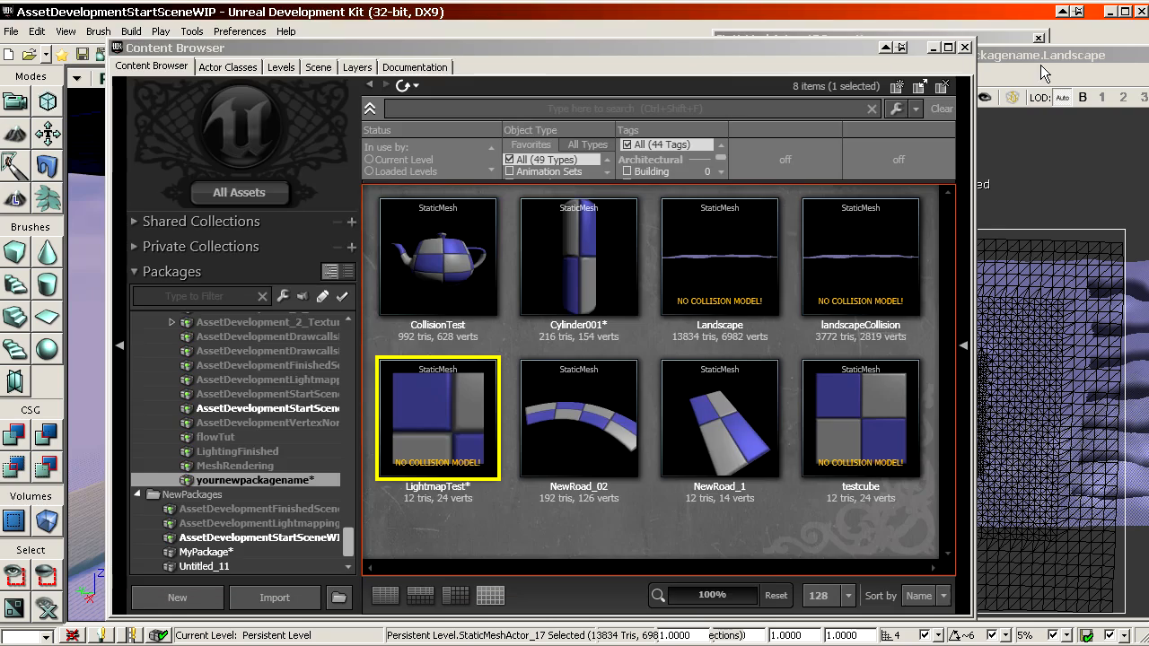
- Bring the Landscape mesh editor back, set the mesh's LightMapResolution to 1024, and close the editor
drag(1025, 56, 396, 42)
drag(326, 331, 265, 406)
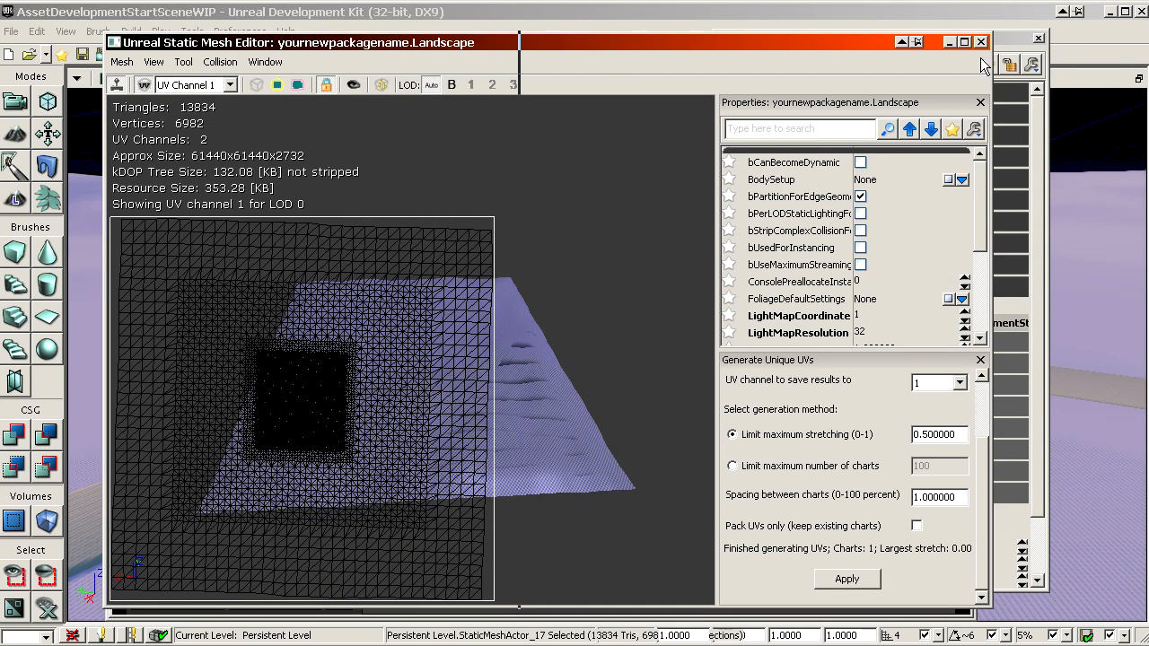
click(822, 334)
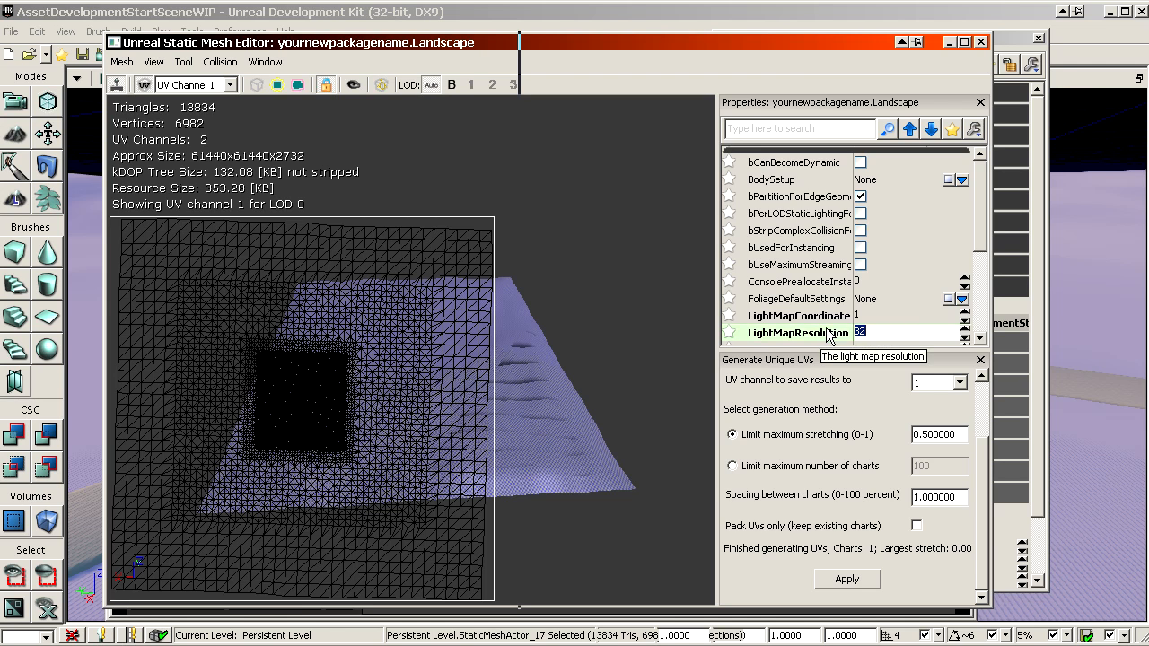
scroll(818, 289, down, 3)
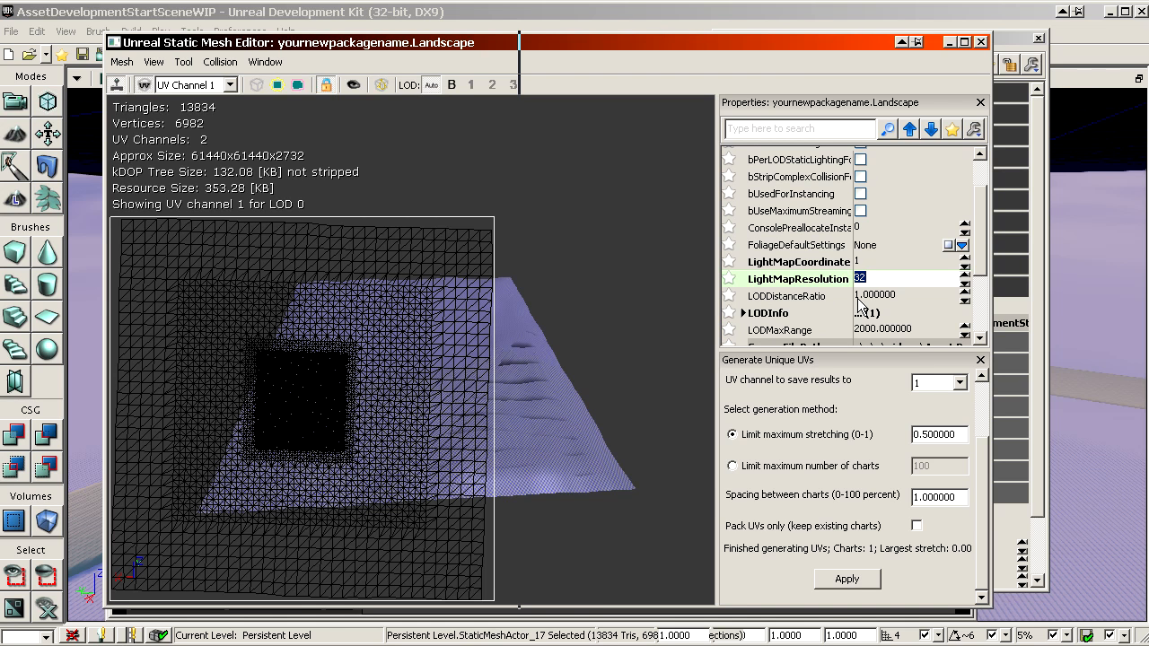
text(1024)
key(Return)
click(982, 41)
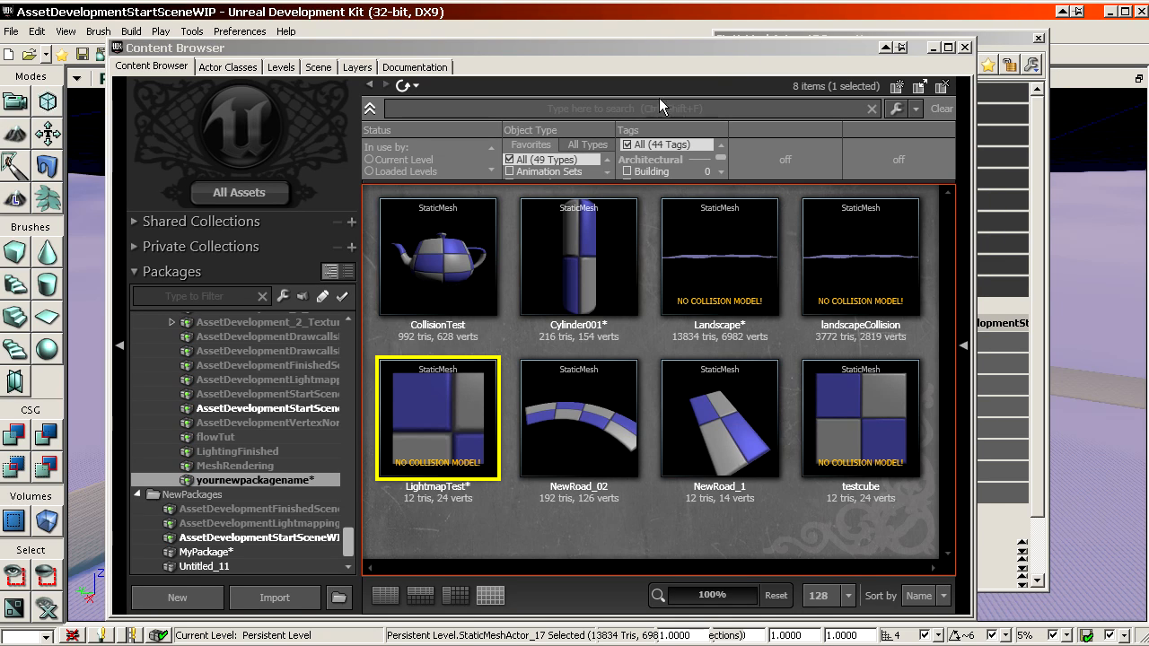
- Save the yournewpackagename package and move the Content Browser and properties windows away from the viewport
right_click(303, 483)
click(326, 499)
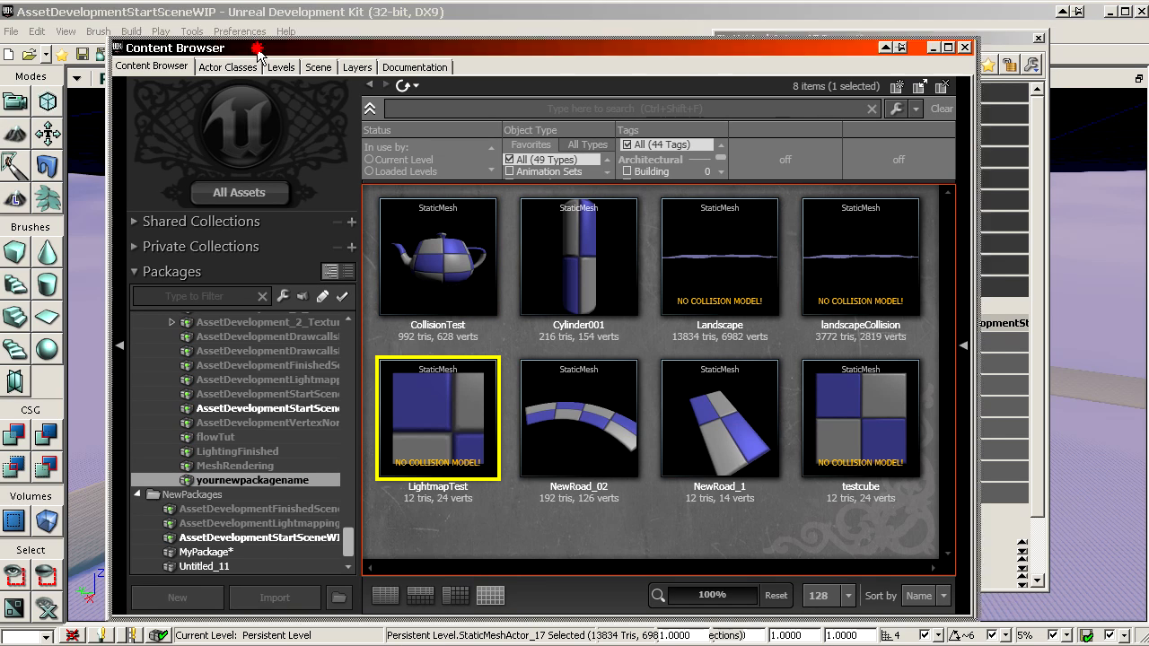
drag(258, 50, 1148, 120)
drag(847, 34, 1129, 60)
- Rebuild the level's lighting with the updated mesh lightmap settings
click(580, 242)
right_drag(518, 261, 512, 323)
click(640, 56)
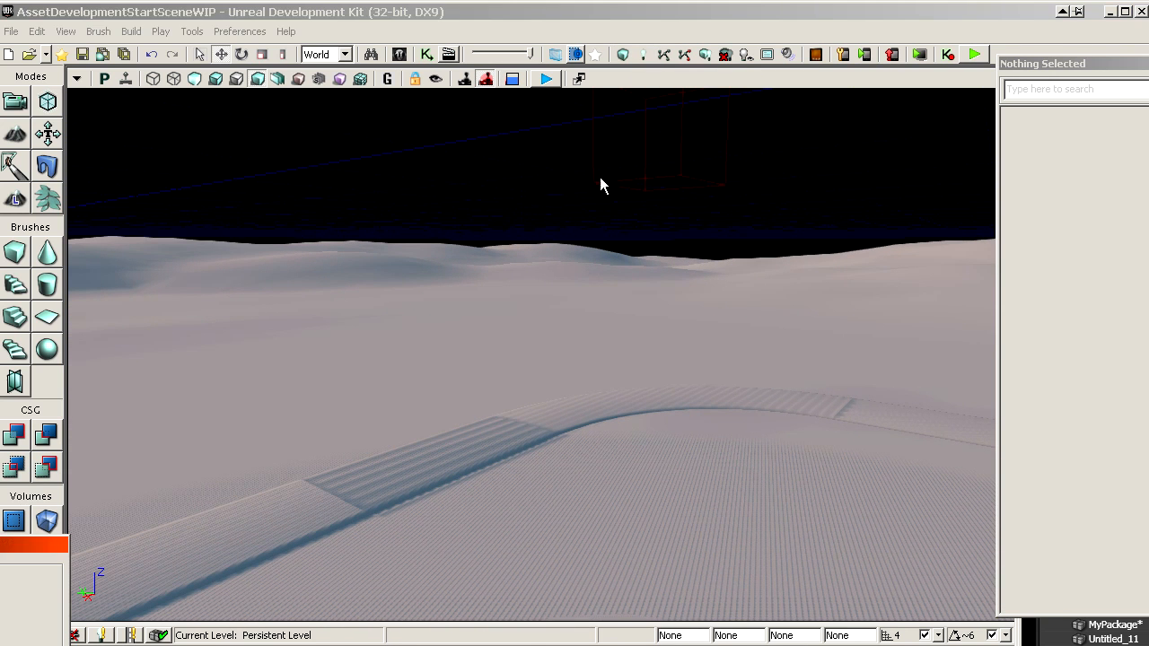
click(589, 453)
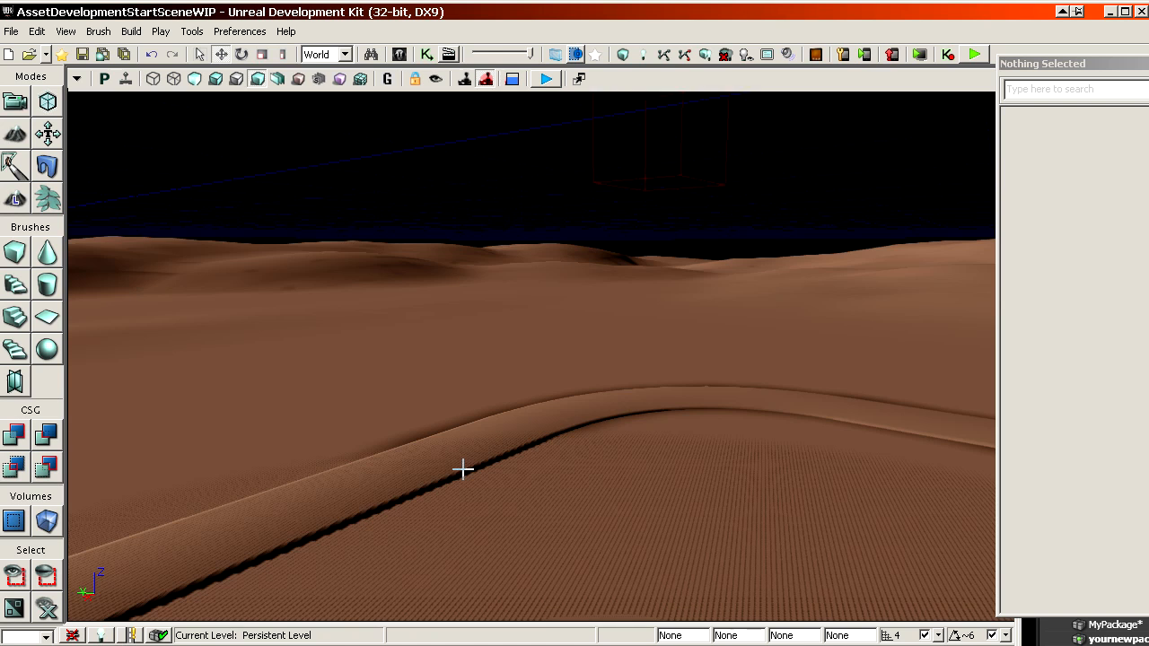
- Examine the baked shadows and shading along the road edges and the surrounding landscape up close
drag(465, 469, 464, 476)
drag(532, 354, 531, 422)
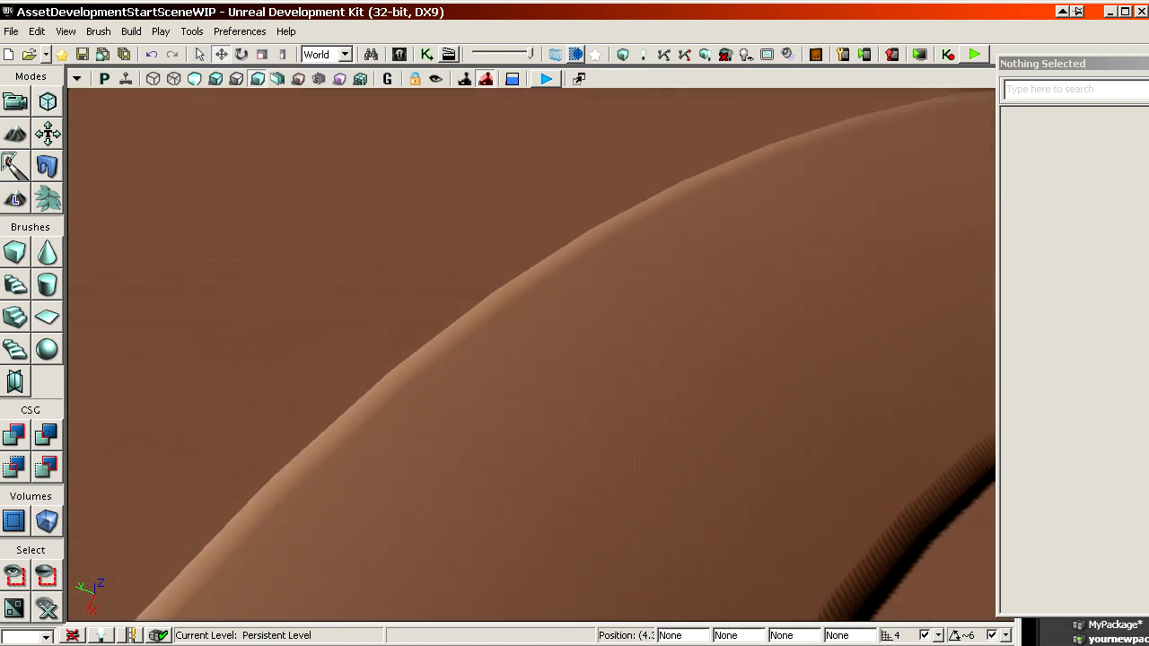
right_drag(532, 422, 532, 314)
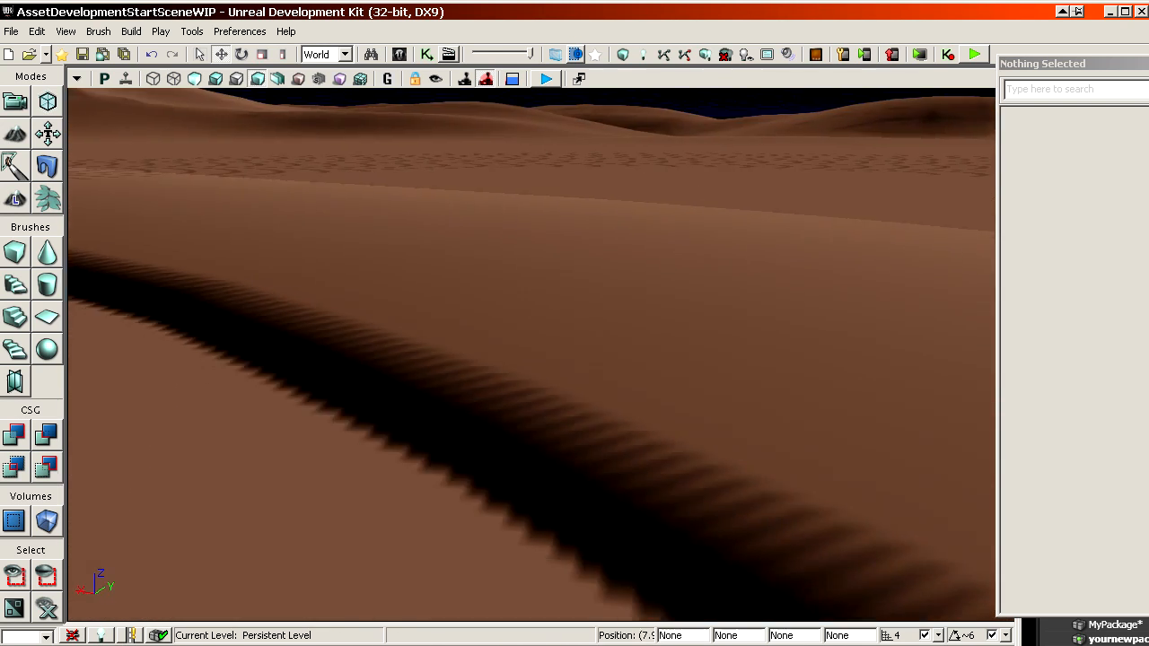
drag(531, 354, 539, 305)
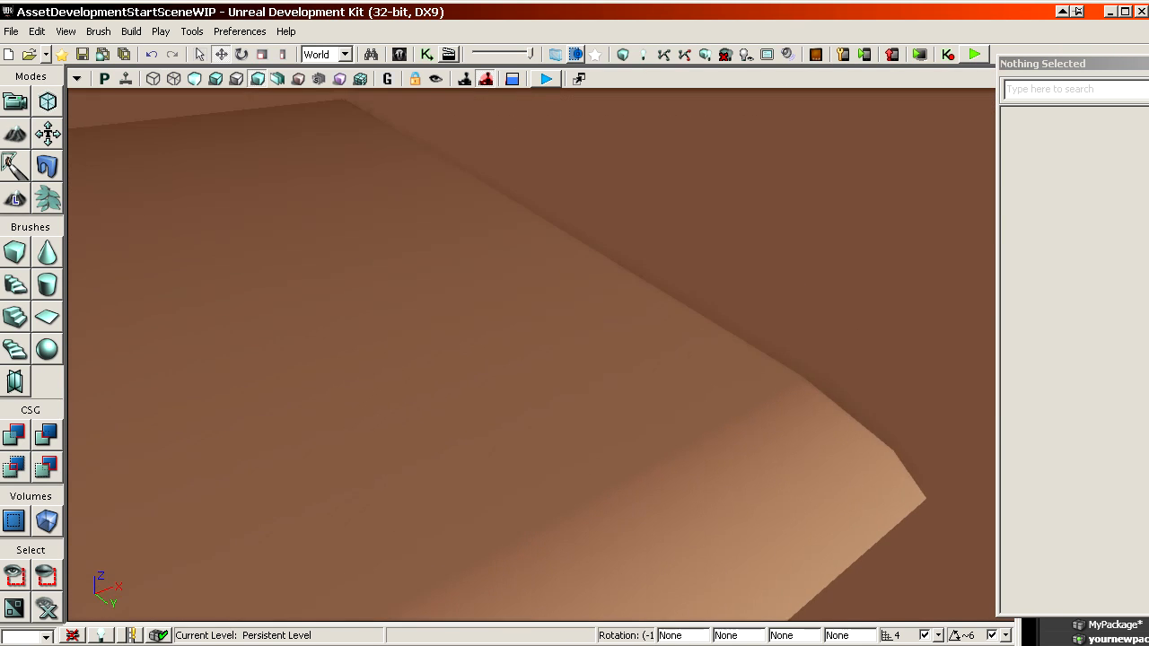
drag(531, 353, 526, 287)
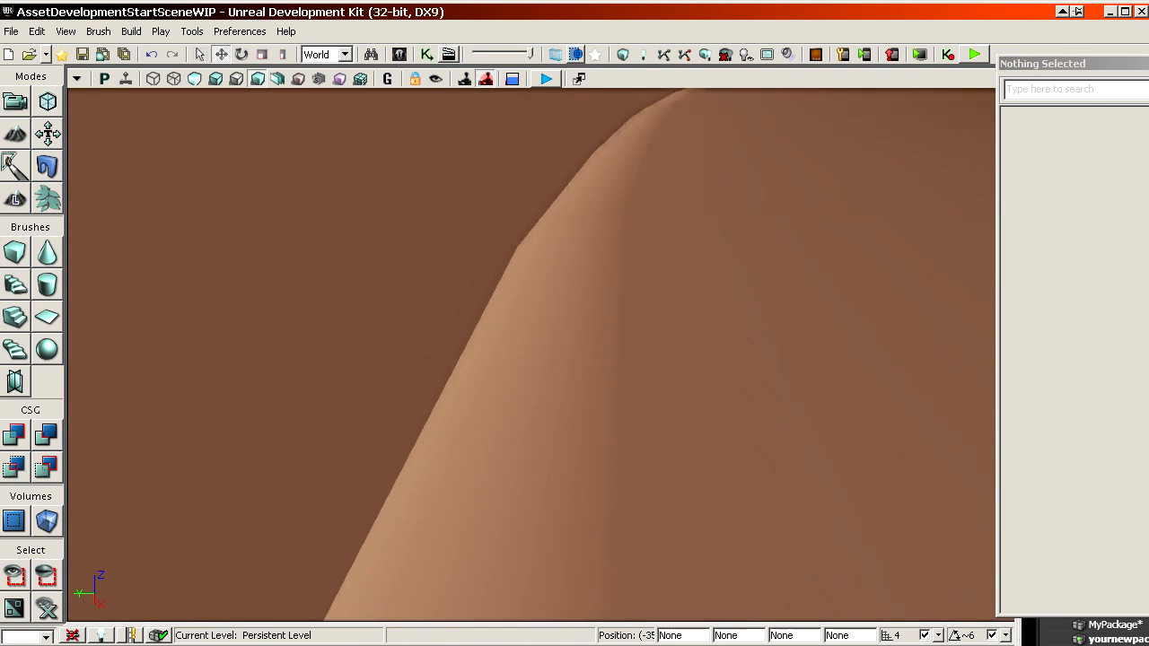
drag(180, 190, 282, 190)
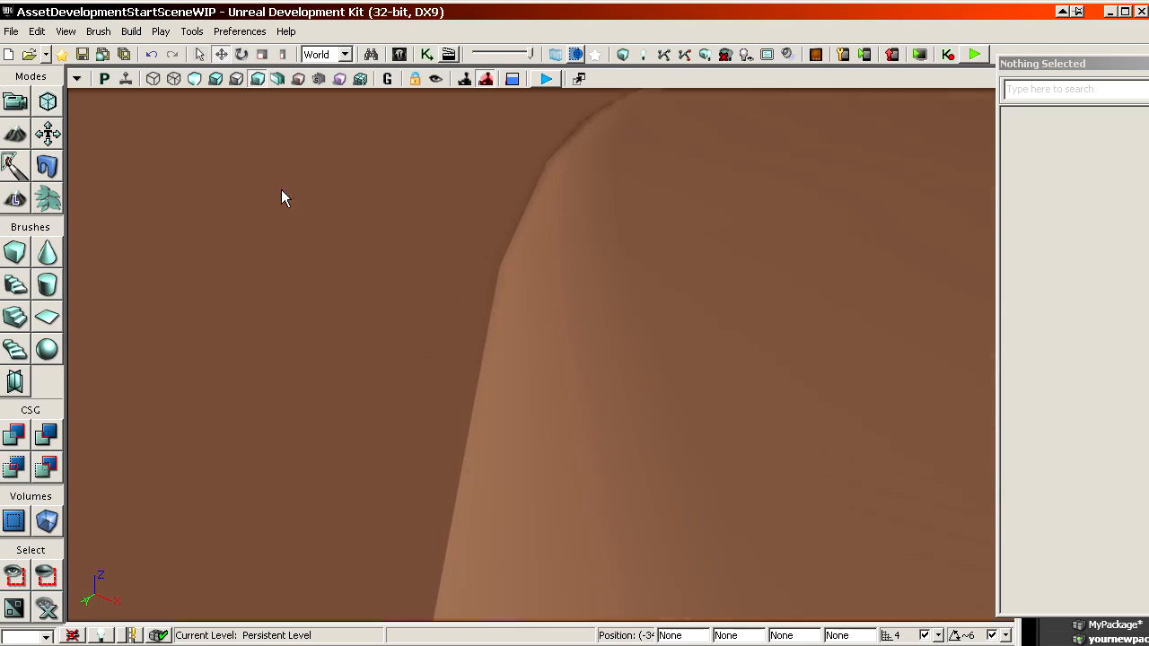
- Show the lightmap density in the viewport and compare the texel sizes of the road and the landscape
click(361, 78)
drag(538, 359, 449, 355)
right_drag(449, 355, 503, 359)
drag(503, 359, 508, 320)
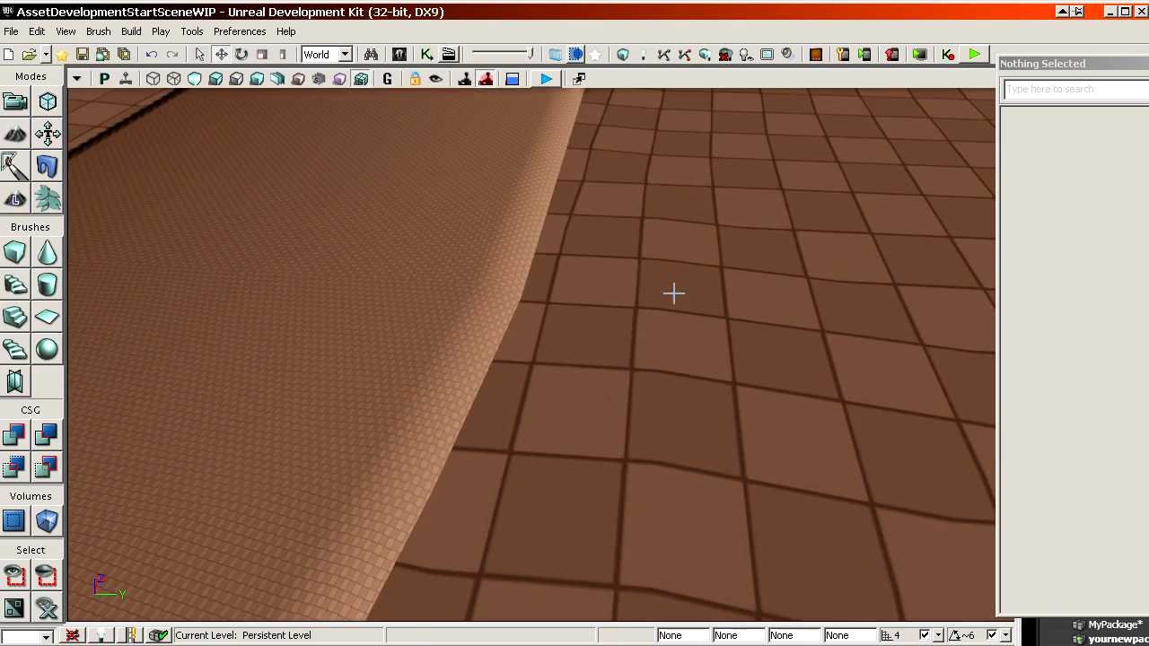
right_drag(457, 259, 431, 254)
right_drag(682, 259, 692, 198)
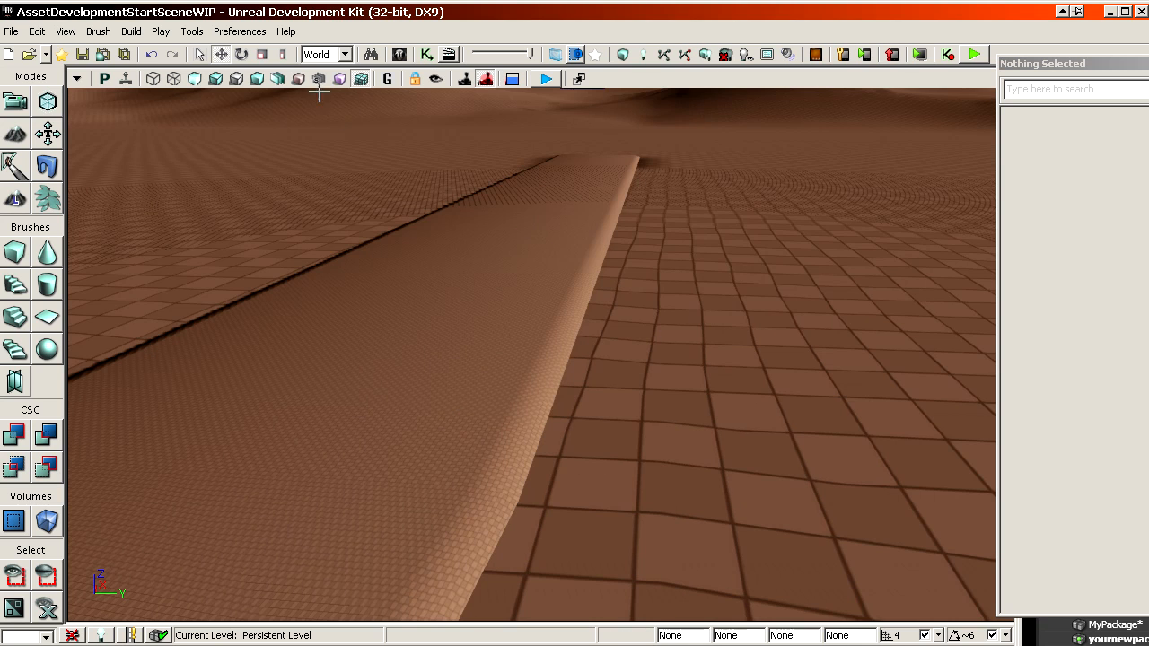
- Check the scene briefly in lit view, return to the lightmap density view, and examine the curved road's texels
click(217, 80)
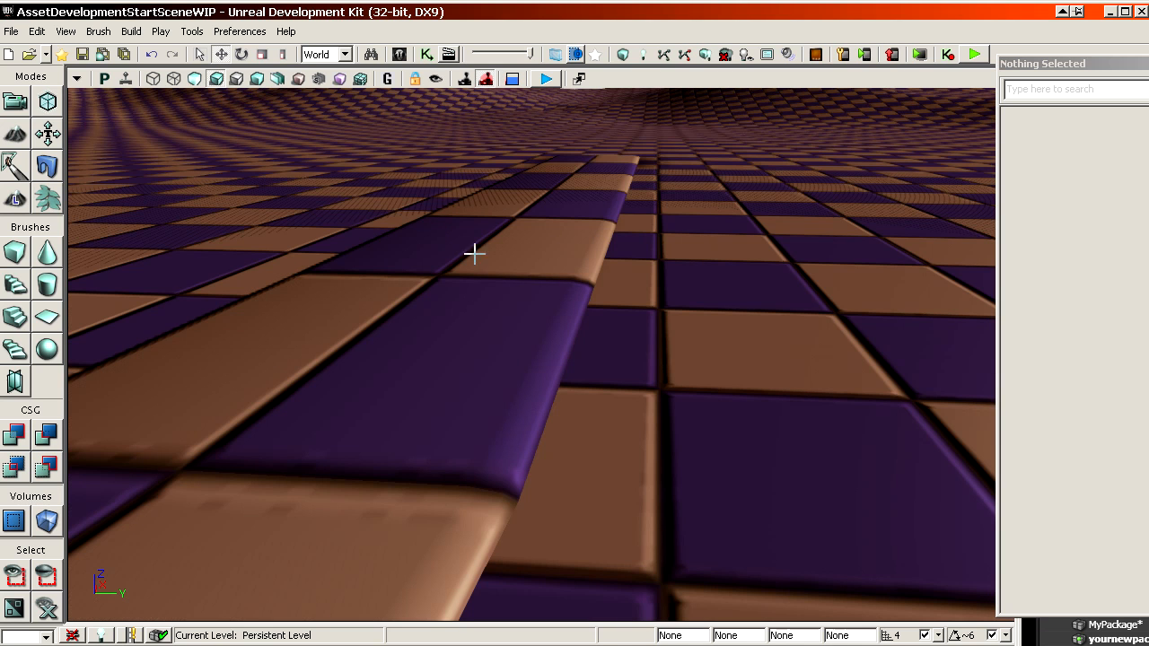
click(361, 81)
right_drag(443, 234, 386, 170)
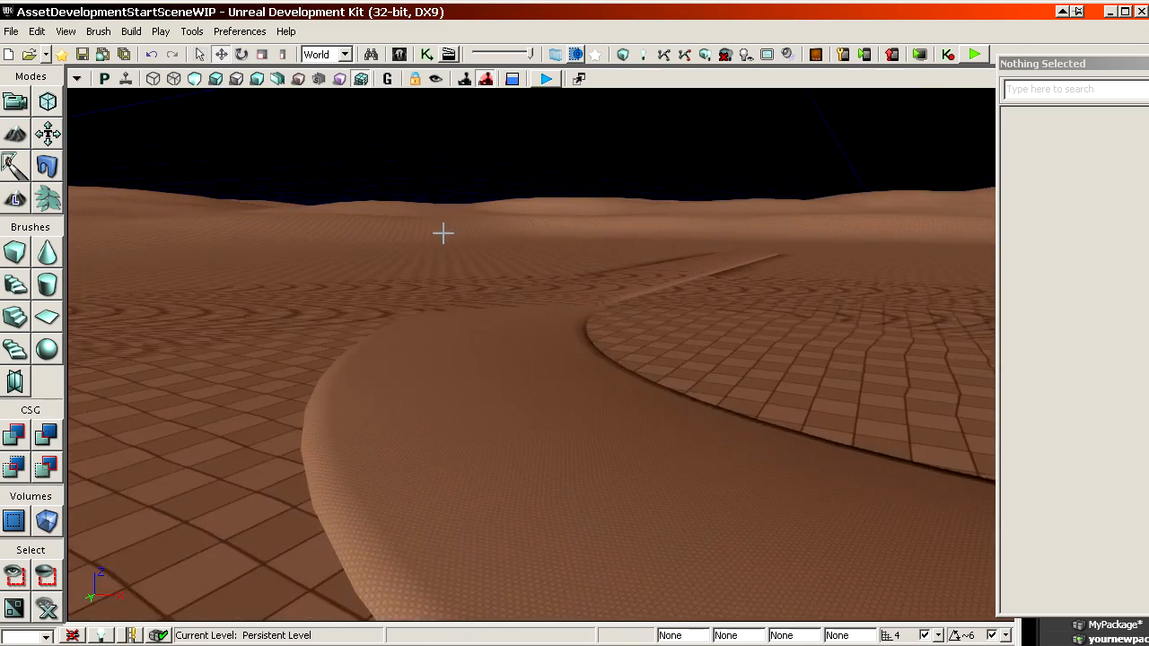
drag(443, 233, 444, 179)
right_drag(444, 234, 444, 341)
drag(451, 238, 377, 211)
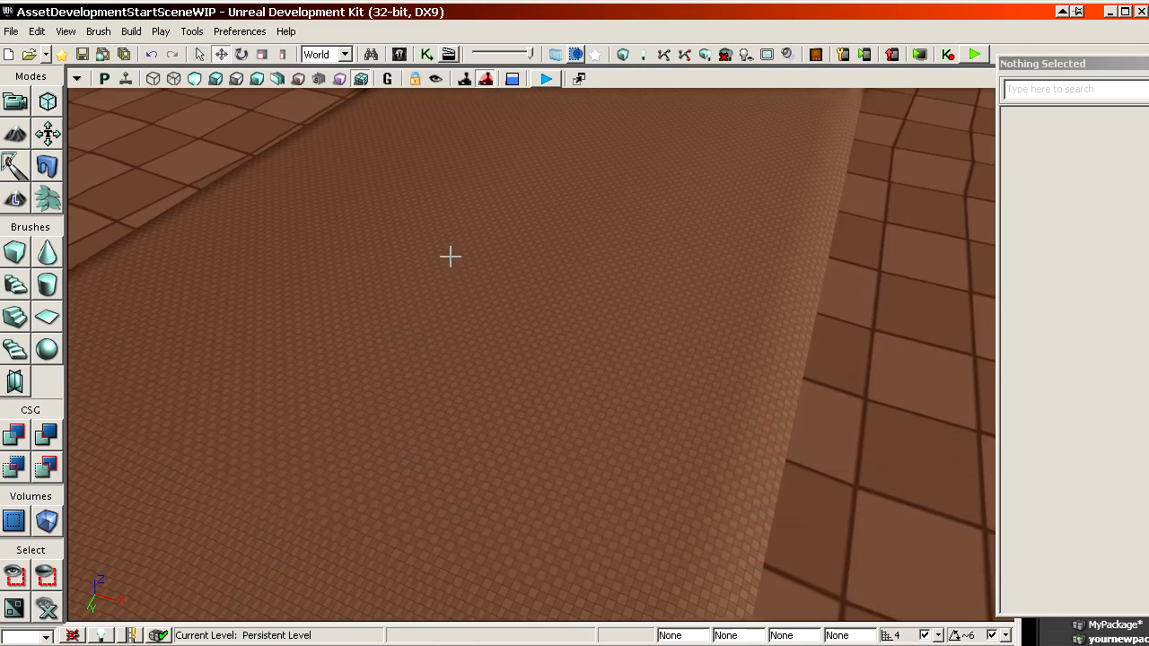
- Bring the Content Browser back, set NewRoad_1's LightMapResolution to 128 in the Static Mesh Editor, and close the editor
drag(1145, 122, 620, 46)
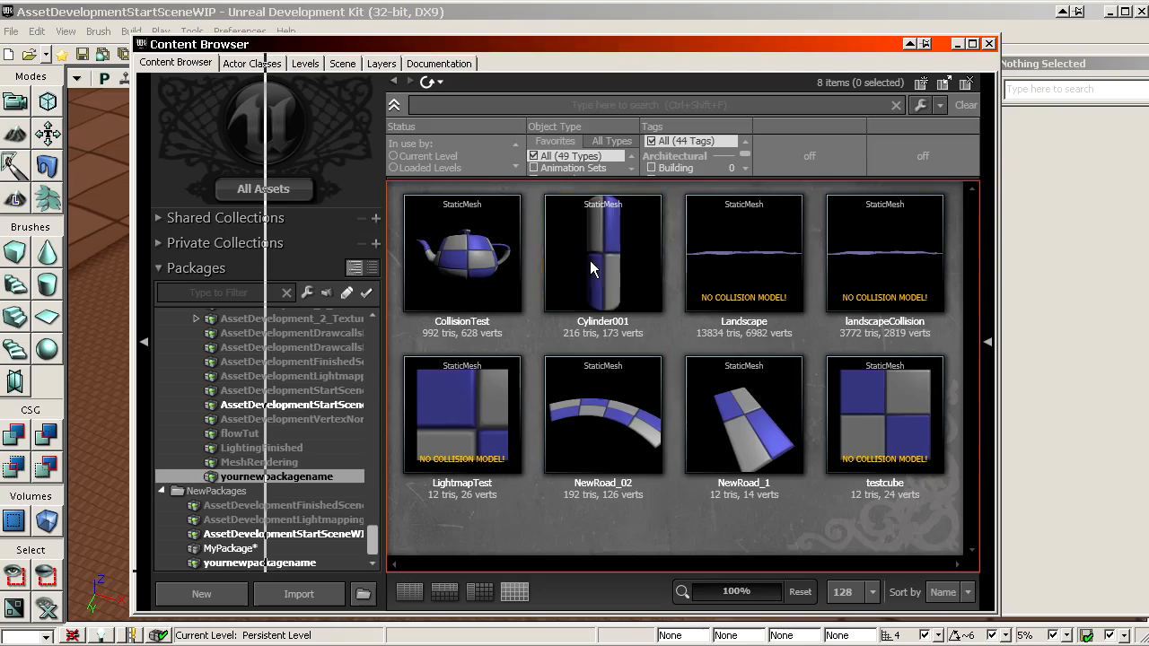
double_click(746, 424)
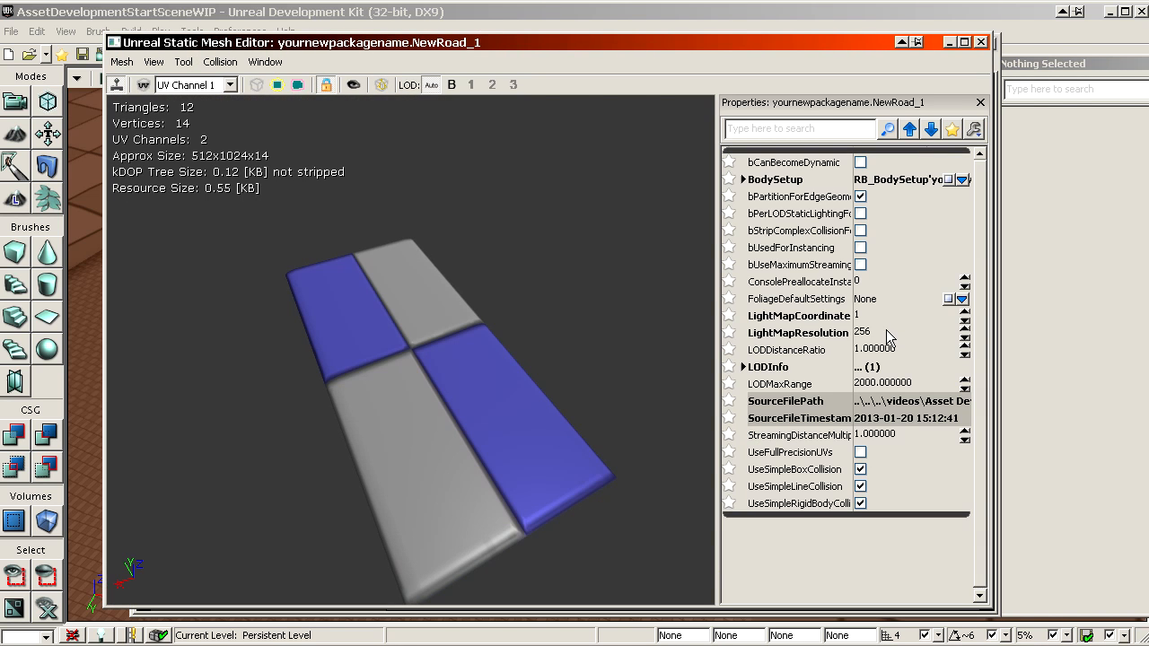
text(128)
key(Return)
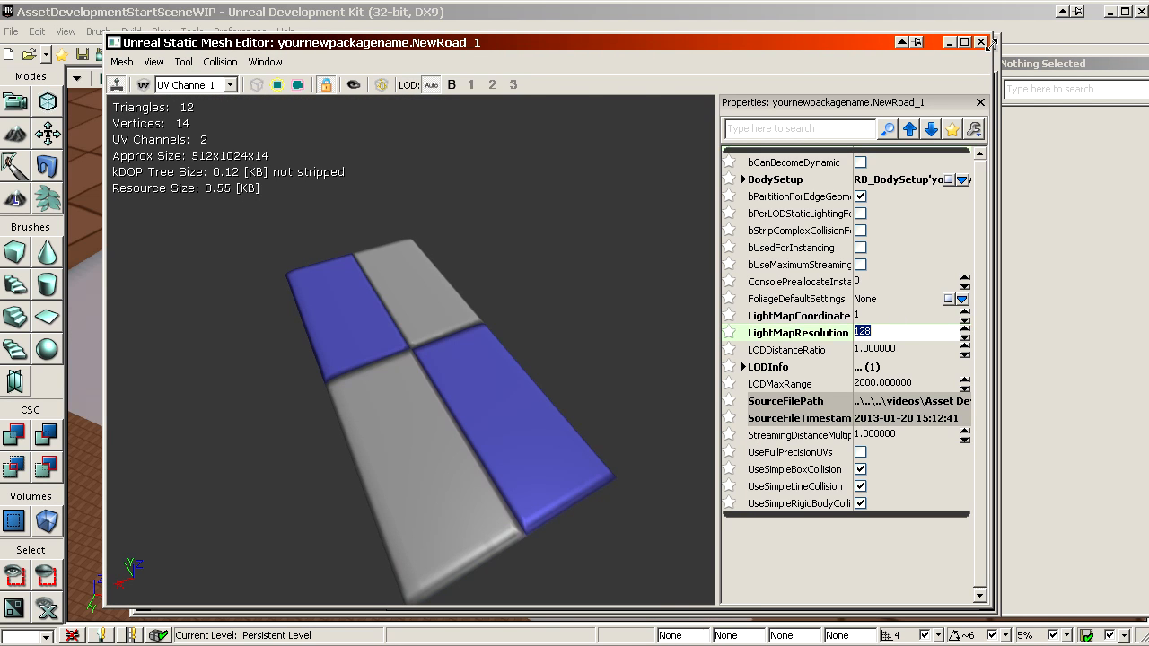
click(983, 42)
- Open NewRoad_02 in the Static Mesh Editor, set its LightMapResolution to 128, and close the editor
double_click(610, 415)
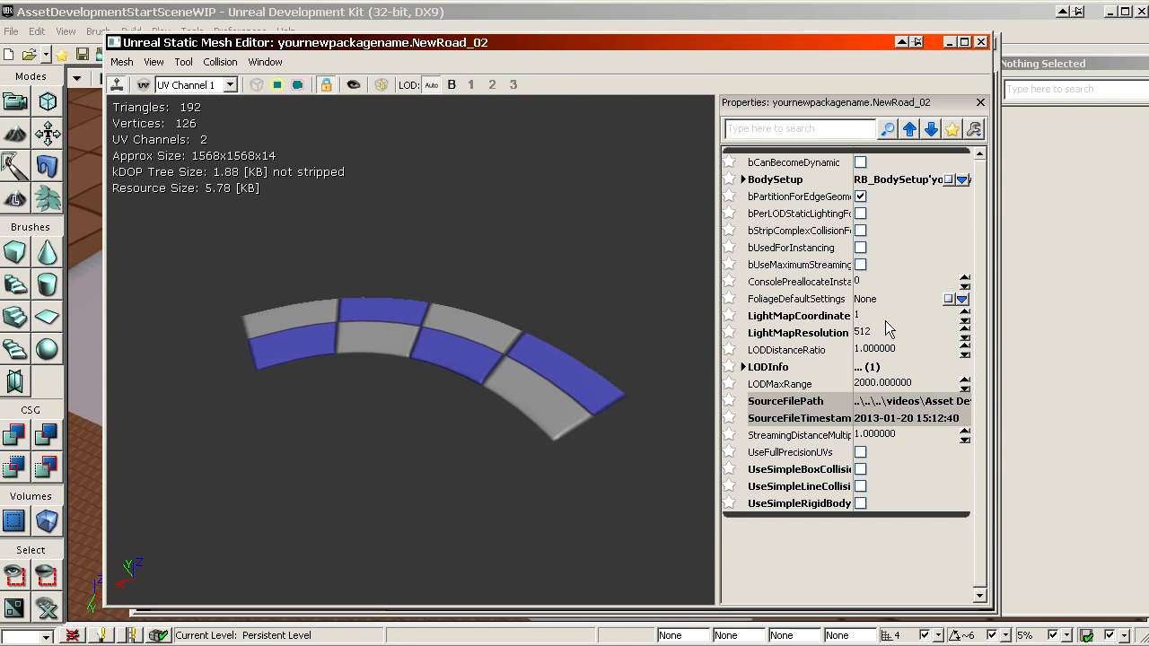
click(871, 333)
text(128)
key(Return)
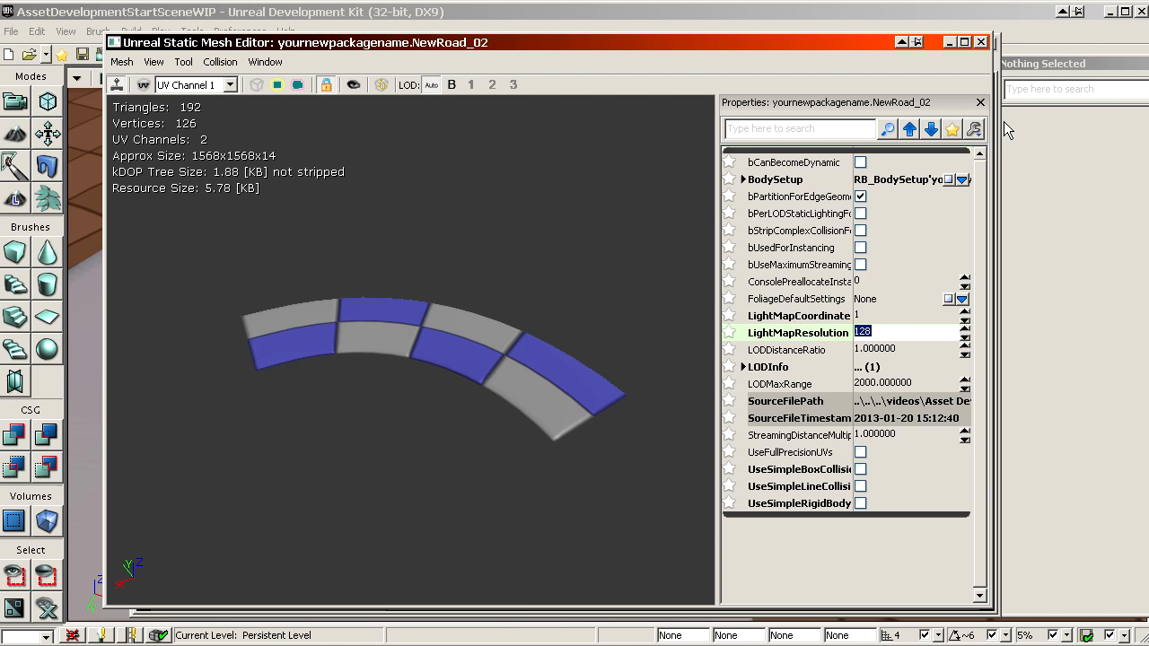
click(981, 42)
- Move the Content Browser aside, rebuild the lighting, and examine the curved road's lightmap density
double_click(831, 45)
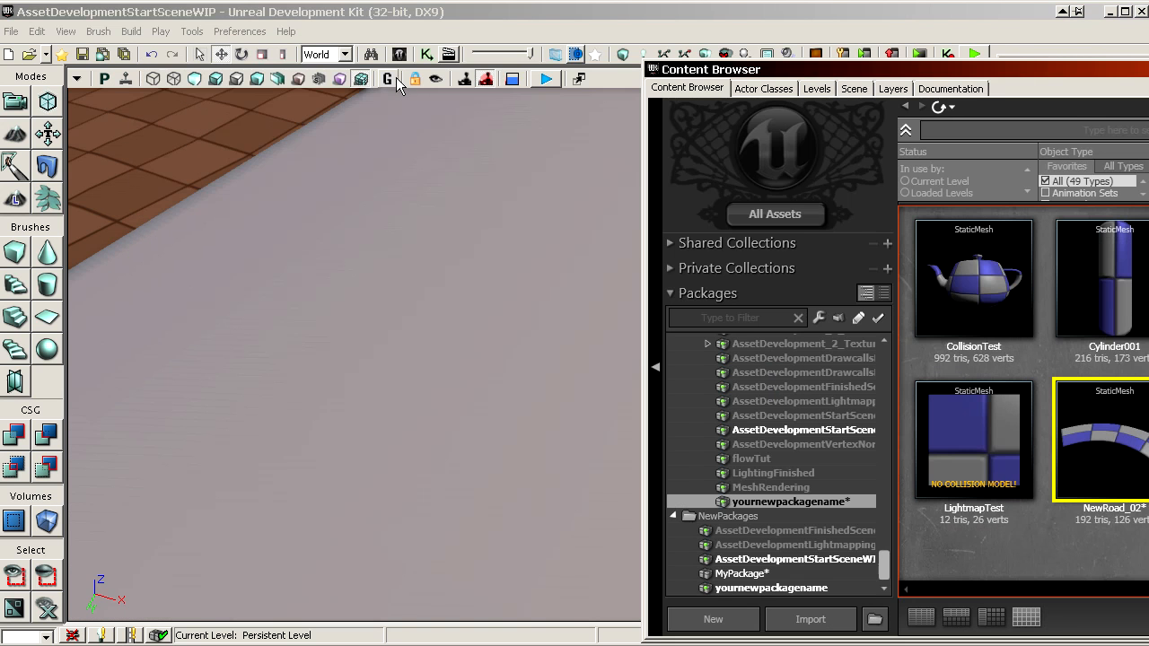
click(643, 54)
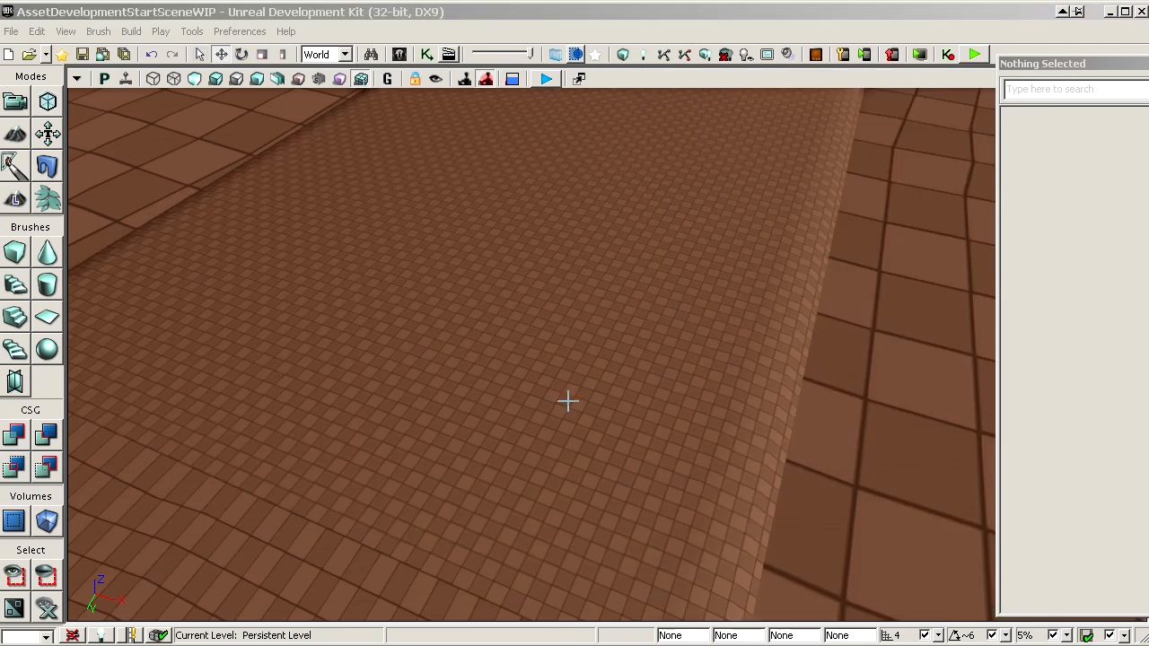
drag(566, 473, 242, 153)
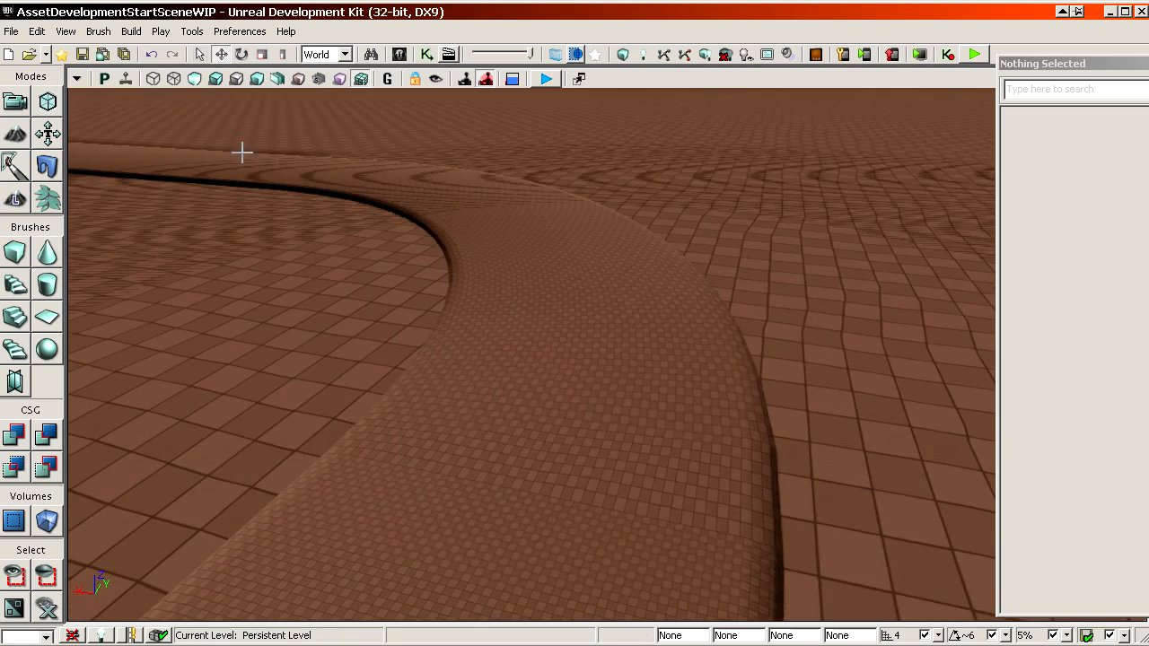
- Switch the viewport to lit view and examine the textured roads and landscape with the rebuilt lighting
click(217, 79)
mouse_move(233, 125)
right_down()
mouse_move(197, 81)
mouse_move(153, 85)
mouse_move(162, 125)
right_up()
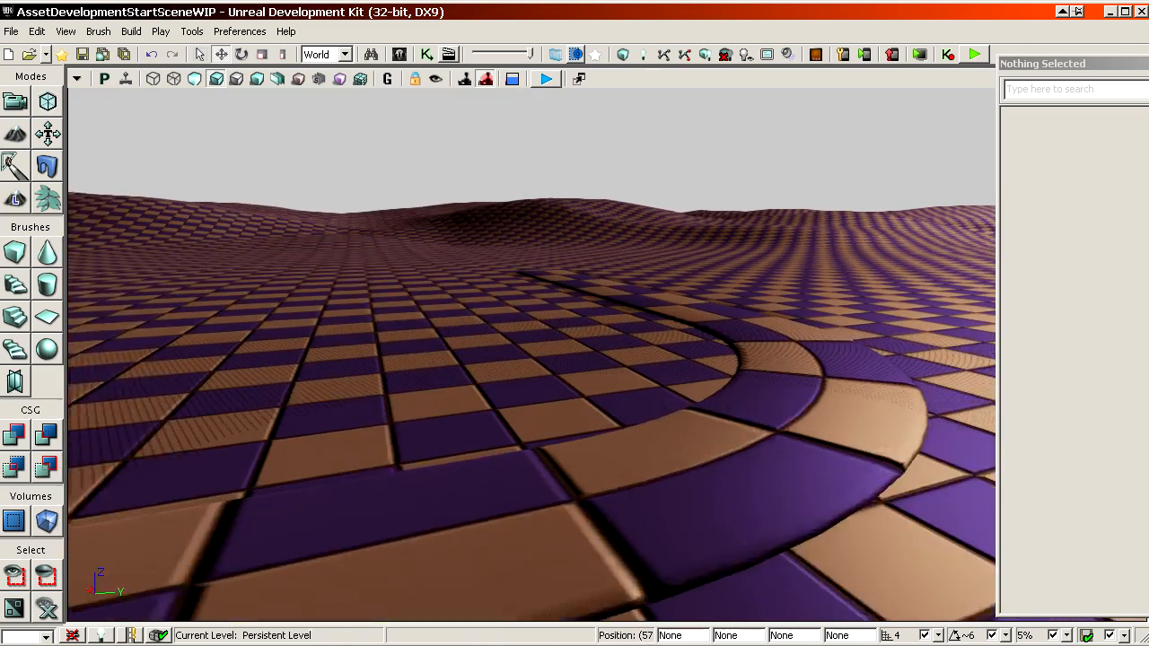
drag(431, 368, 453, 332)
- Find the baked textures in the AssetDevelopmentStartSceneWIP package of the Content Browser and open ShadowMapTexture2D_4
key(ctrl+shift+f)
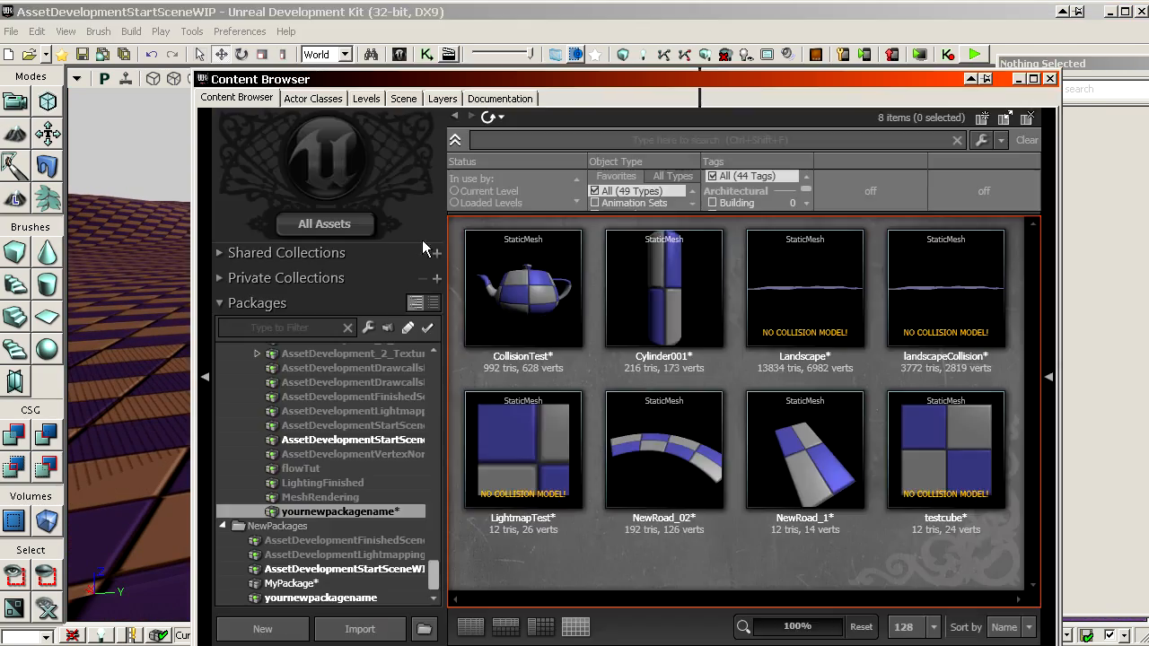
click(375, 442)
scroll(681, 297, down, 3)
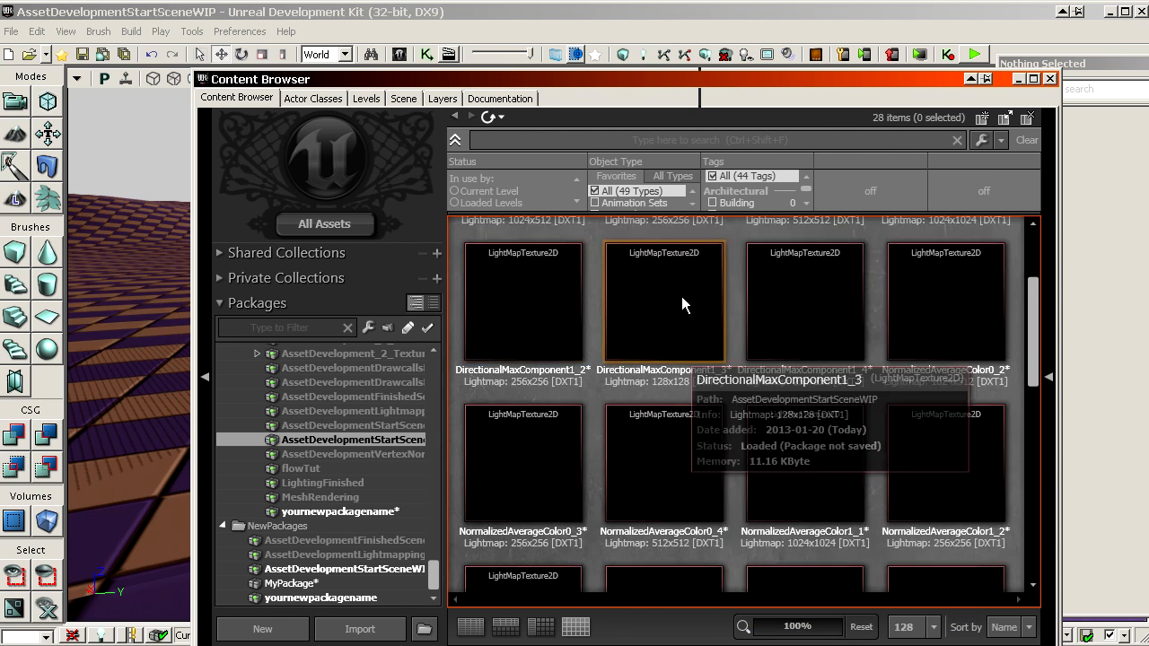
scroll(703, 511, down, 1)
double_click(676, 431)
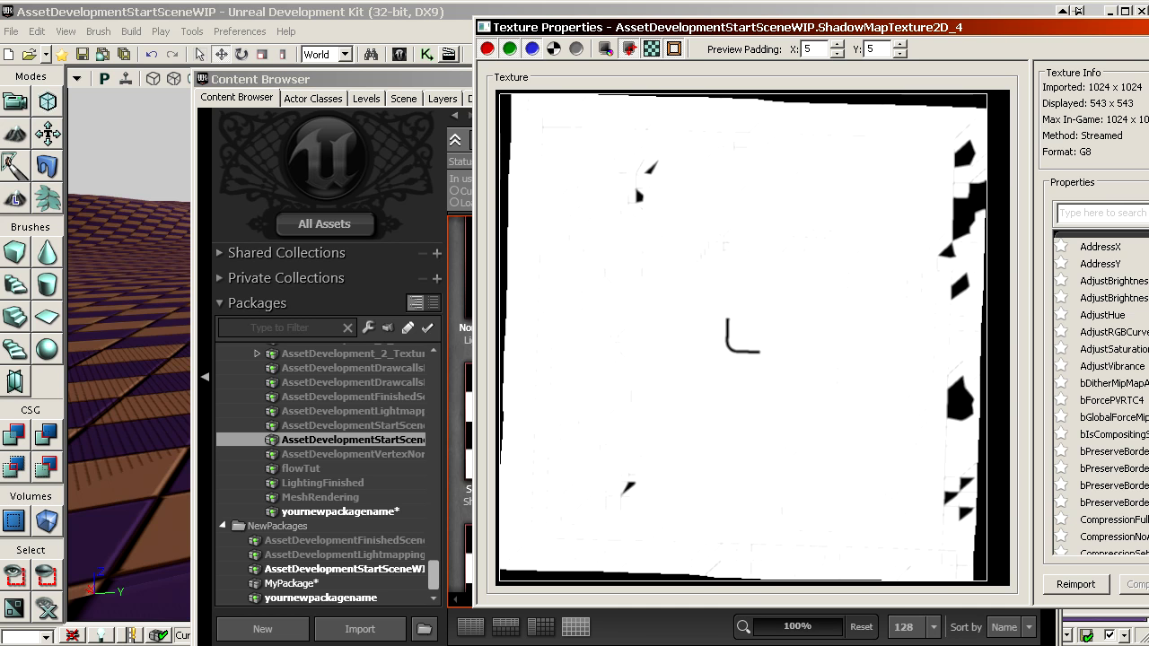
- Reopen and close the ShadowMapTexture2D_4 preview, then examine the other baked shadowmaps and lightmaps in the package
key(alt+F4)
double_click(714, 445)
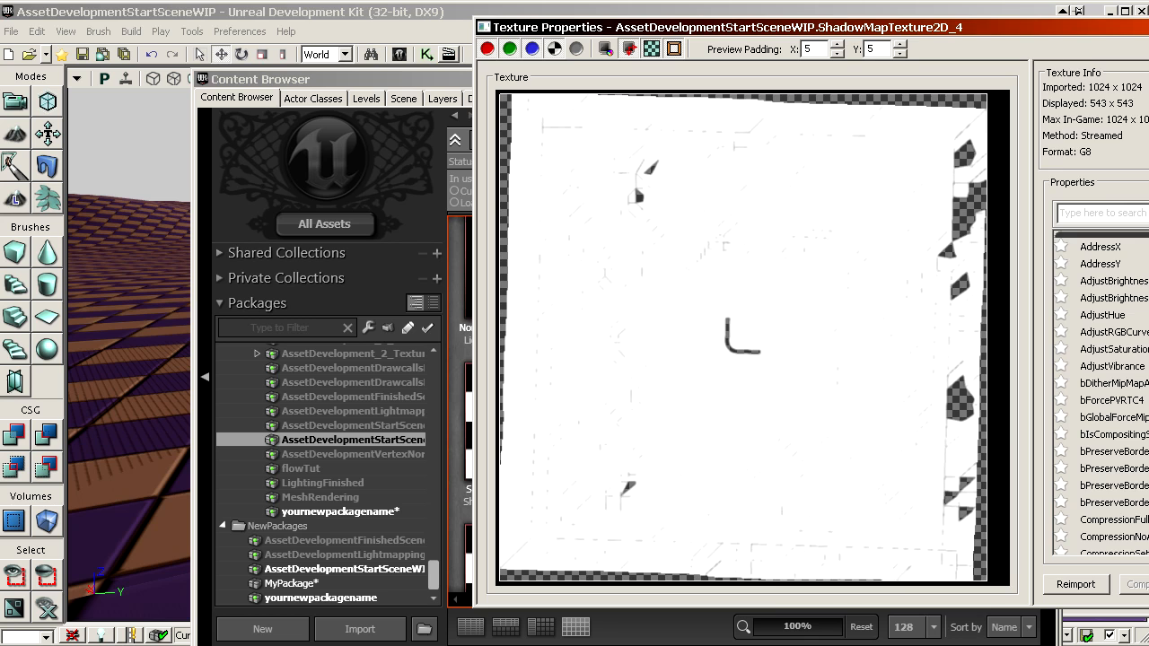
key(alt+F4)
right_drag(772, 382, 650, 471)
click(955, 415)
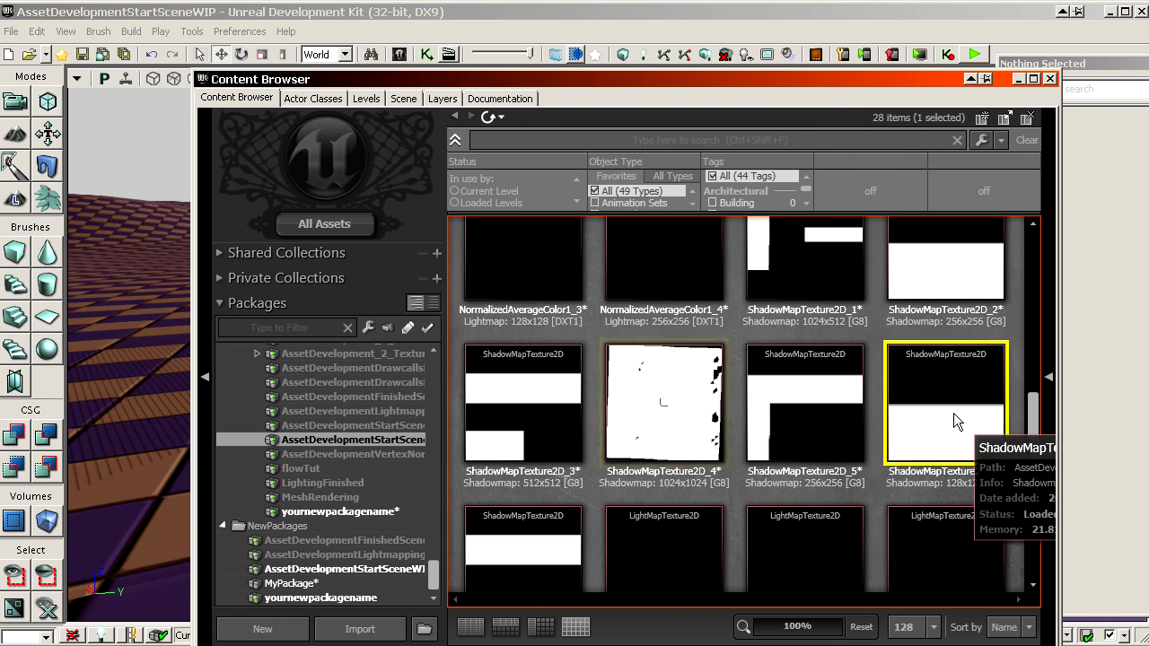
scroll(953, 413, up, 1)
scroll(848, 338, up, 3)
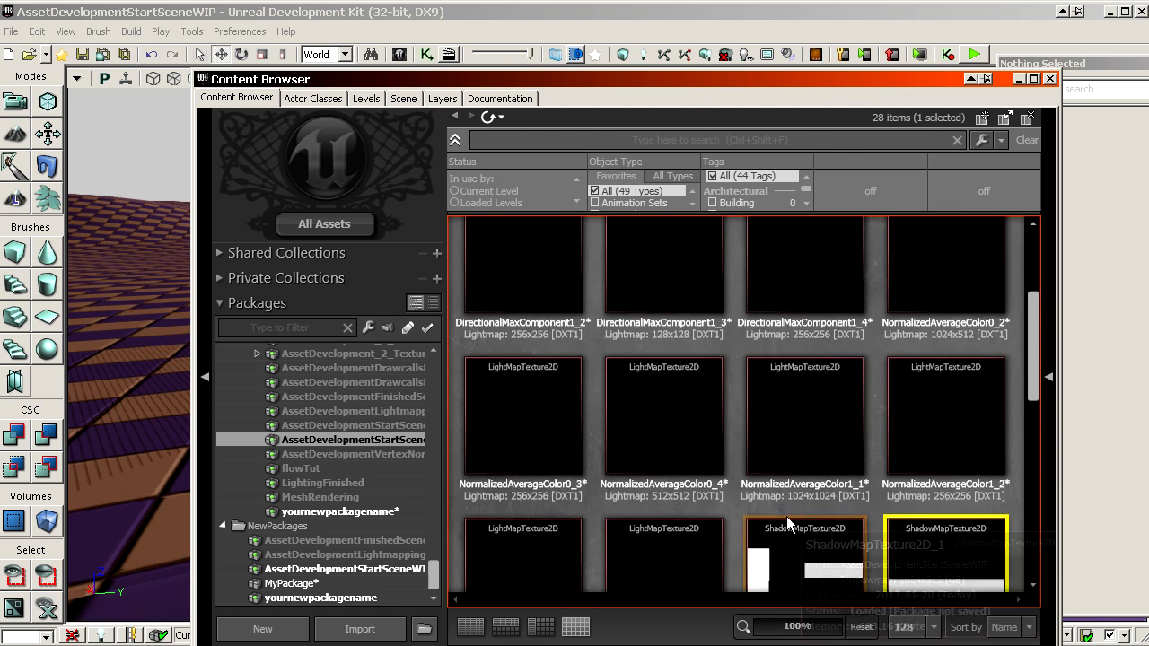
right_drag(787, 516, 802, 593)
right_drag(801, 468, 863, 170)
right_drag(806, 462, 826, 392)
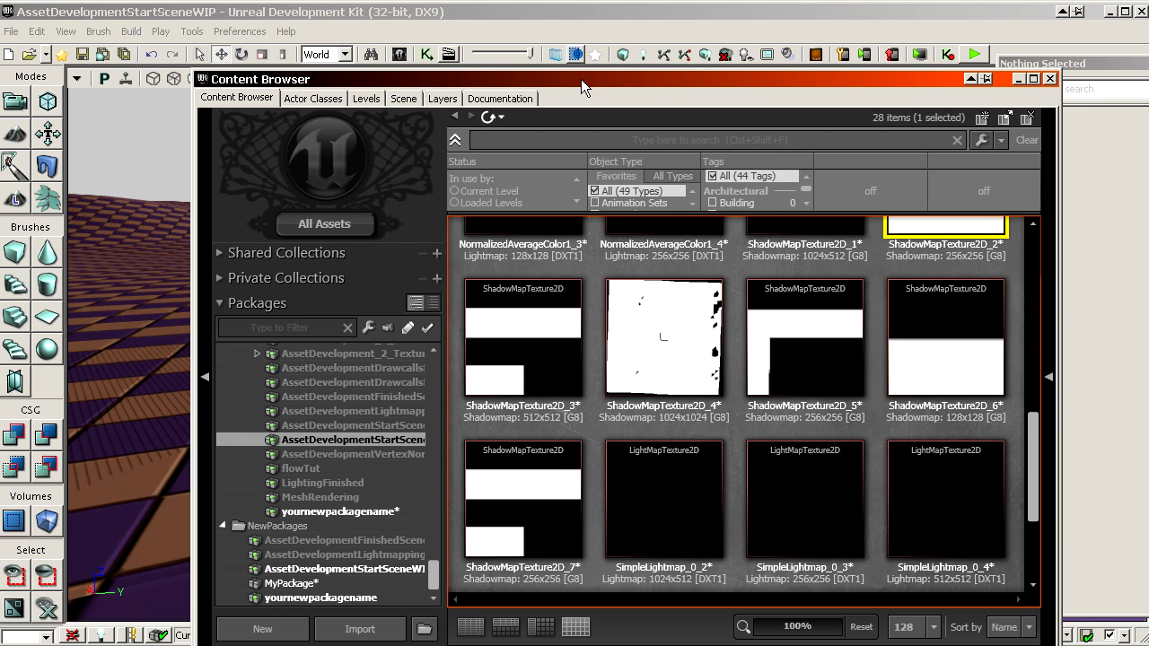
- Save the current level and open the recent level AssetDevelopmentLightmapping.udk
drag(581, 79, 571, 47)
scroll(650, 394, up, 5)
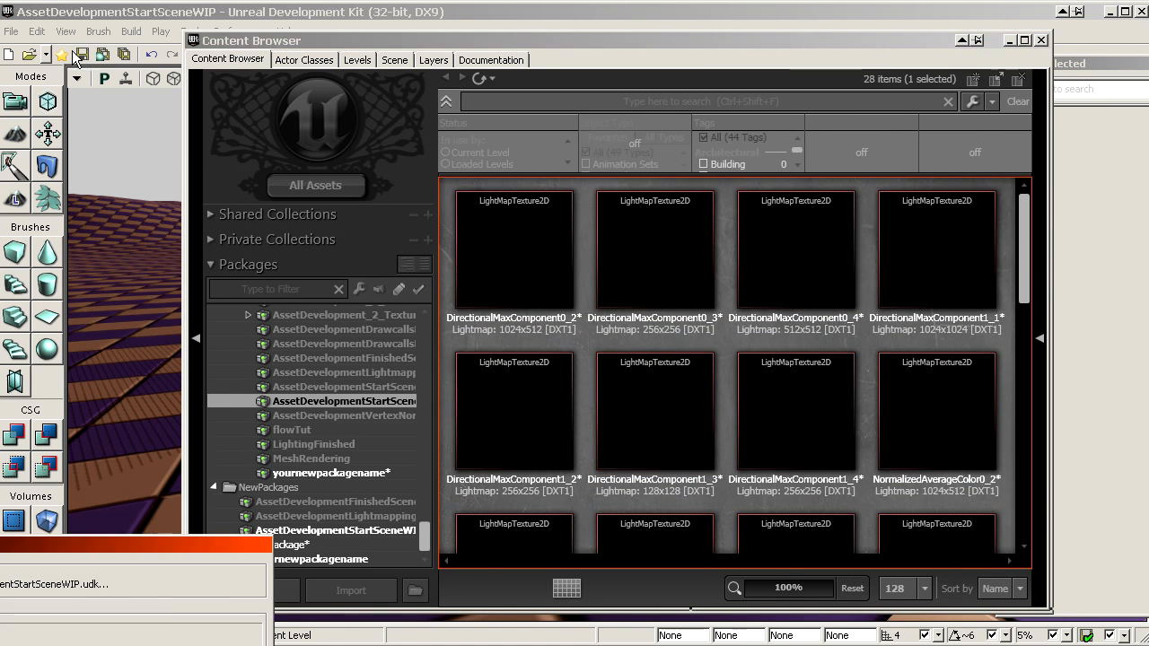
click(12, 31)
mouse_move(51, 273)
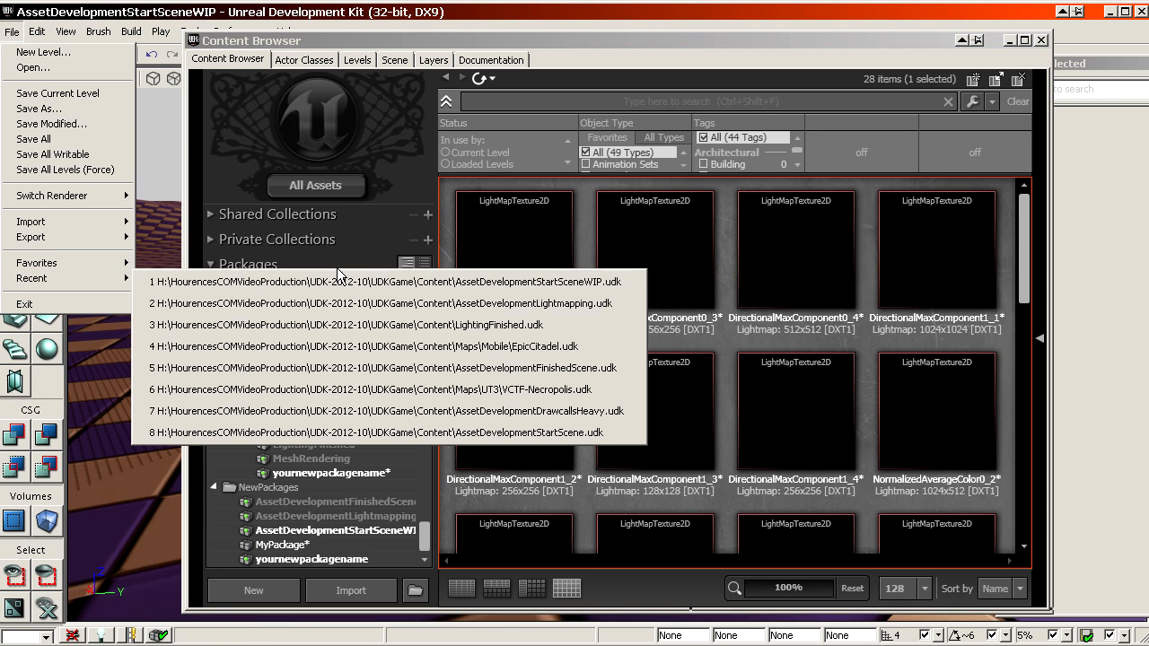
click(390, 305)
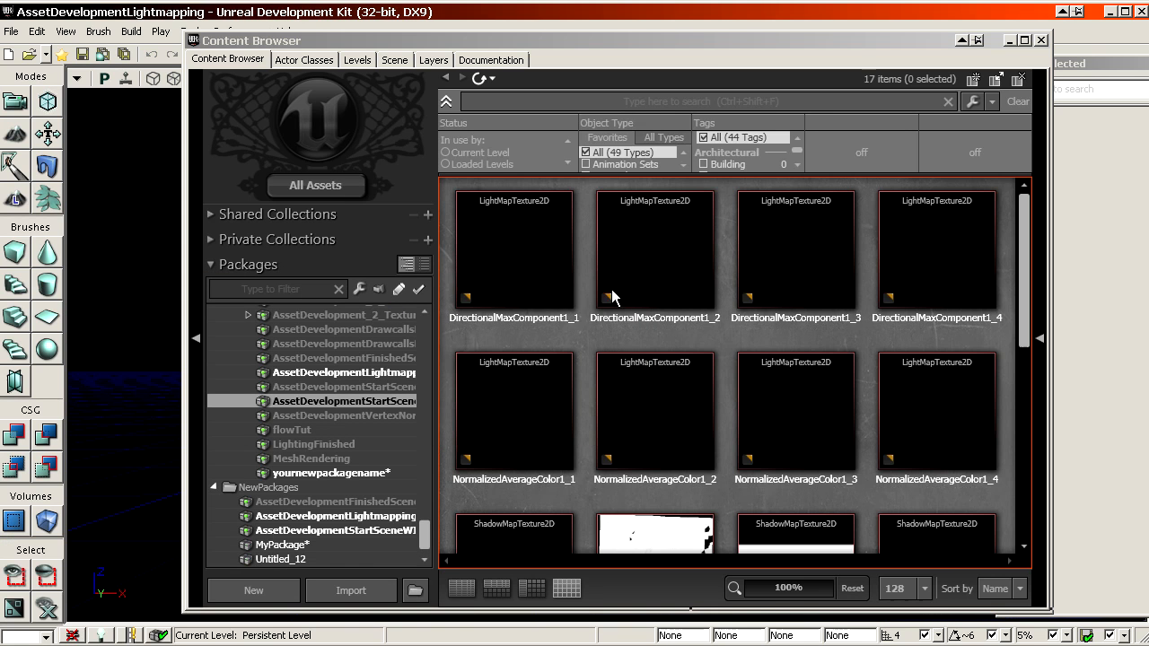
- Show the contents of the AssetDevelopmentLightmapping package in the Content Browser and examine its baked lightmap textures
scroll(737, 410, down, 4)
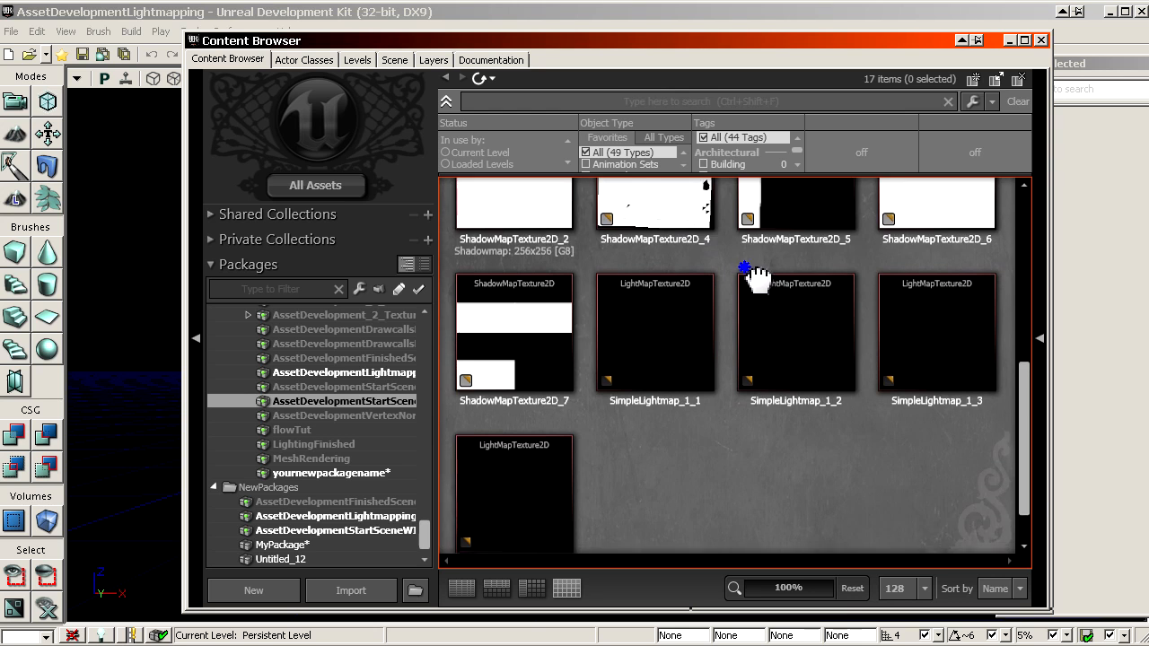
click(346, 471)
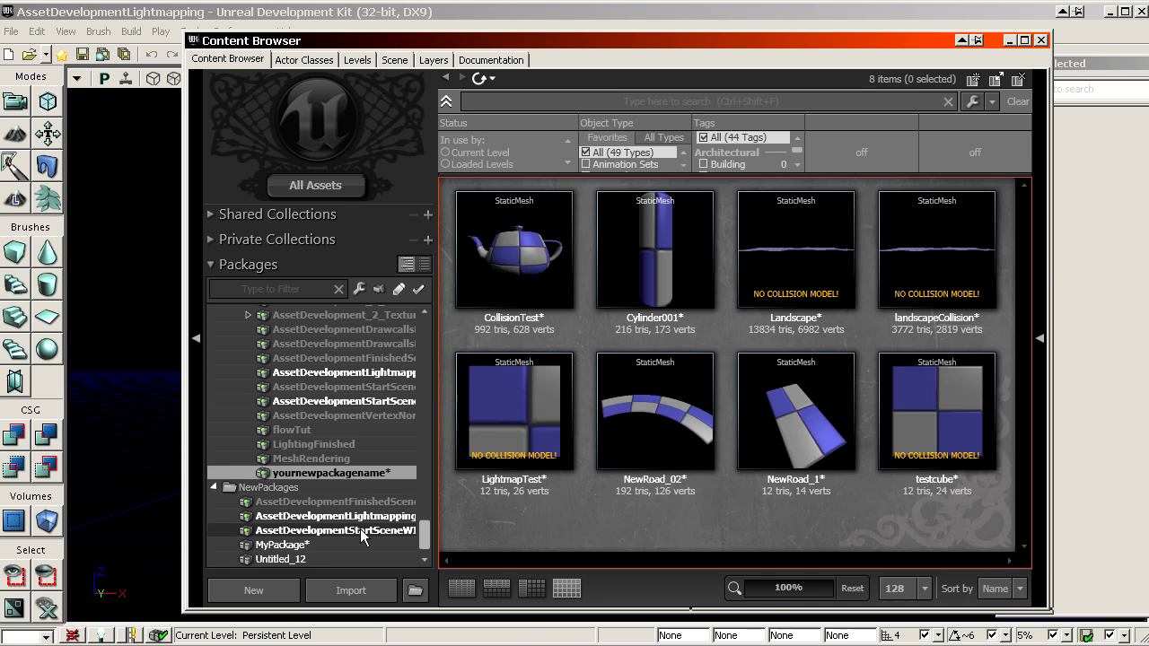
click(366, 407)
click(366, 372)
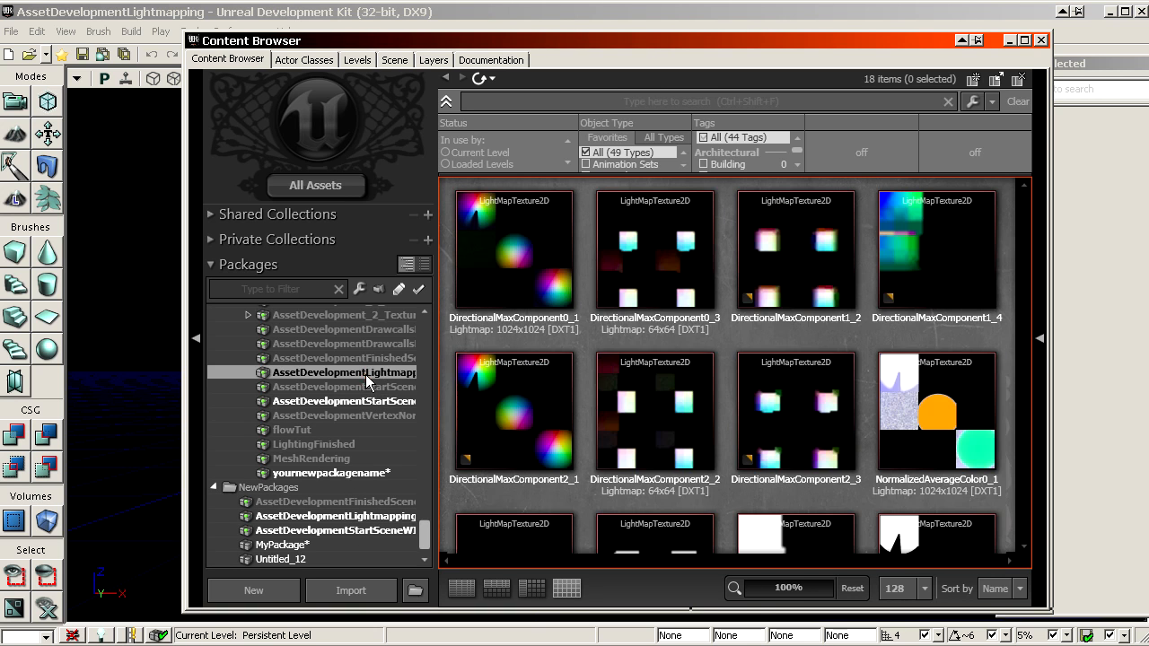
scroll(687, 359, down, 4)
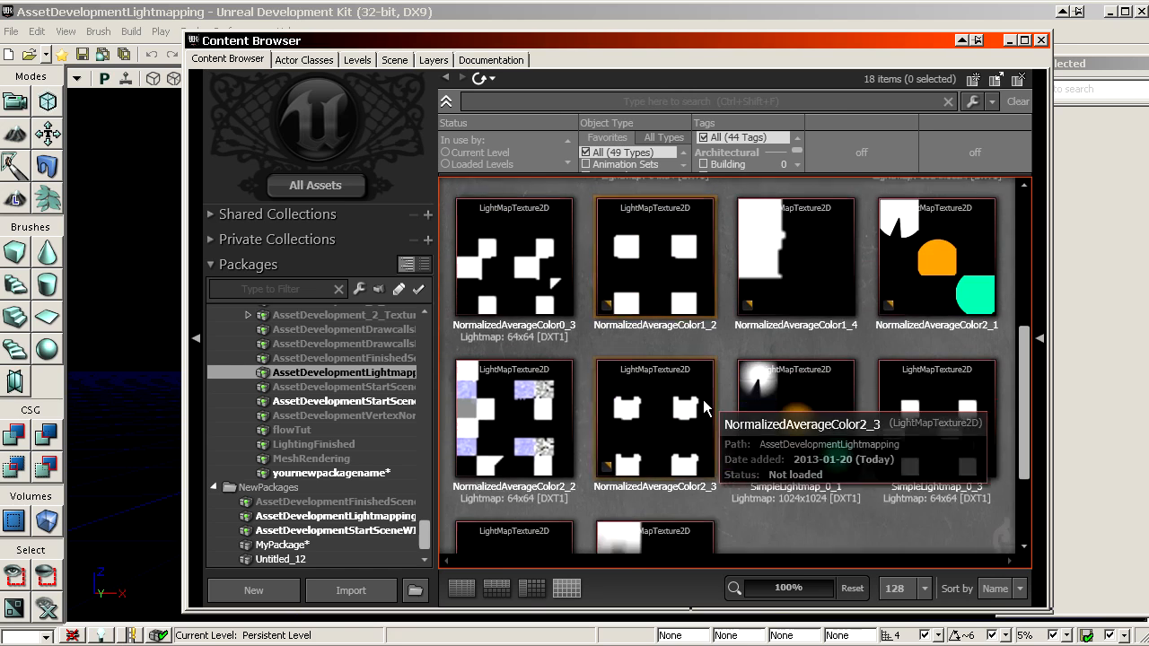
click(959, 415)
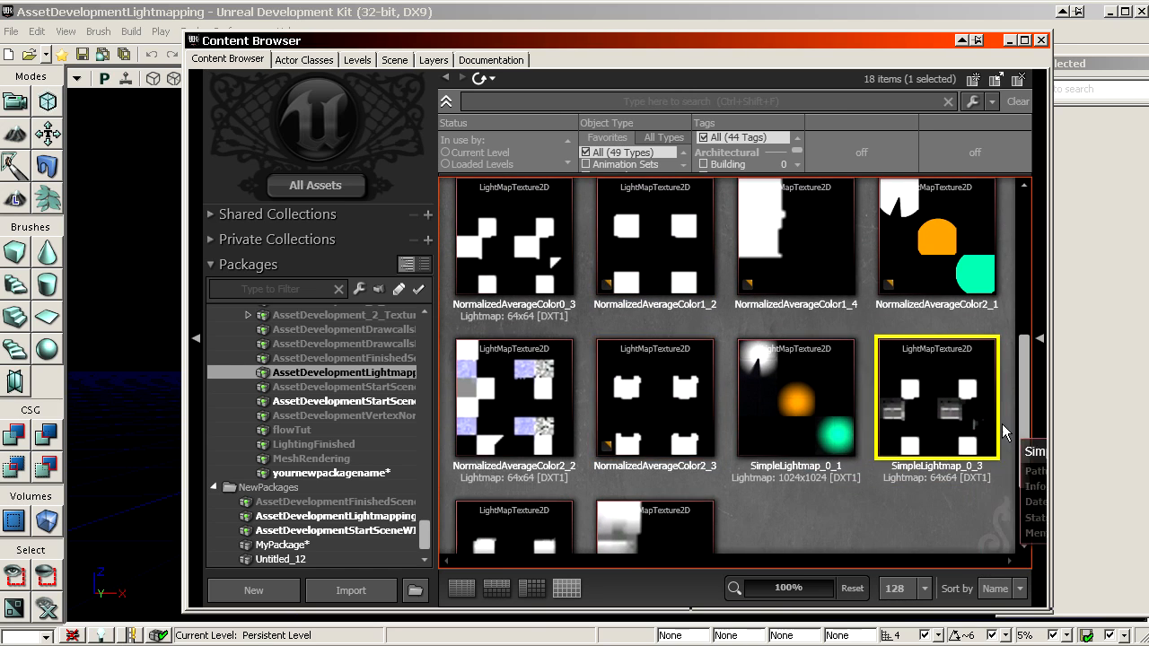
scroll(696, 377, down, 1)
scroll(699, 377, up, 2)
click(681, 303)
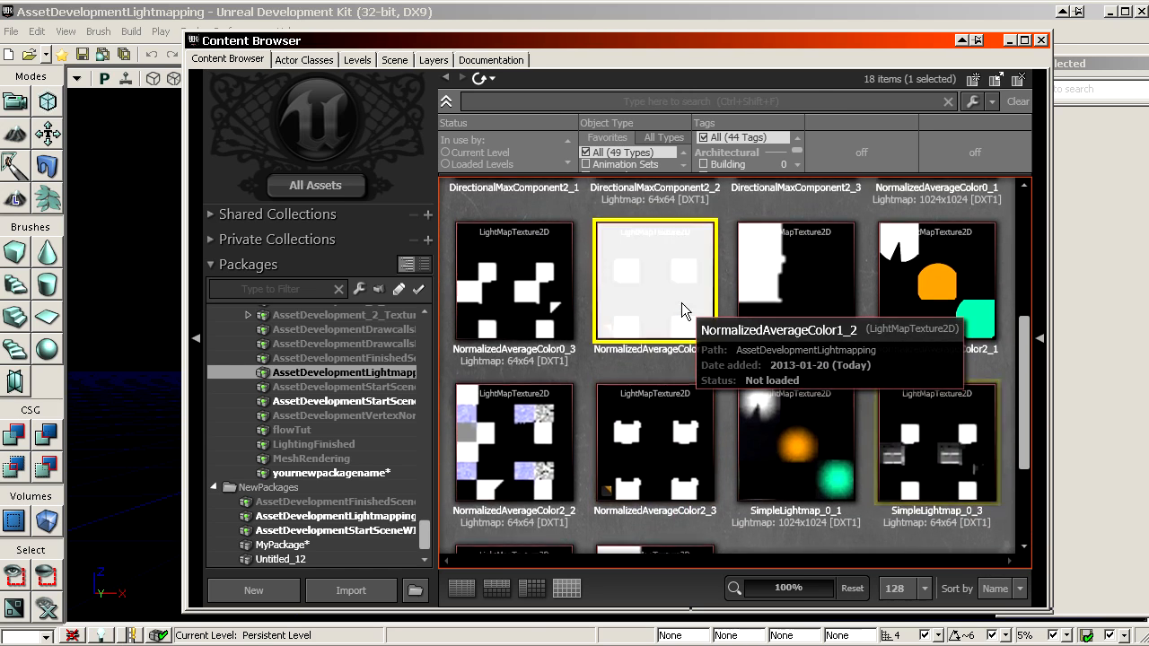
- Move the Content Browser aside and select one of the checkered static meshes in the level
drag(509, 40, 1148, 33)
mouse_move(430, 387)
mouse_down()
mouse_move(429, 449)
mouse_move(395, 350)
mouse_move(433, 380)
mouse_up()
click(662, 377)
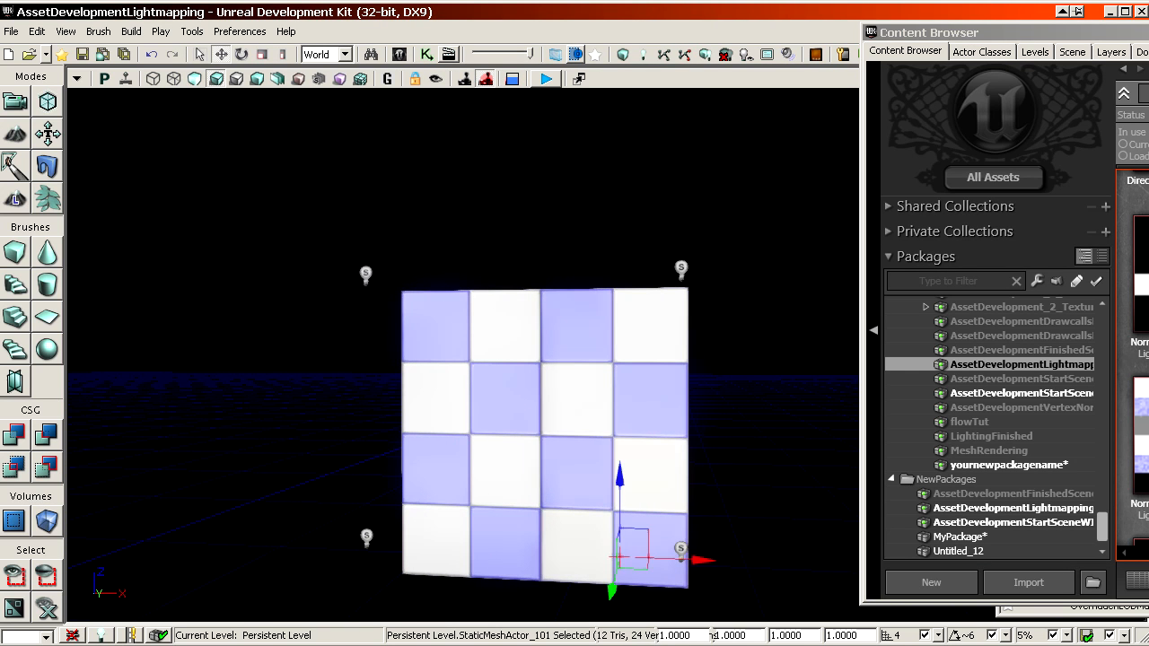
- Bring the Content Browser back, open NormalizedAverageColor0_3, compare it with the checkered meshes in the level, and close it
drag(978, 42, 427, 42)
double_click(638, 292)
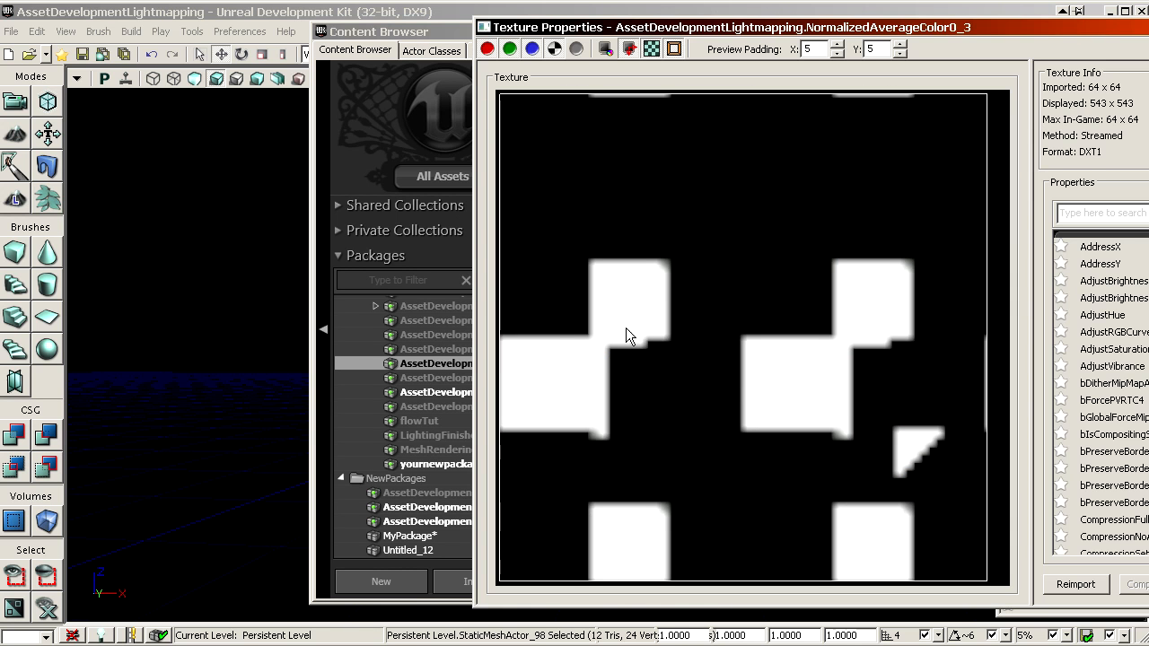
right_drag(270, 384, 313, 416)
right_drag(189, 348, 242, 345)
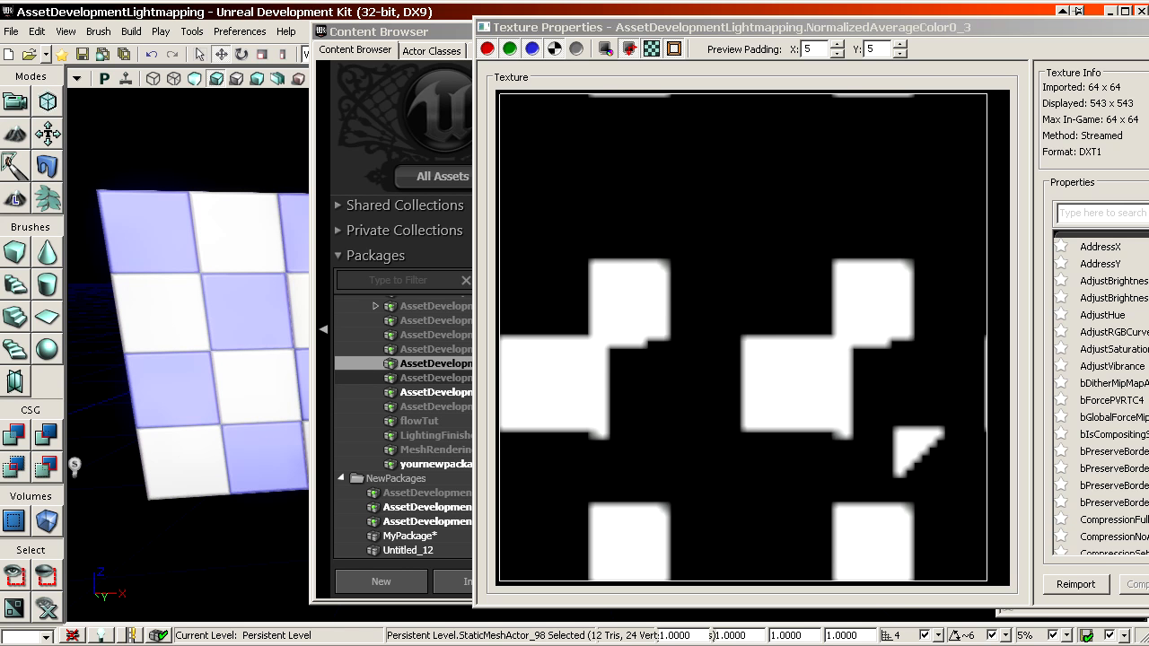
key(alt+Tab)
key(alt+F4)
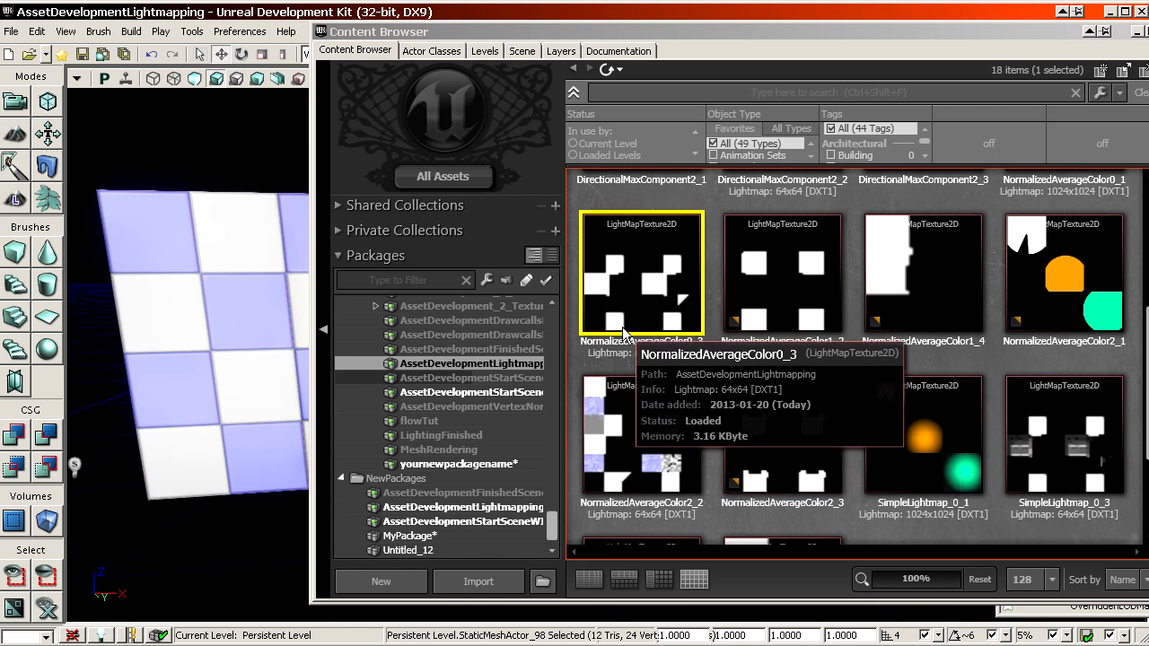
- Inspect the DirectionalMaxComponent0_3 lightmap, close it, and open NormalizedAverageColor0_1
scroll(710, 416, up, 3)
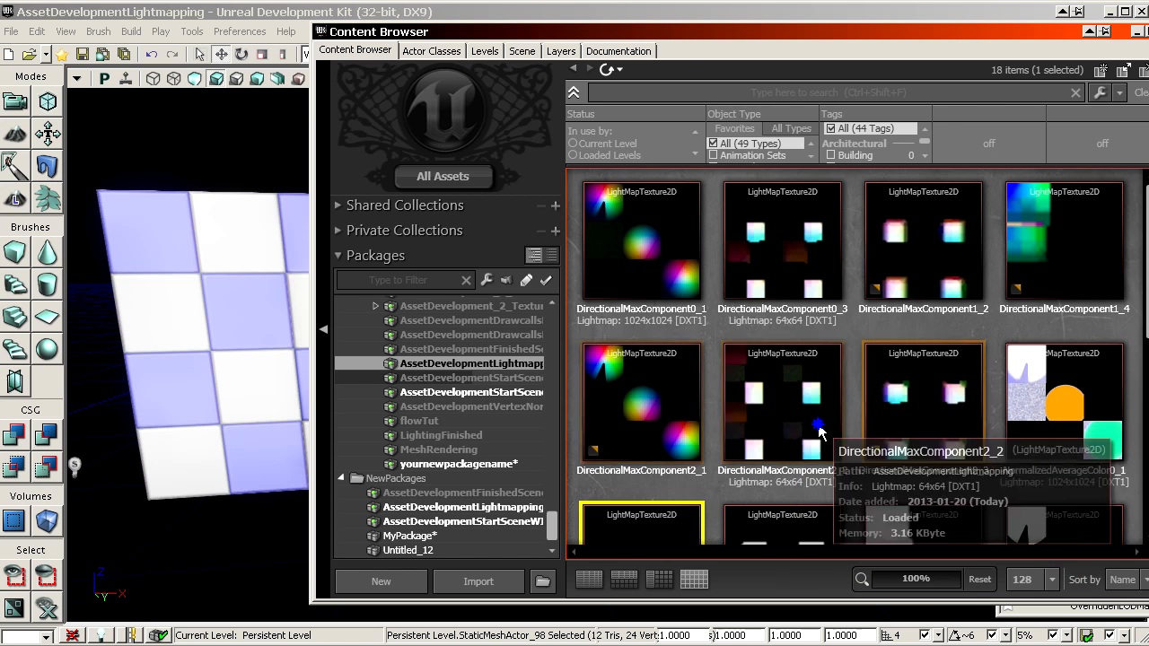
scroll(893, 413, down, 1)
scroll(889, 408, up, 1)
double_click(765, 255)
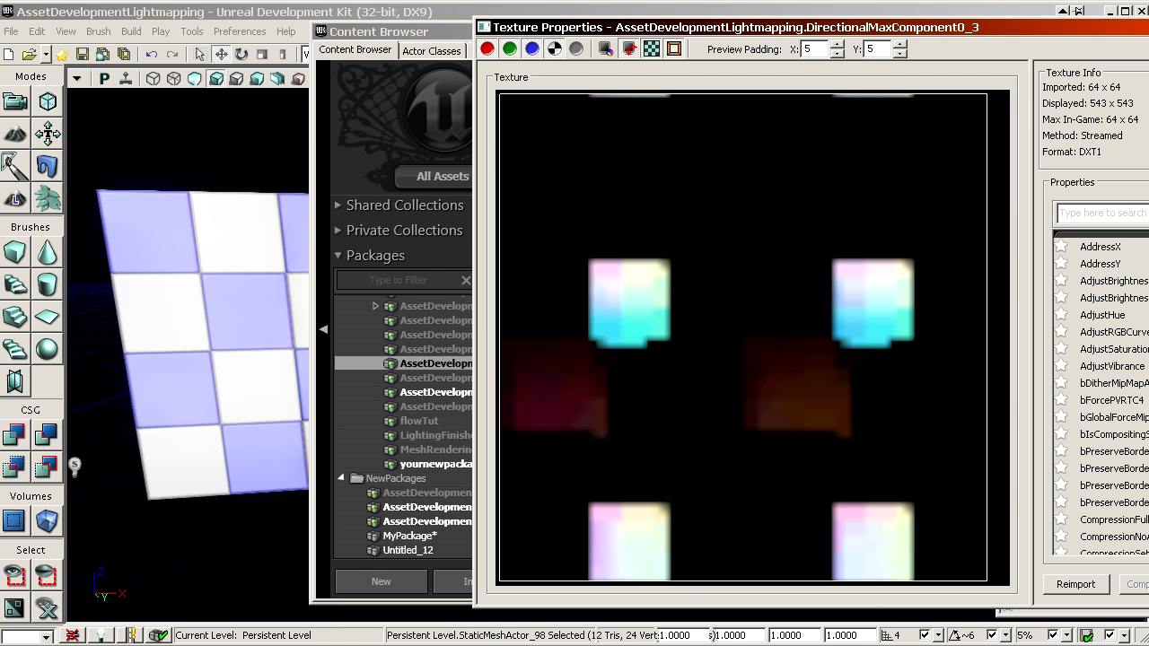
key(alt+F4)
scroll(865, 411, down, 1)
double_click(1076, 378)
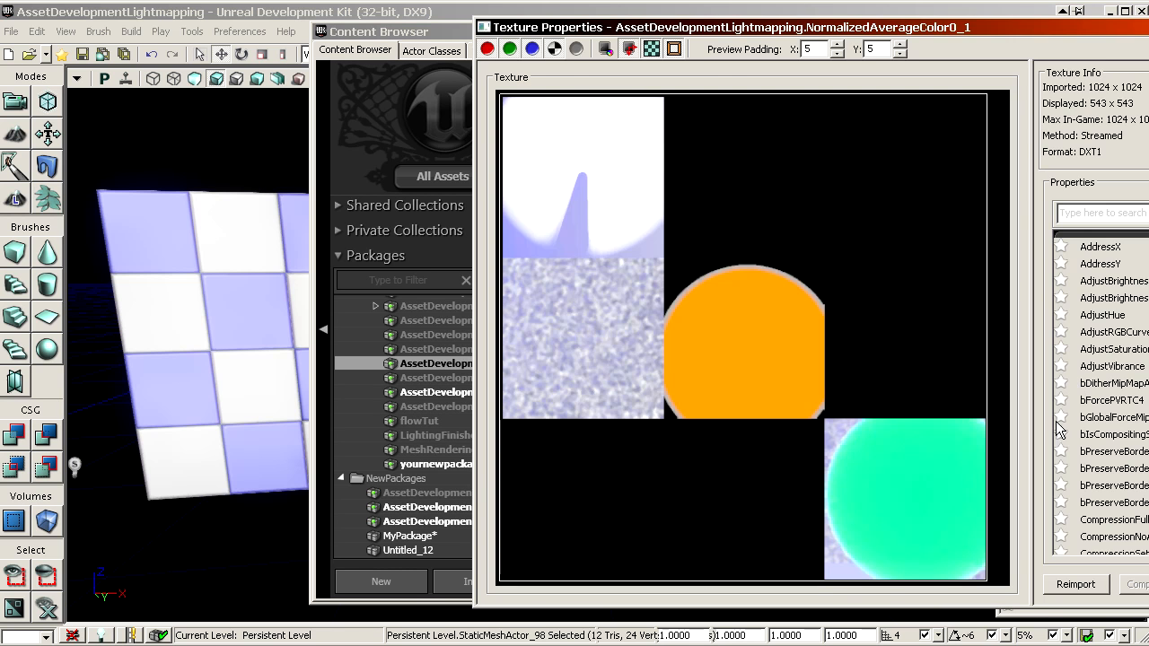